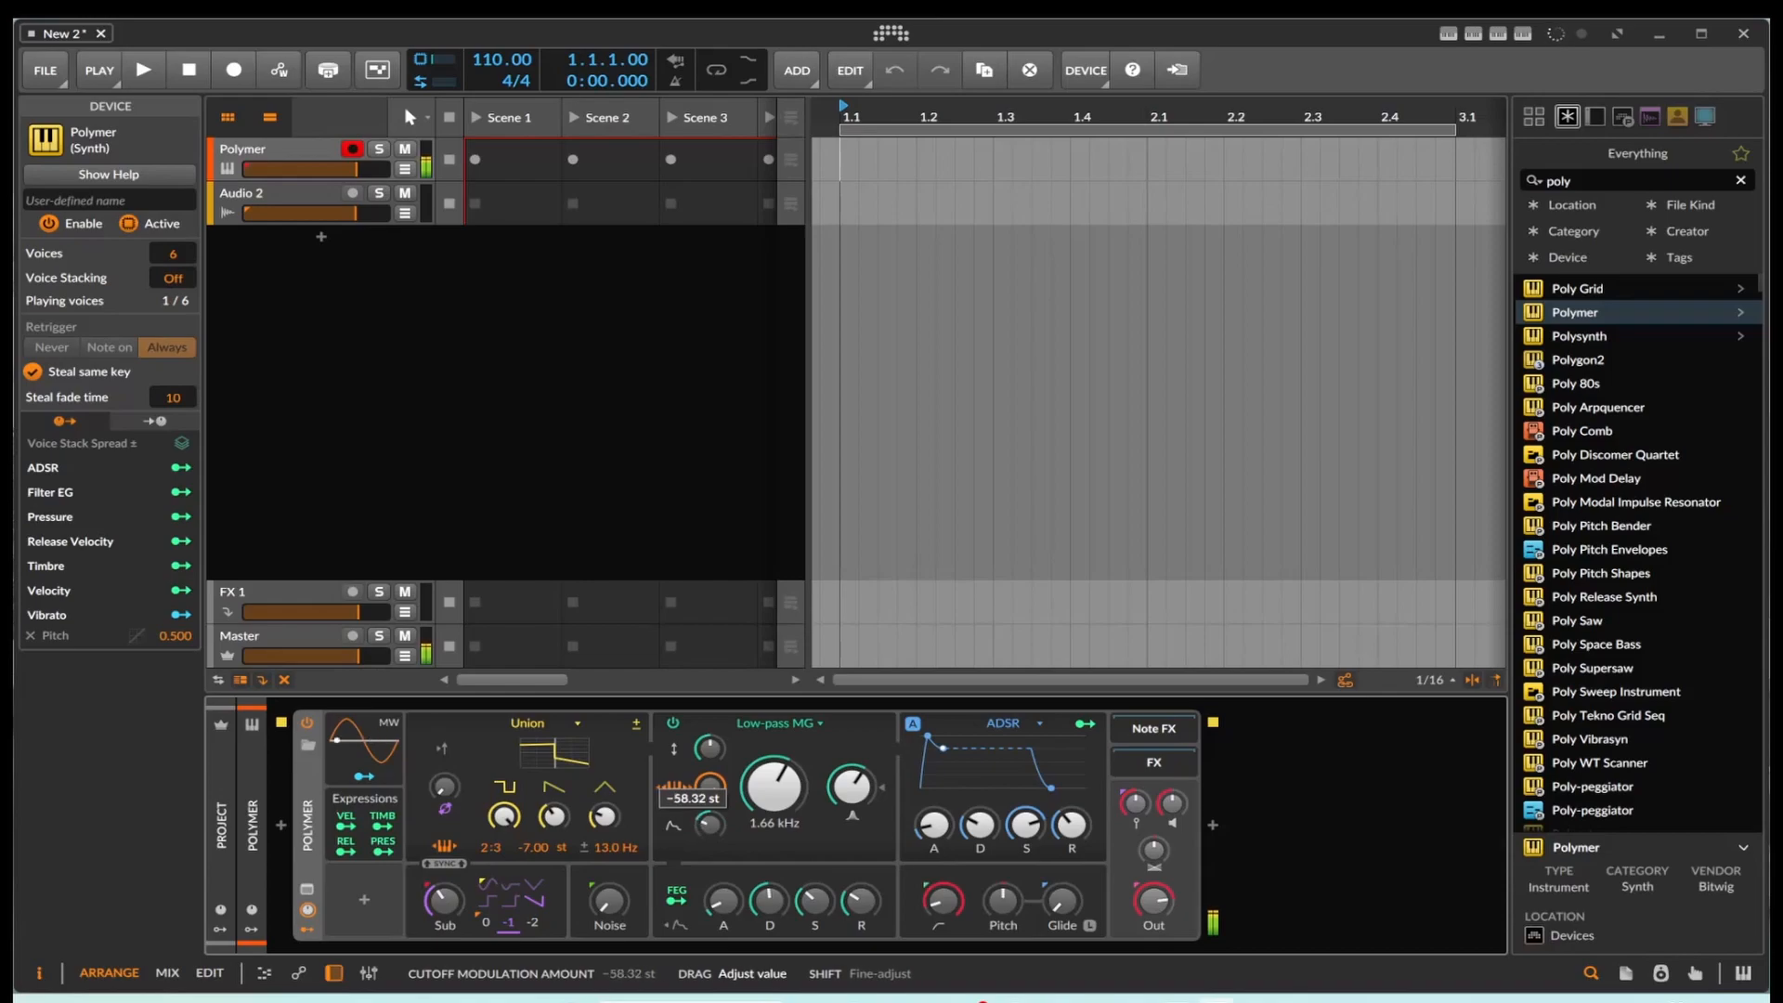
left_click_drag(712, 822, 711, 836)
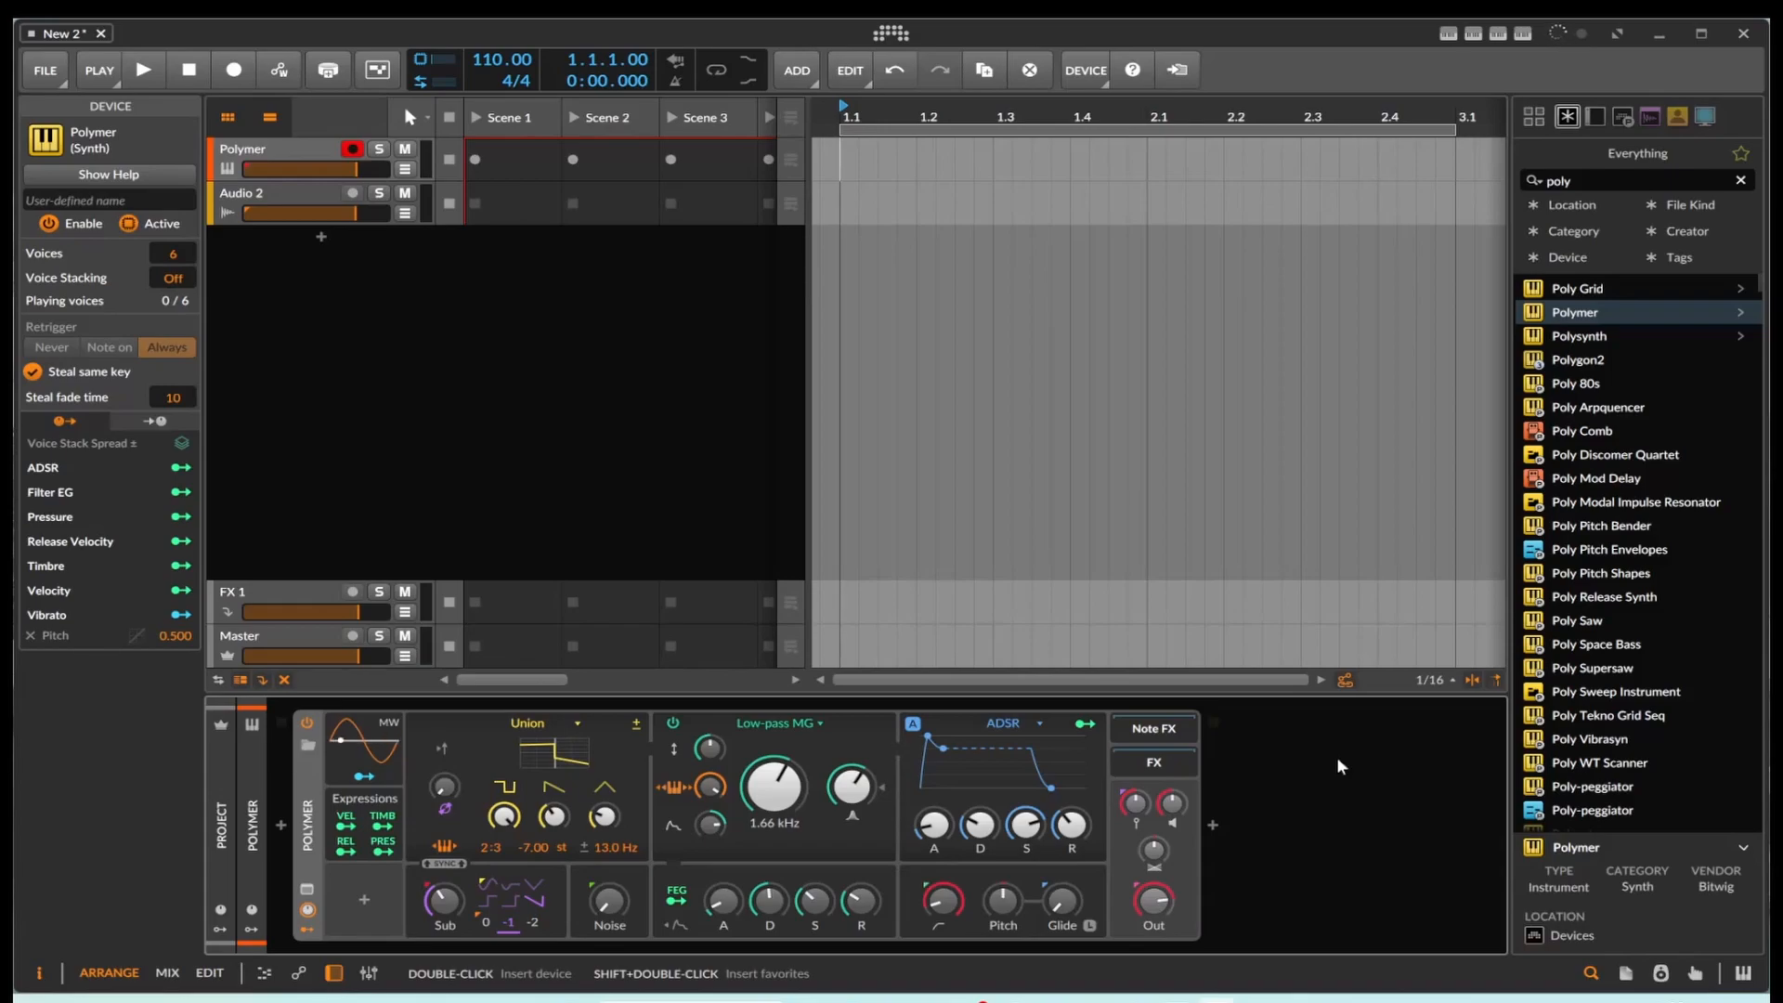
double_click(875, 204)
mouse_move(906, 188)
left_mouse_down()
mouse_move(916, 150)
mouse_move(915, 193)
left_mouse_up()
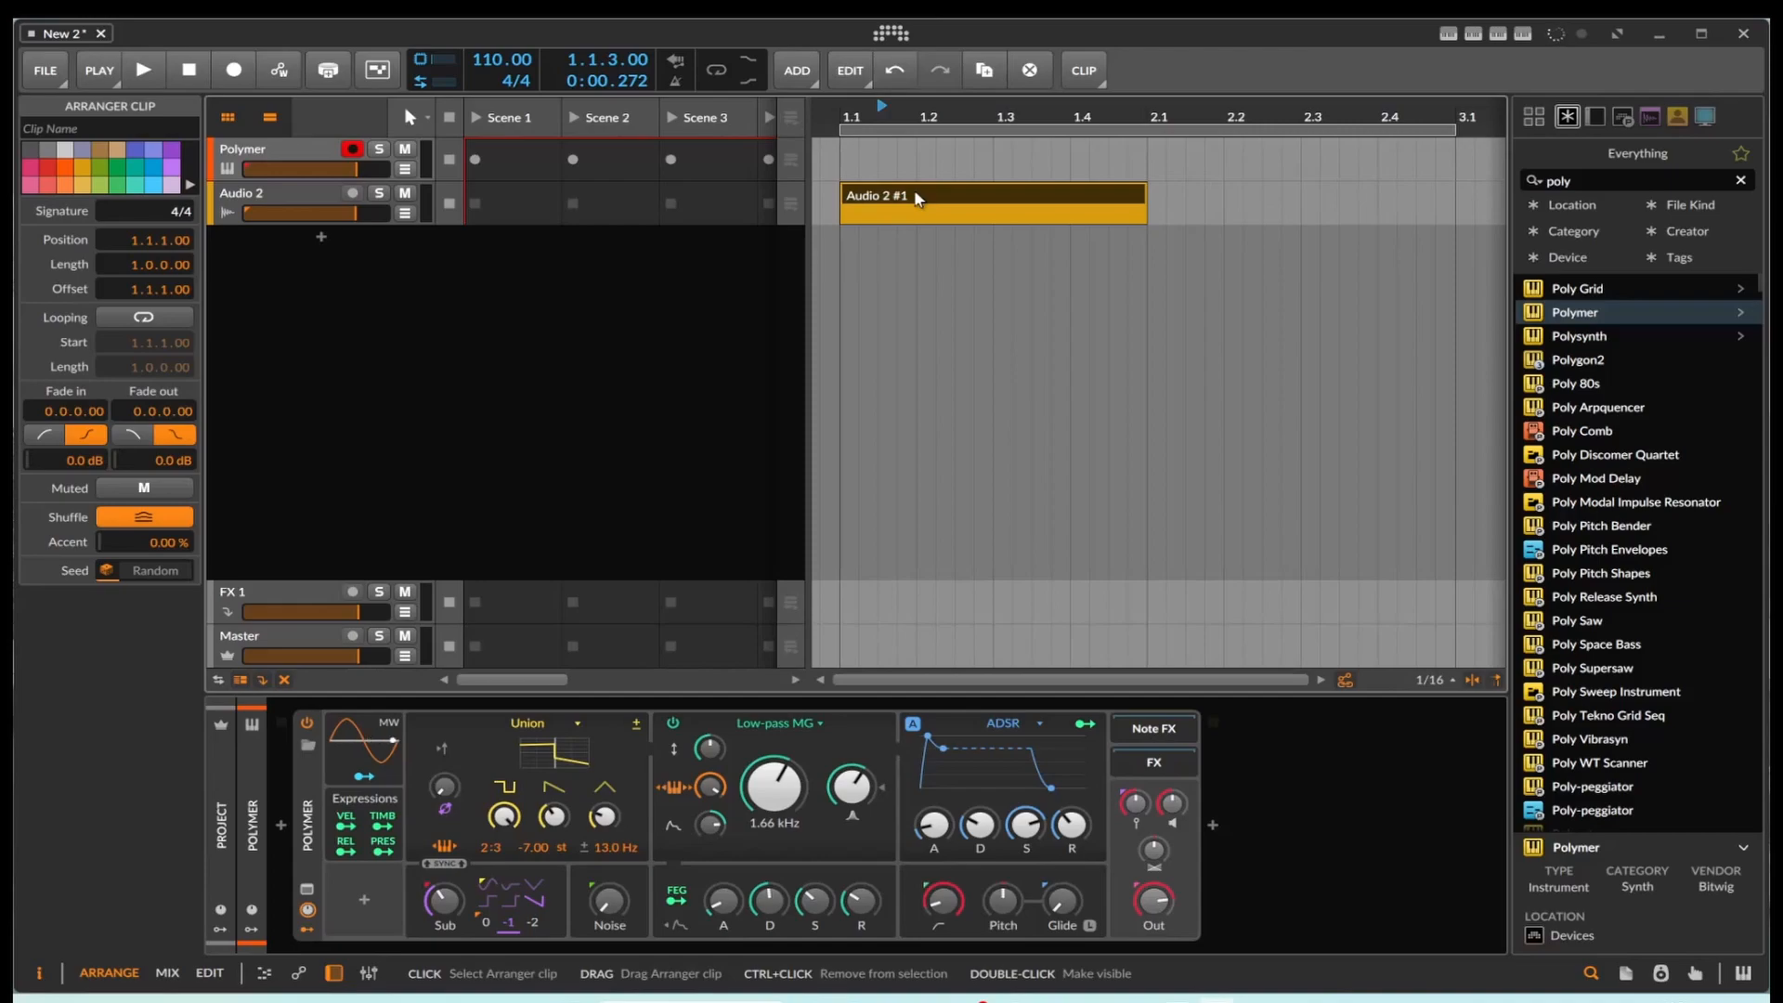
key("Delete")
Step: Create a one-bar clip at bar 1 on the Polymer track and show the Low-pass MG Freq Mod automation lane
double_click(864, 164)
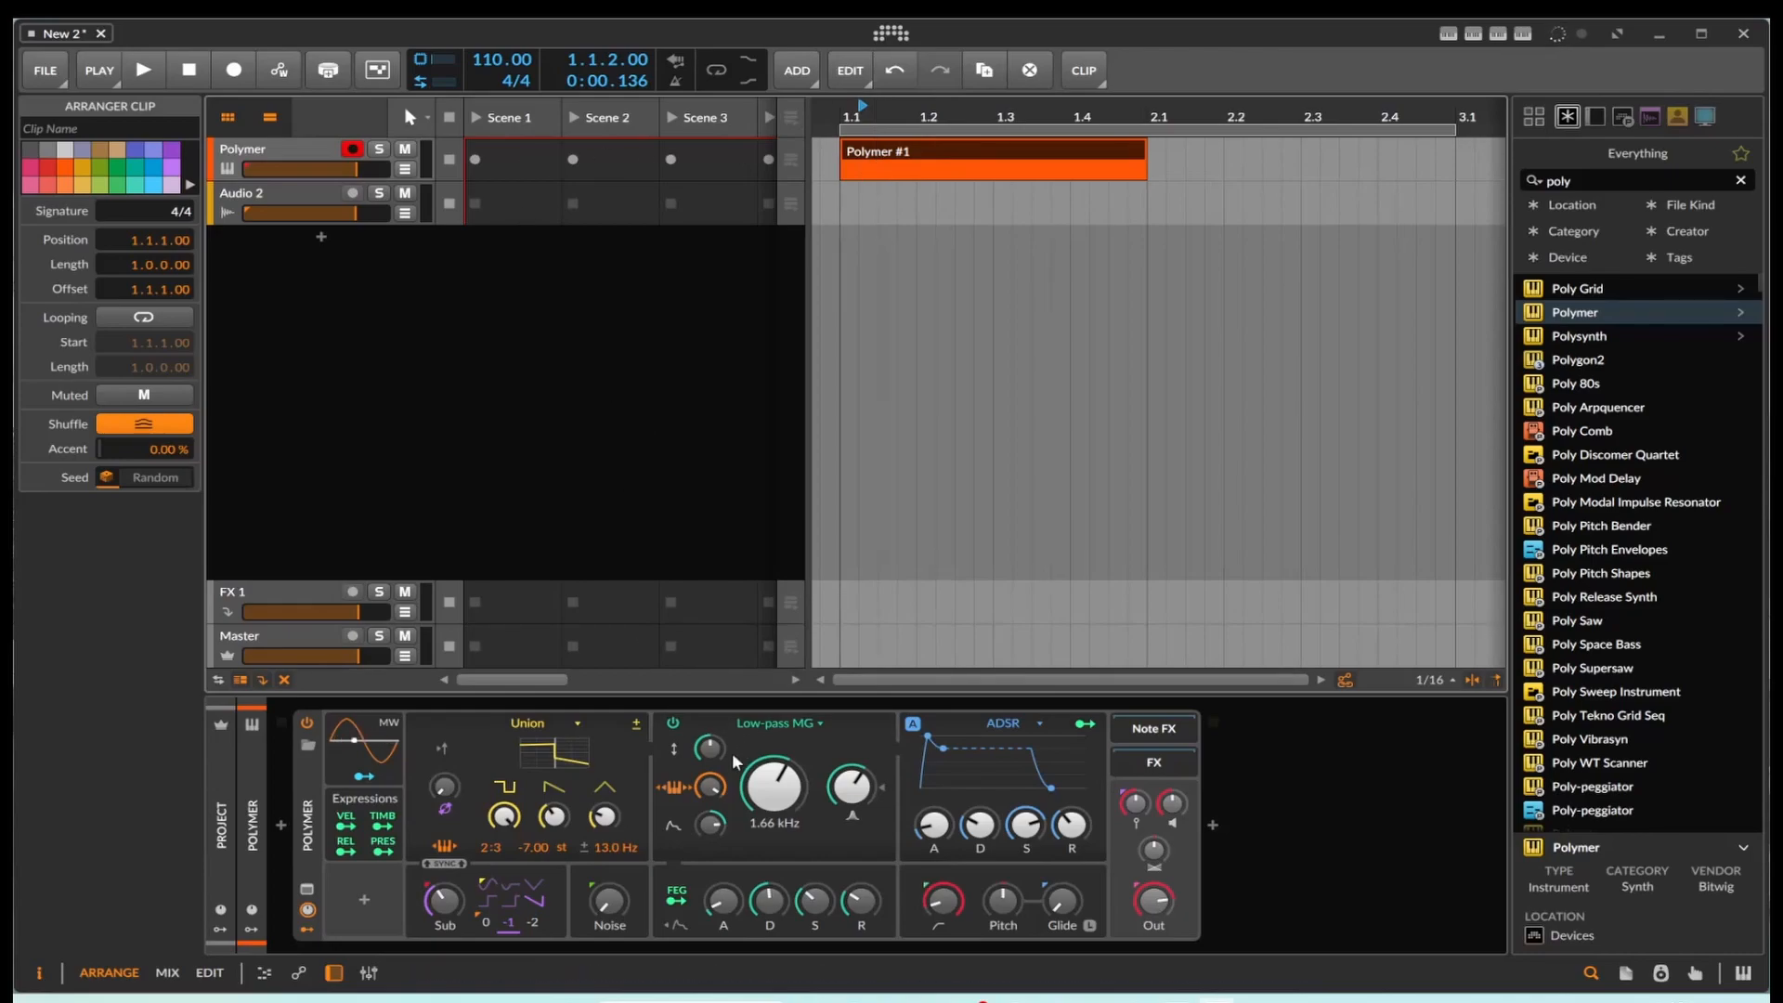
left_click_drag(701, 832, 706, 838)
left_click(404, 170)
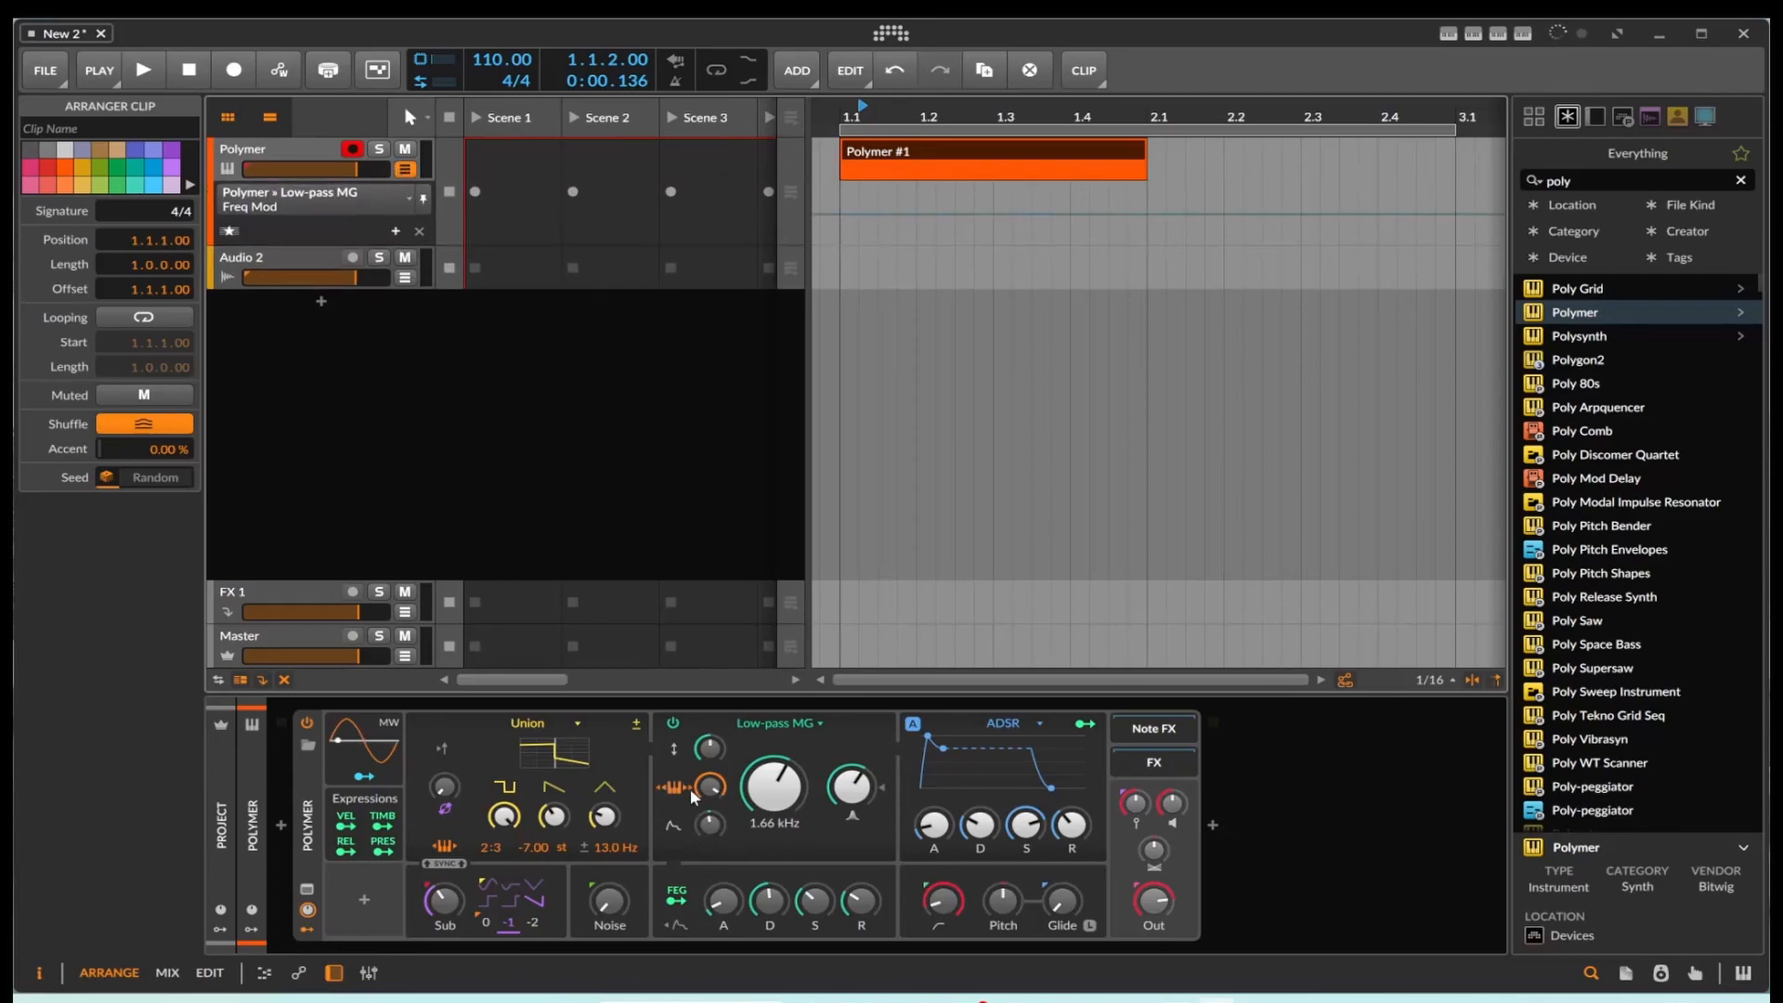
left_click_drag(714, 825, 714, 800)
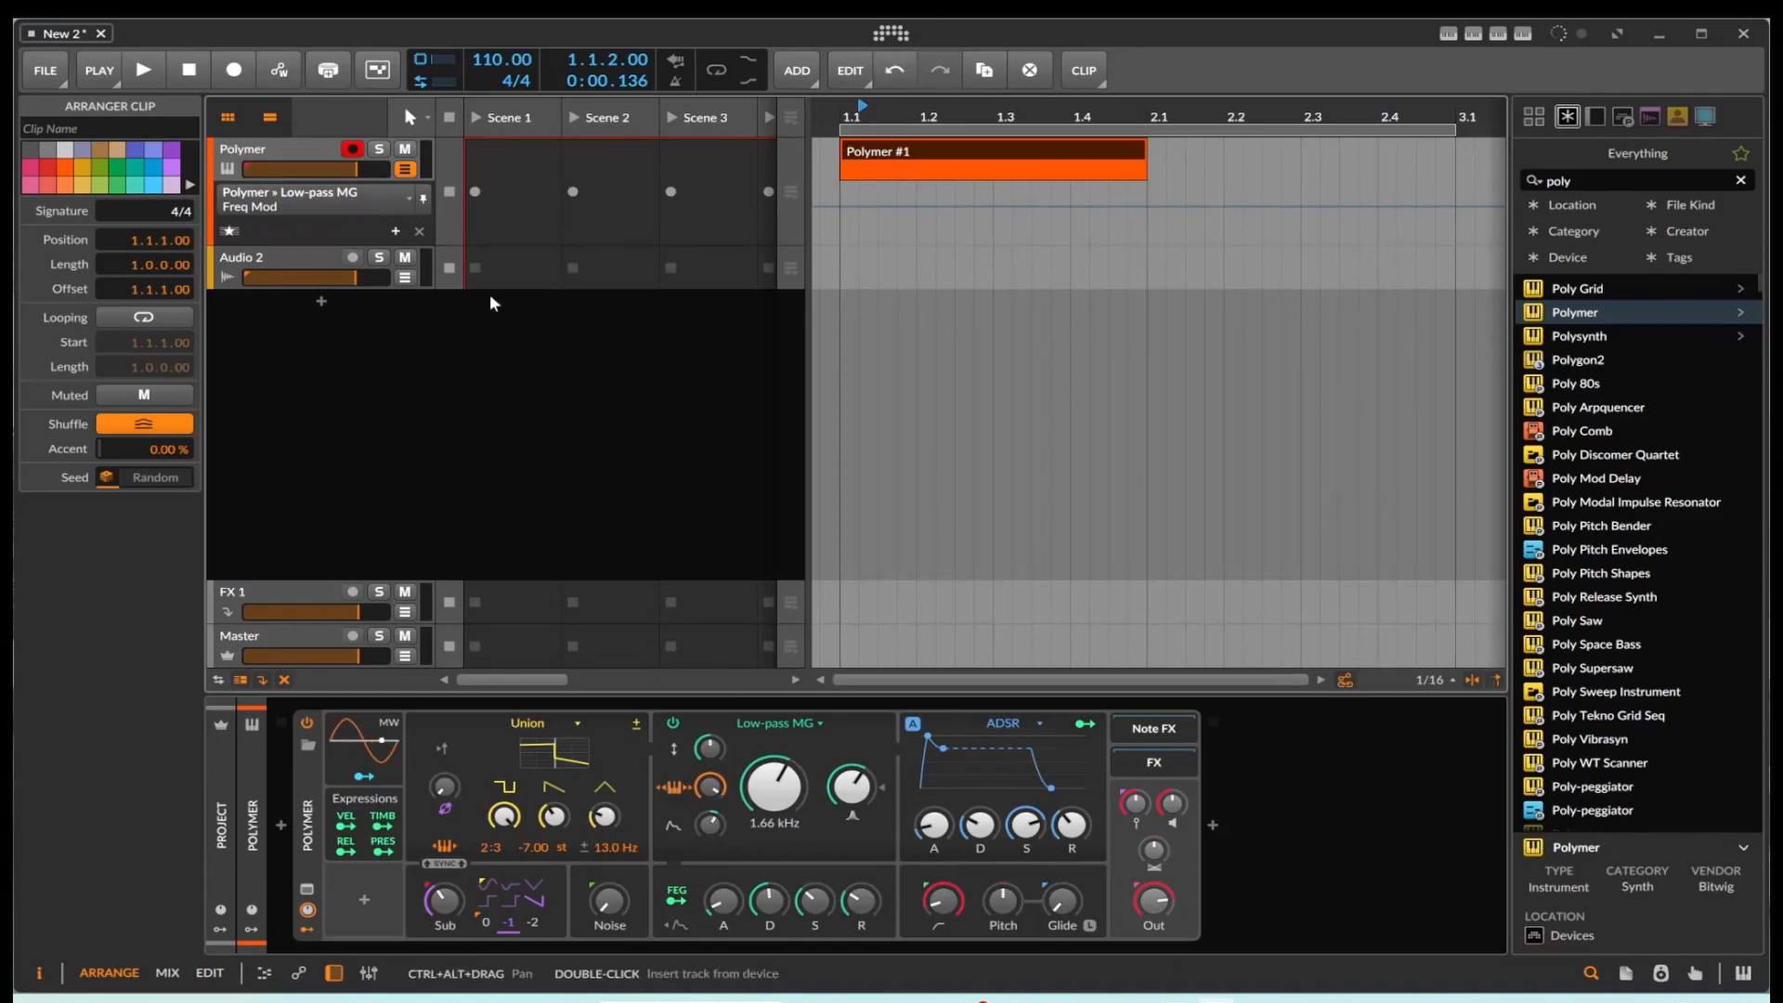
Step: Draw a two-peaked Freq Mod automation curve under the Polymer clip, from 1.1.4 to about 1.4.2
left_click(388, 206)
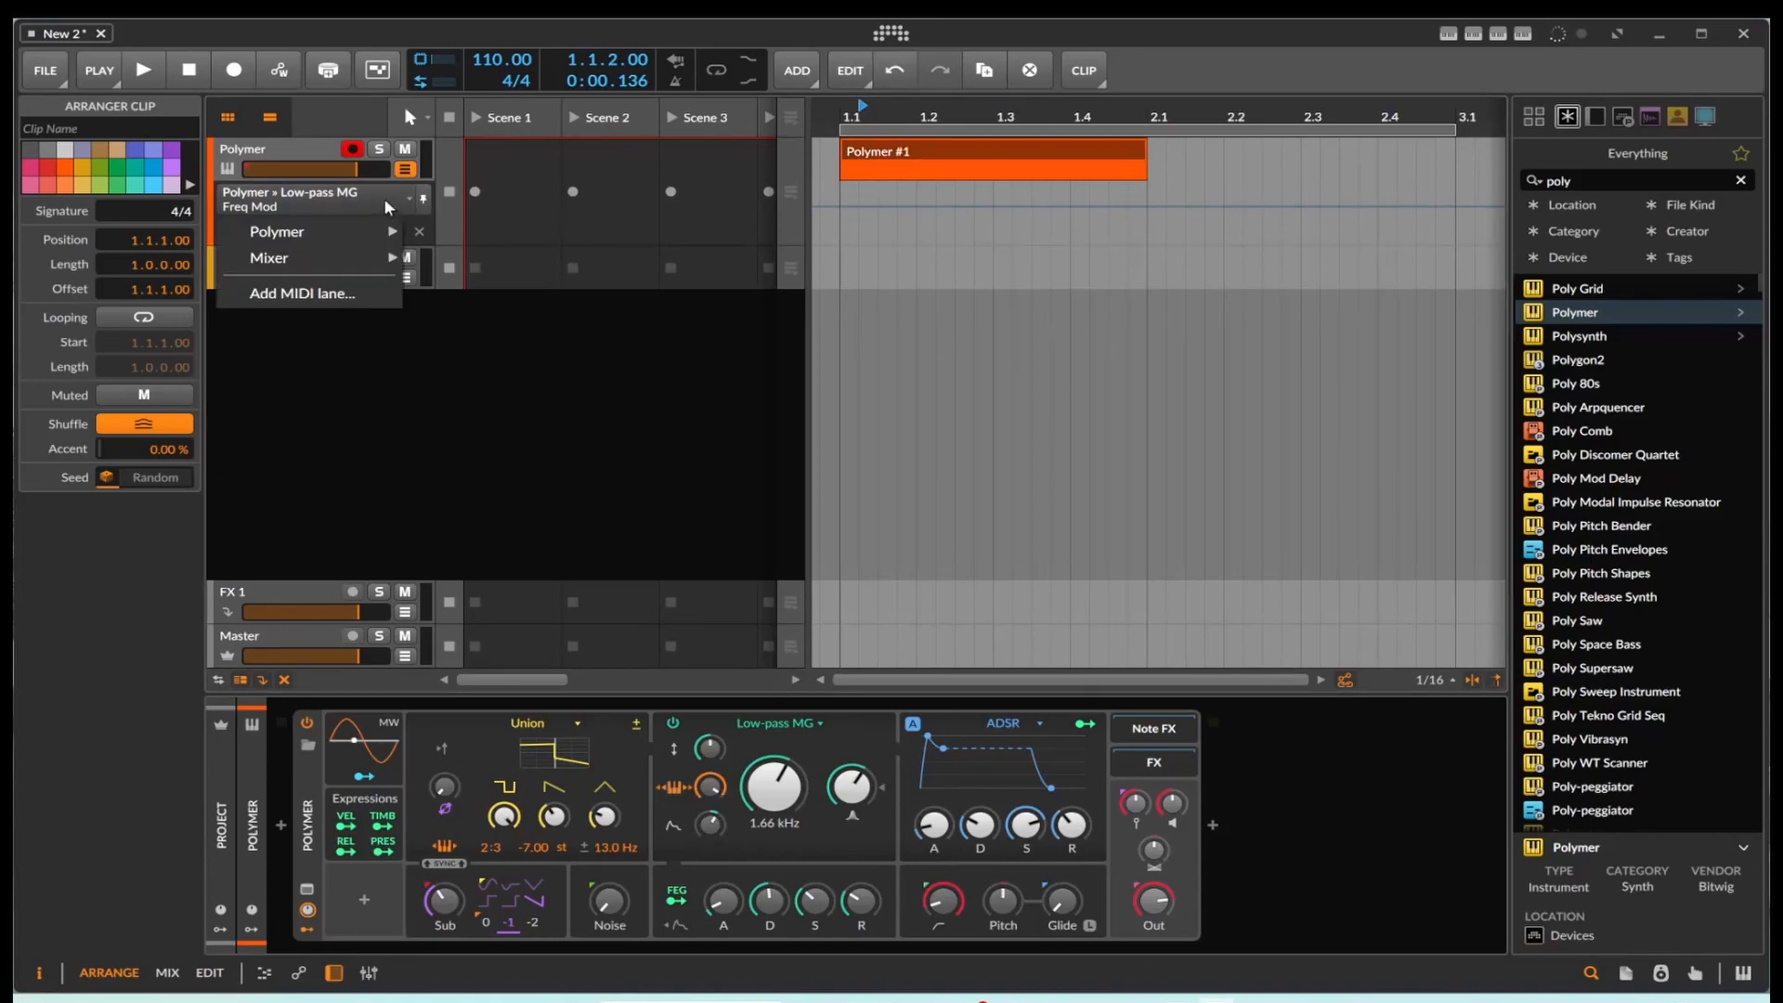
left_click(349, 213)
left_click_drag(769, 797, 769, 796)
left_click(720, 830)
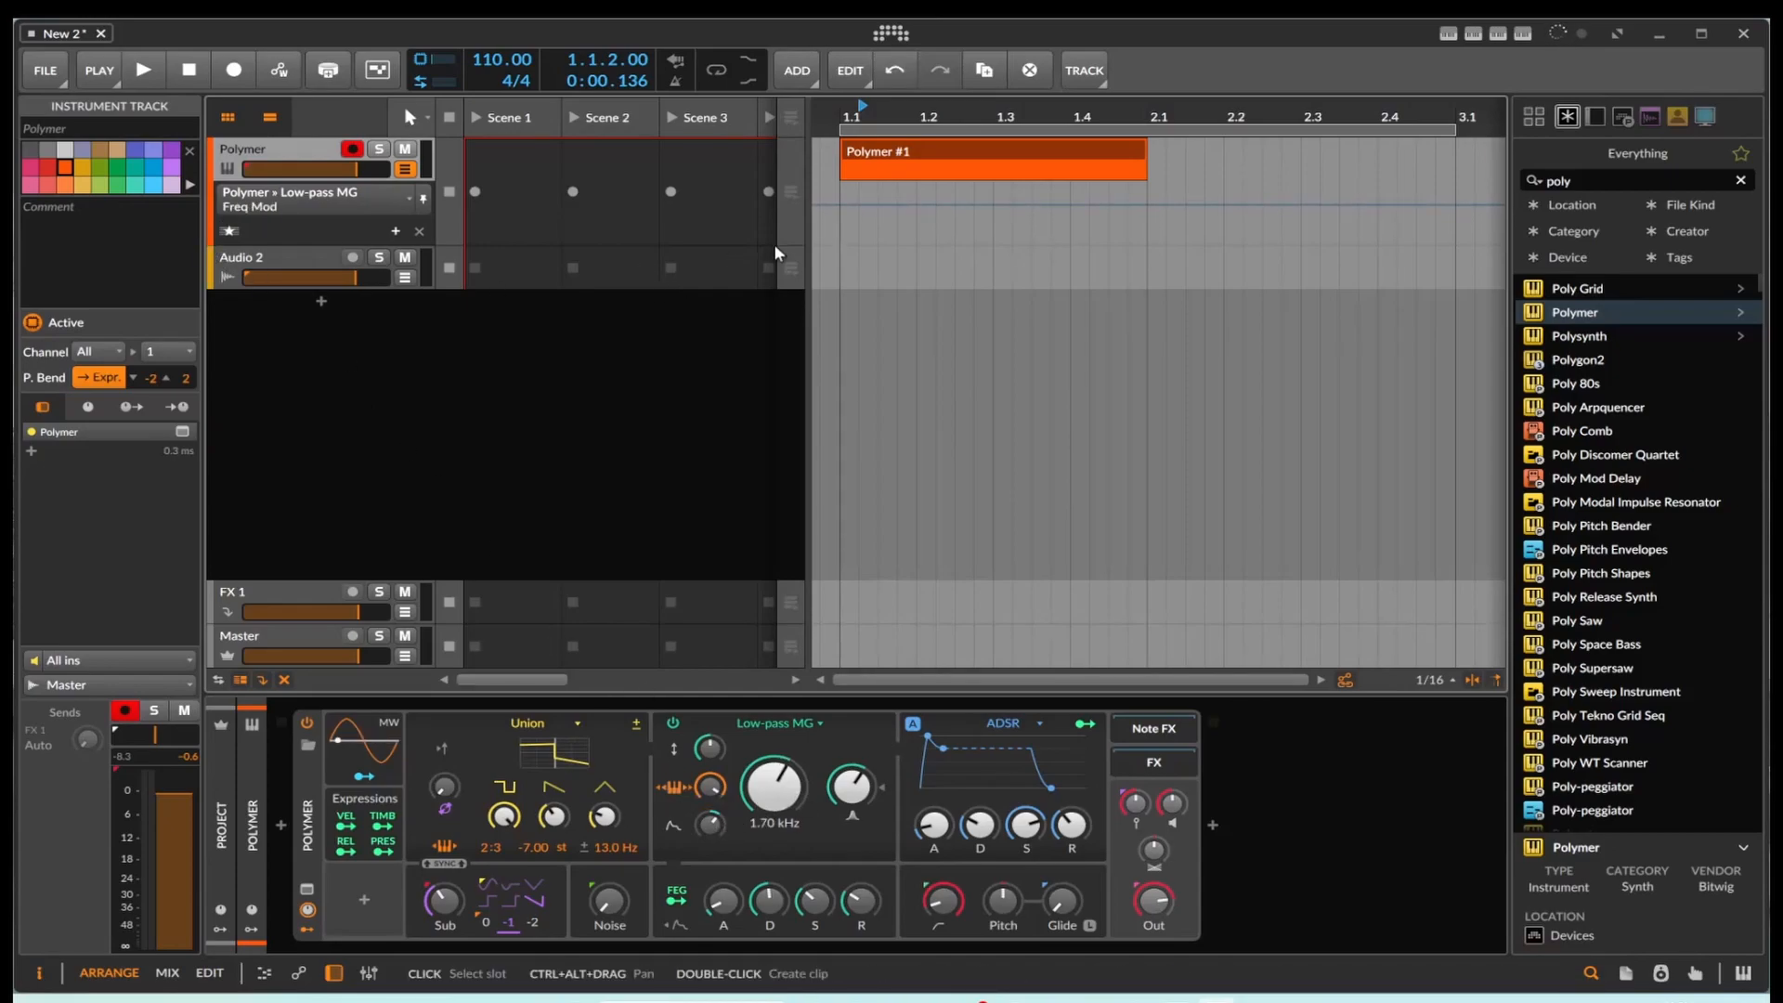
double_click(897, 218)
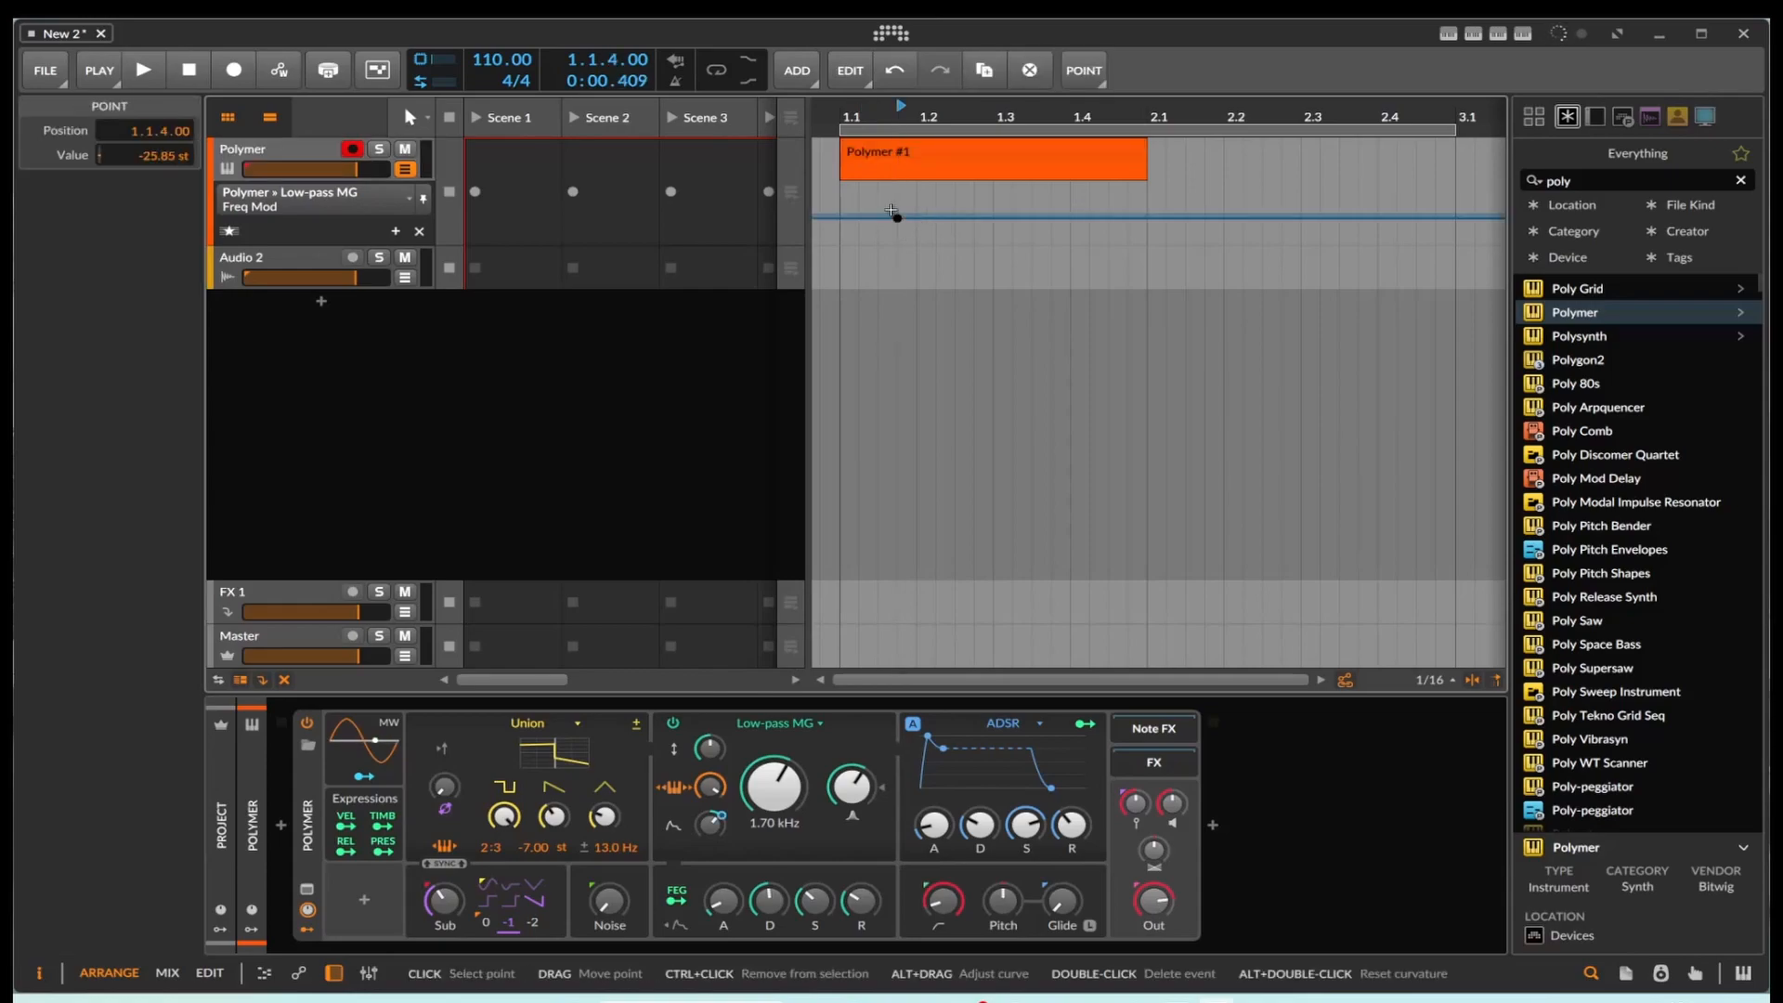
left_click_drag(926, 219, 1090, 211)
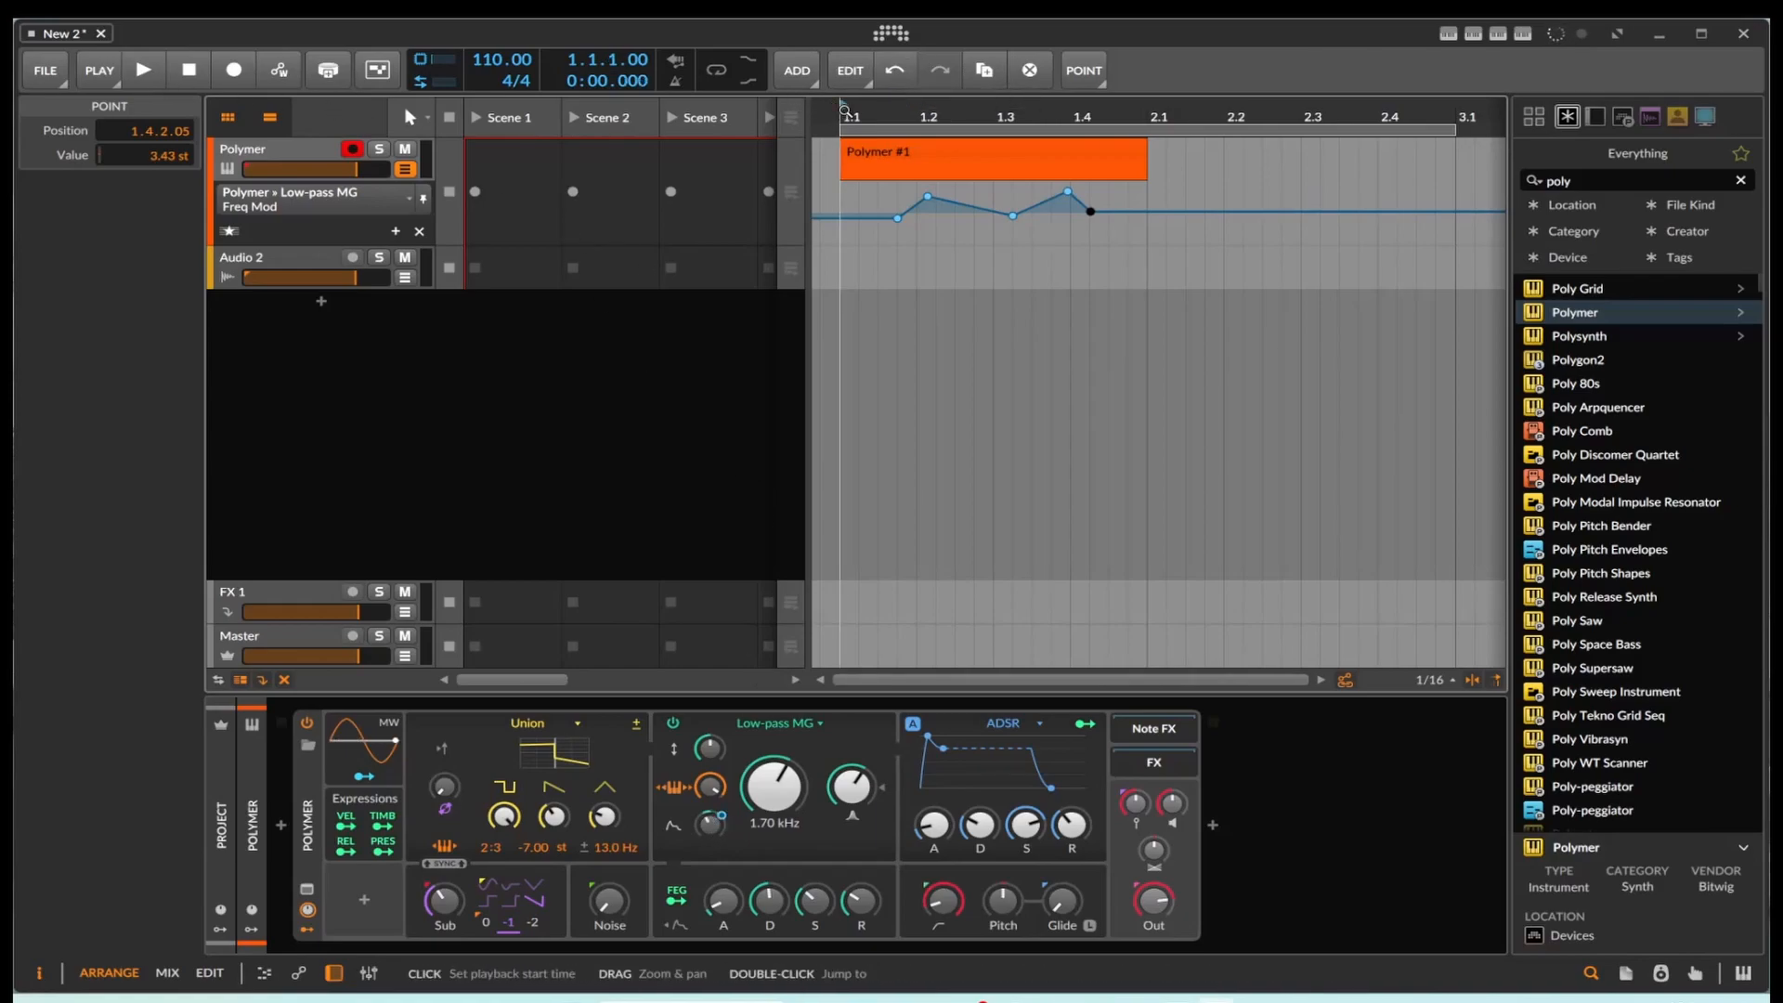
Step: Play the arrangement from the start several times to hear the Freq Mod automation, stopping after each pass
left_click(139, 71)
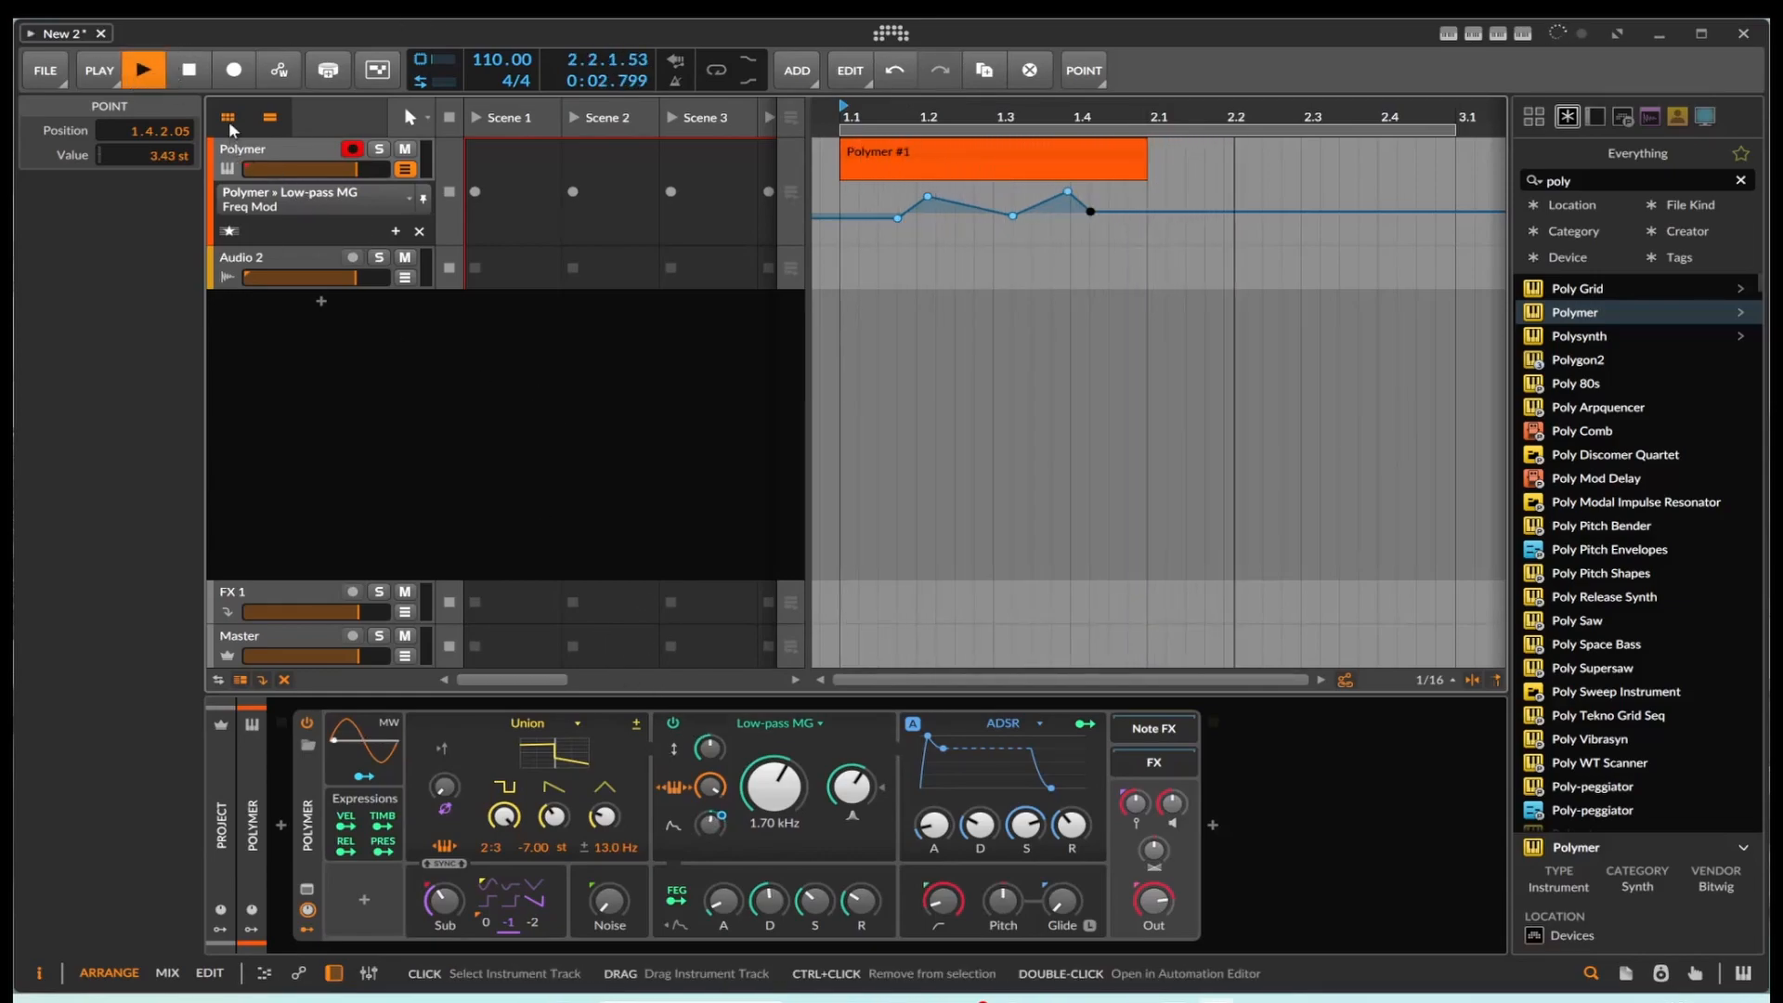
left_click(200, 74)
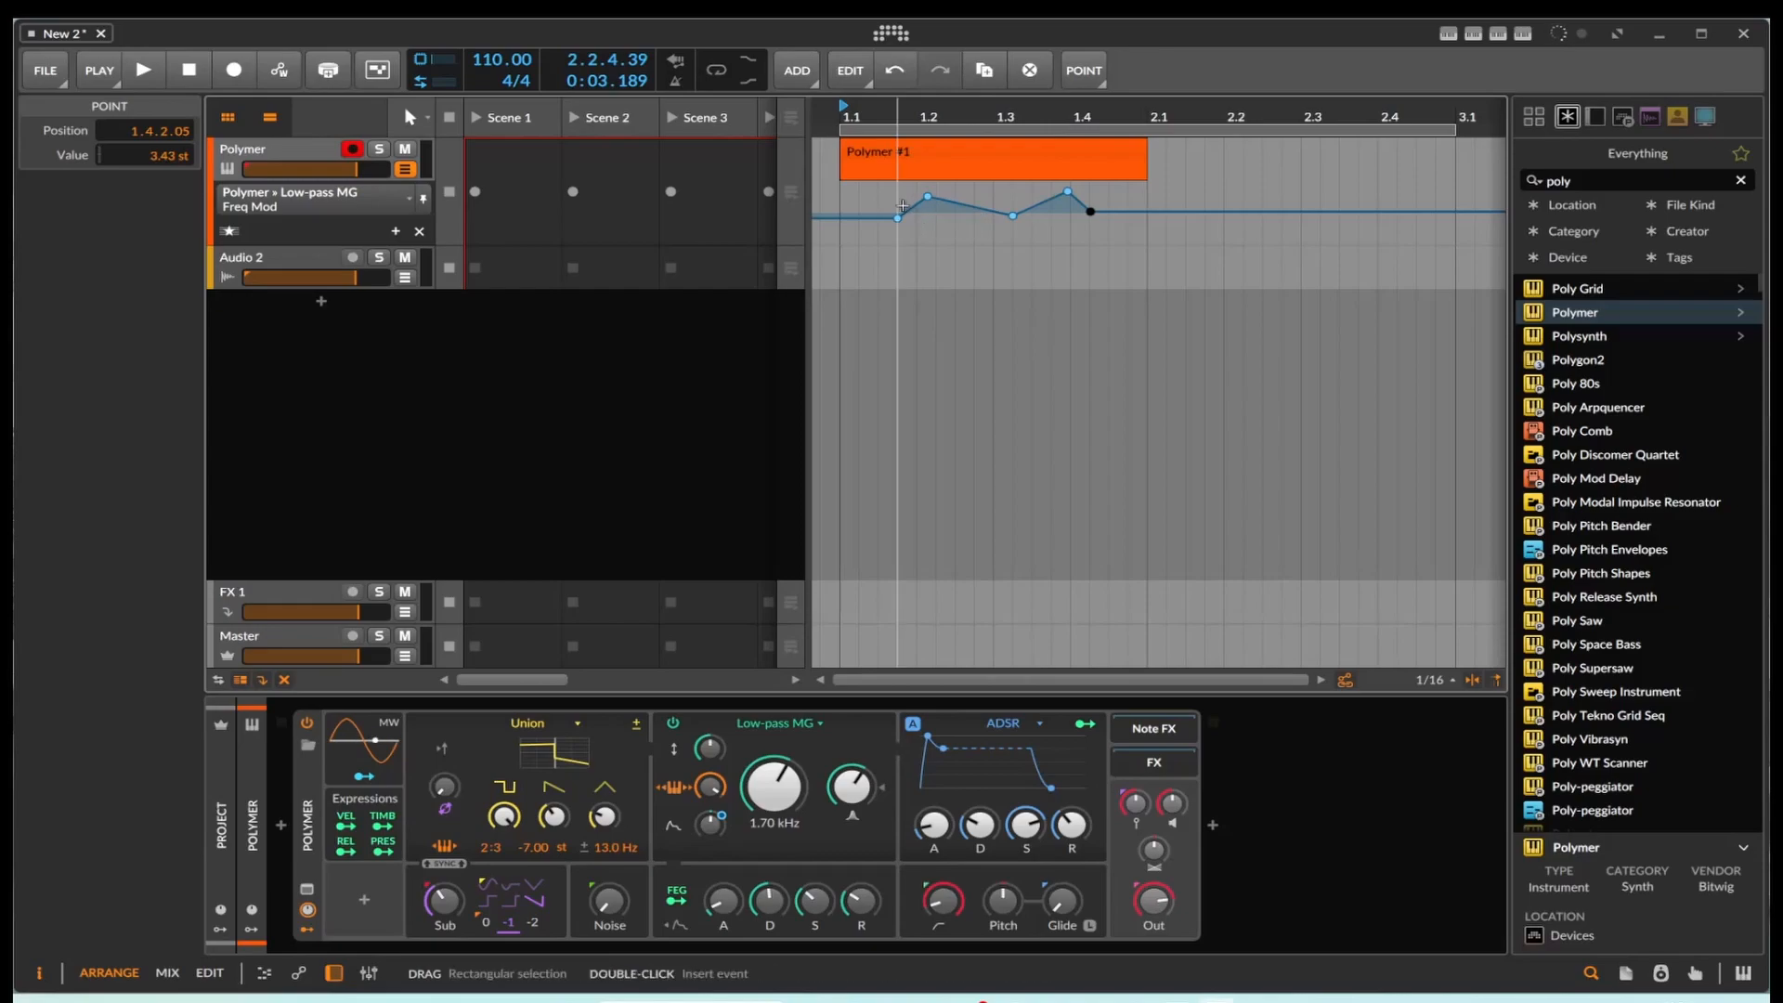
left_click(147, 78)
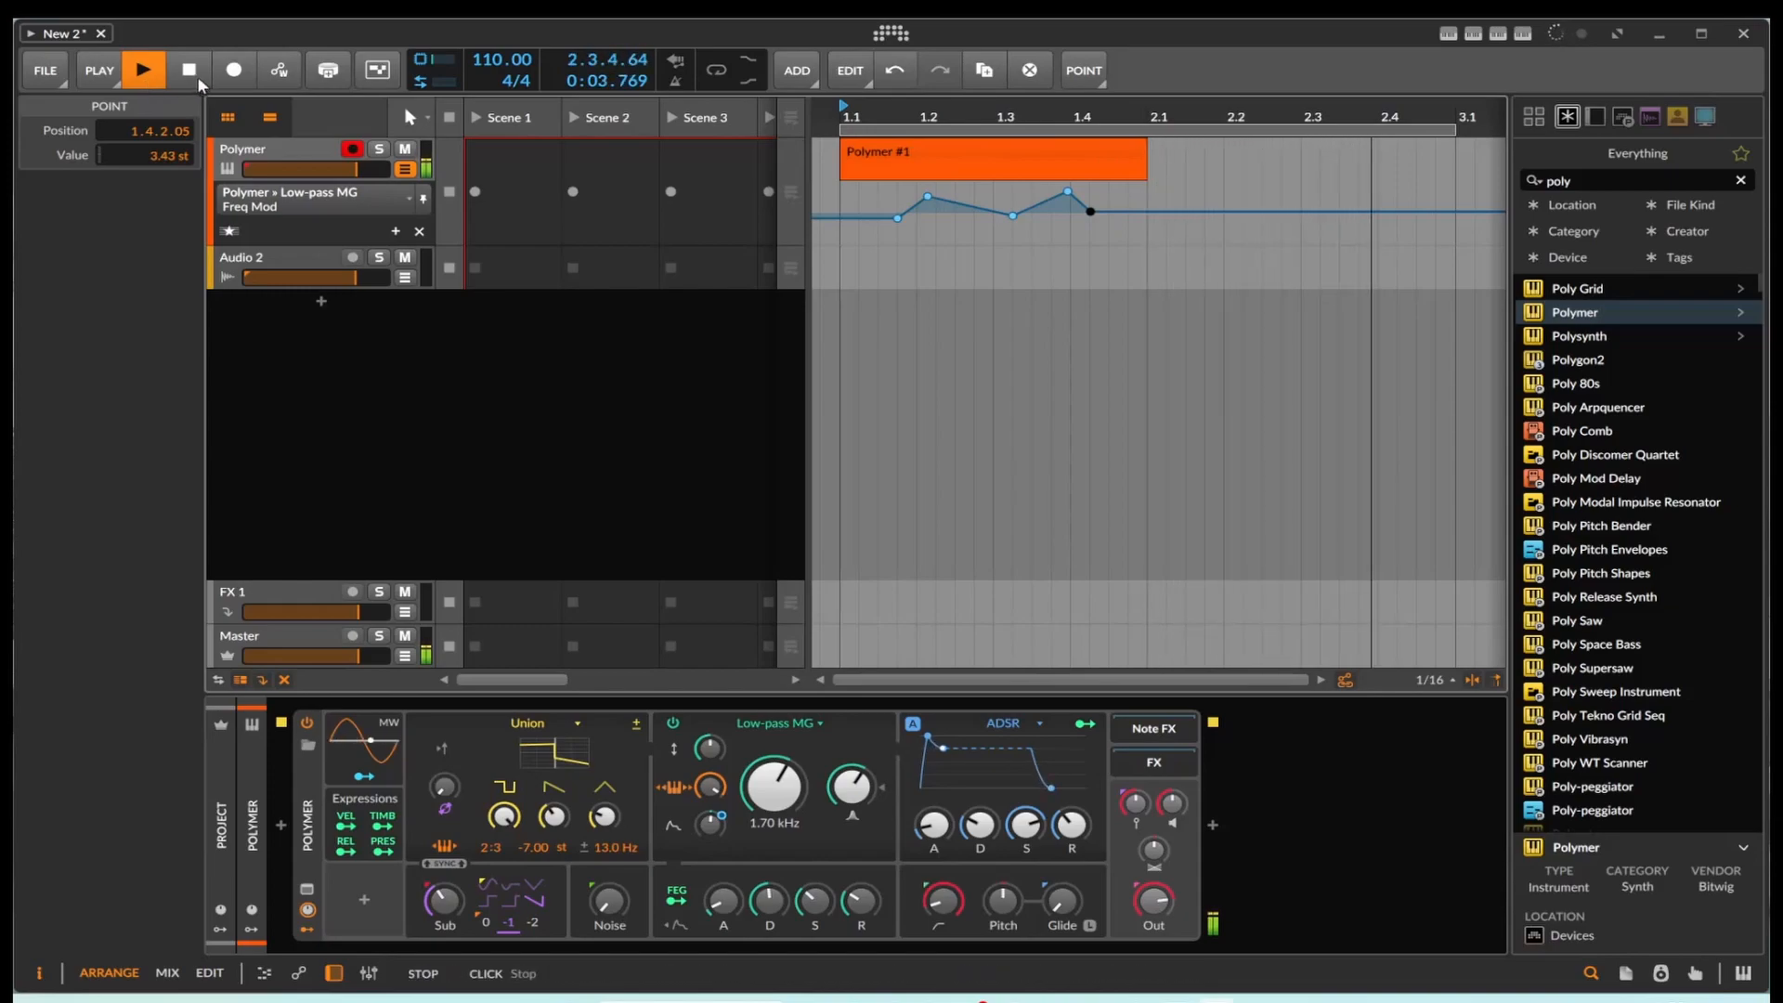
left_click(145, 74)
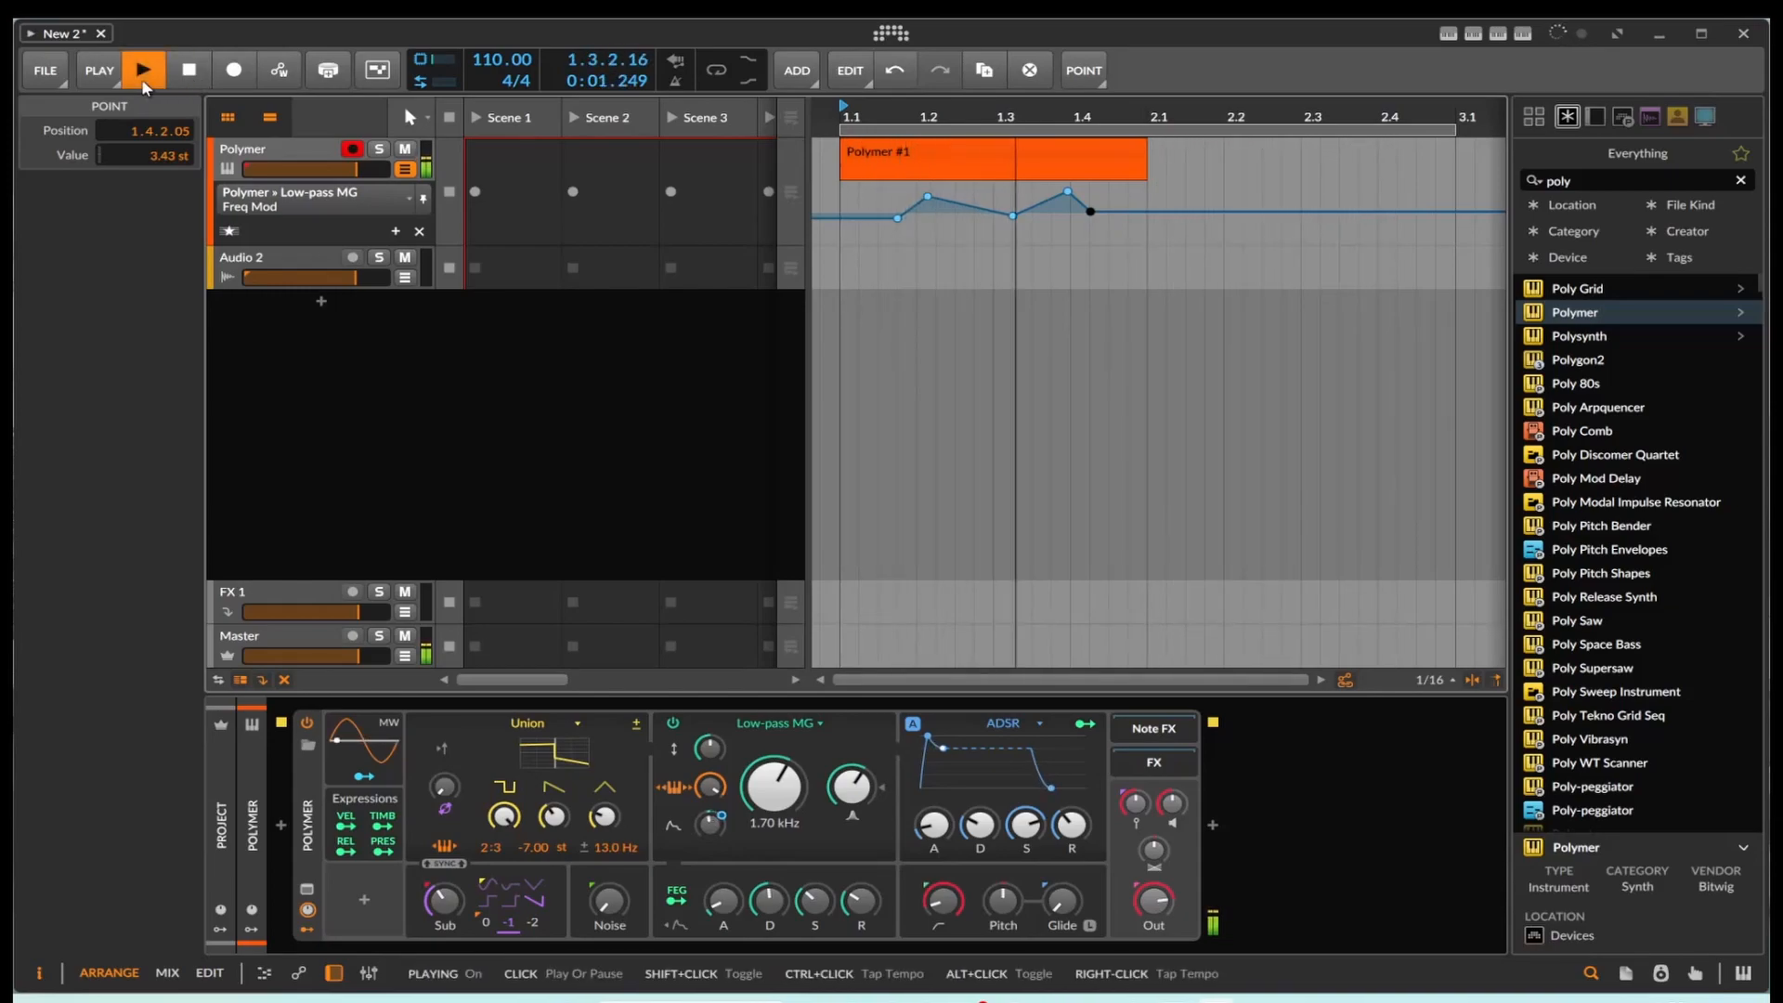
left_click(185, 74)
left_click(149, 76)
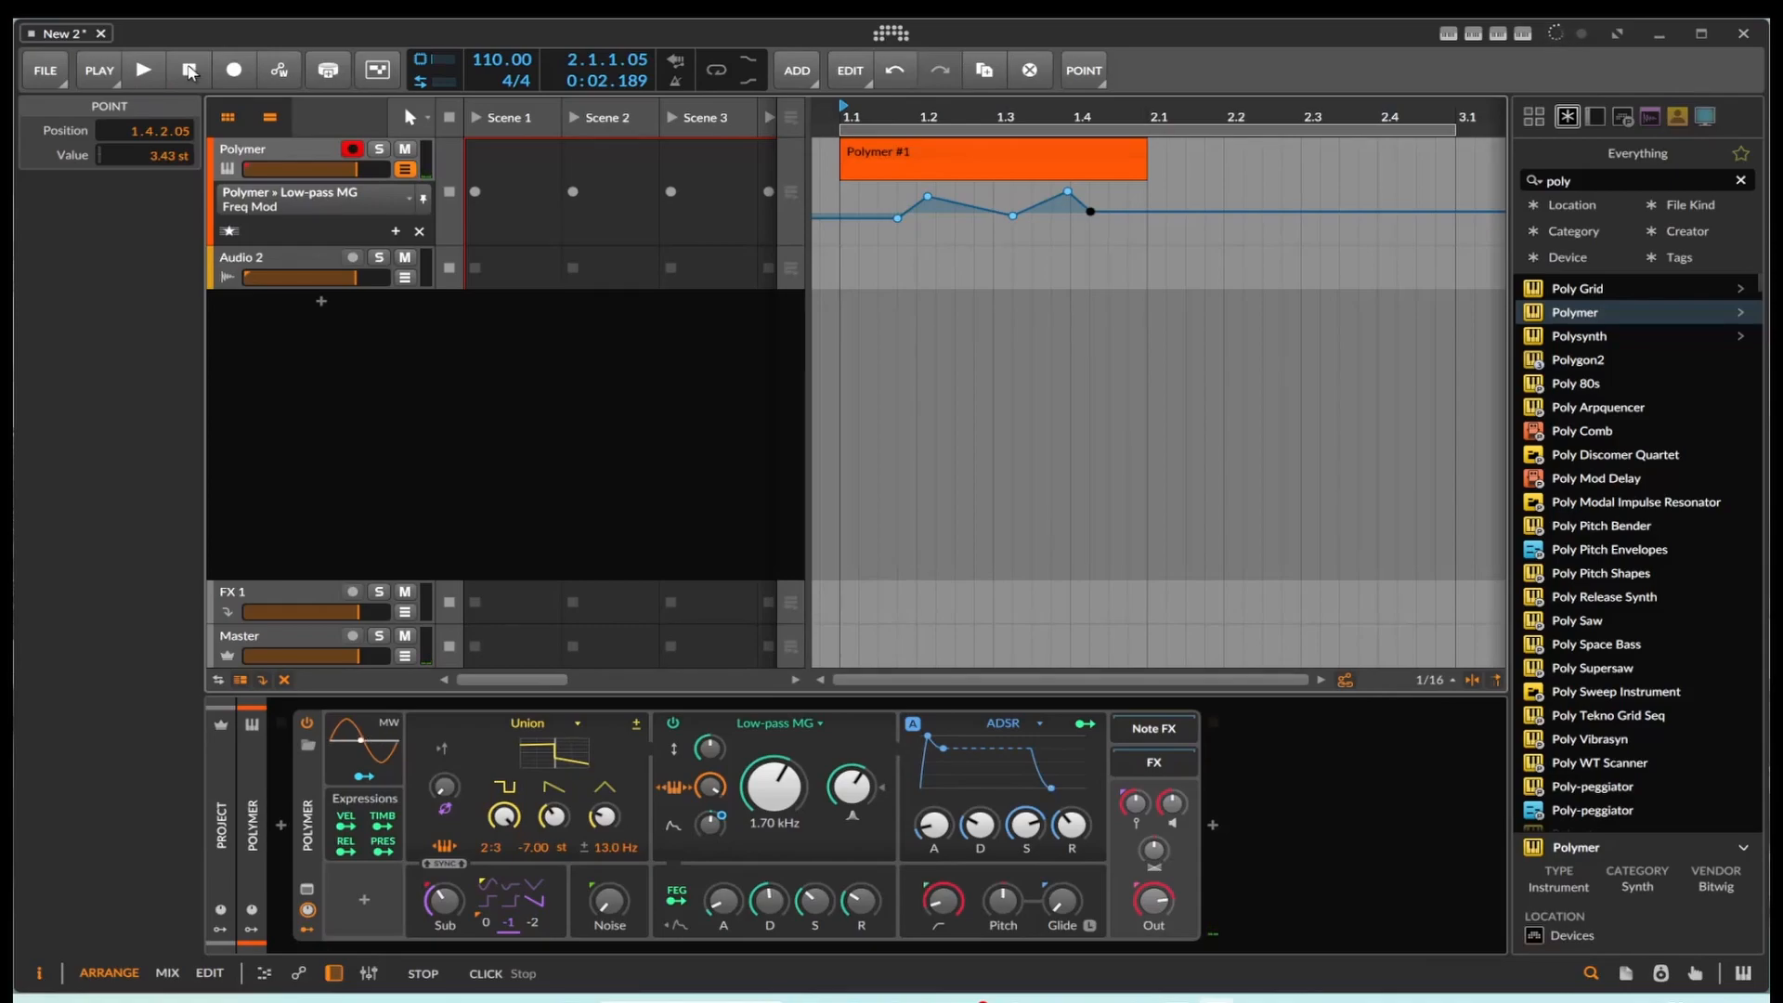
key("space")
Step: Copy the automated Polymer clip from the arranger into the track's Scene 1 slot and launch it
left_click_drag(922, 149, 517, 170)
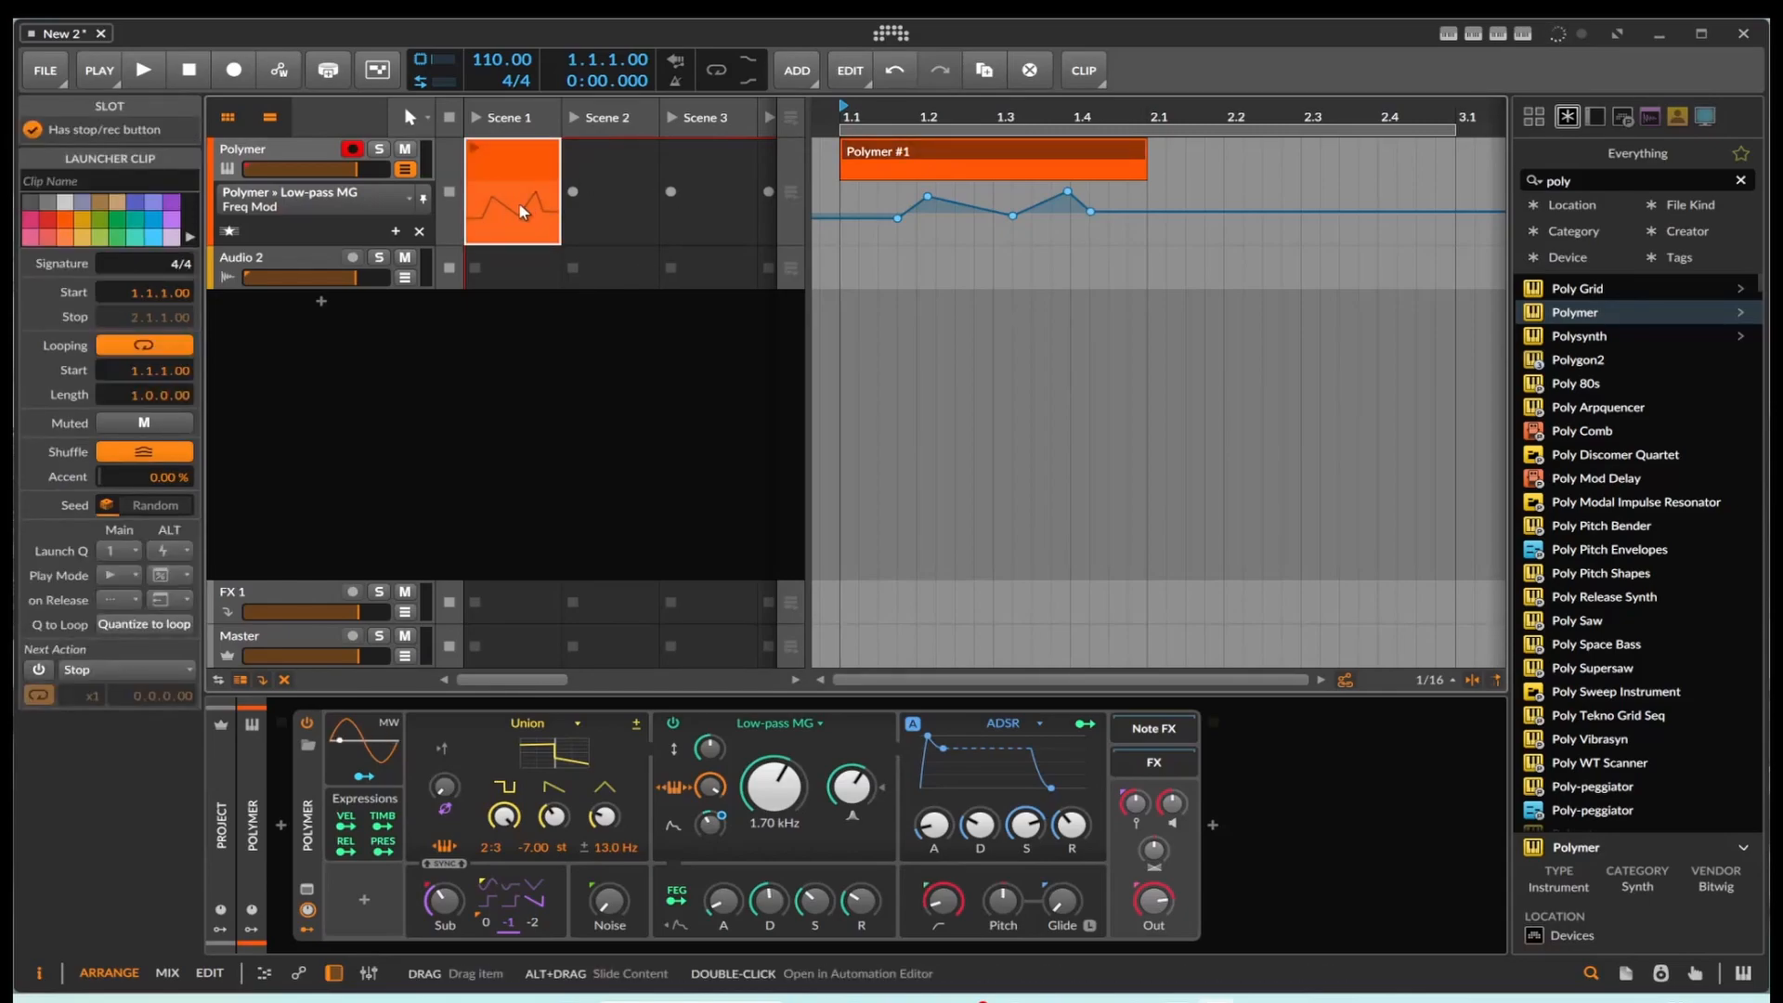
left_click(475, 147)
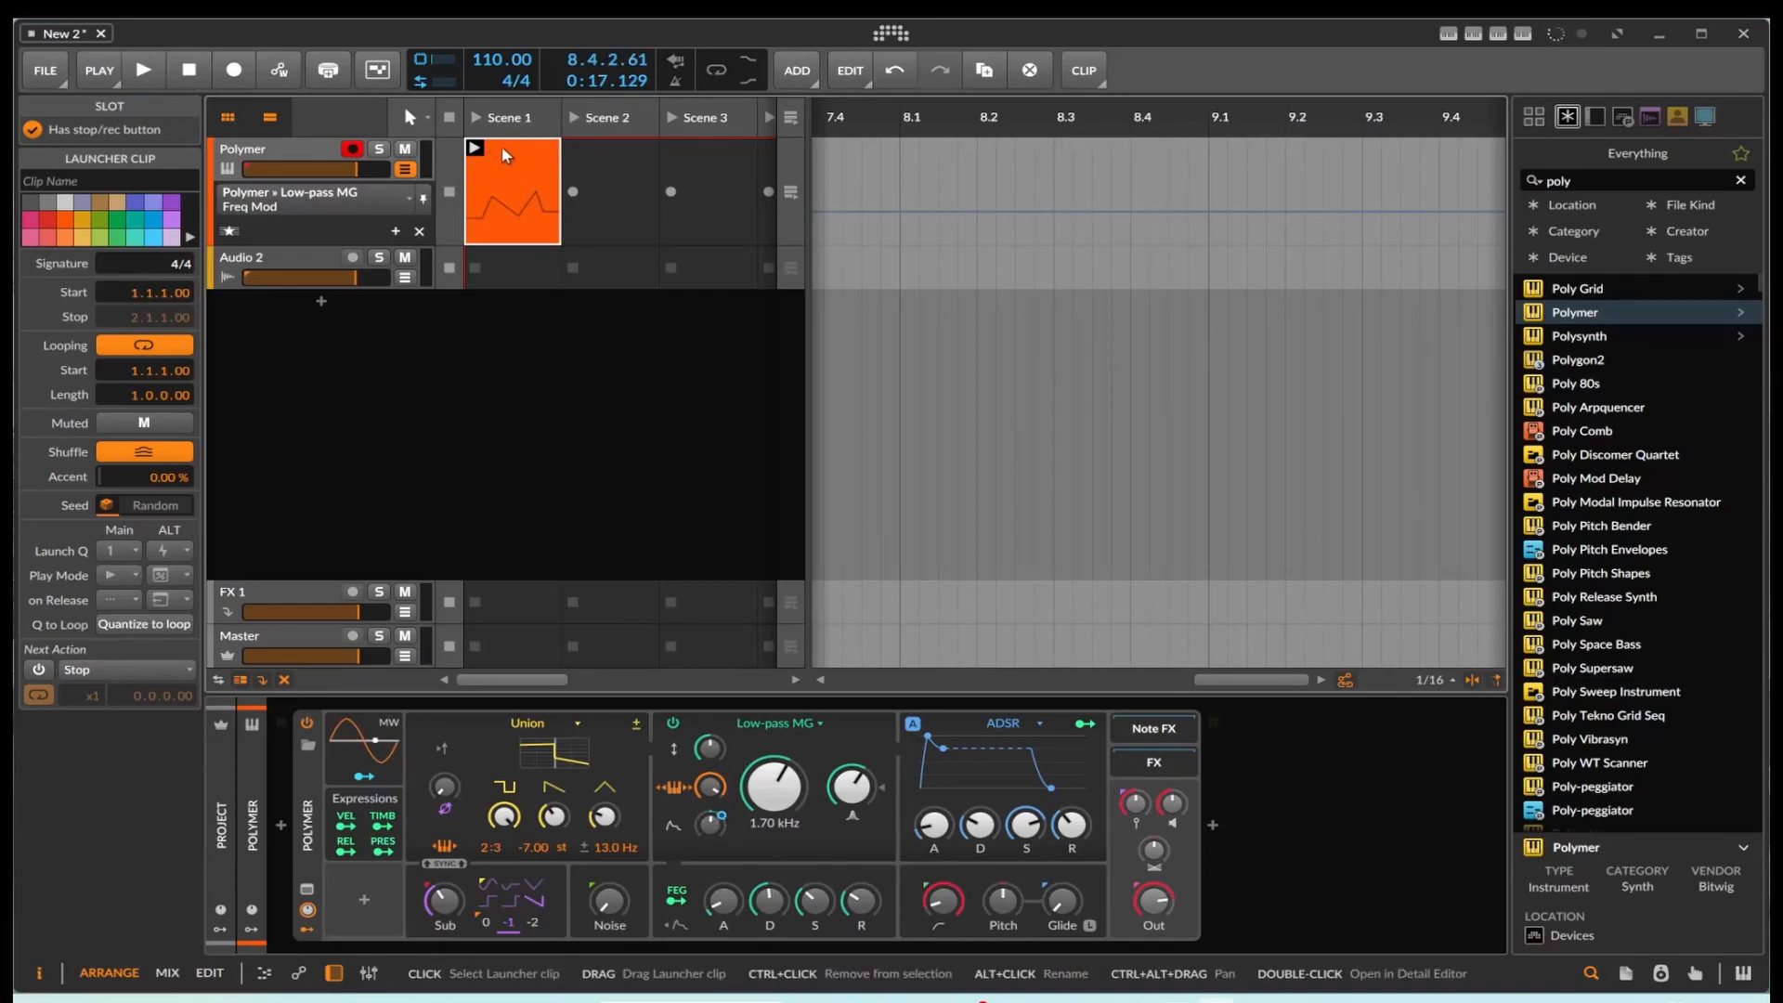
Step: Turn off looping for the Scene 1 clip and set its next action to Play Random
left_click(146, 347)
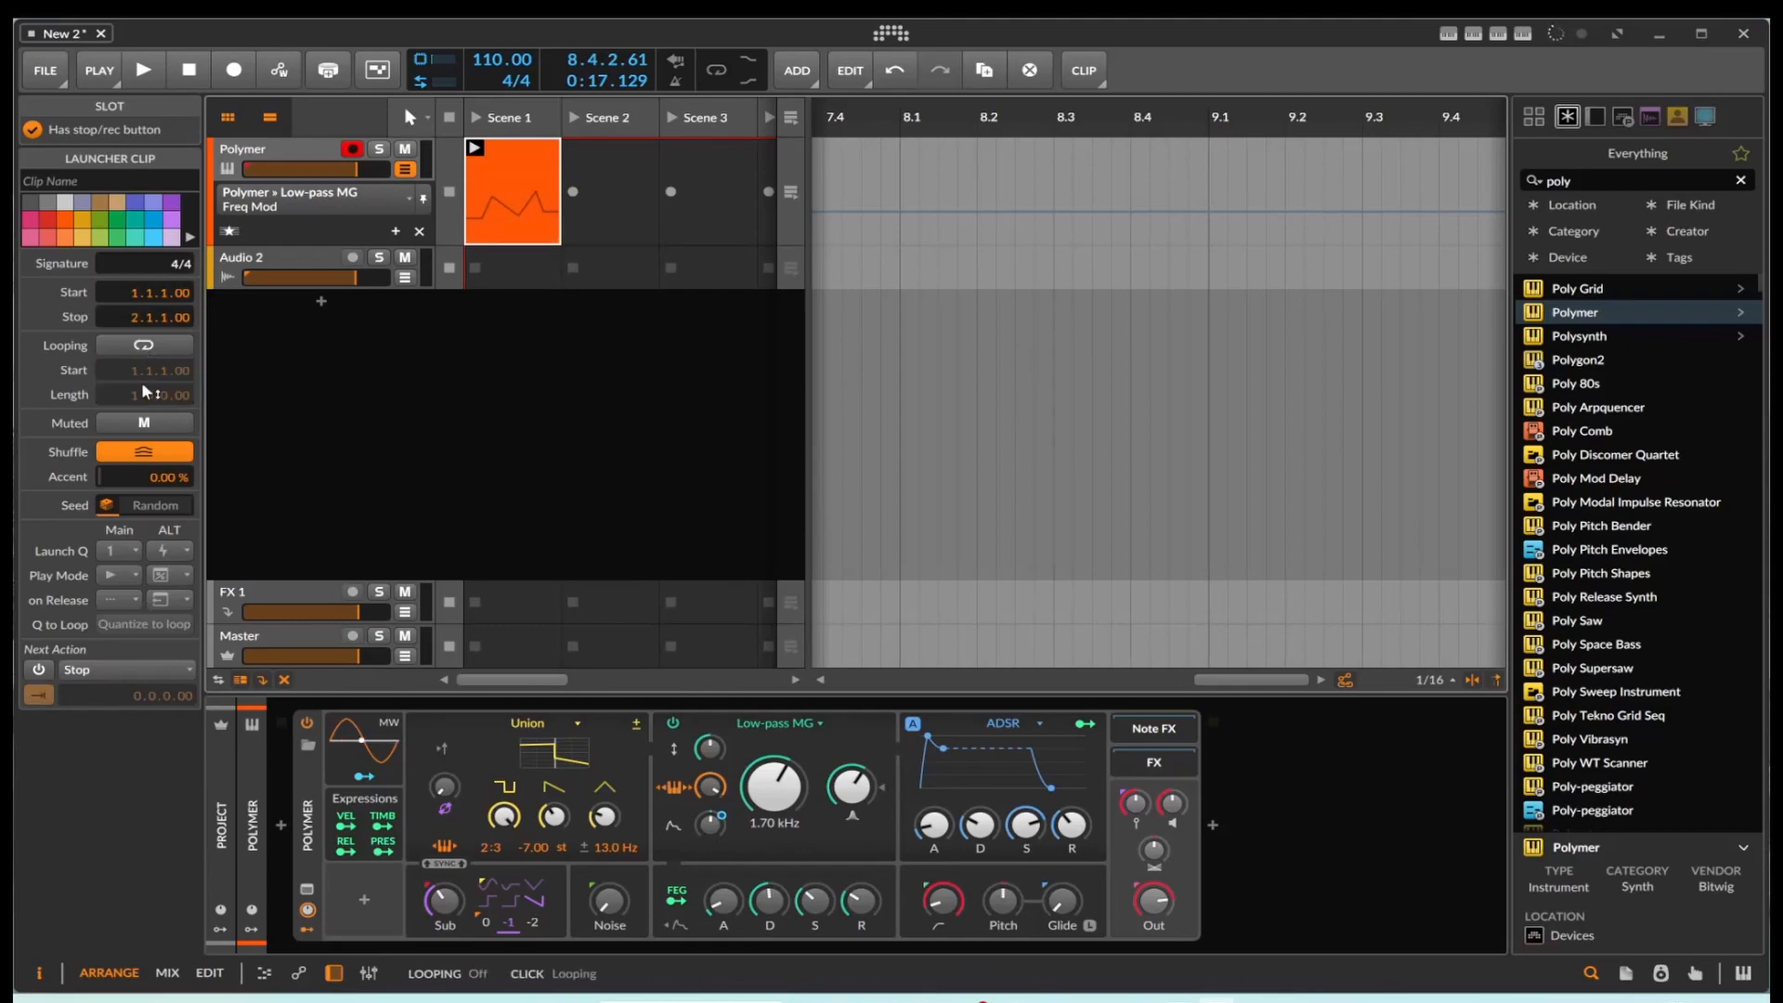
left_click(120, 575)
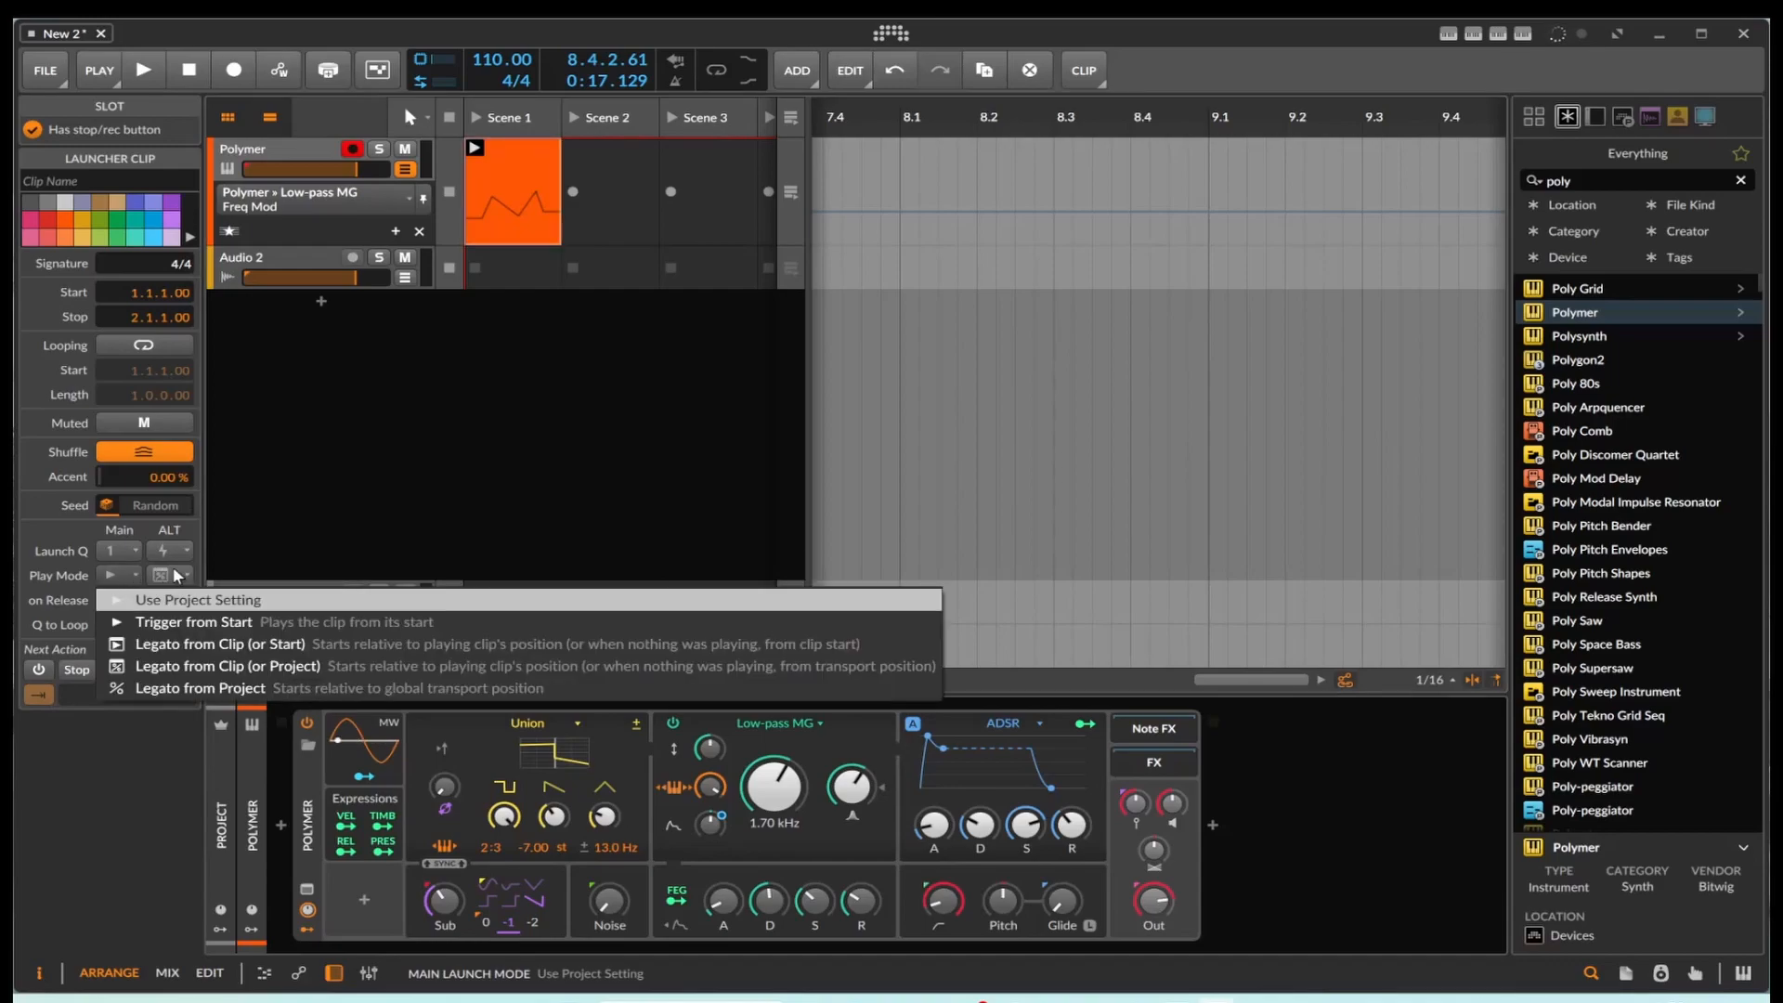
left_click(175, 576)
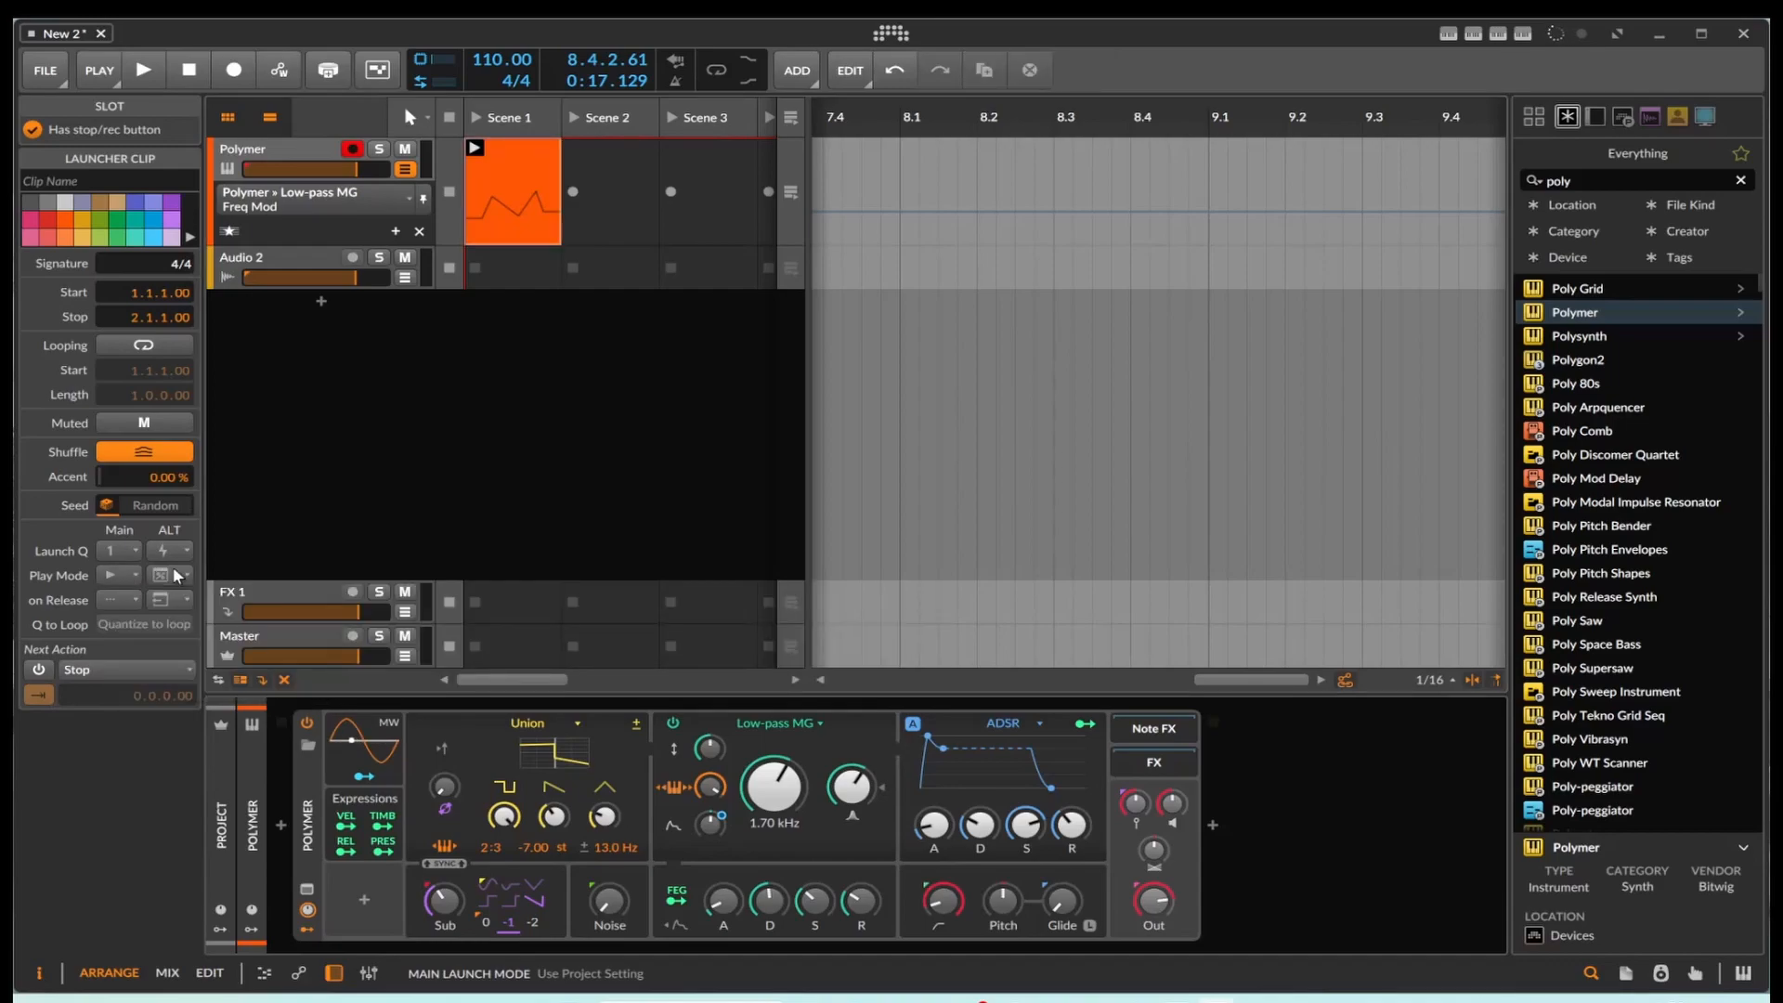
left_click(130, 670)
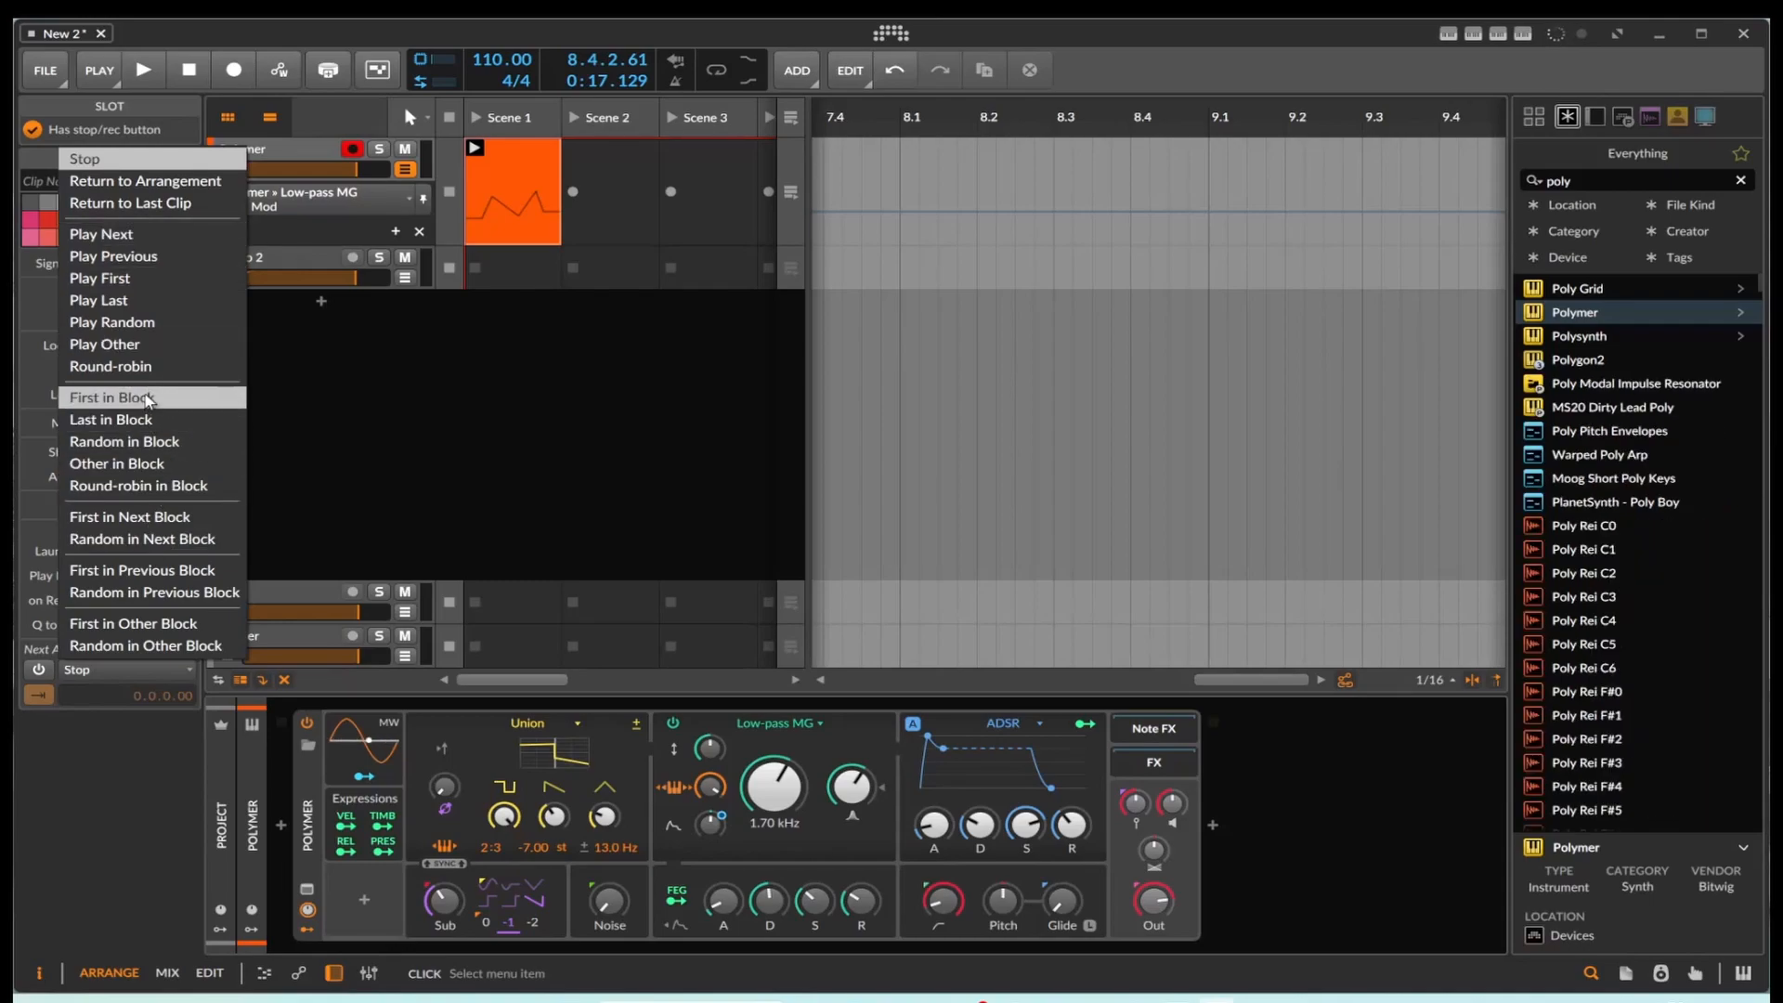
left_click(148, 322)
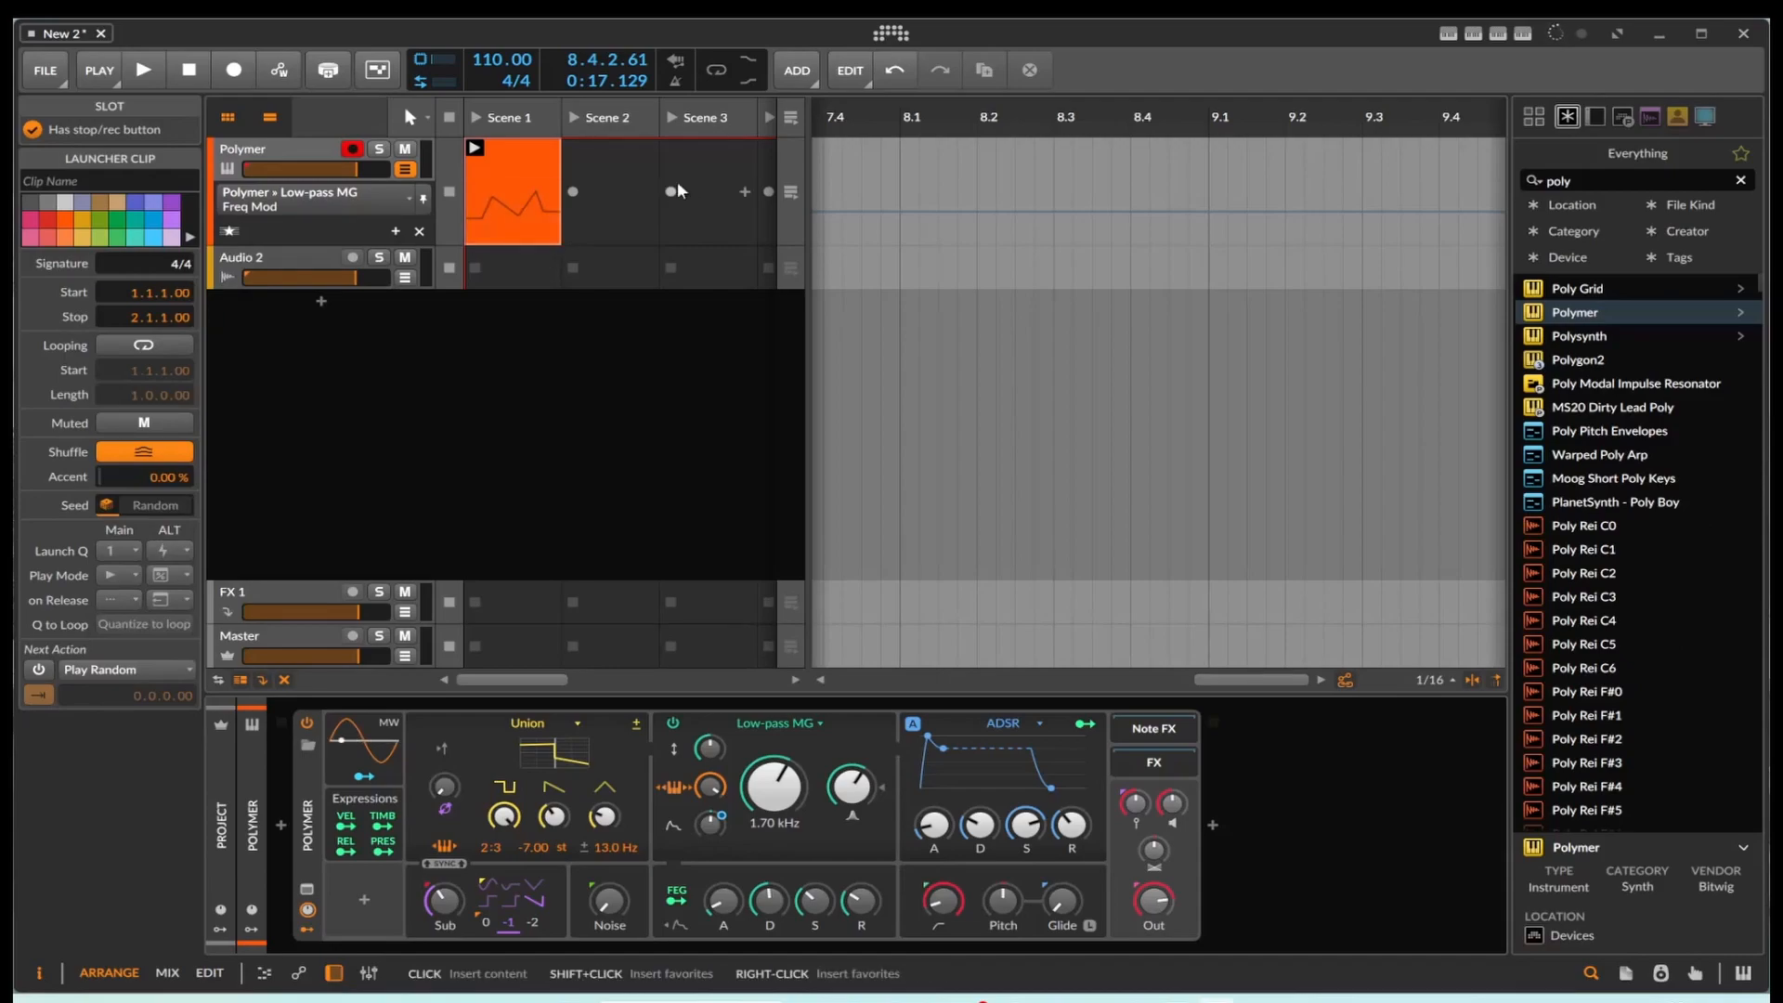
Step: Create a second one-bar Polymer clip at bar 2 in the arranger and draw a different Freq Mod automation curve under it
left_click_drag(1229, 680, 840, 679)
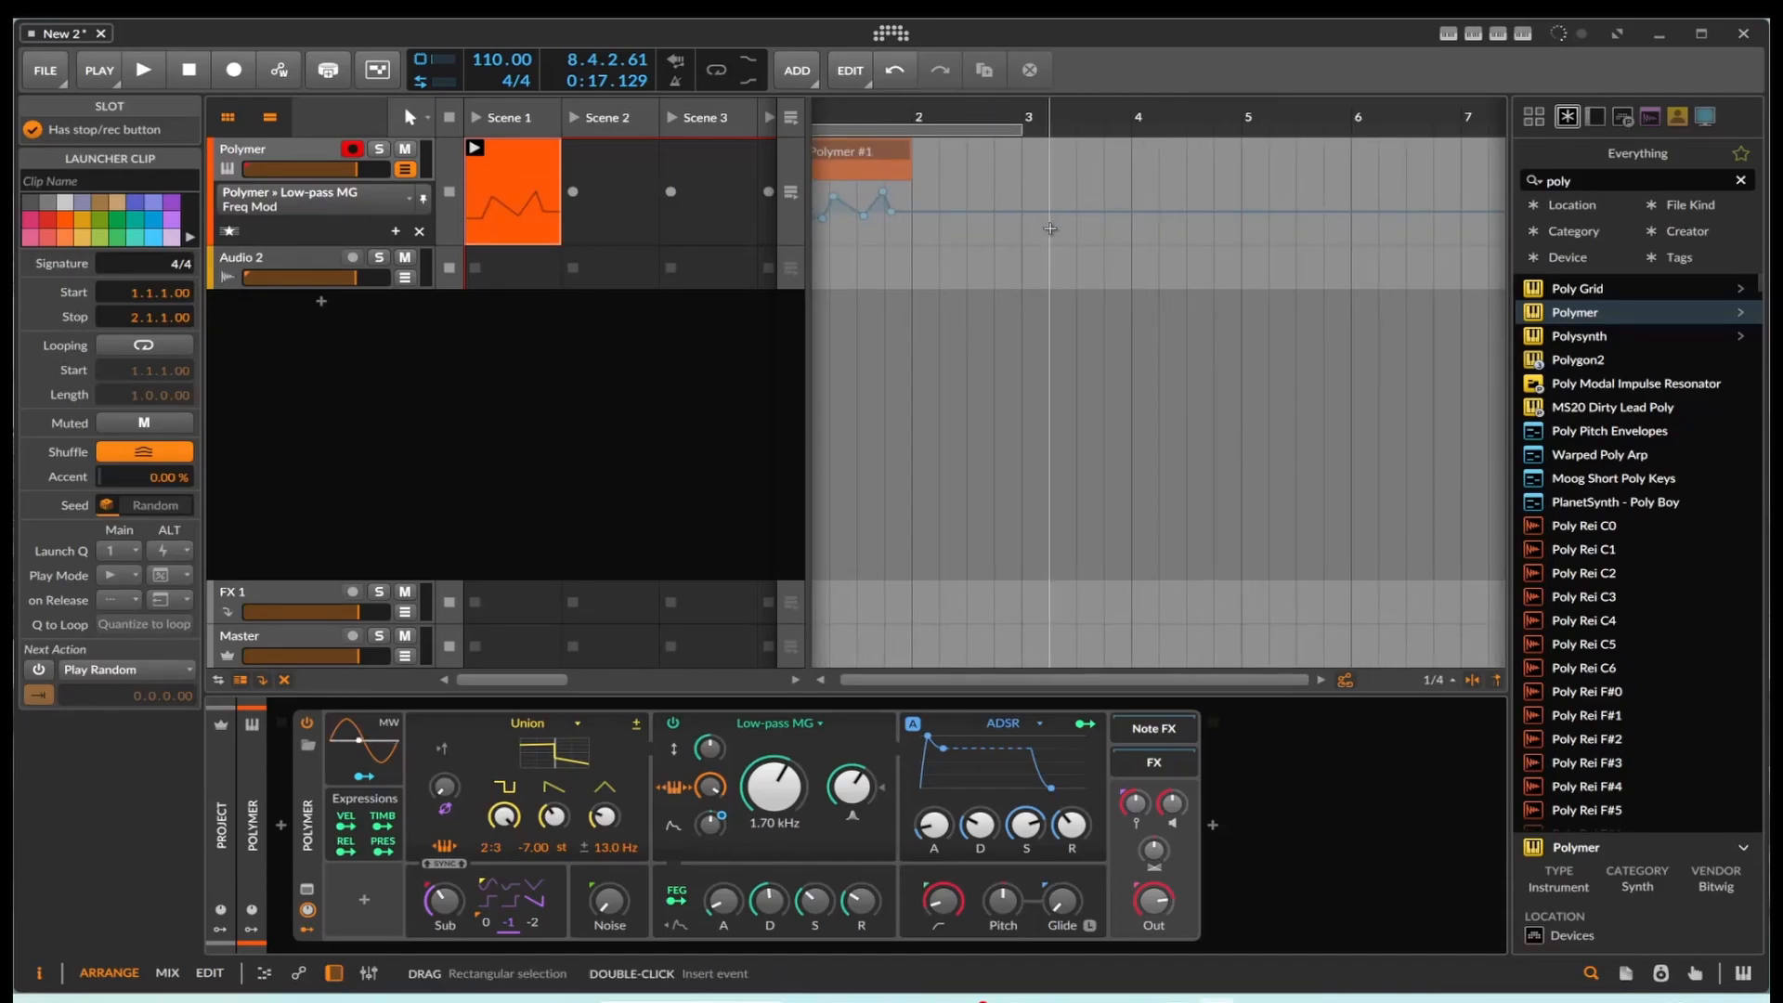
double_click(967, 168)
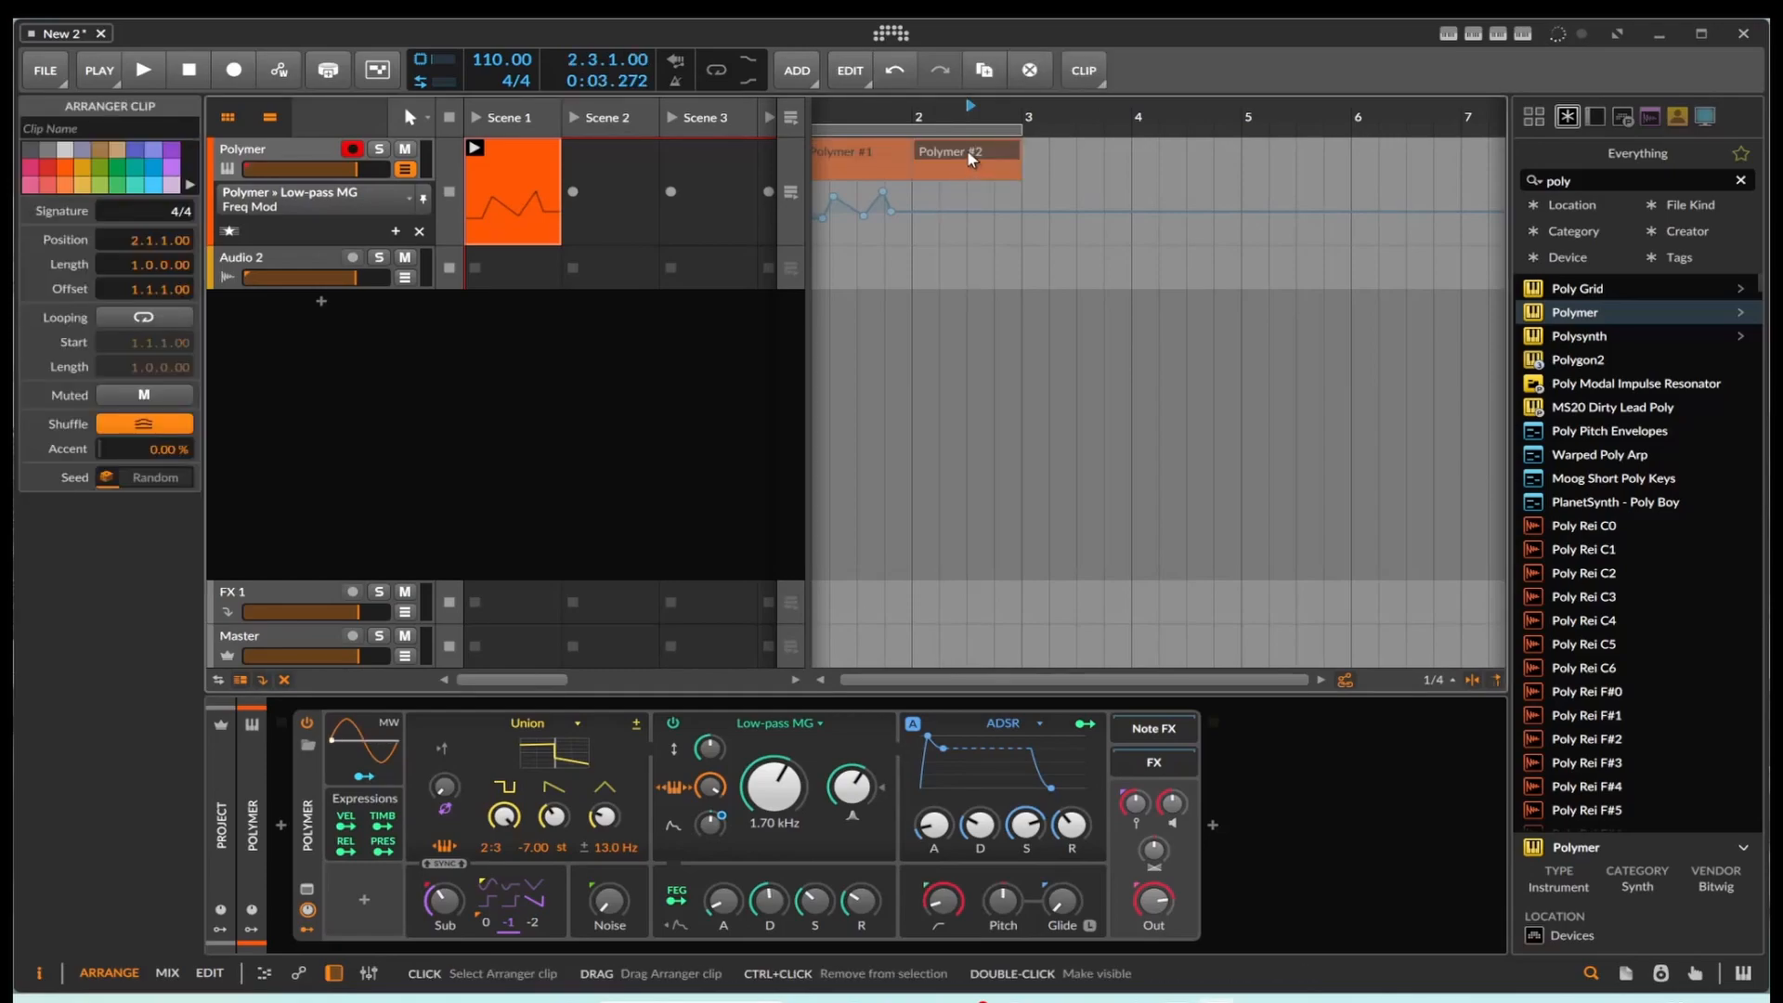
double_click(968, 151)
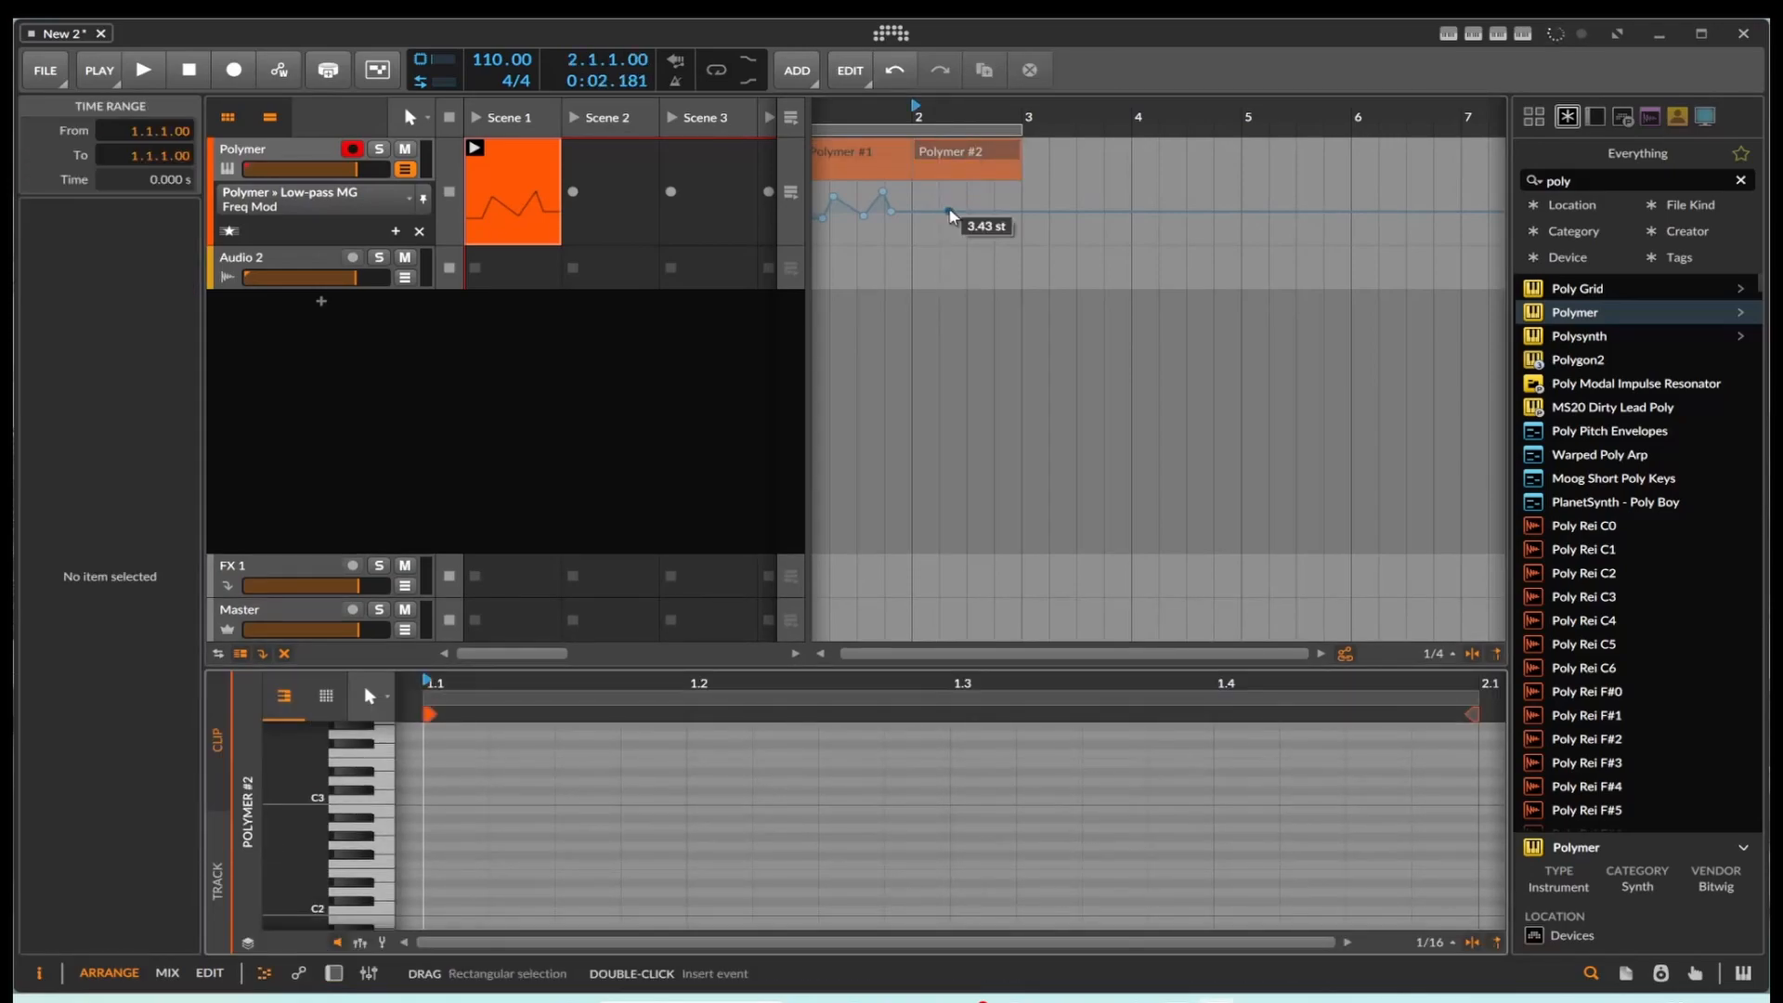
left_click(947, 192)
Step: Copy the bar 2 clip into the Polymer track's Scene 2 slot and launch the Scene 1 clip
left_click_drag(975, 194, 627, 219)
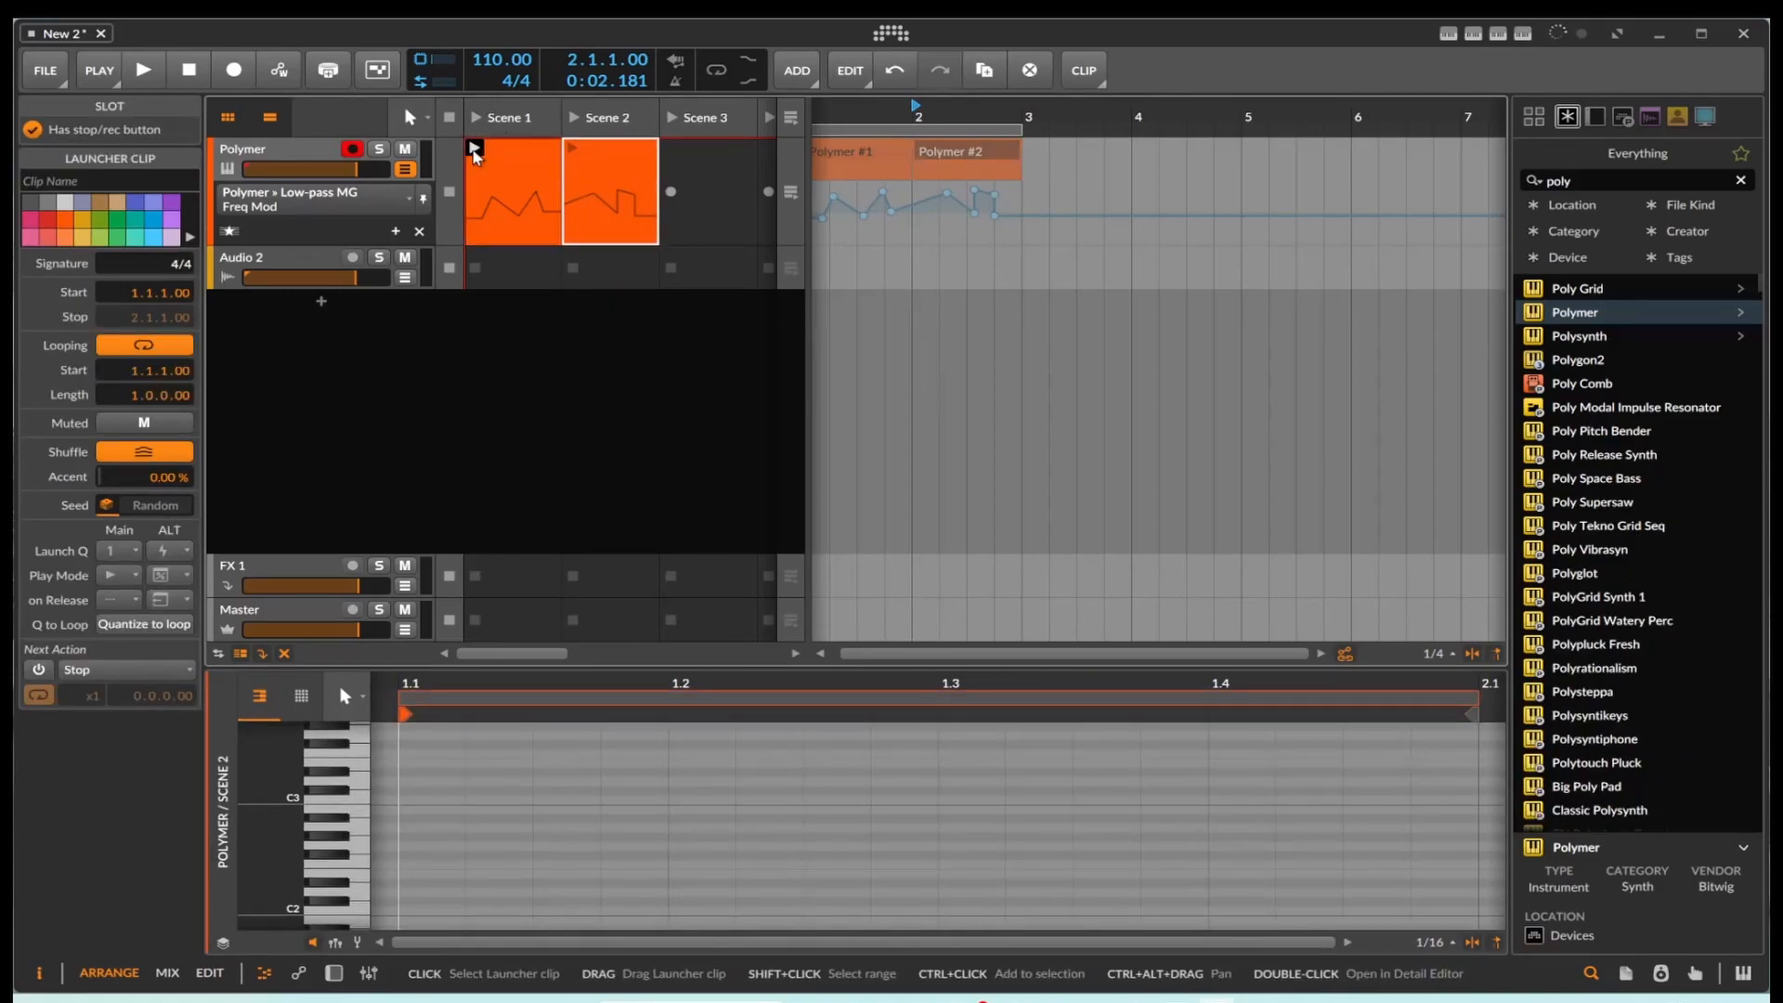
left_click(476, 149)
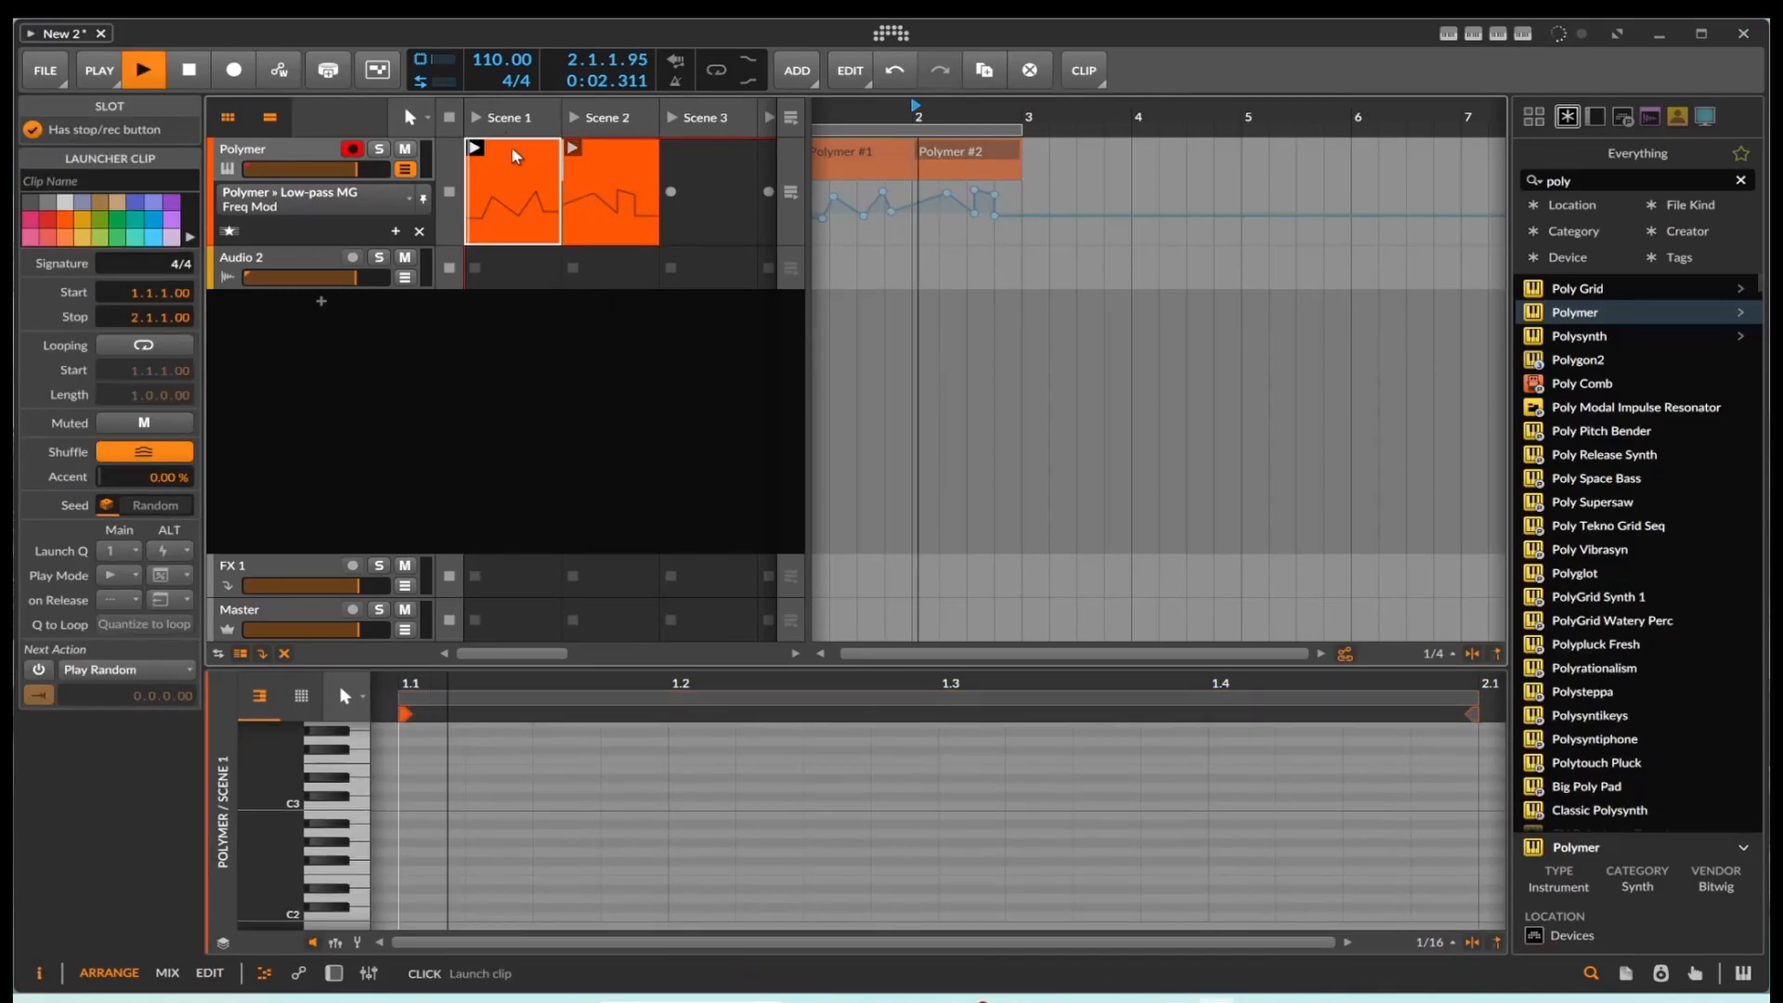
Step: Turn off looping for the Scene 2 clip and set its next action to Play Other
left_click(599, 158)
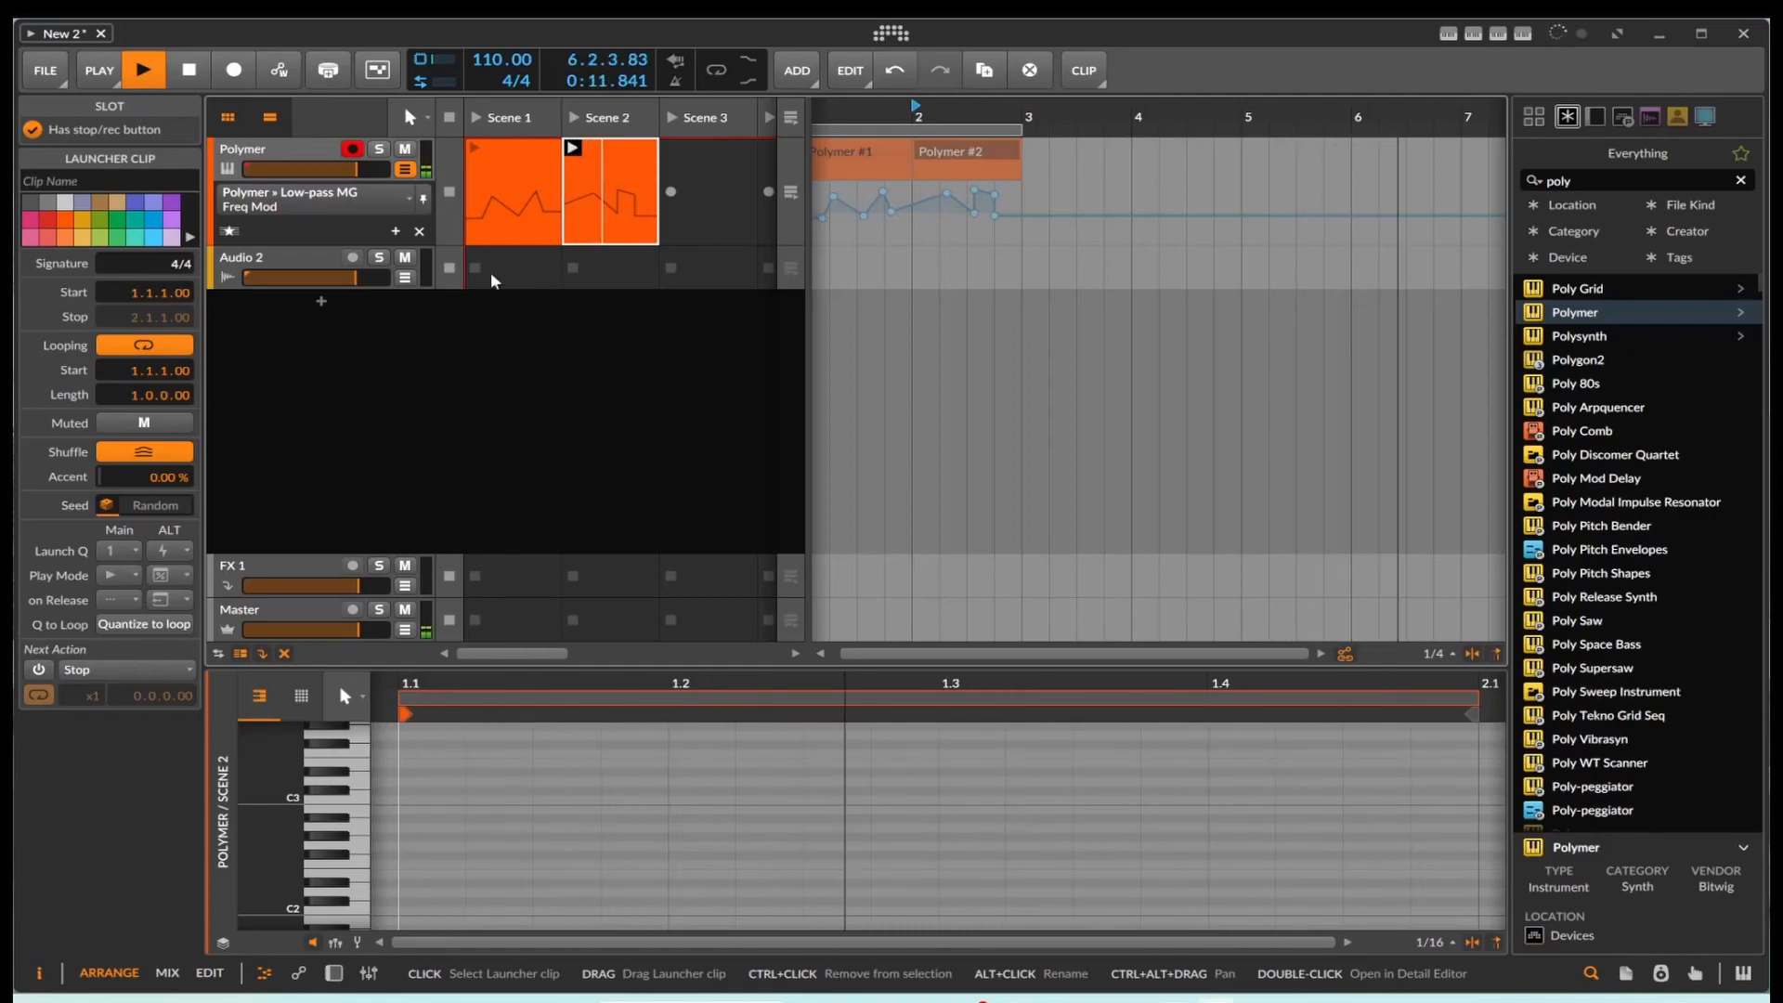
left_click(144, 344)
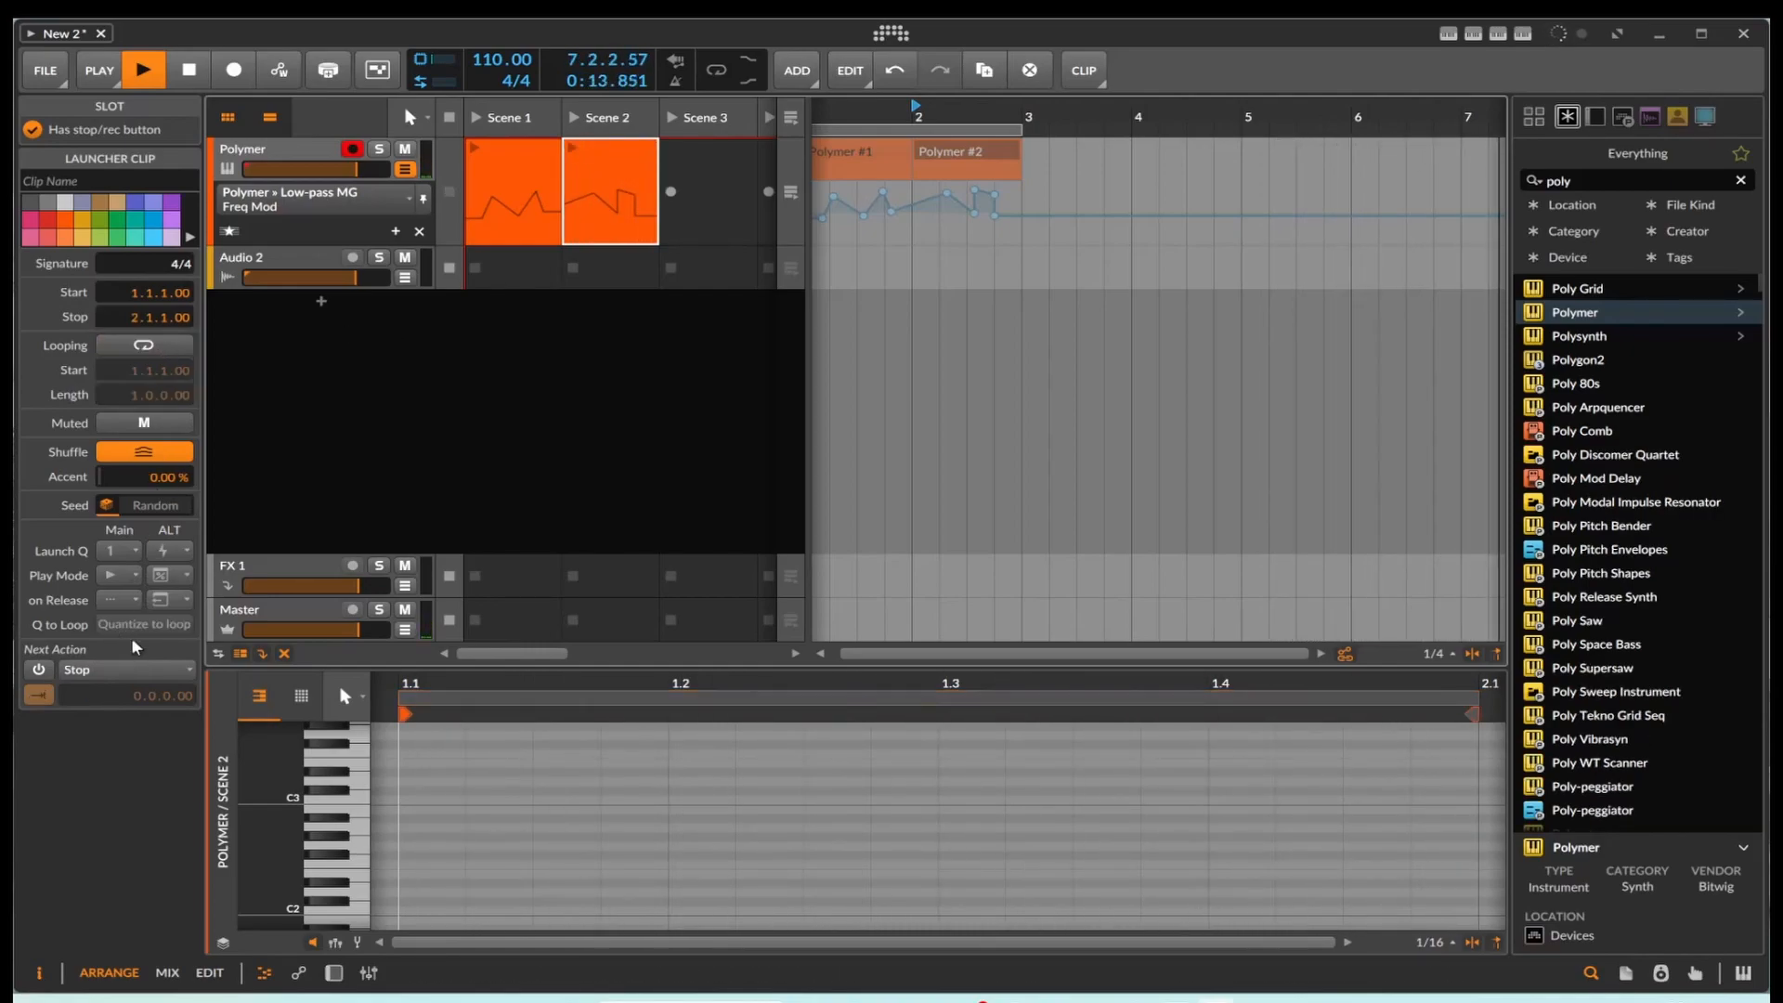
left_click(128, 671)
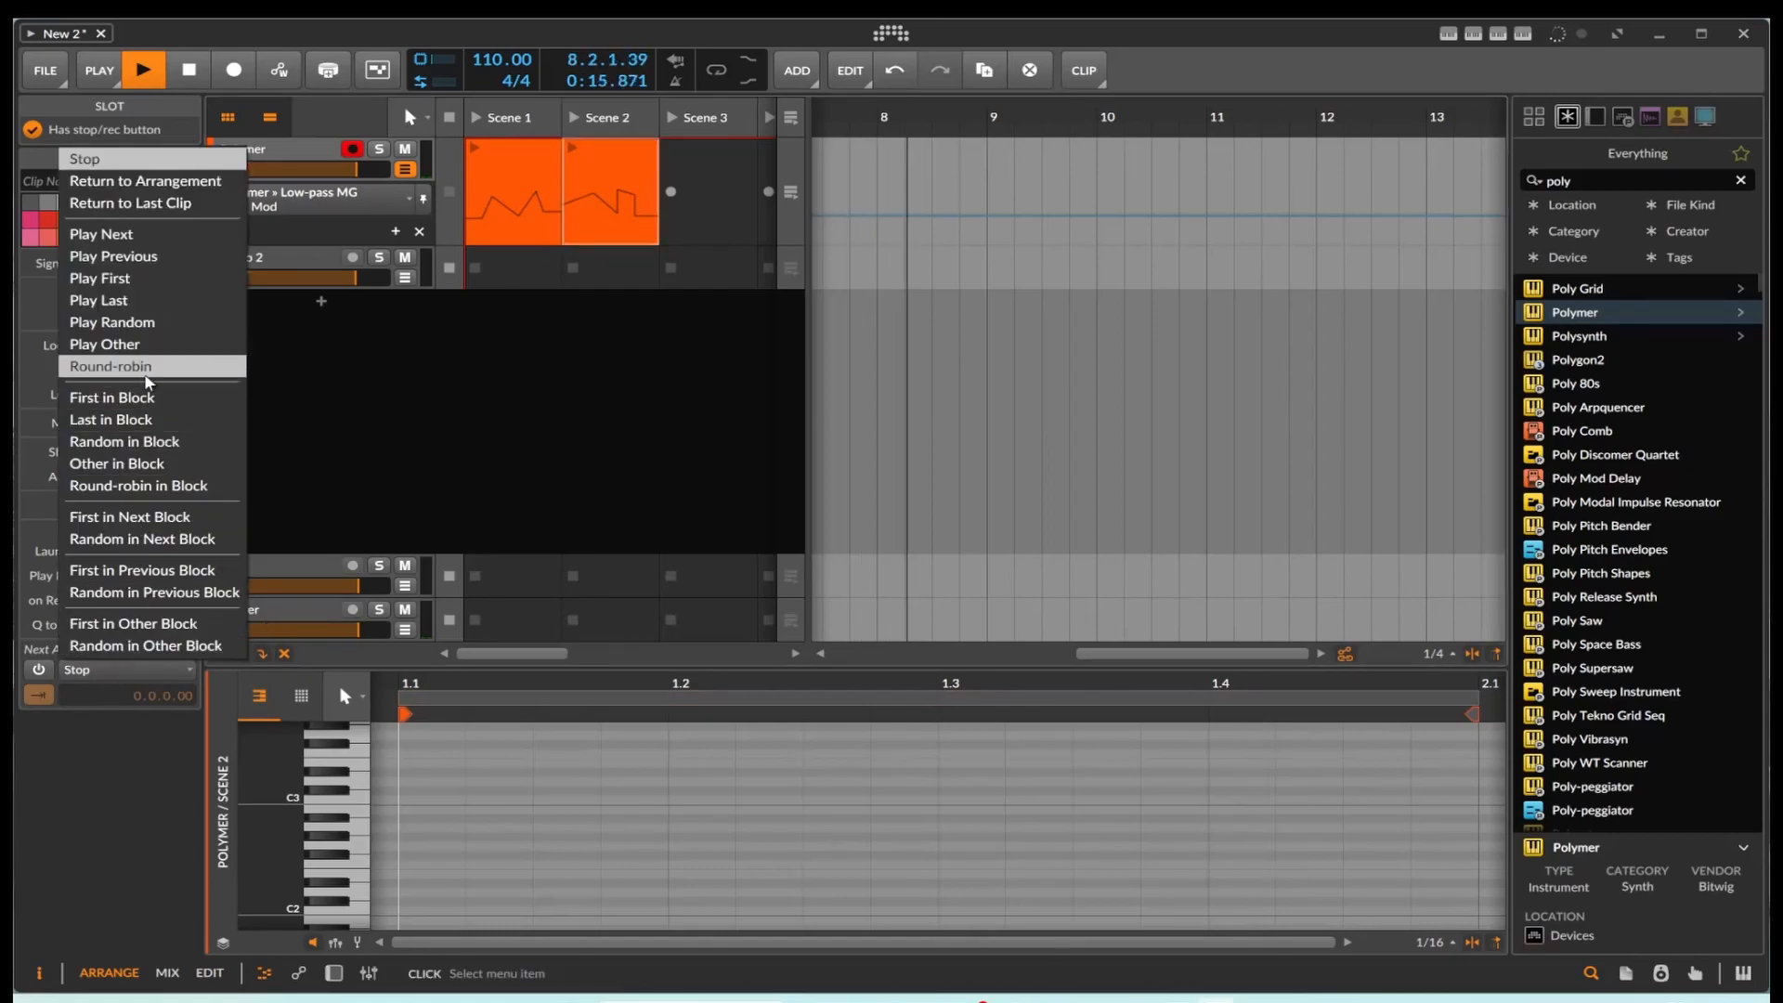
left_click(153, 351)
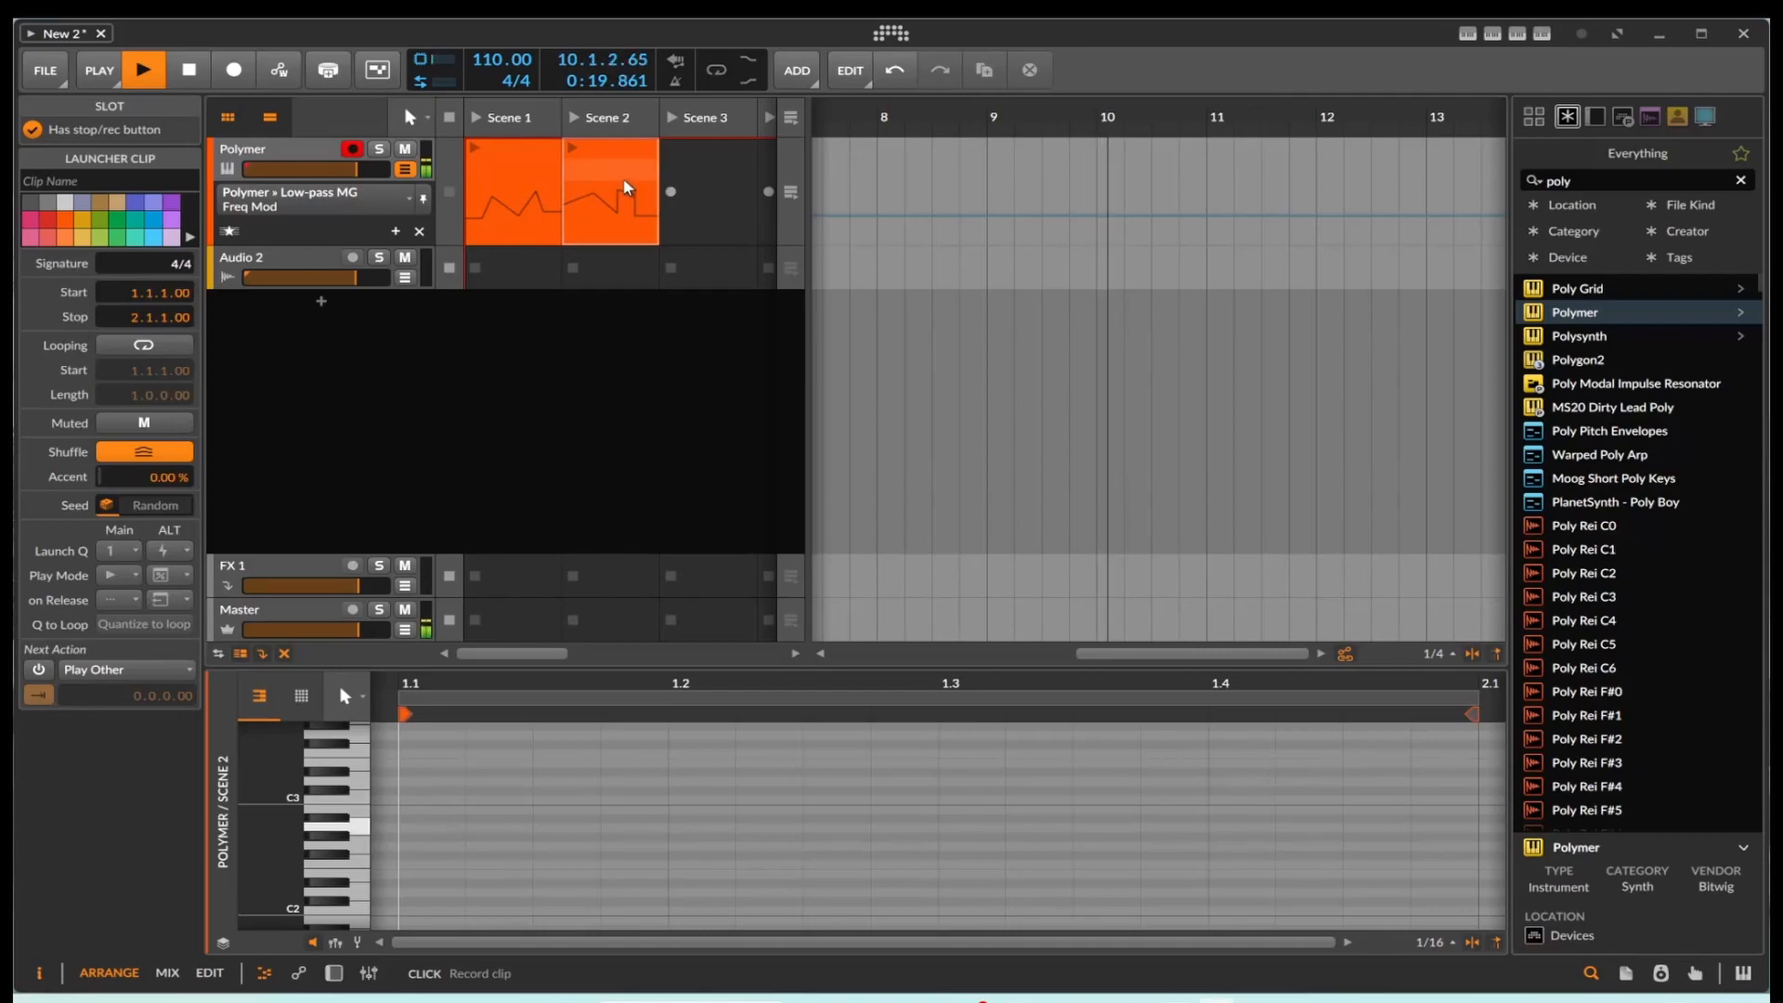
Step: Play the two launcher clips to hear their next actions, and stop playback
left_click(156, 72)
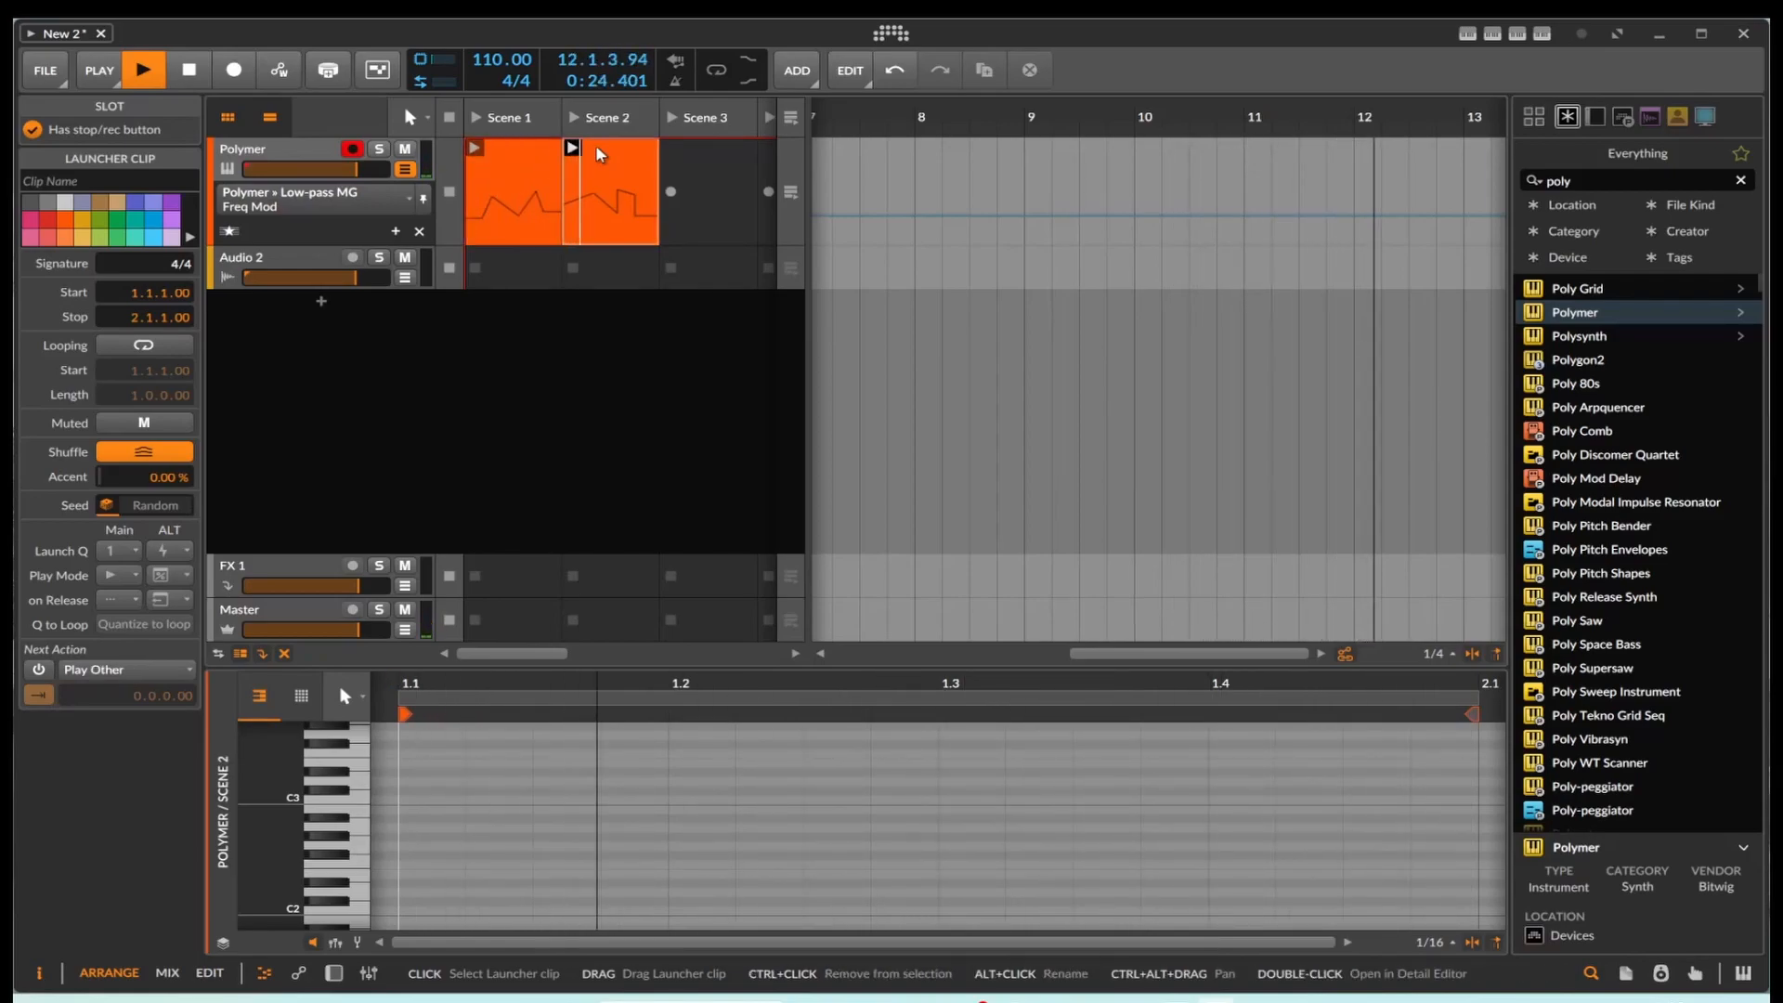
left_click(190, 71)
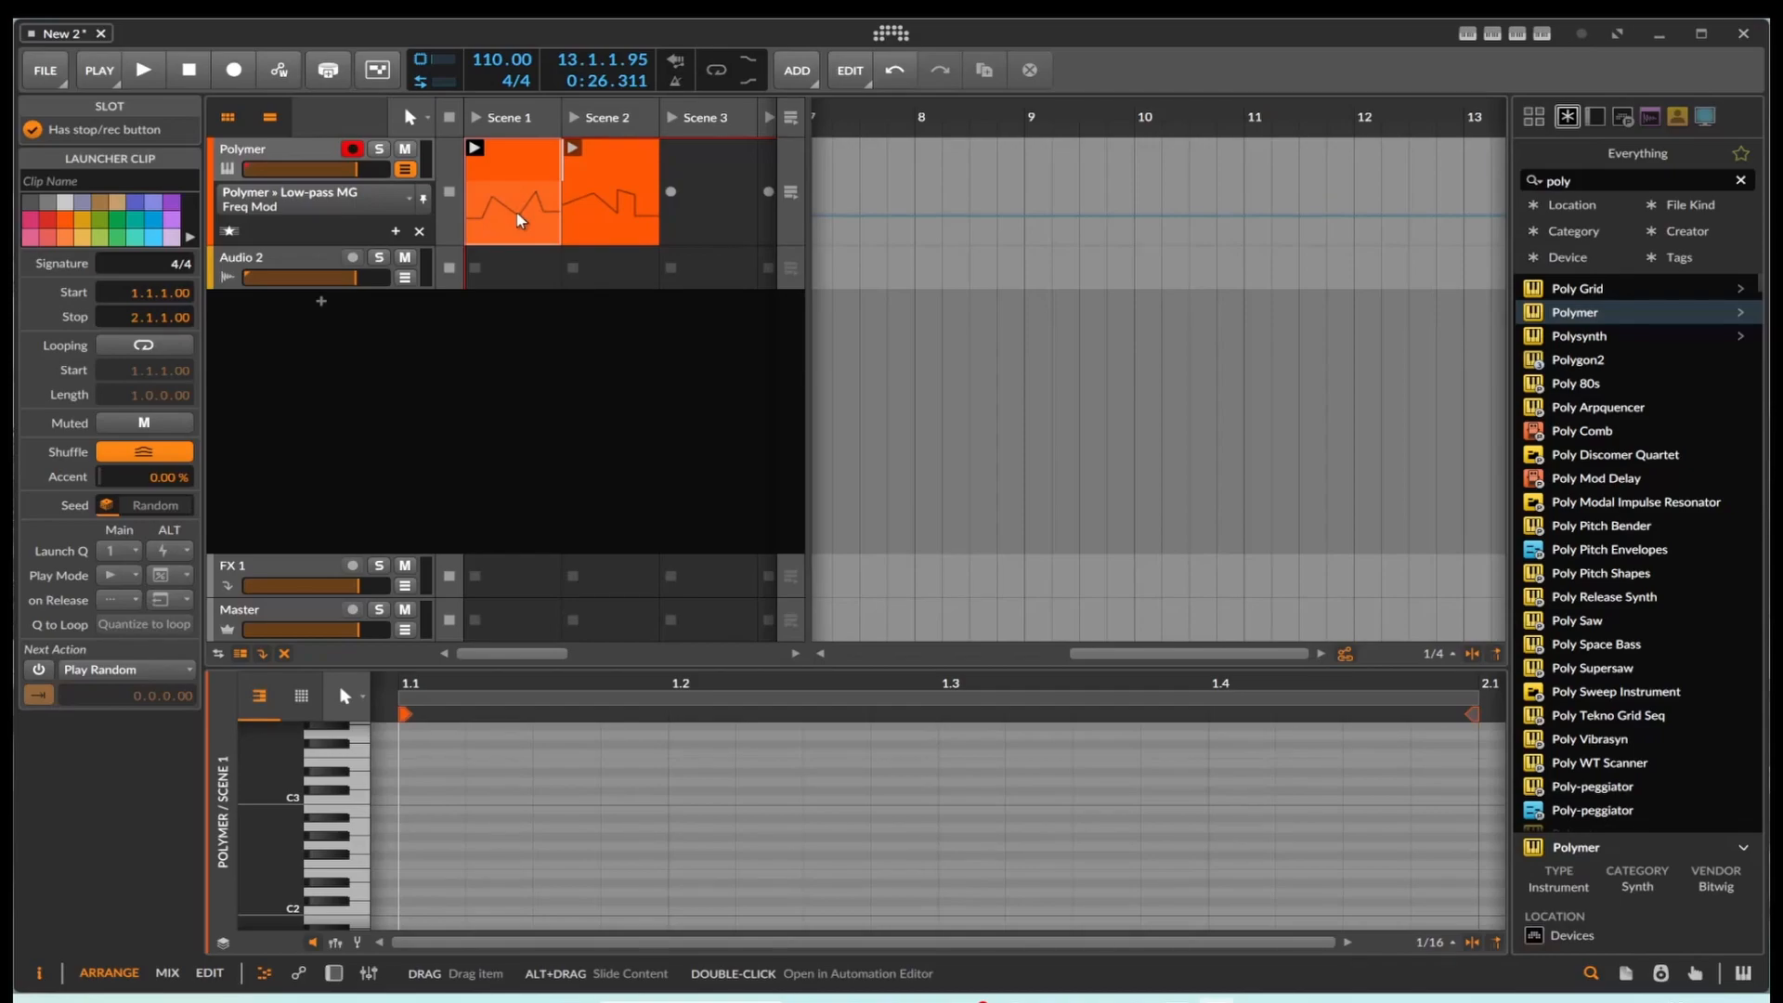
Step: Copy the launcher clips back onto the Polymer arranger track, with the Scene 1 clip at bar 3 and the Scene 2 clip at bar 4
left_click_drag(1122, 654, 882, 655)
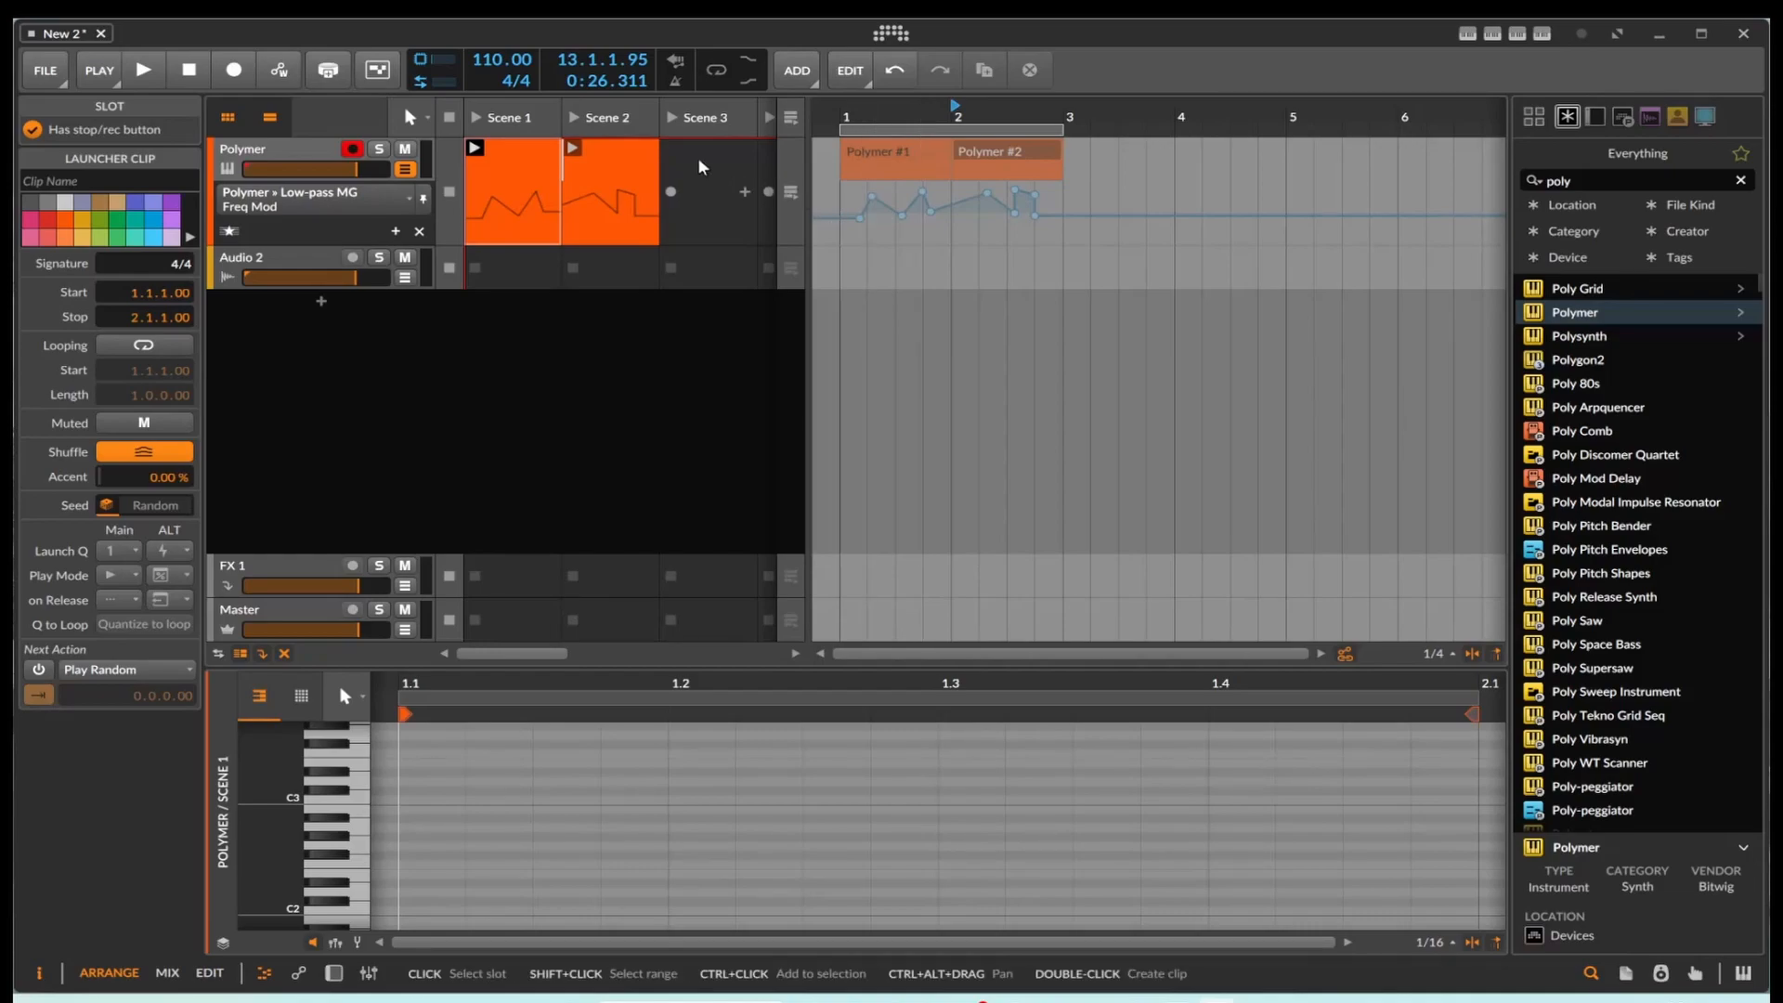
left_click_drag(589, 171, 1068, 167)
left_click_drag(639, 165, 1197, 167)
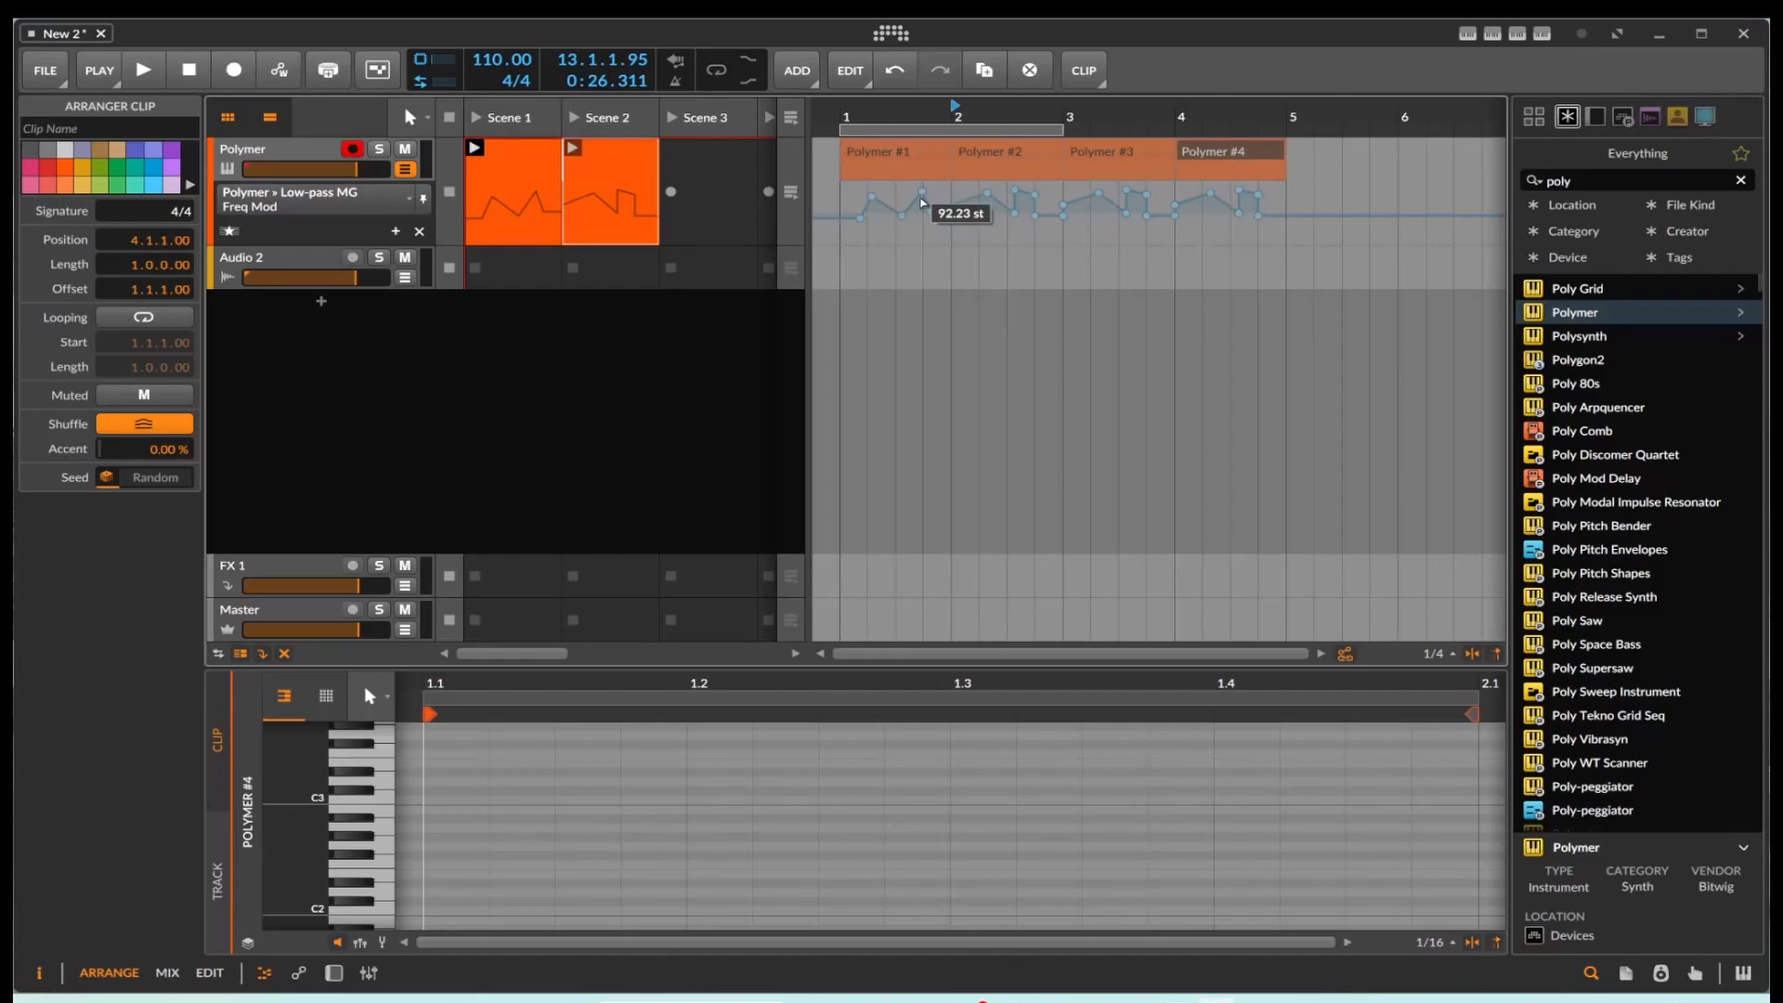
left_click_drag(510, 191, 1067, 156)
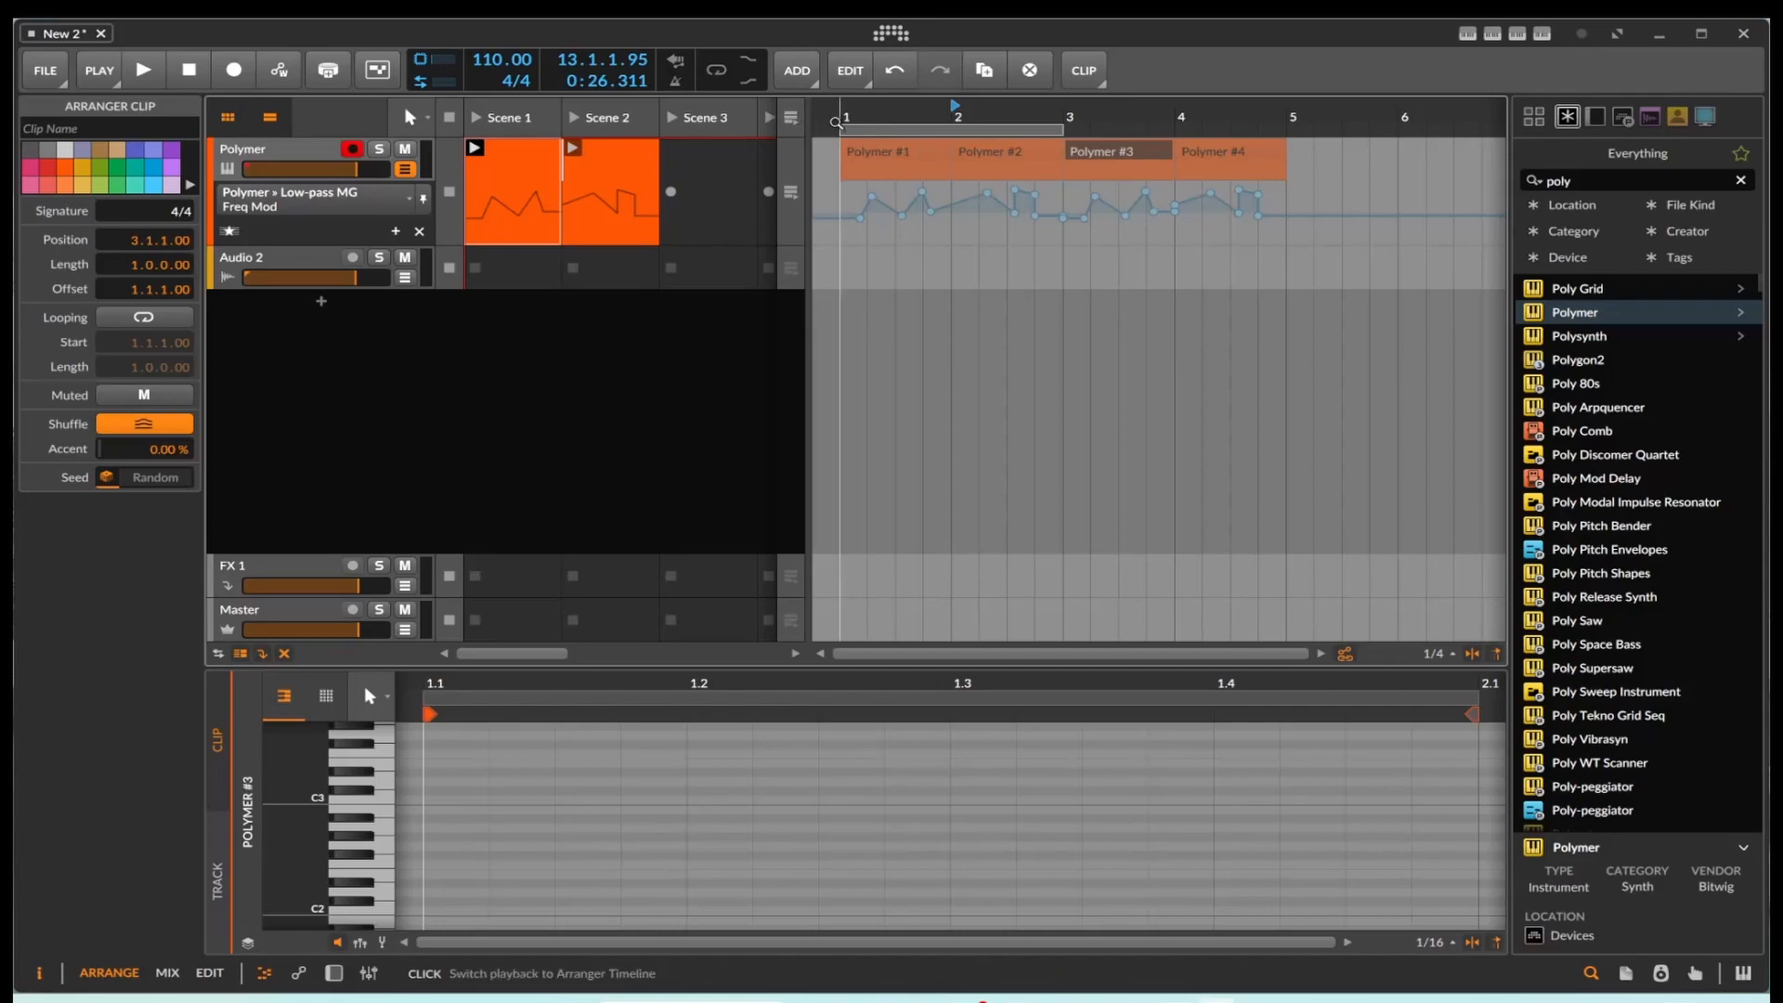
Step: Switch playback back to the arranger timeline, play the four Polymer clips from bar 1, and stop playback
left_click(793, 116)
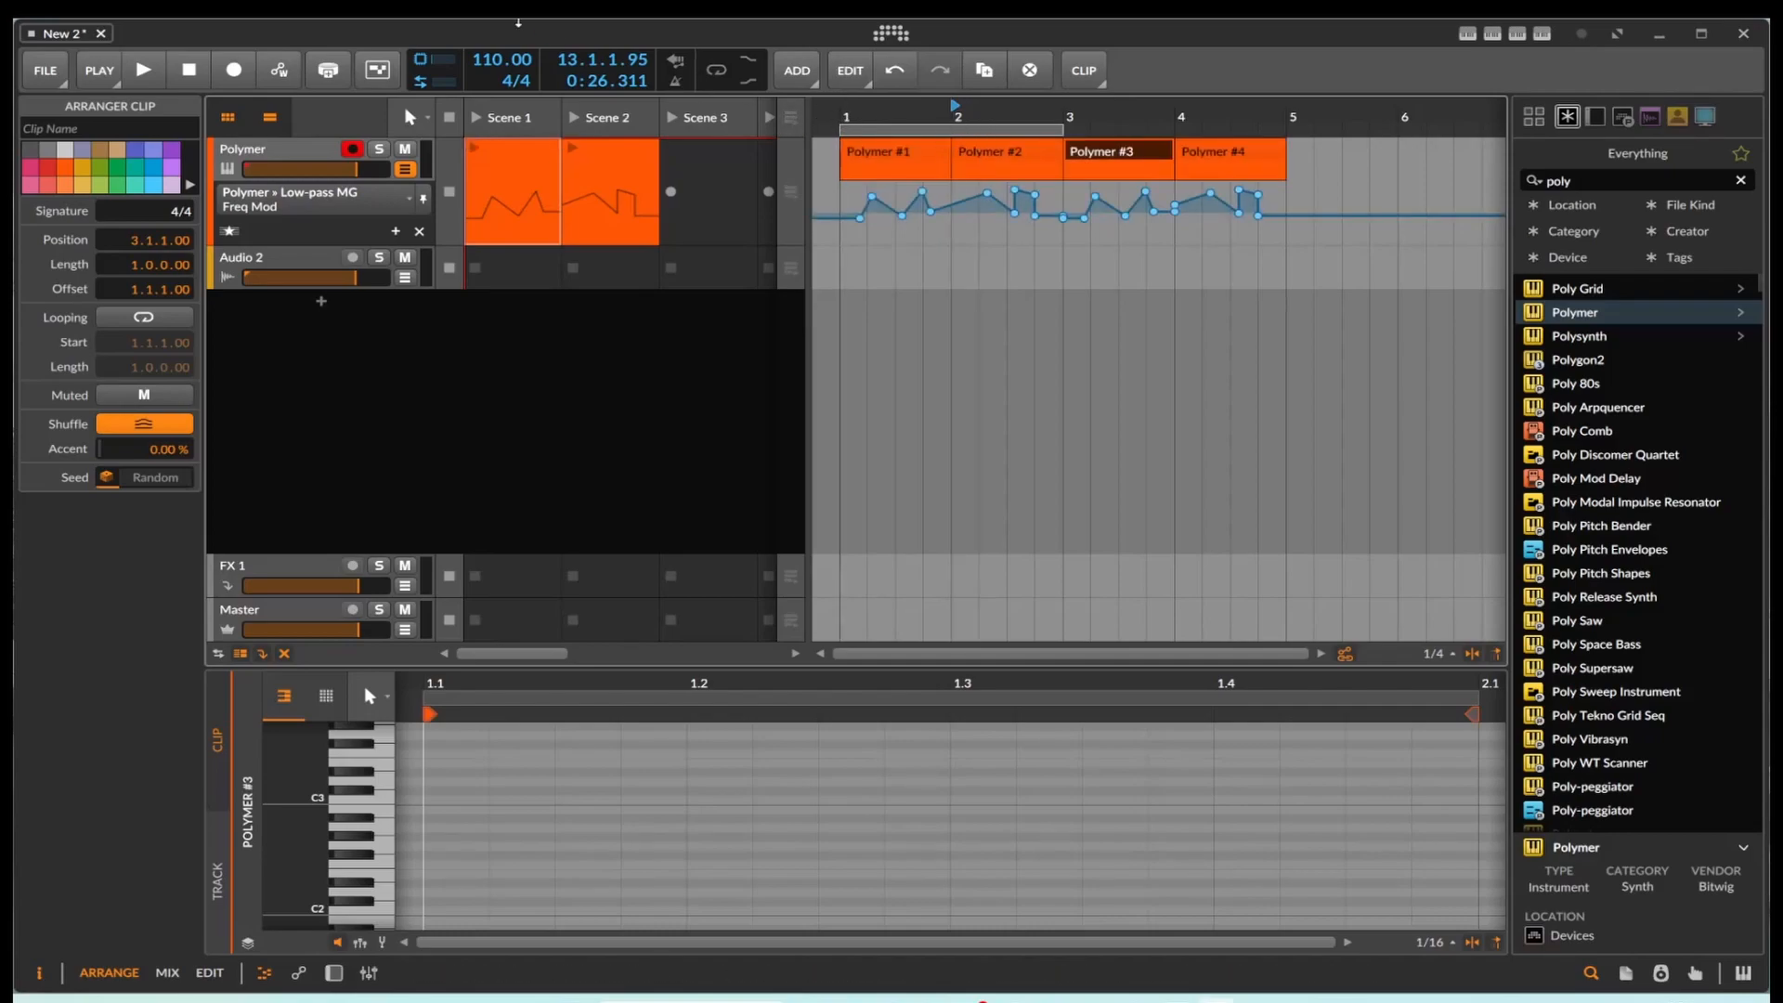
left_click(143, 70)
left_click(842, 111)
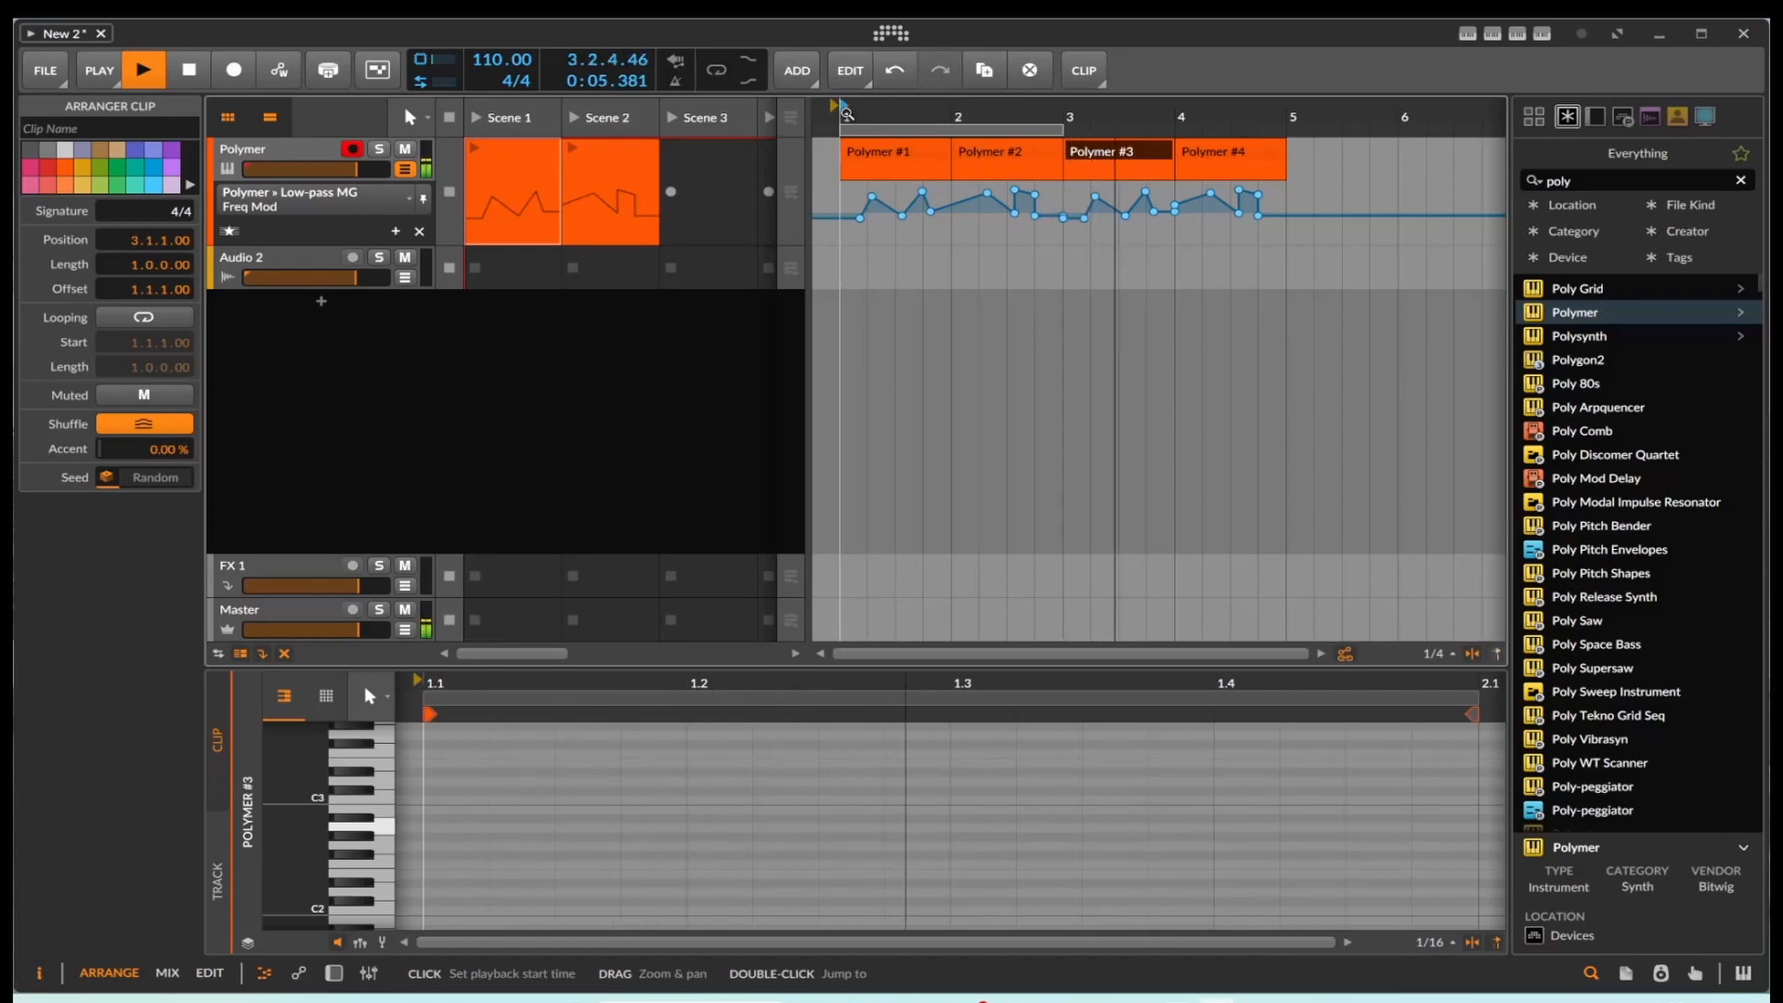
left_click(189, 69)
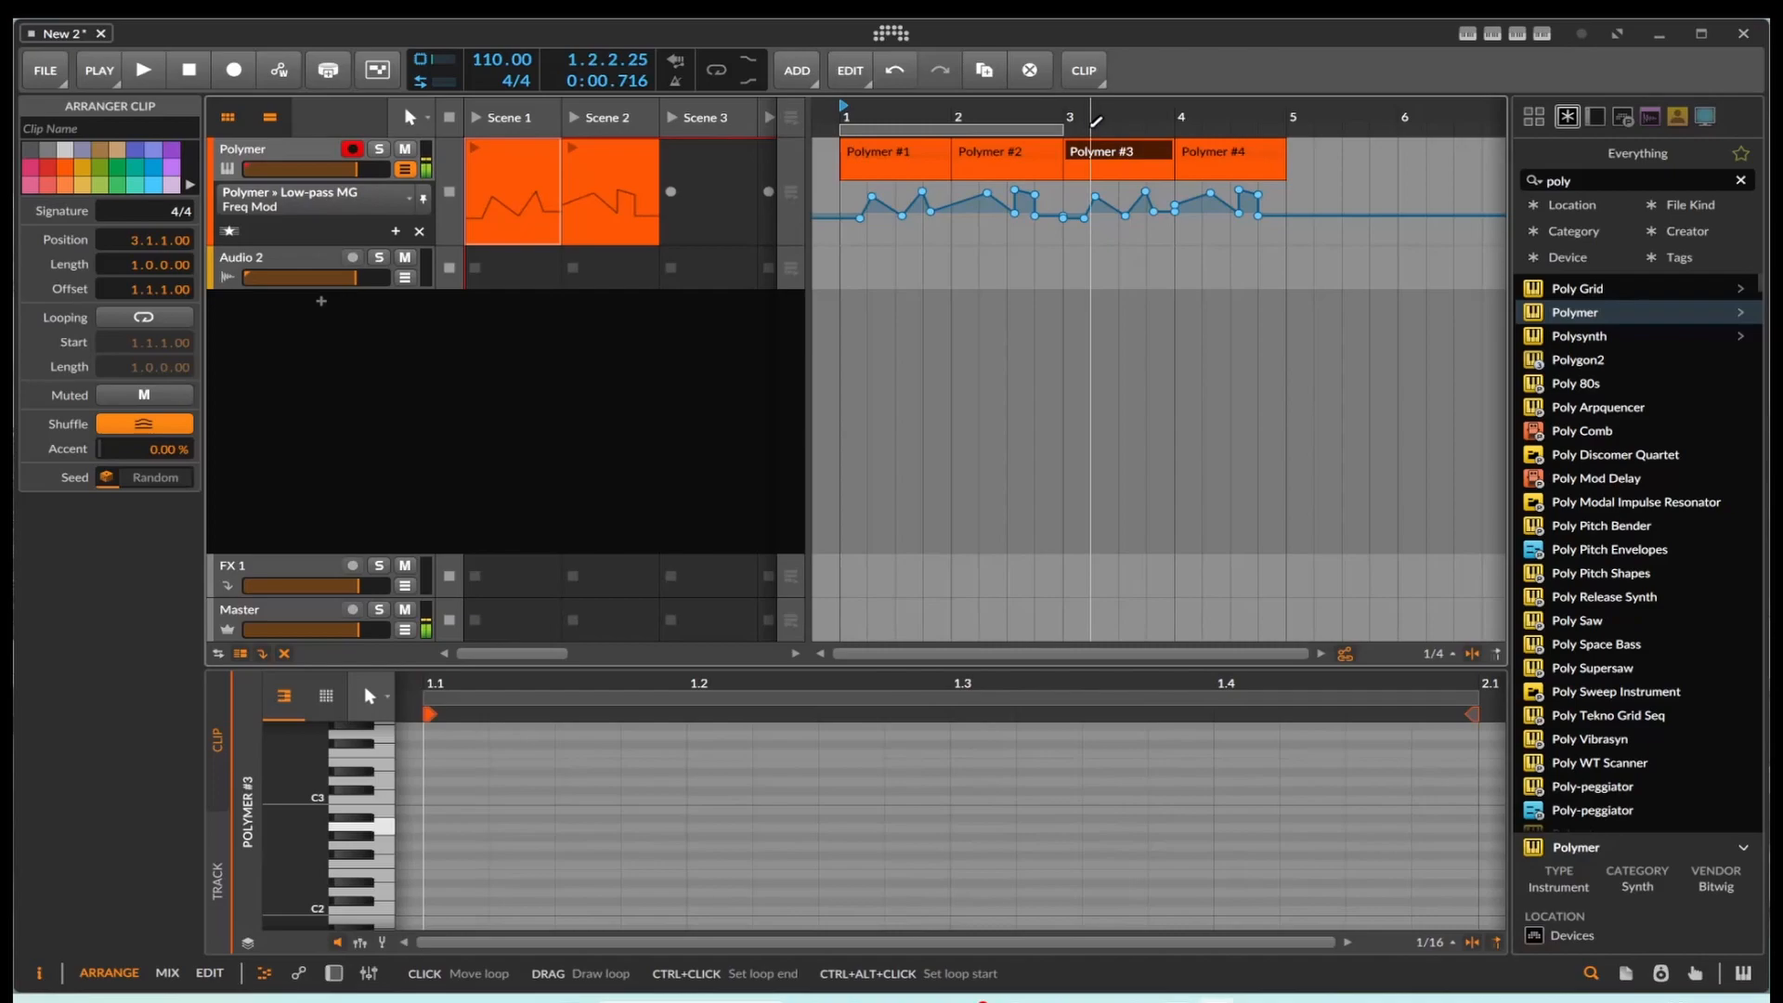
left_click(144, 70)
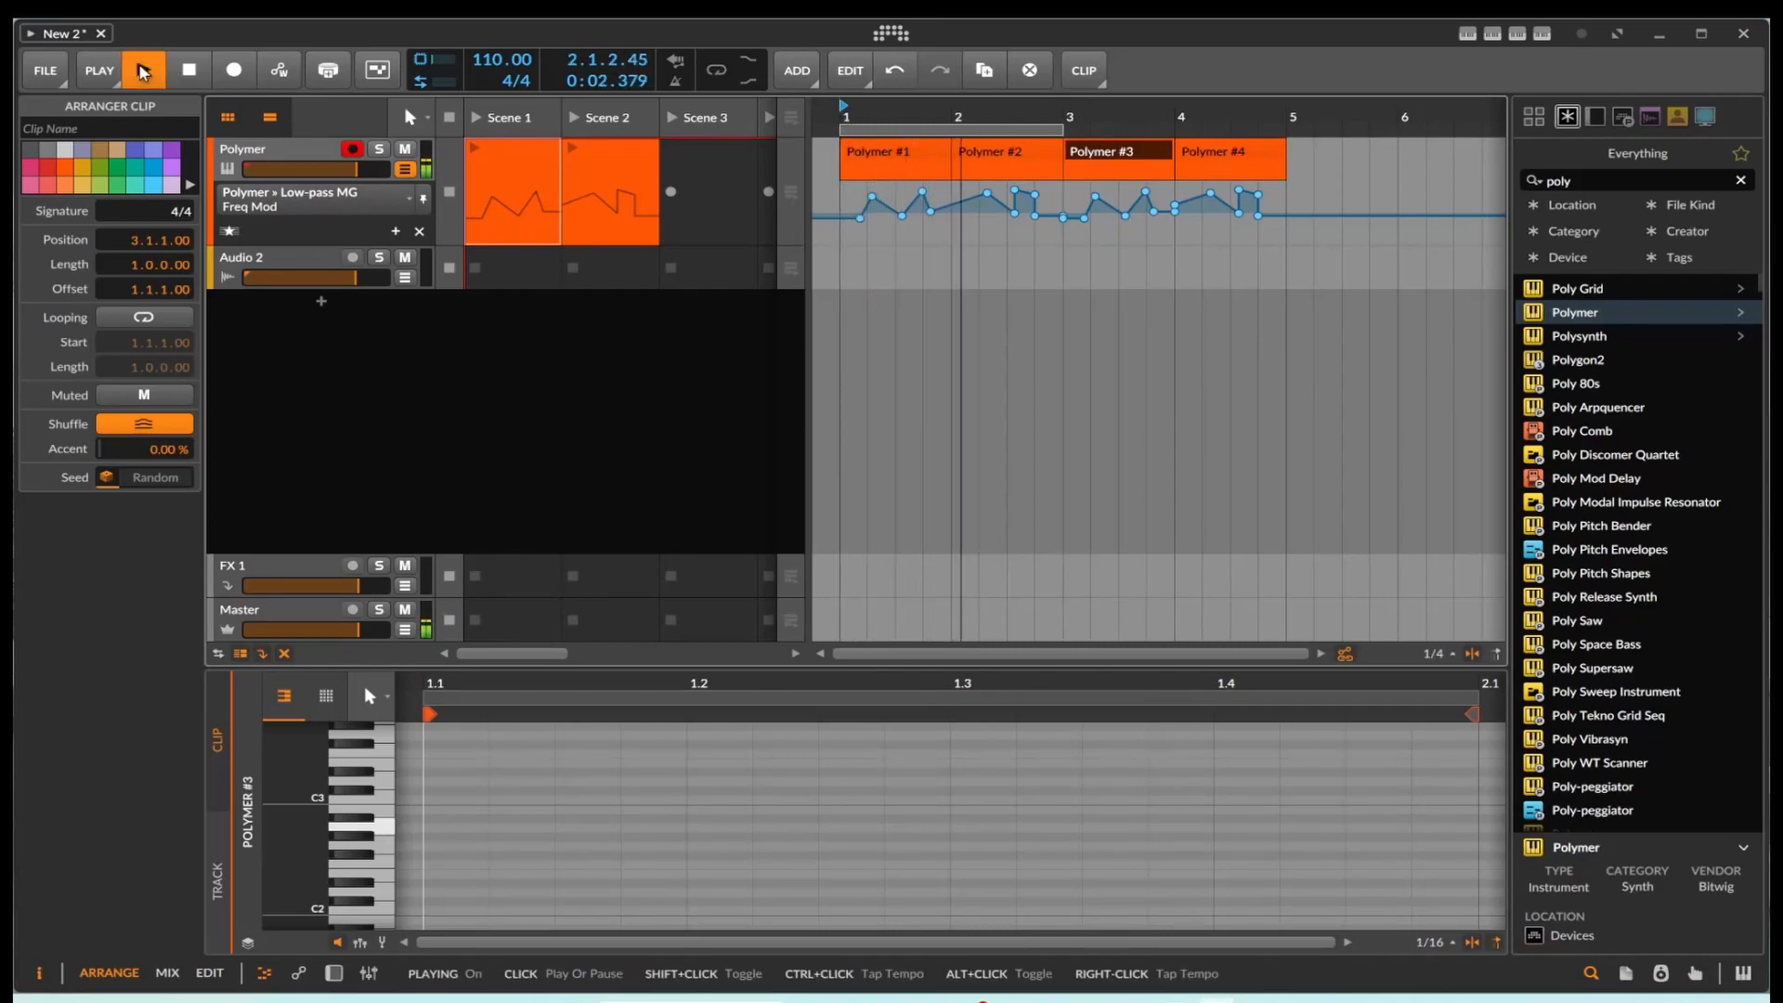
left_click(203, 72)
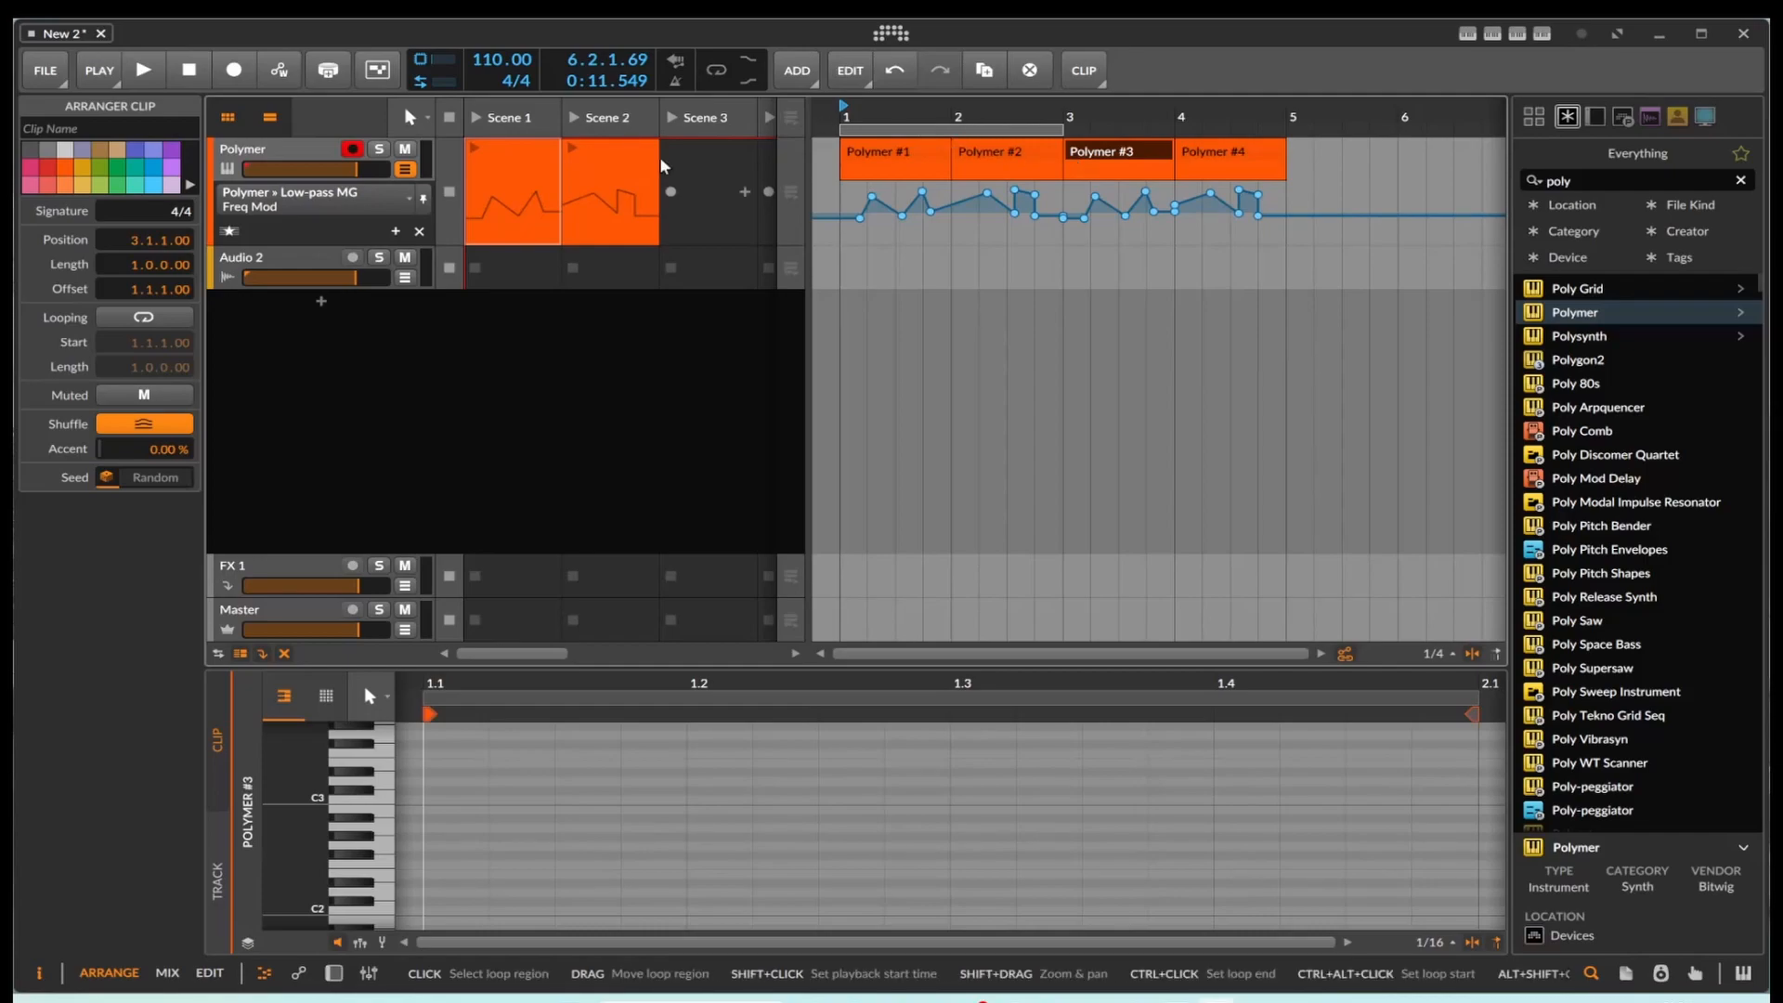
Step: Copy the Scene 2 launcher clip over the bar 3 arranger clip, and add five short notes around C3 to the Scene 2 clip
left_click_drag(615, 147, 1078, 161)
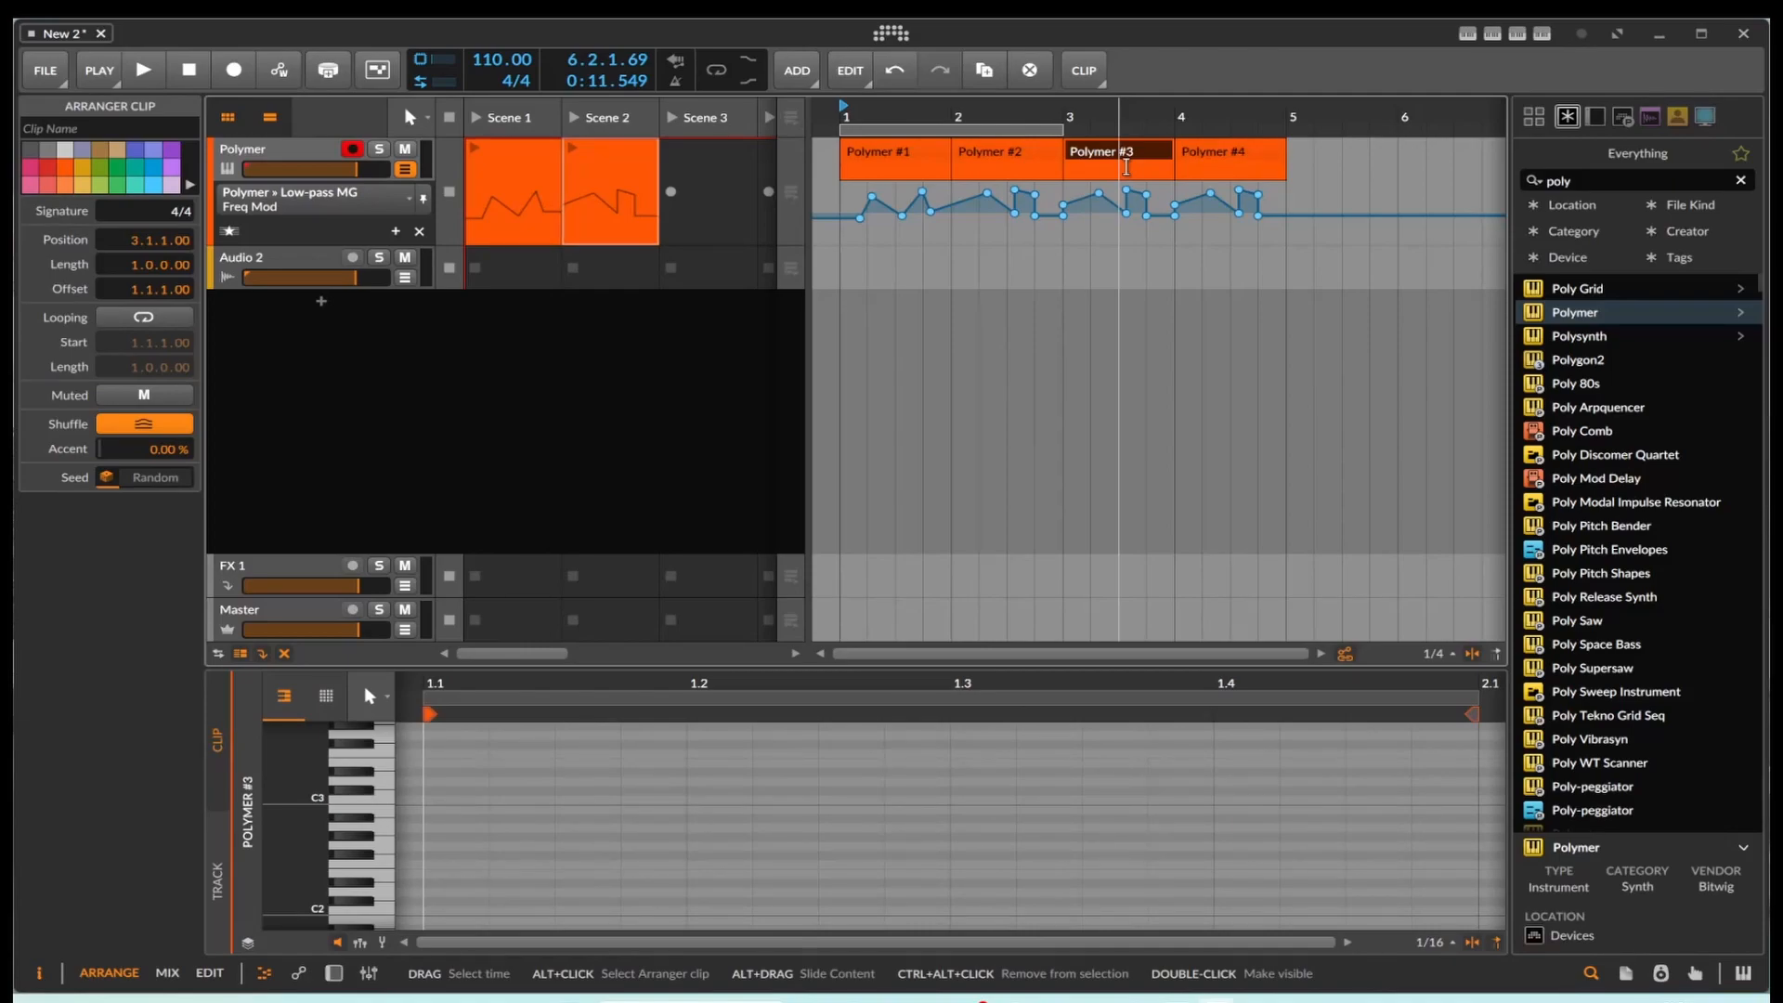
left_click(604, 170)
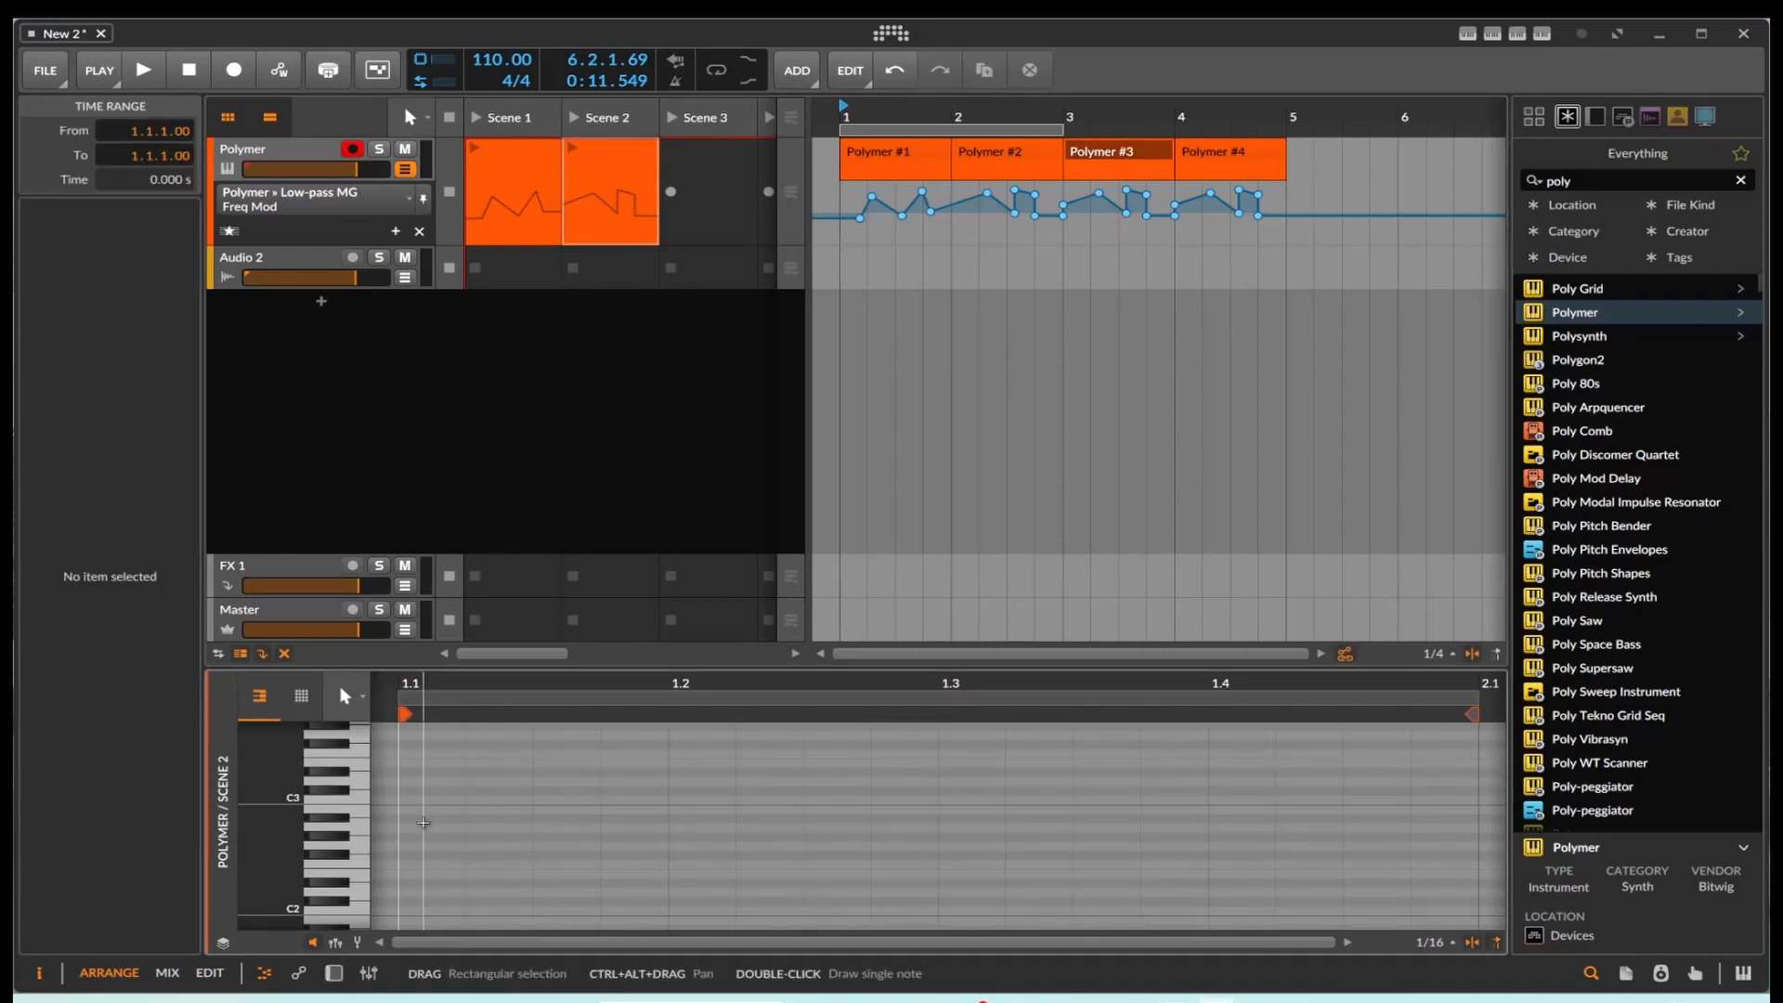
double_click(432, 818)
double_click(672, 792)
double_click(822, 782)
double_click(1027, 818)
double_click(1174, 818)
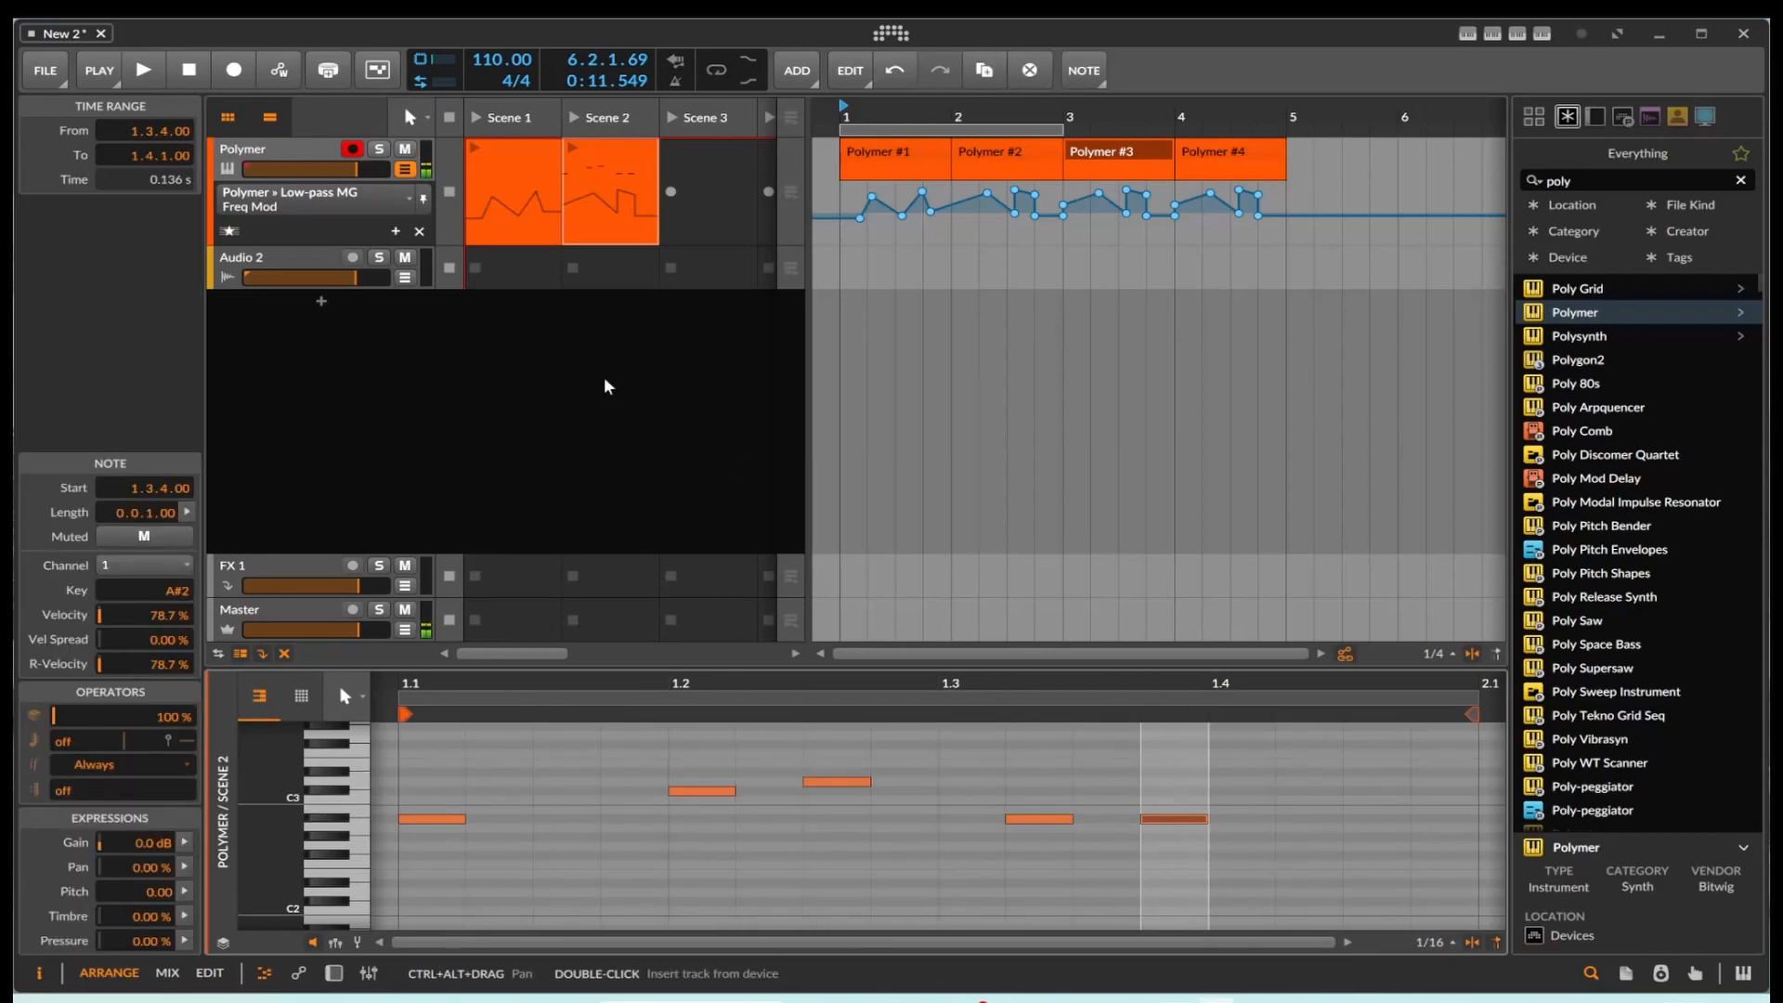
Step: Launch the Scene 2 clip to hear its notes with the automation, and stop playback
left_click(570, 150)
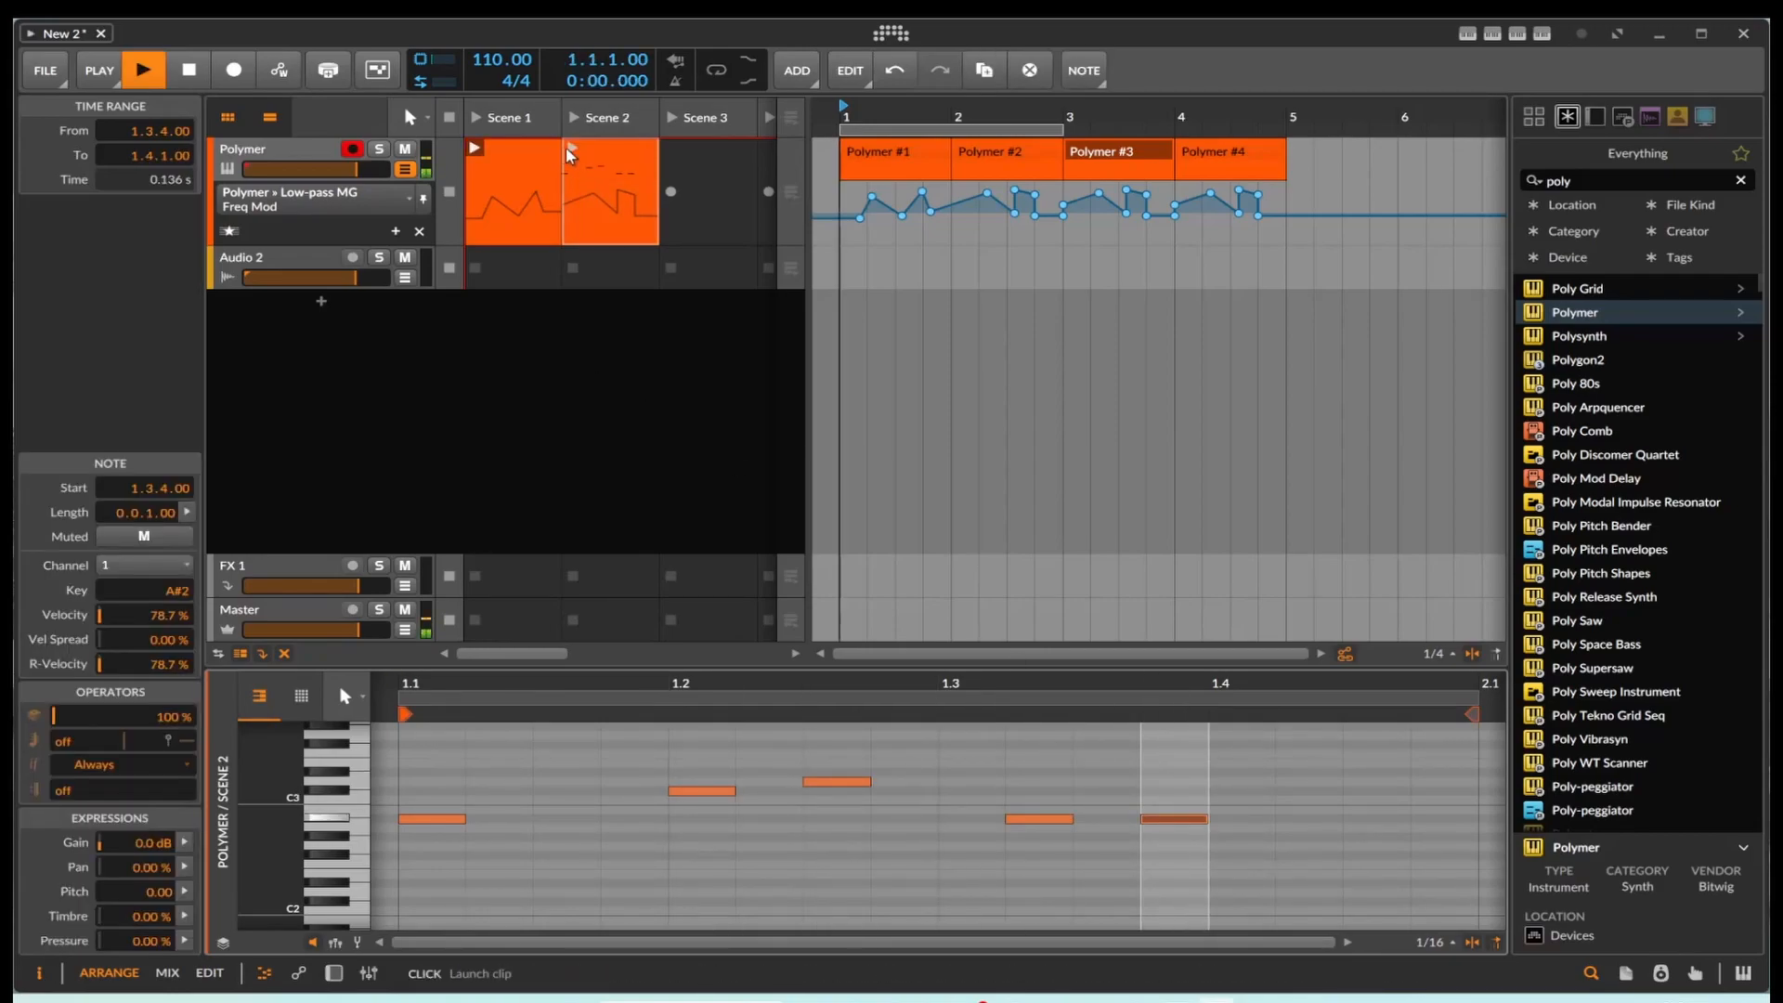
left_click(675, 236)
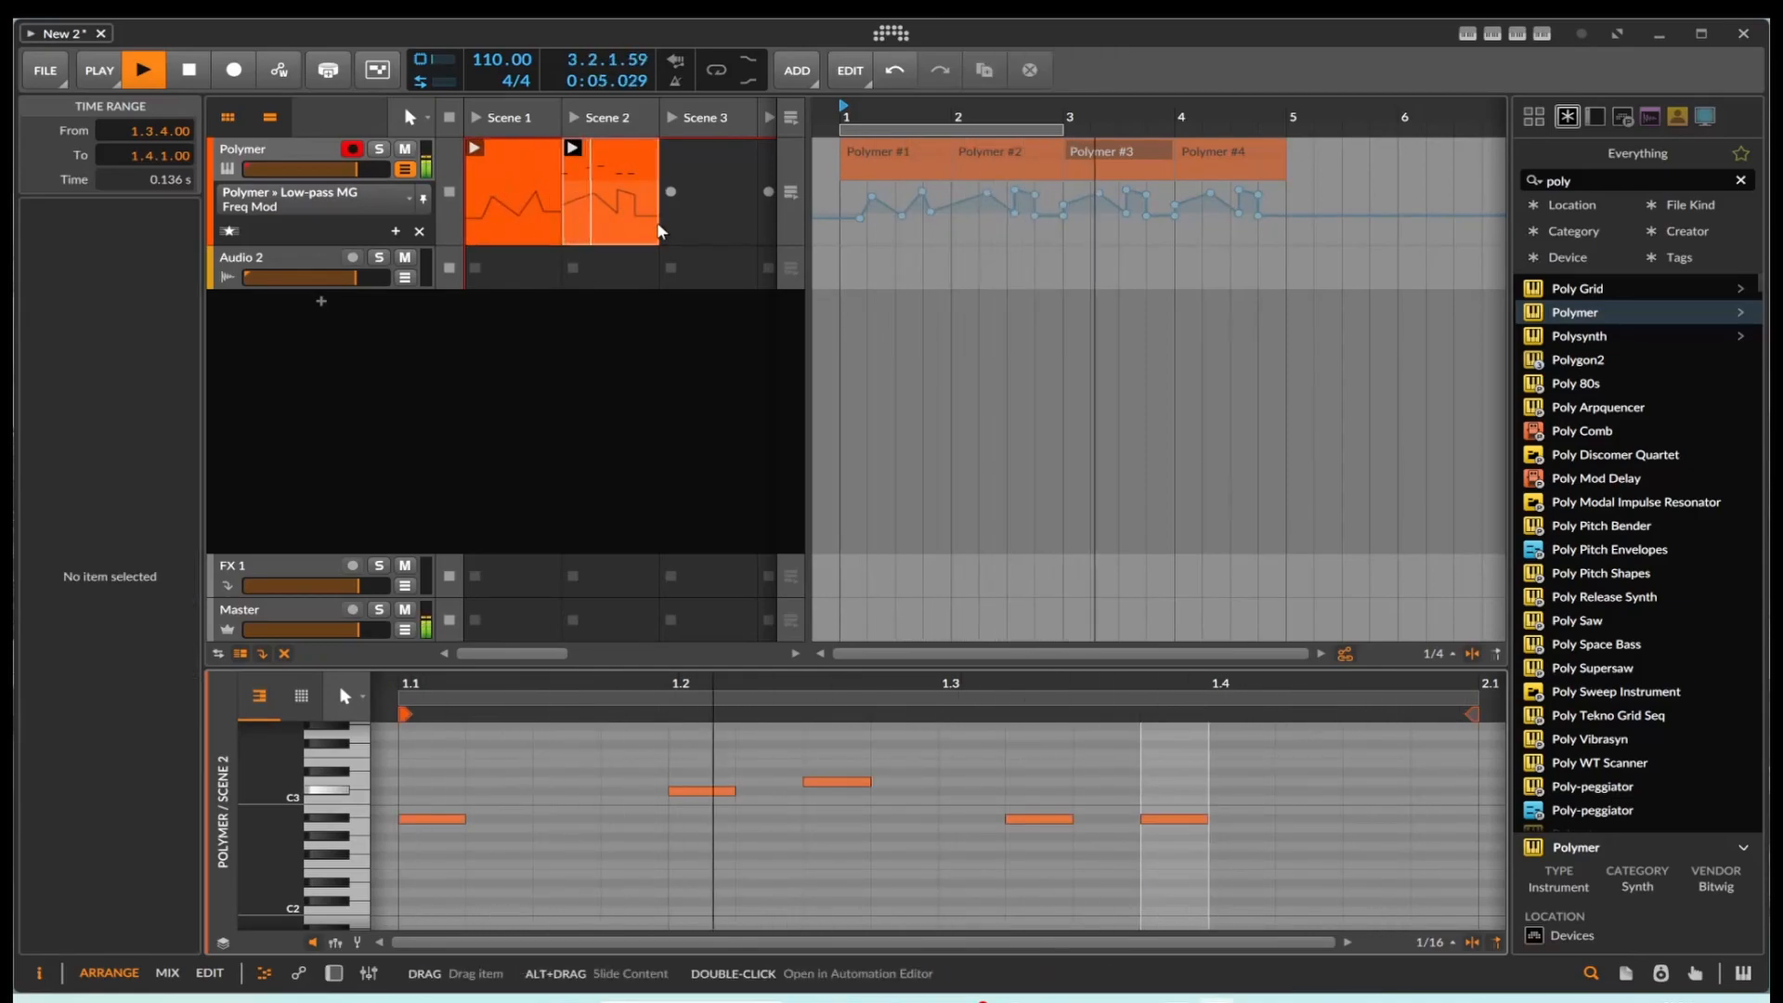
key("space")
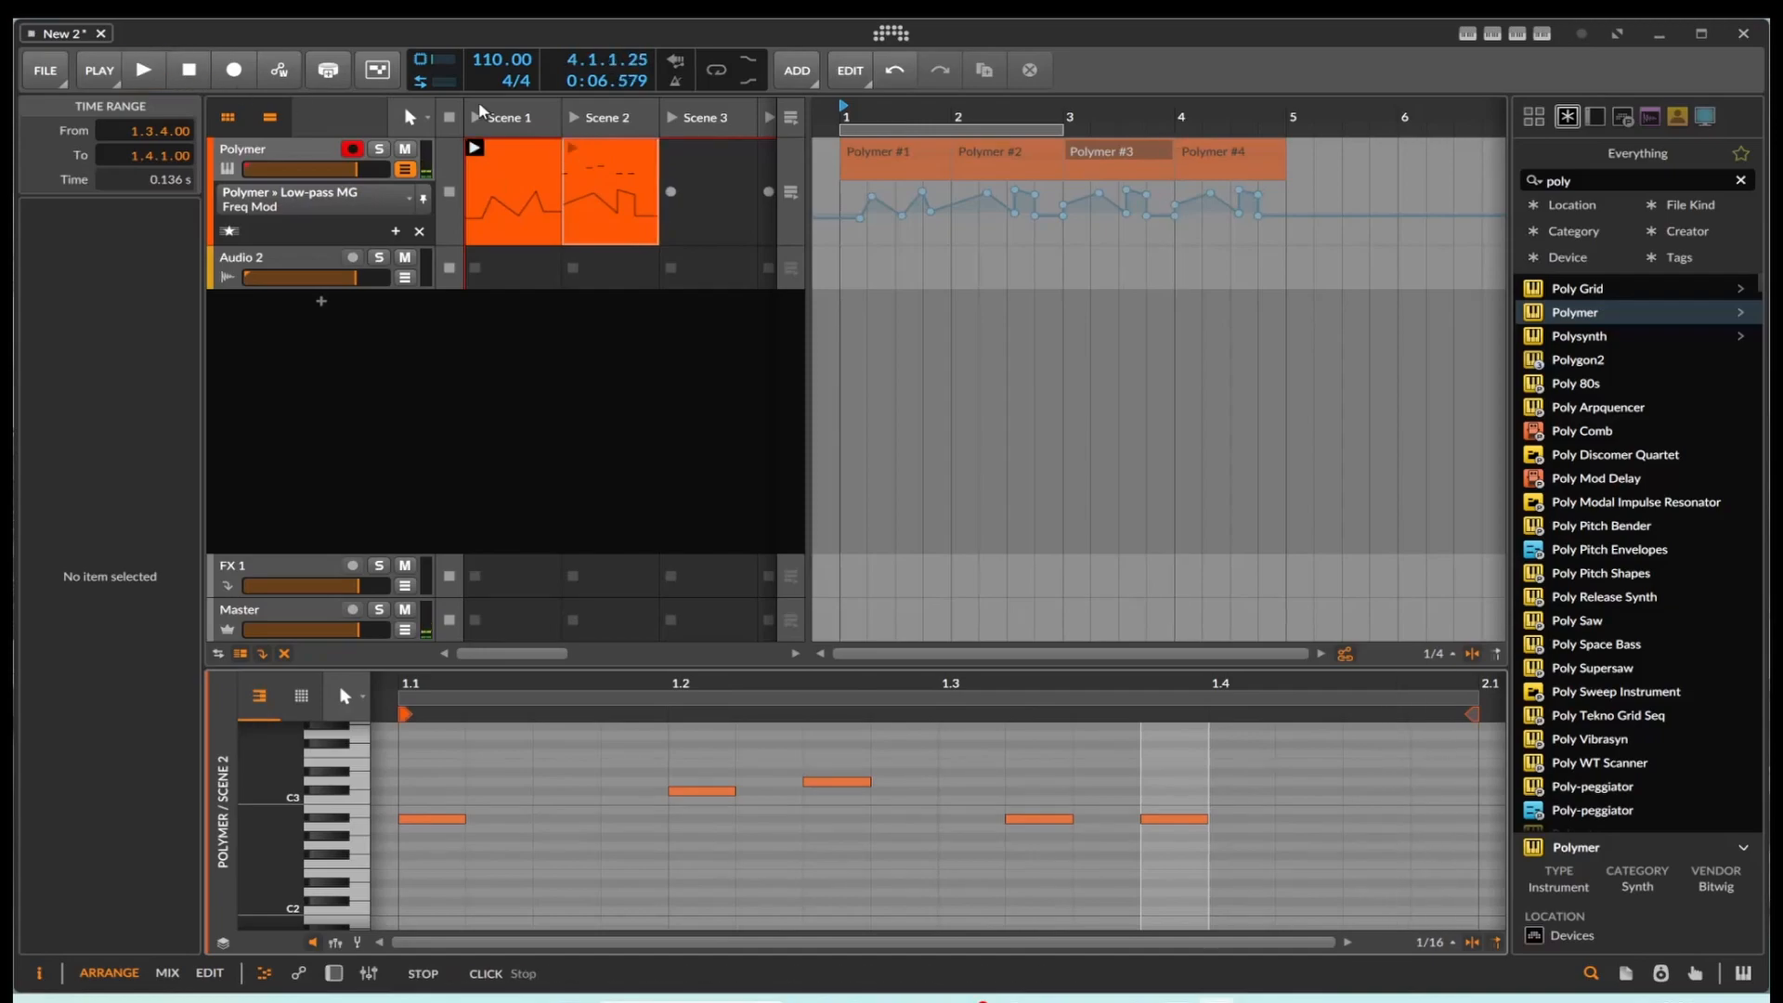
Step: Add six short notes around C3 to the bar 2 clip on the Polymer arranger track
left_click(1040, 156)
left_click(1037, 169)
left_click(1030, 147)
left_click(1034, 186)
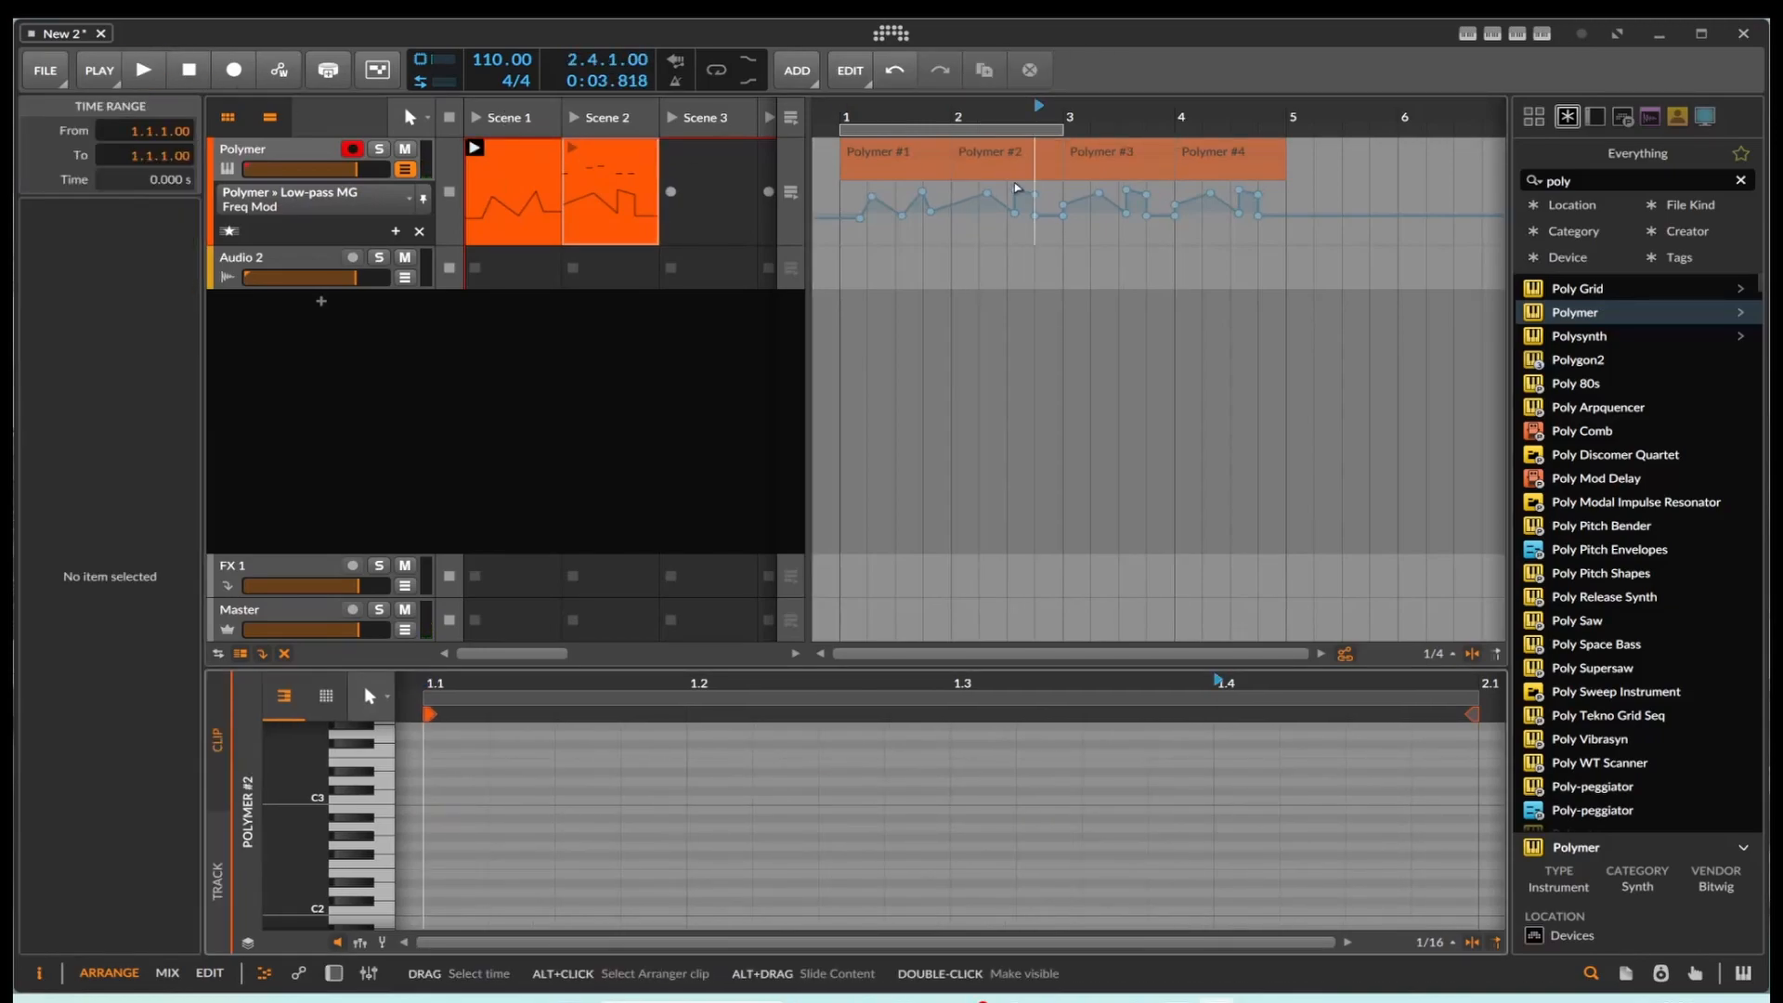
double_click(852, 790)
double_click(660, 810)
left_click(568, 820)
double_click(566, 820)
double_click(1032, 820)
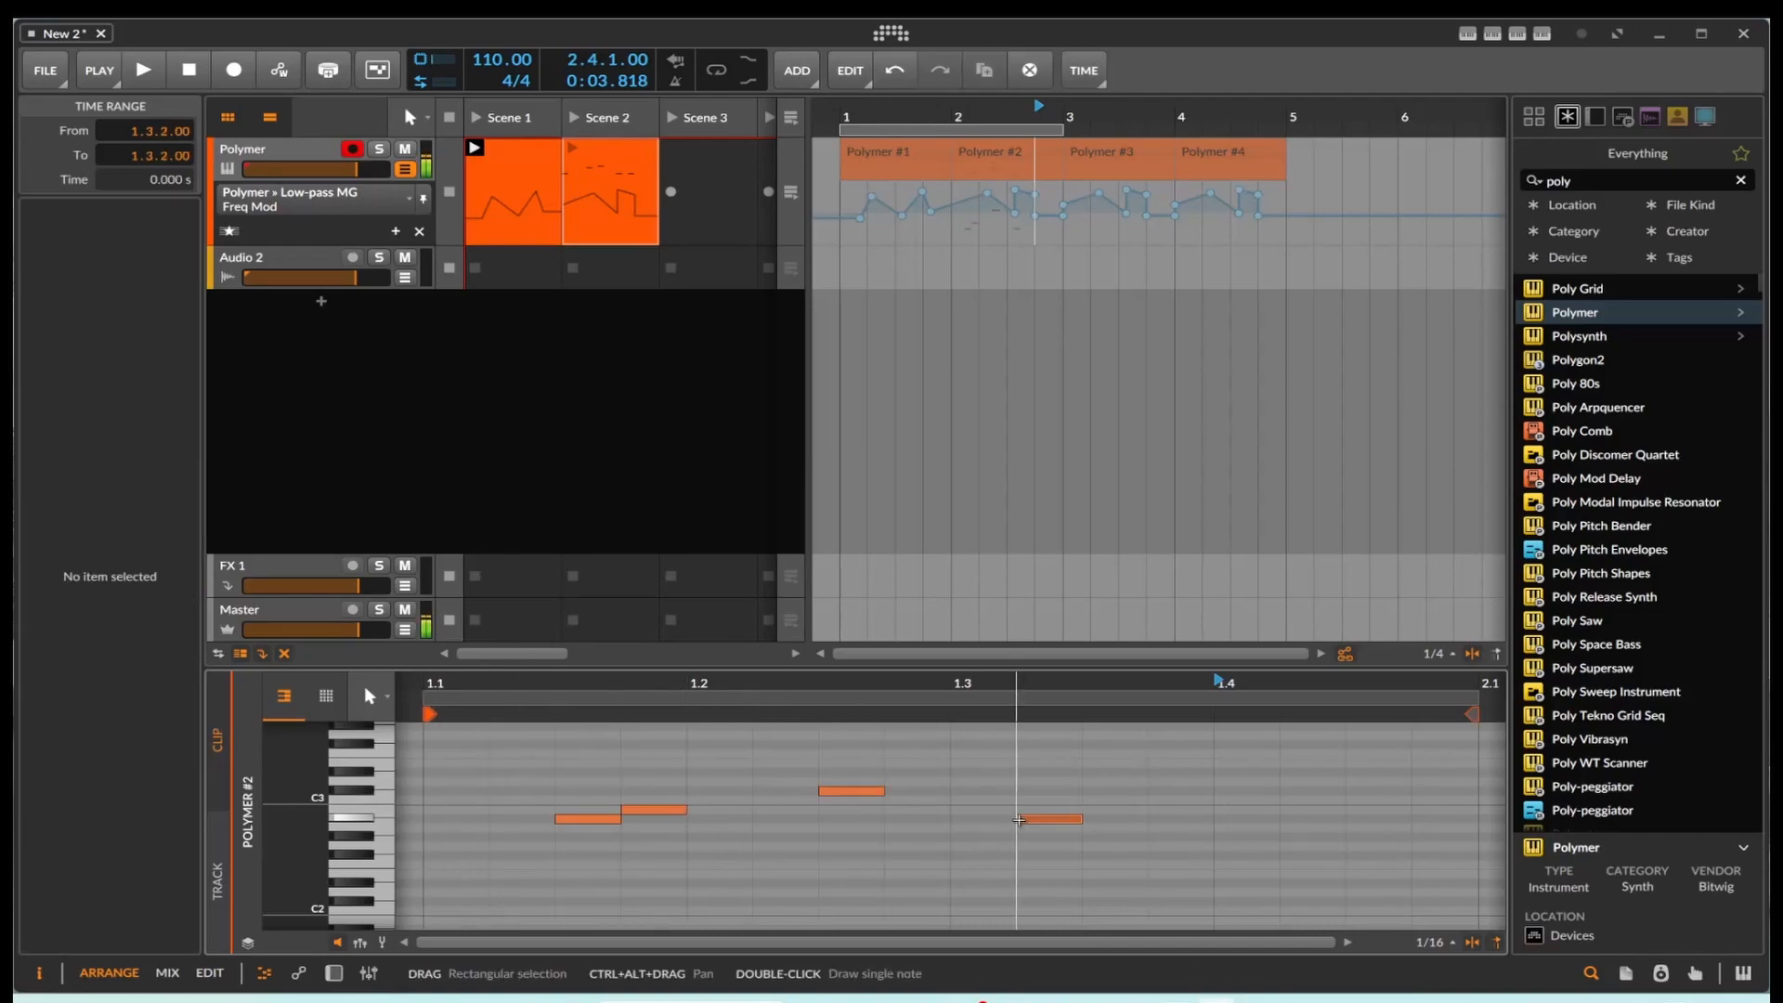
double_click(1192, 793)
double_click(1301, 855)
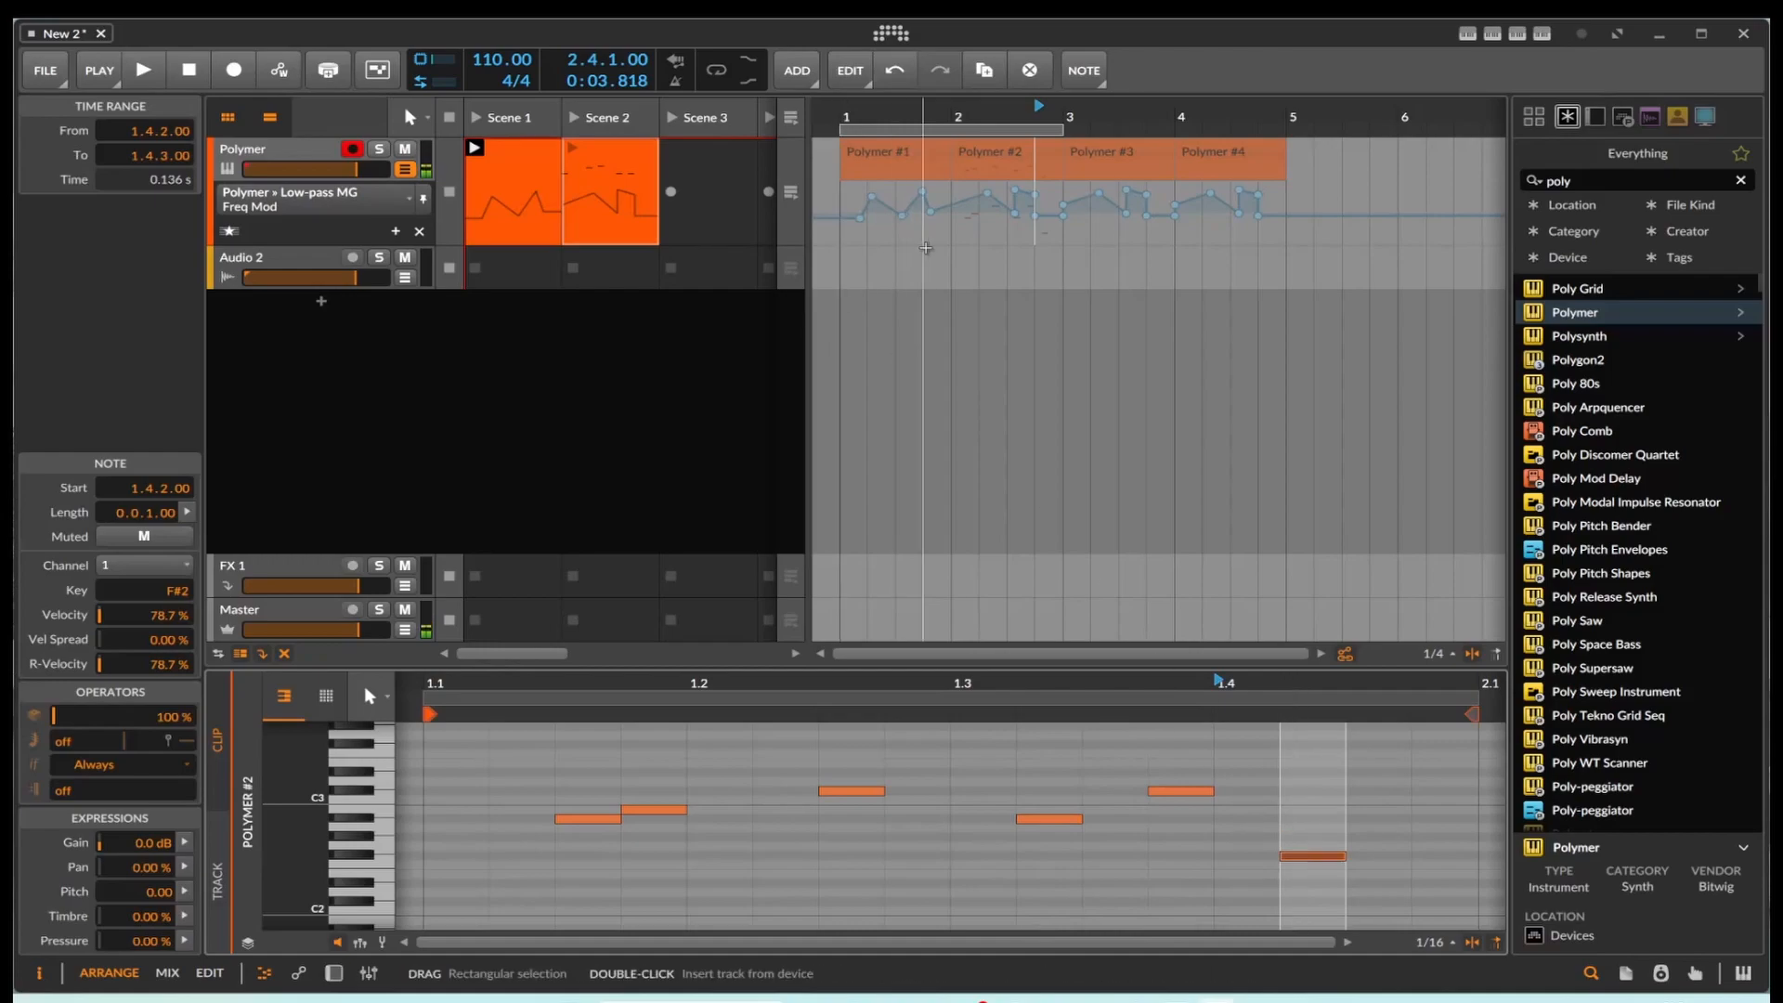
Step: Return playback to the arranger timeline, play the Polymer track from bar 2, and stop
left_click(955, 161)
left_click(153, 70)
left_click(193, 70)
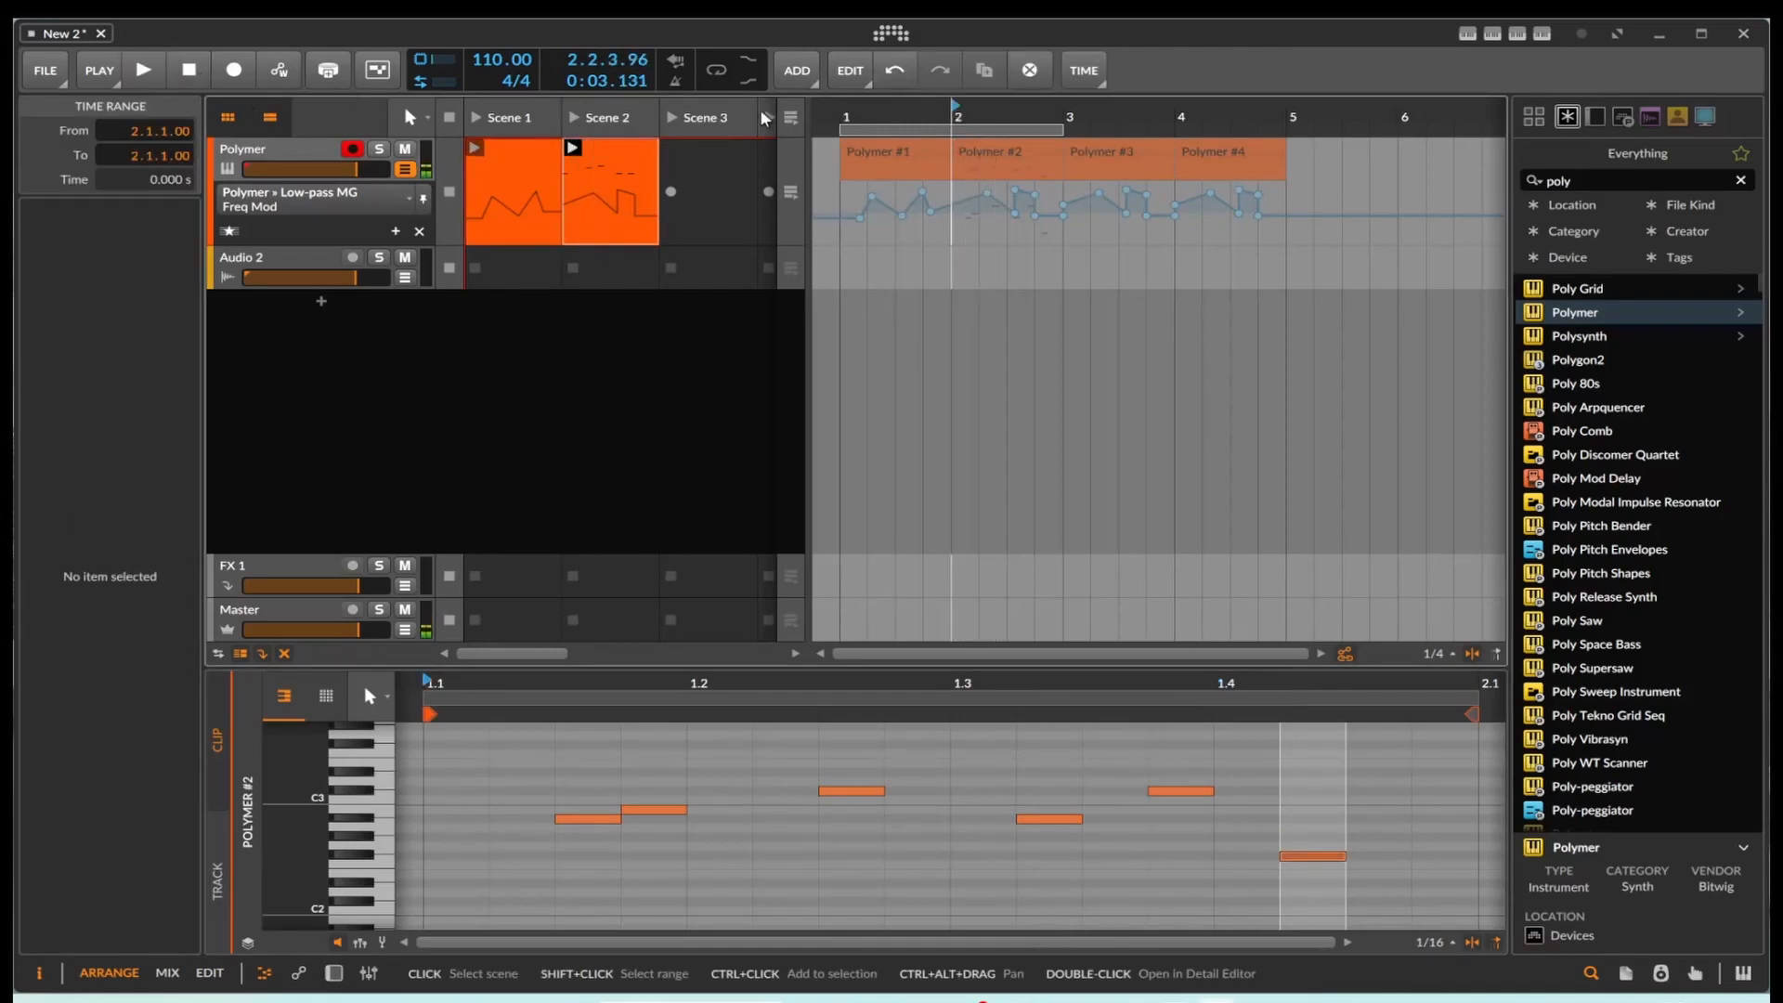
left_click(794, 117)
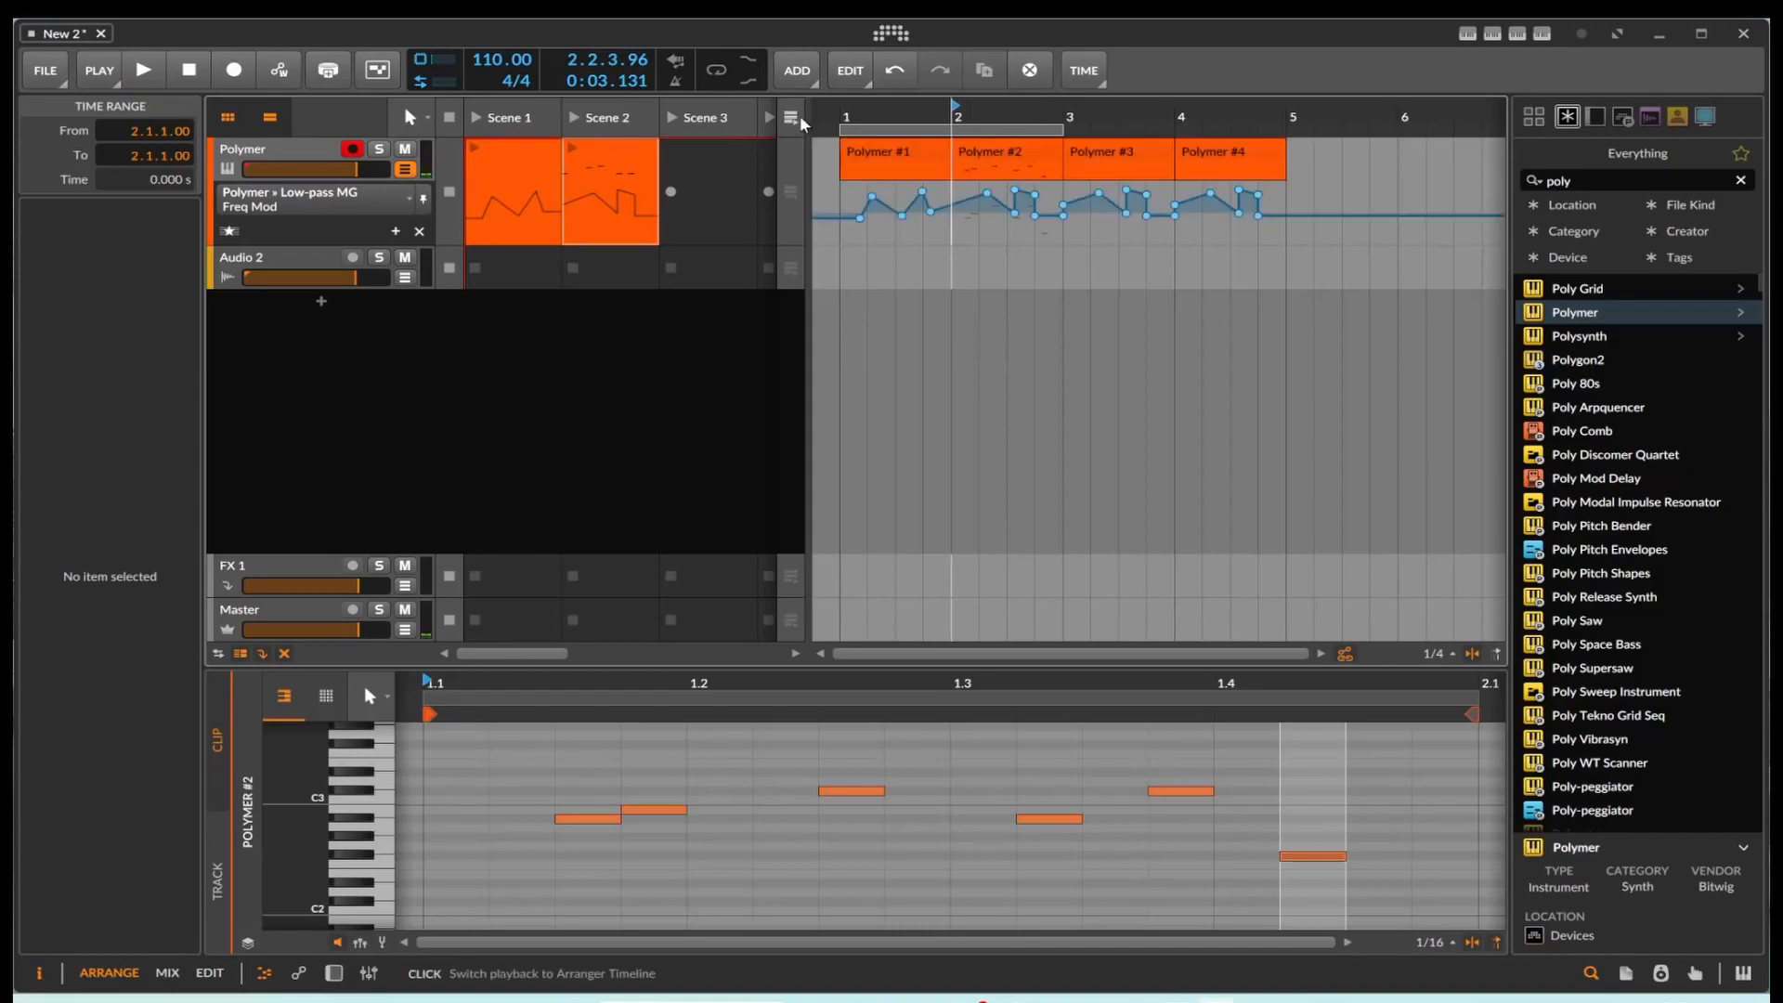
left_click(114, 69)
left_click(143, 70)
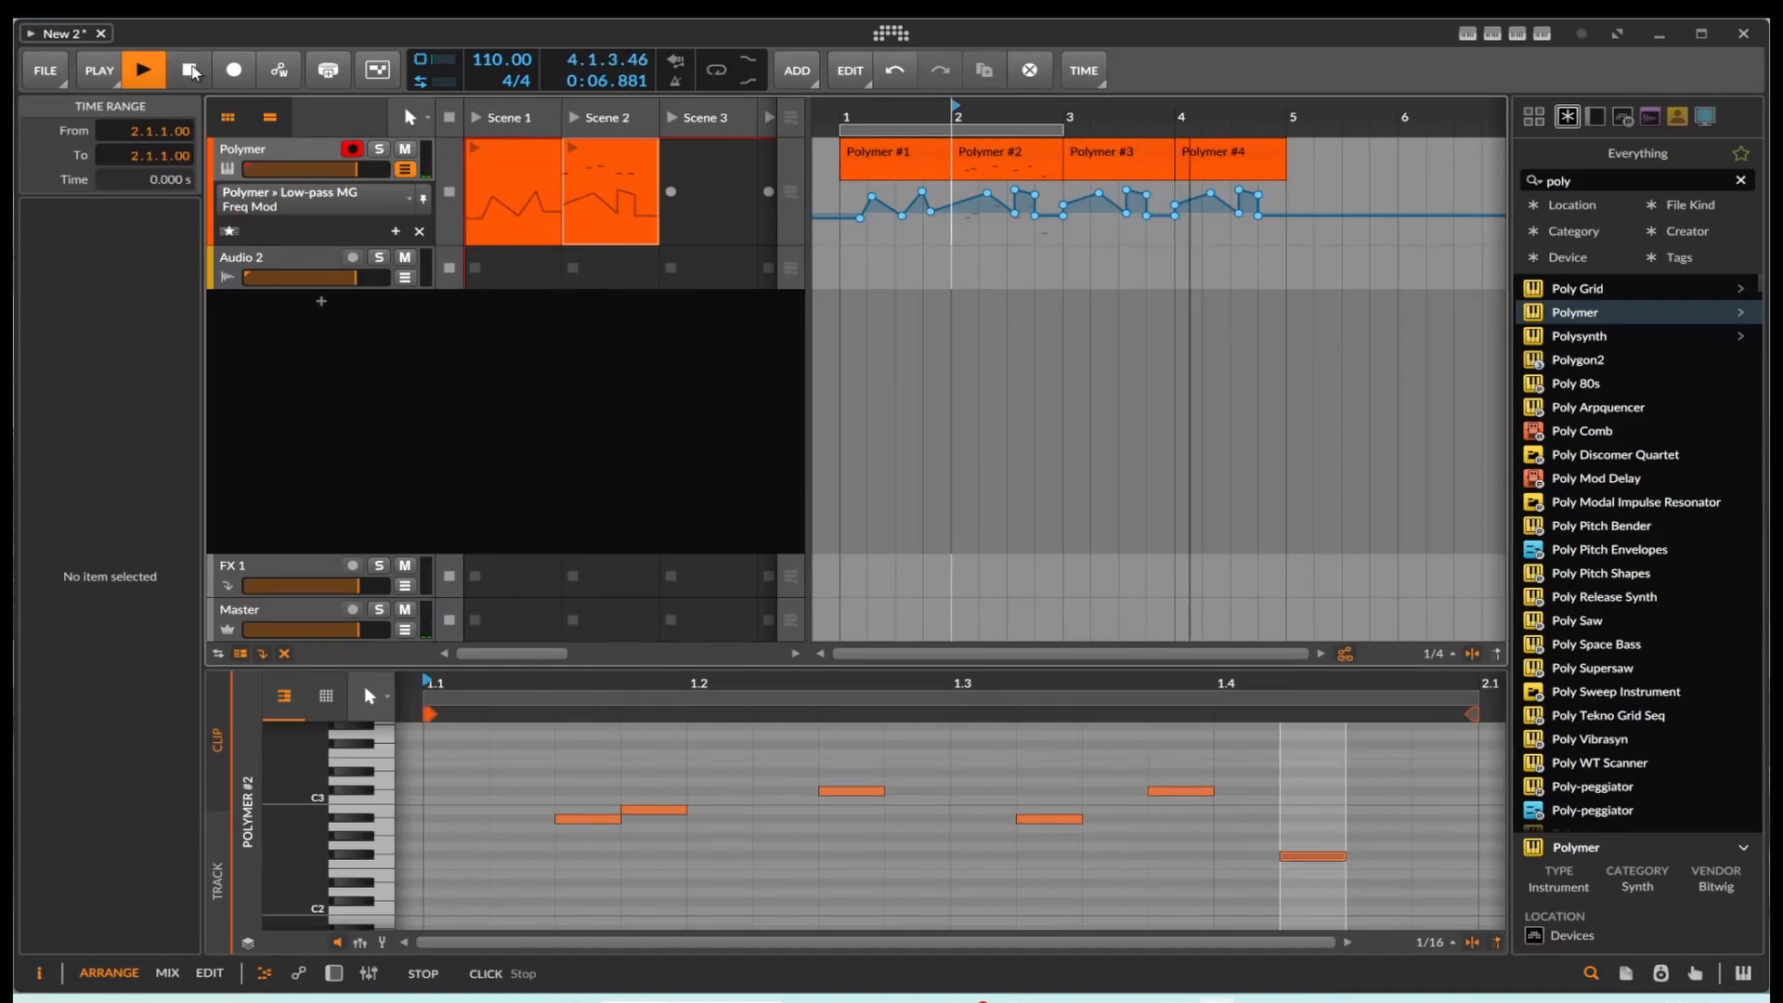
left_click(190, 71)
Step: Copy the Scene 1 launcher clip over the bar 2 clip on the Polymer arranger track
left_click(929, 153)
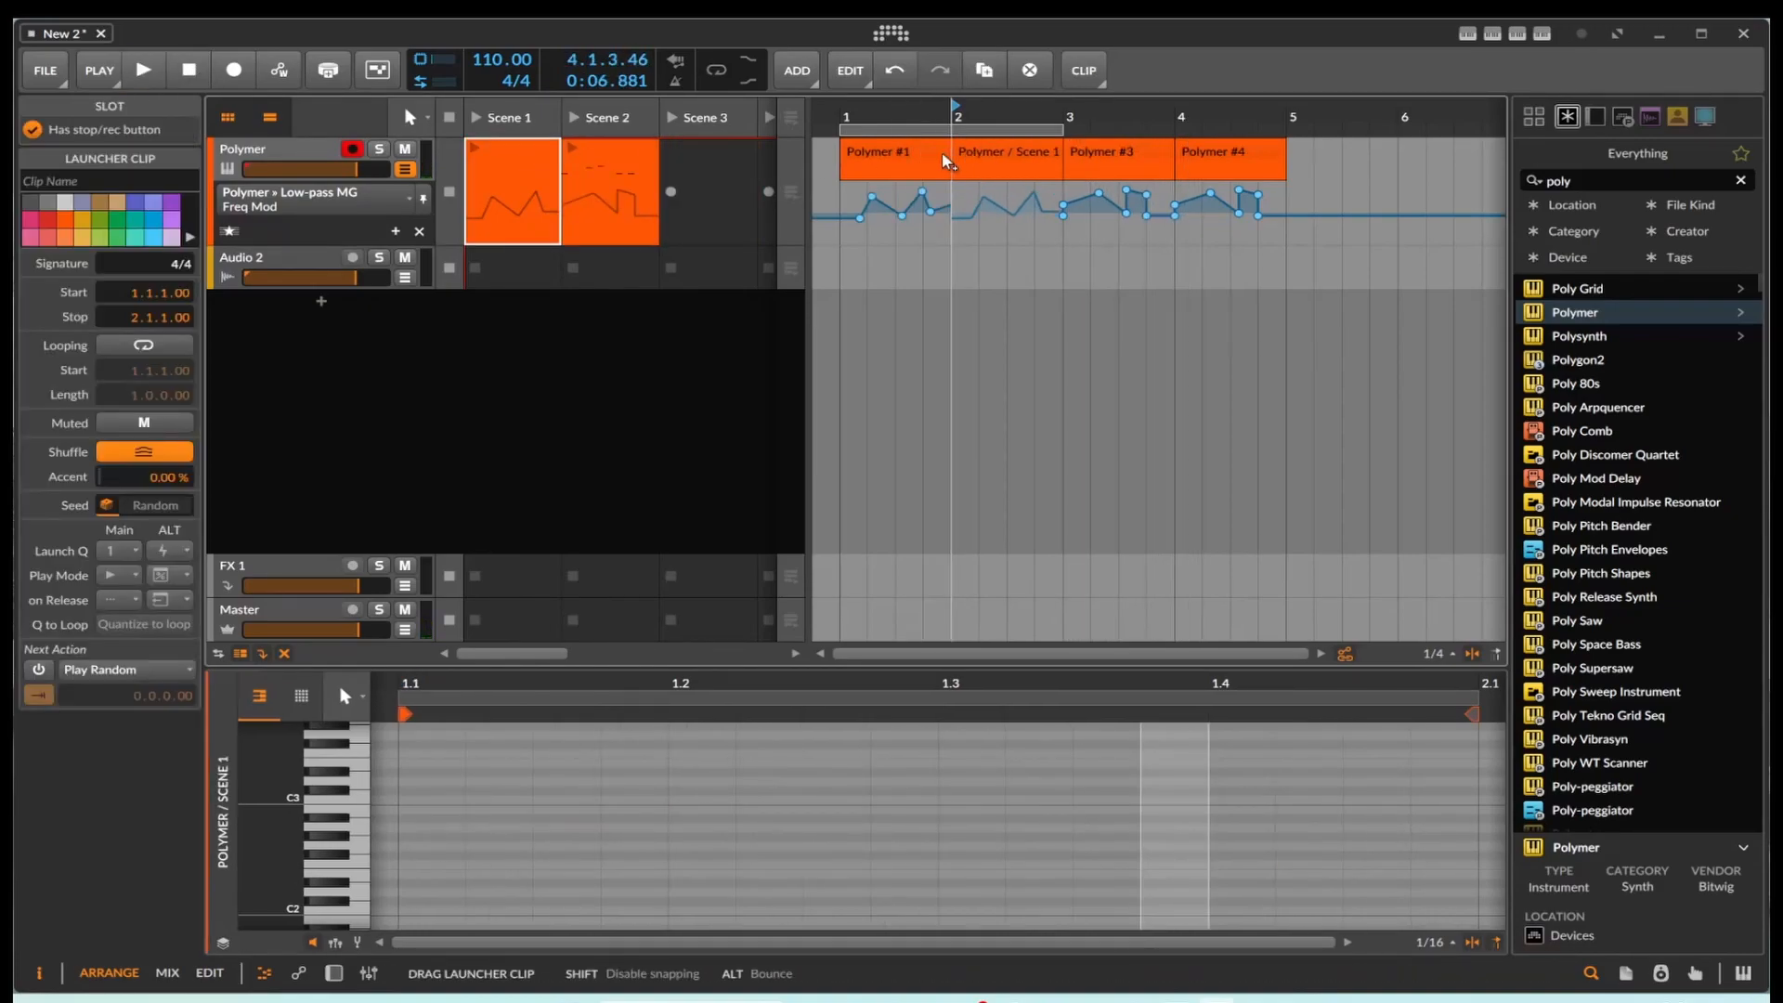
mouse_move(1050, 163)
left_mouse_down()
mouse_move(1024, 191)
mouse_move(1017, 157)
left_mouse_up()
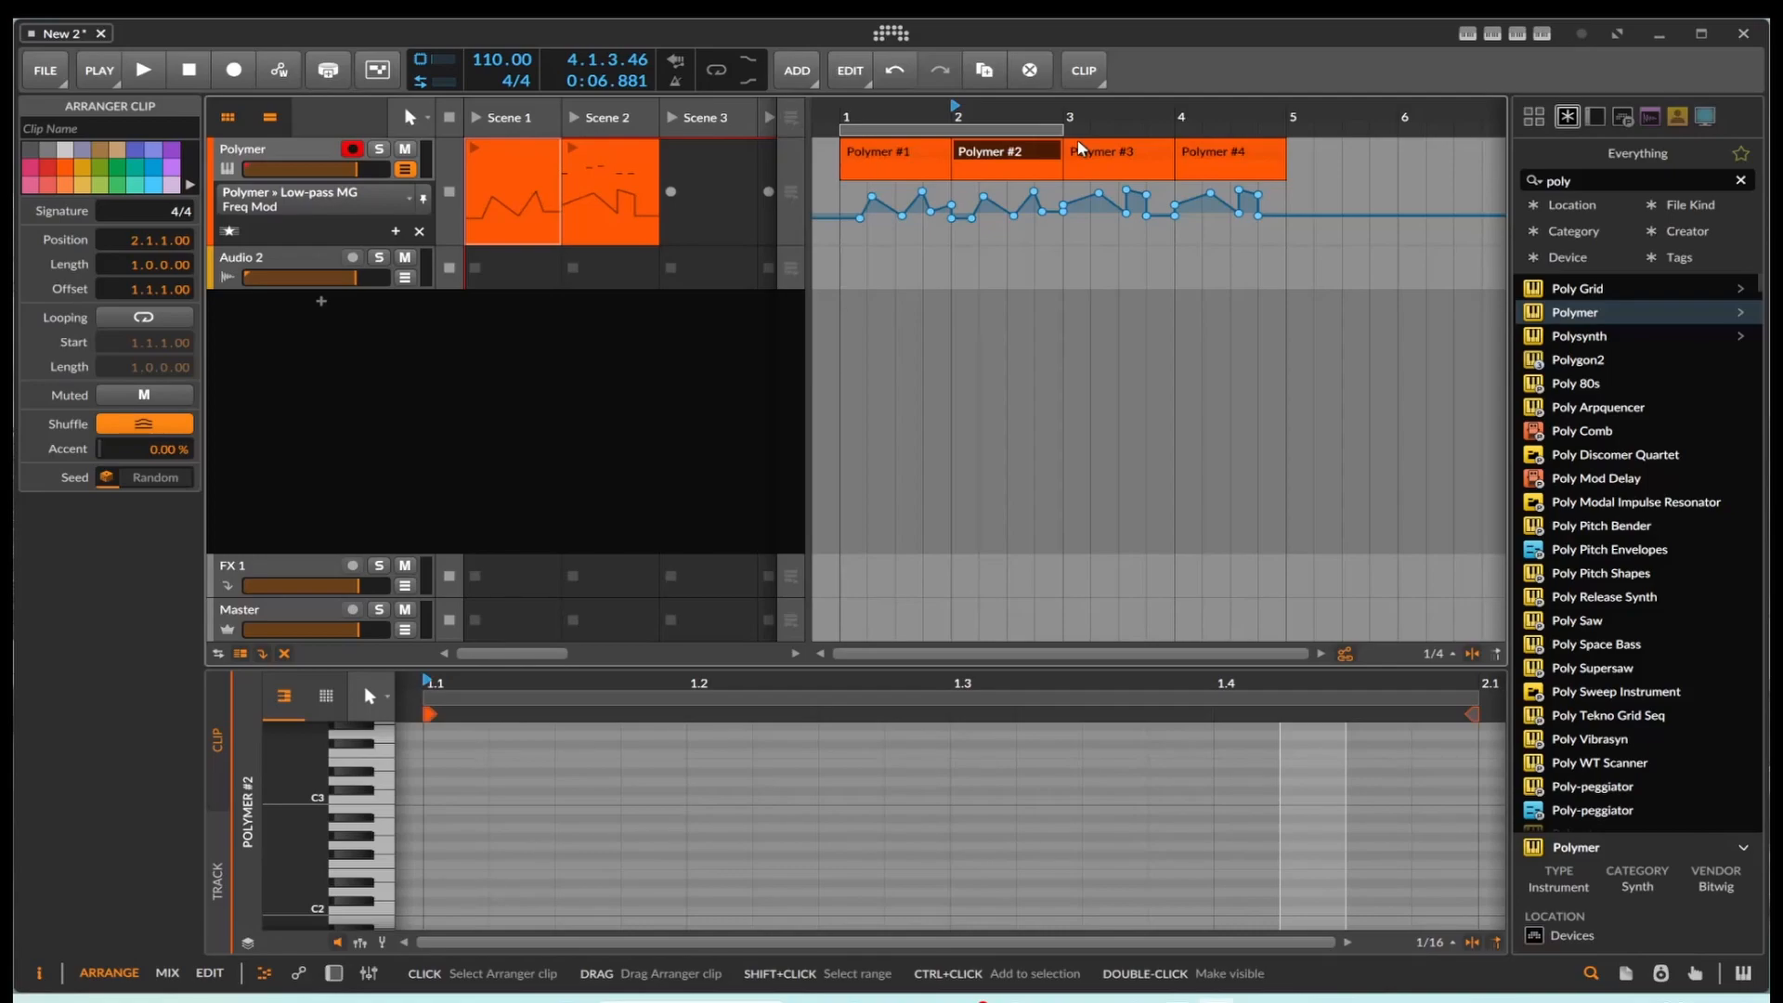
Step: Select the filter modulation automation points under the bar 2 arranger clip and copy them
right_click(972, 173)
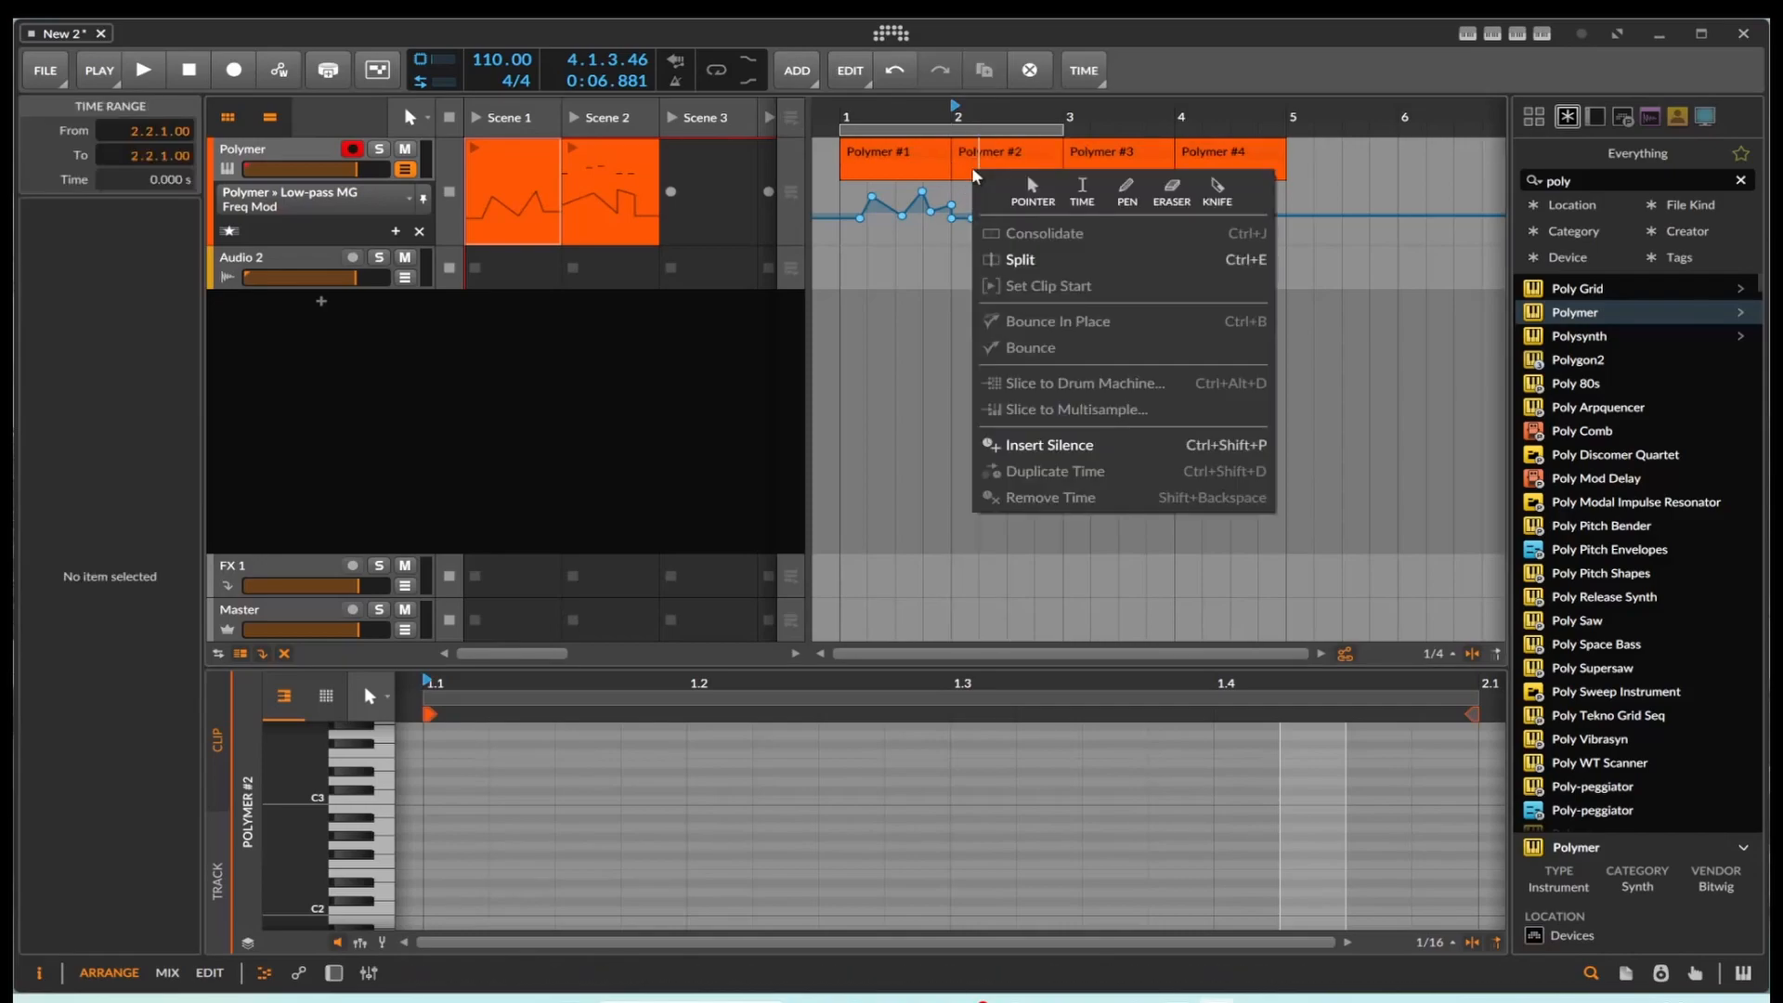
left_click(621, 216)
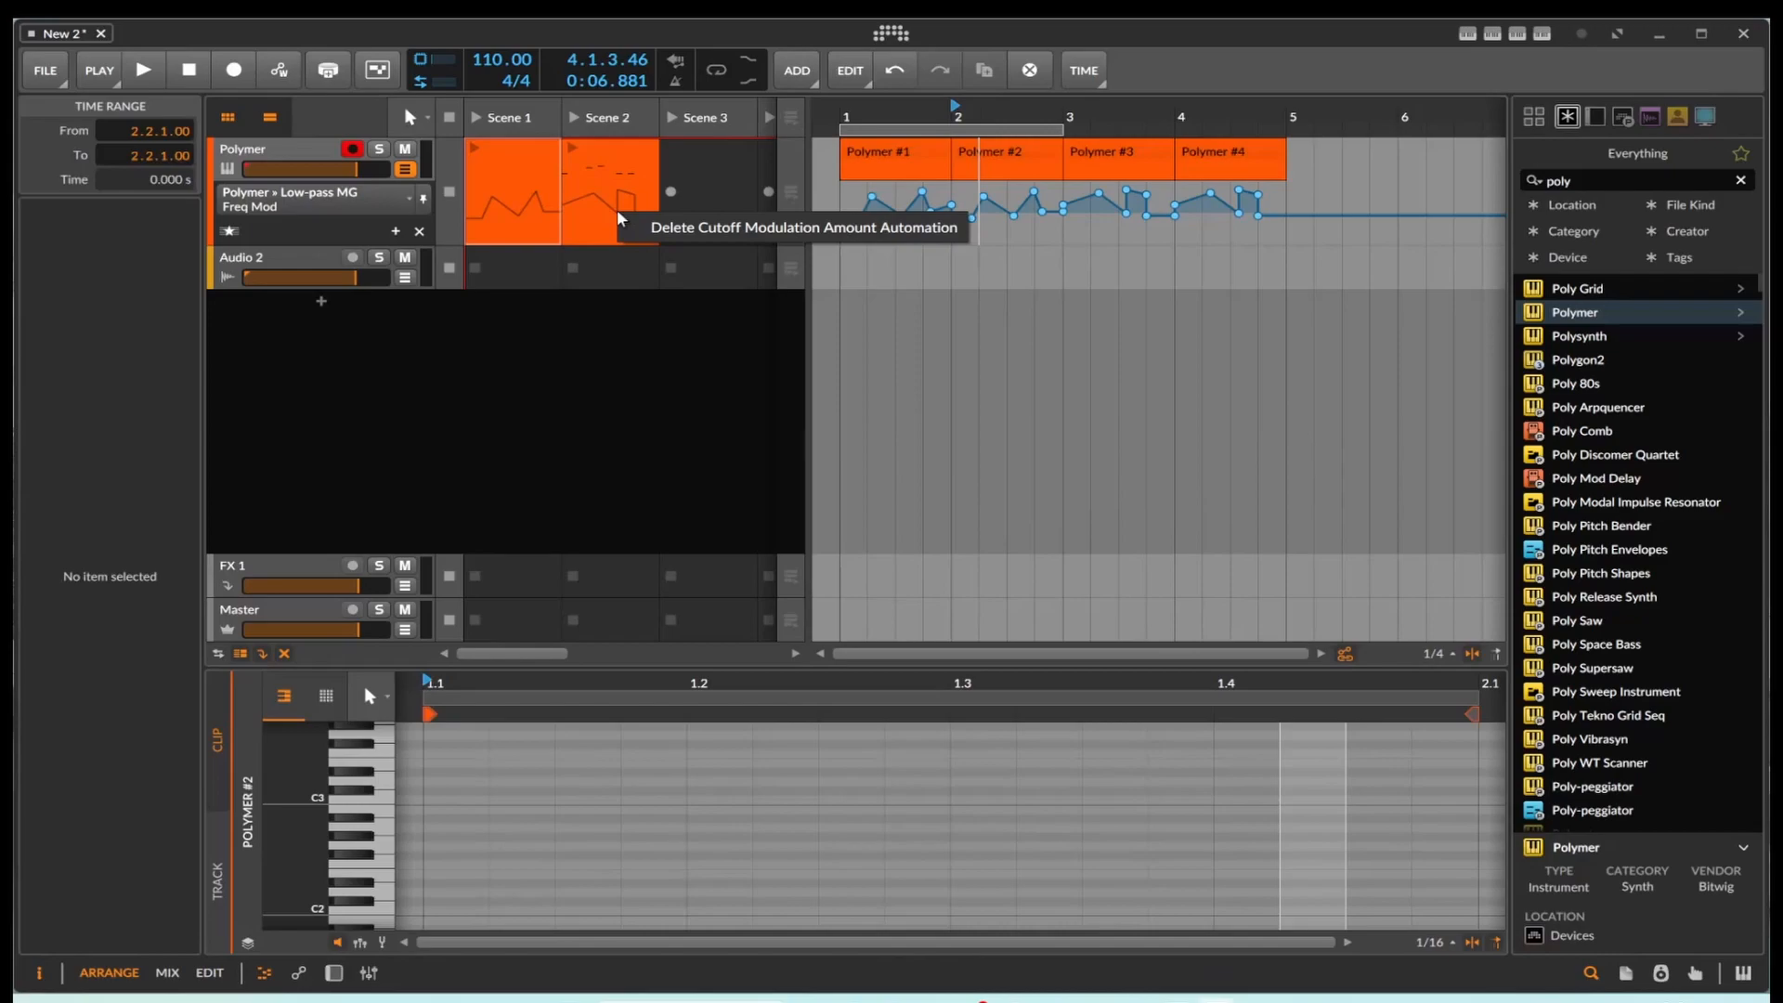
left_click(968, 195)
left_click_drag(968, 195, 1078, 233)
right_click(1040, 213)
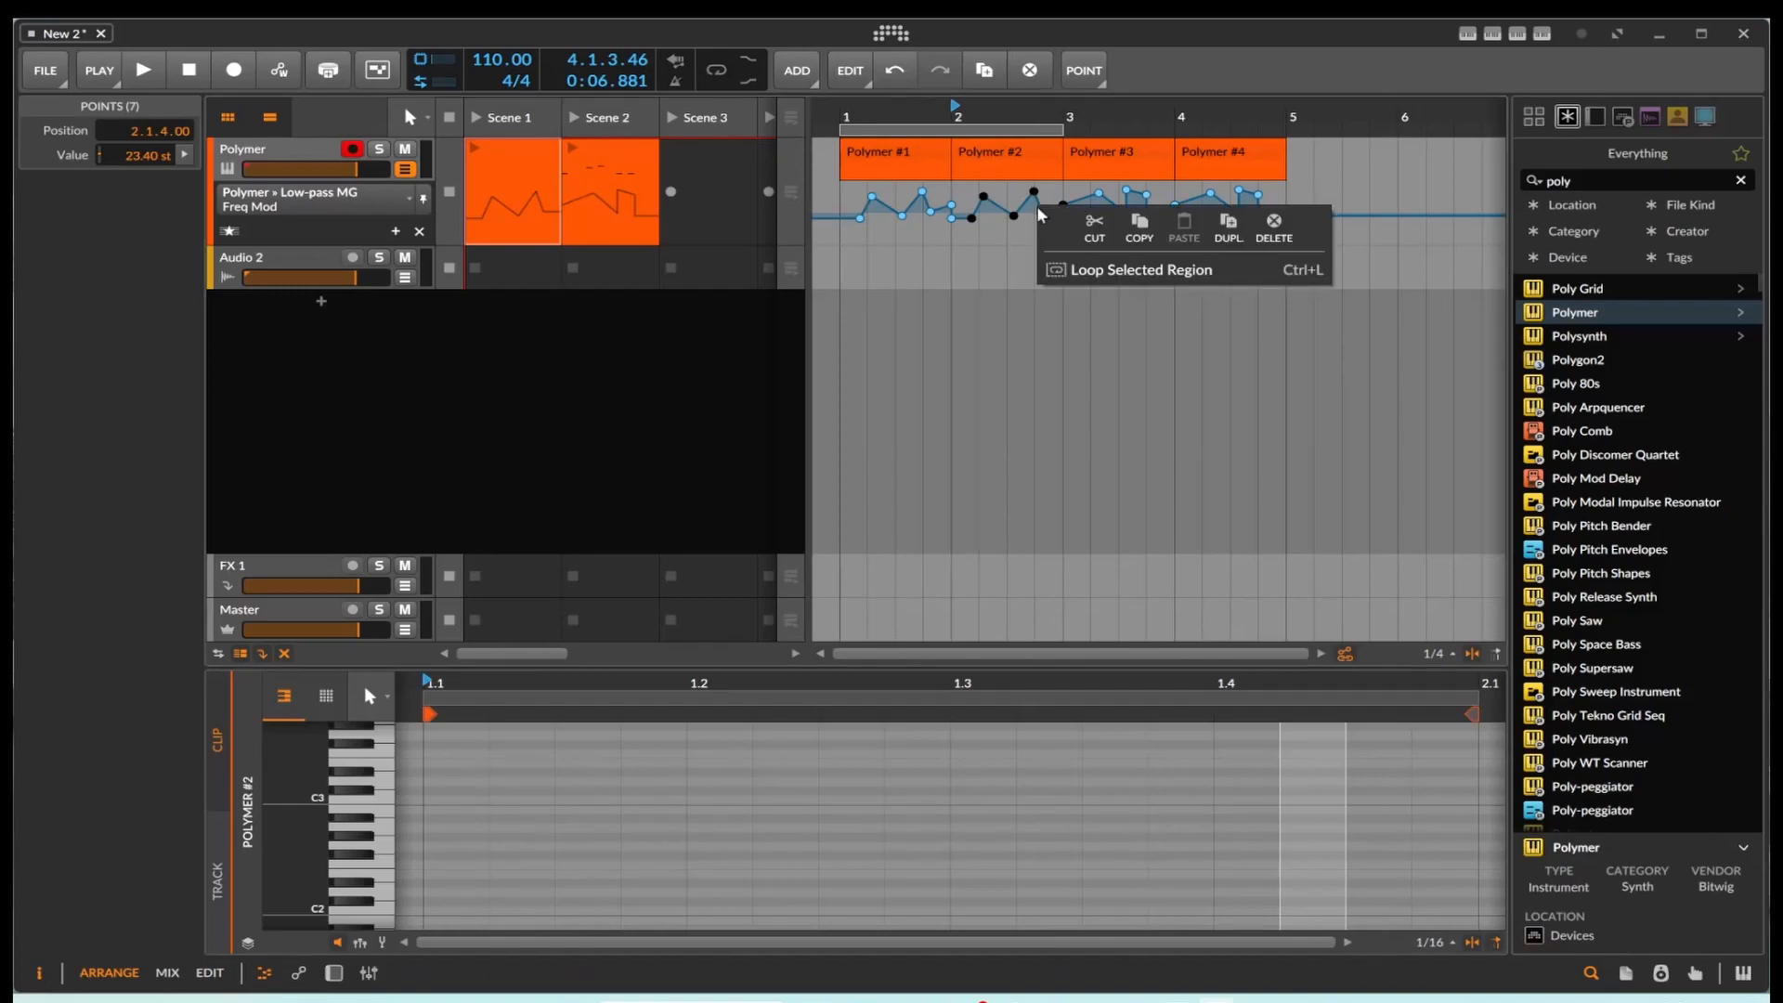
left_click(1140, 228)
Step: Try to paste the copied automation points into the empty automation lane at bar 5
left_click(1289, 198)
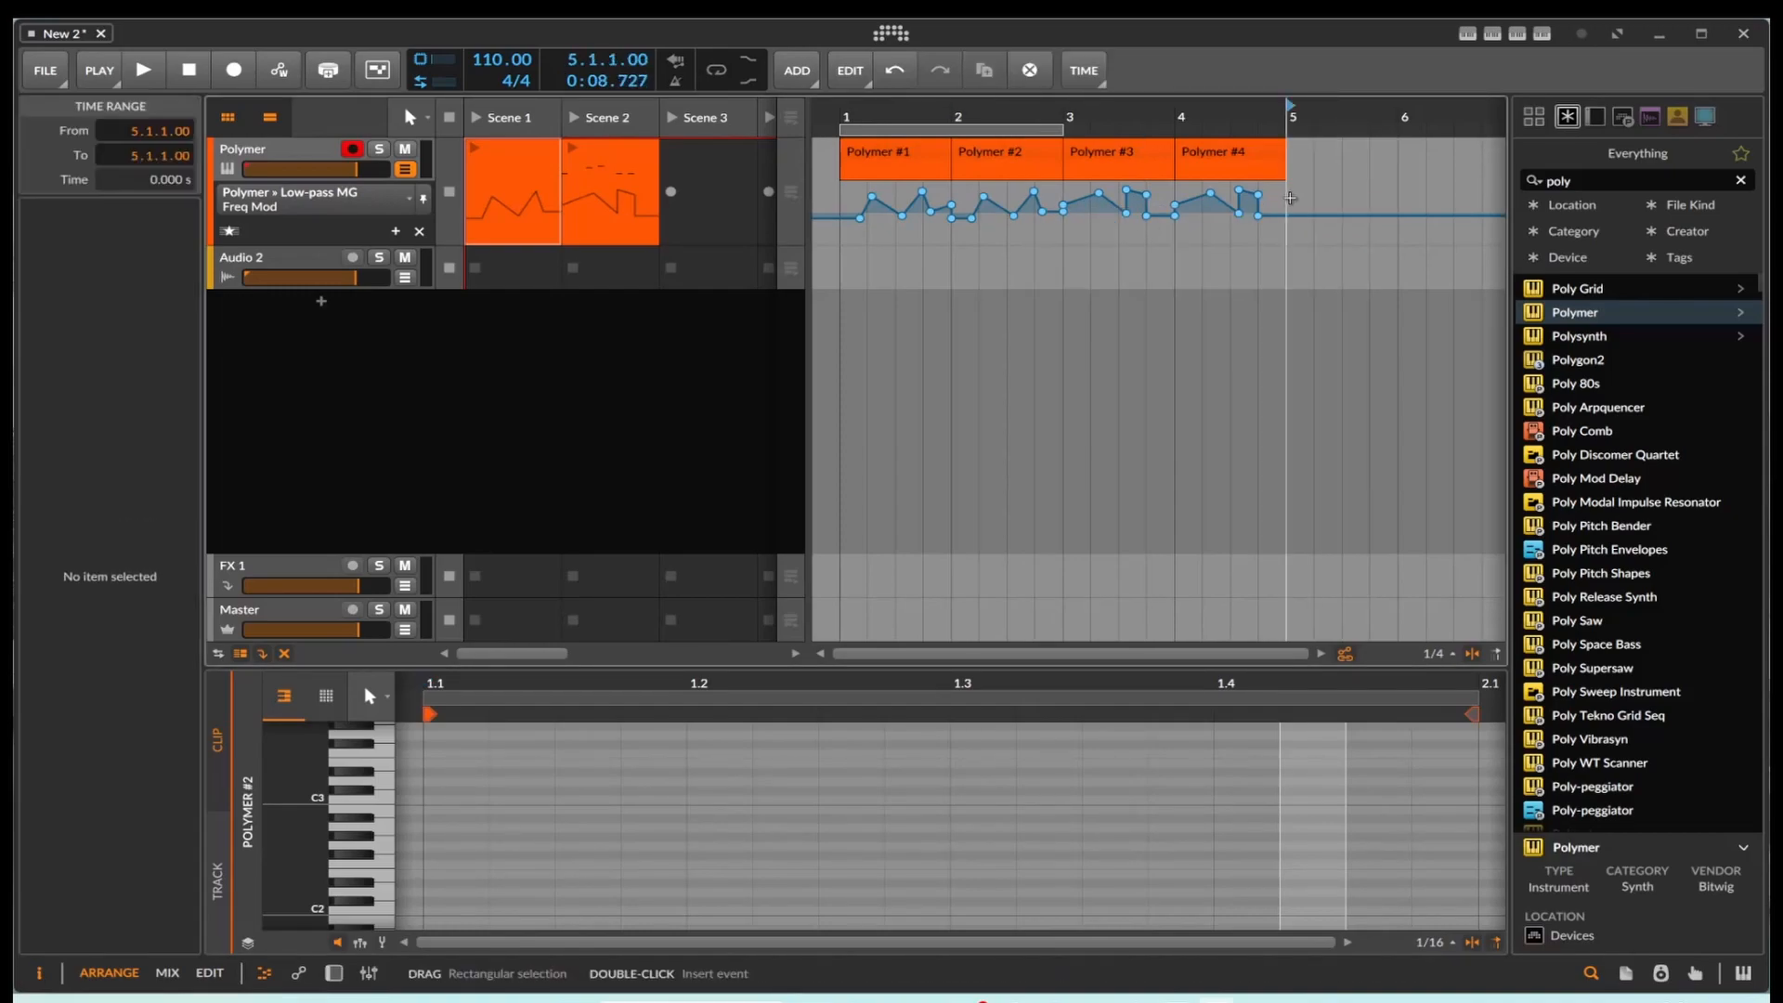
right_click(1290, 197)
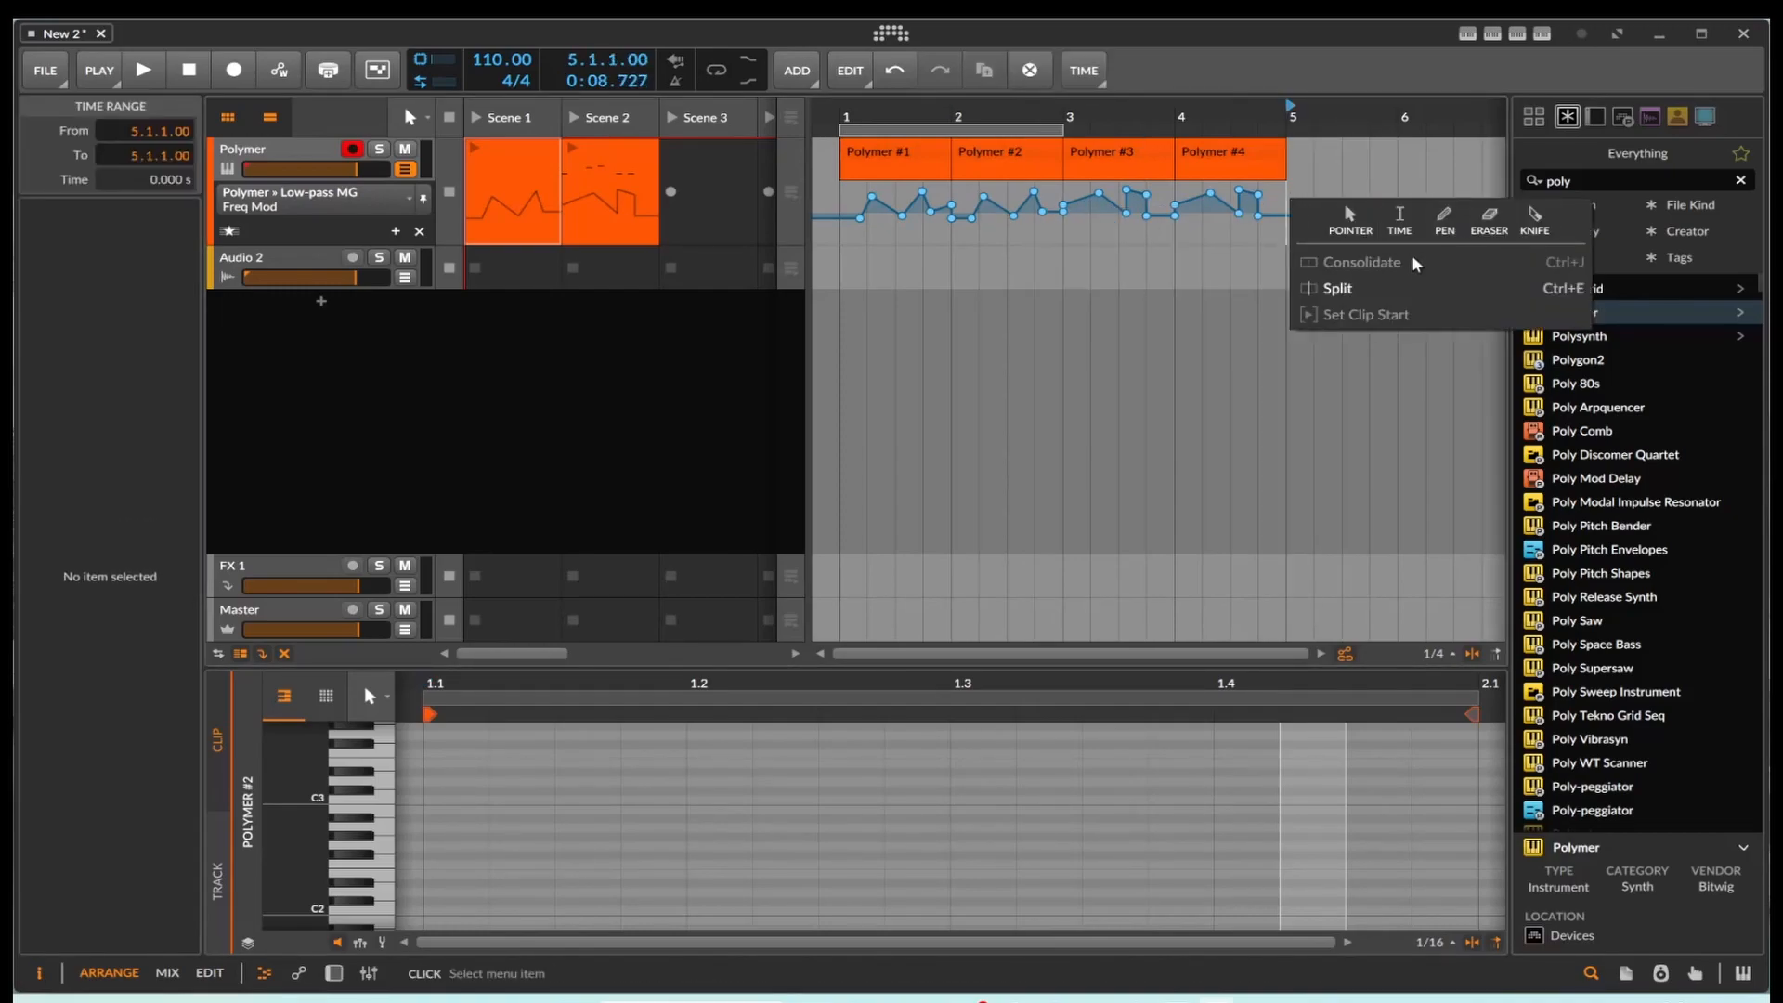
left_click(1318, 169)
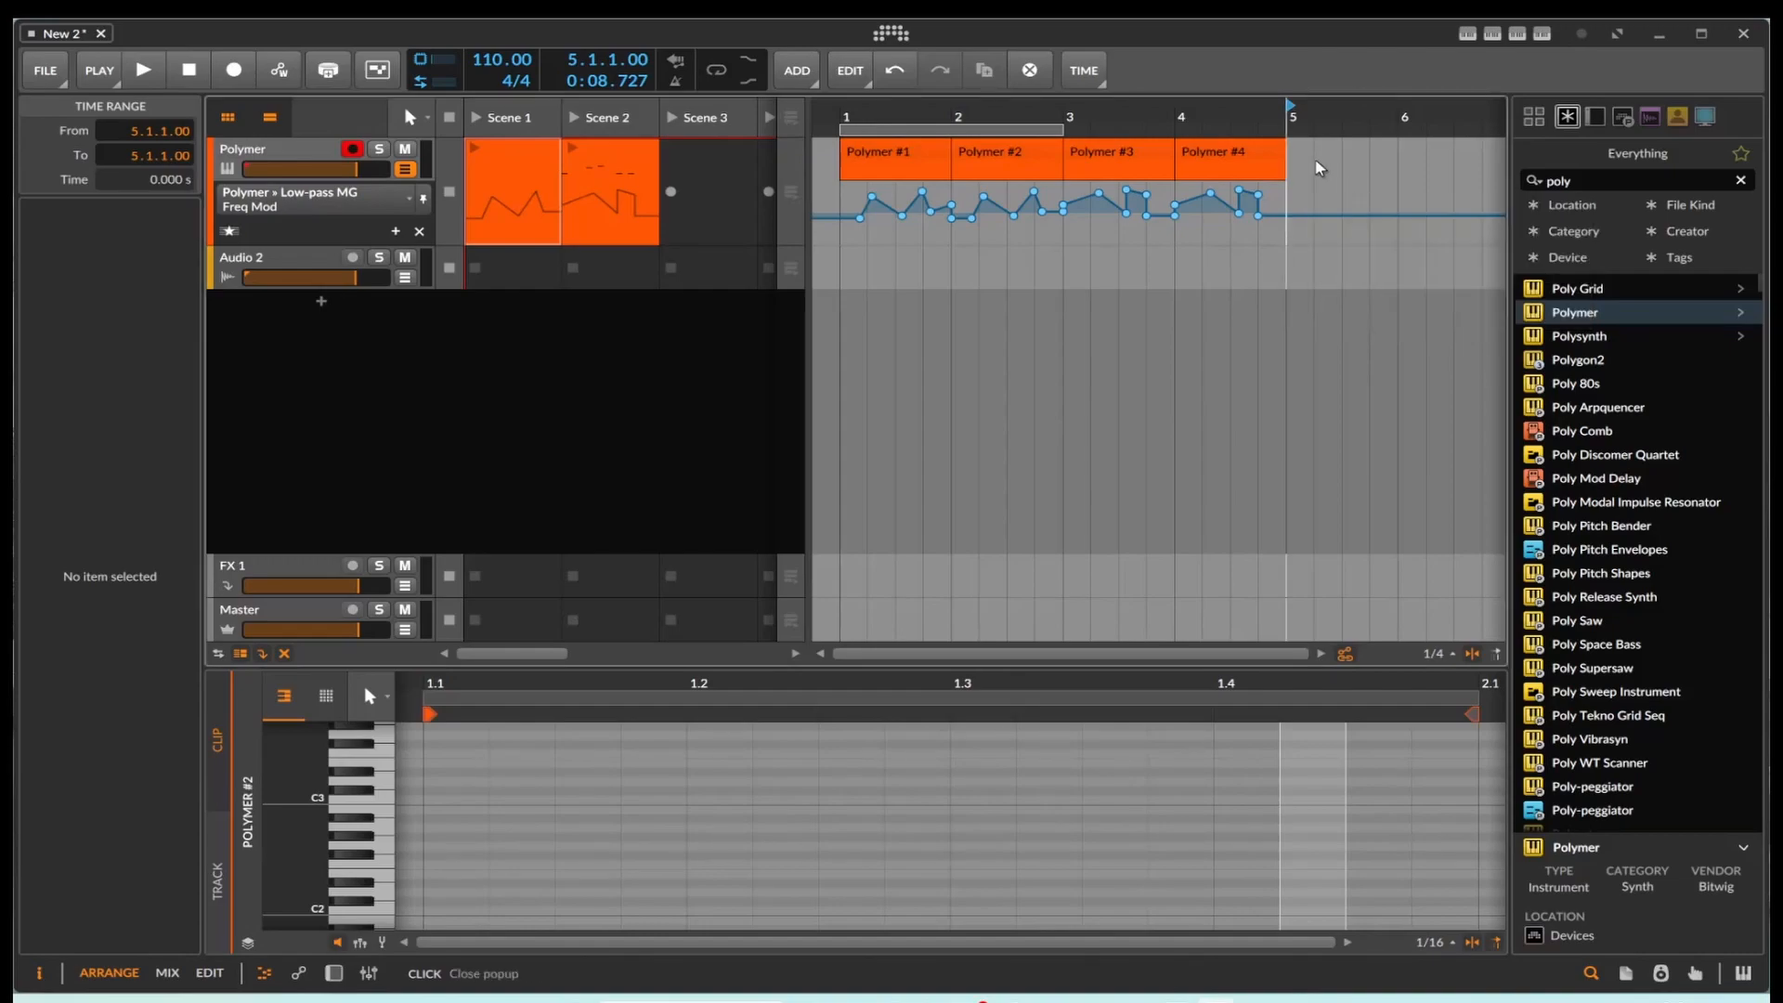
right_click(1341, 214)
left_click(1289, 216)
right_click(1293, 219)
left_click(1272, 225)
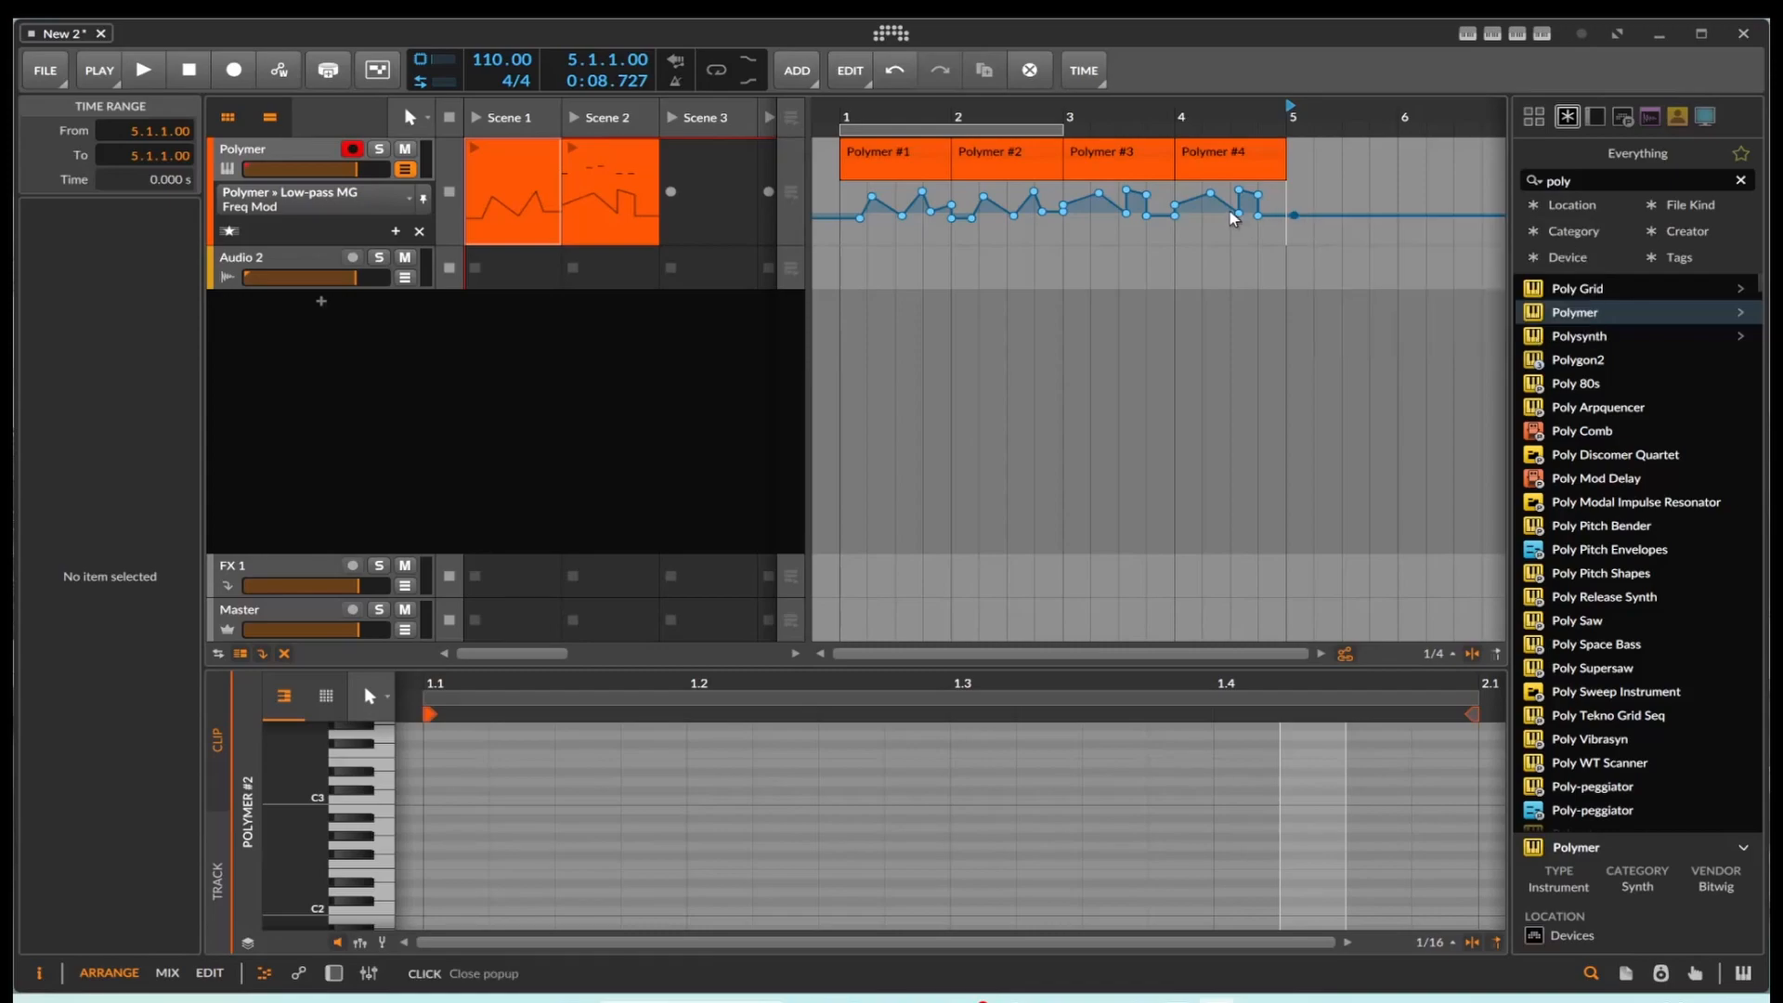
Step: Select the automation points under the bar 4 arranger clip and paste the copied points there
left_click_drag(1272, 226, 1159, 190)
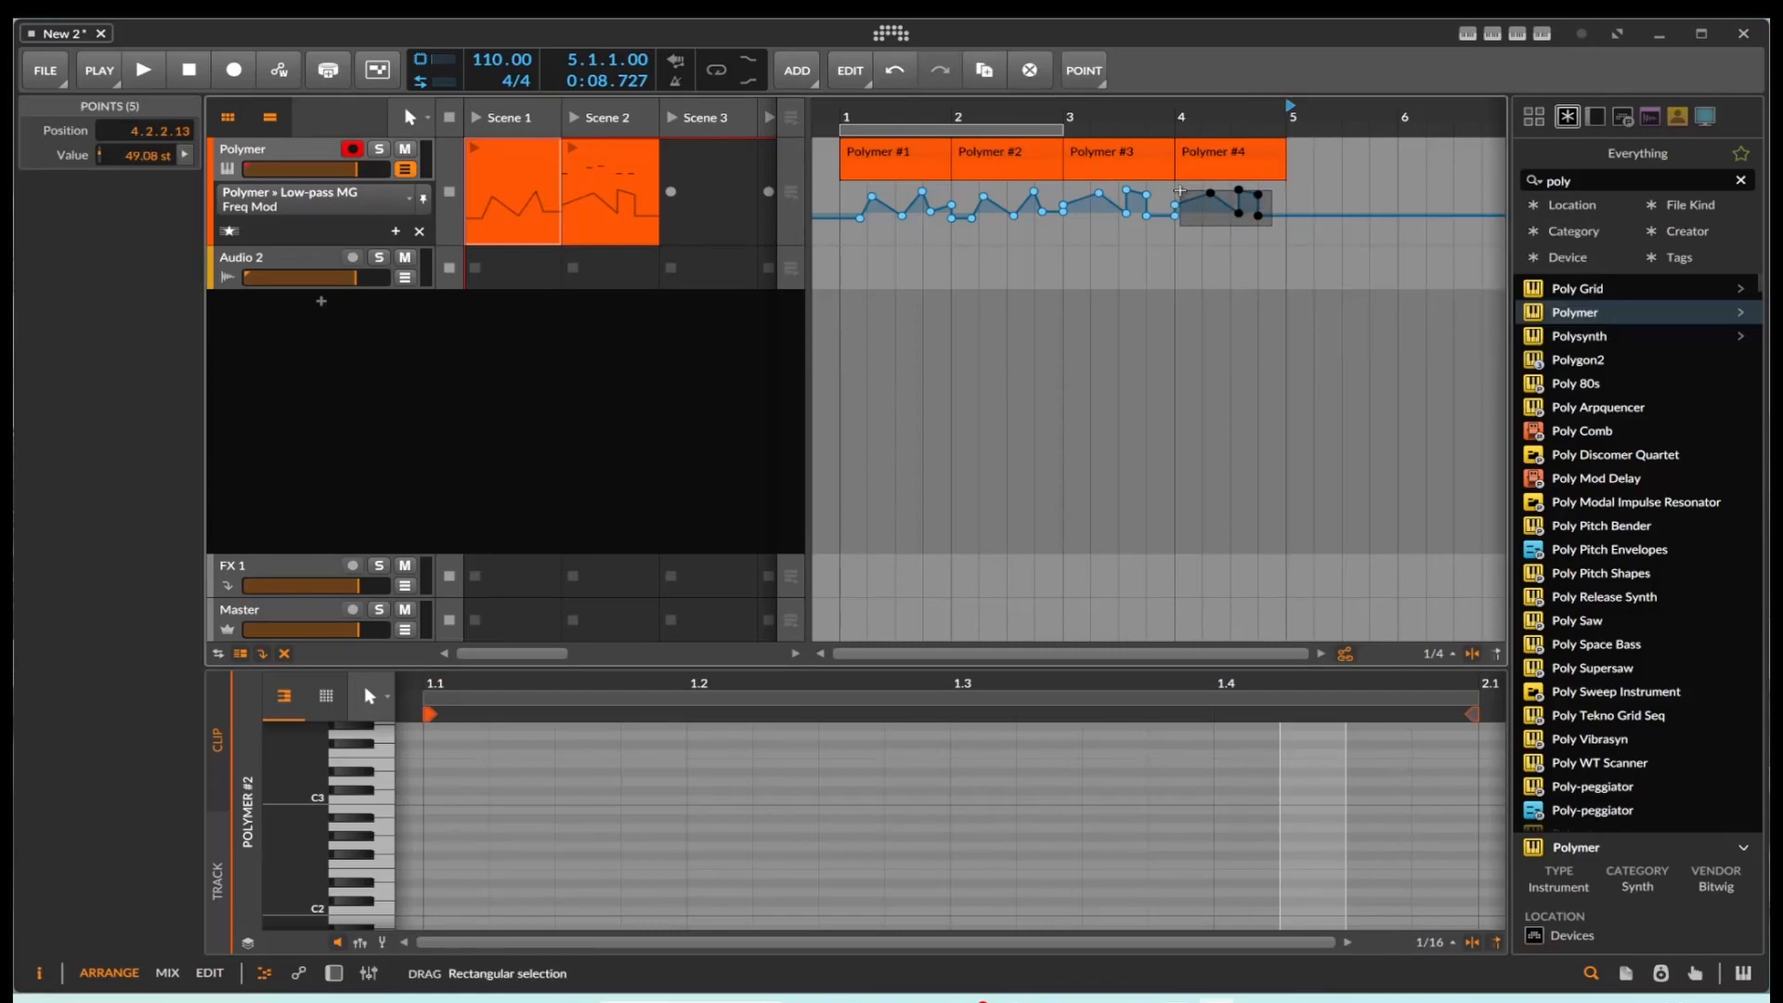
right_click(1211, 191)
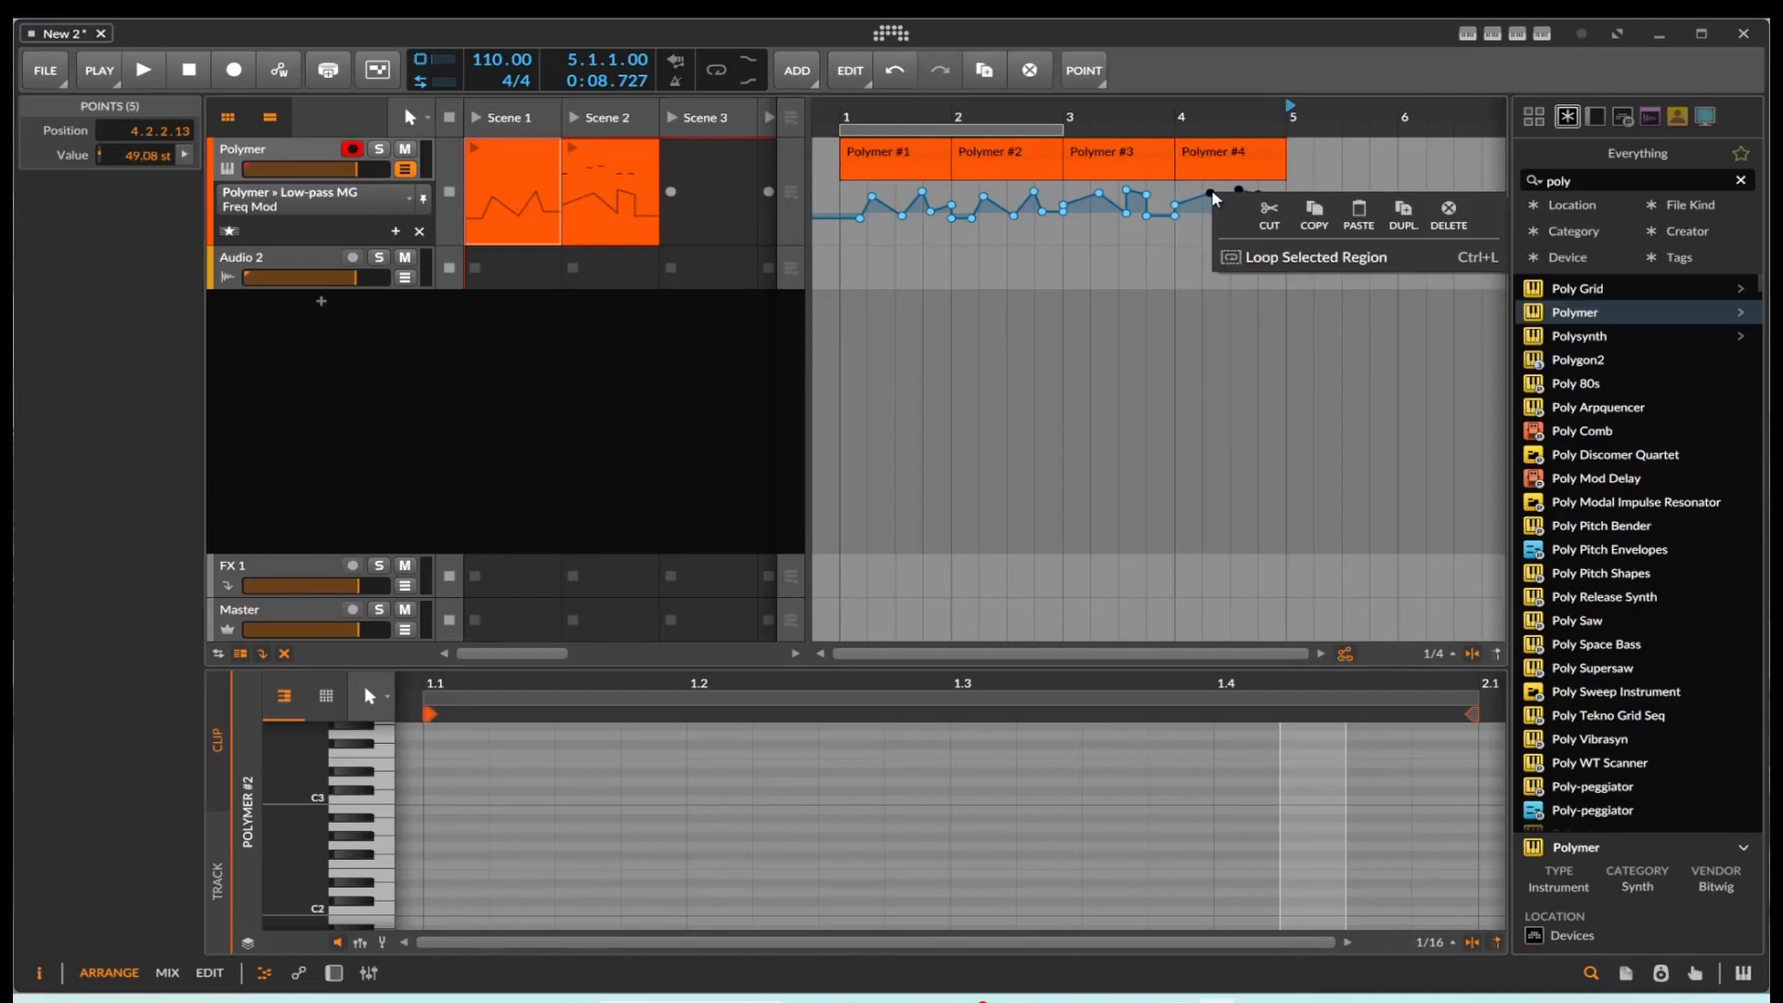
left_click(1352, 208)
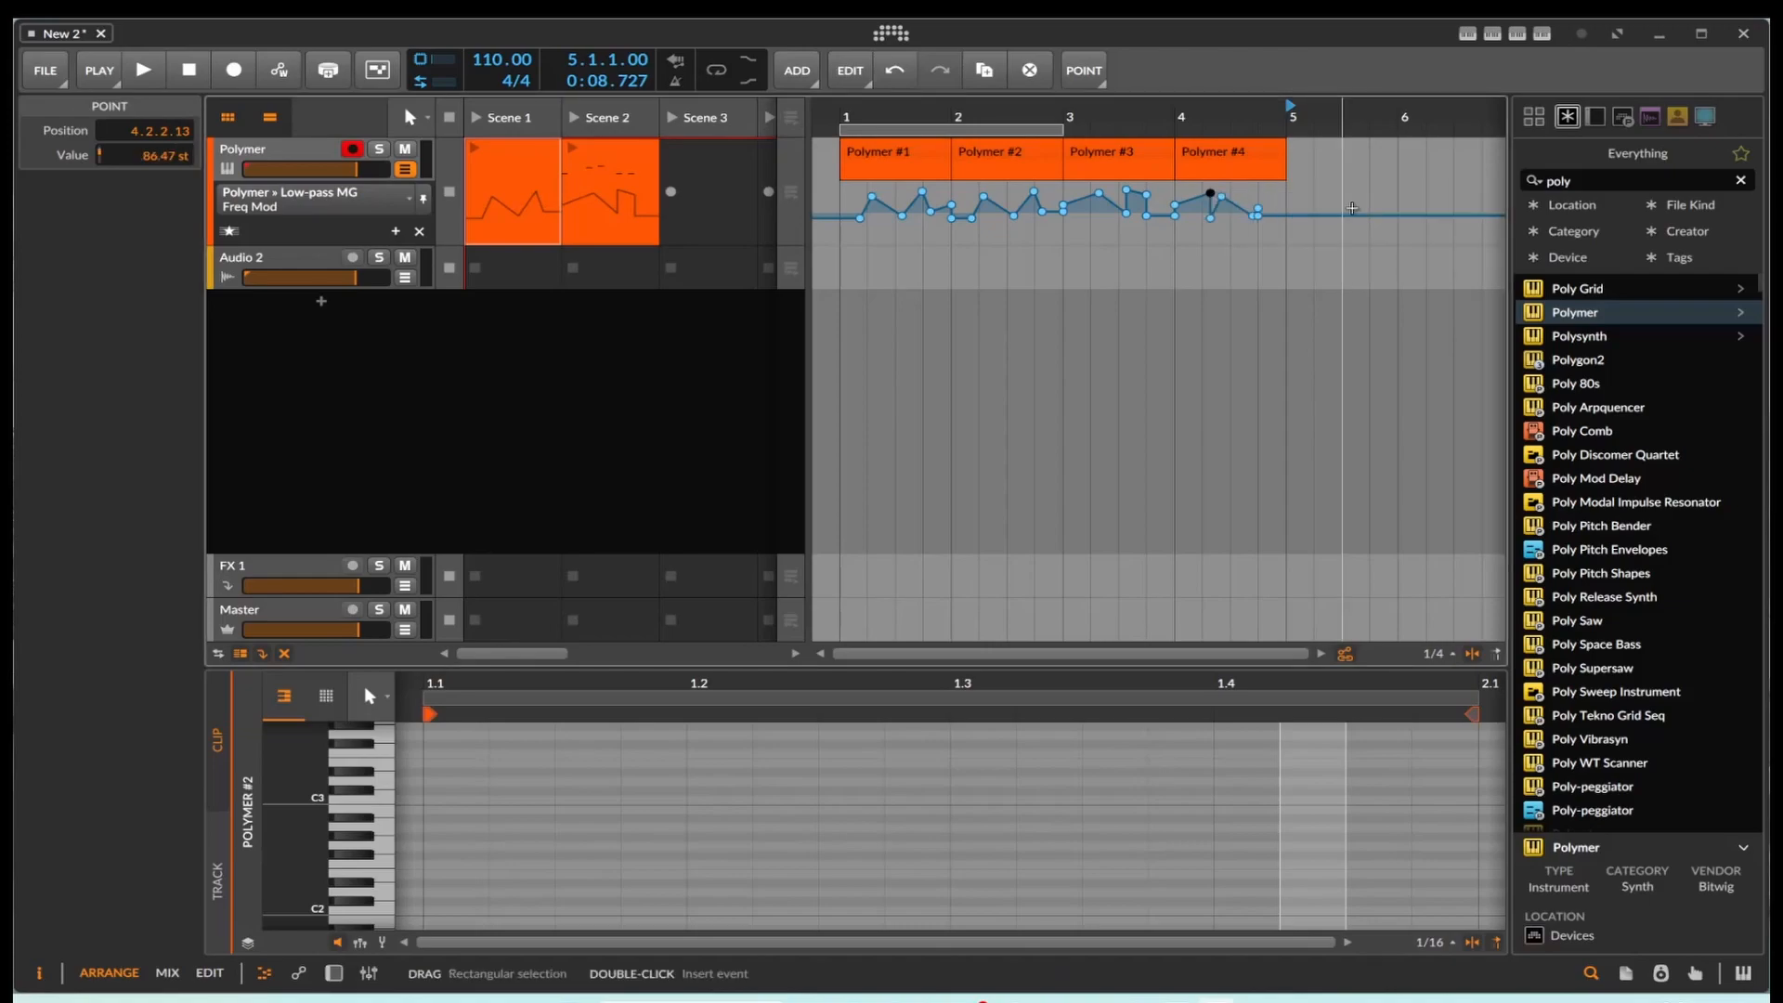
left_click(1209, 235)
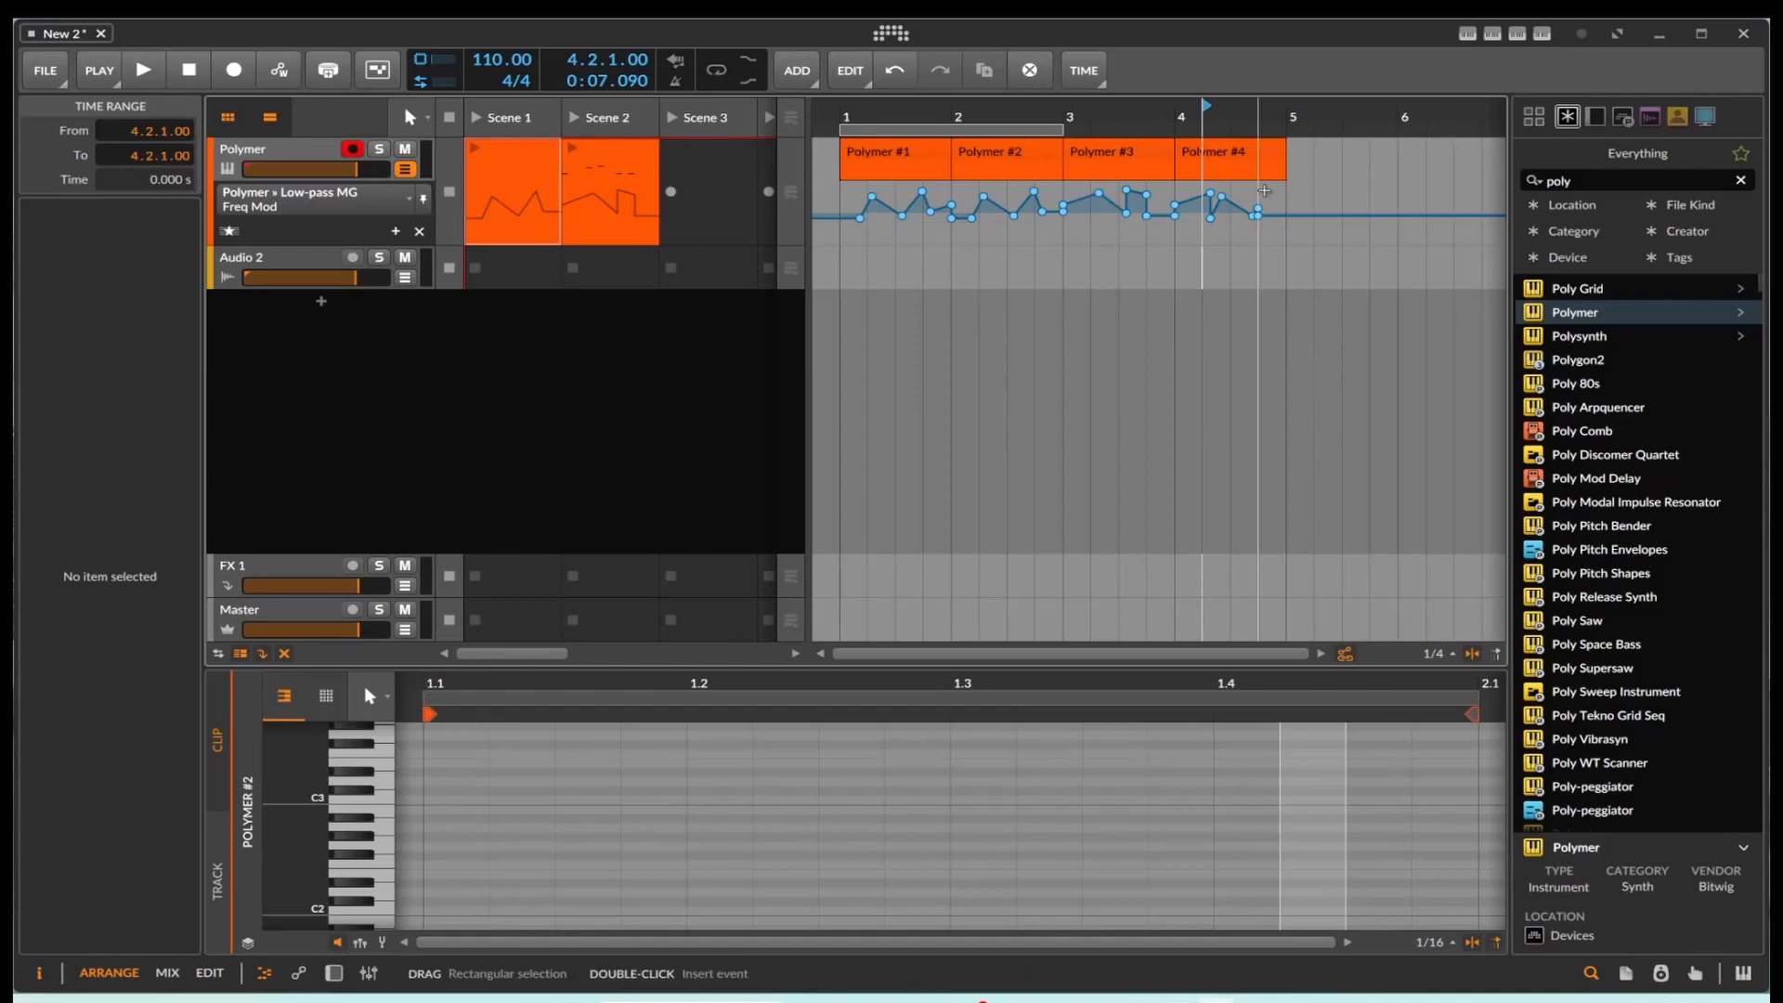
Step: Create an empty one-bar clip at bar 5 on the Polymer track and paste the copied automation points under it
left_click(1317, 191)
double_click(1313, 162)
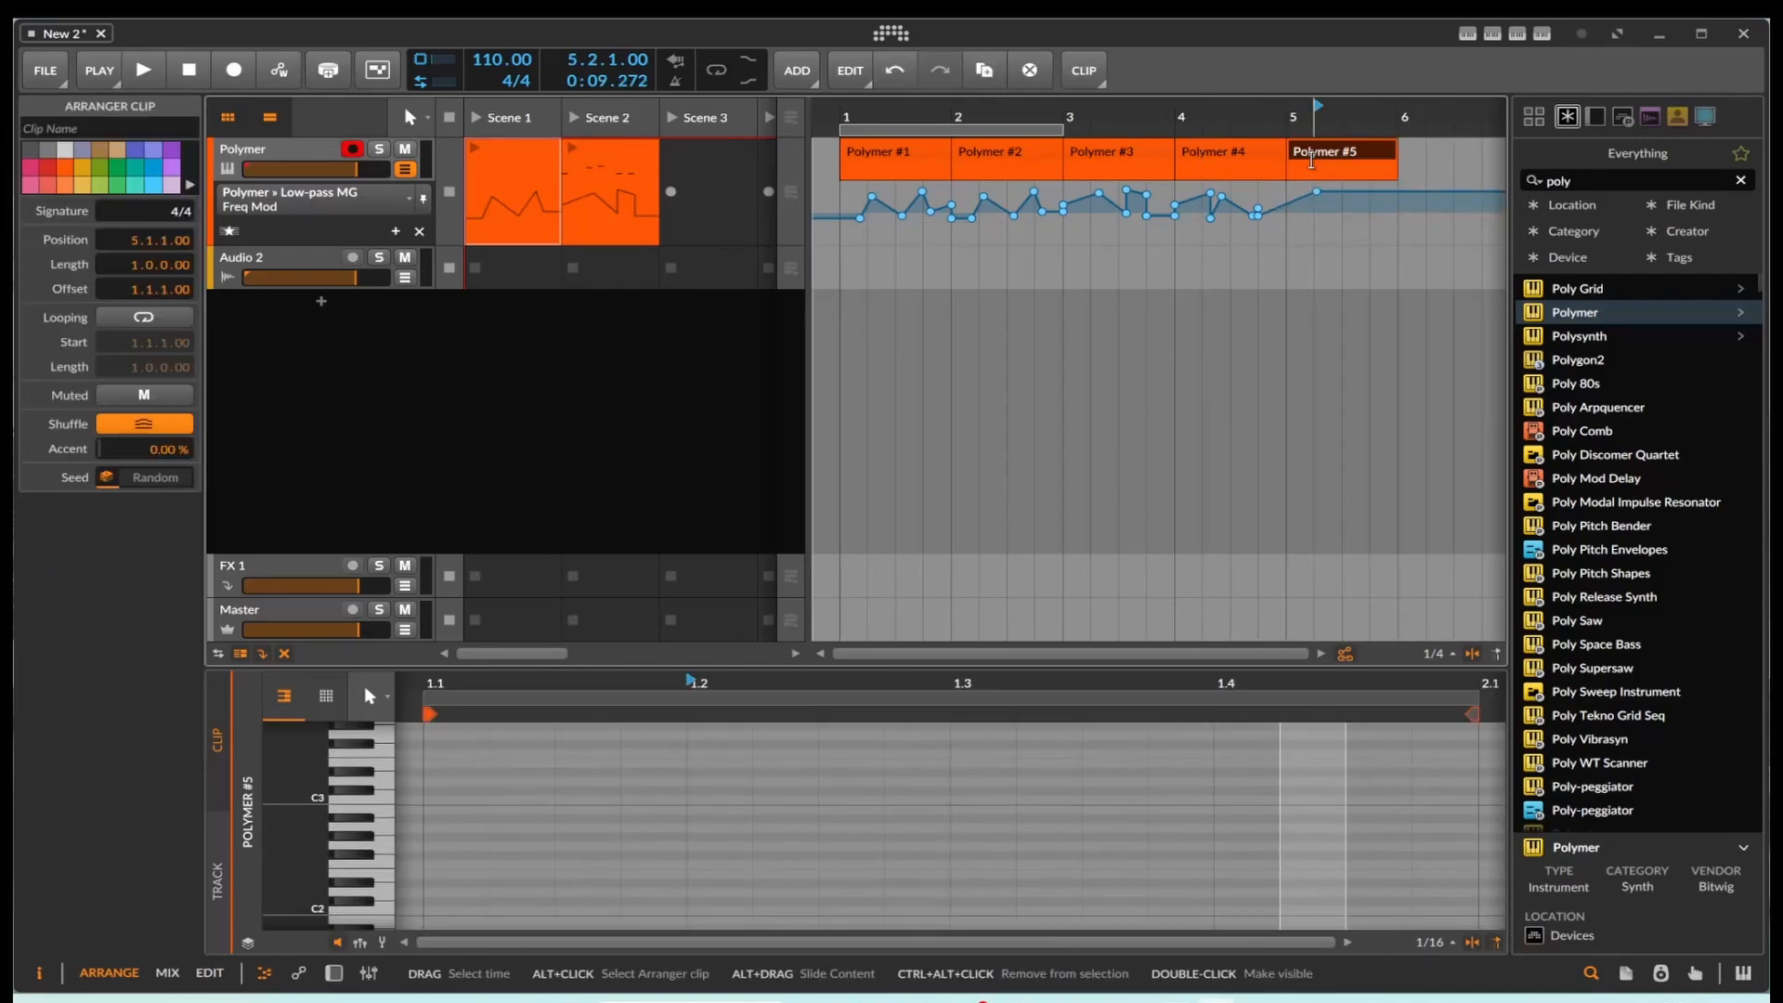
right_click(1352, 193)
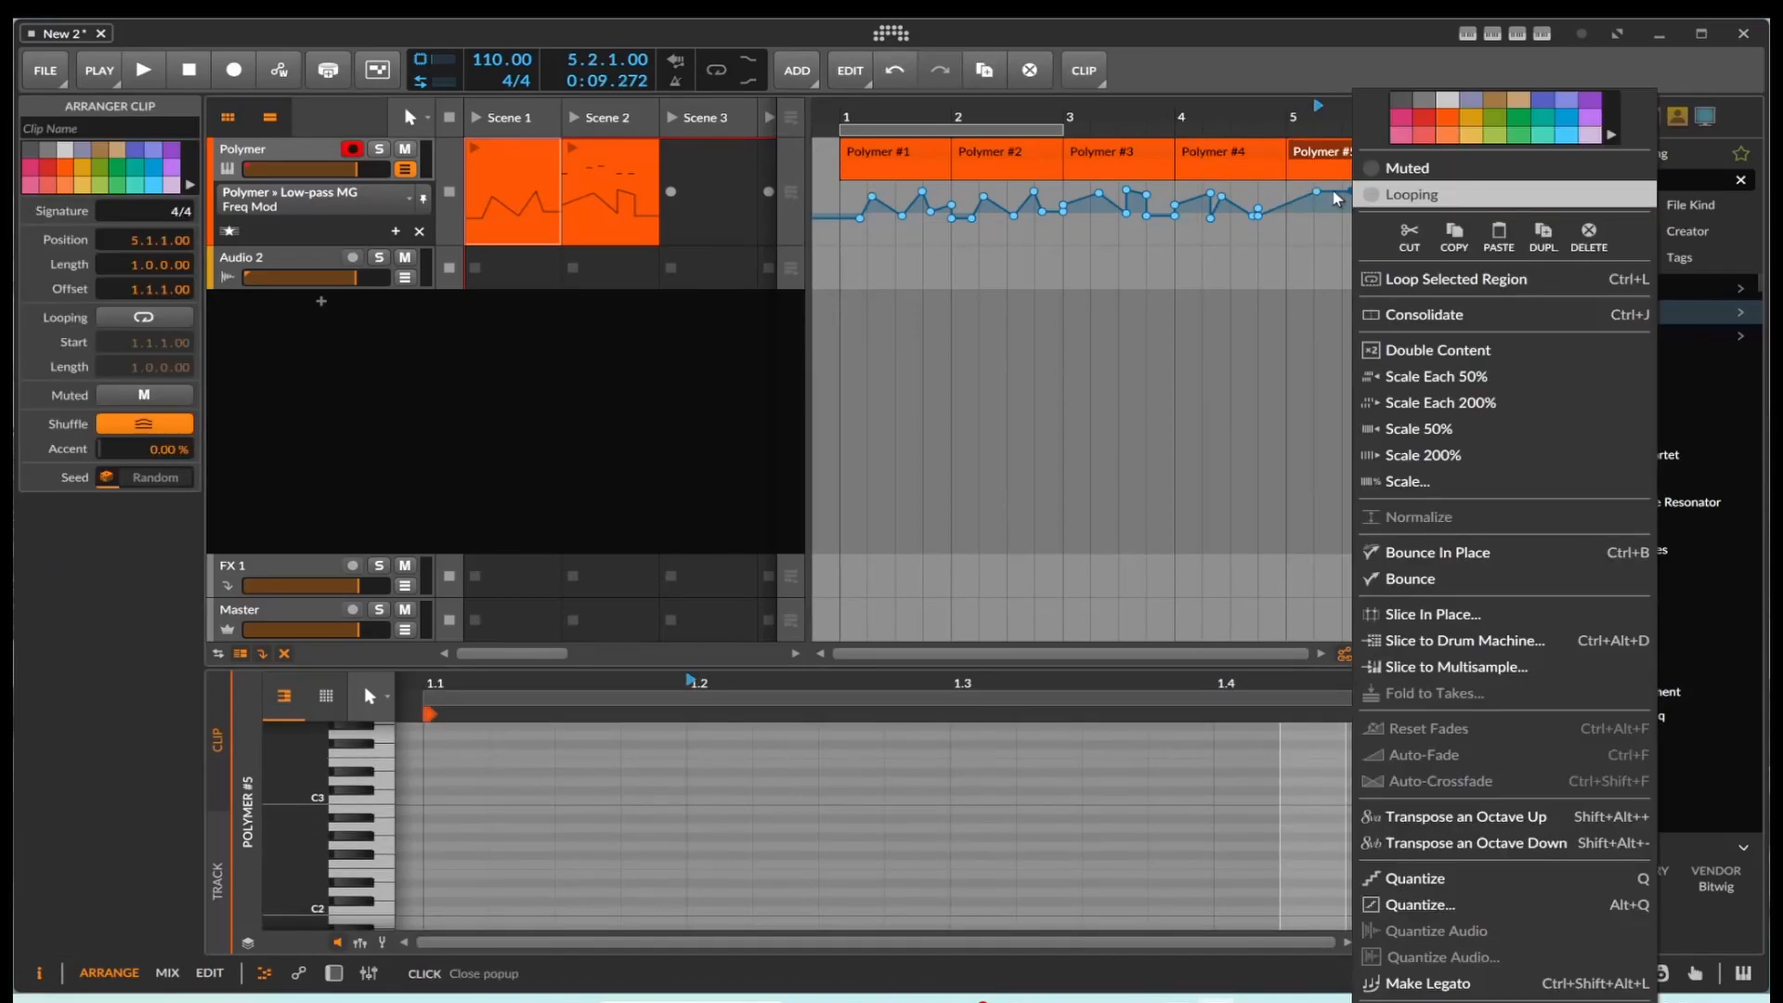
left_click(1499, 237)
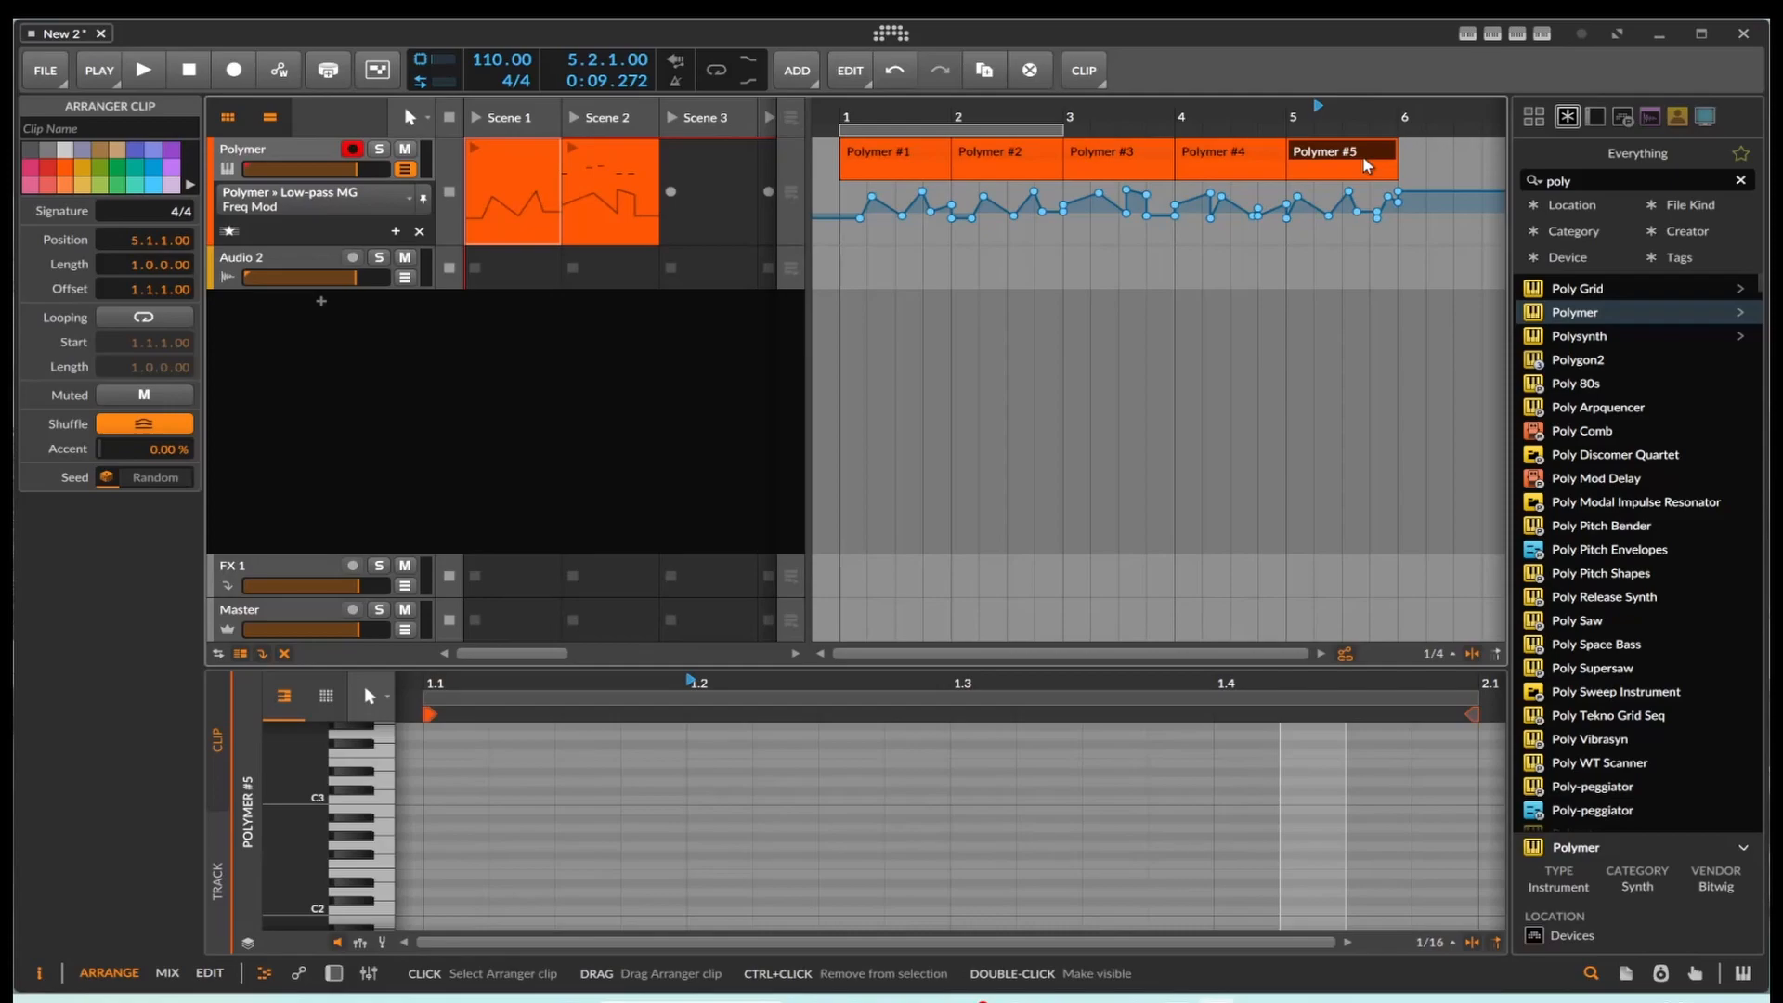
Step: Move the bar 5 clip to the Audio 2 track at position 1.4.1, and try moving the bar 4 clip to a new track
left_click_drag(1362, 158, 990, 249)
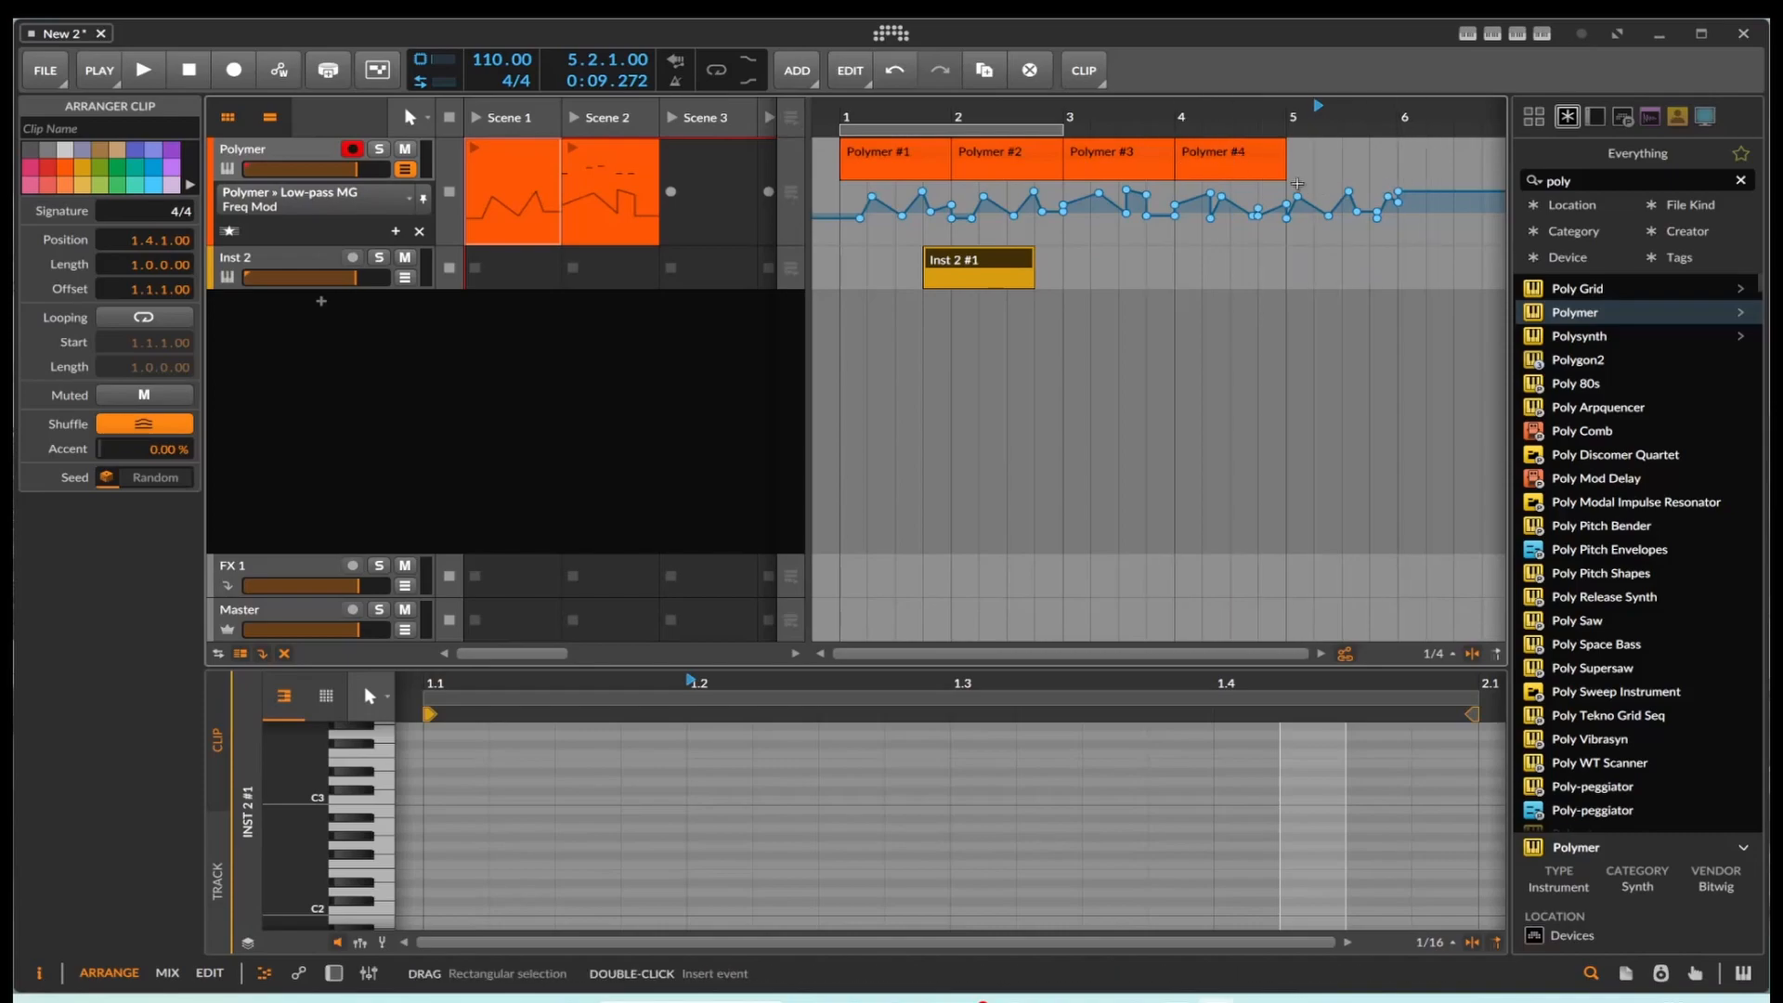
left_click(1233, 155)
left_click_drag(1232, 155, 1249, 244)
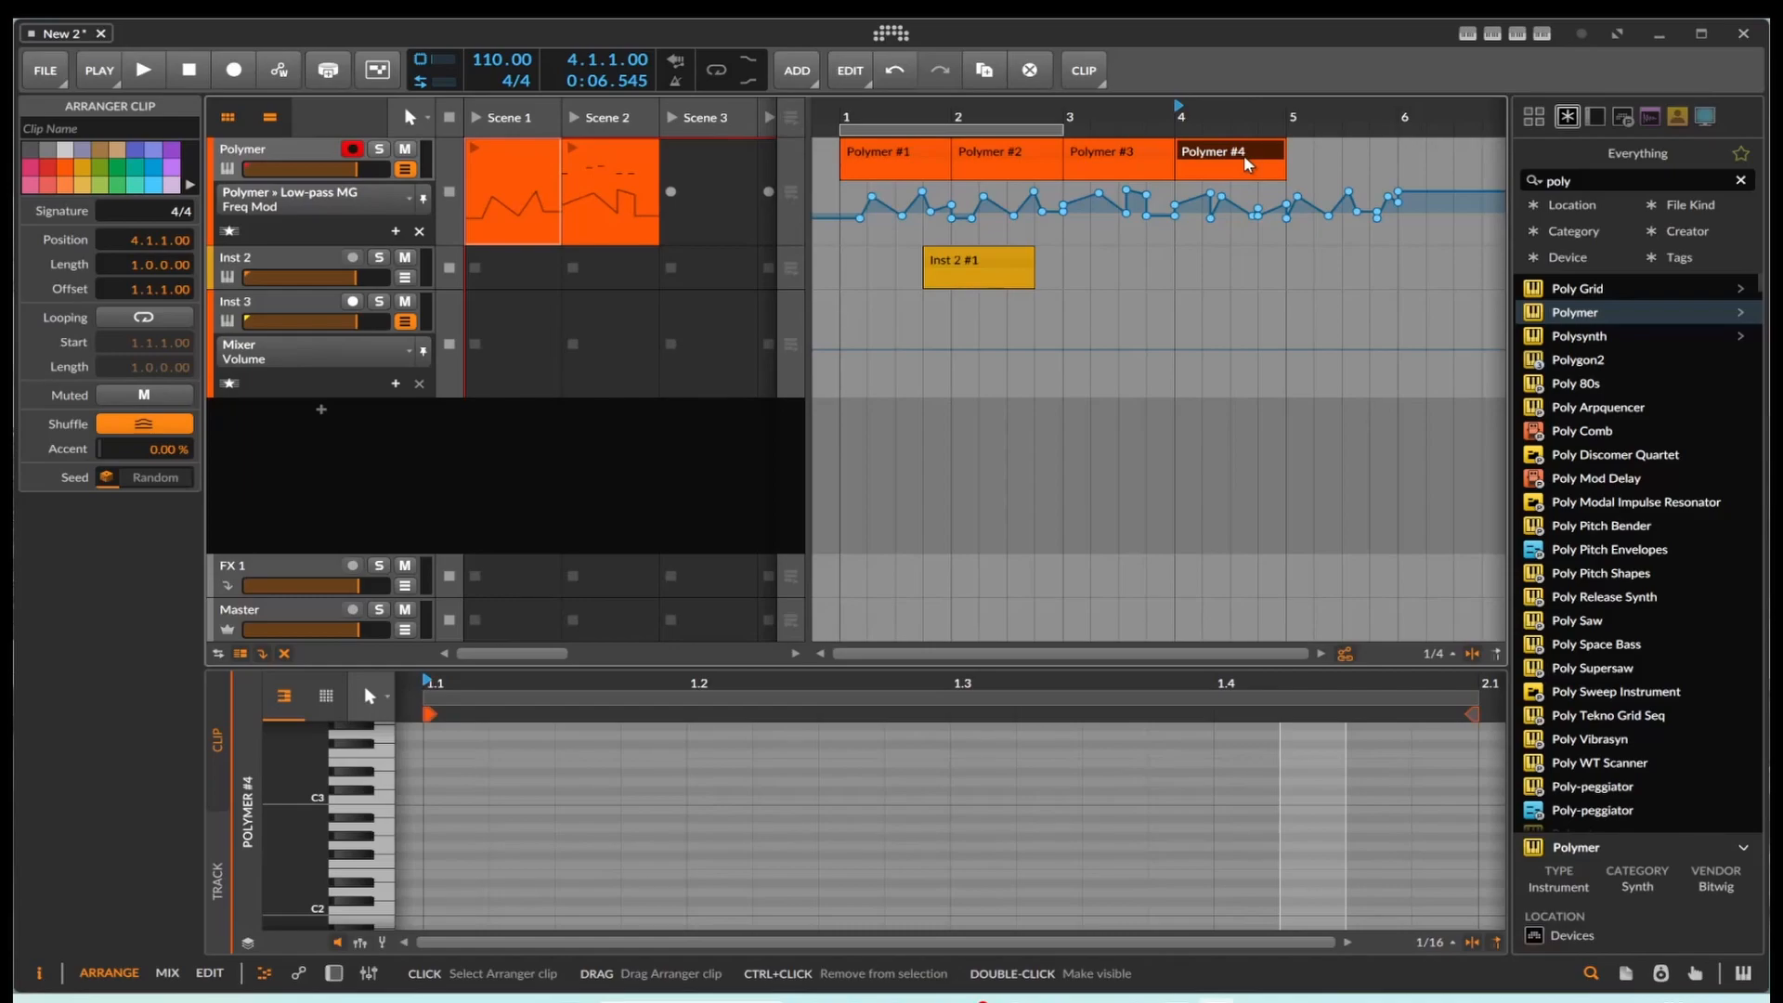
Step: Try deleting the bar 4 Polymer clip and moving it to the Inst 2 track at position 5.2.1, undoing each change
key("Delete")
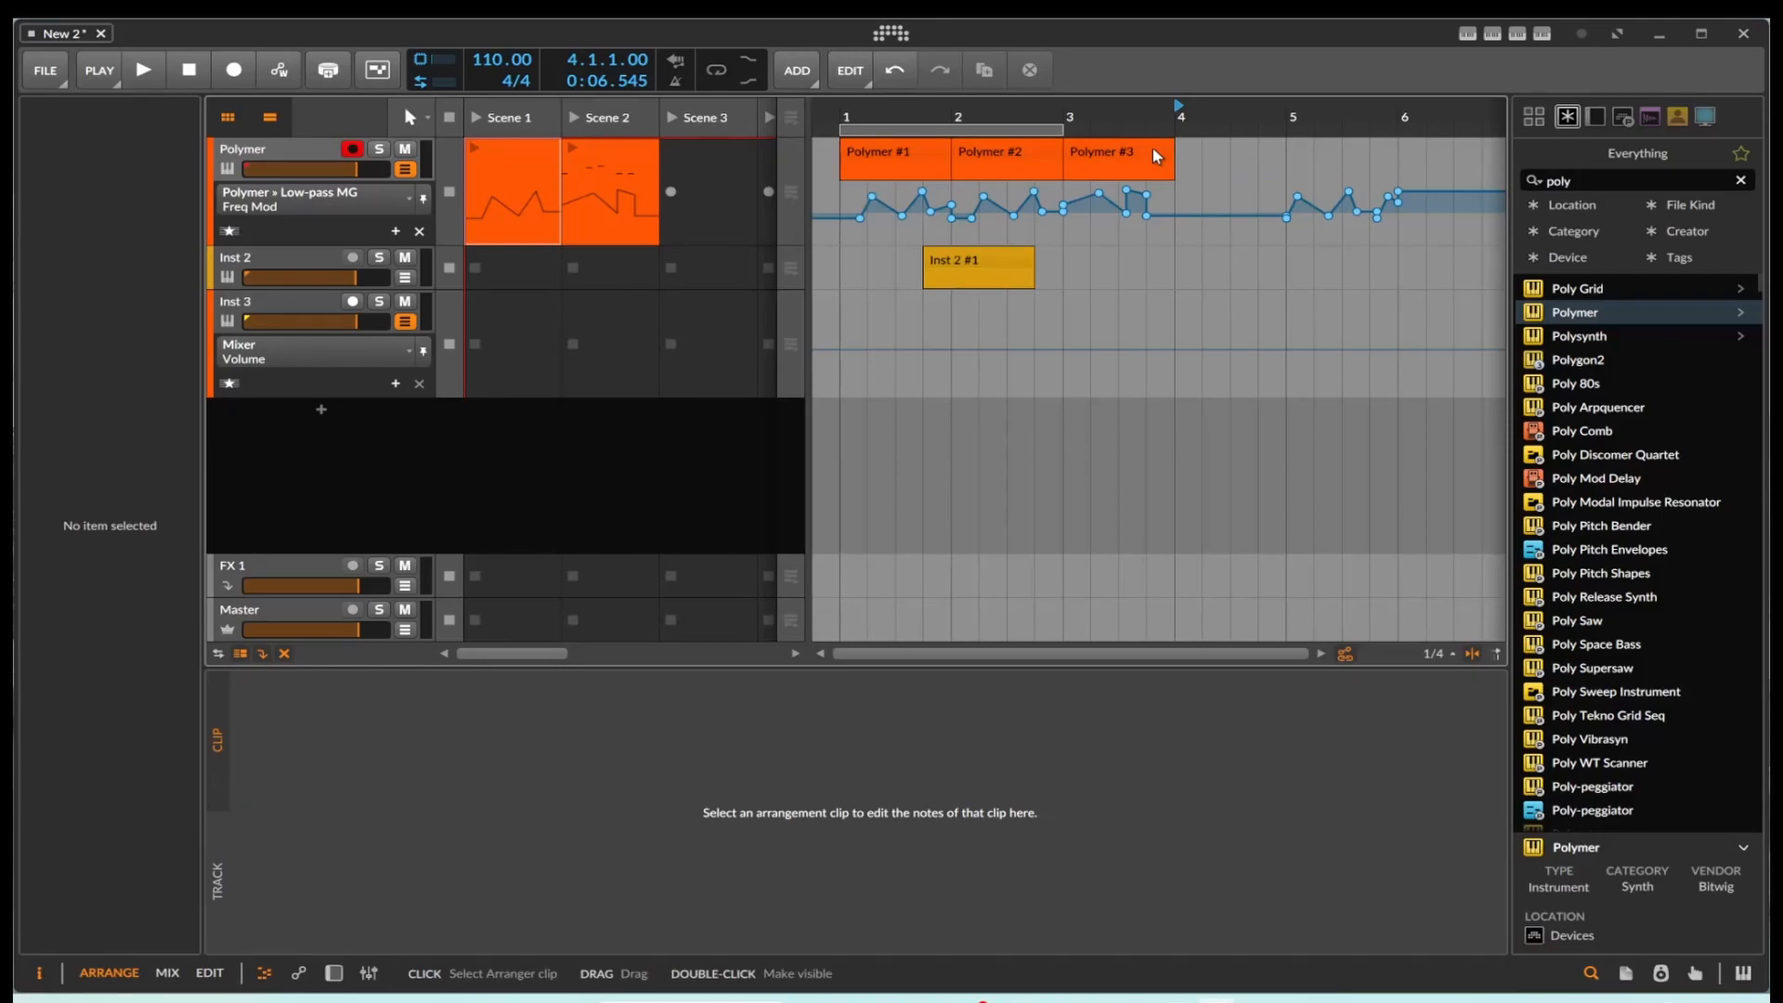
key("ctrl+z")
left_click_drag(1245, 167, 1359, 266)
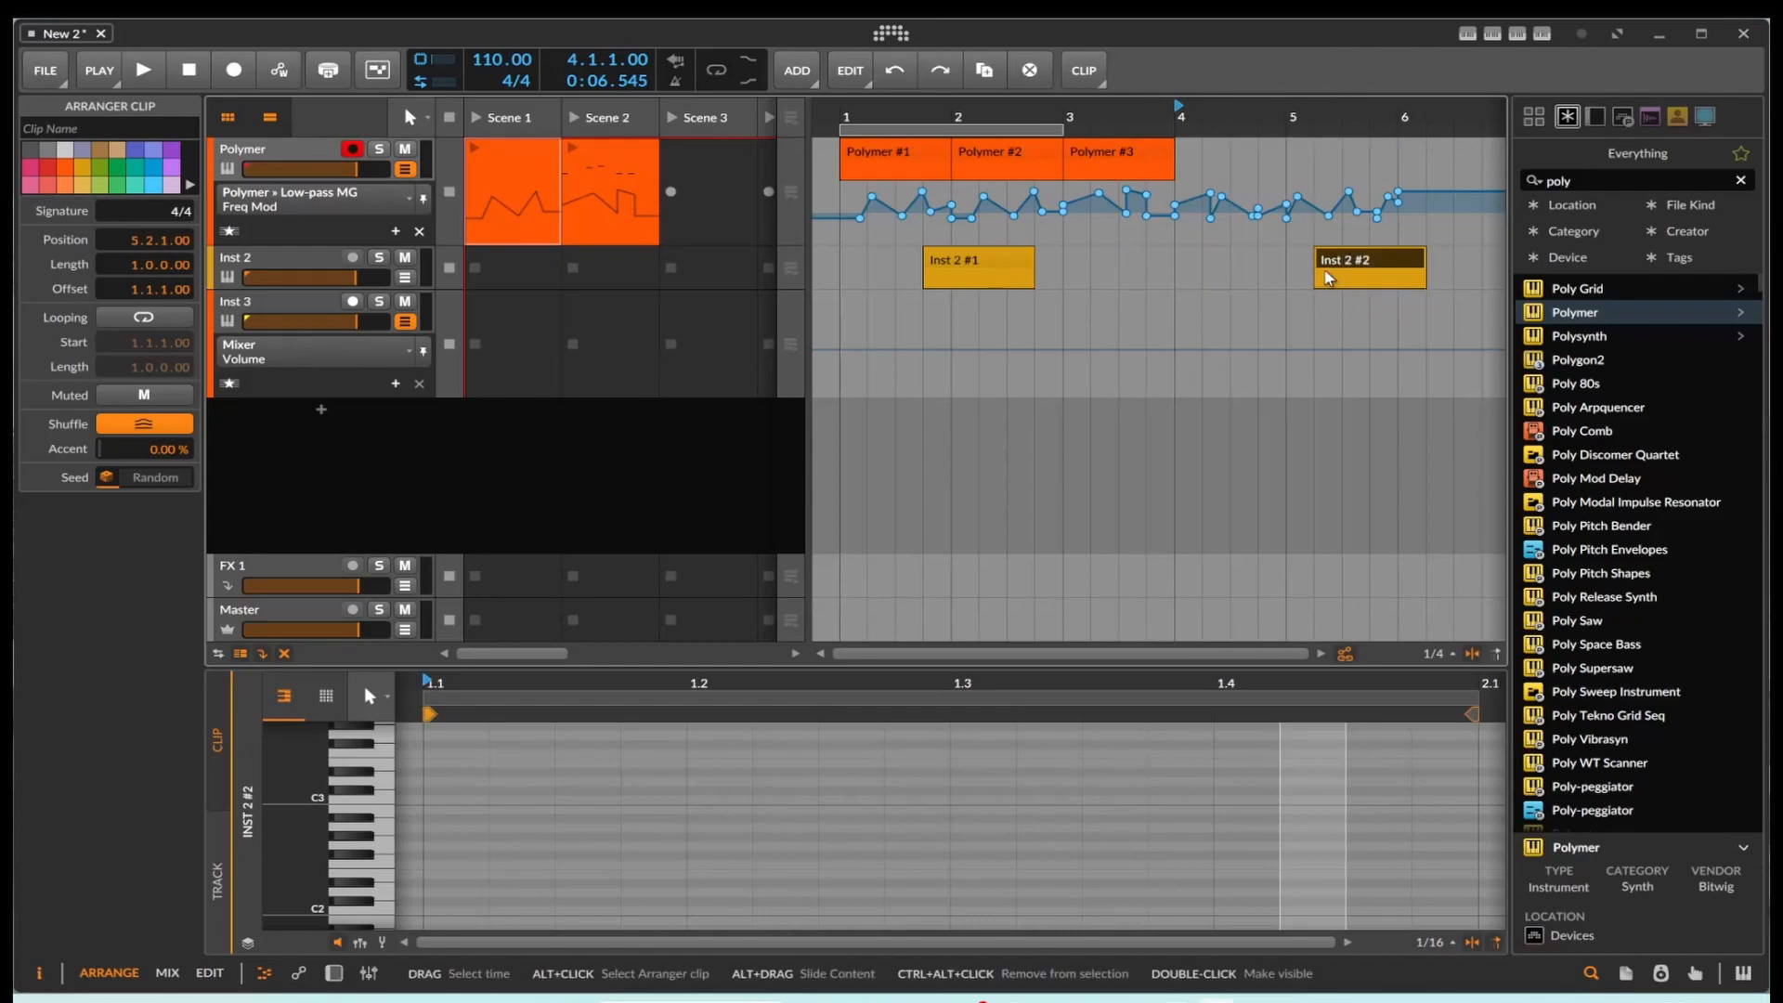
key("ctrl+z")
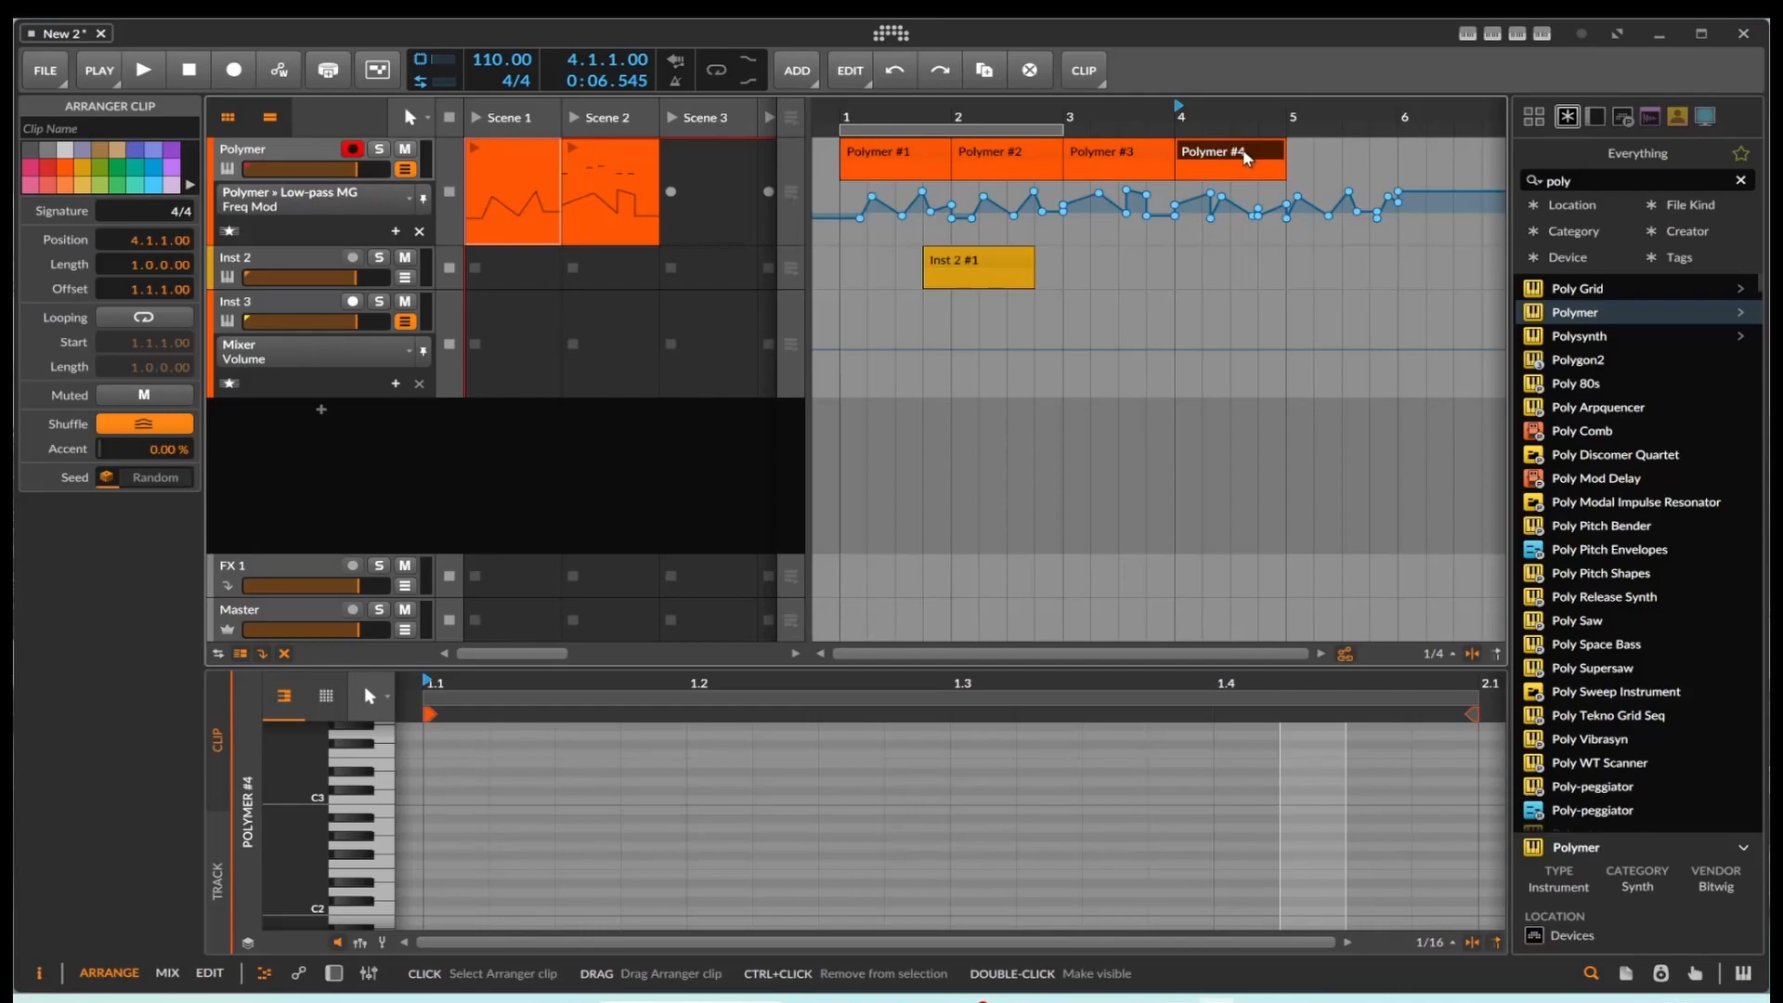
key("Delete")
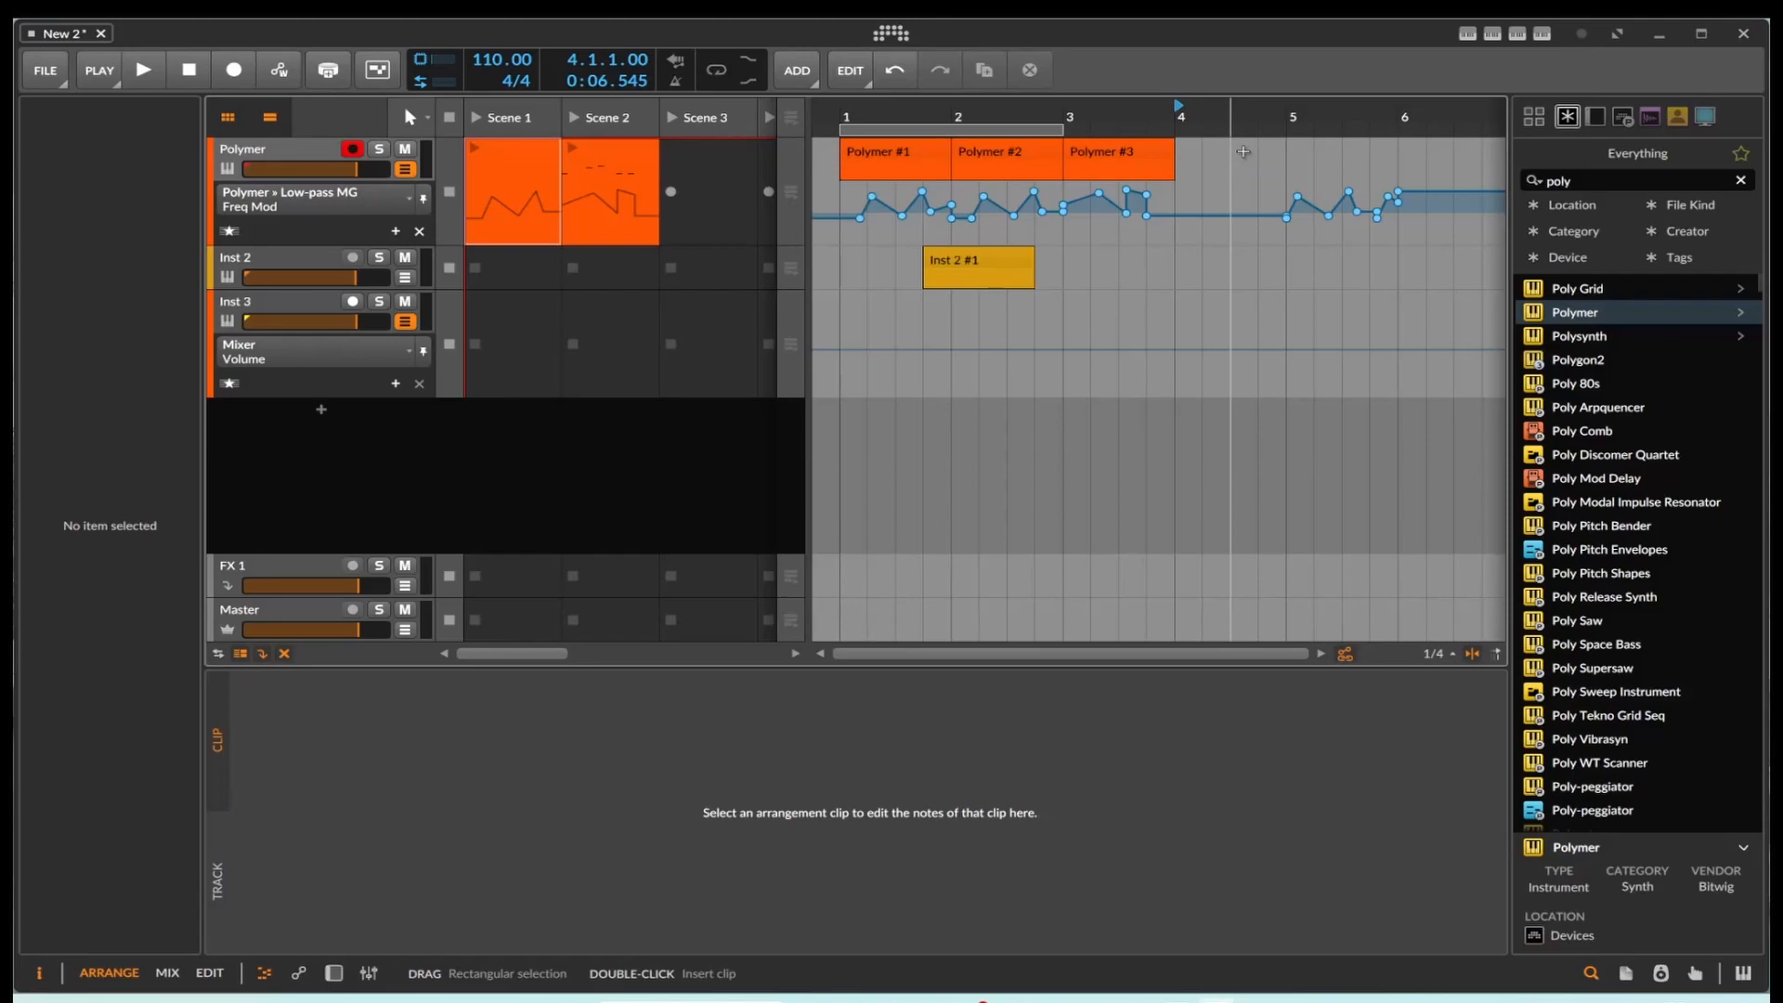
key("ctrl+z")
left_click_drag(1248, 158, 1205, 163)
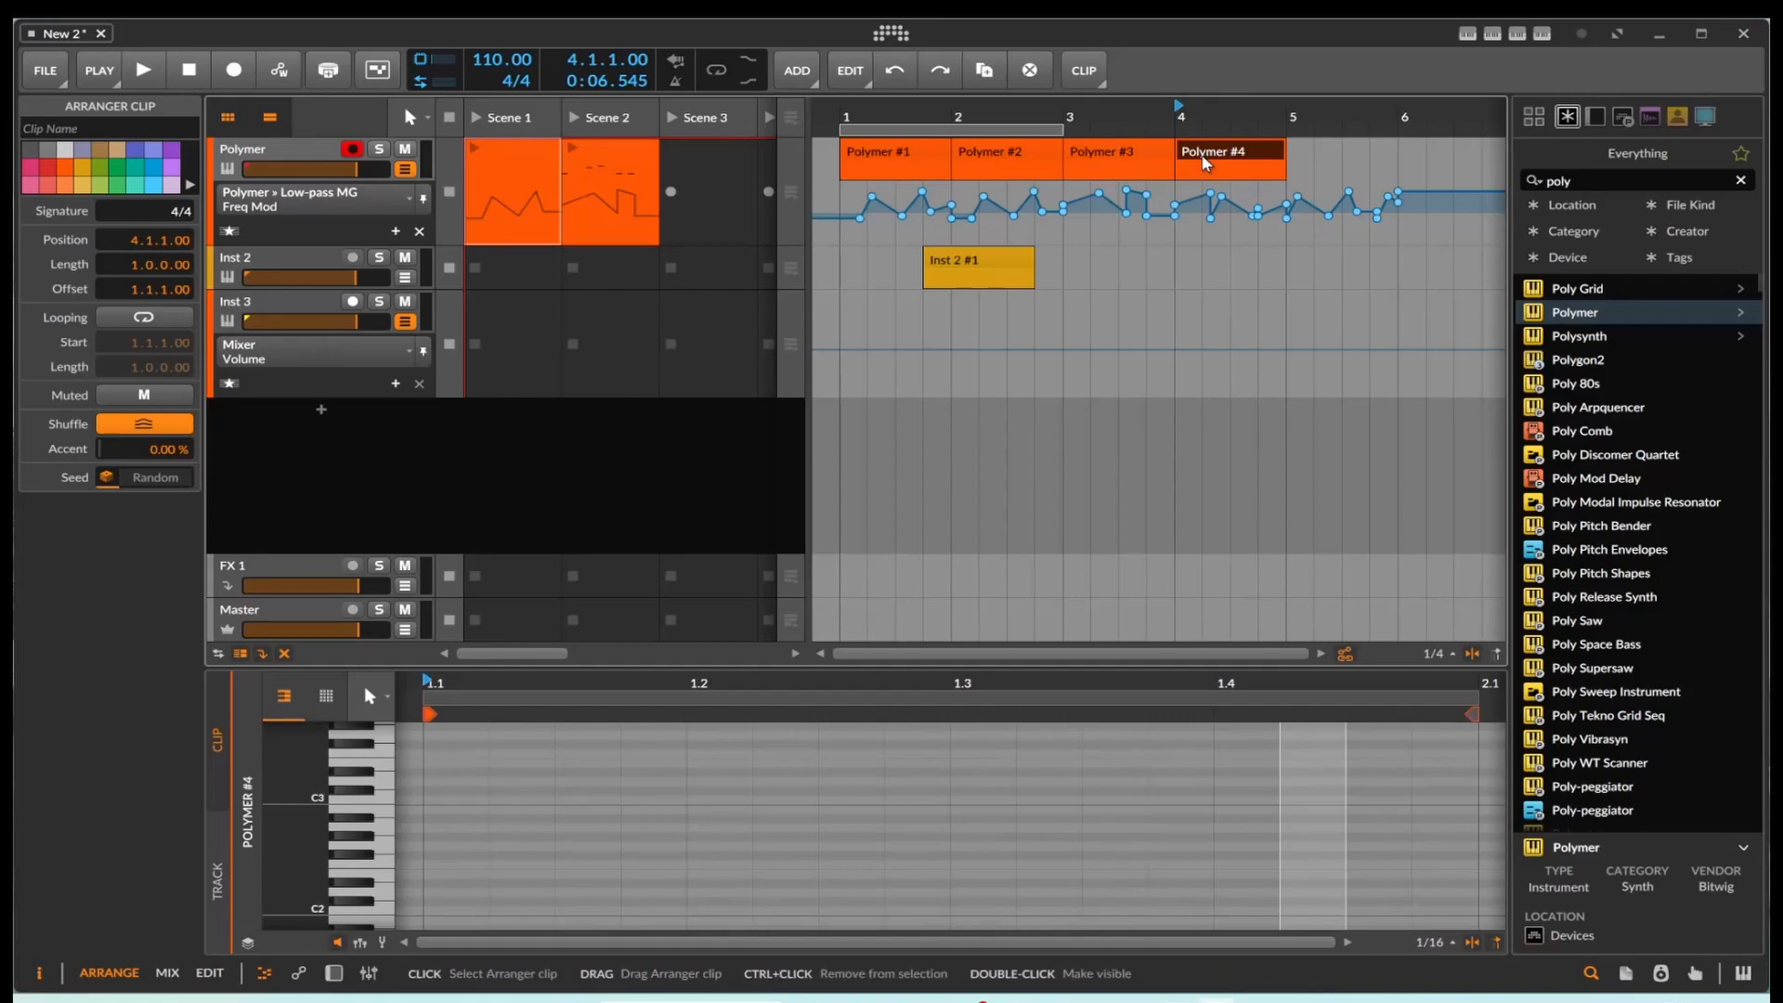
right_click(1204, 161)
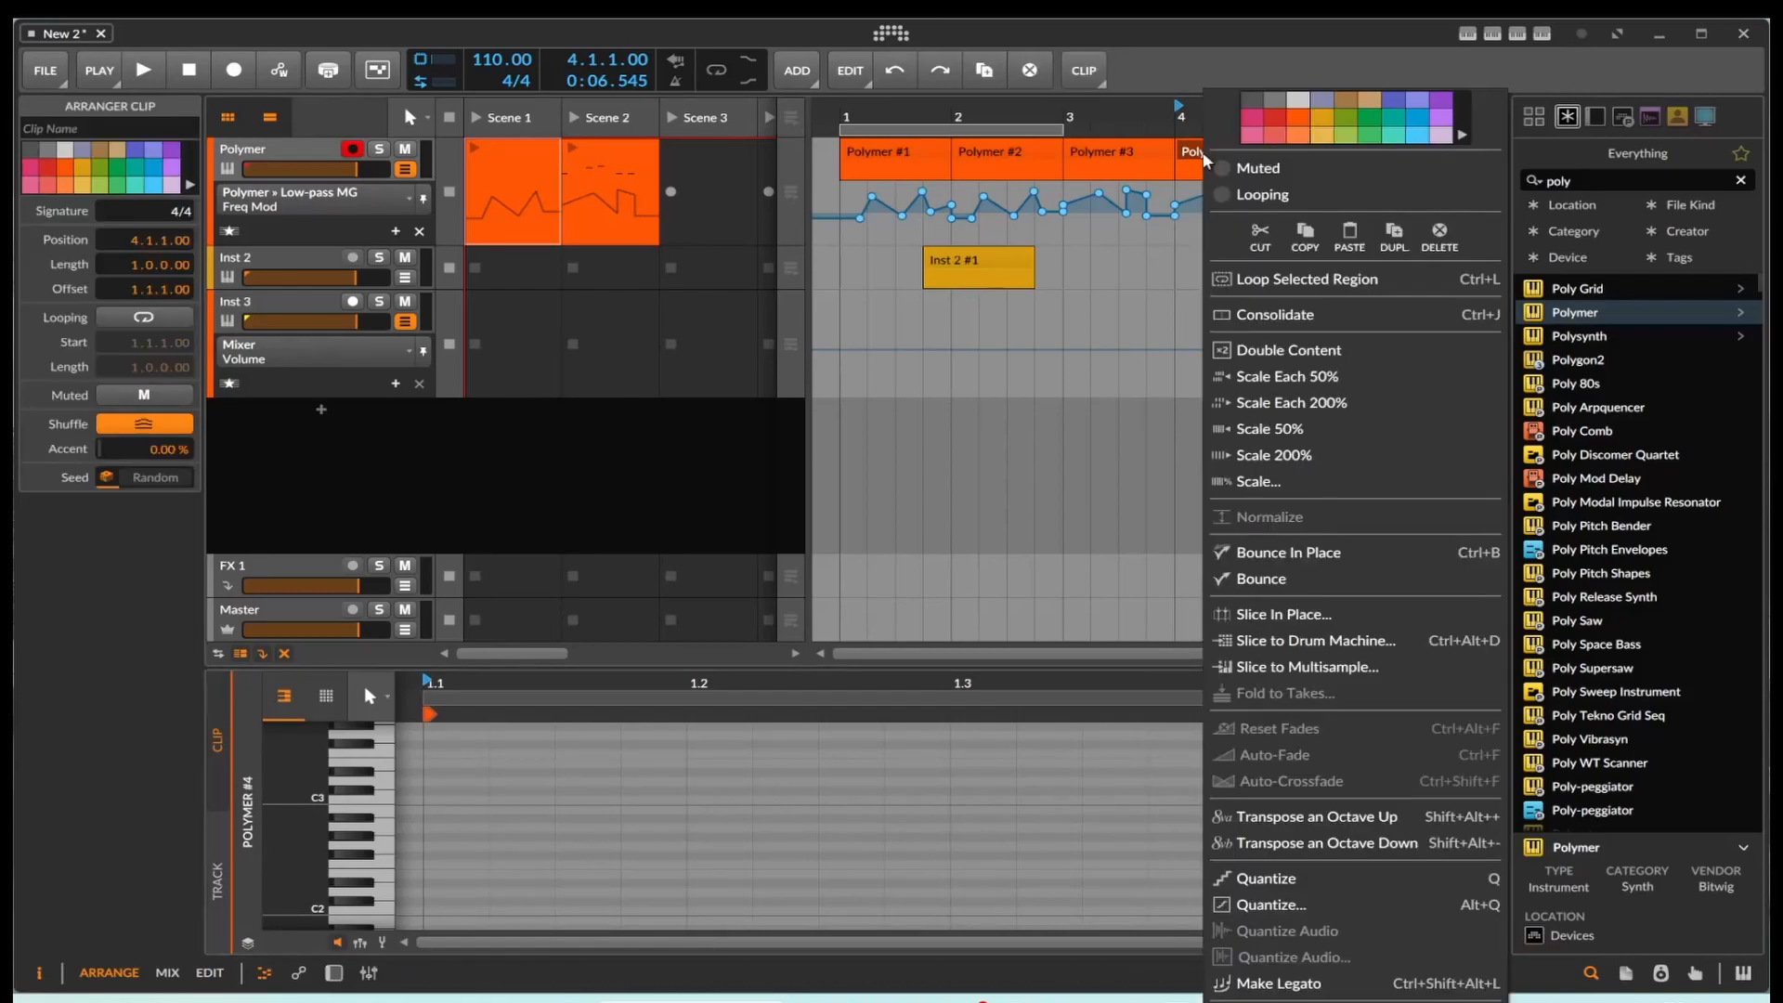
left_click(1155, 342)
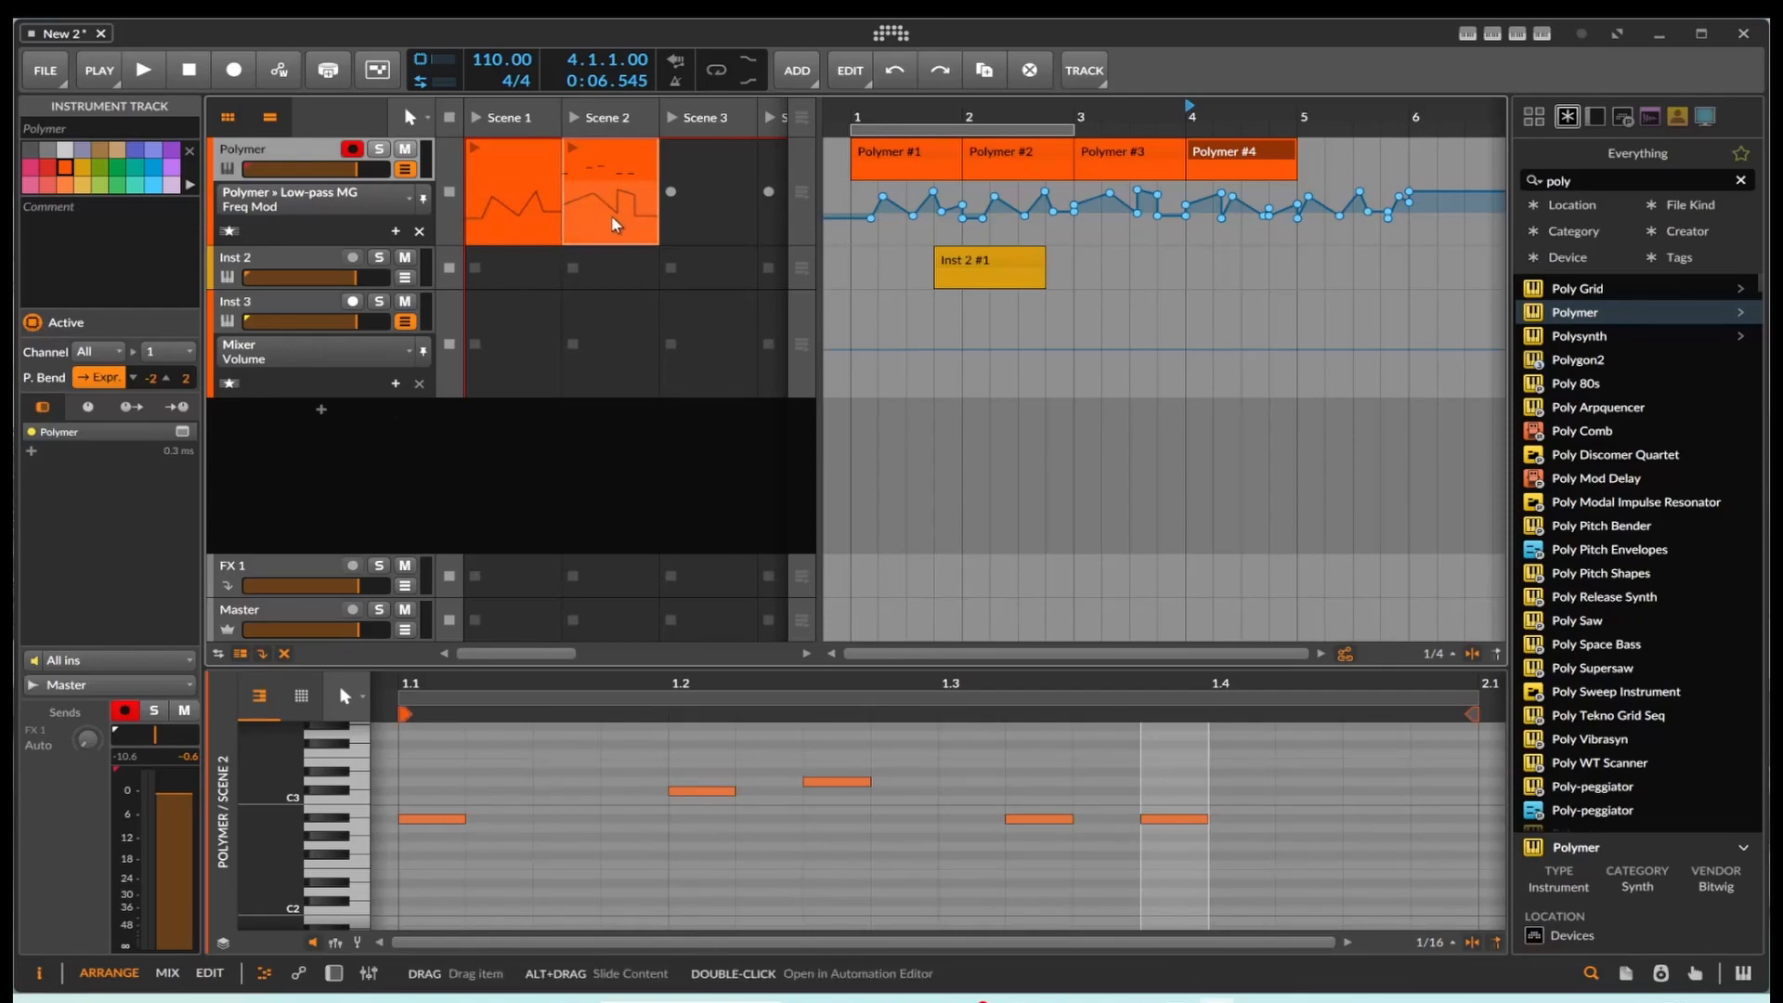
Step: Show the Polymer device and lower its low-pass filter cutoff frequency to 574 Hz
left_click(405, 206)
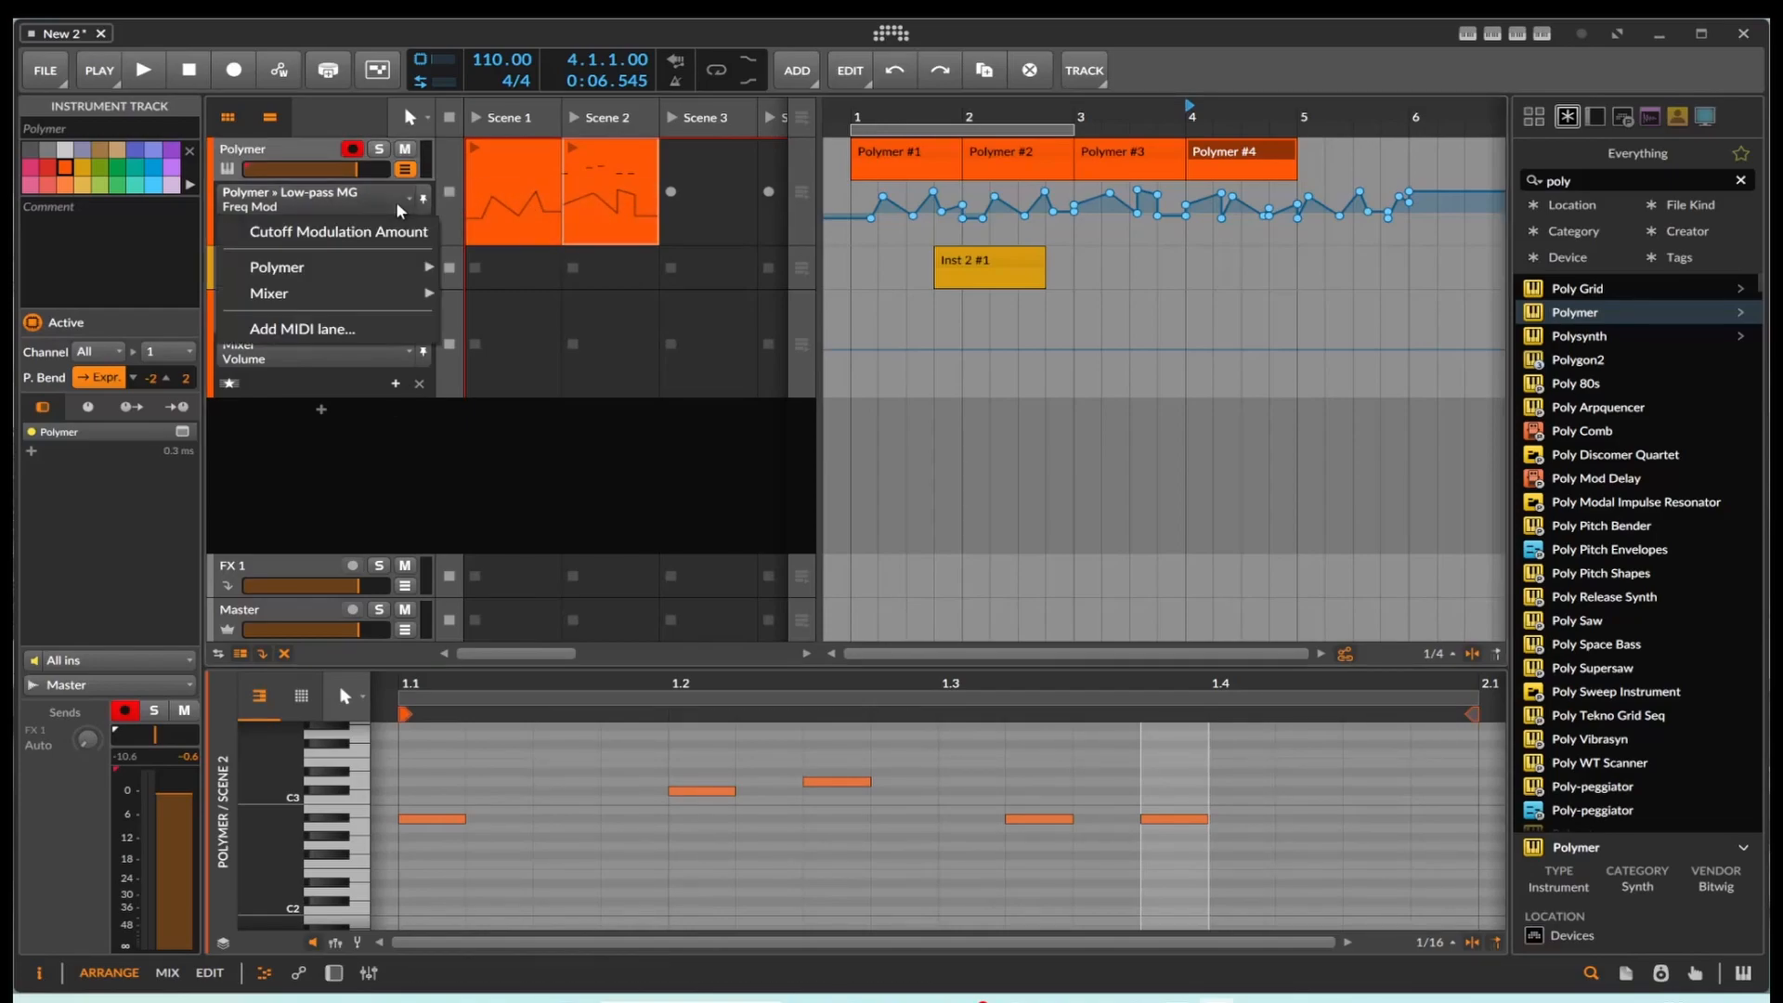
key("d")
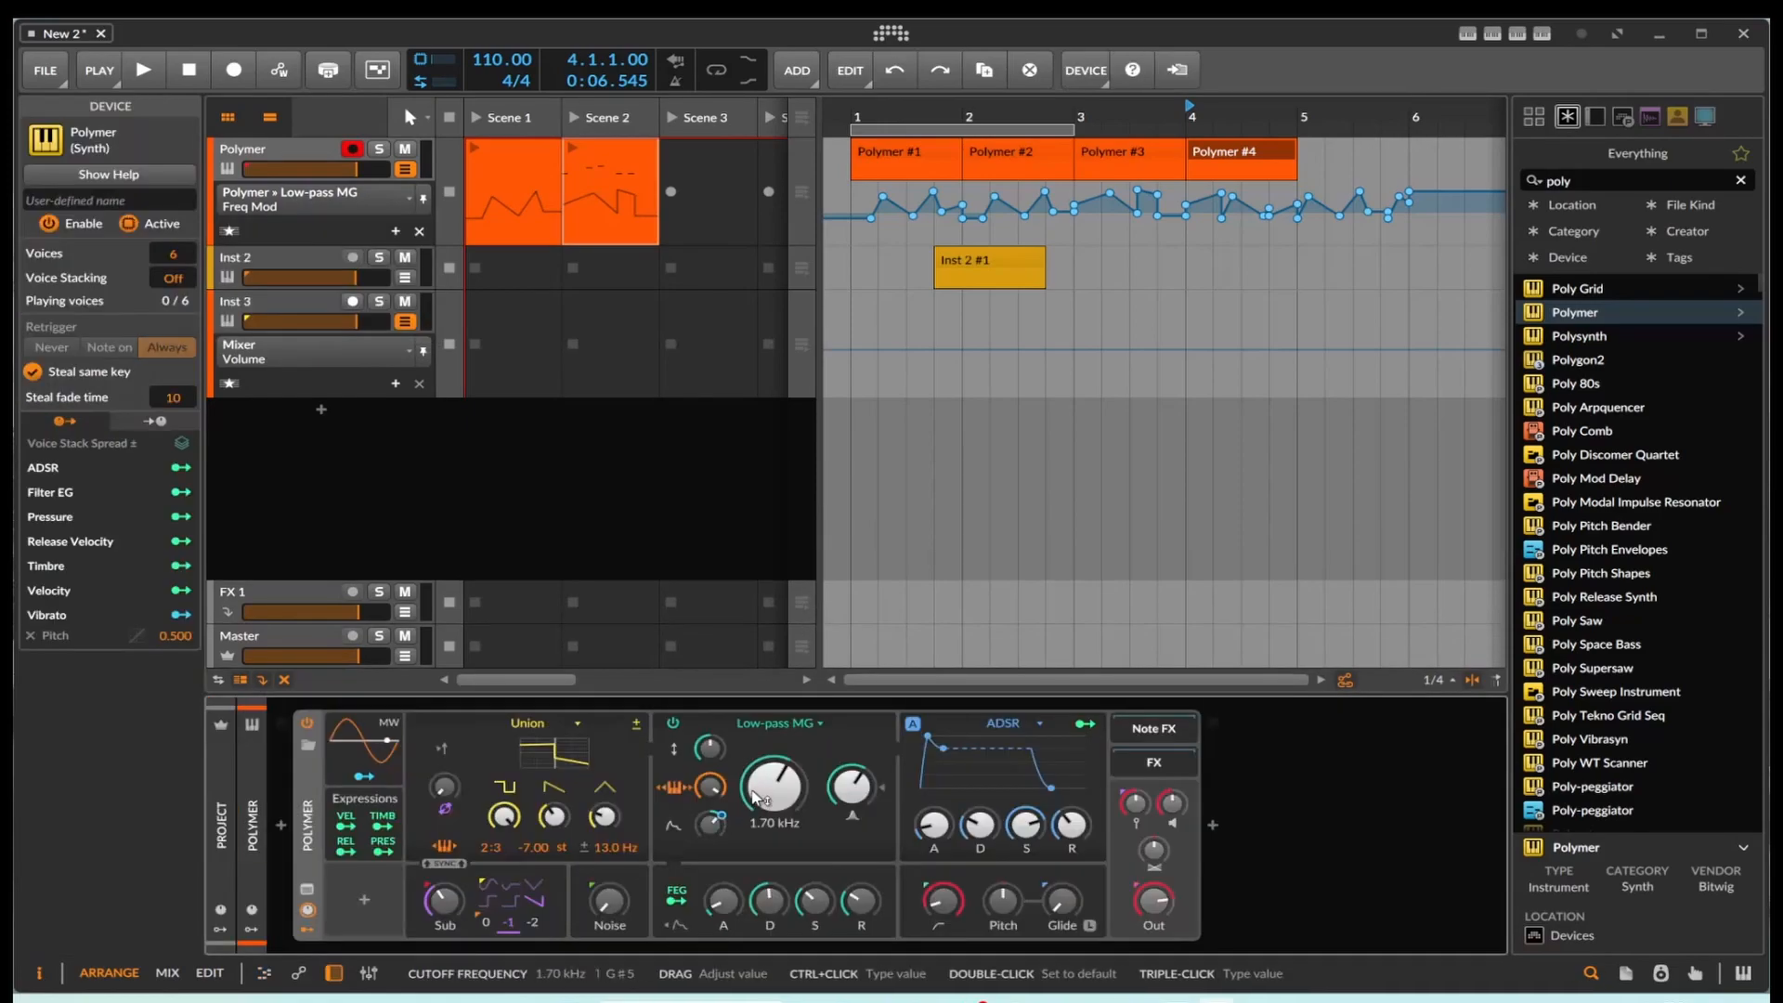
left_click(765, 797)
left_click_drag(764, 797, 764, 821)
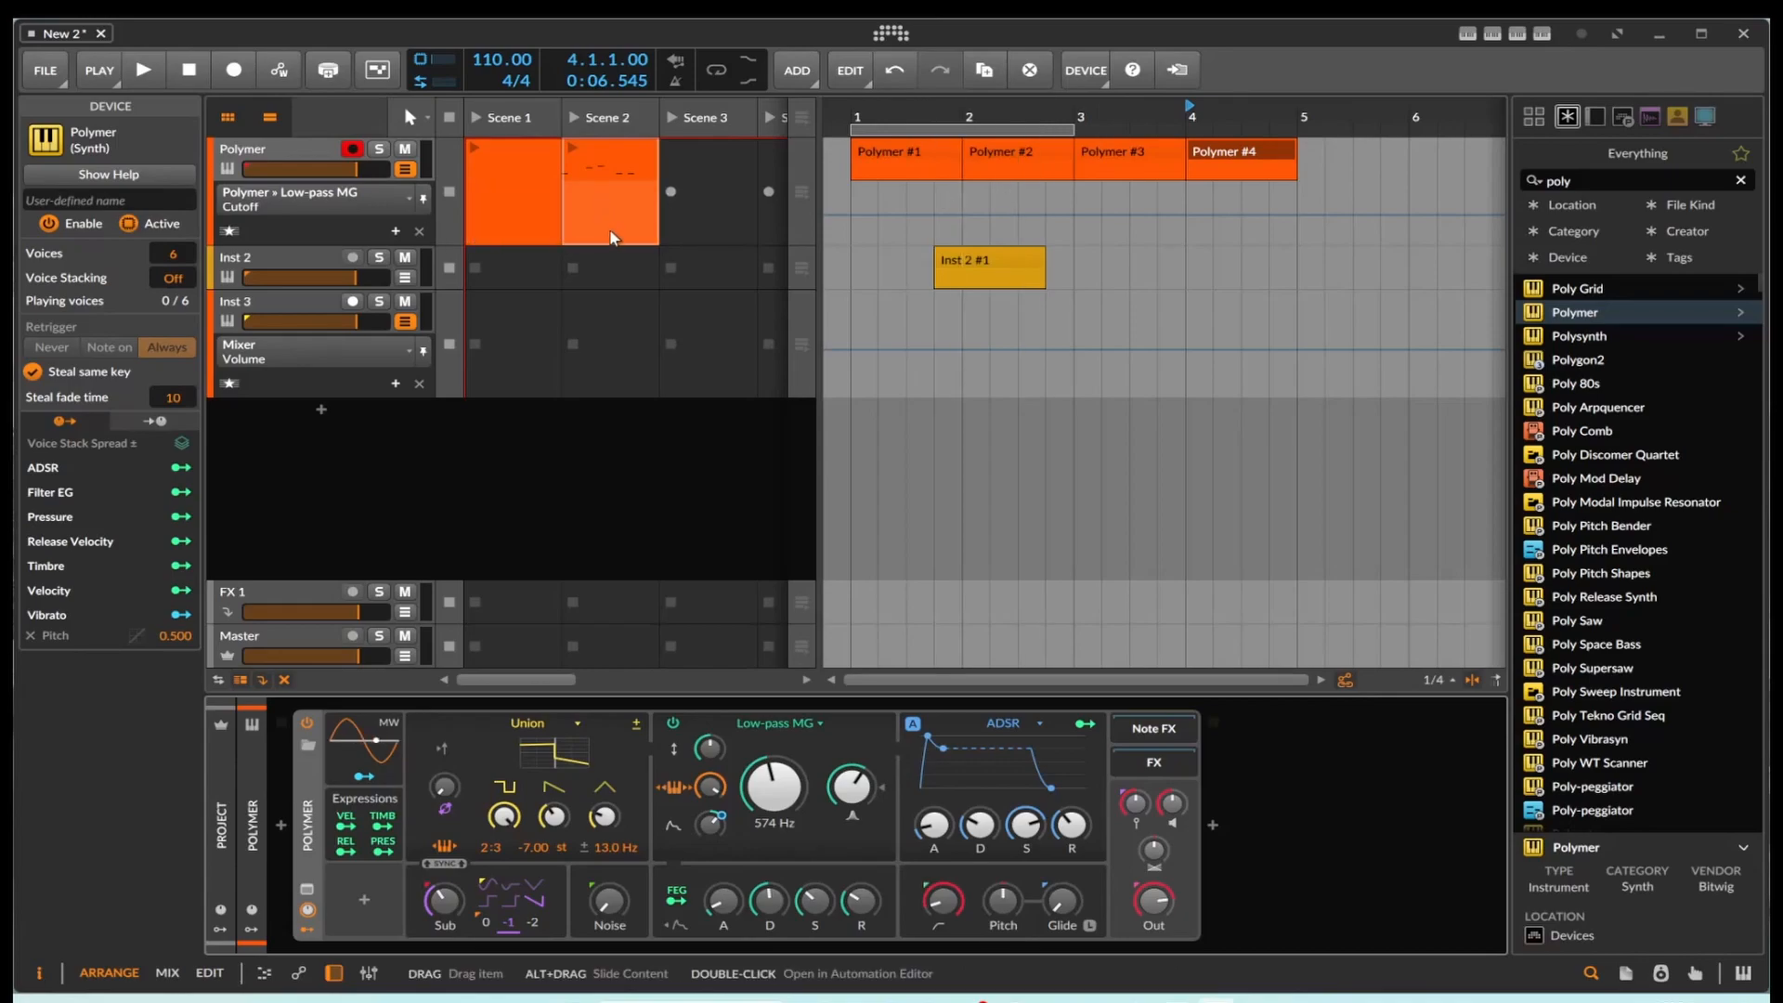
Step: Add a dedicated automation lane for the low-pass Cutoff Frequency on the Polymer track
left_click(406, 200)
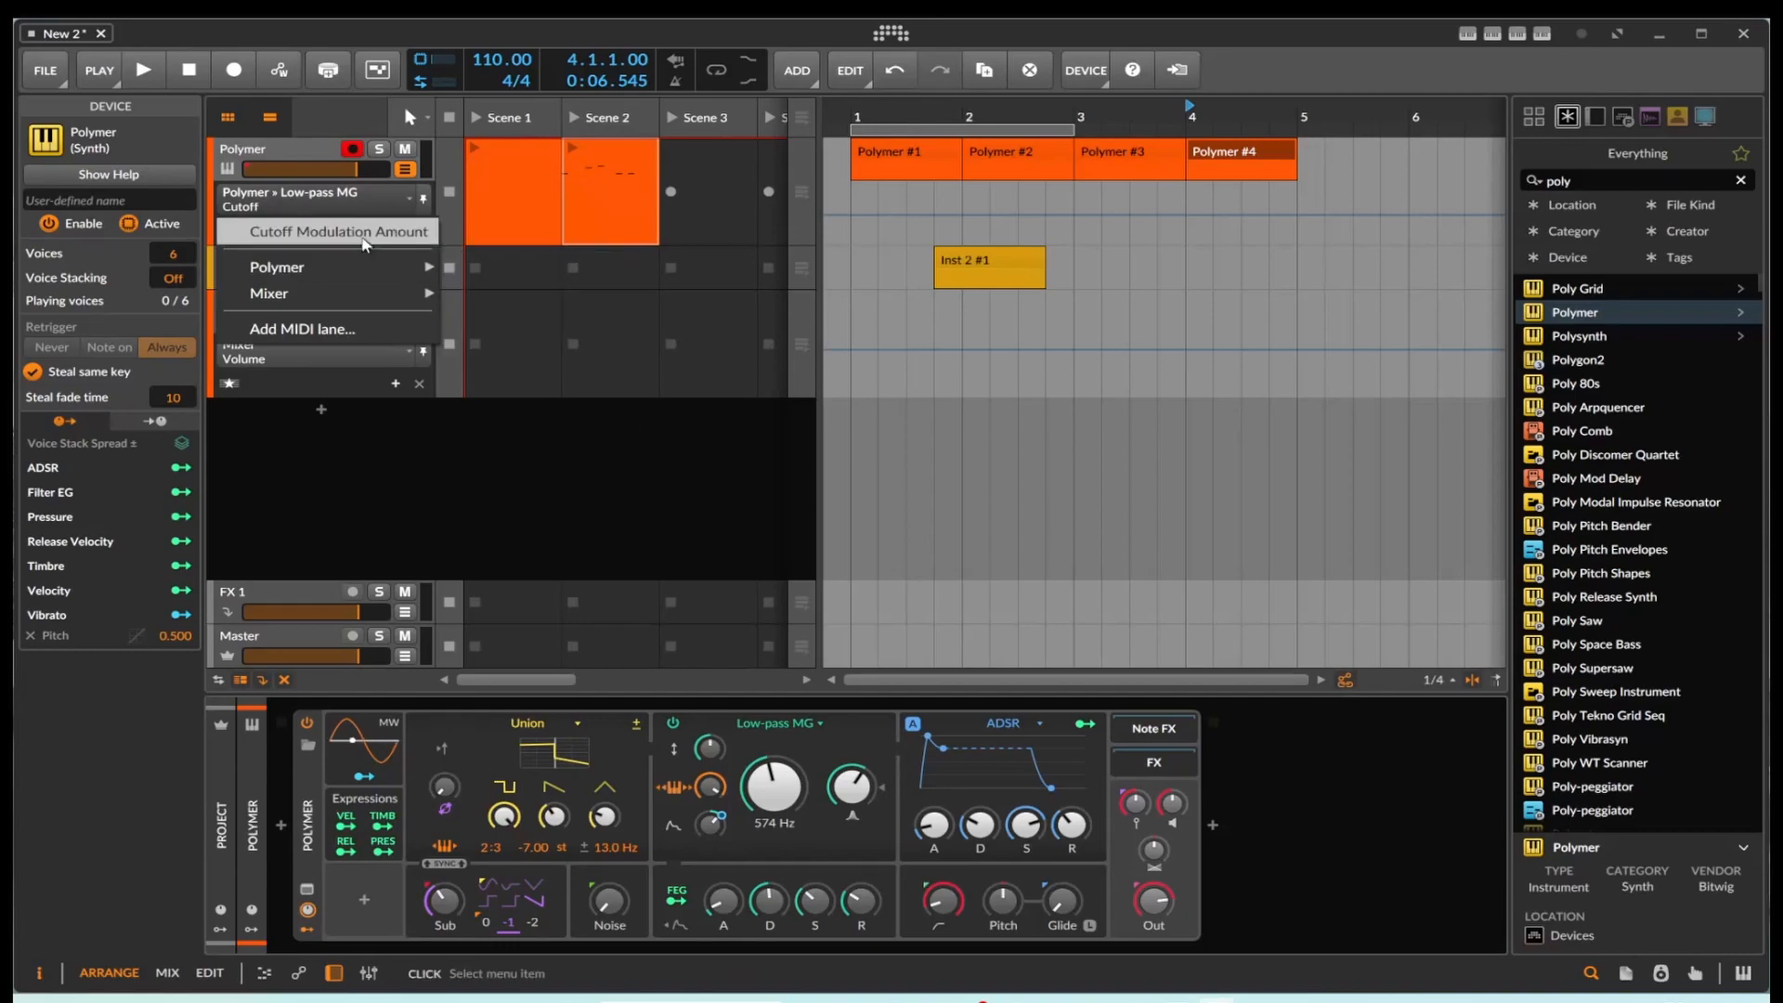
left_click(321, 244)
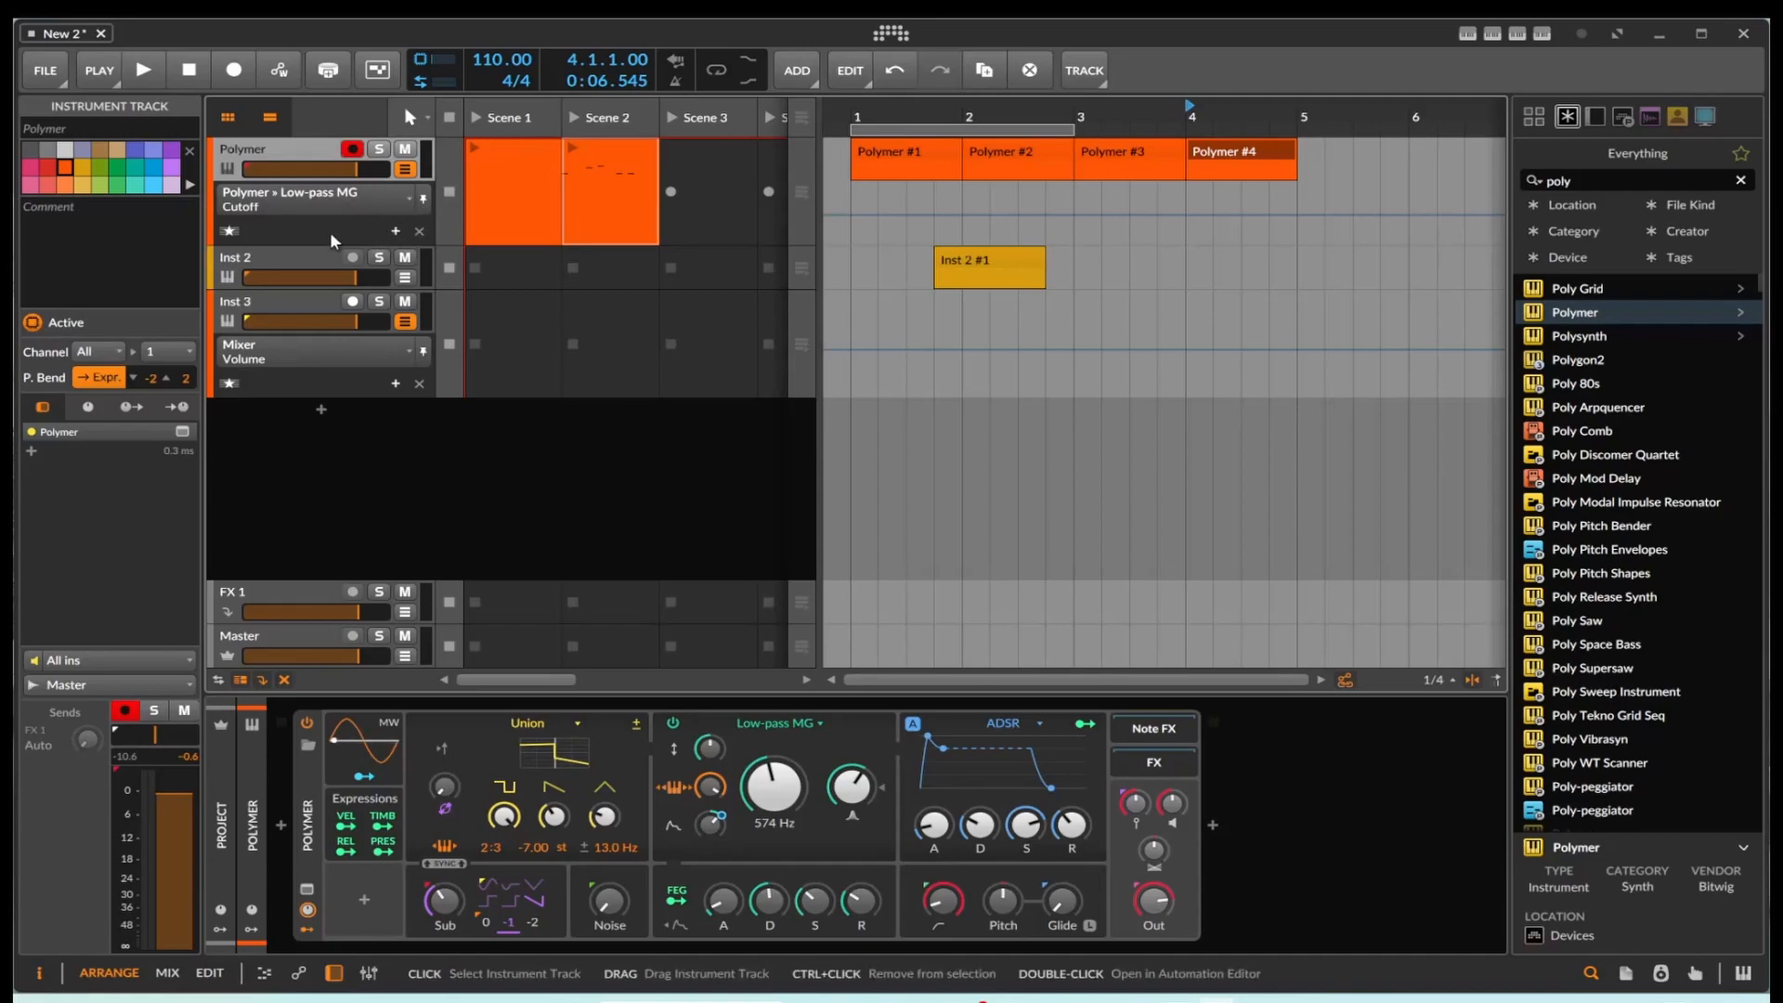
left_click(395, 230)
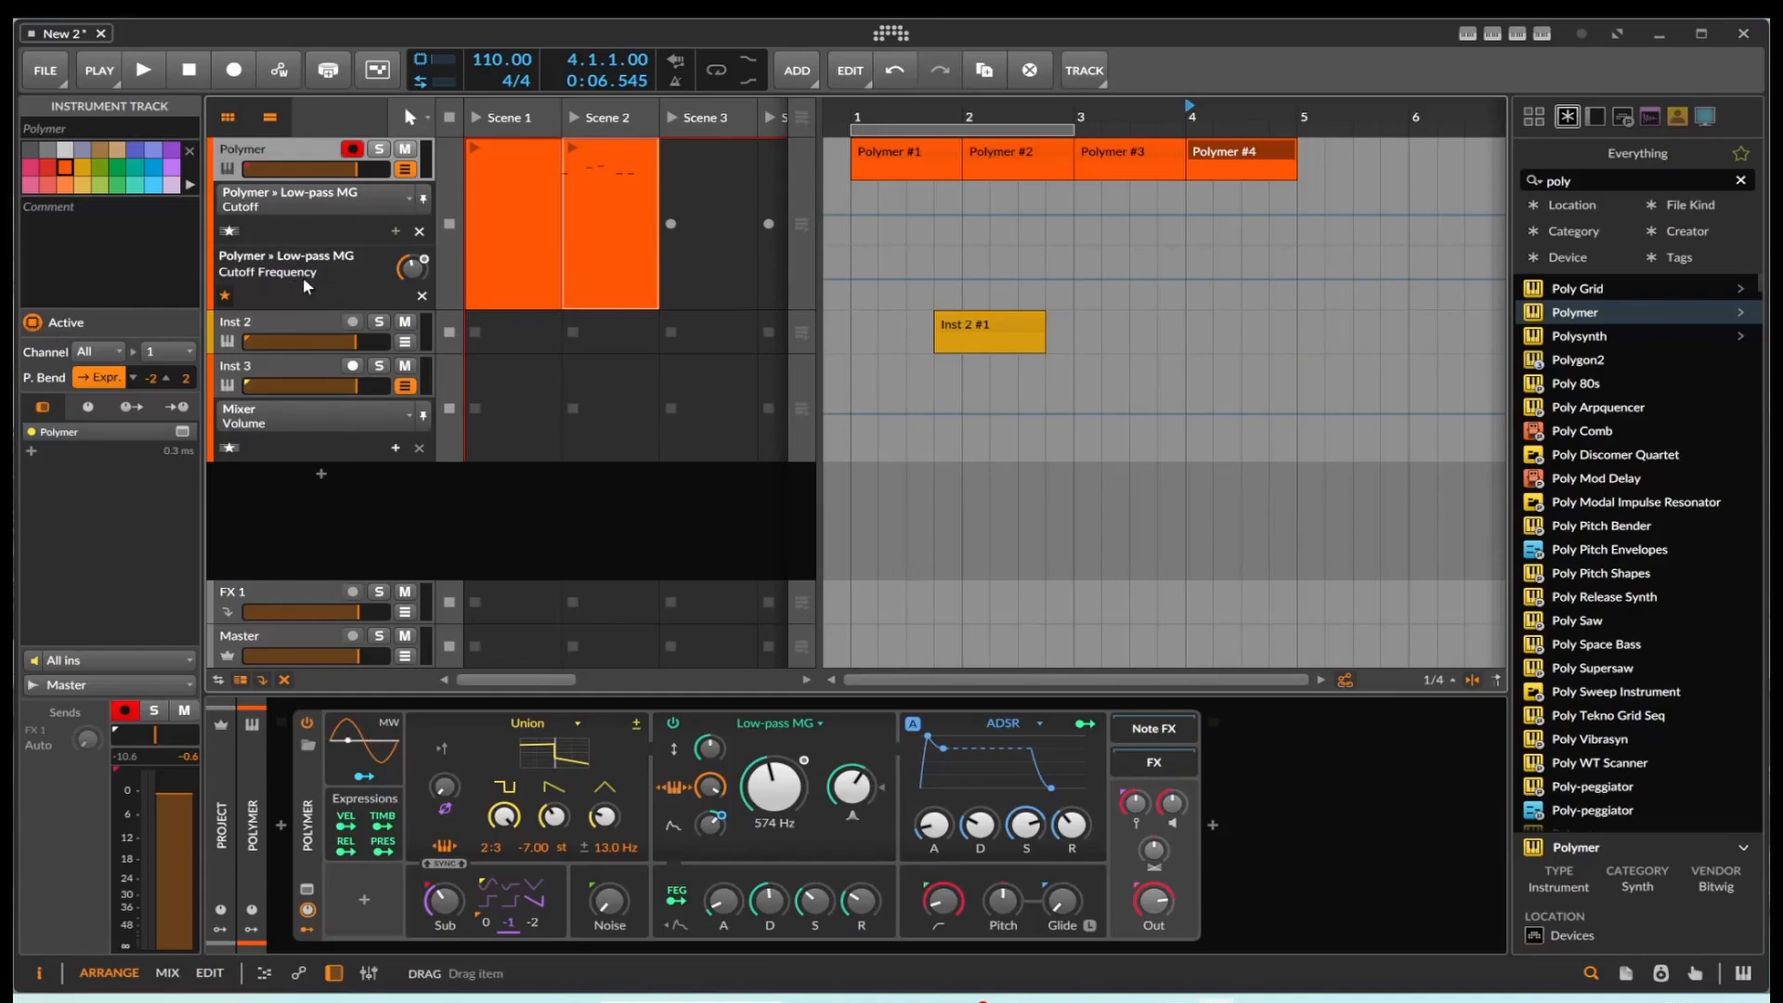
Step: Lock the Polymer track's first automation lane to Freq Mod and add a dedicated Cutoff Modulation Amount lane
left_click(378, 195)
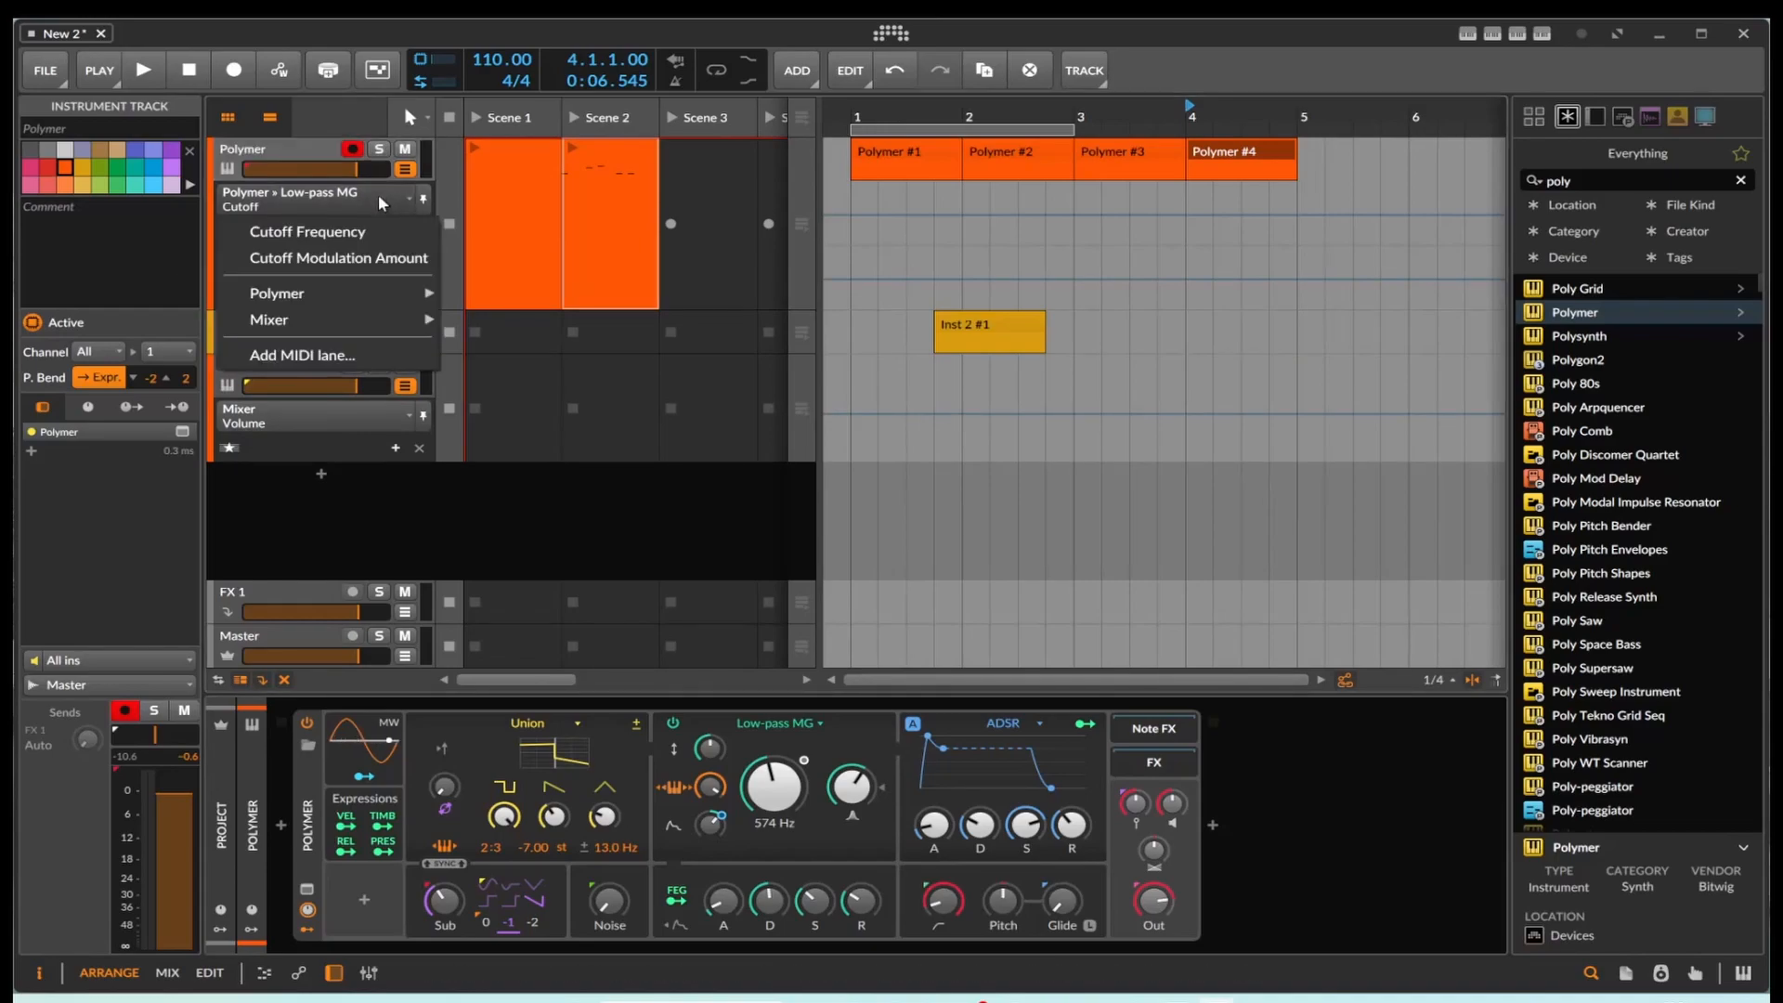
left_click(711, 788)
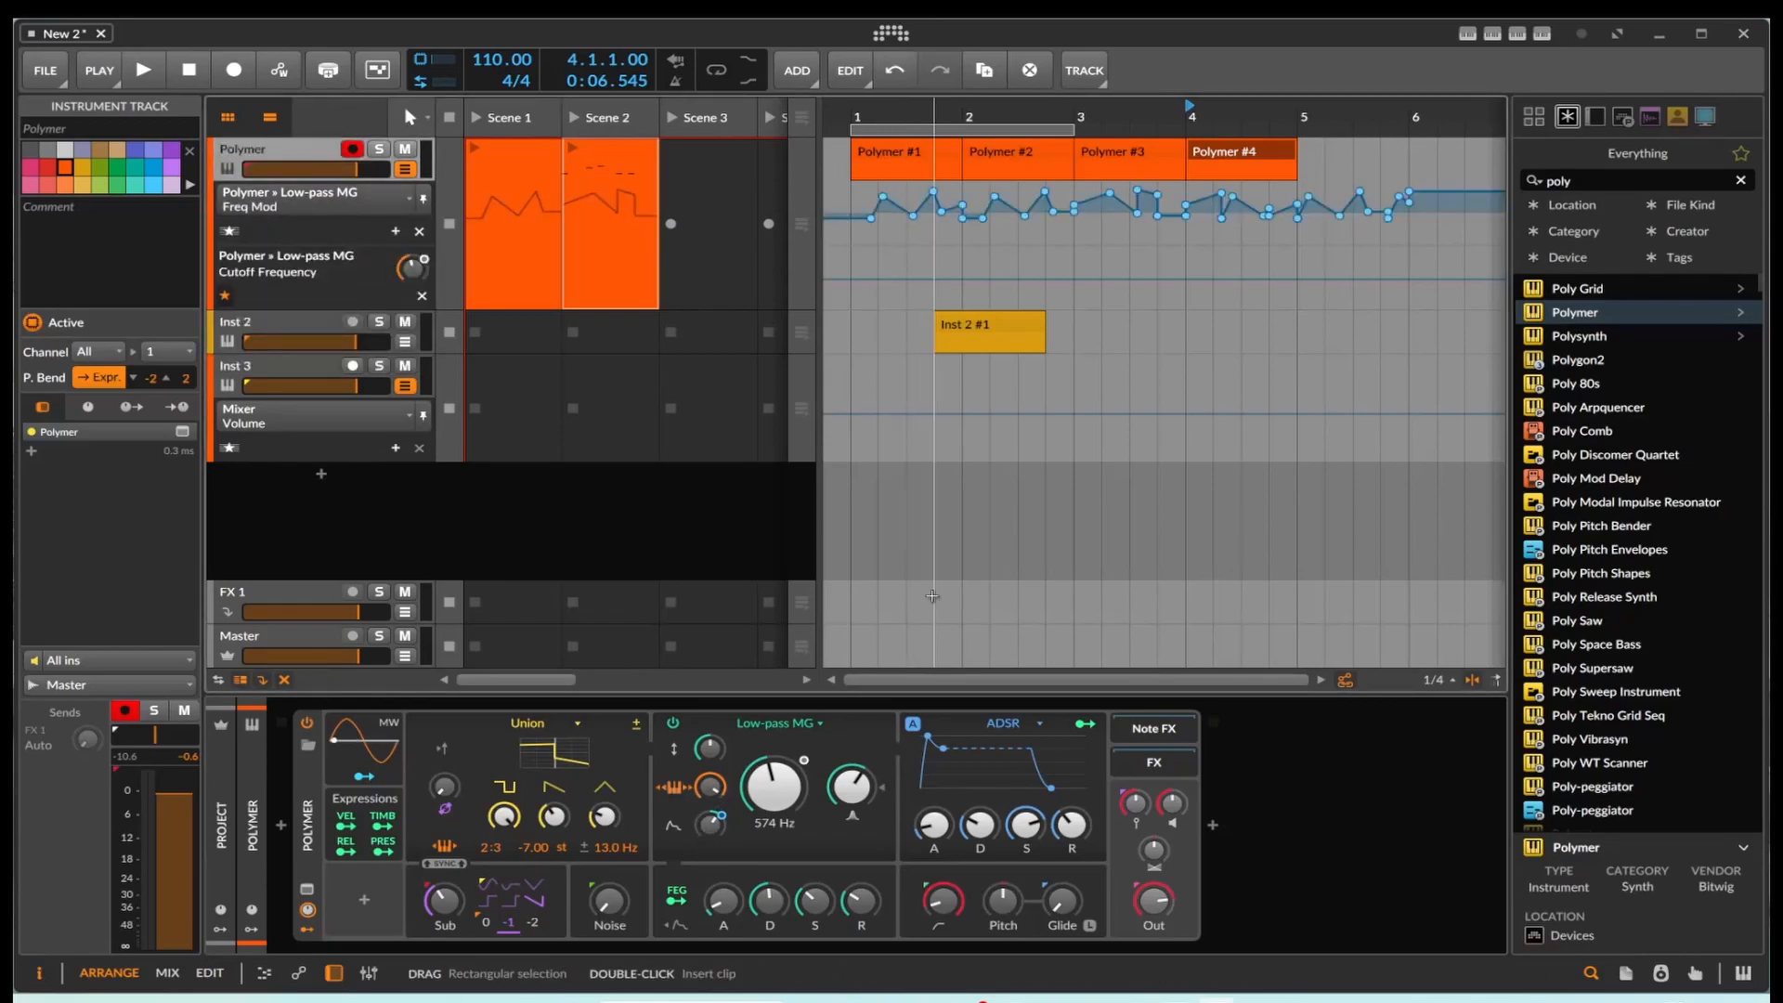
left_click(422, 199)
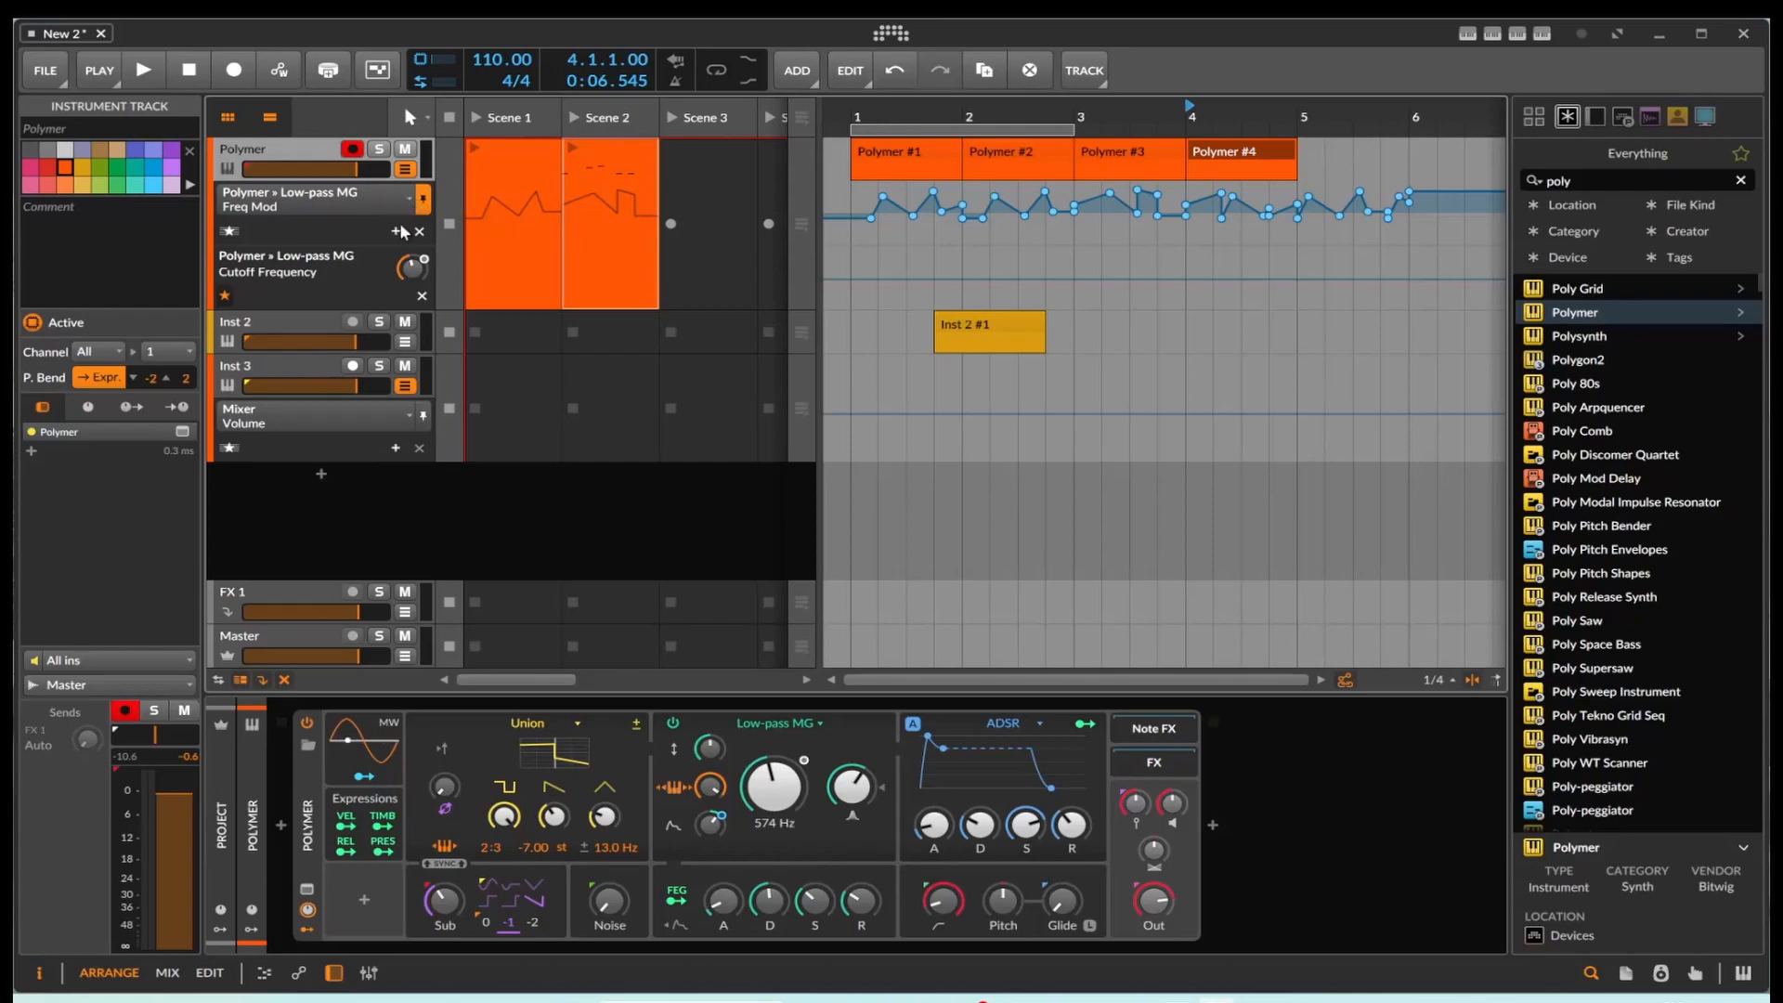
left_click(395, 230)
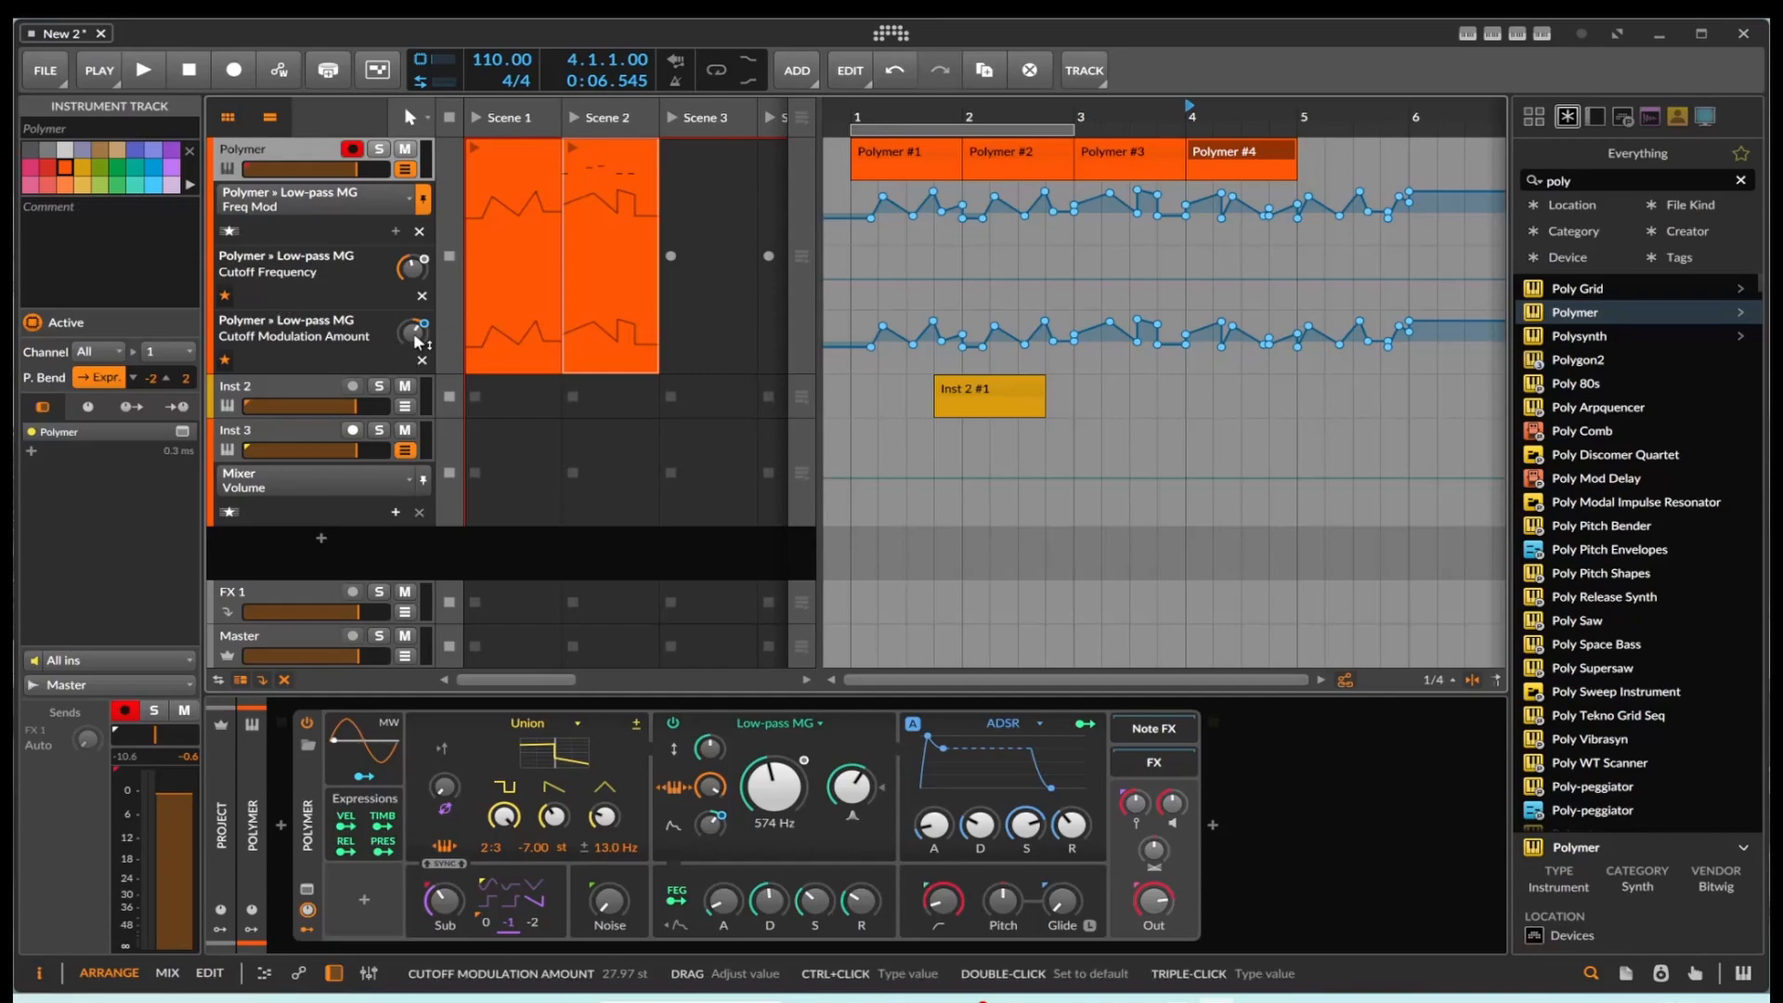
Step: Draw a Cutoff Frequency automation curve from bar 3 into bar 4, with its last point at 4.2.1 and 129 Hz
left_click(601, 278)
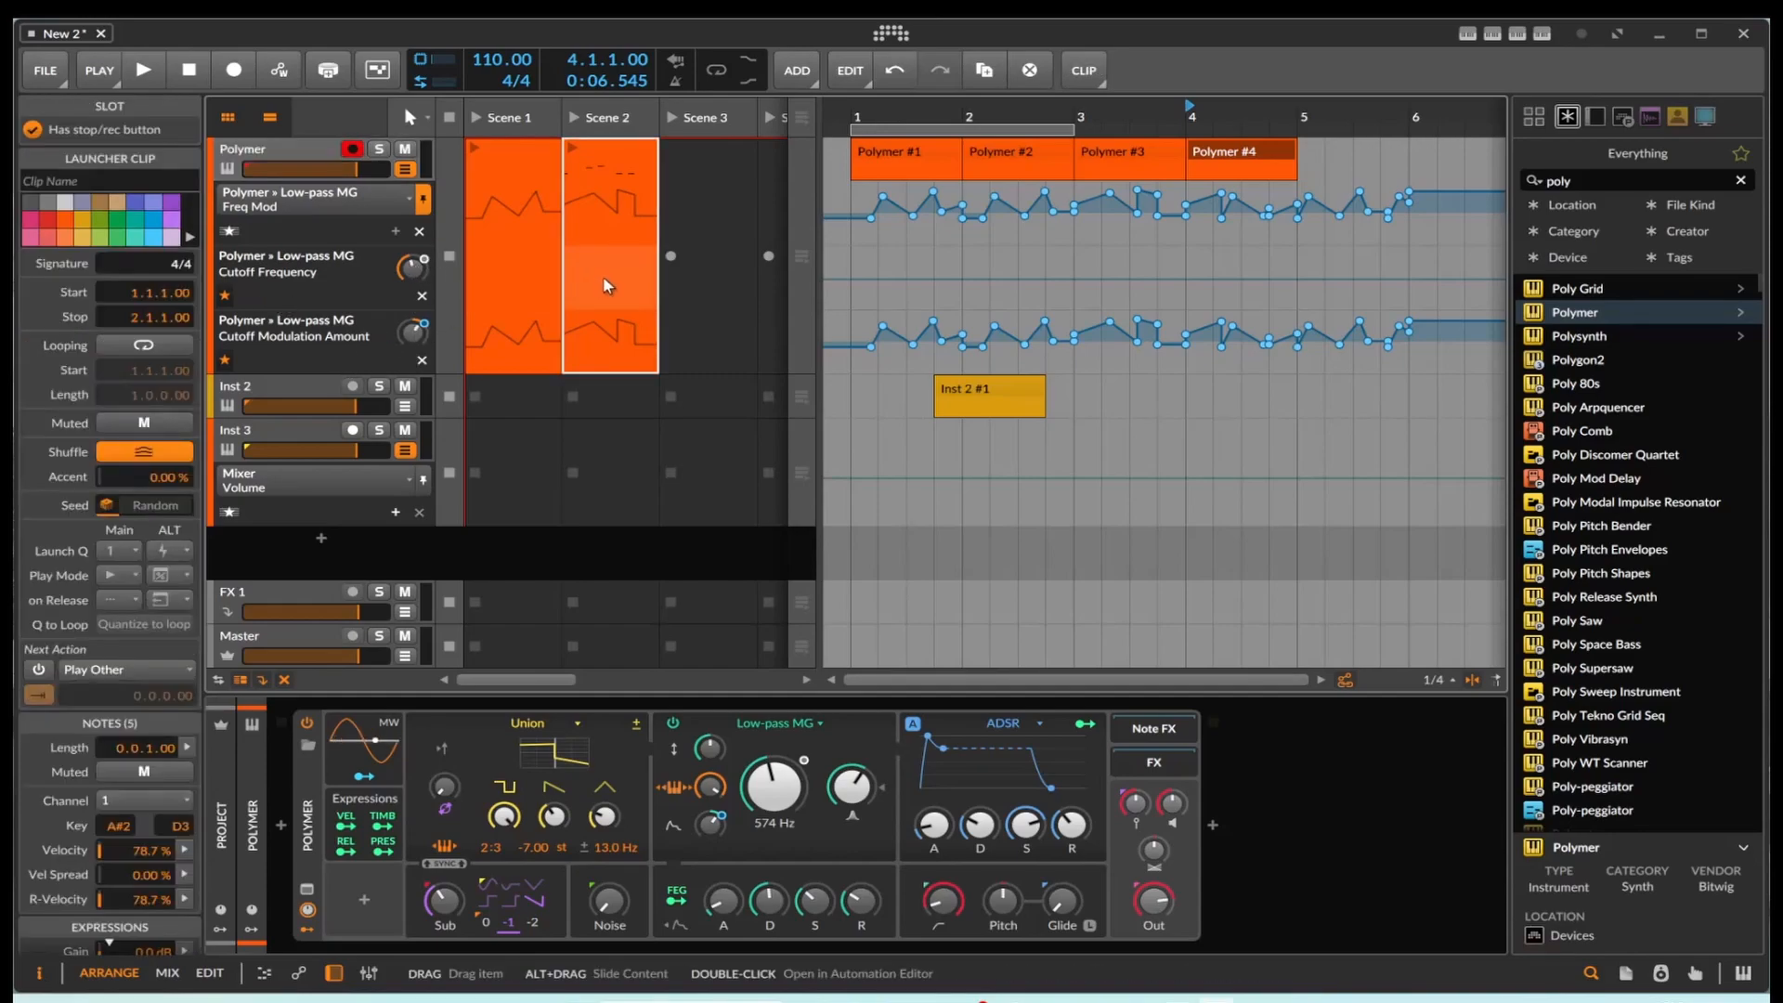
left_click(1089, 307)
left_click(1093, 282)
left_click_drag(1096, 280, 1213, 289)
left_click(1200, 277)
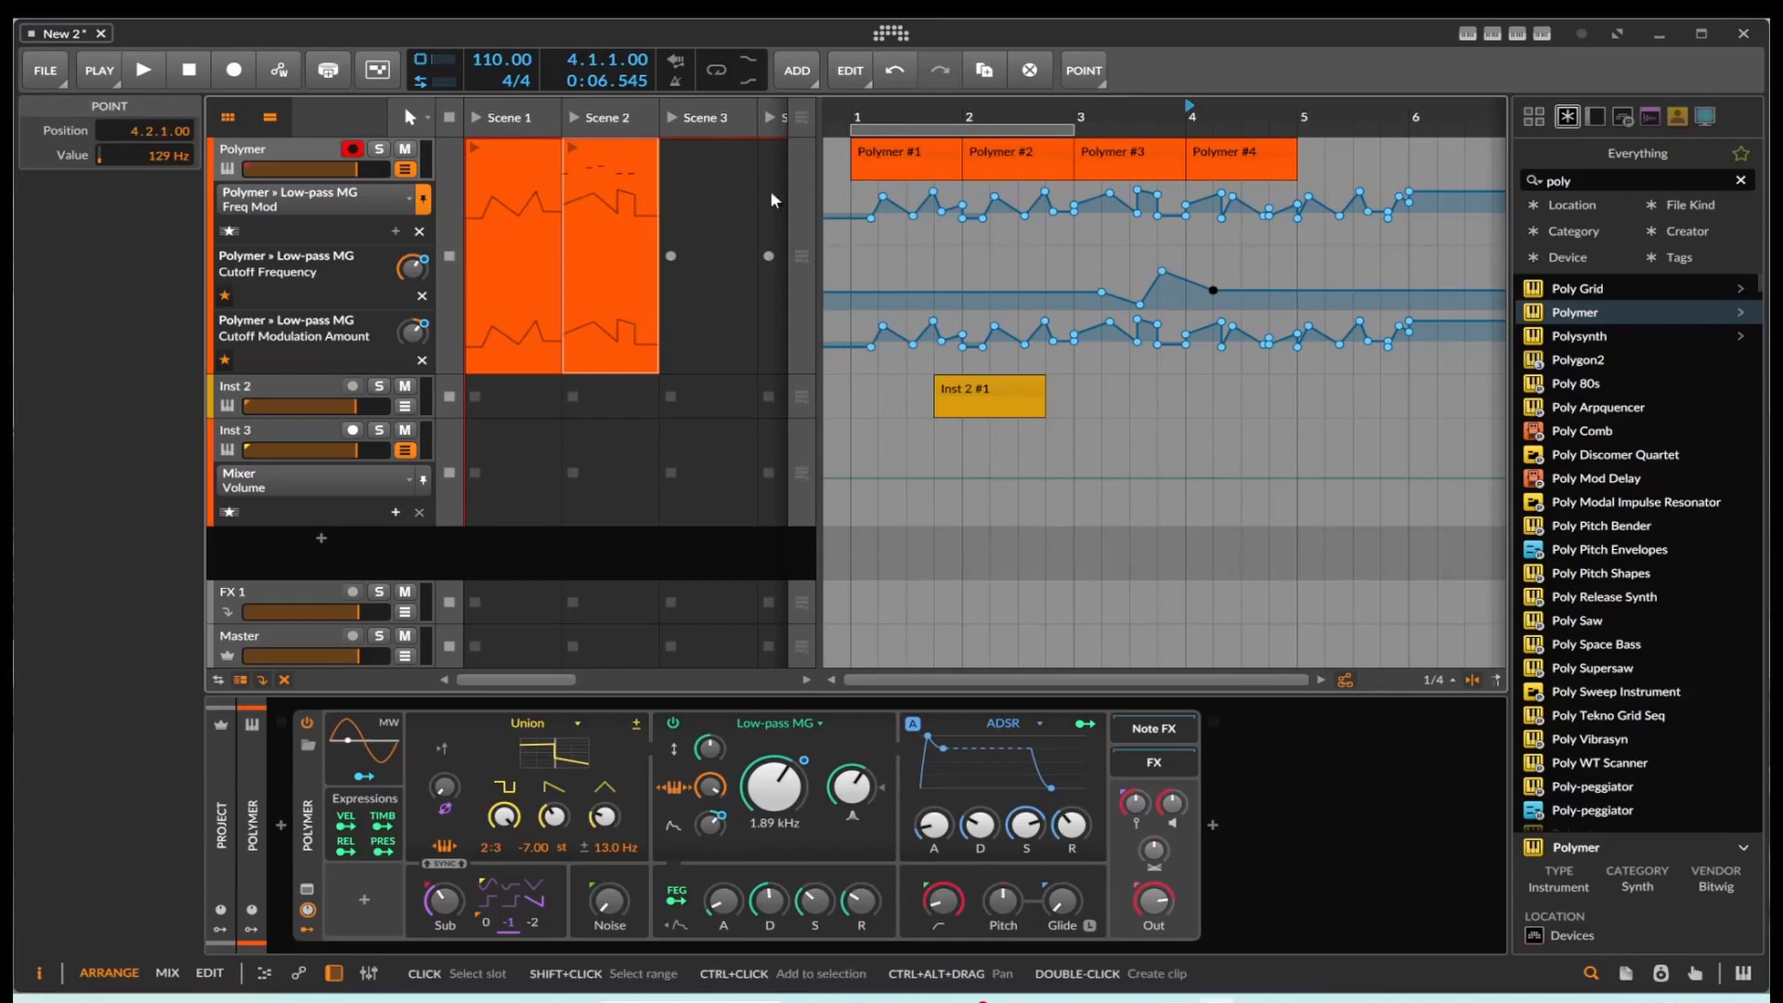
Step: Play the arrangement from bar 3 to check the Cutoff Frequency automation, and stop playback
left_click(144, 72)
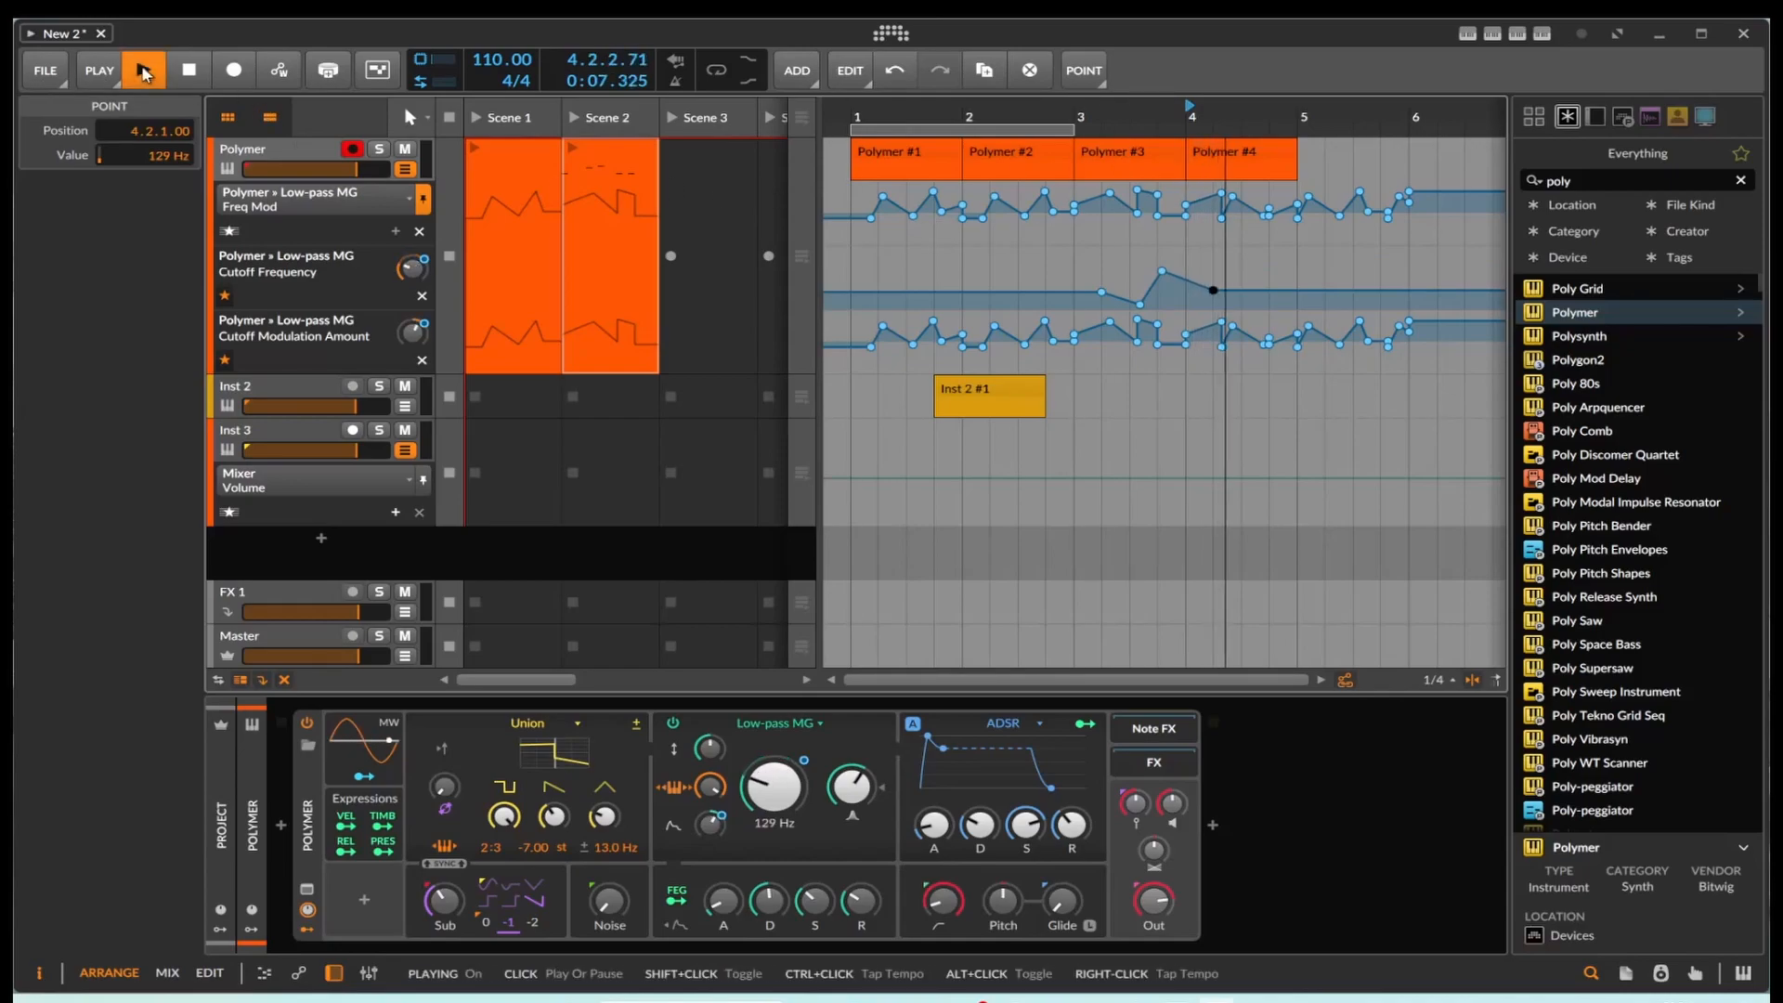
left_click(144, 72)
left_click(1075, 116)
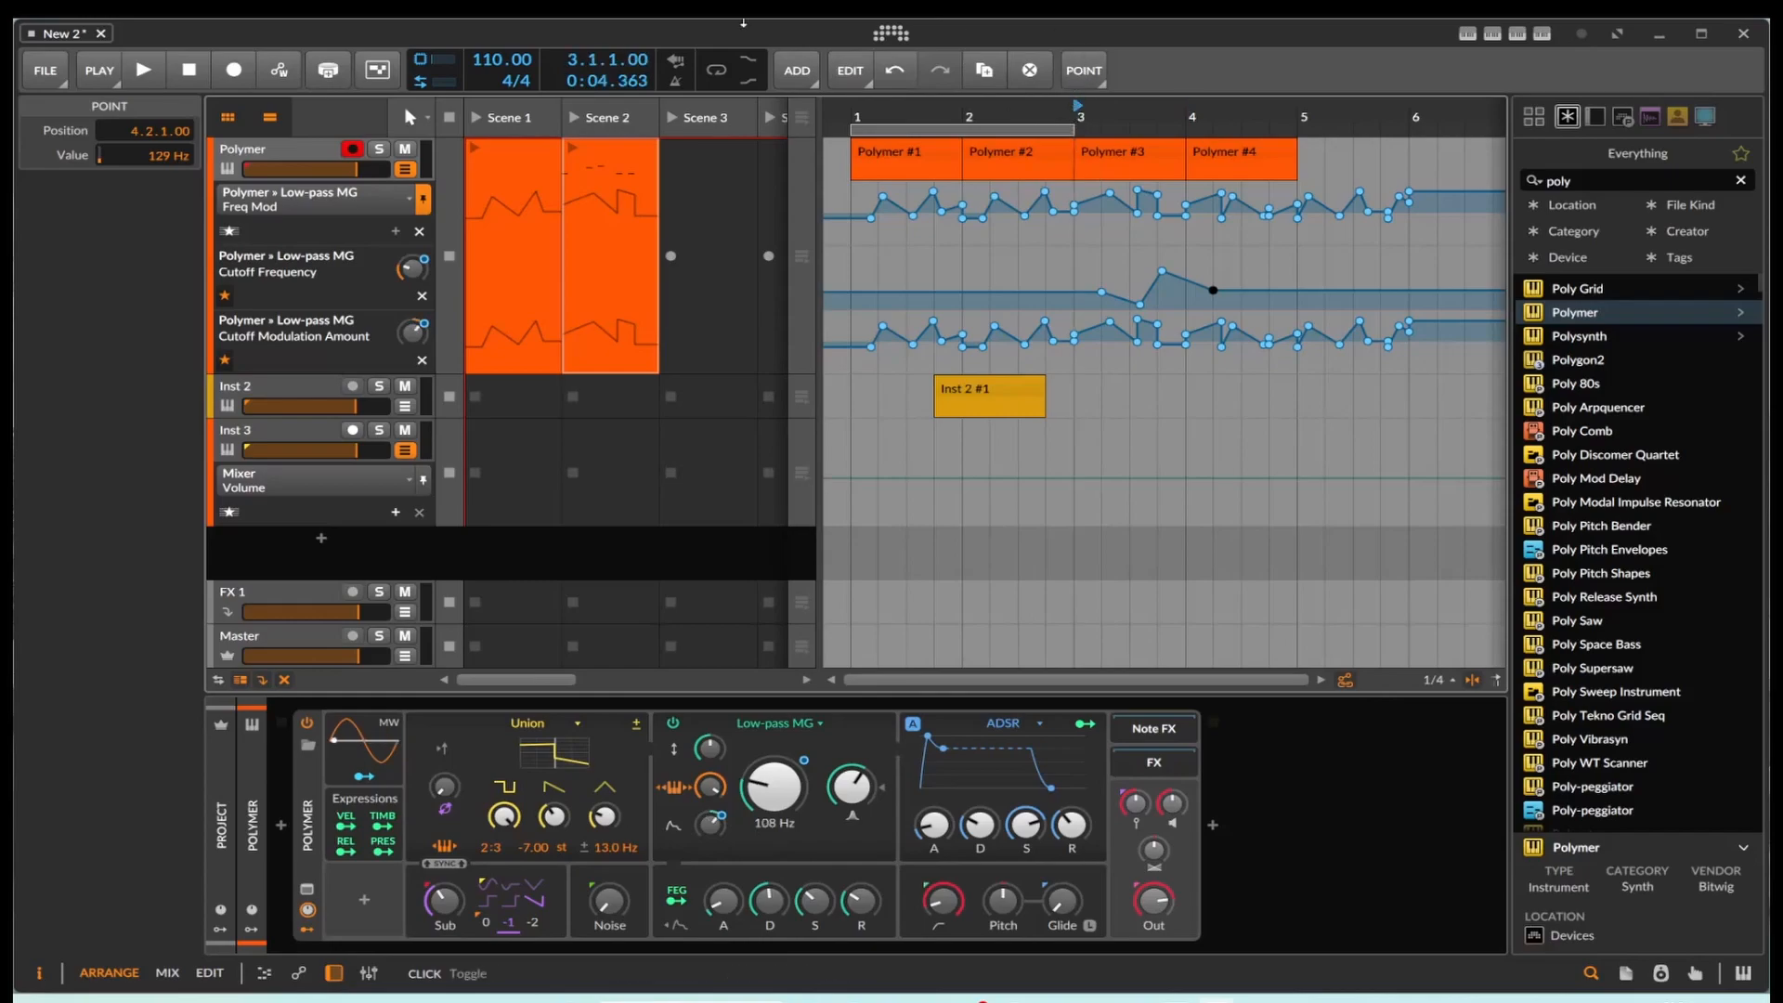
left_click(144, 72)
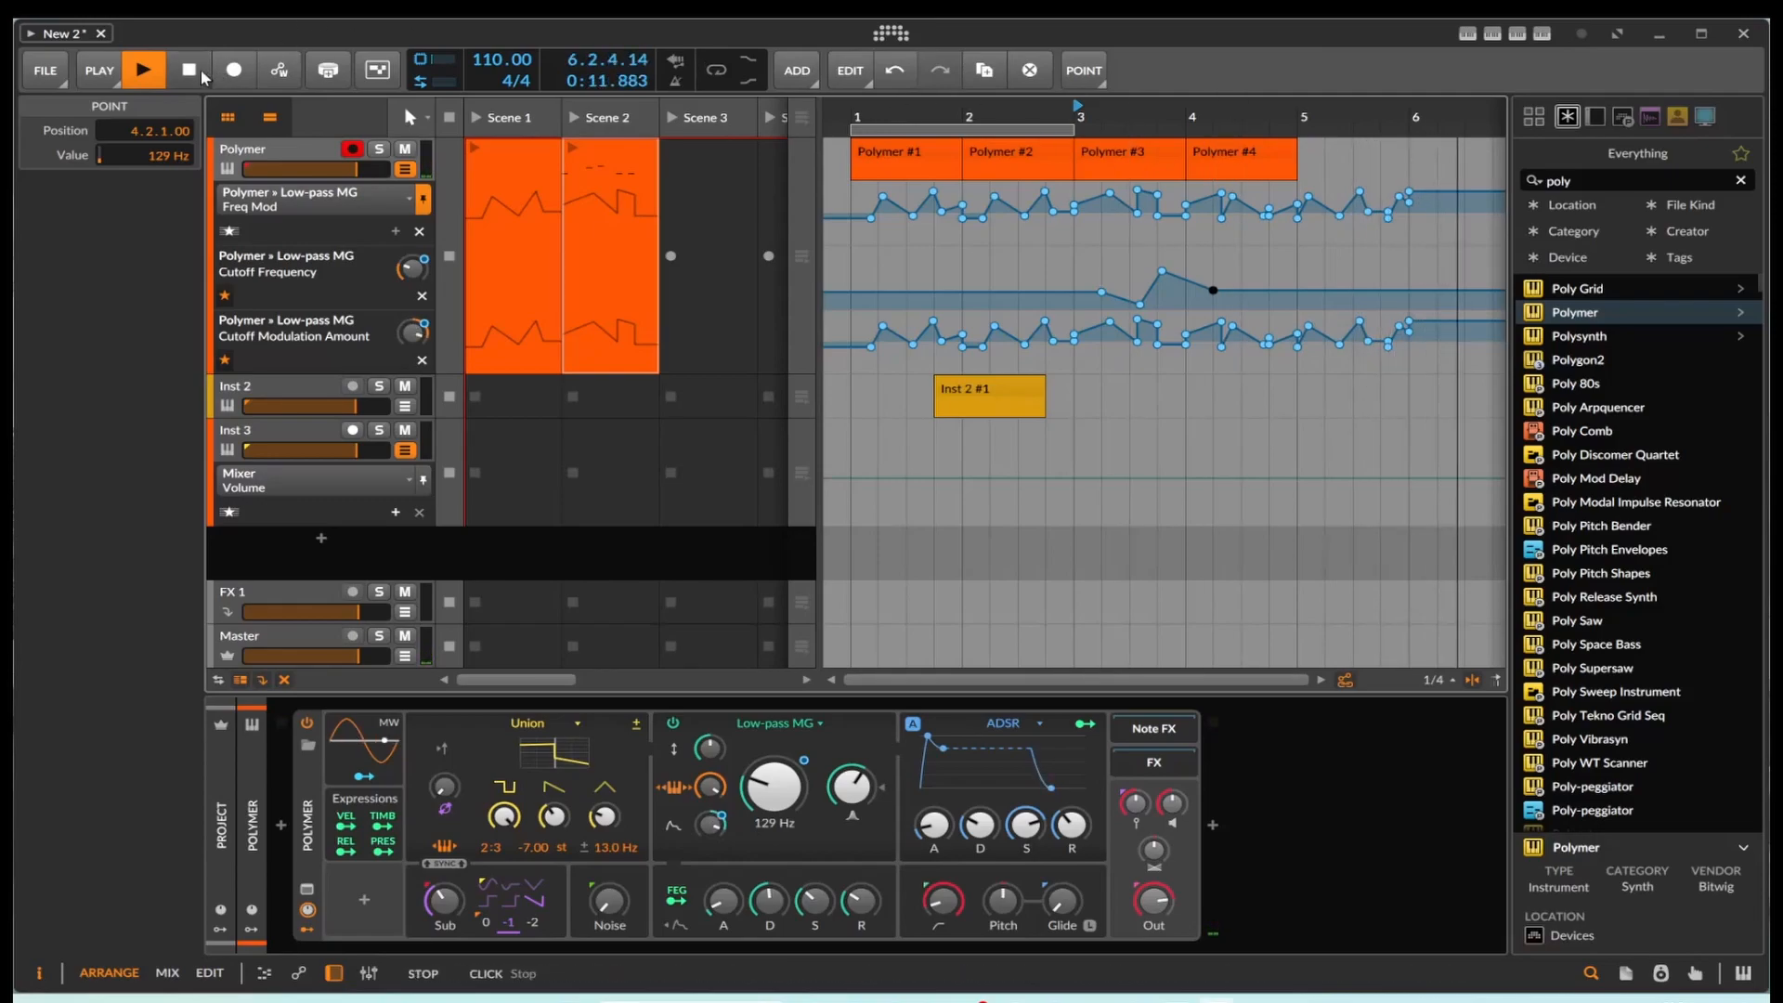
key("space")
Step: Try replacing the Polymer track's Scene 2 launcher clip with the bar 3 arranger clip, and undo the changes
left_click_drag(1133, 154, 593, 227)
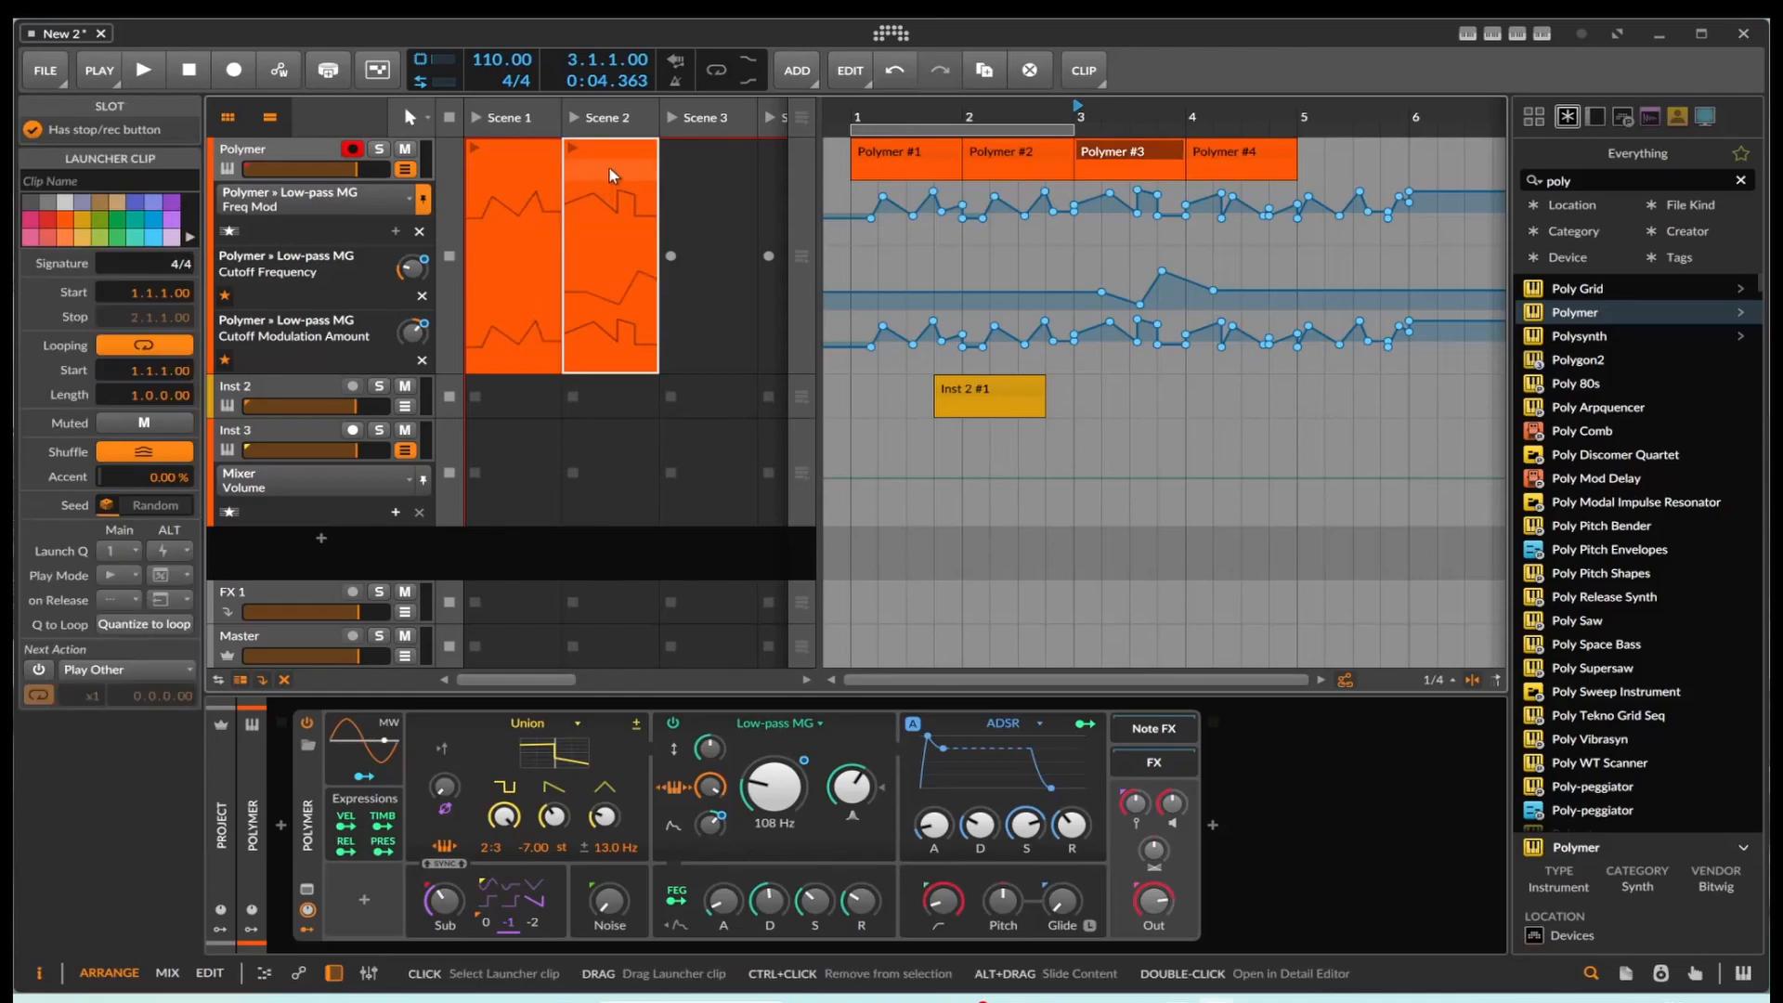
left_click_drag(638, 212, 656, 180)
key("ctrl+z")
key("ctrl+z")
key("ctrl+z")
key("ctrl+z")
Step: Copy the bar 3 arranger clip to the Polymer track's Scene 3 launcher slot and open its Freq Mod automation for editing
left_click_drag(1096, 163, 677, 175)
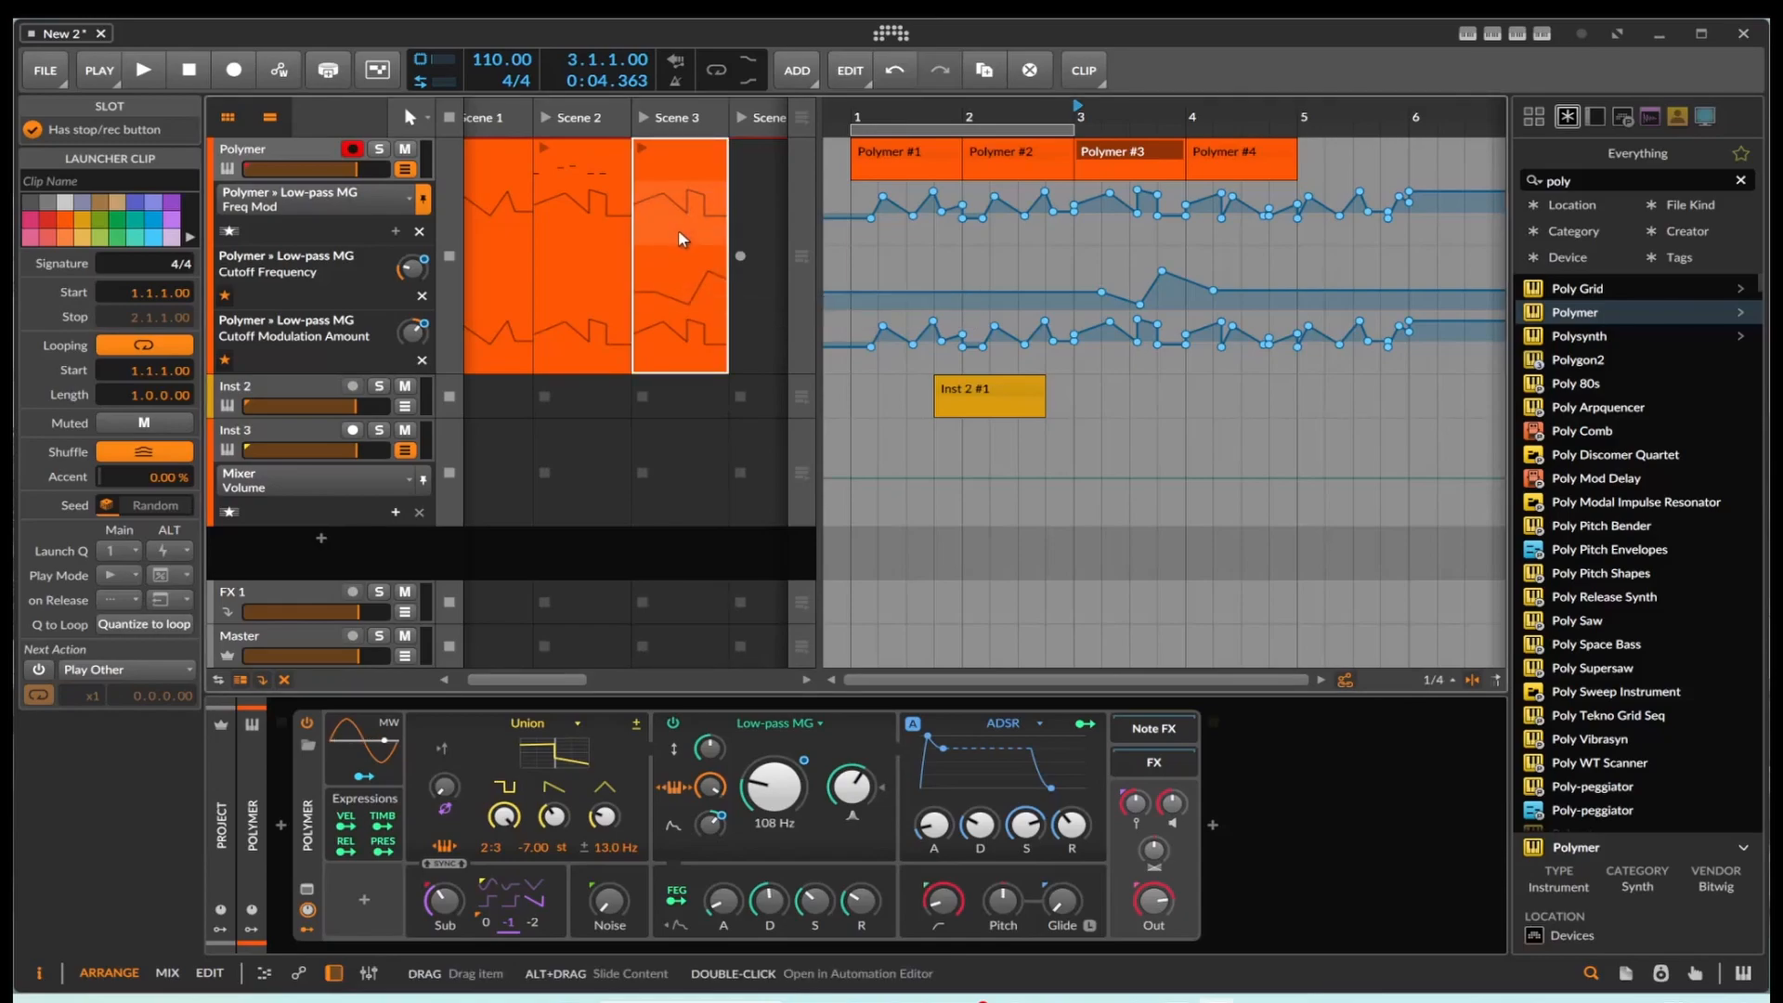
double_click(682, 280)
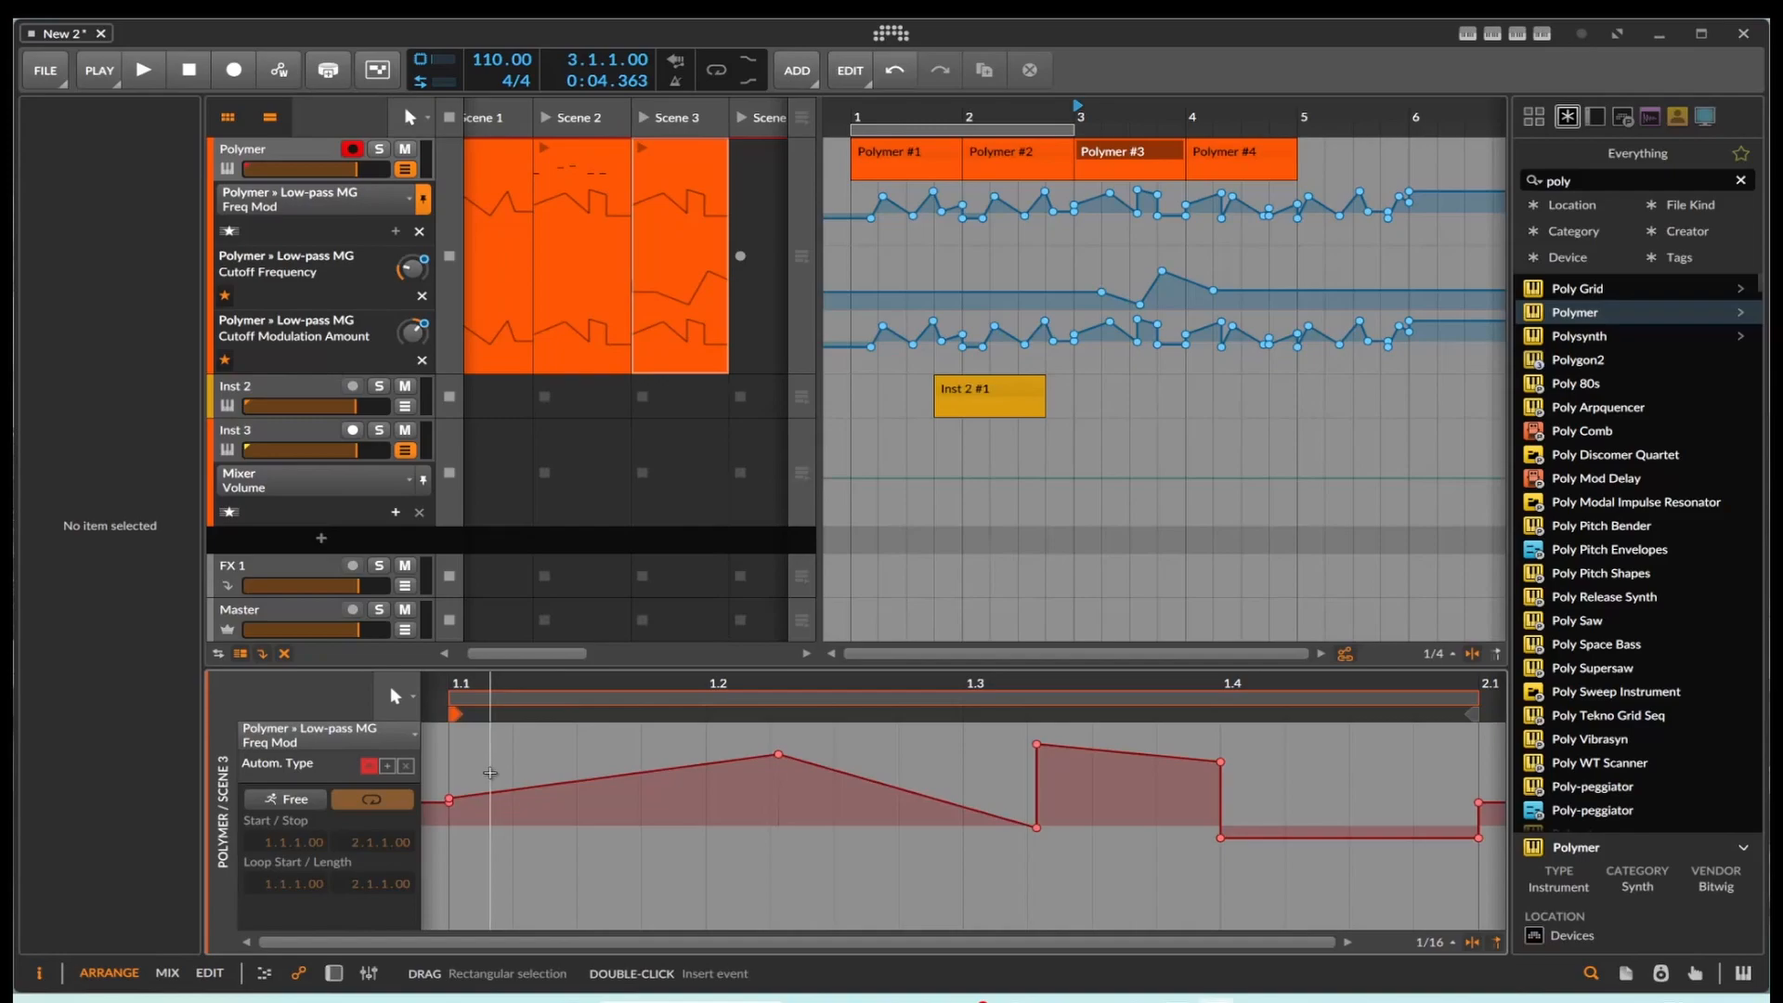
left_click(680, 338)
double_click(679, 303)
double_click(679, 303)
left_click(686, 260)
double_click(689, 232)
left_click(689, 233)
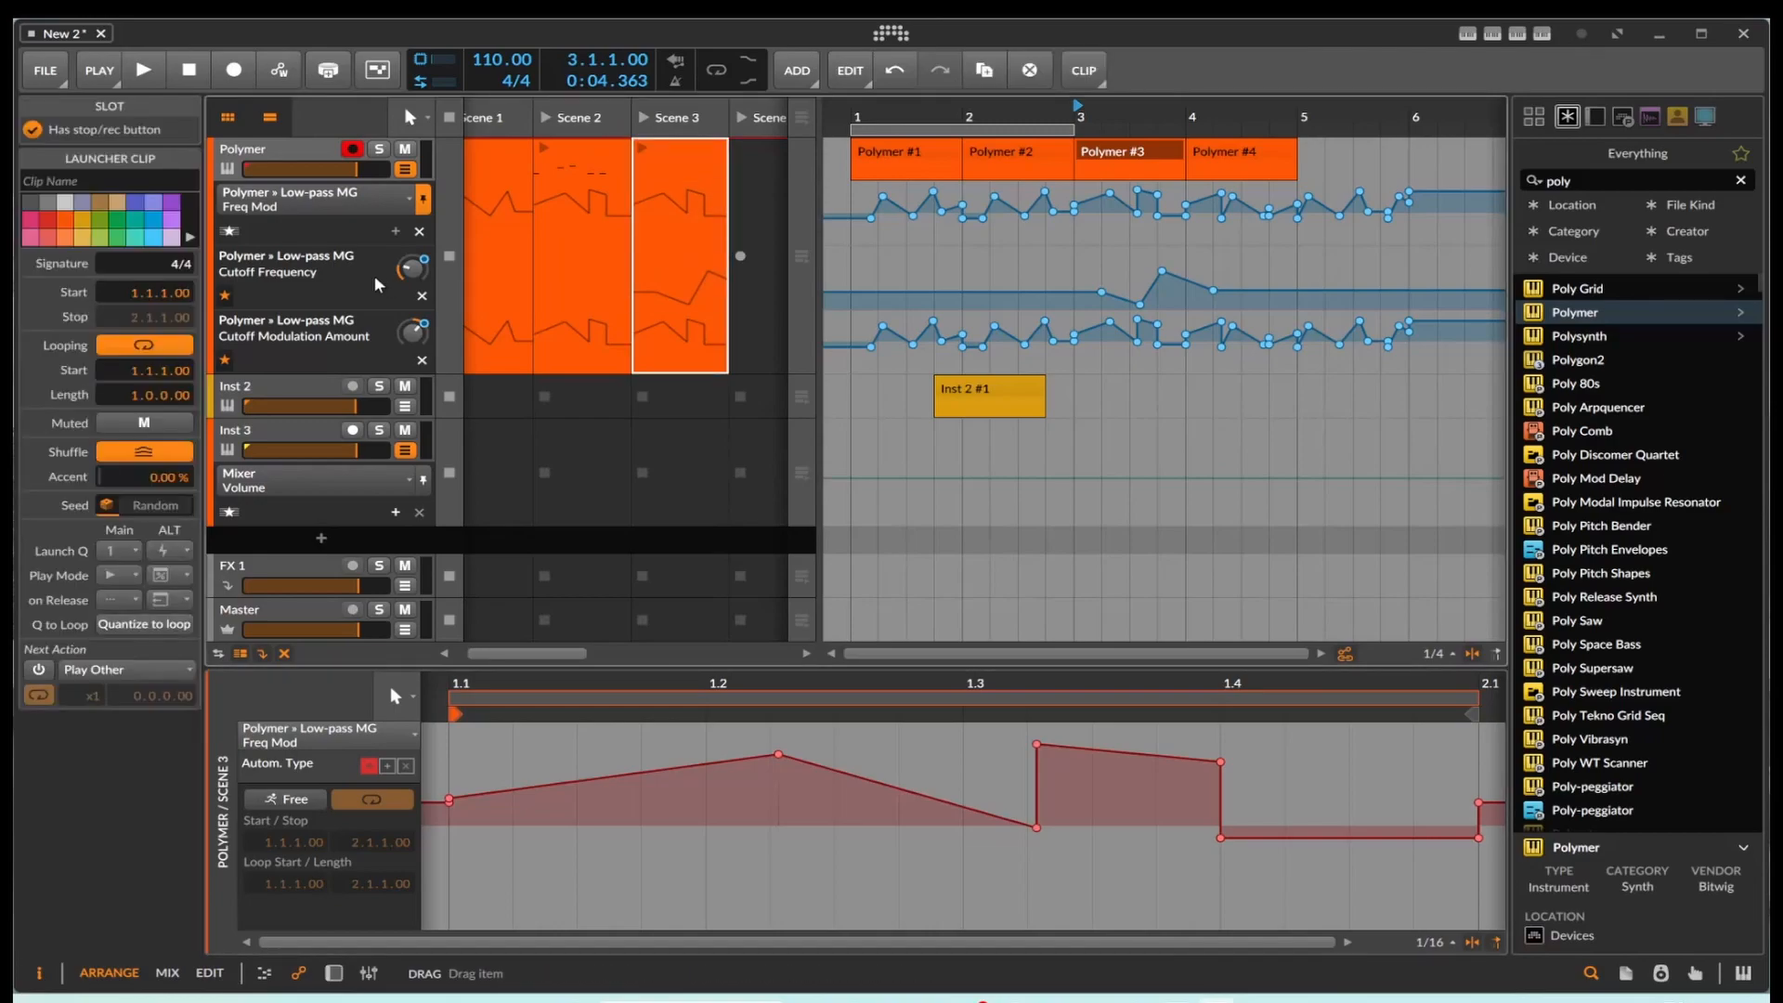
Step: Check the other Freq Mod automation types of the Scene 3 clip, and set its automation to Free with the start at 1.4.4.99
left_click(324, 275)
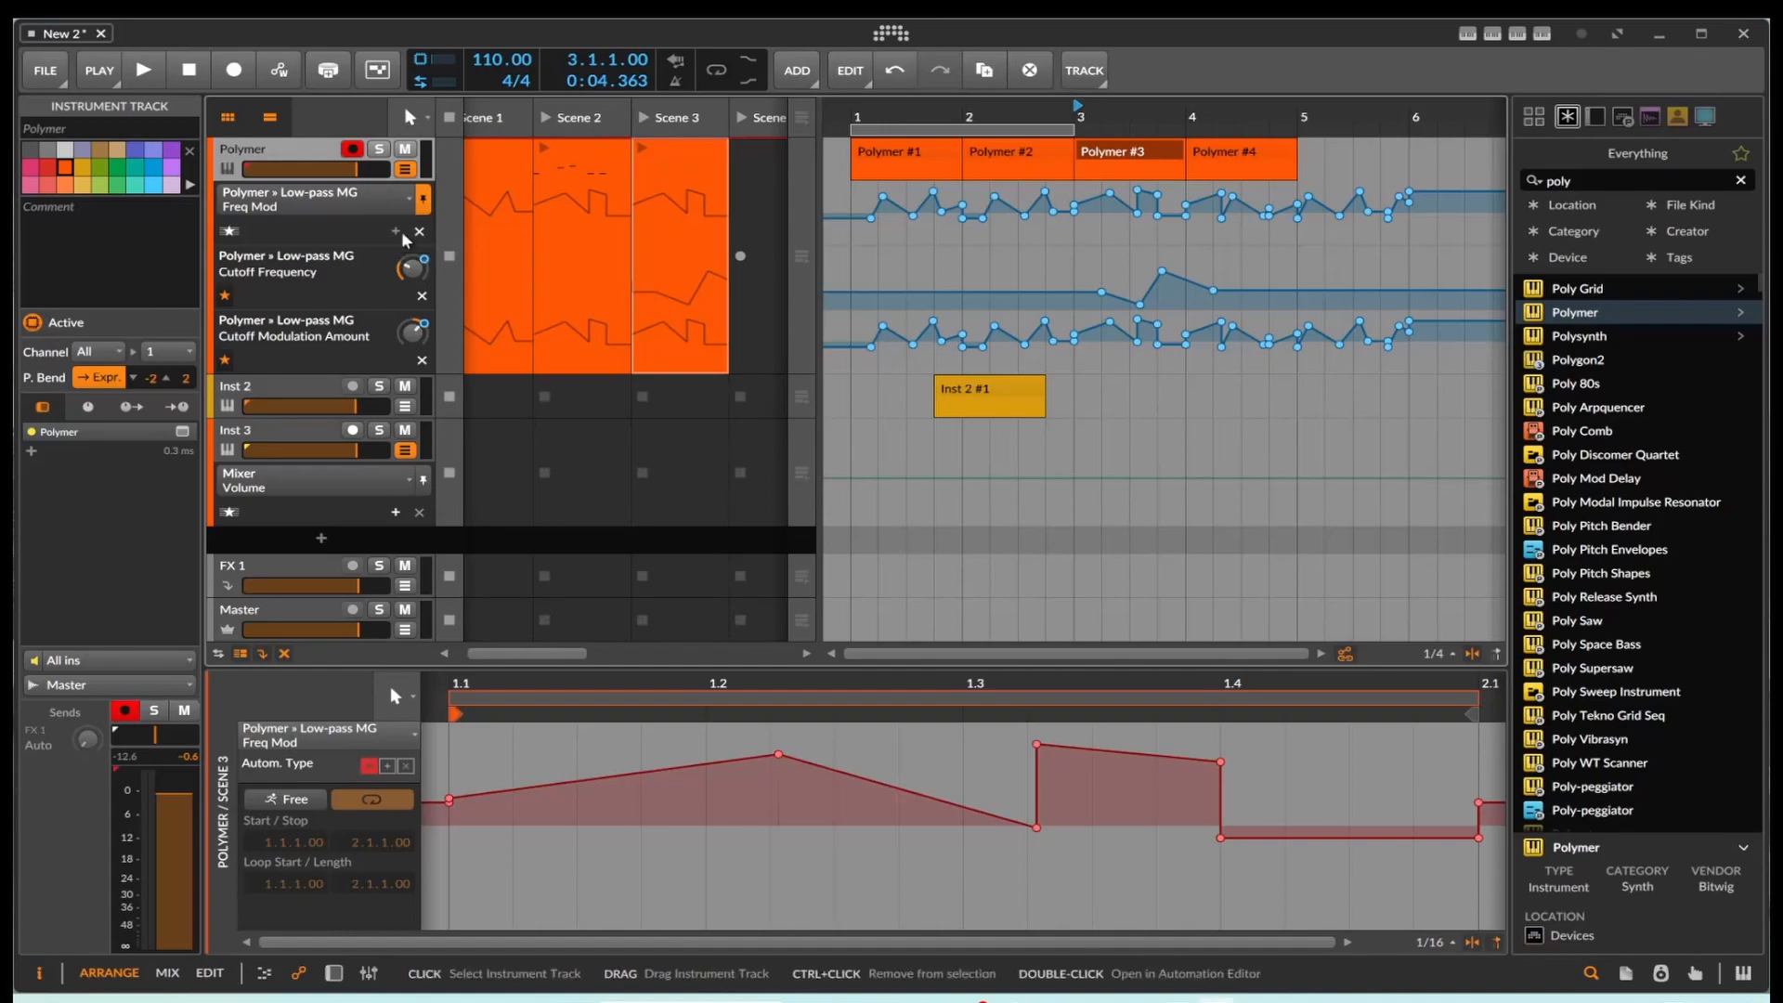
left_click(388, 769)
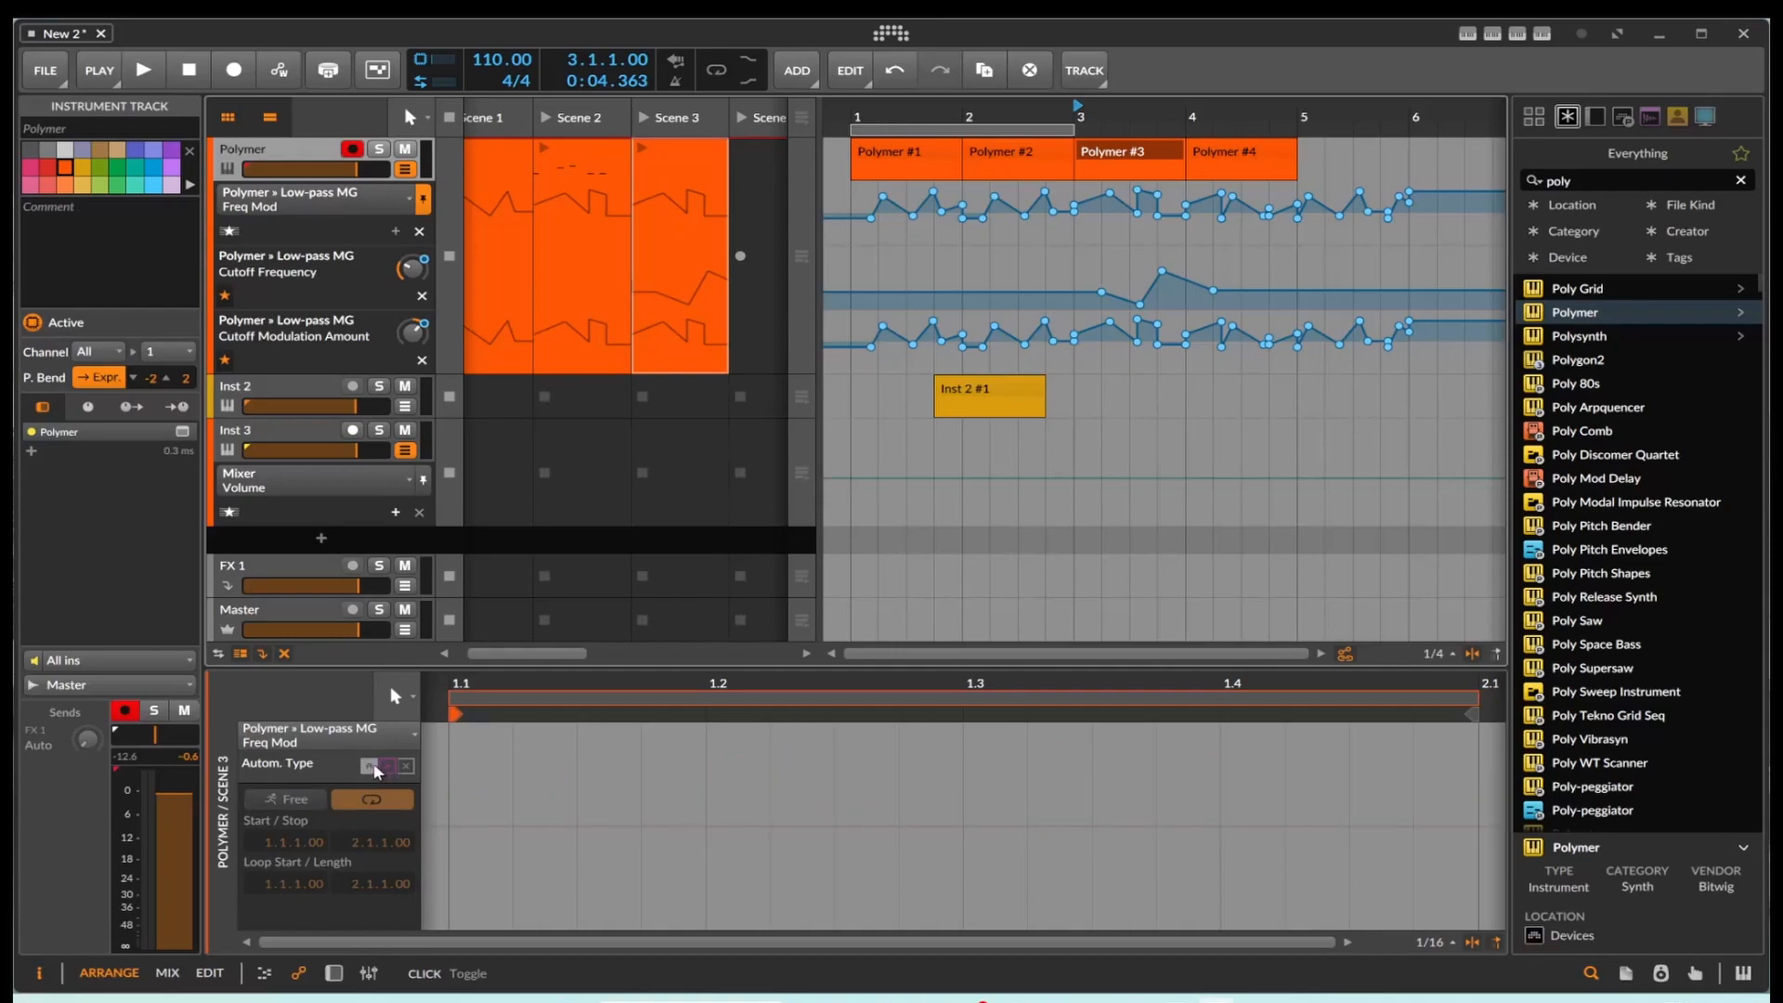
left_click(372, 768)
left_click(405, 769)
left_click(370, 768)
left_click(288, 802)
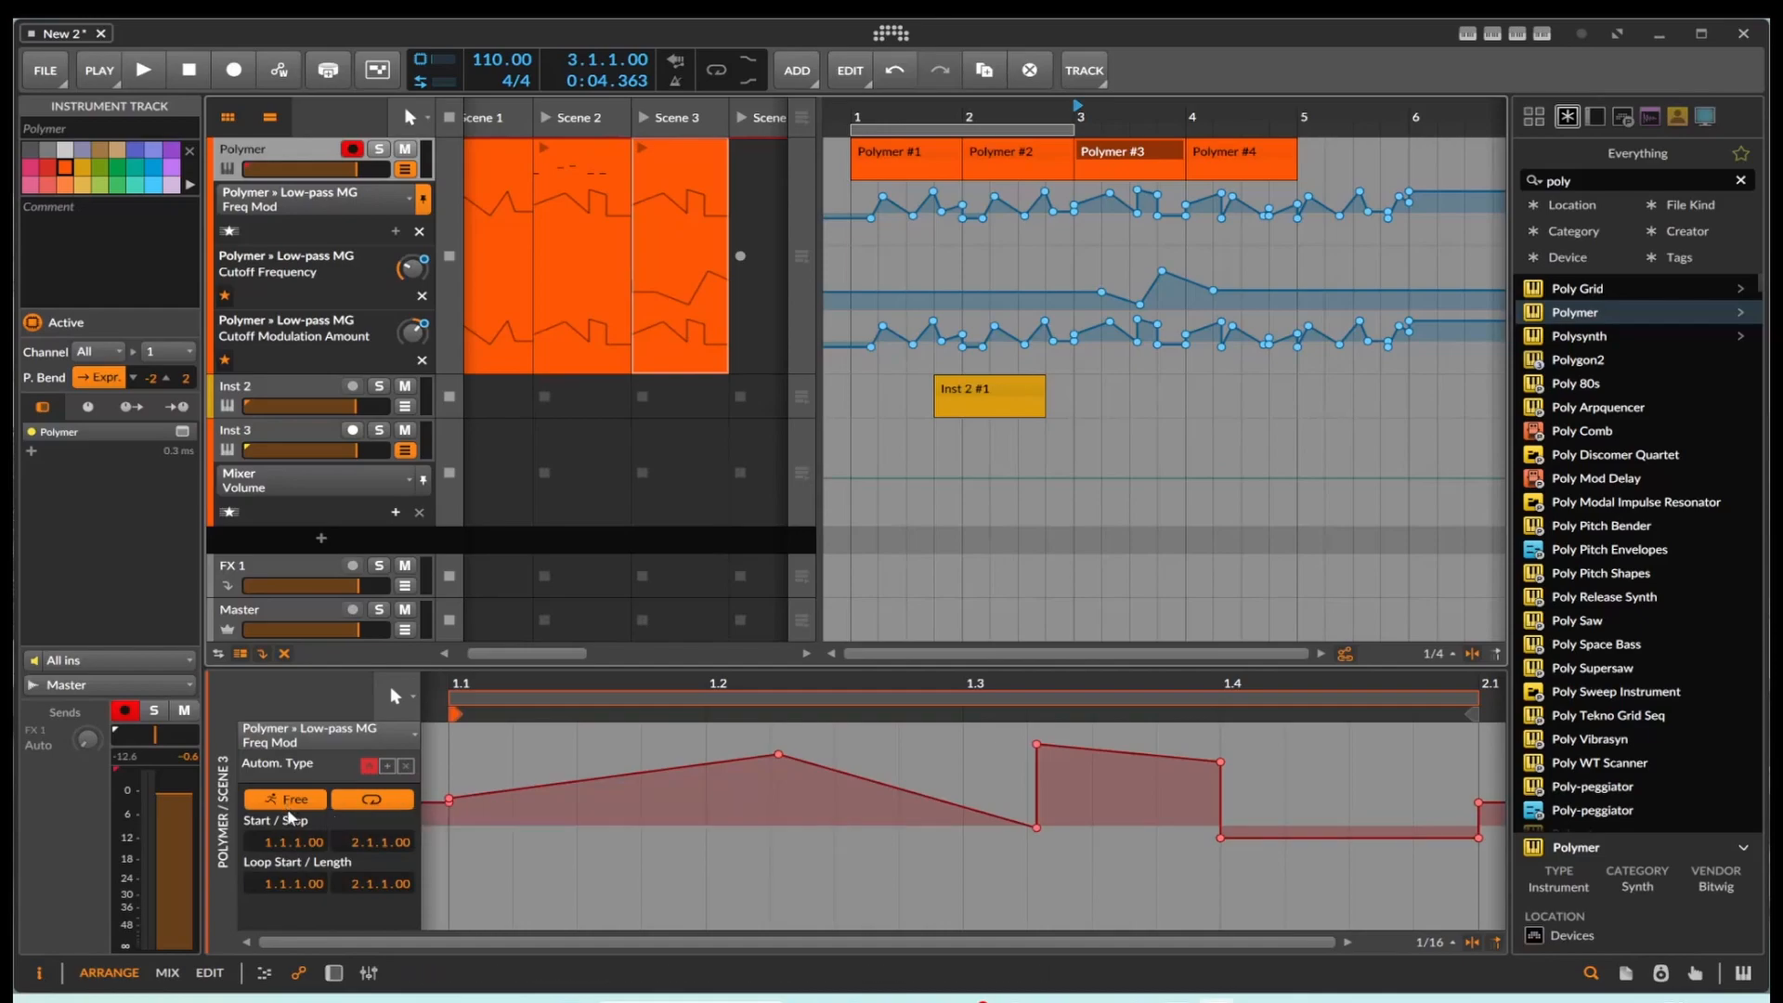
left_click_drag(269, 844, 268, 822)
Step: Create an empty launcher clip on the Master track in Scene 3
right_click(653, 624)
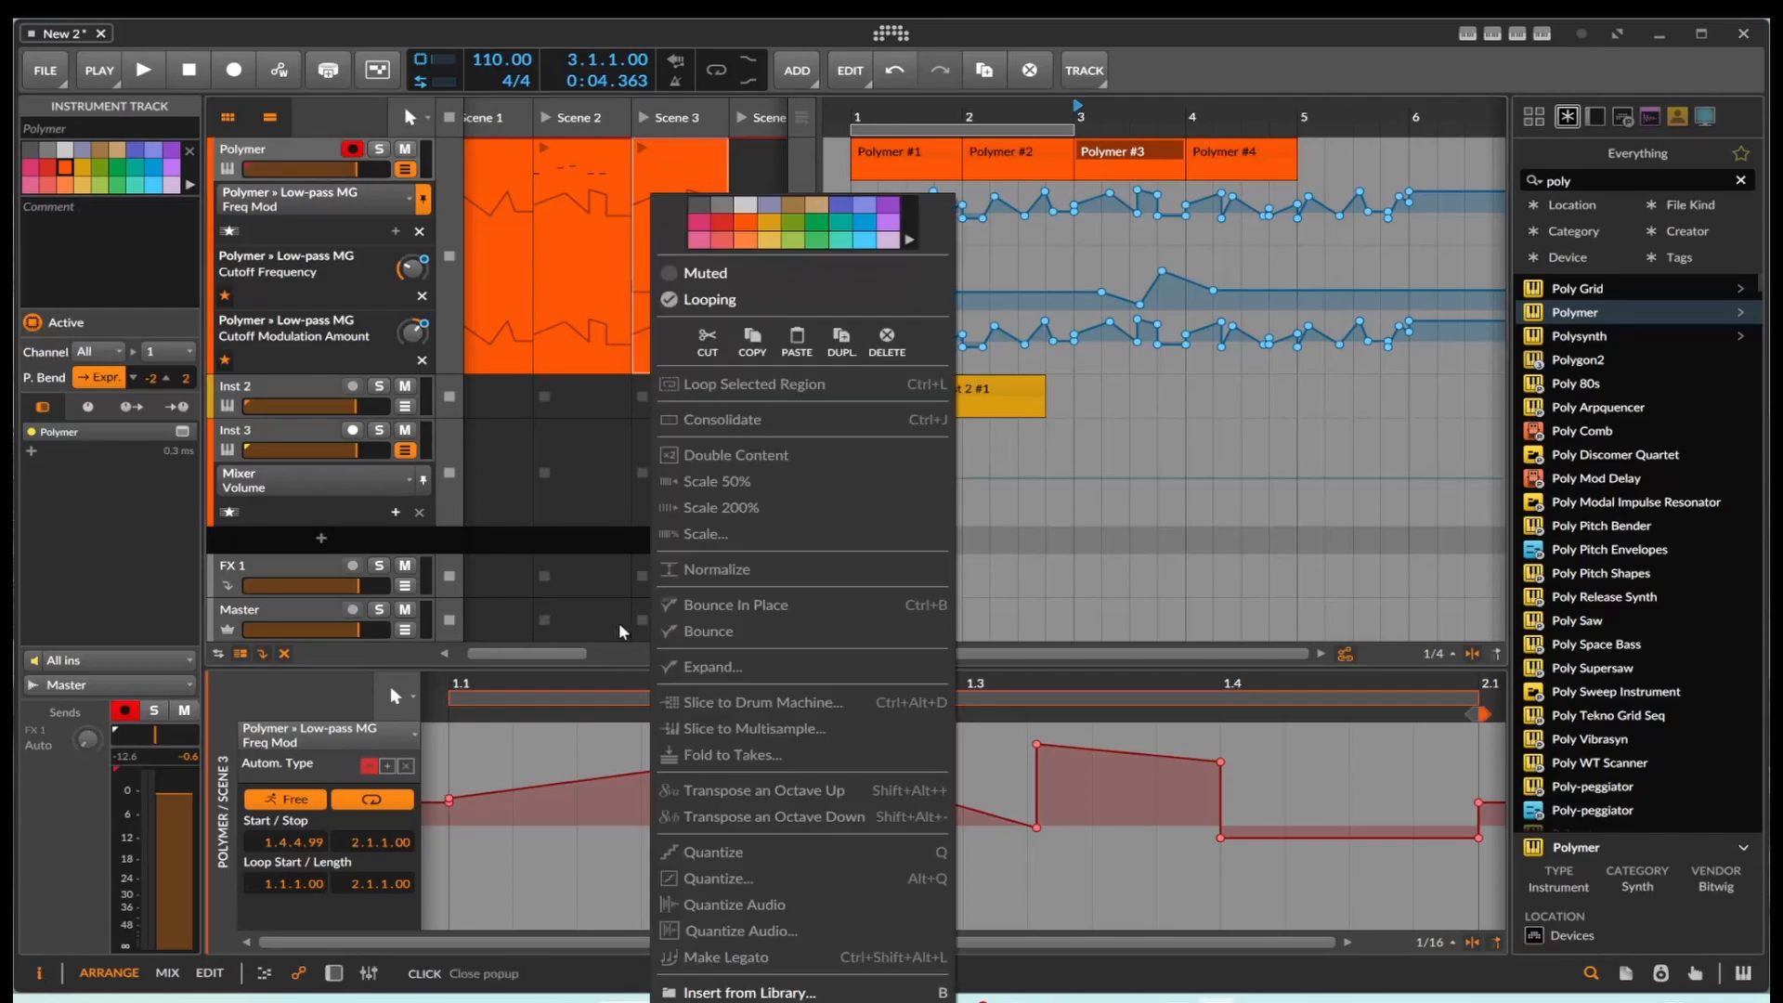
key("Escape")
double_click(665, 620)
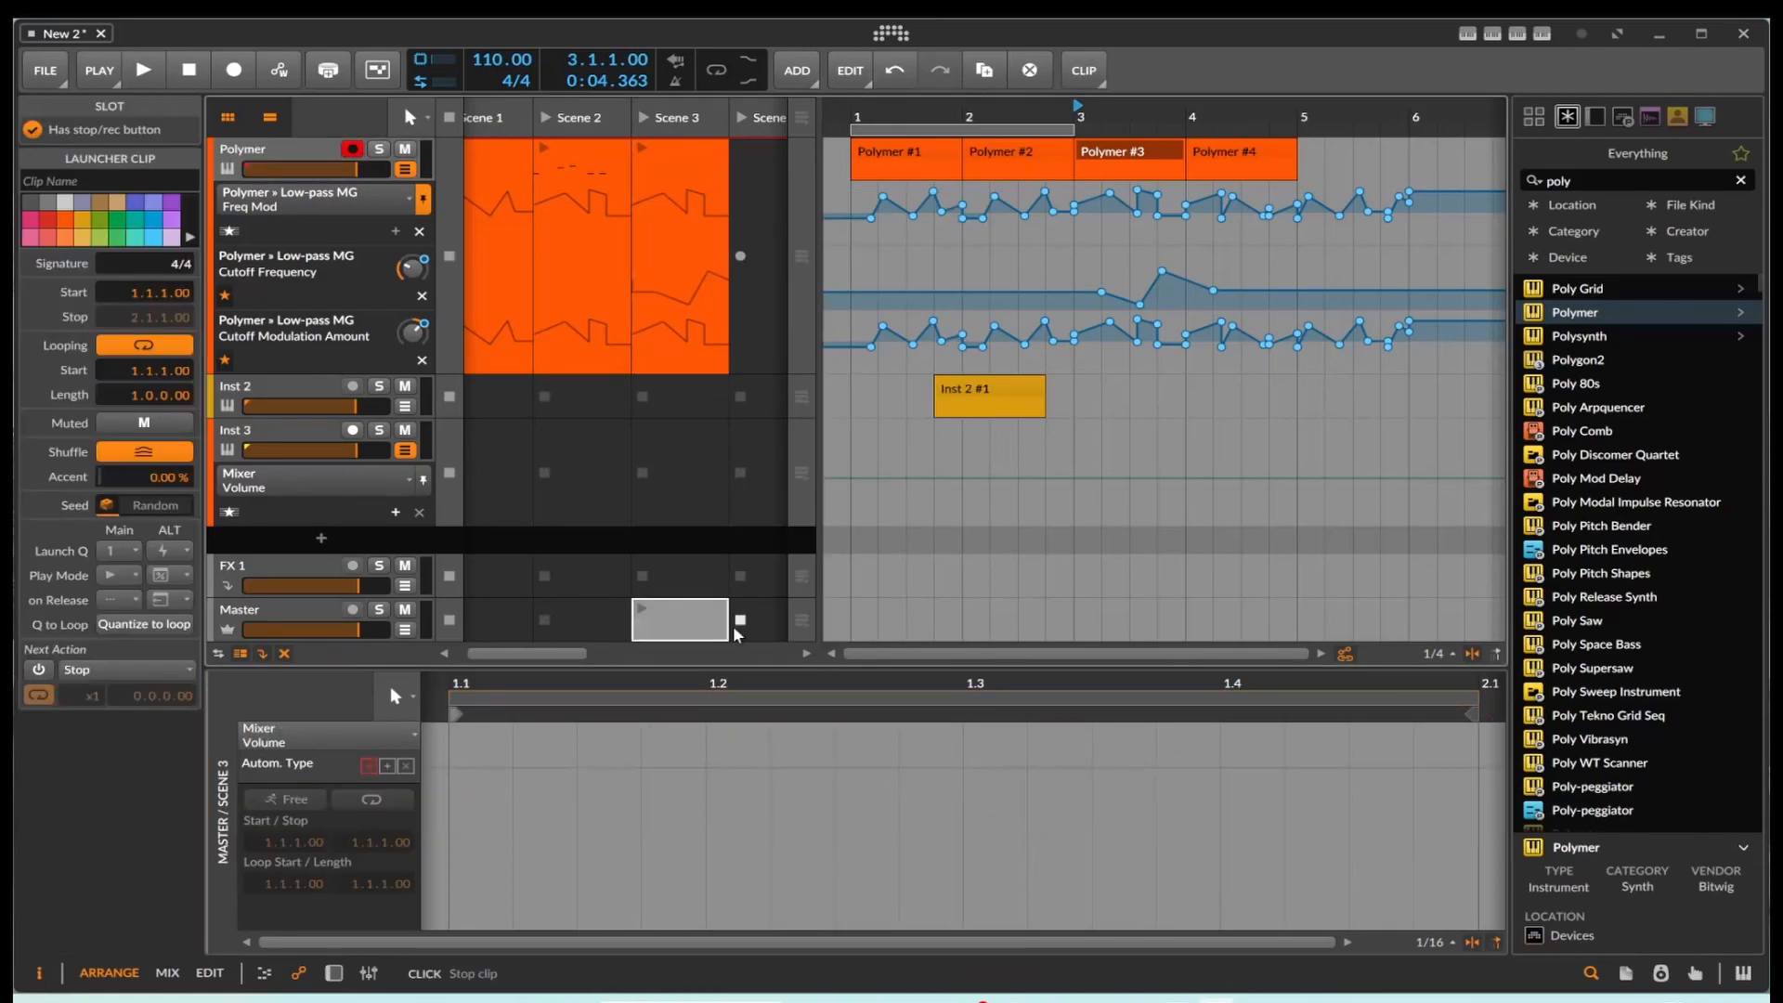
right_click(704, 631)
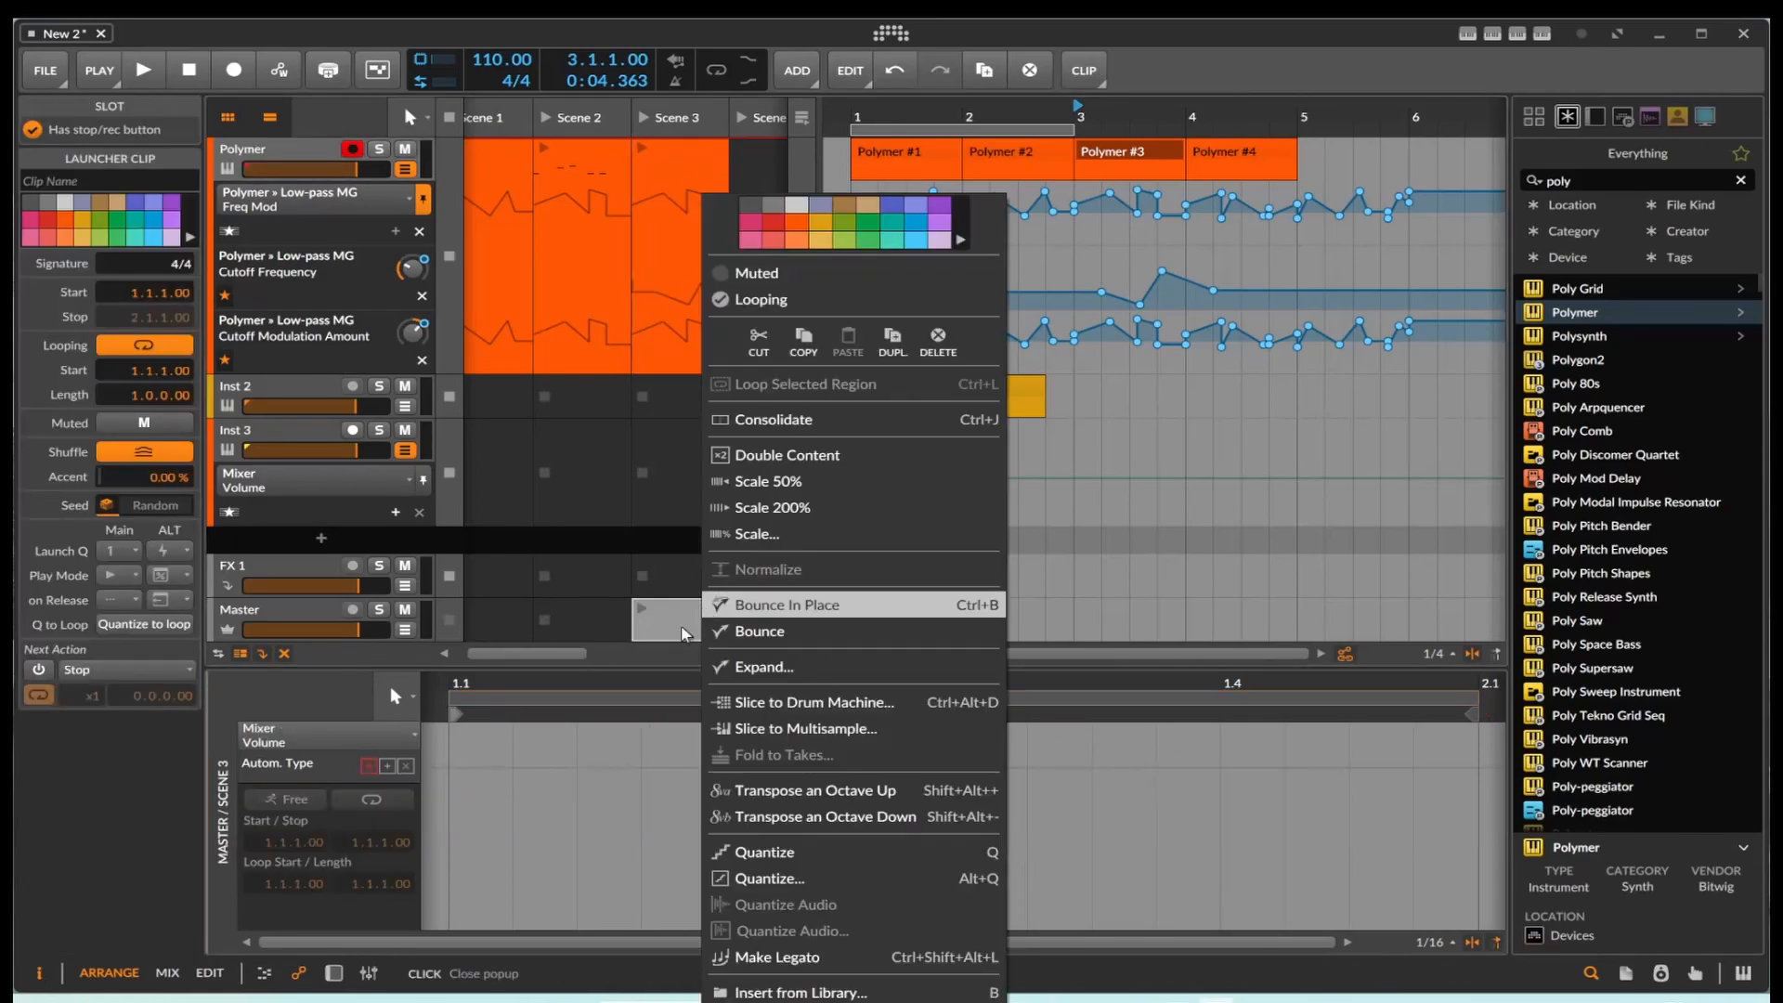
key("Escape")
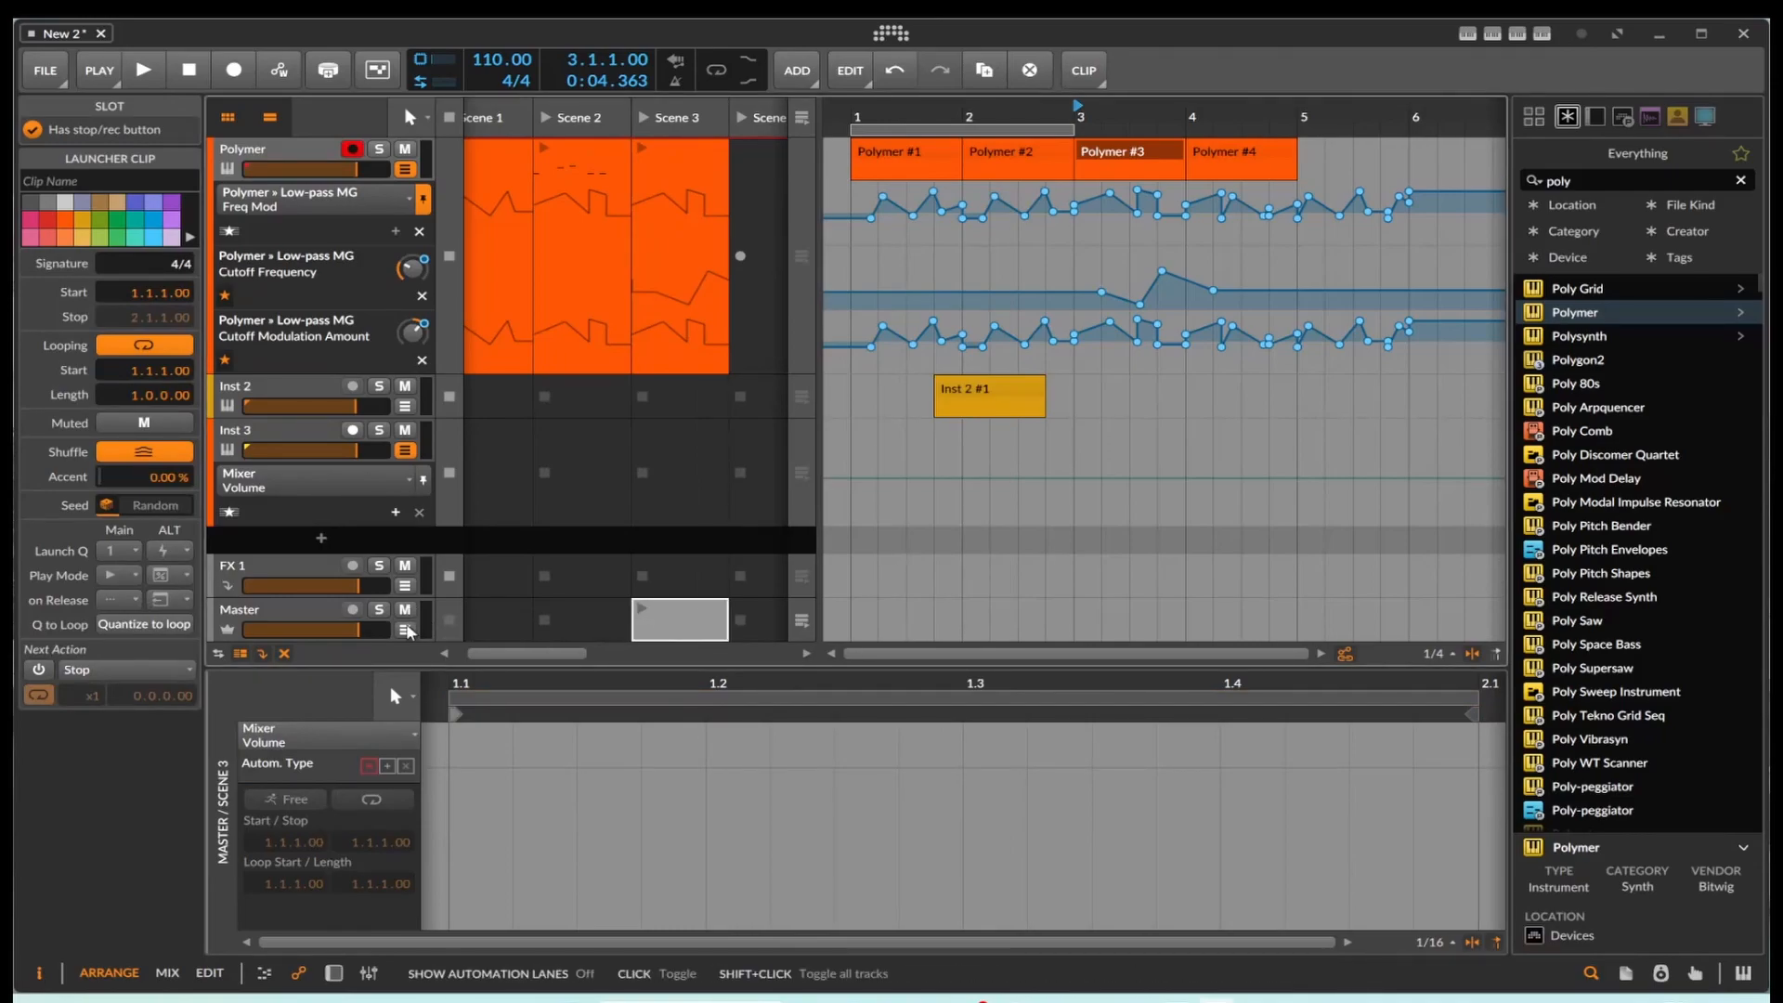
Step: Show the Master track's automation lanes and check the Mixer parameters and MIDI lane options available for an additional lane
left_click(405, 630)
scroll(437, 615, "down", 1)
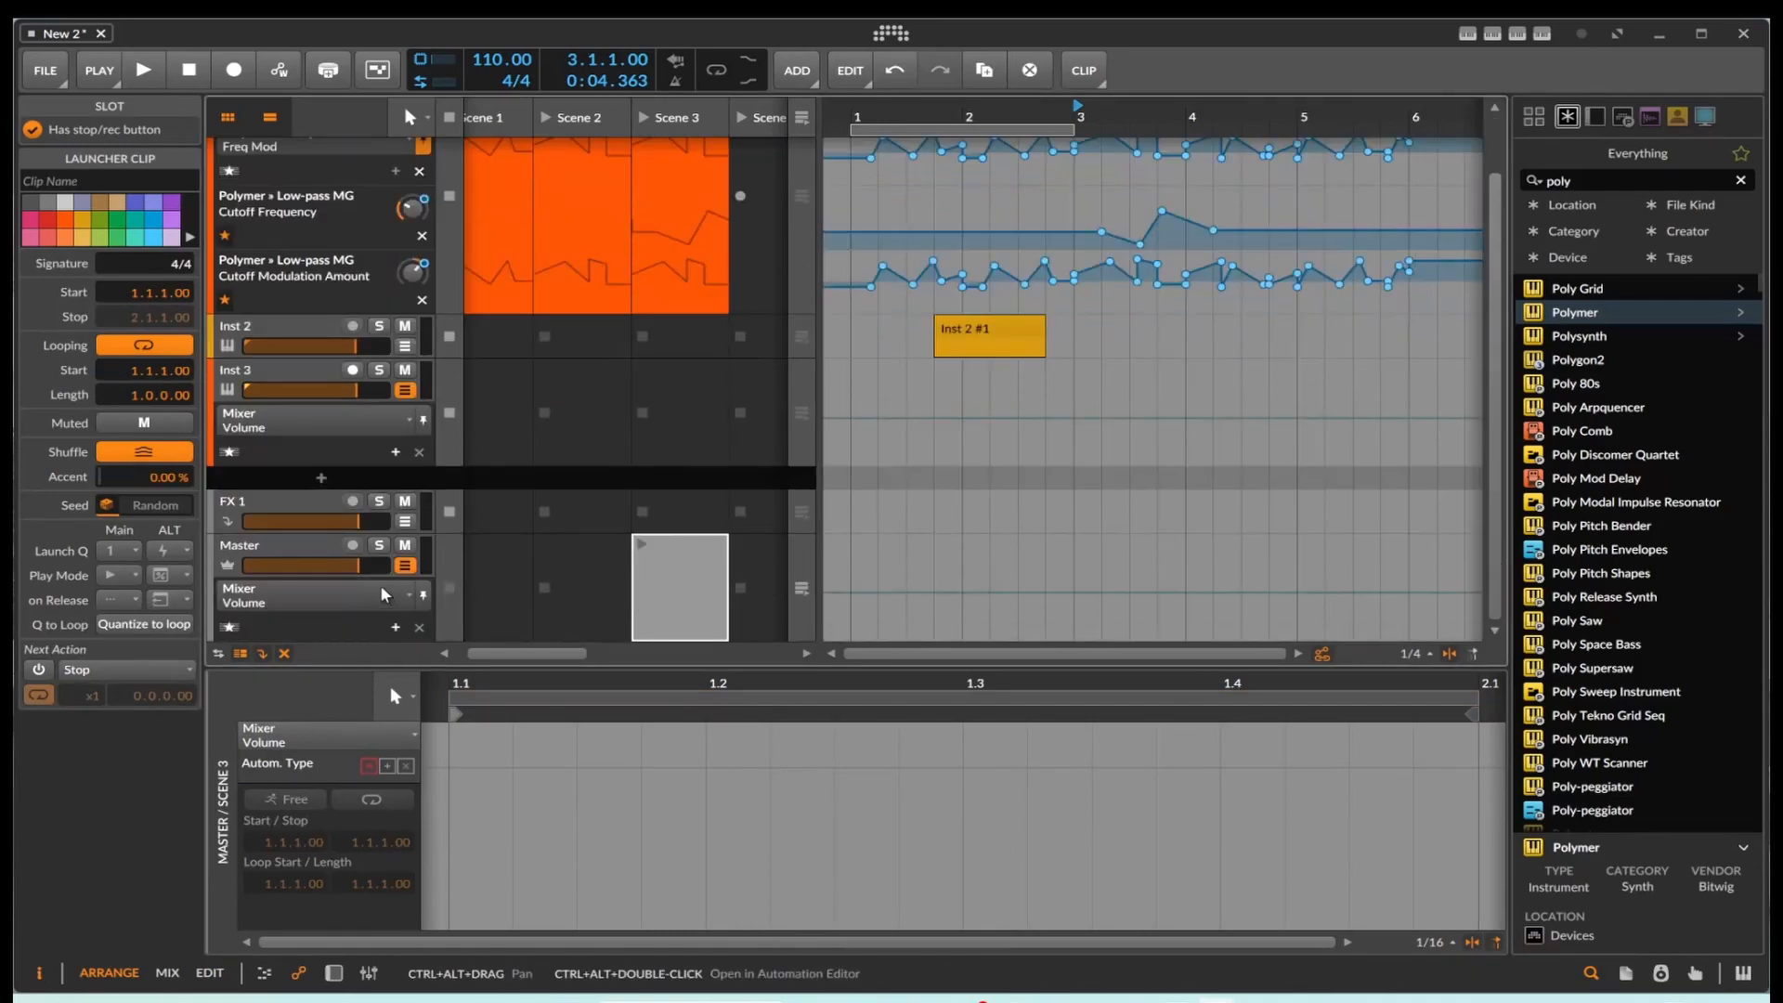
left_click(394, 627)
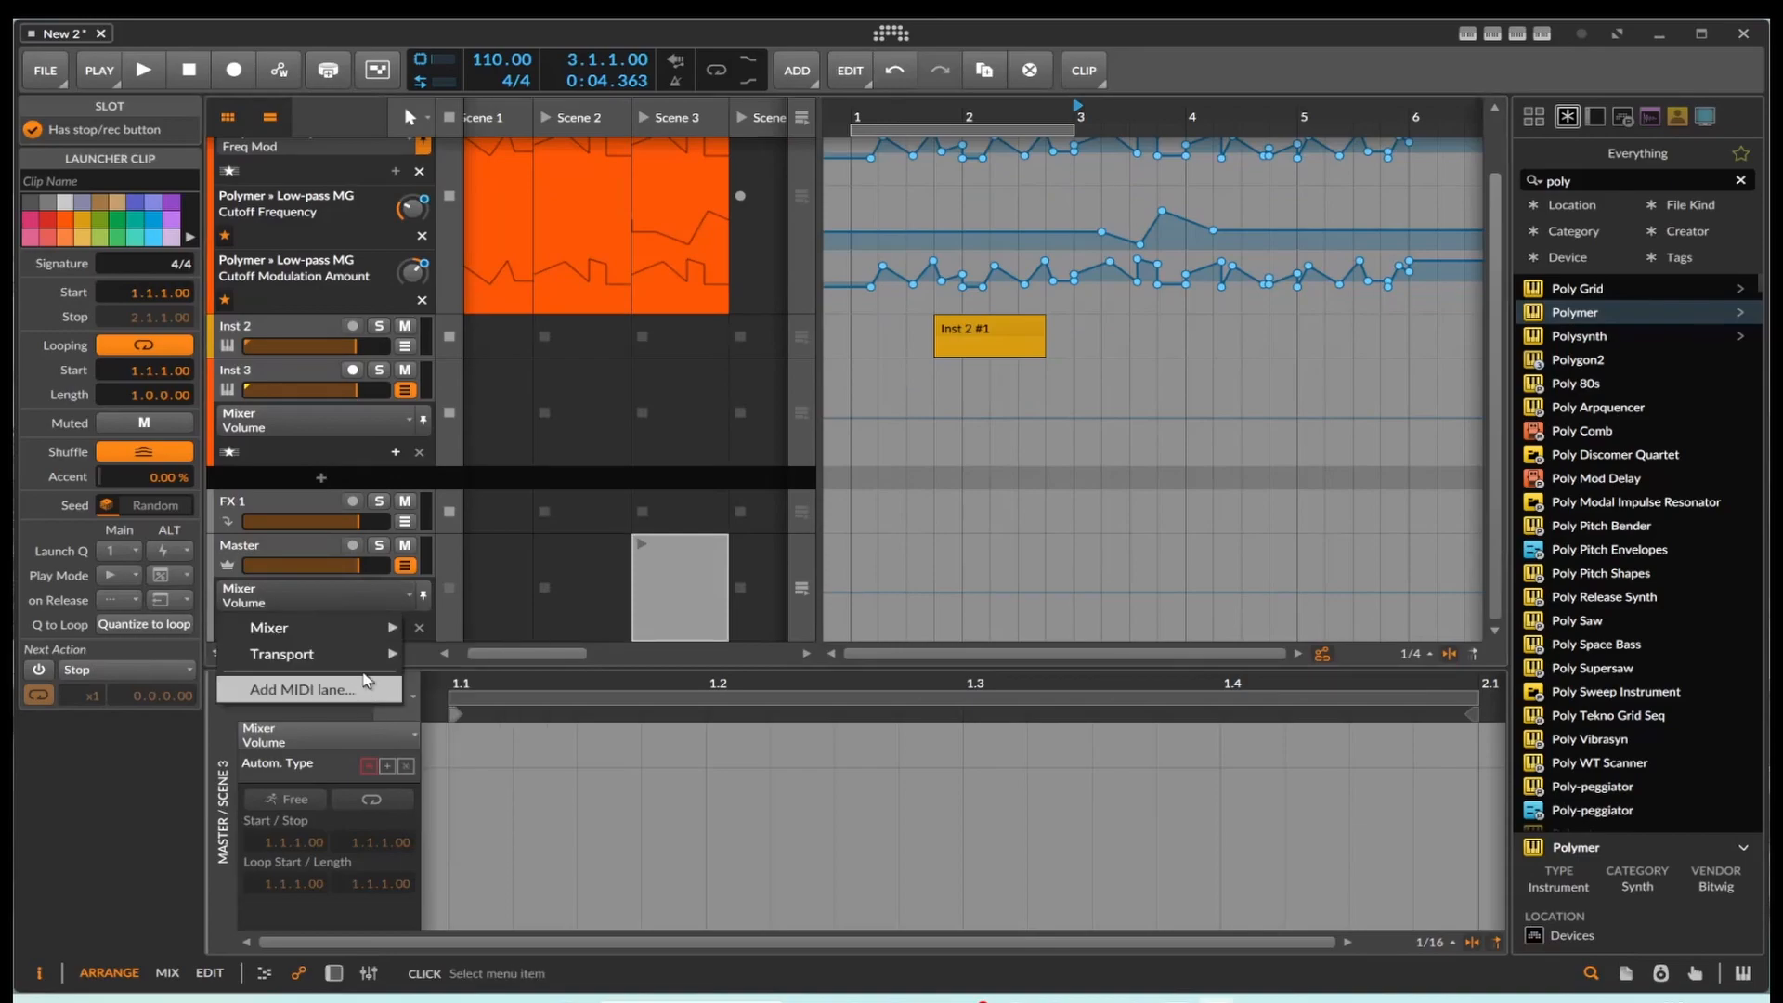
mouse_move(369, 658)
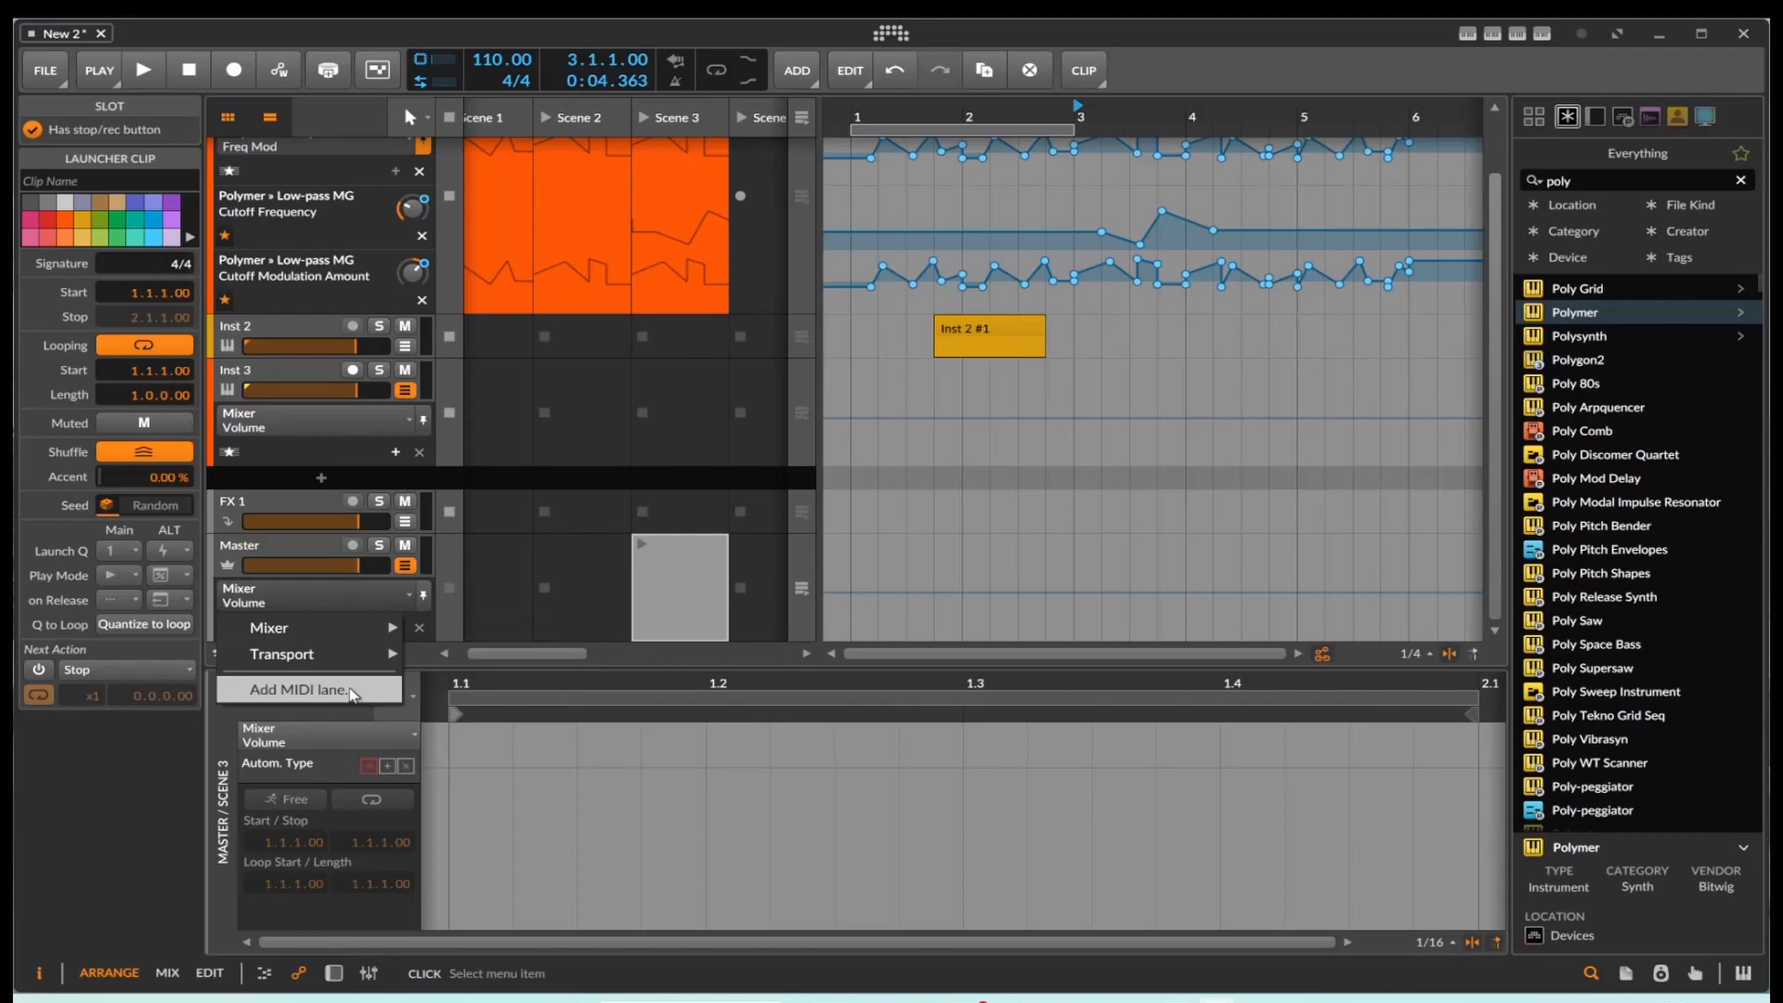
left_click(351, 694)
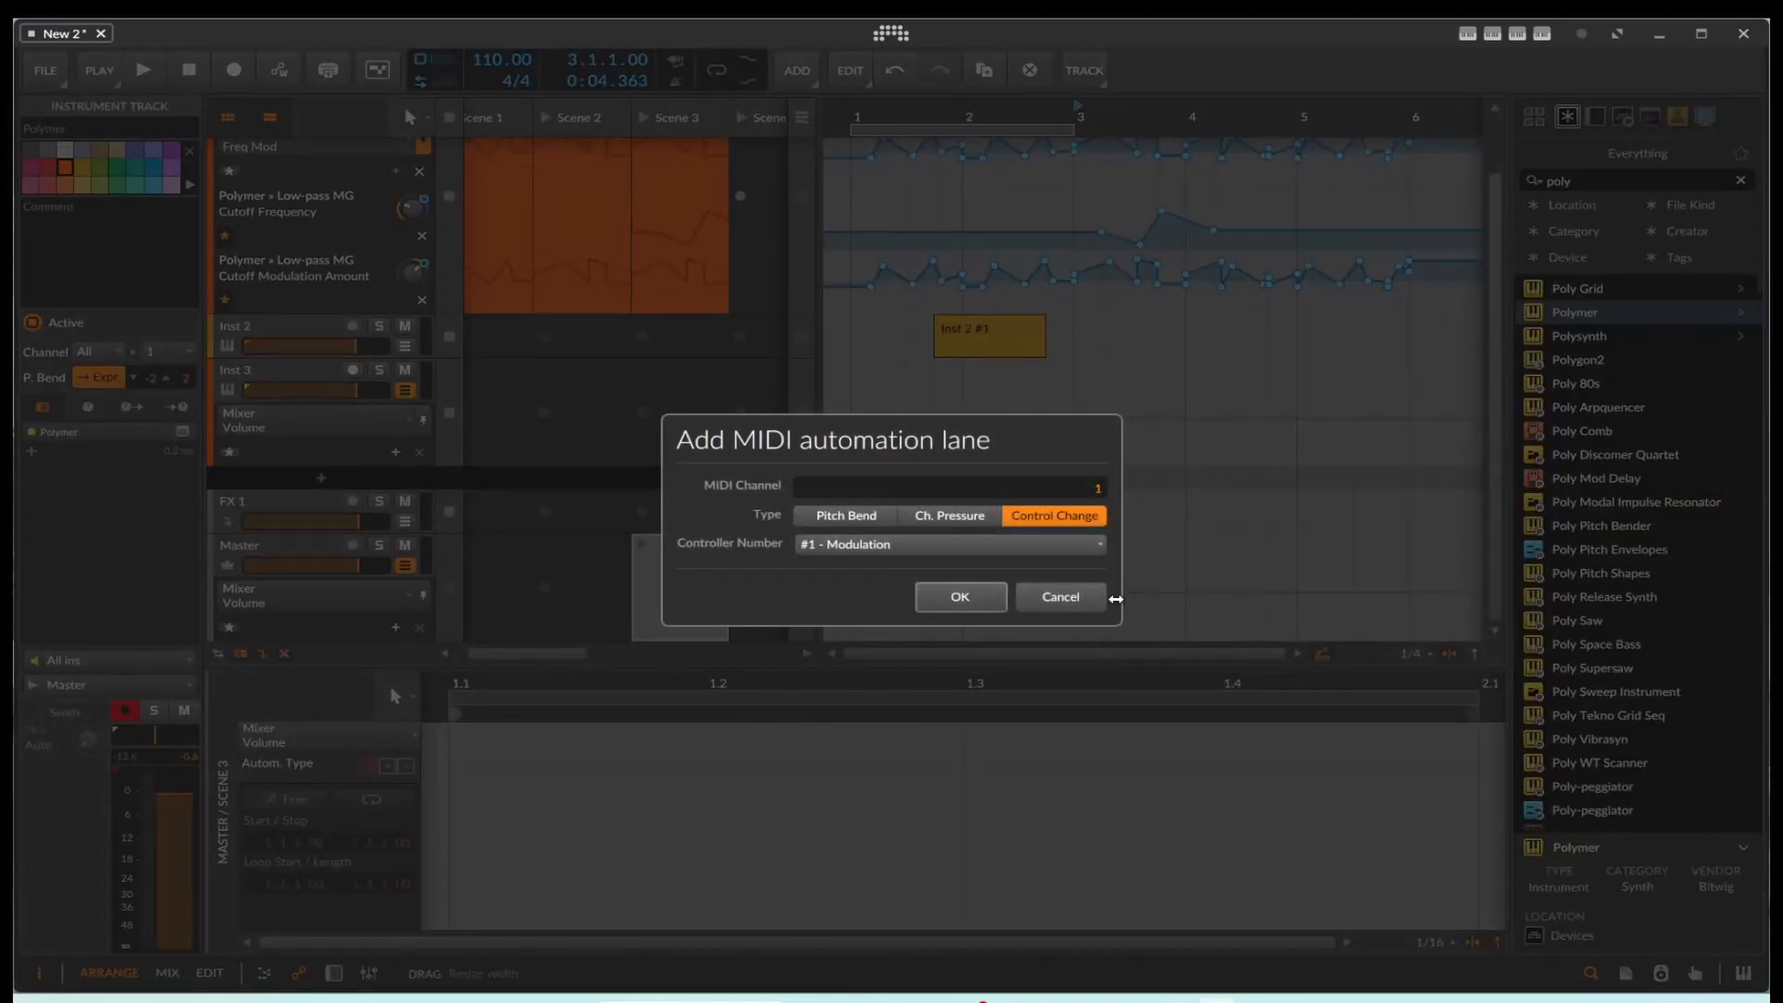
left_click(1058, 597)
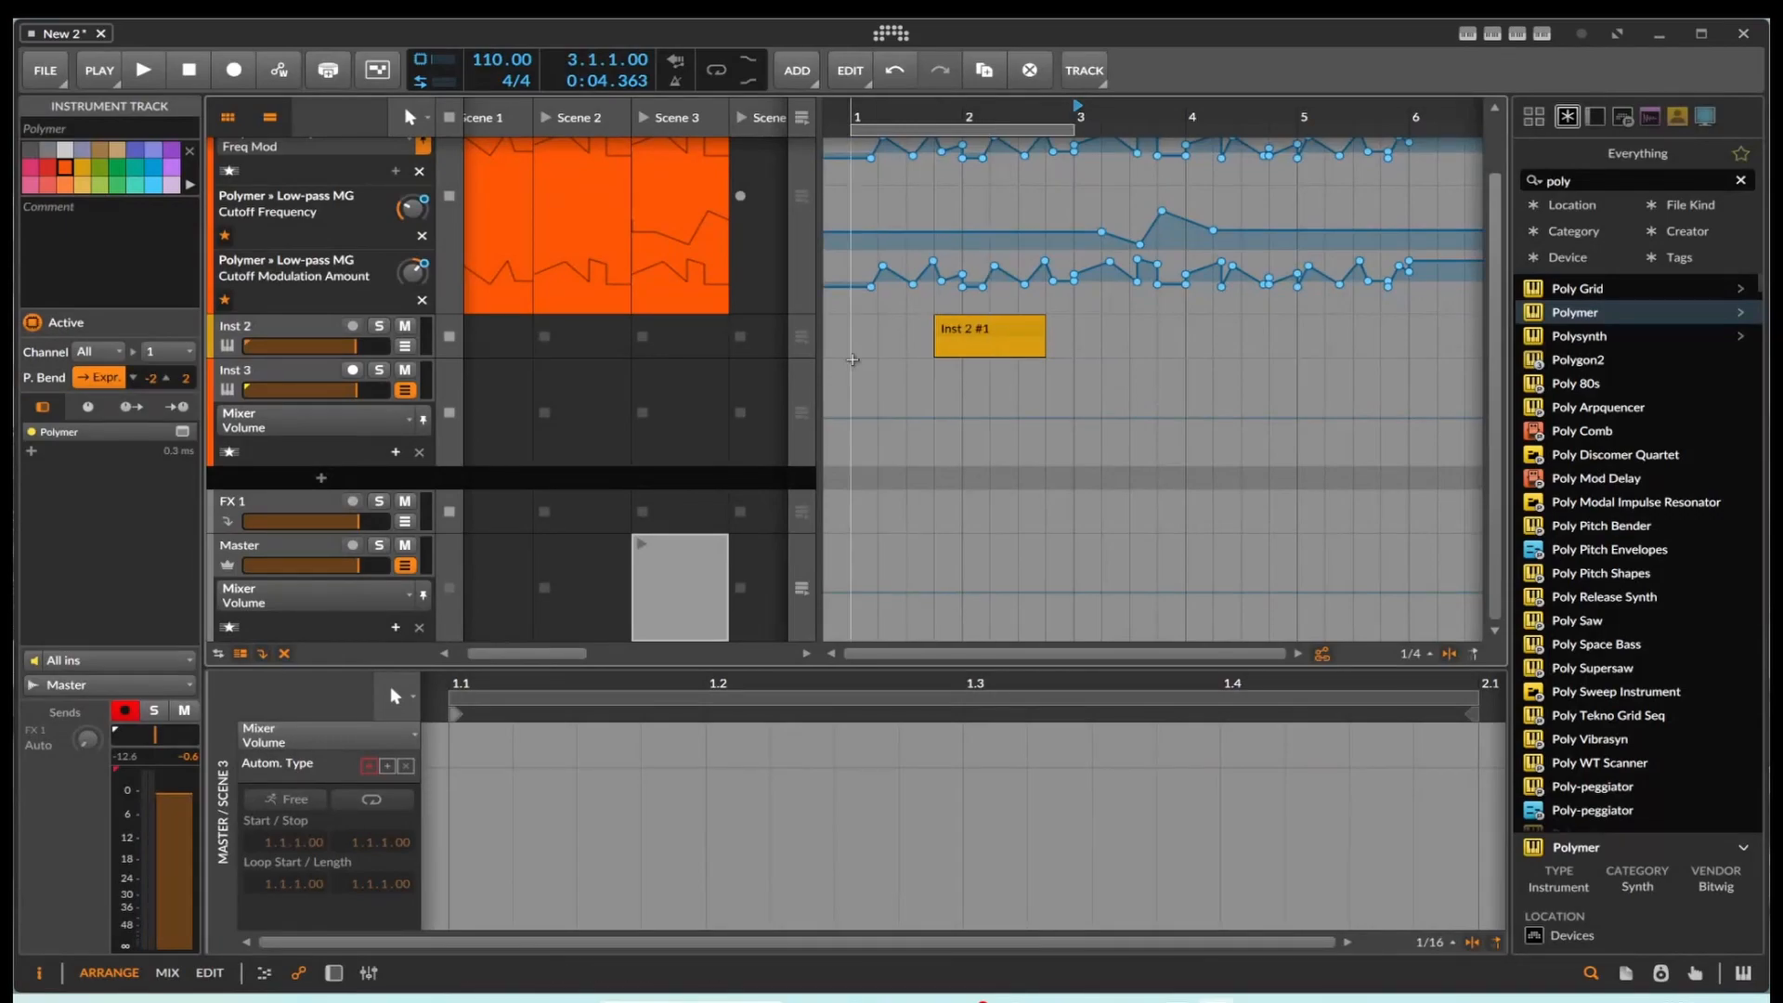
Step: Copy all Freq Mod automation points of the Polymer track's Scene 3 launcher clip
scroll(757, 339, "up", 2)
left_click(692, 293)
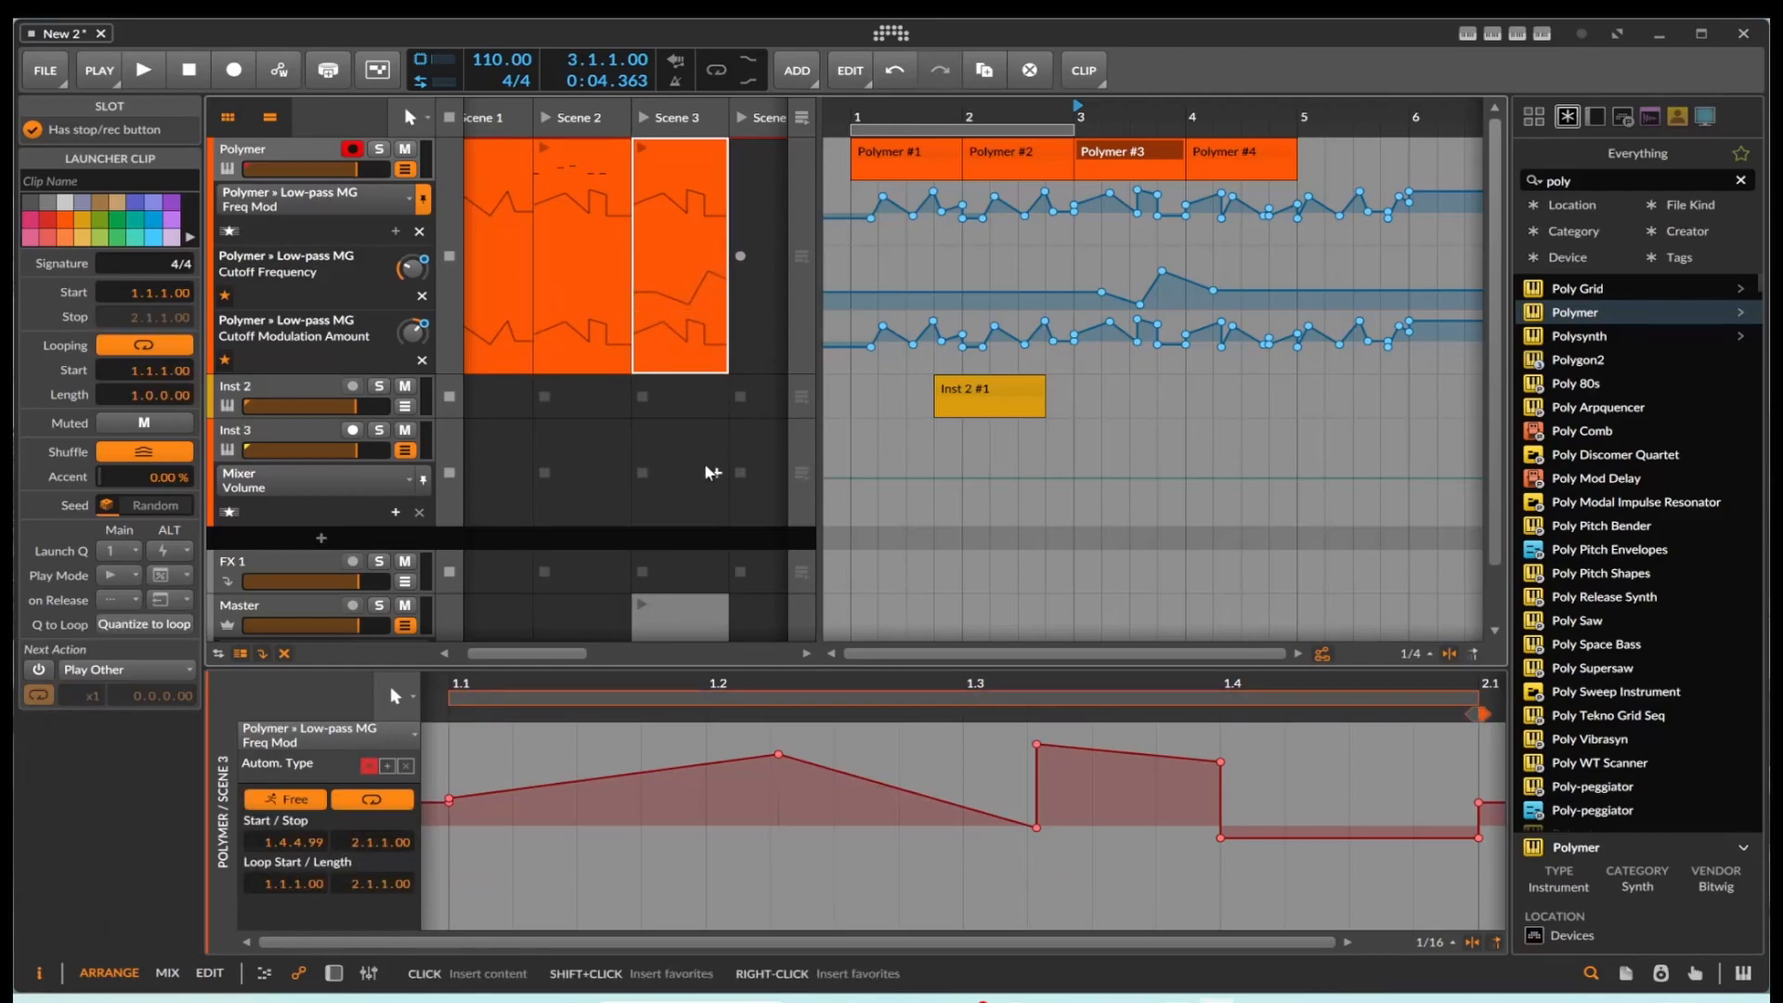
right_click(834, 702)
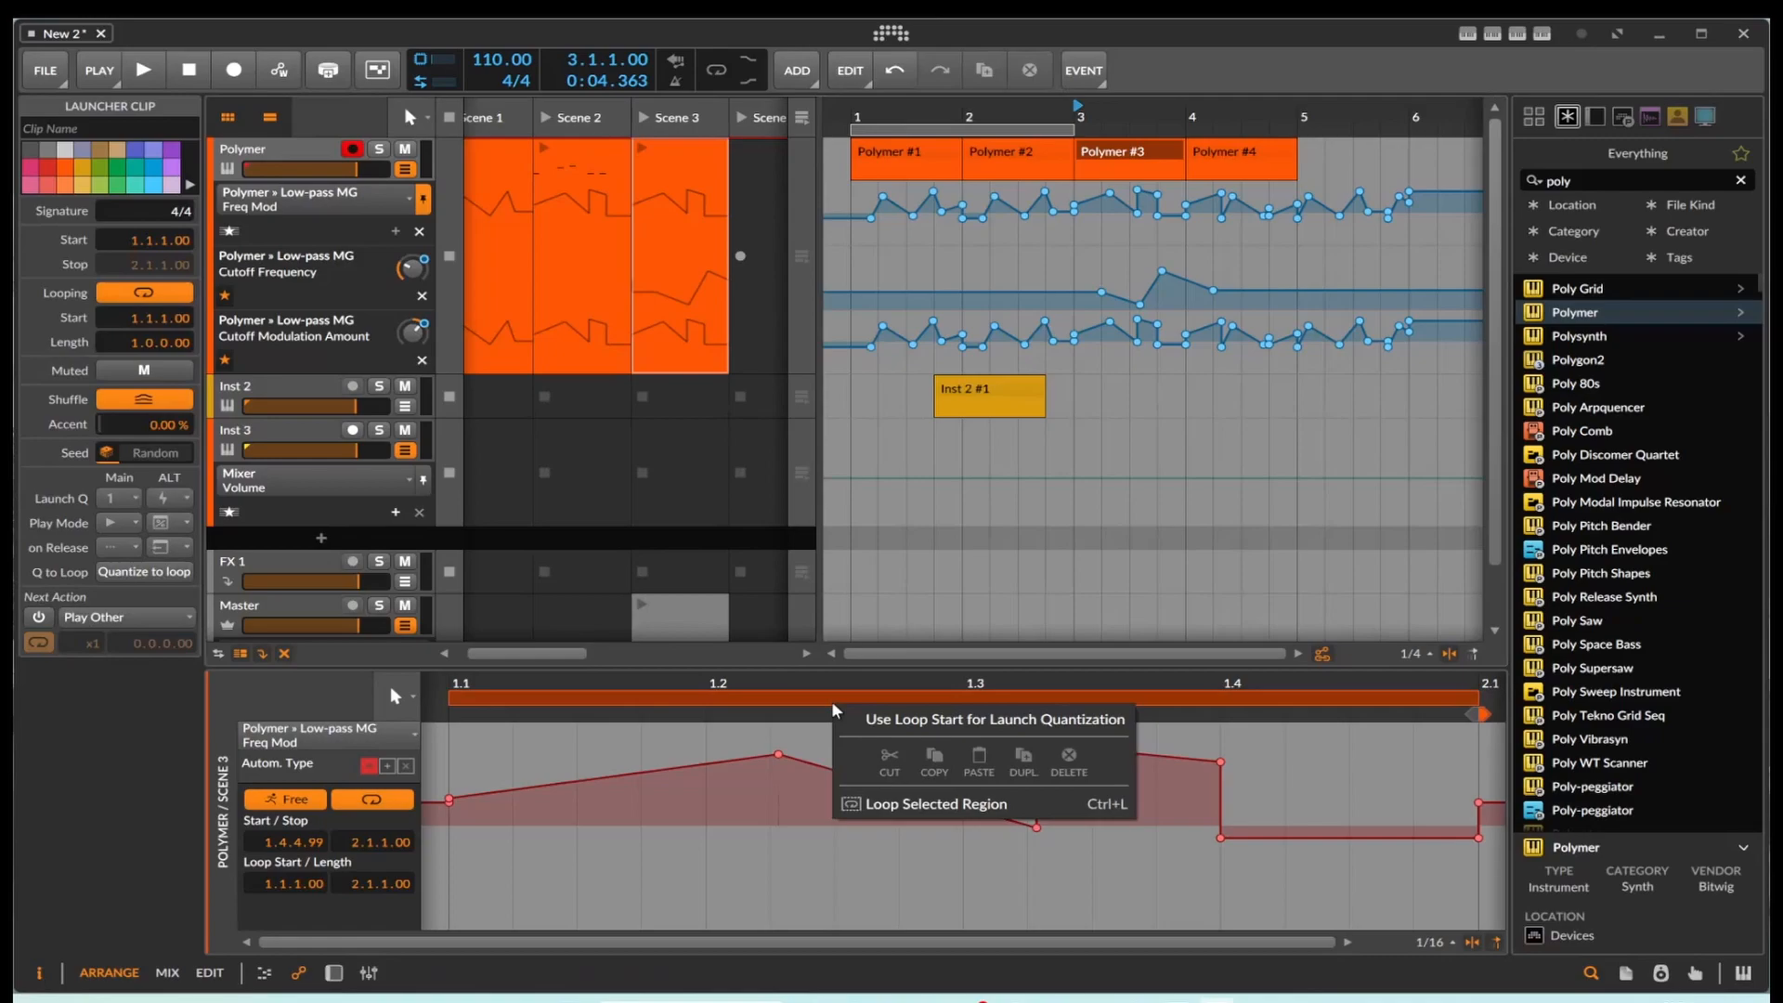
left_click(713, 741)
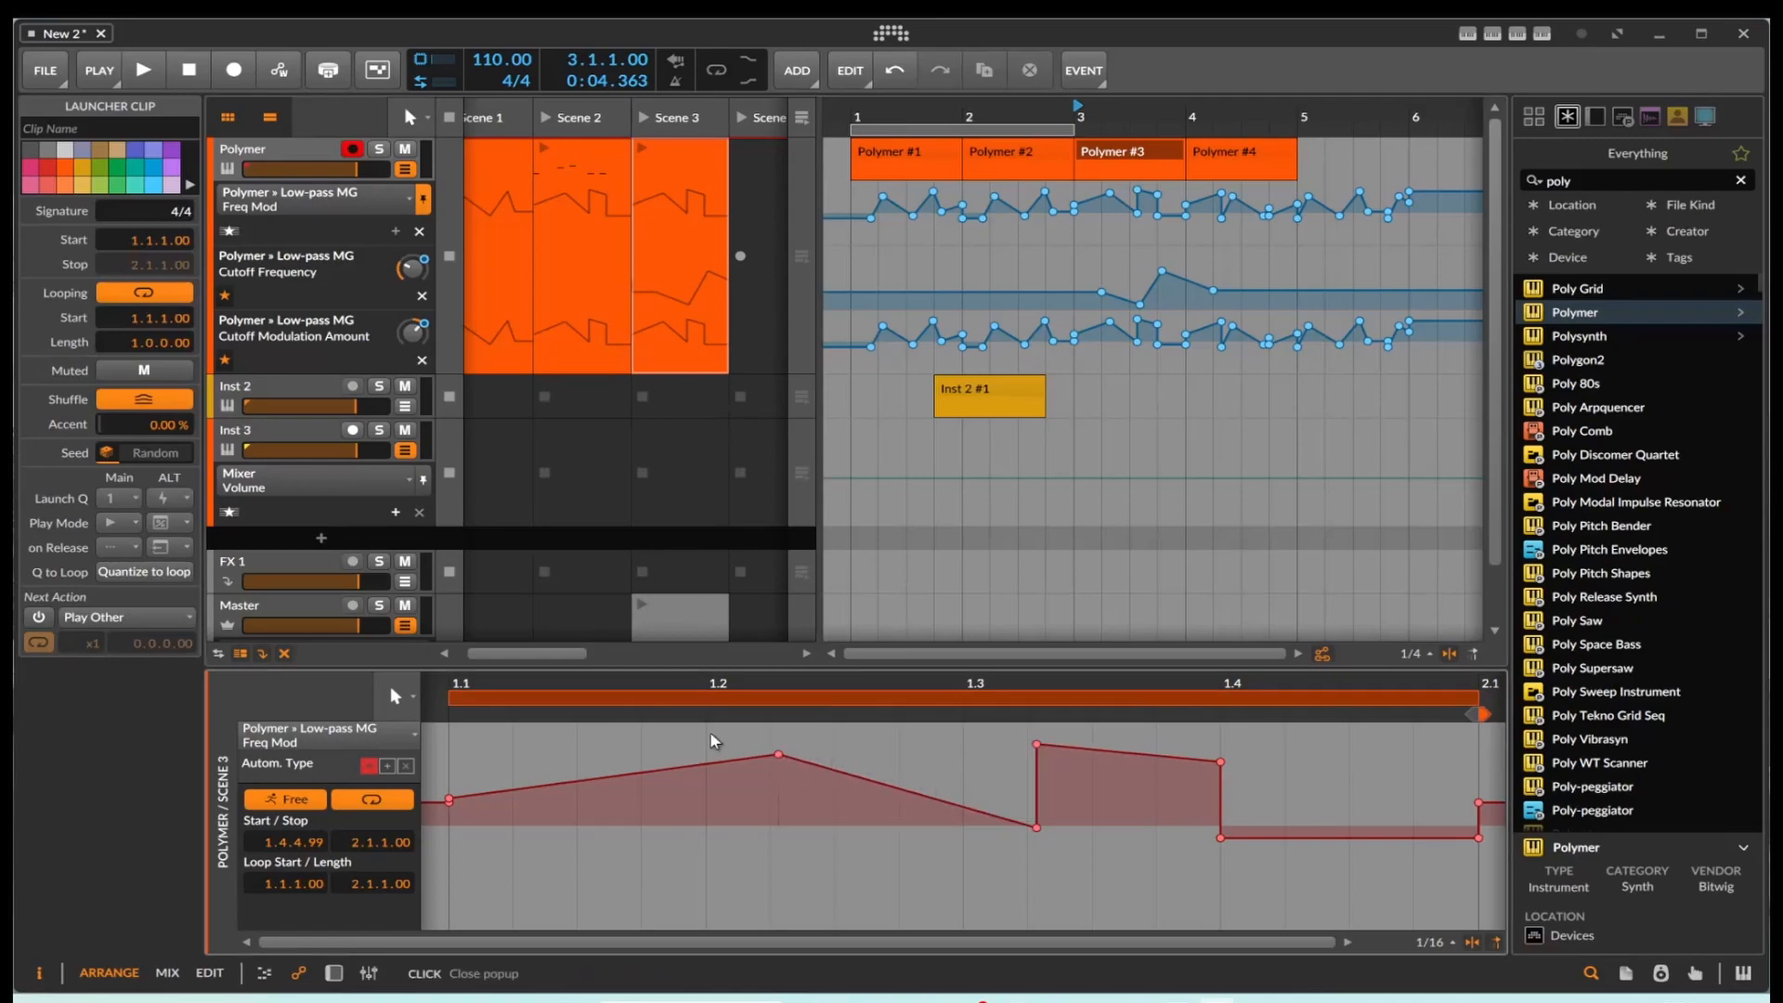
left_click(703, 751)
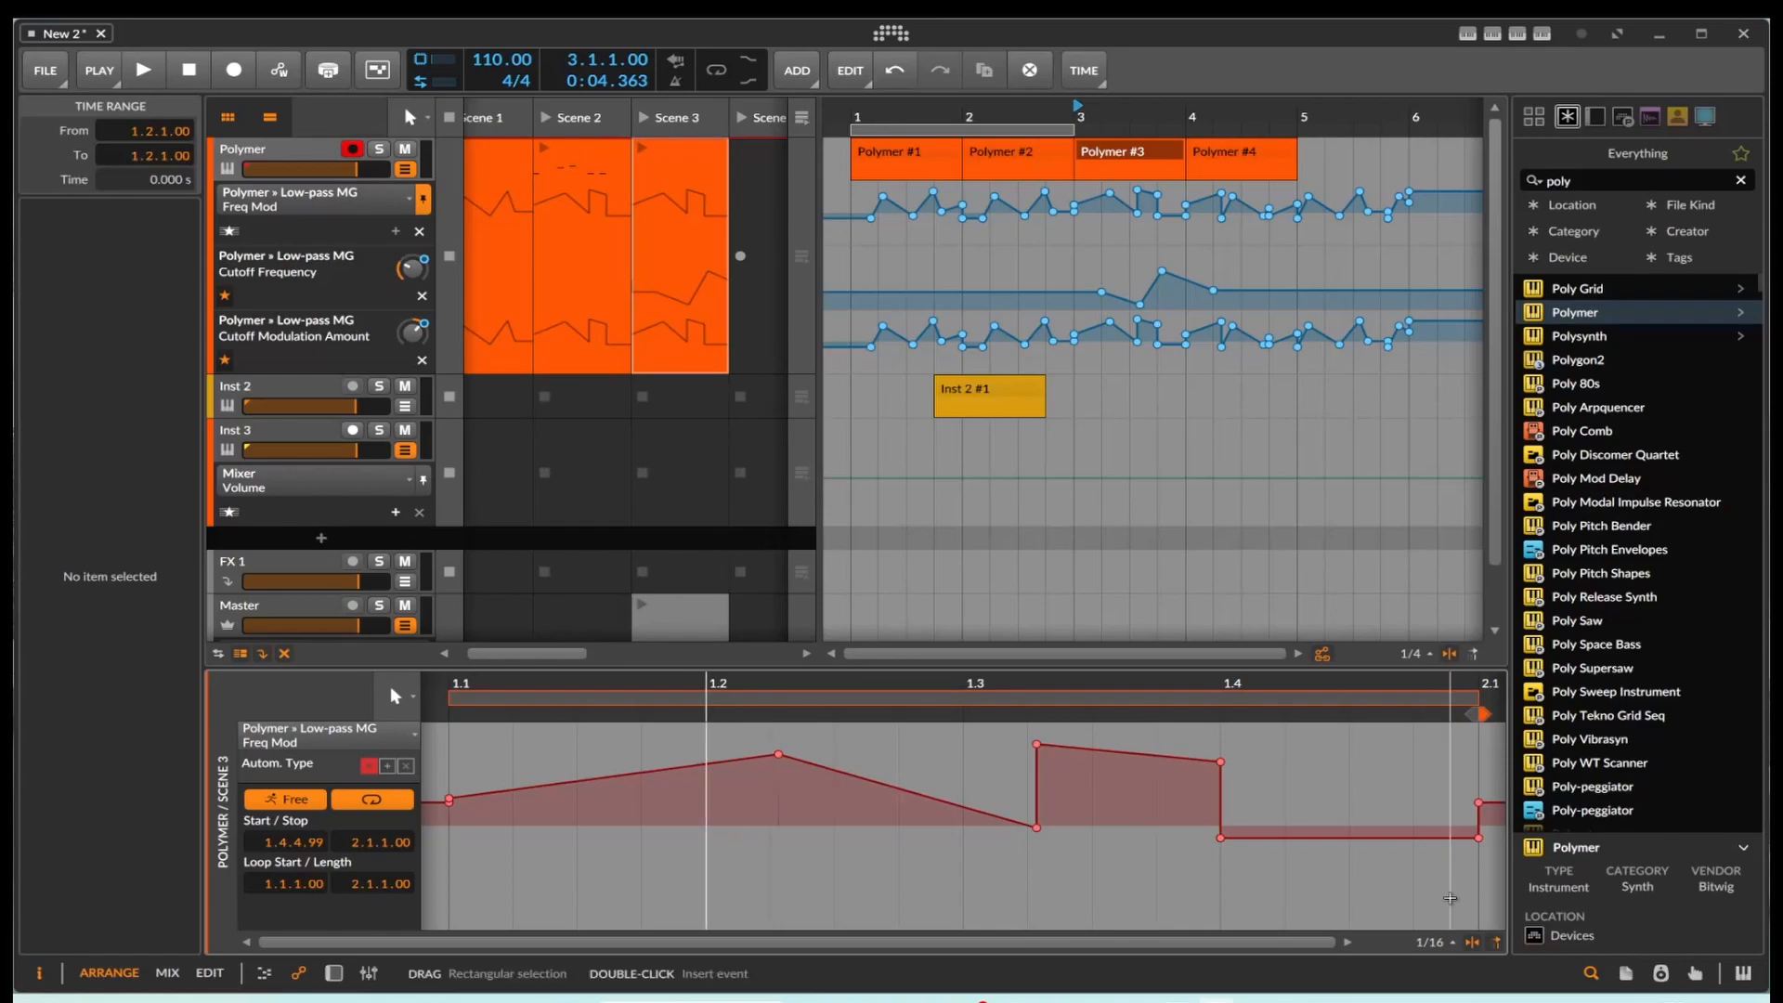
left_click_drag(1492, 901, 422, 725)
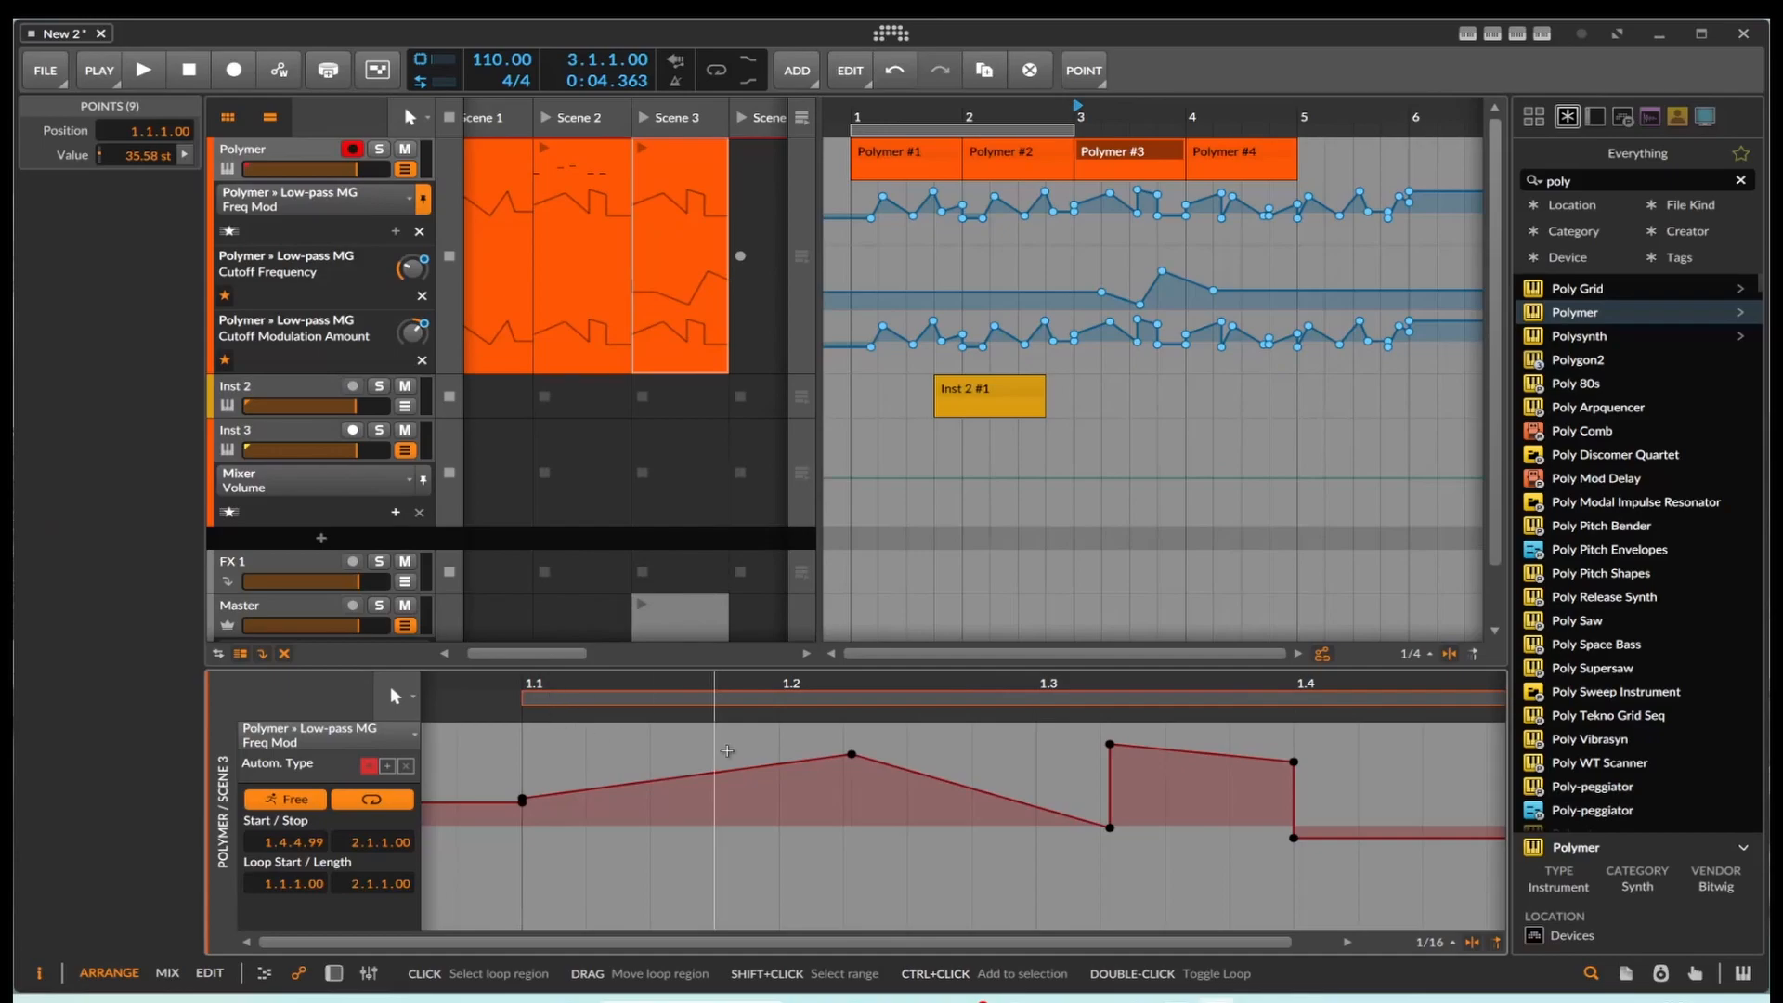
right_click(852, 755)
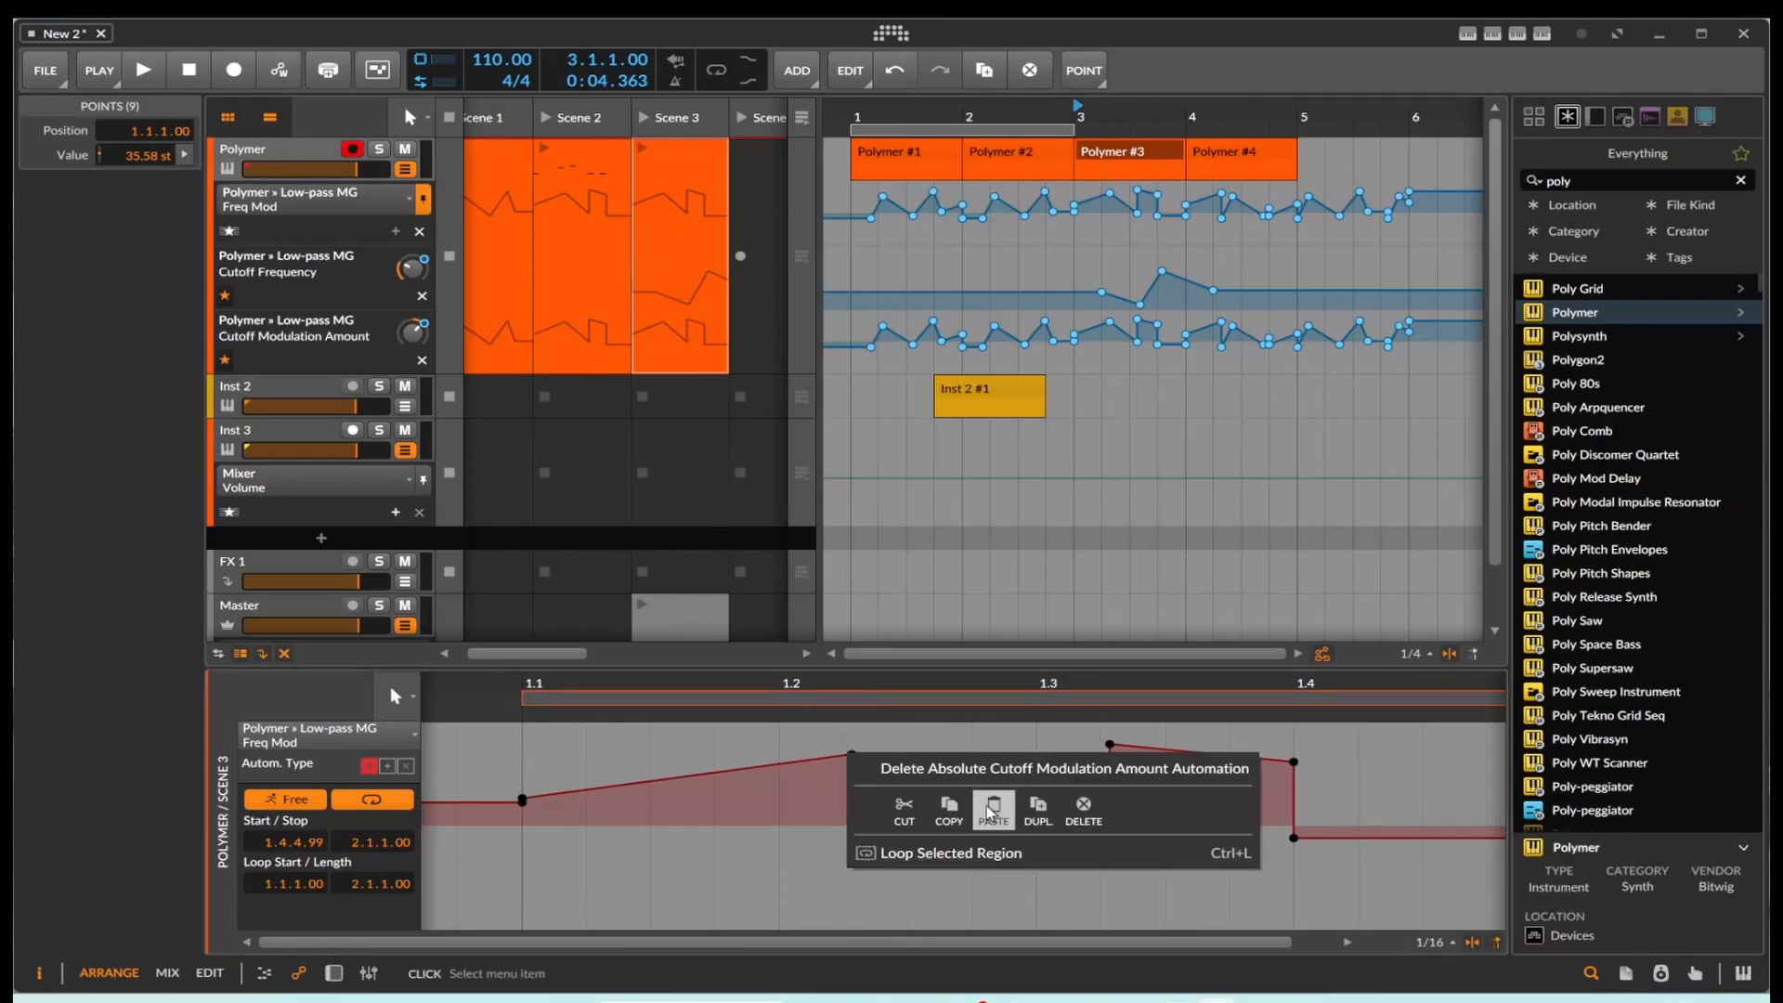
left_click(949, 810)
Step: Compare the Scene 2 and Scene 3 launcher clips of the Polymer track across their automation lanes in the detail editor
left_click(561, 285)
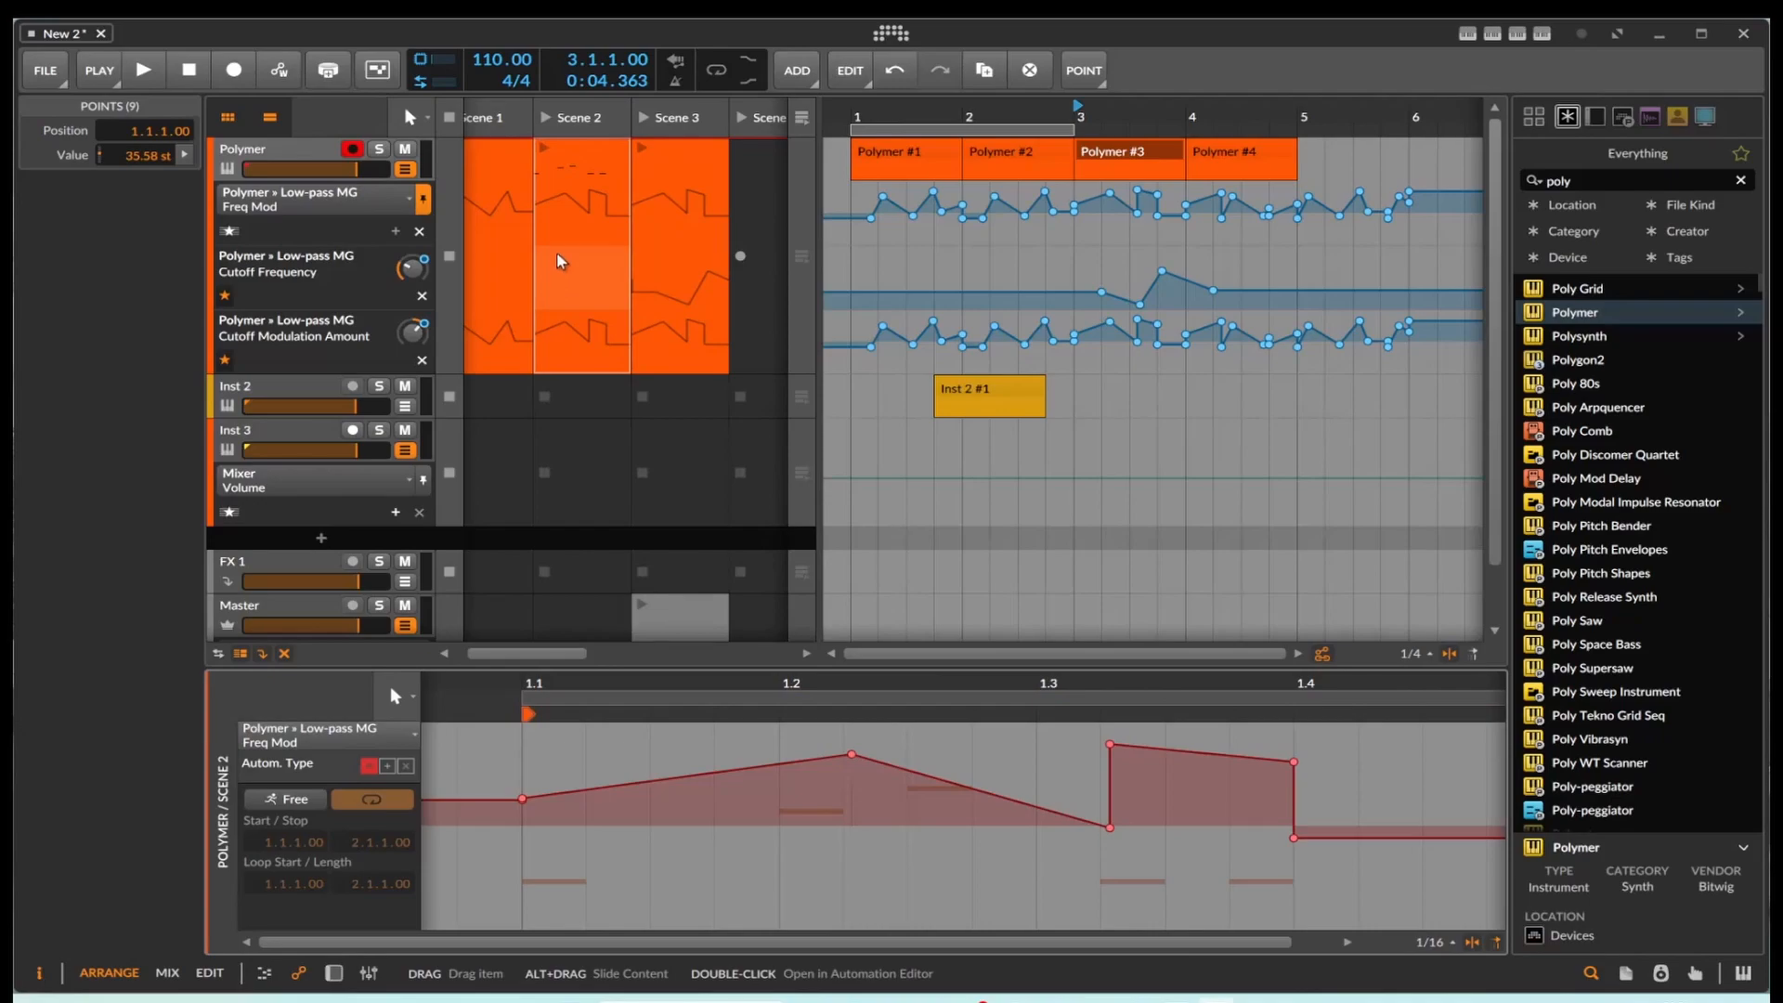
left_click(586, 301)
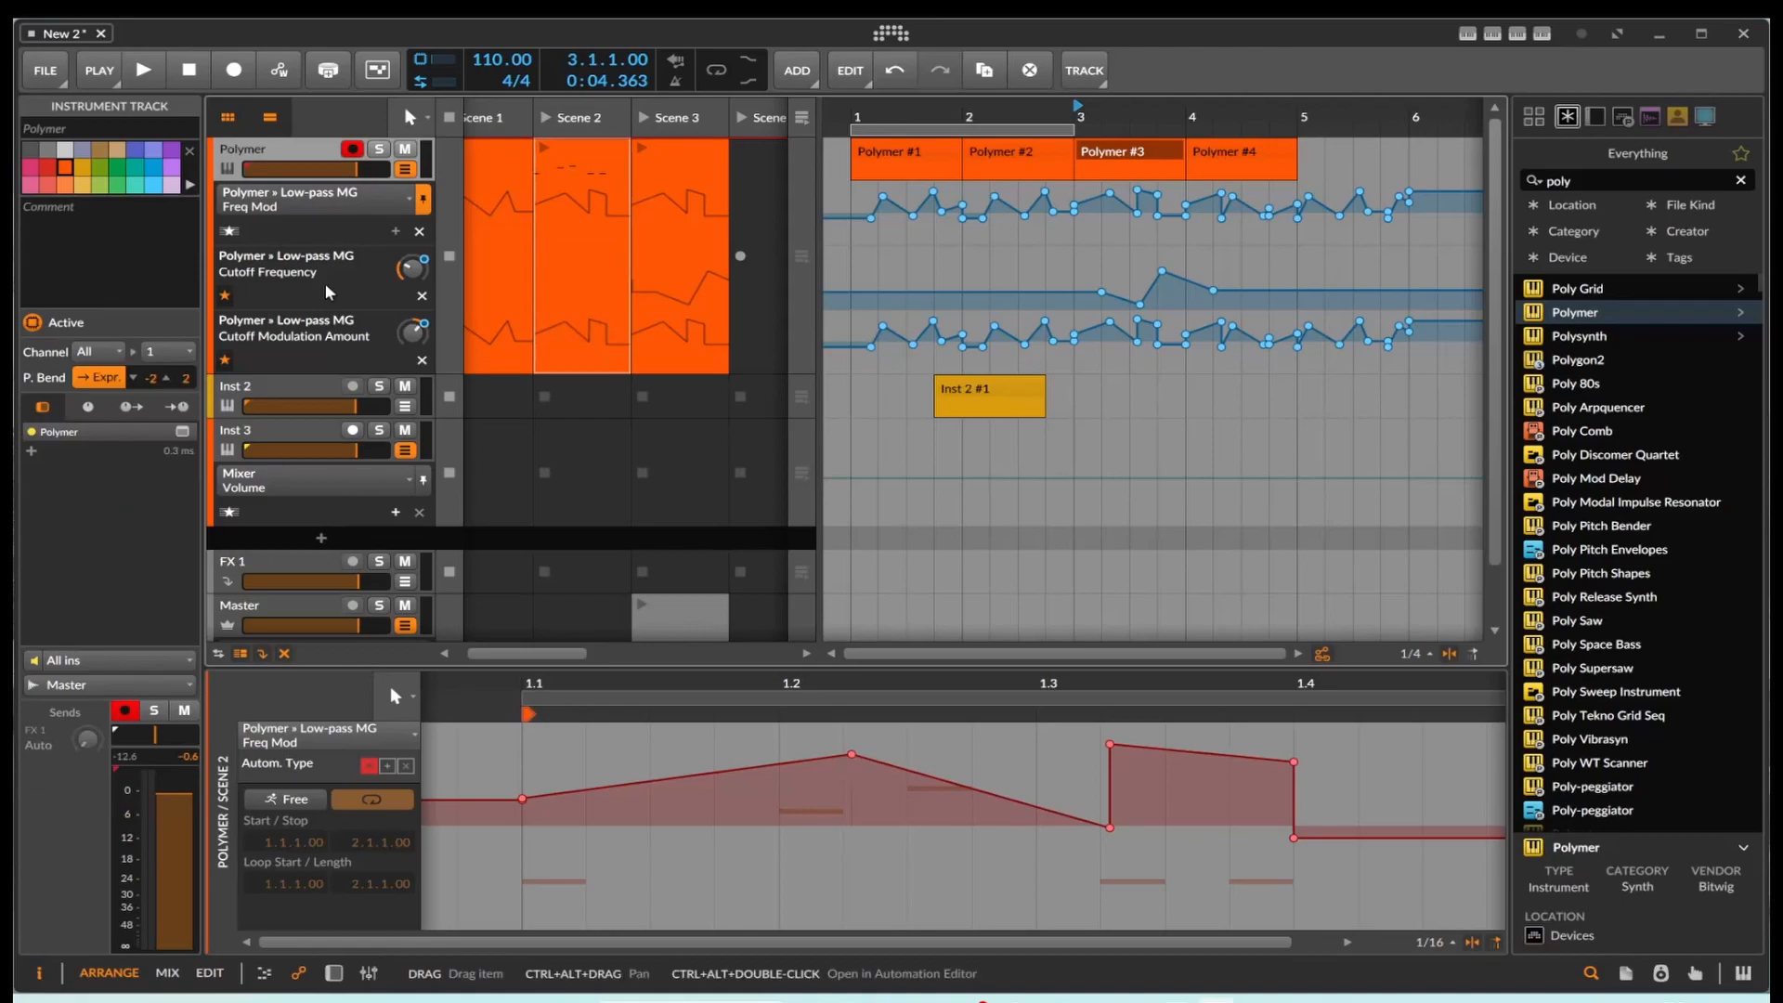
left_click(569, 279)
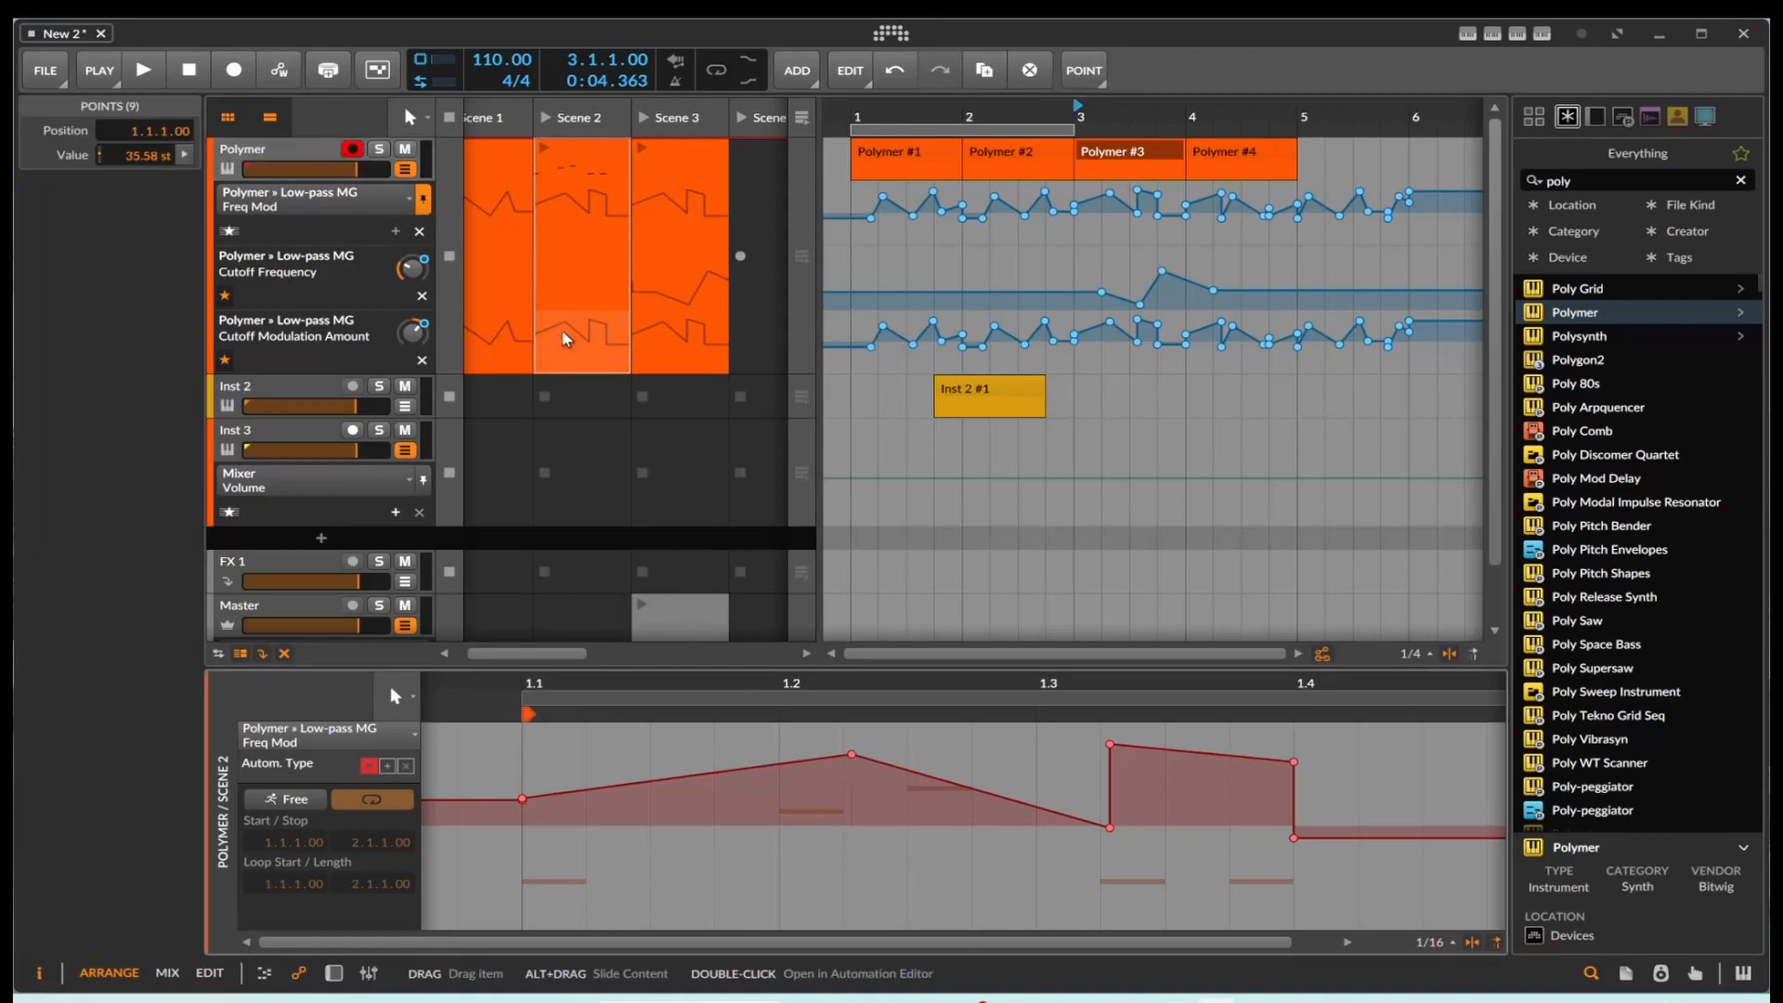
left_click(583, 298)
left_click(686, 290)
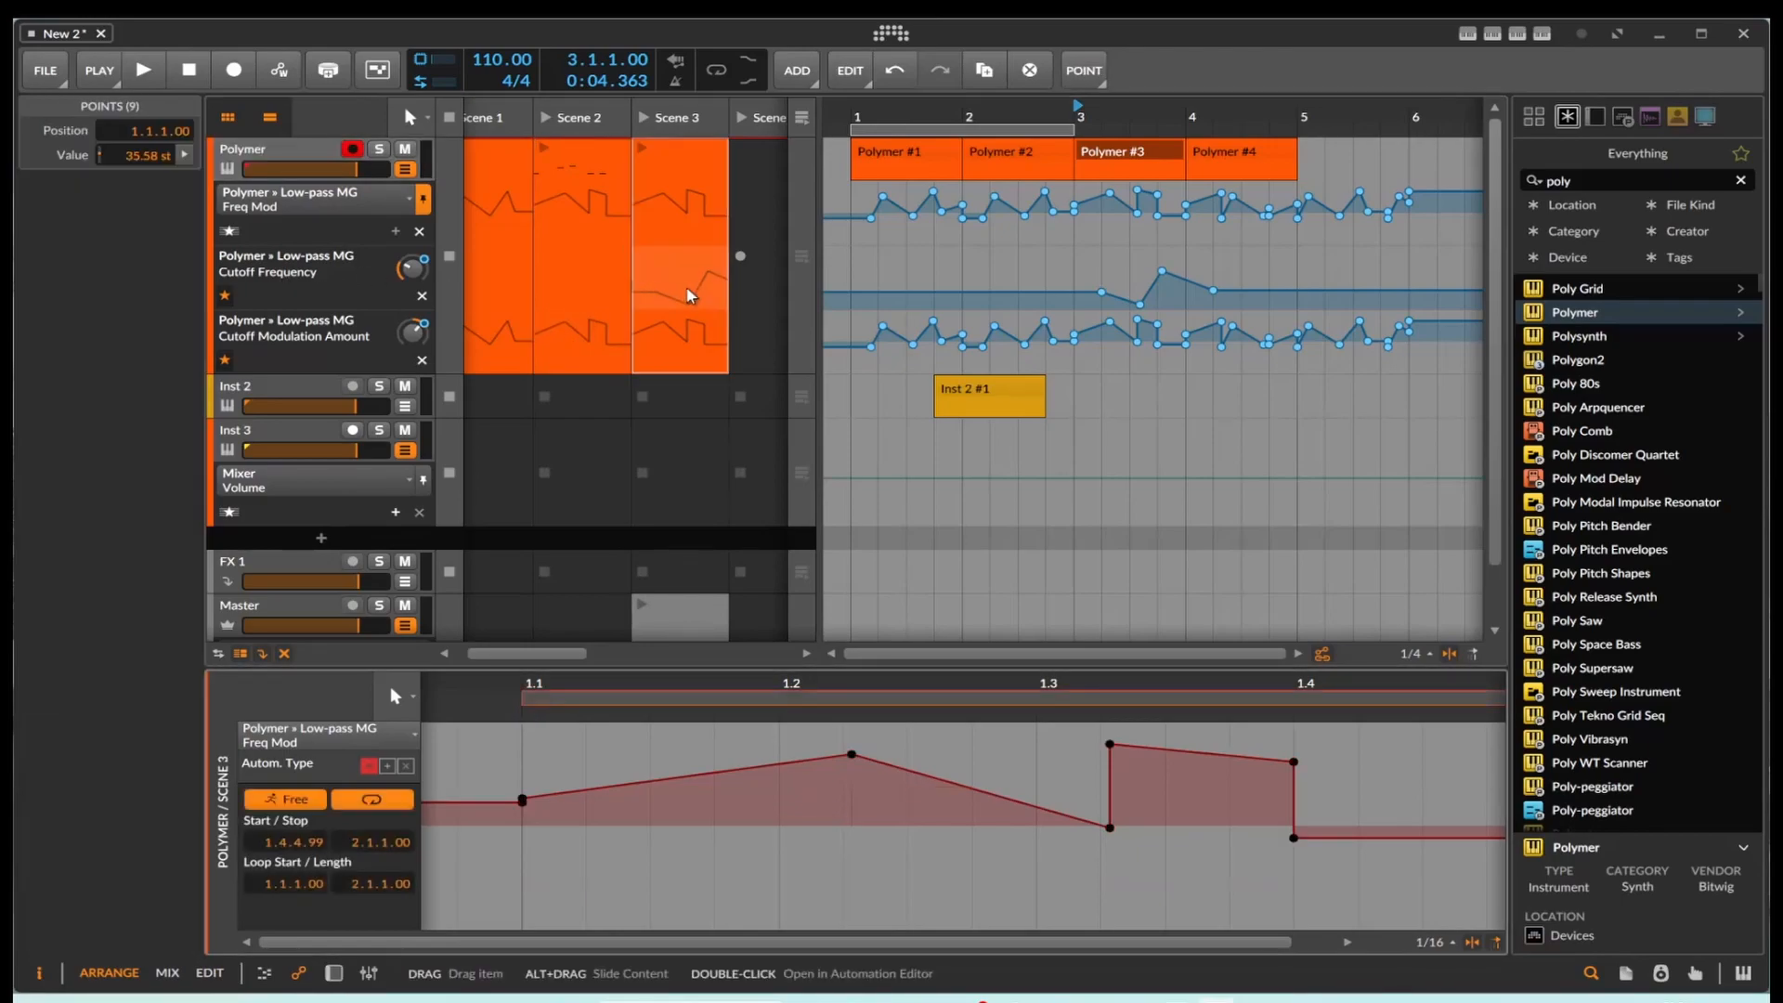
left_click(613, 291)
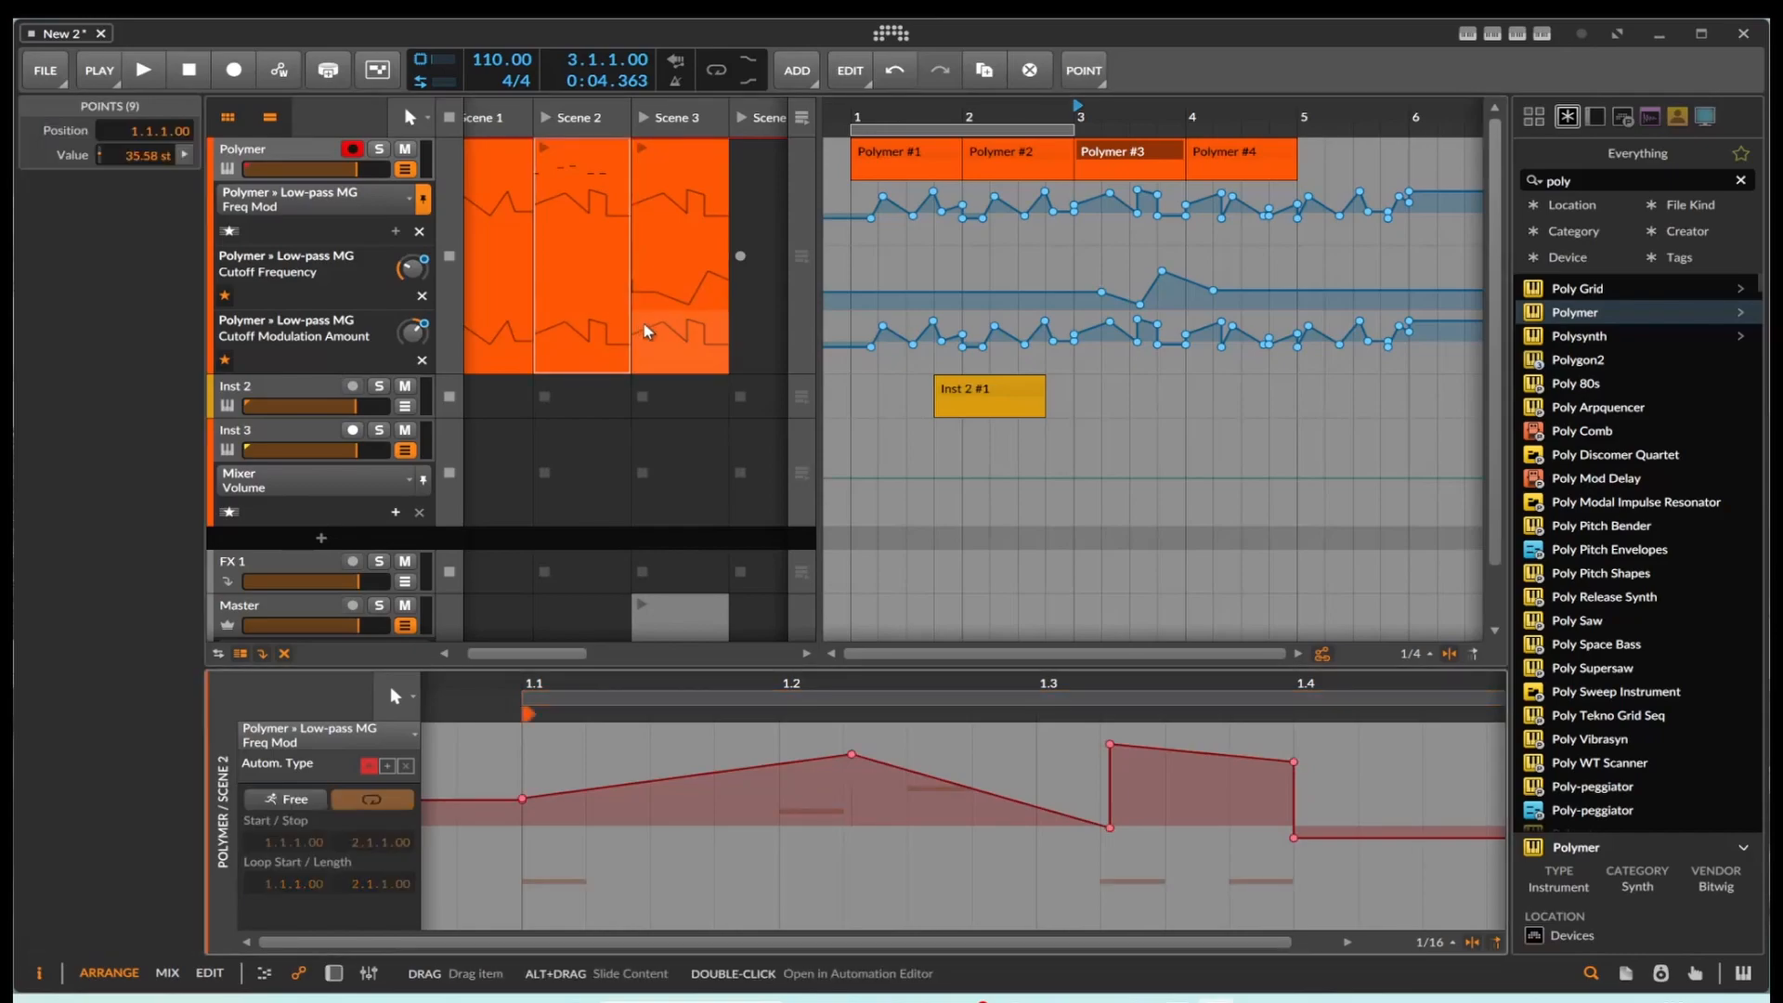
left_click(678, 332)
left_click(684, 290)
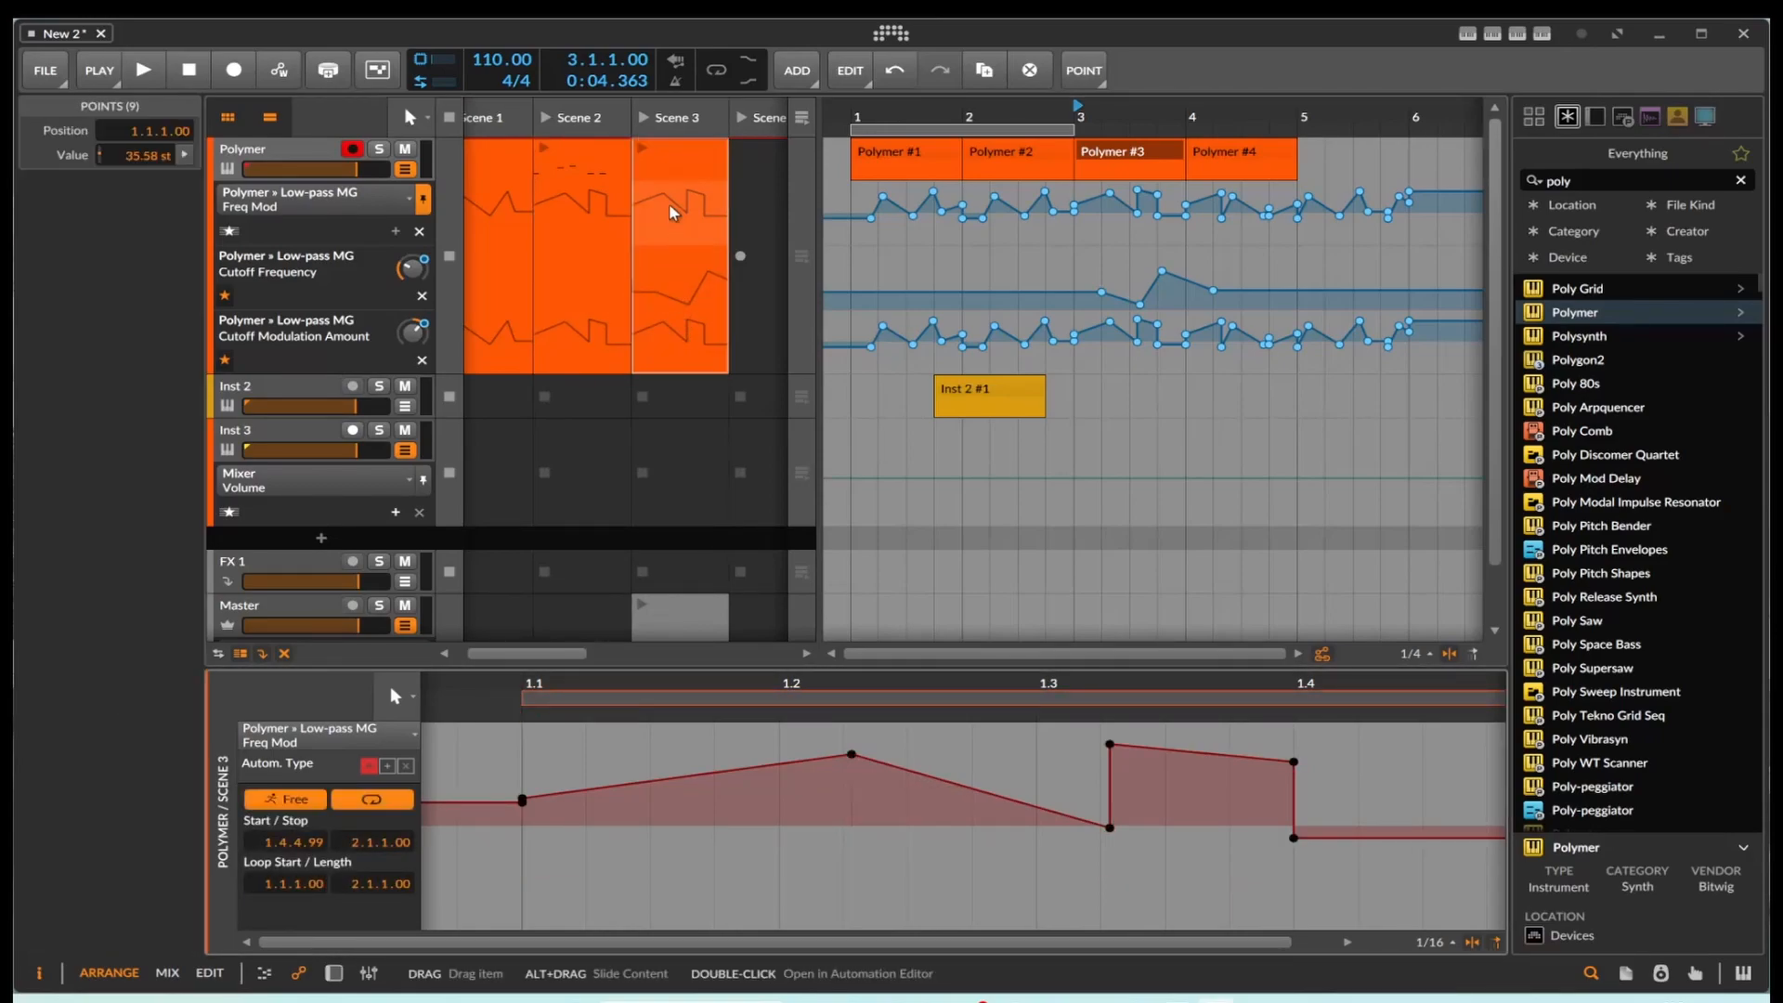
left_click(594, 218)
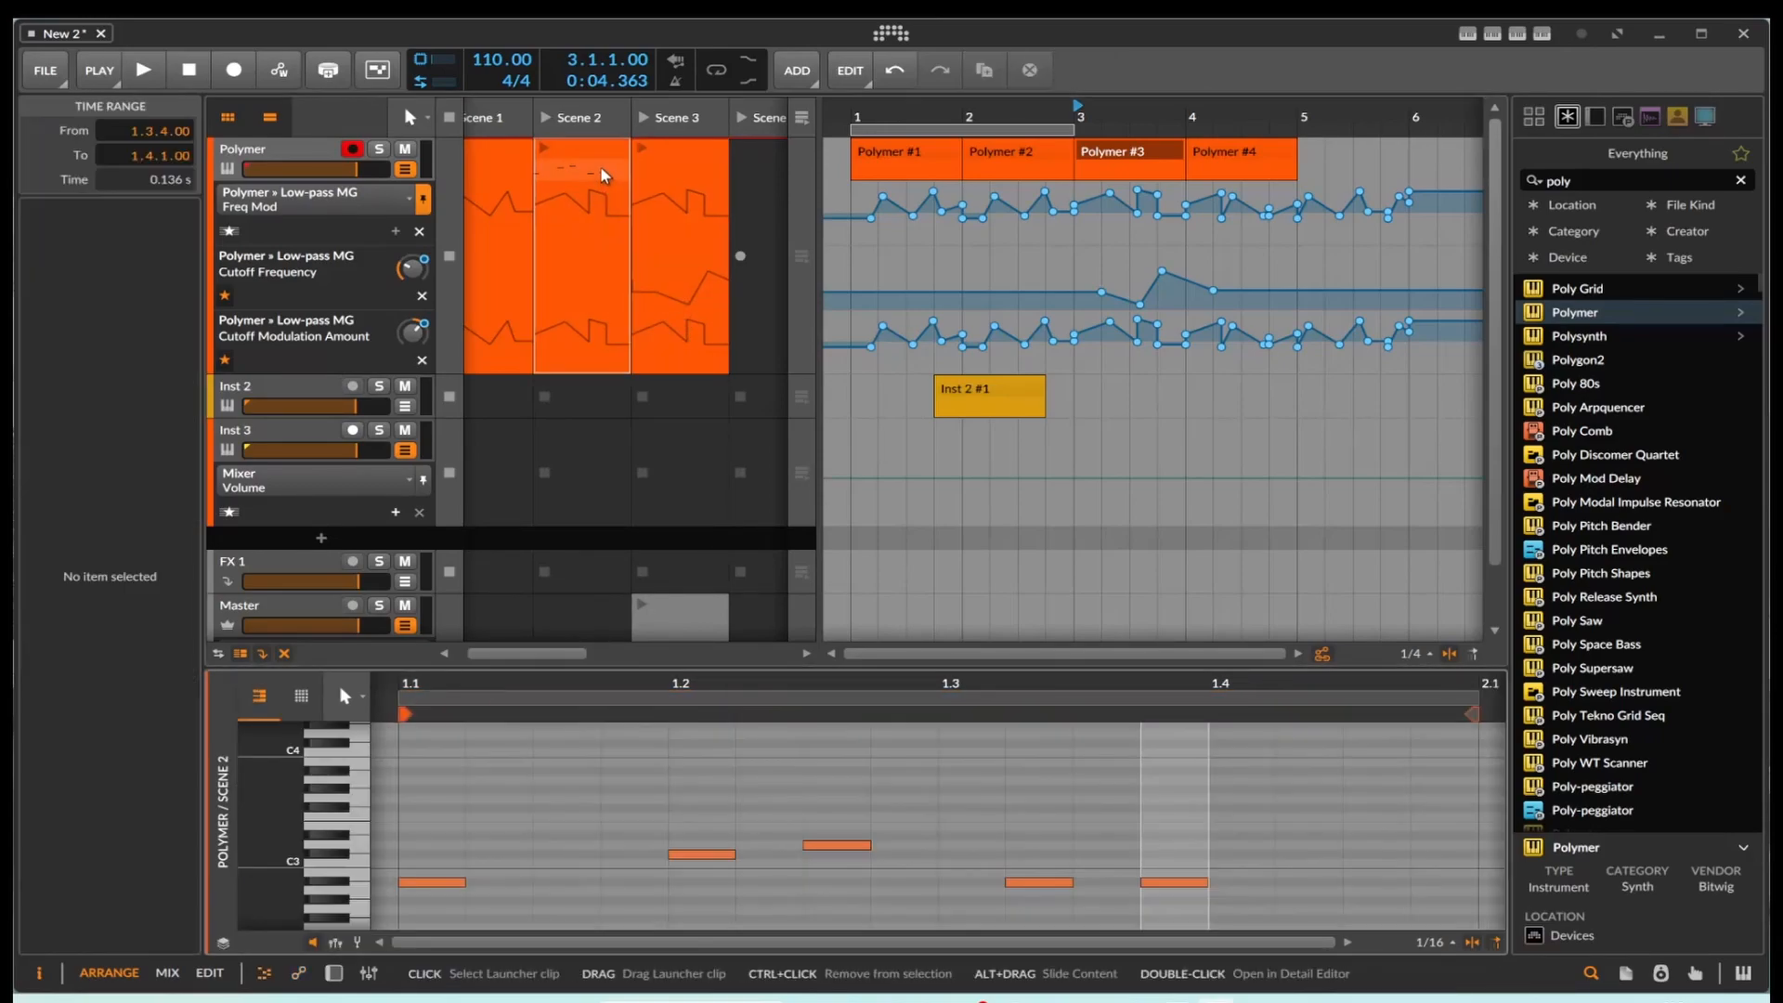
left_click(592, 228)
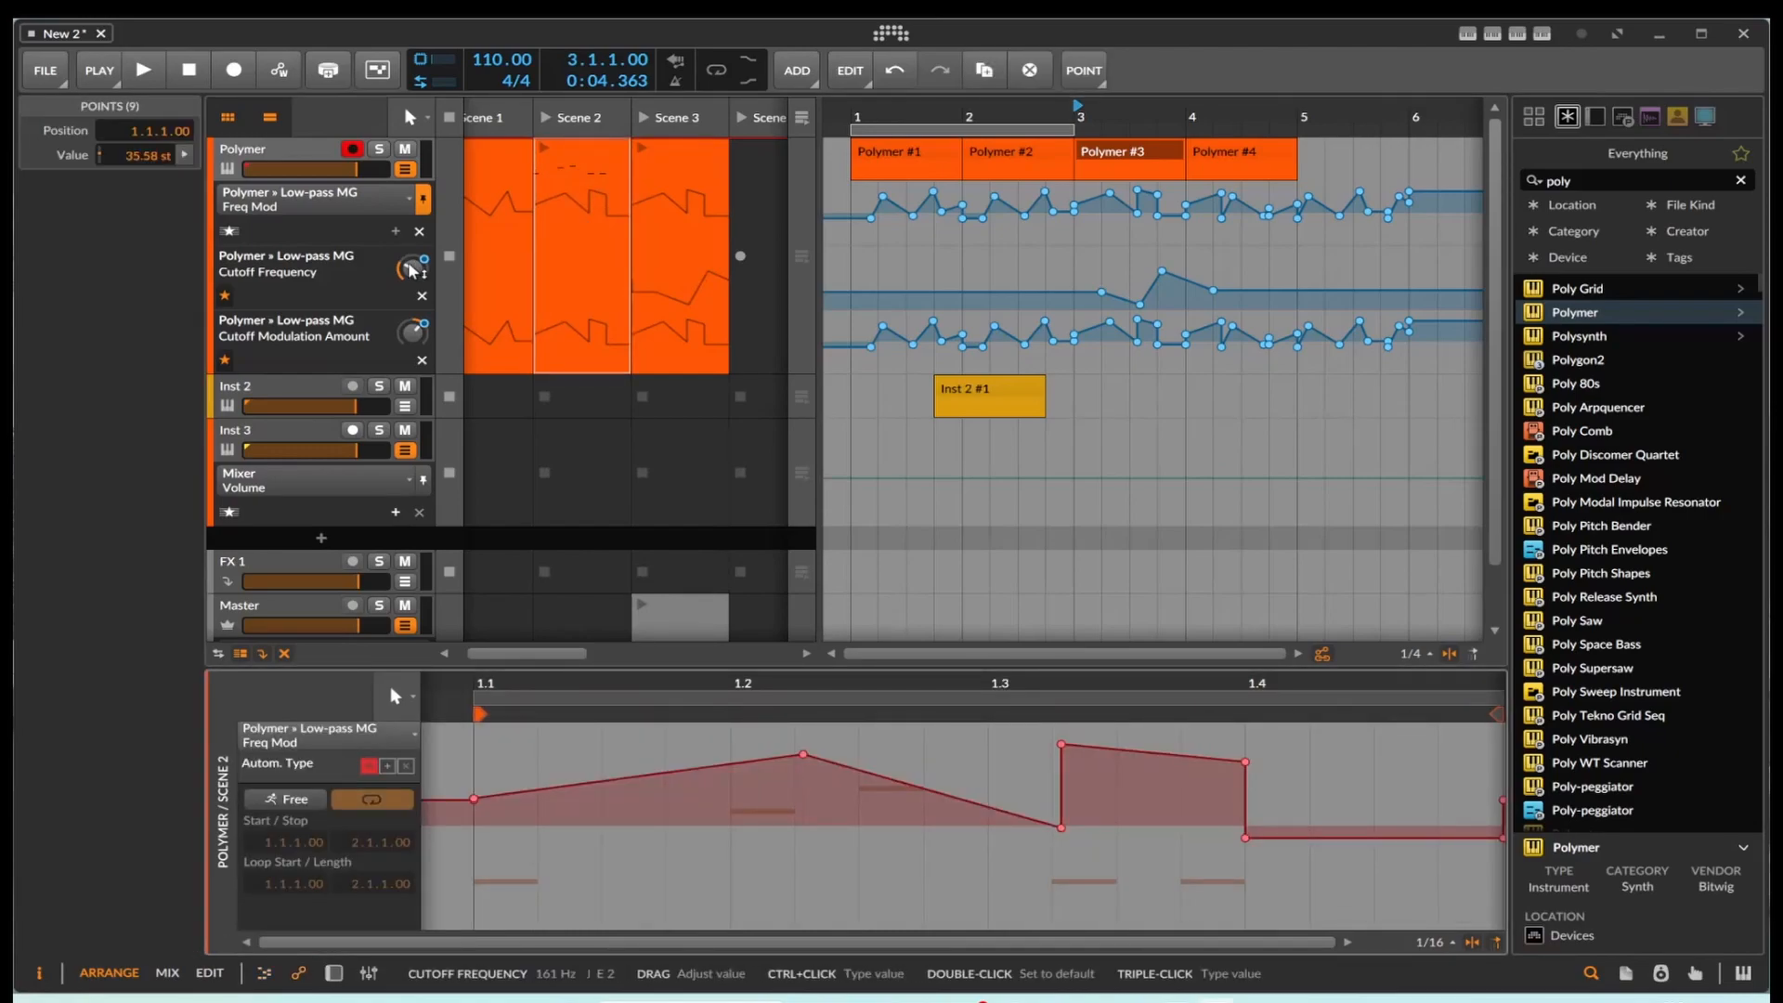
Step: Remove the Cutoff Frequency and Cutoff Modulation Amount lanes from the Polymer track's favorite automation lanes
left_click(316, 276)
left_click(225, 296)
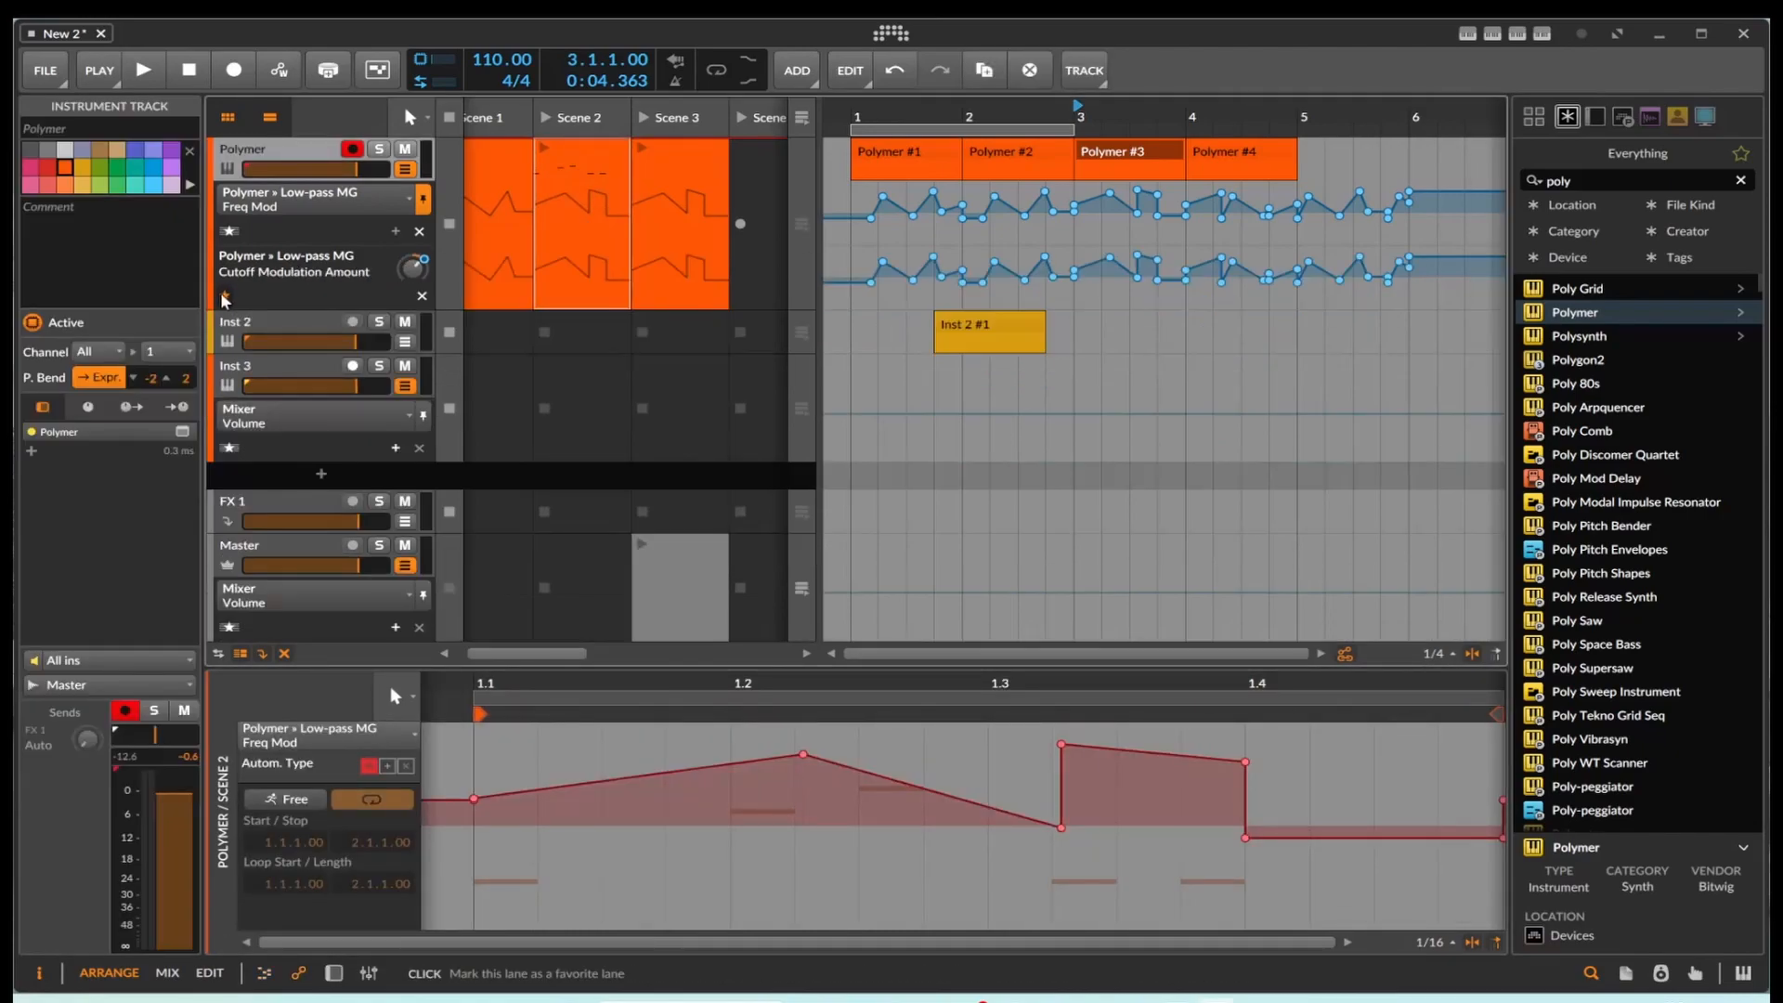
left_click(225, 296)
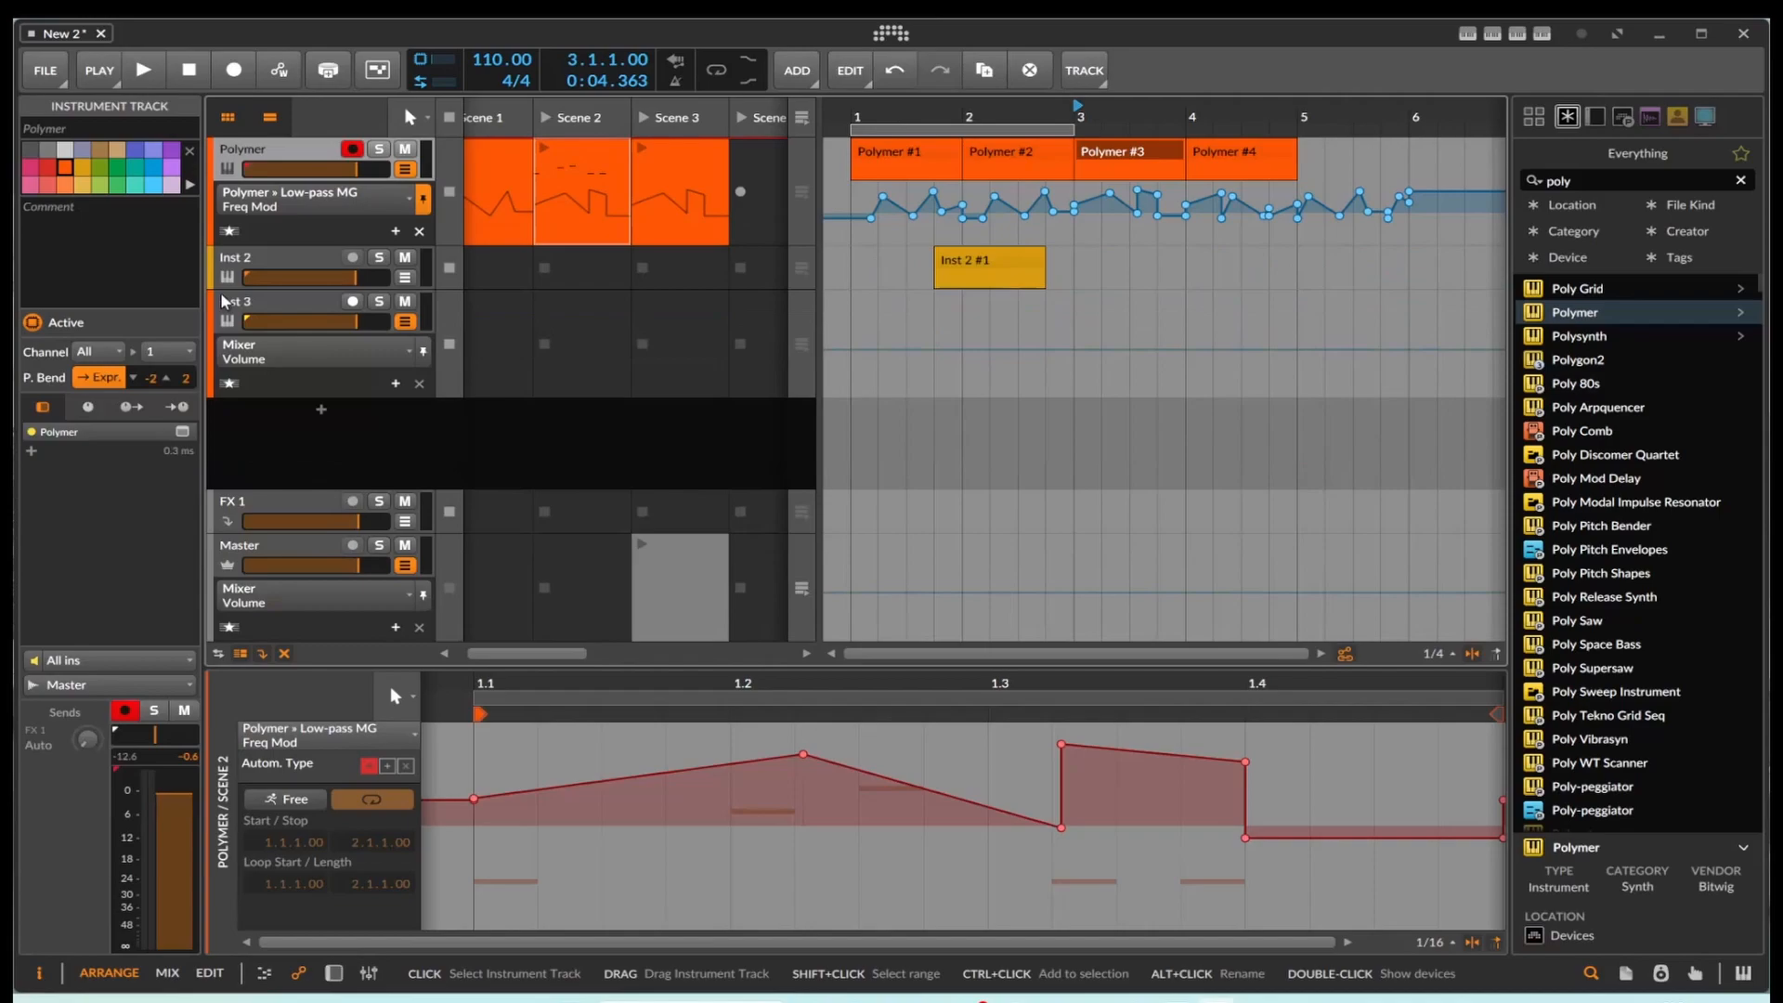
Step: Try switching the Polymer track's remaining automation lane to Cutoff Frequency and Cutoff Modulation Amount
left_click(301, 203)
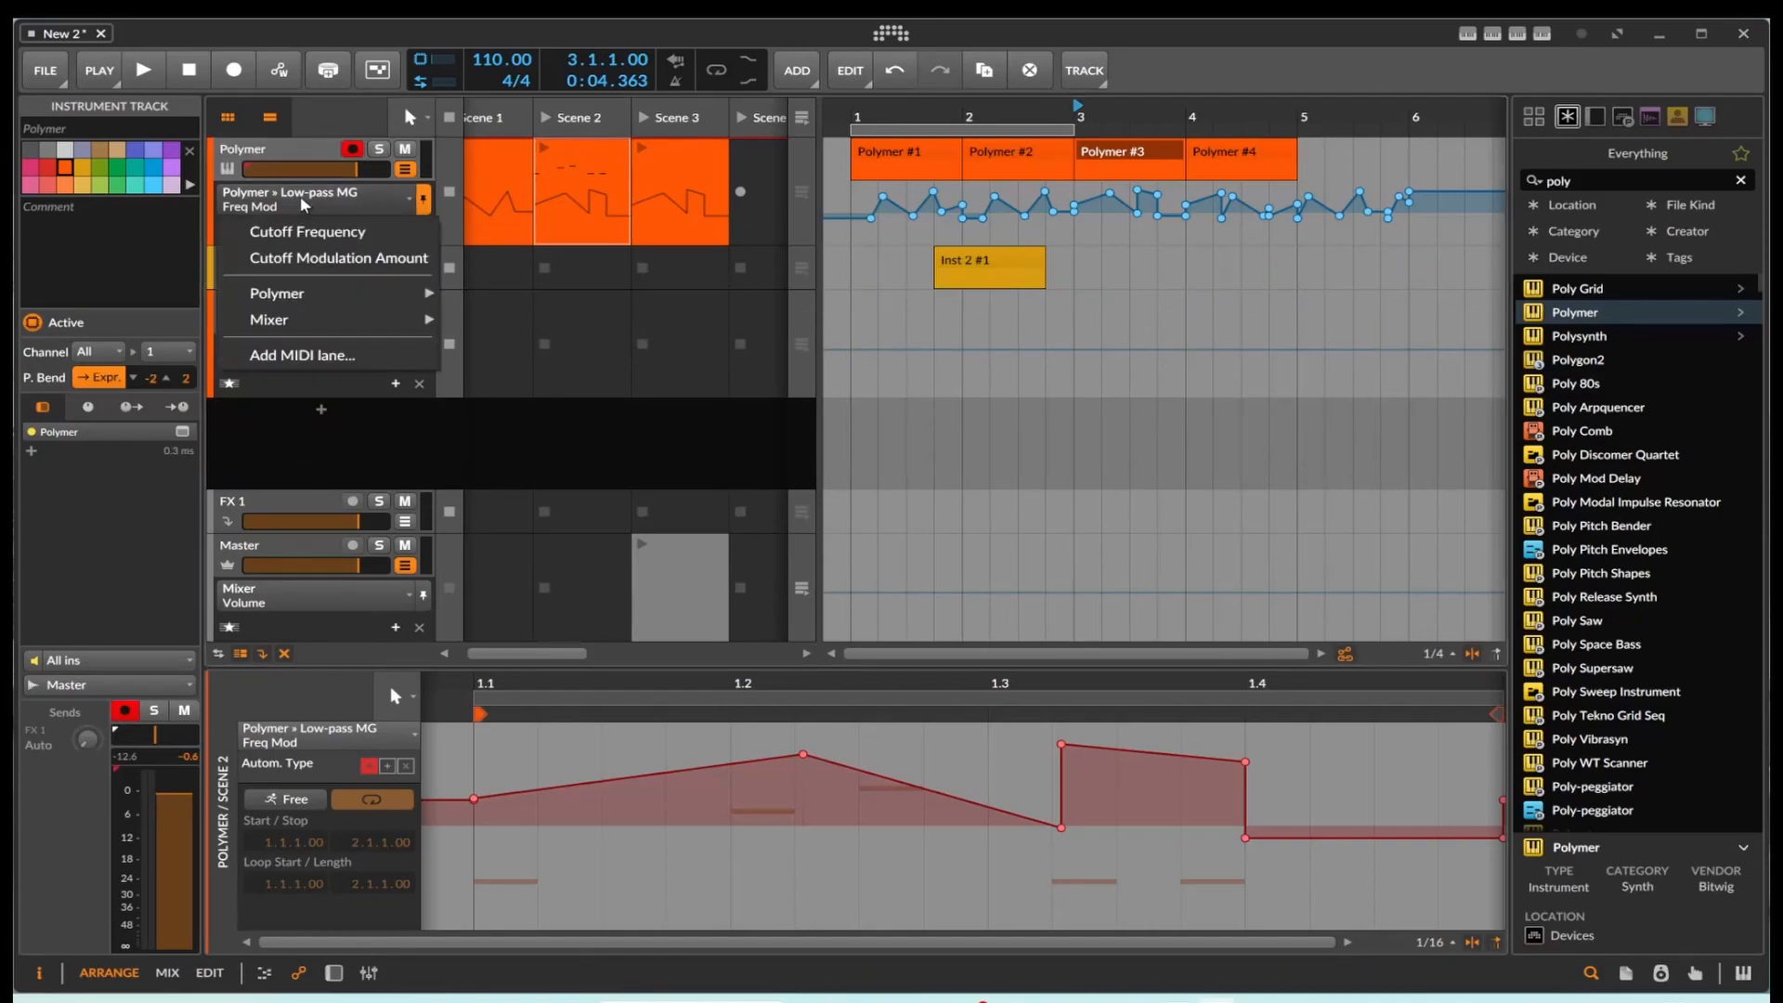
left_click(339, 232)
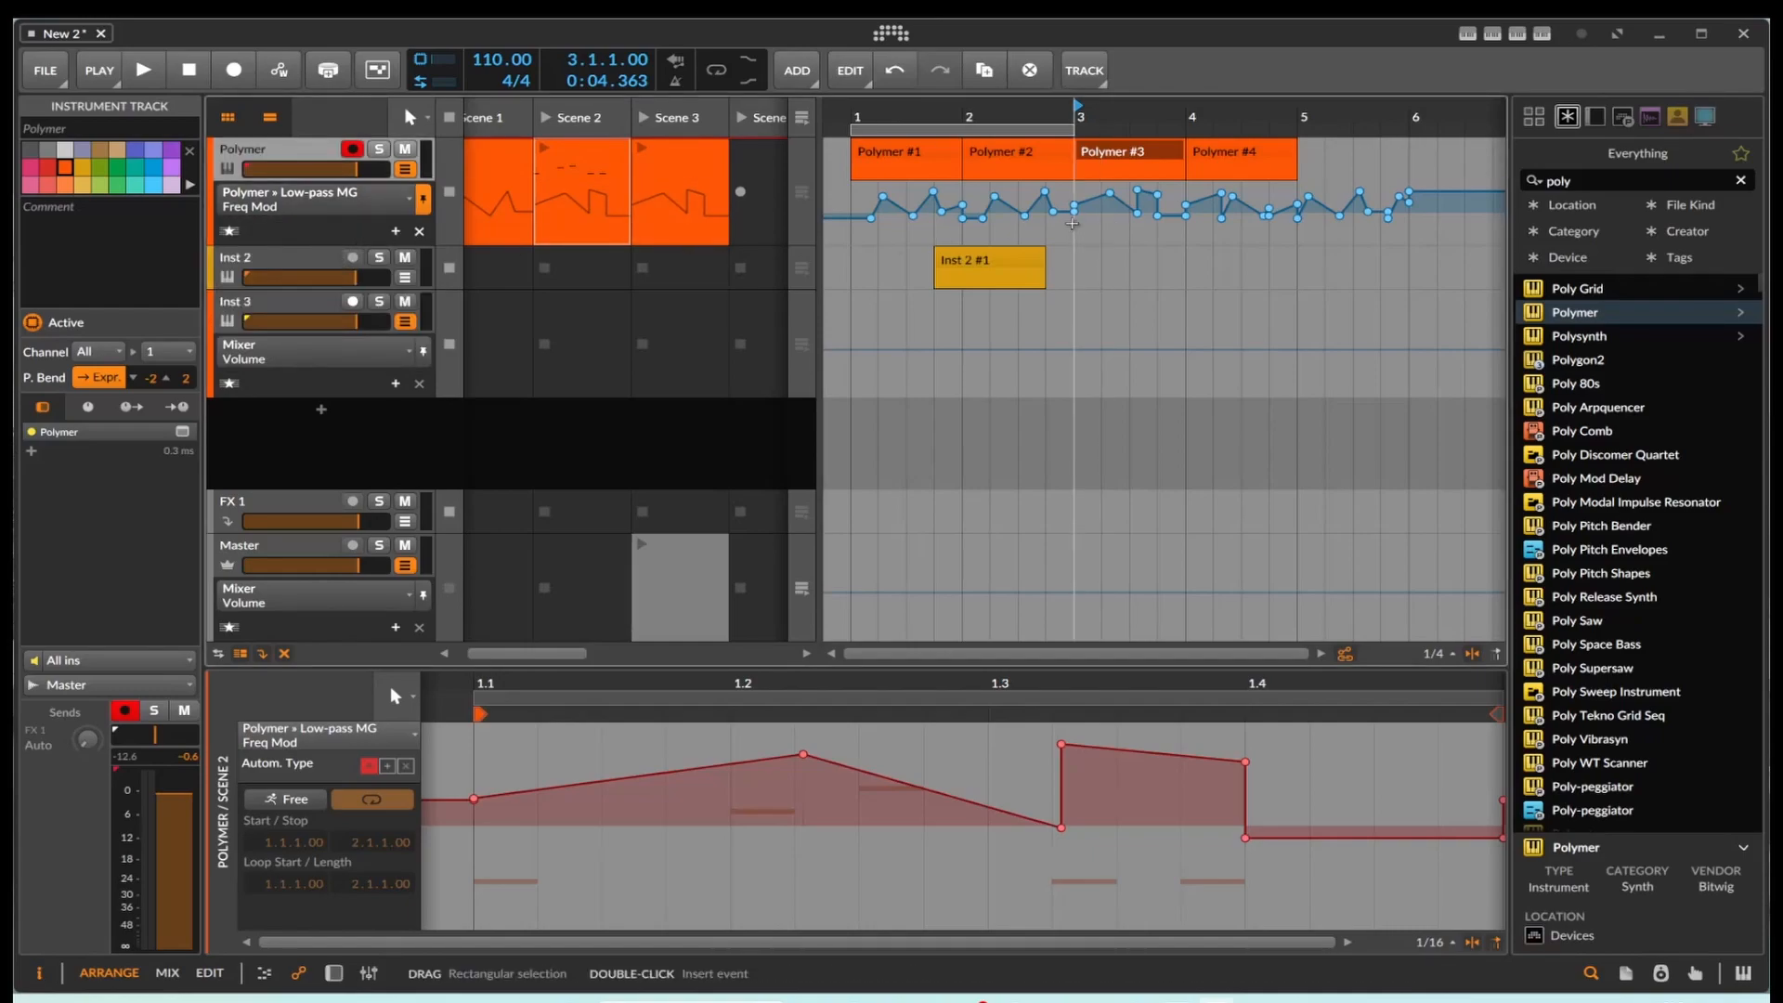
left_click(328, 206)
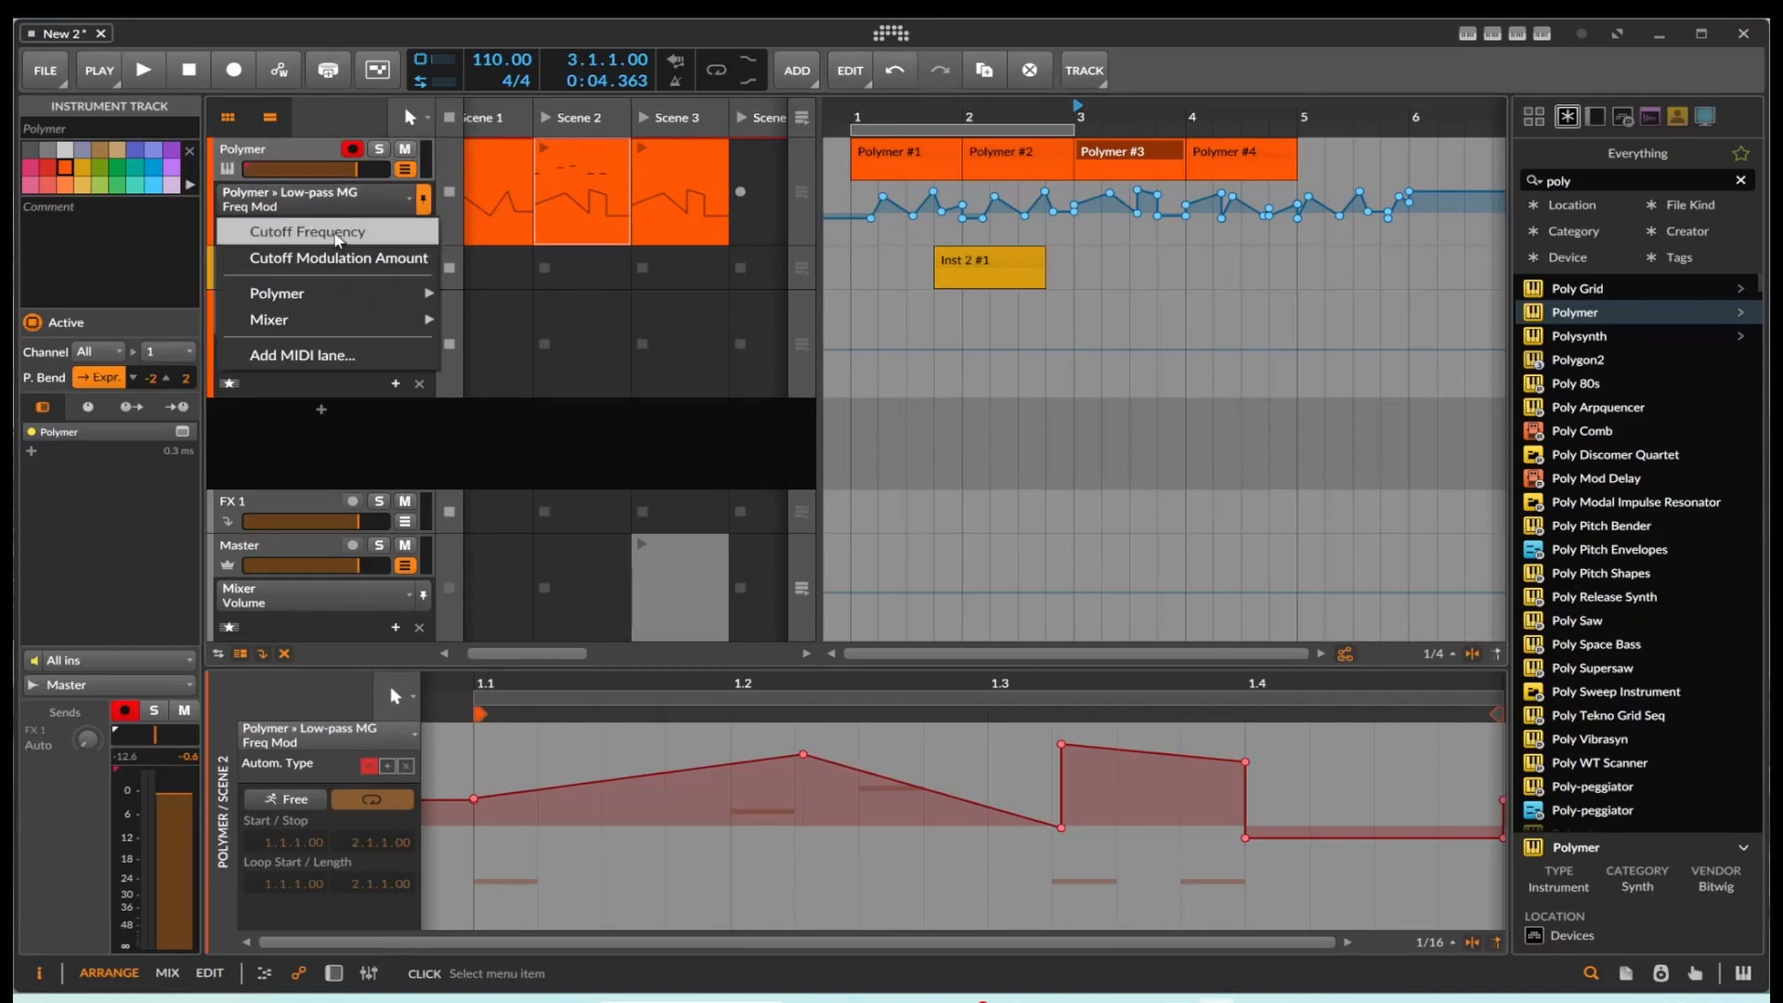
left_click(352, 258)
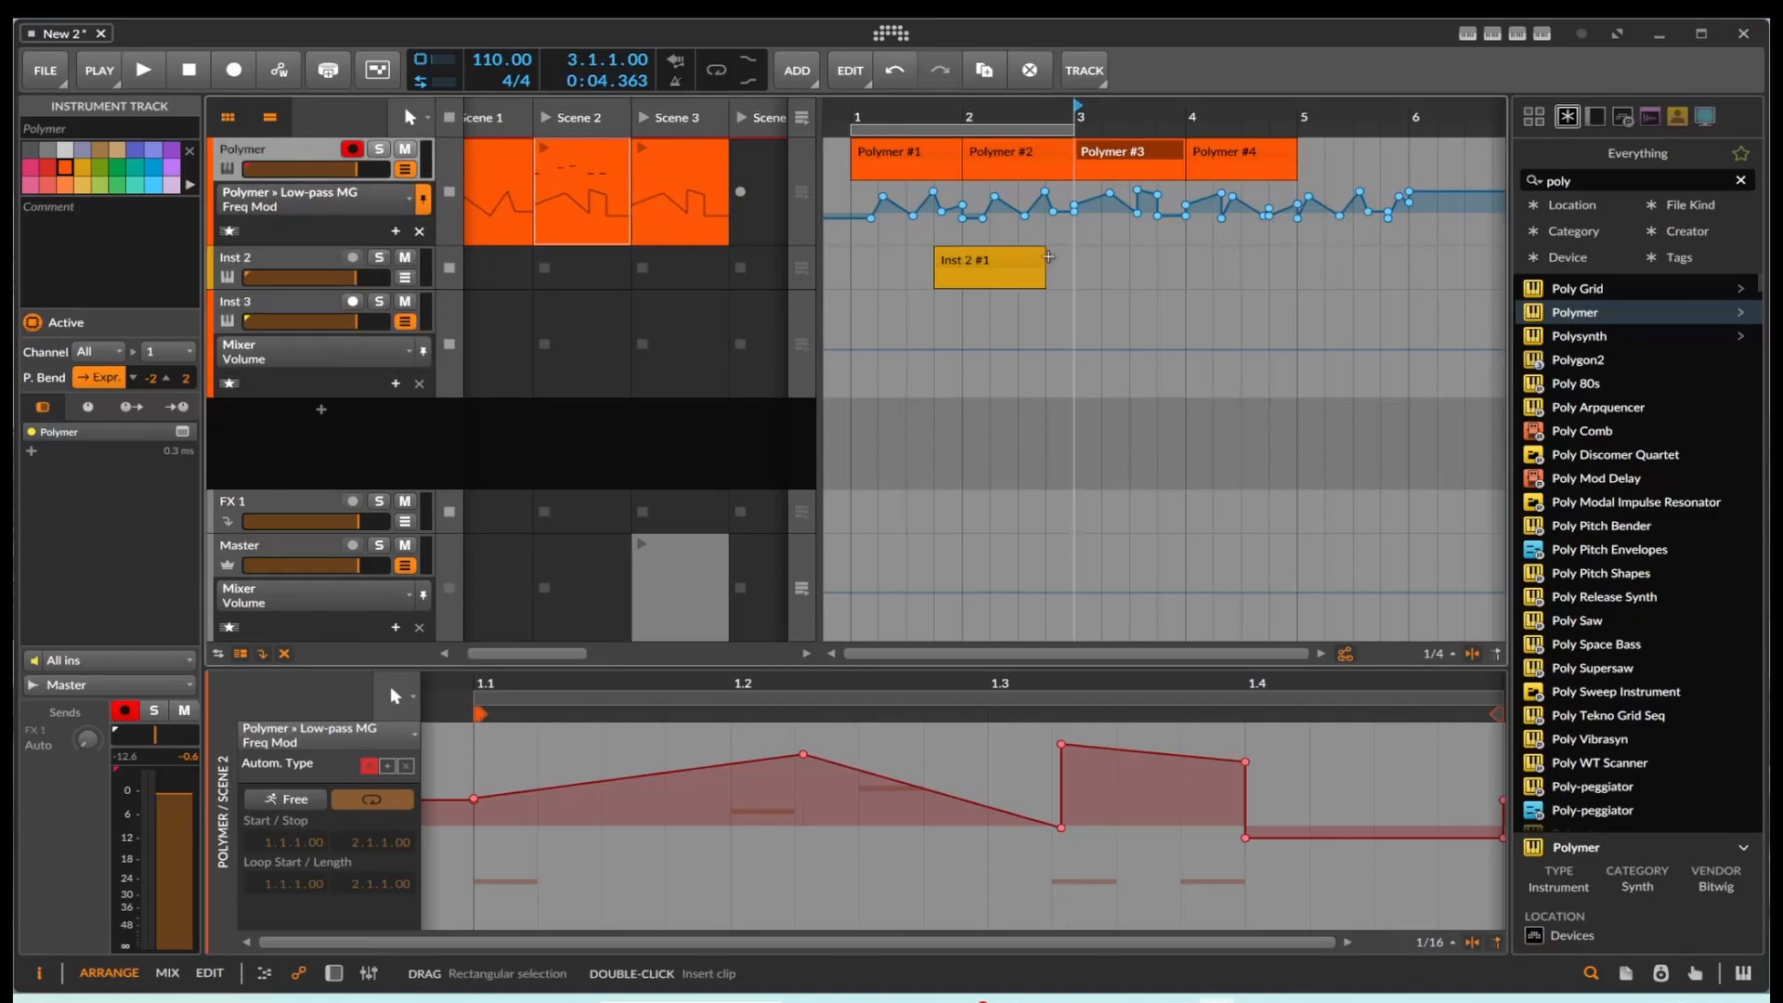
Step: Replace the Polymer track's Scene 3 launcher clip with a copy of the bar 3 arranger clip and check the lane's available parameters
left_click(665, 183)
double_click(665, 183)
double_click(661, 205)
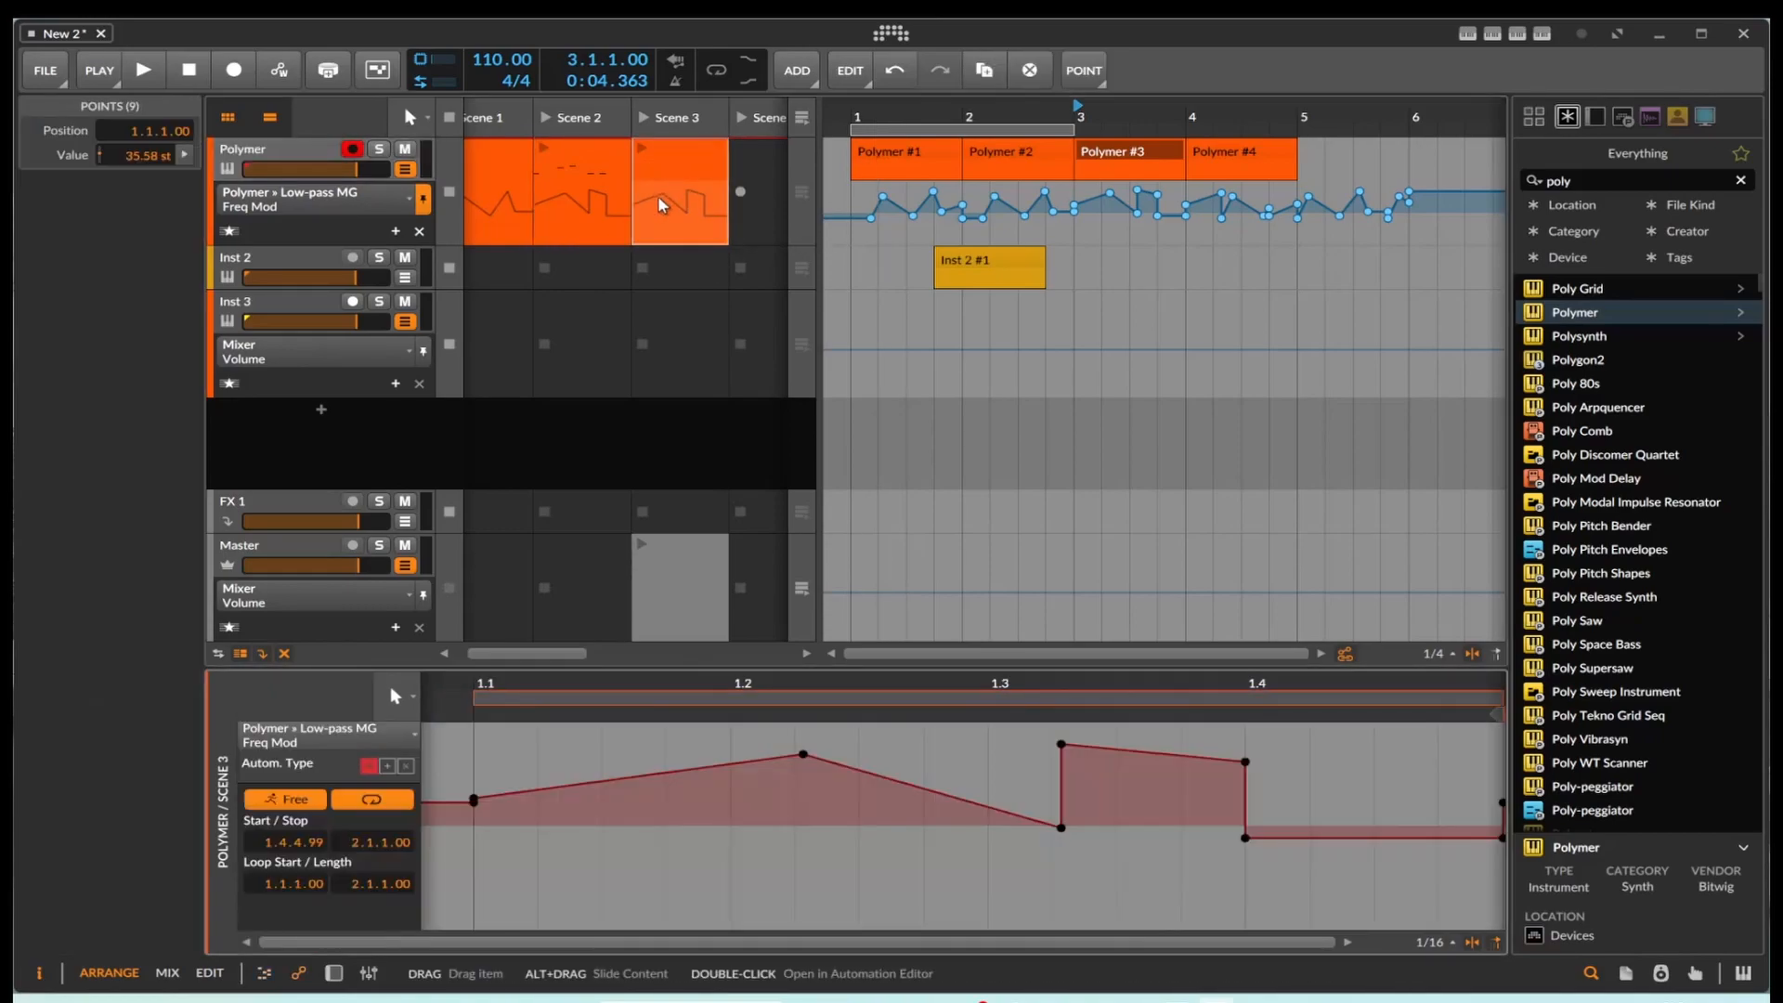
left_click(267, 197)
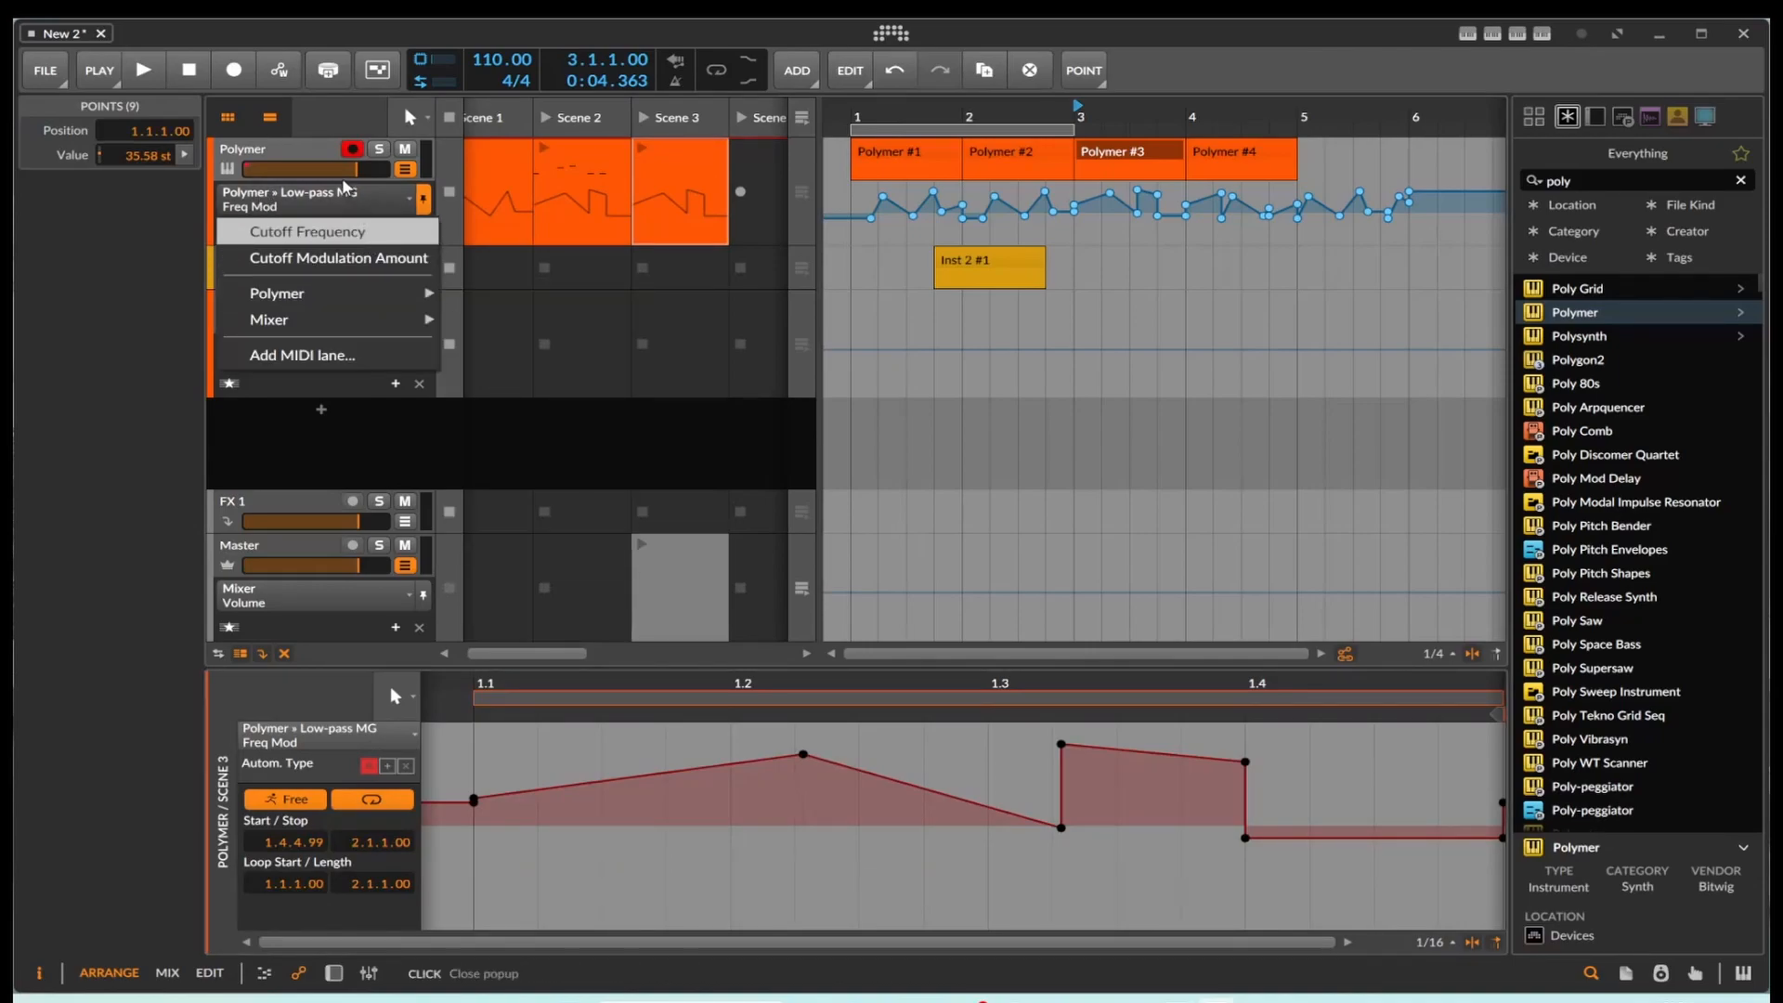
left_click(397, 212)
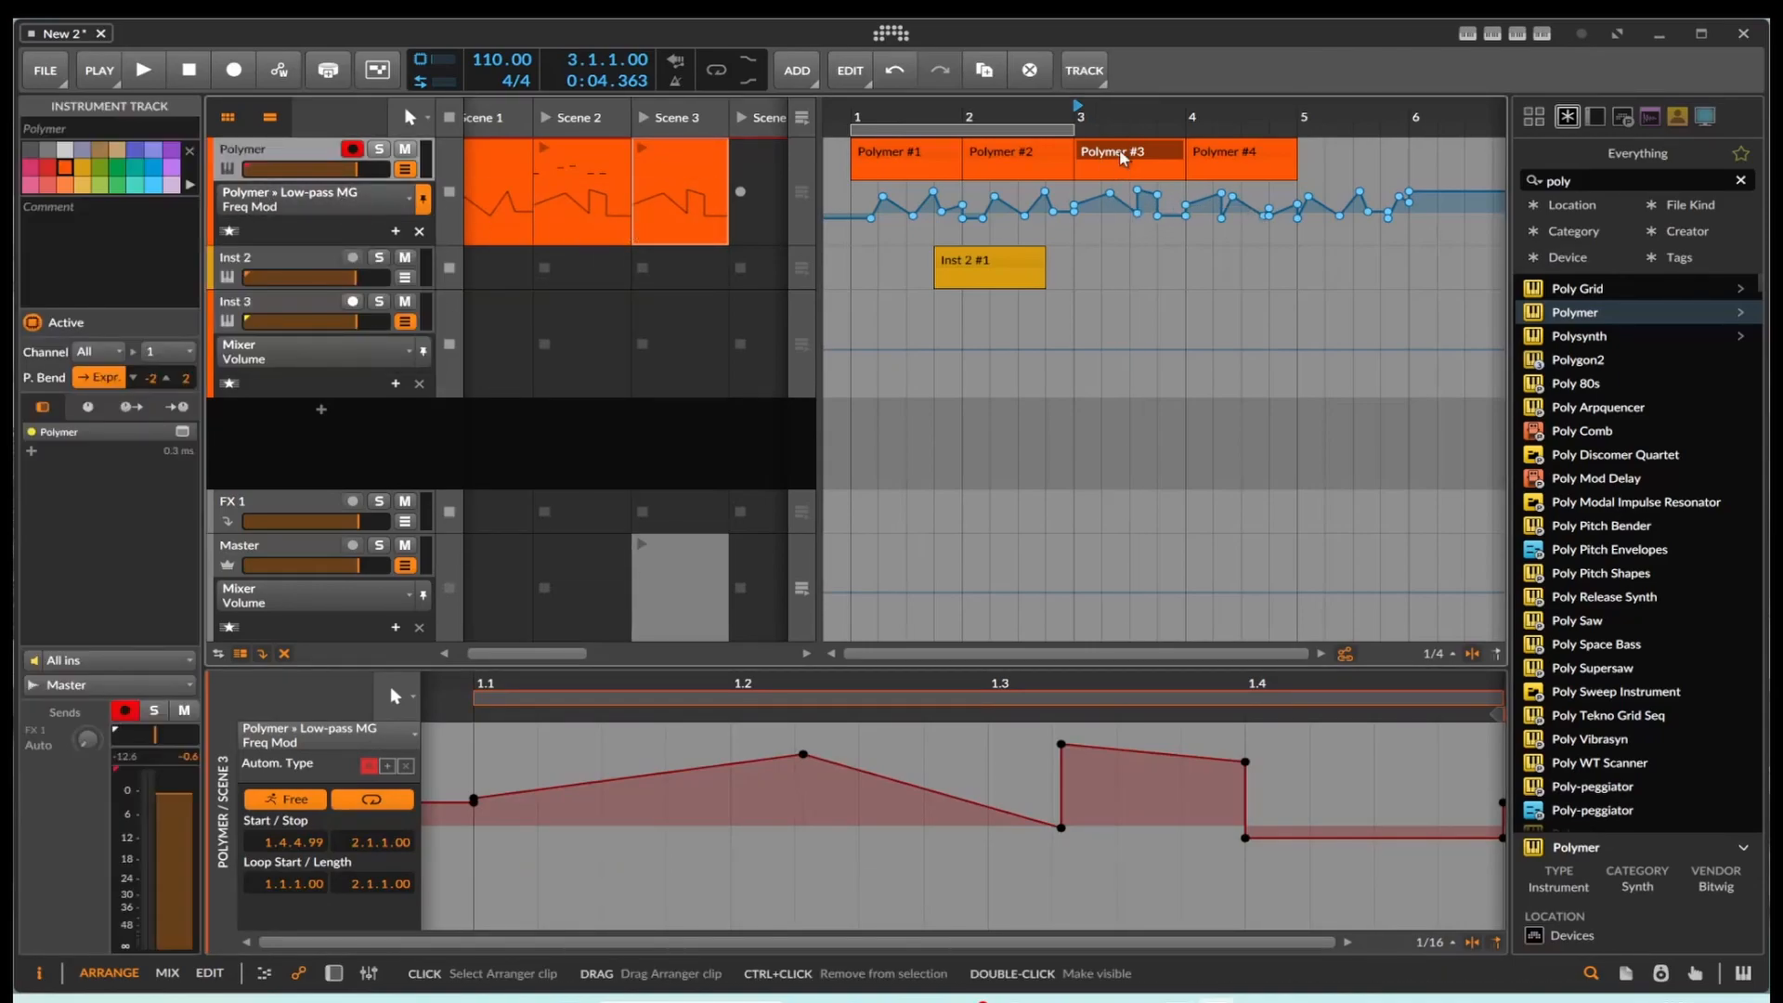
left_click(663, 223)
left_click(664, 194)
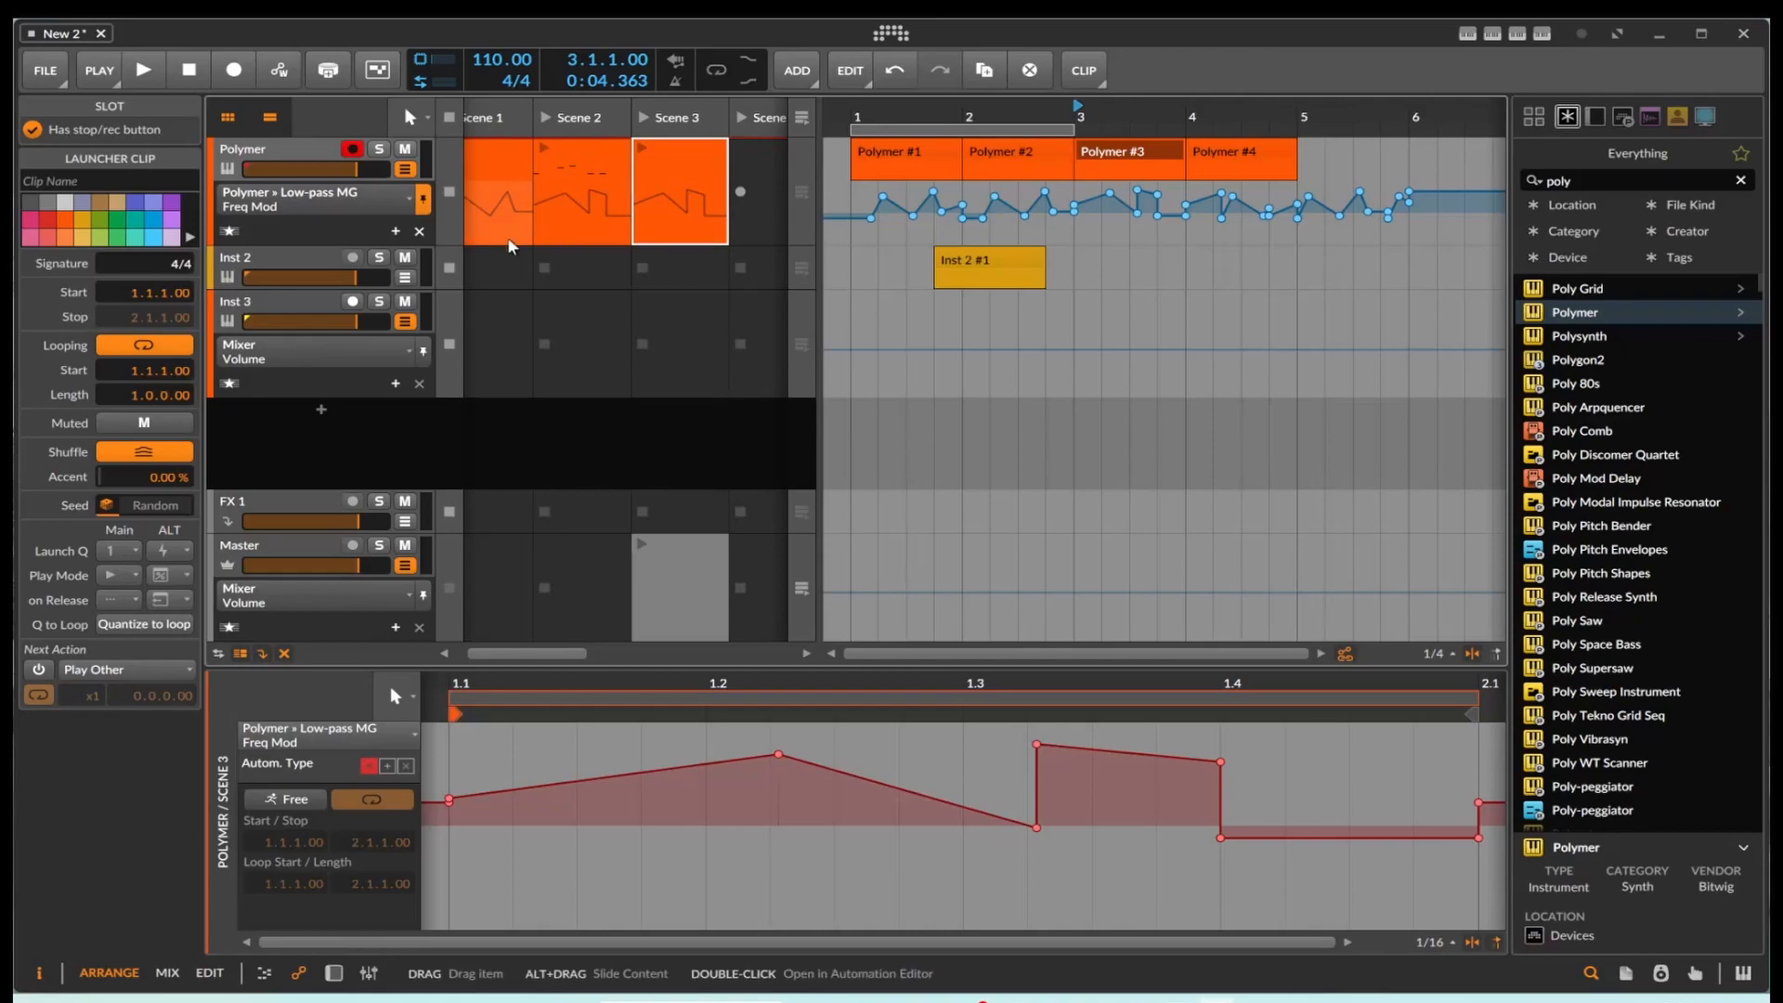
left_click(409, 199)
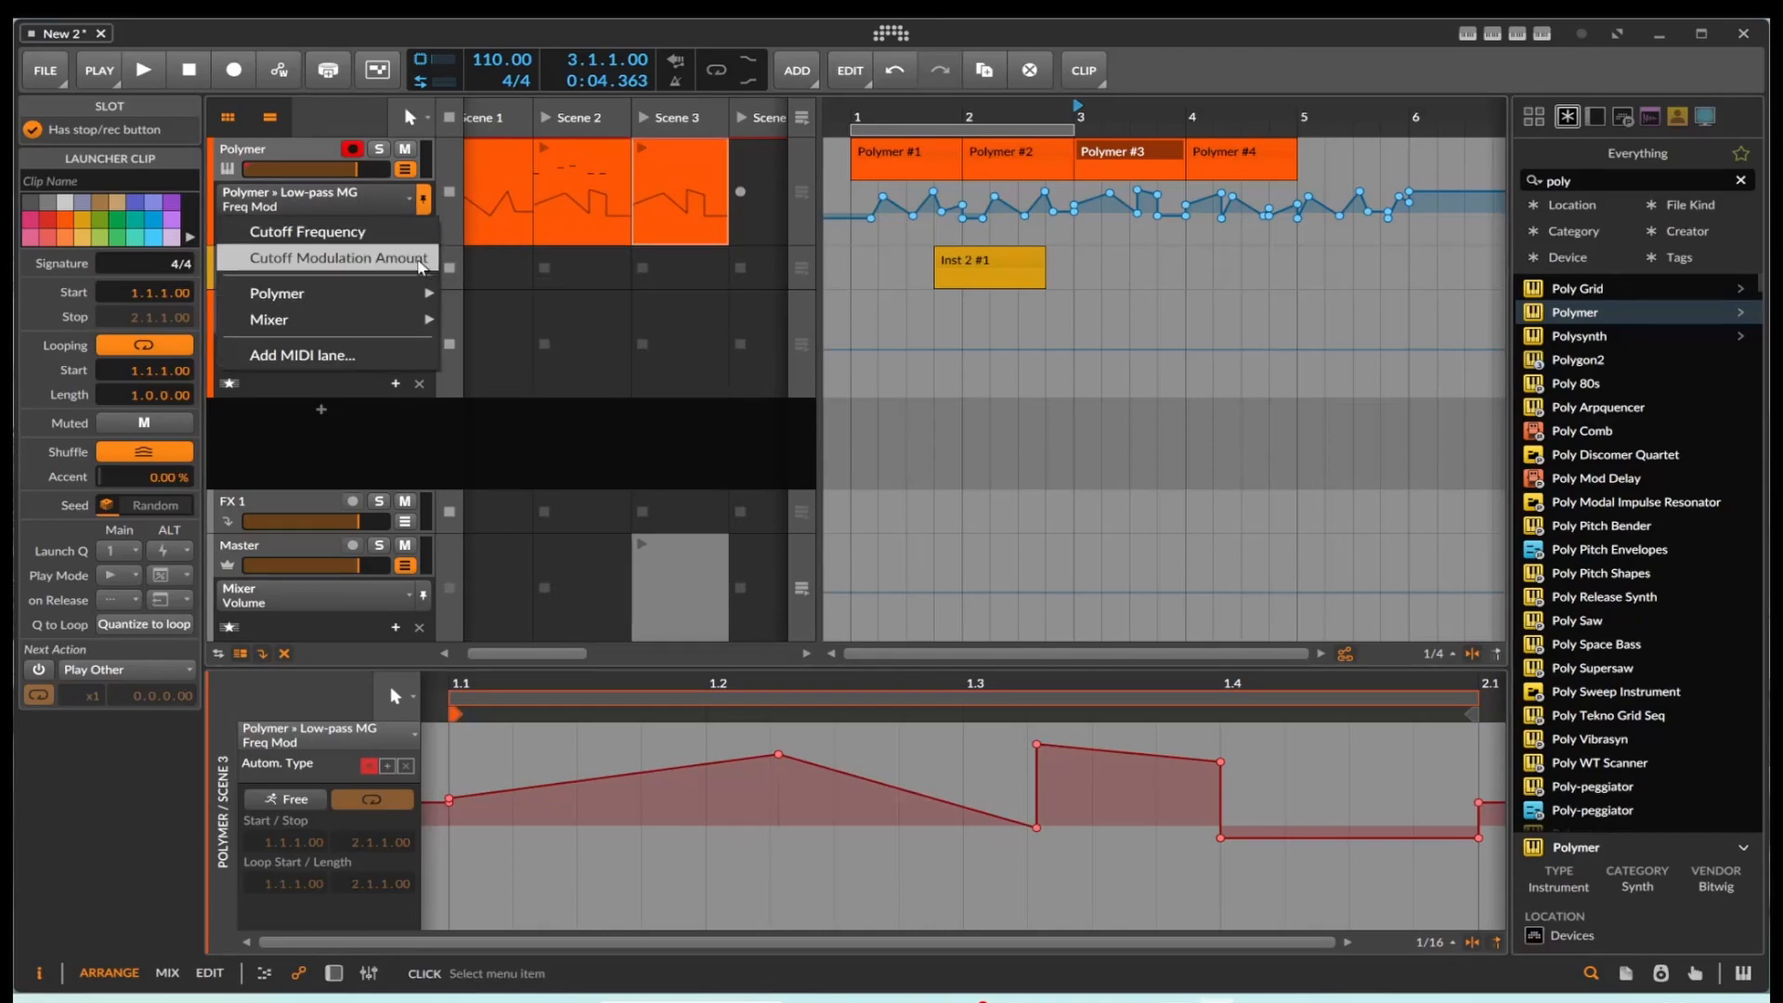
left_click(602, 376)
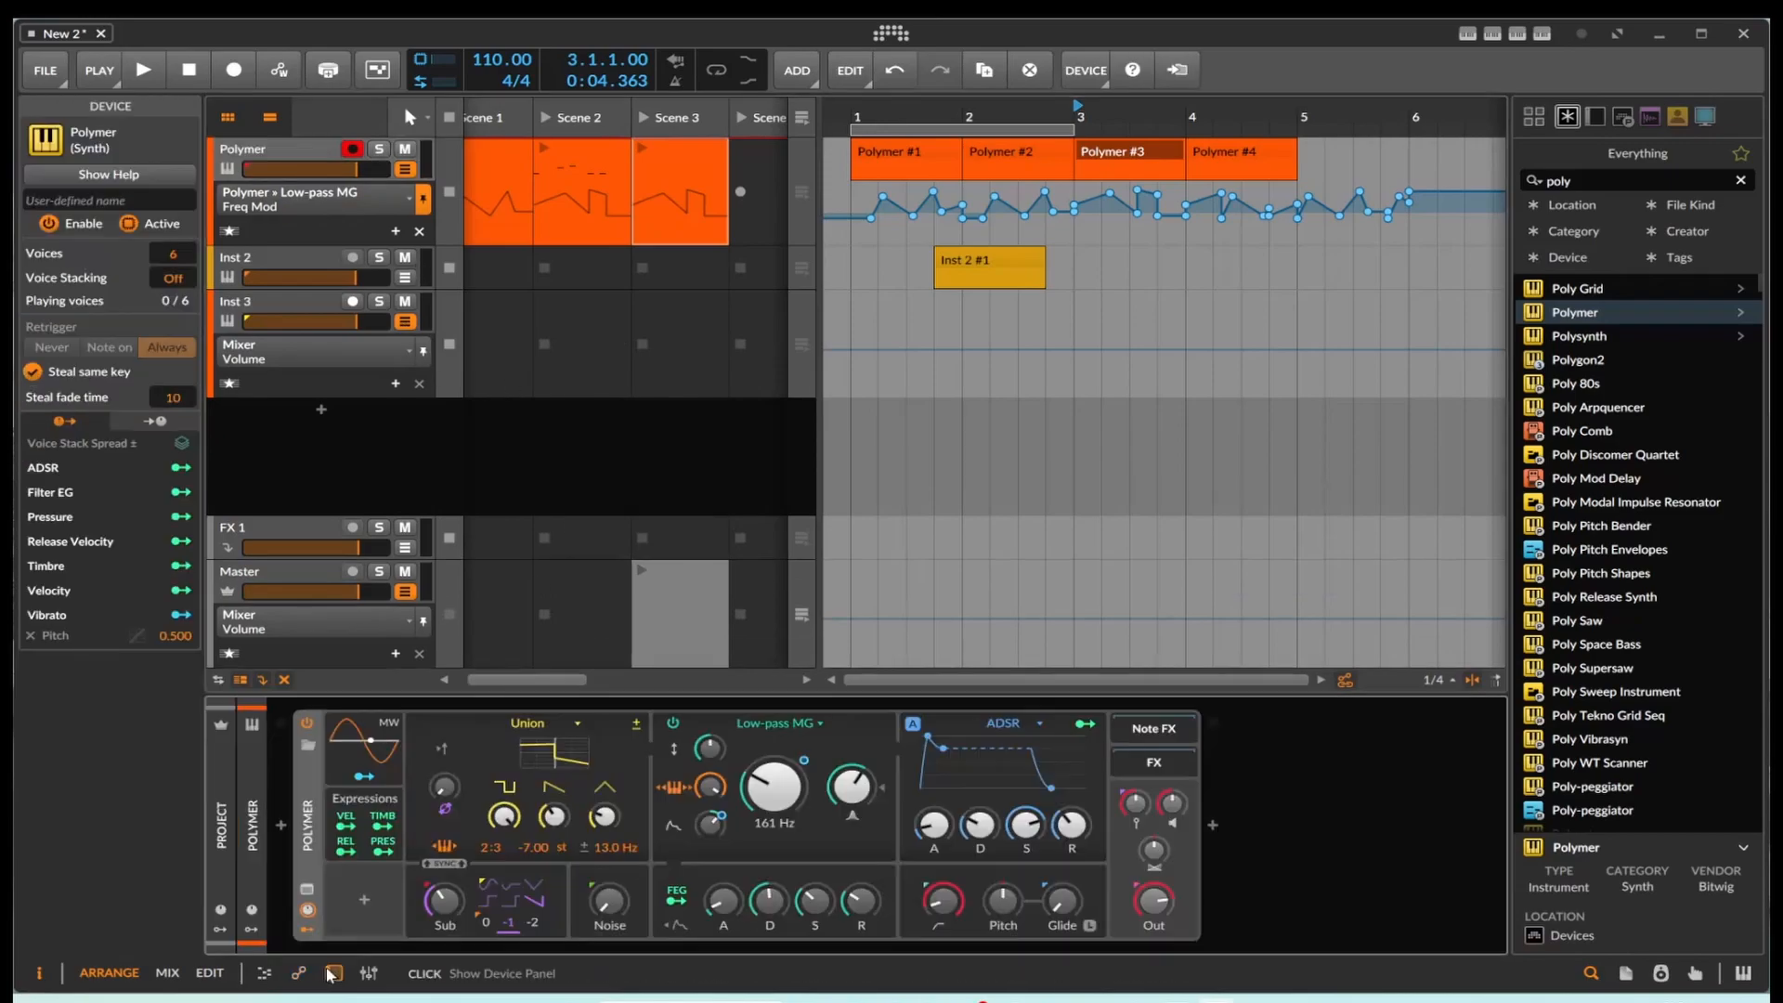
Step: Set the Polymer device's low-pass cutoff to 227 Hz and add favorite automation lanes for Cutoff Modulation Amount and Cutoff Frequency
key("d")
left_click_drag(774, 787, 816, 635)
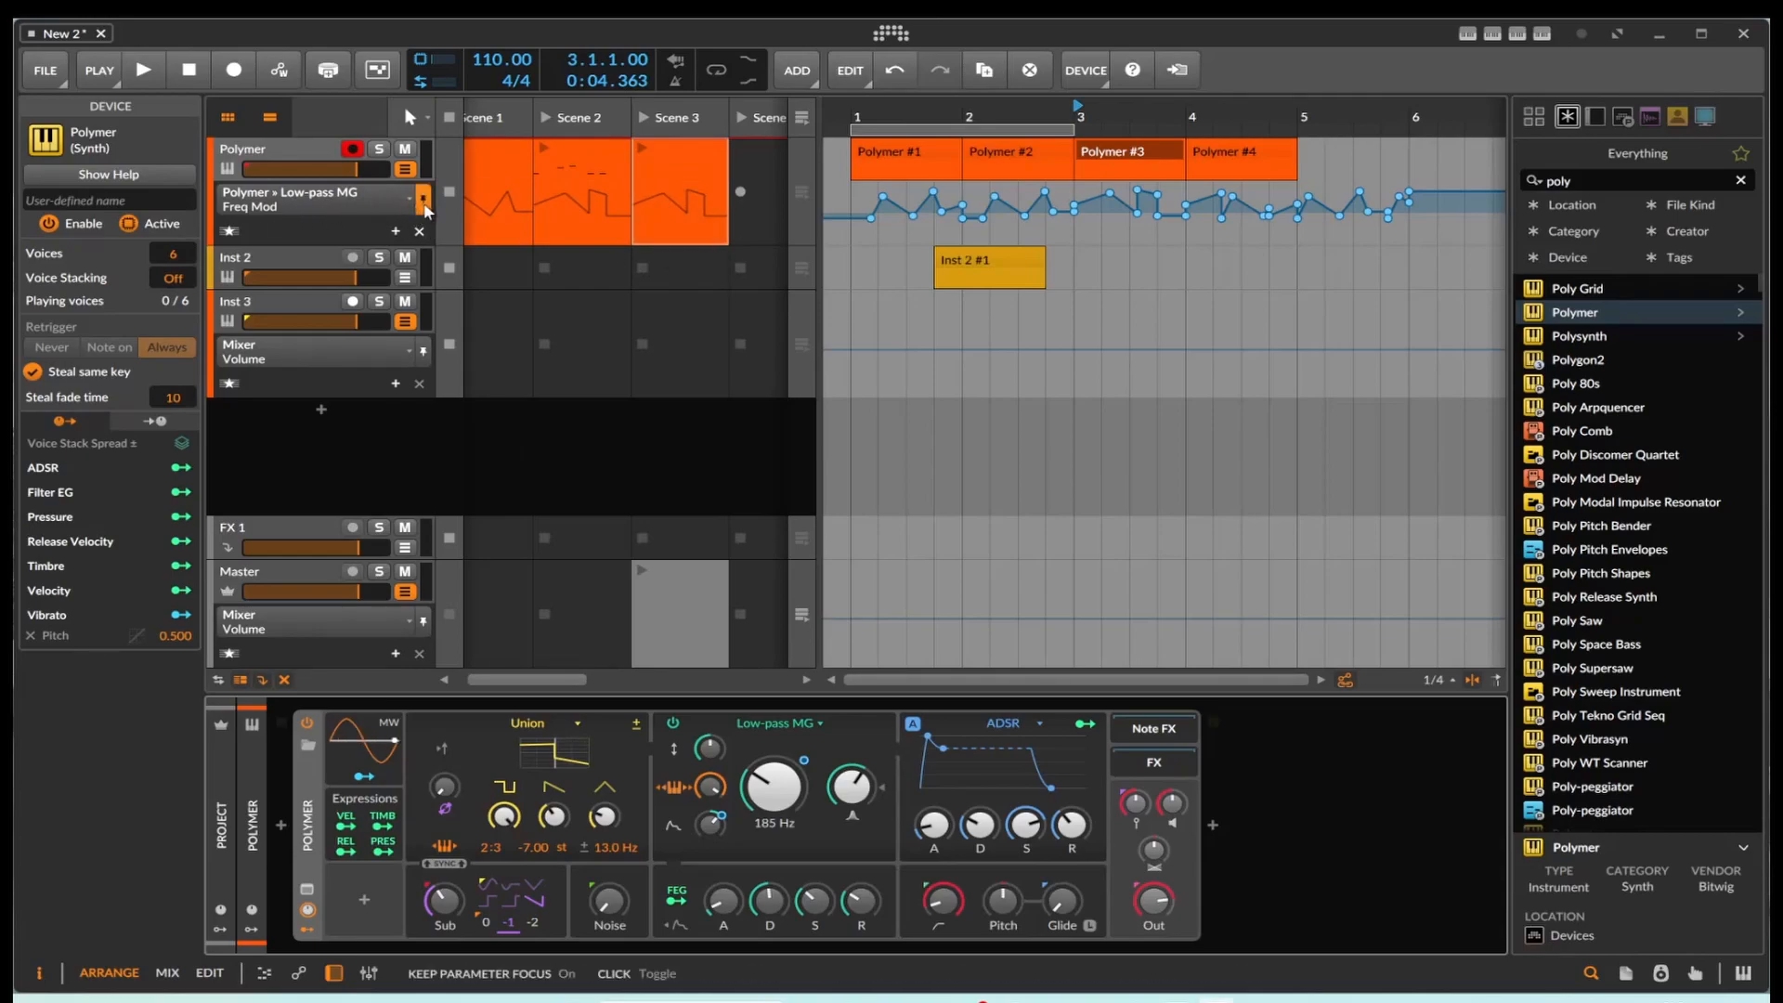
left_click(397, 231)
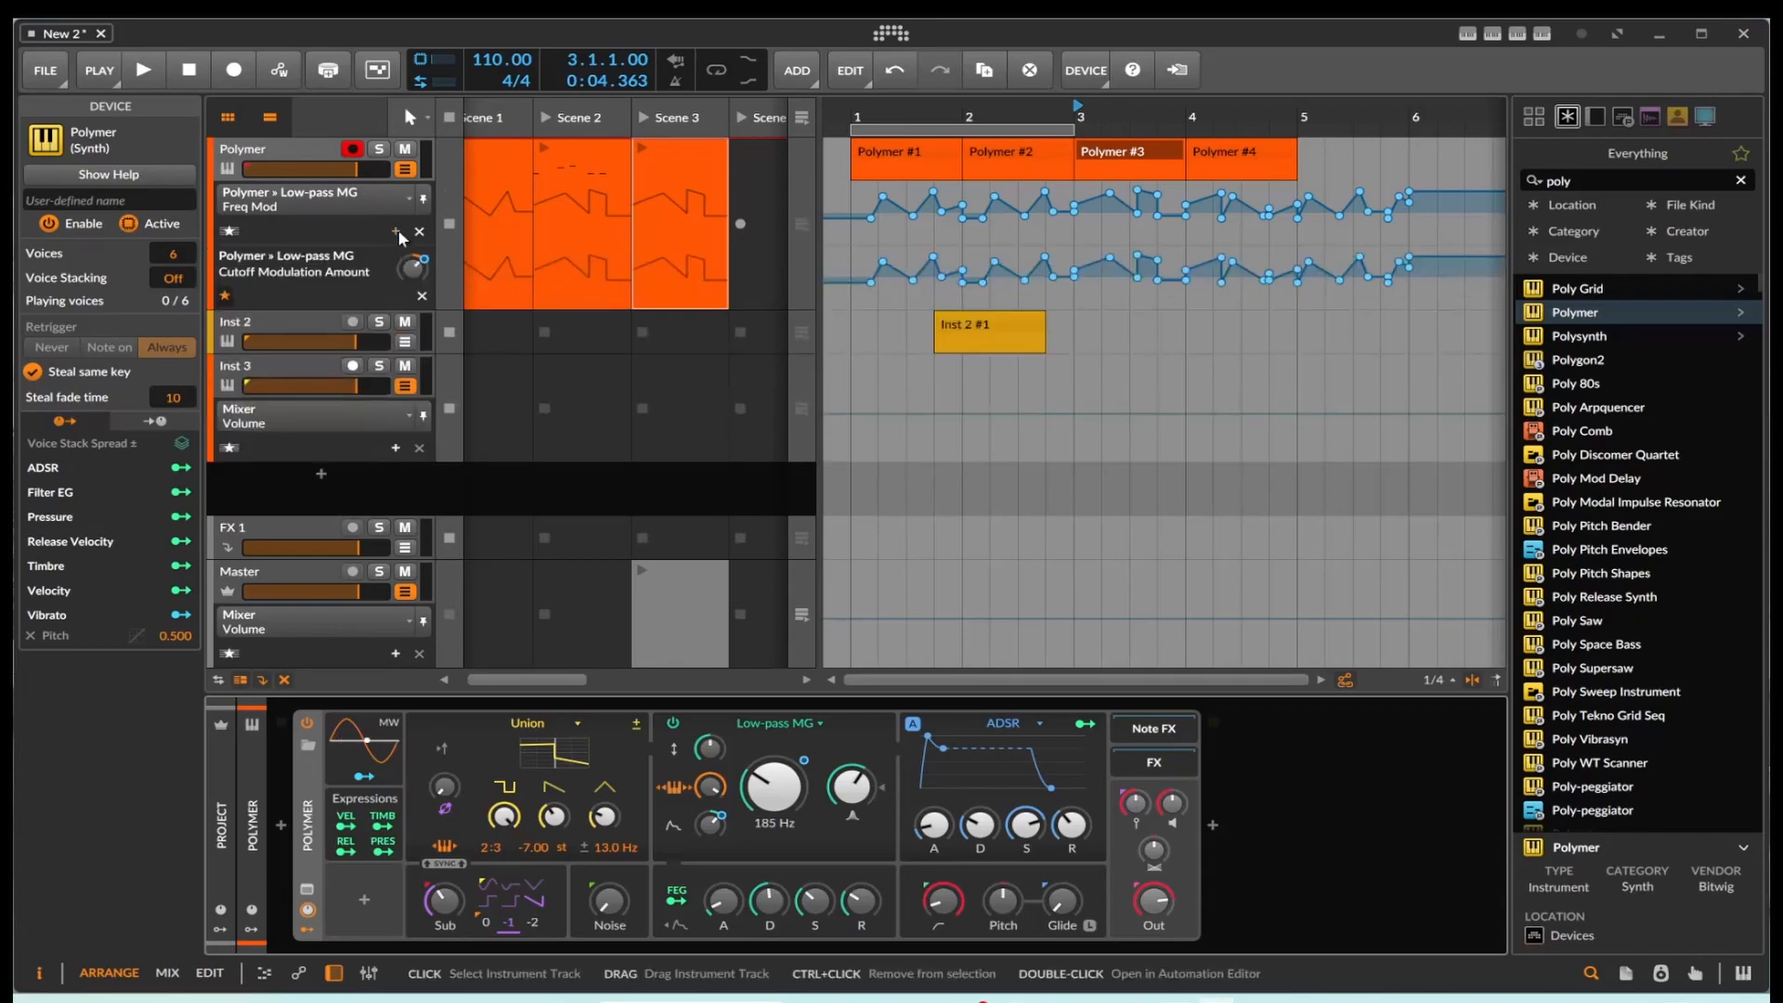
left_click_drag(774, 787, 774, 769)
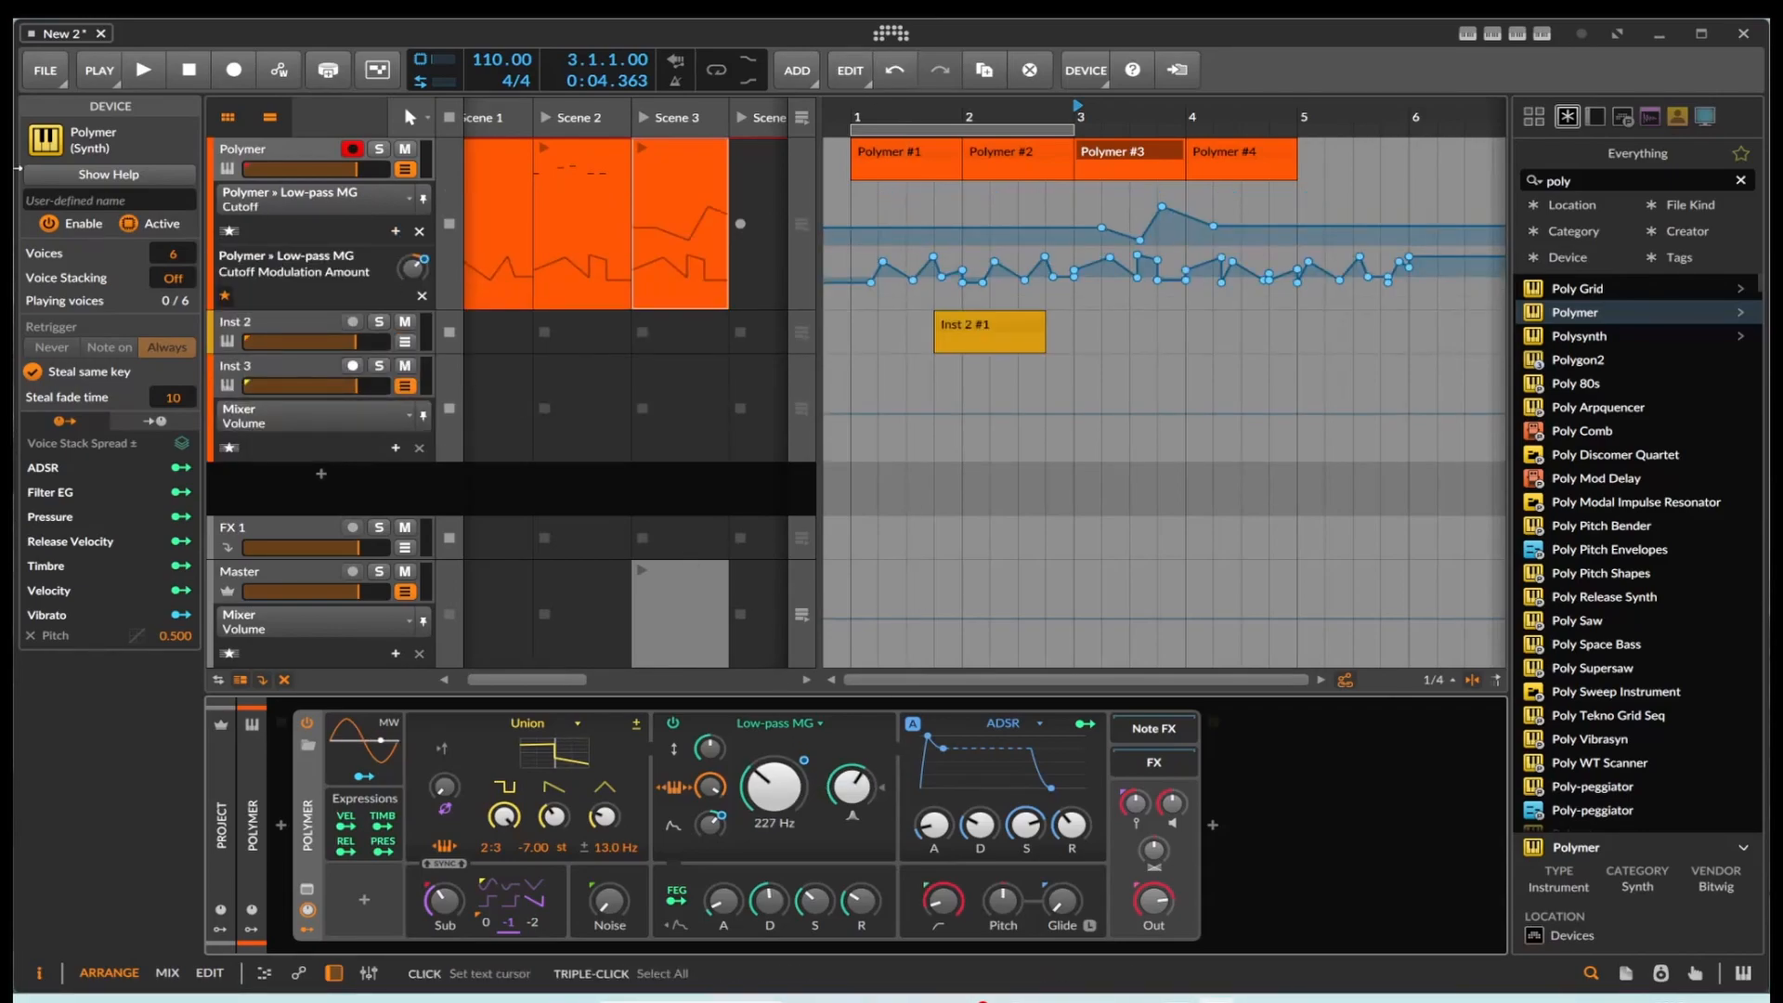
left_click(397, 231)
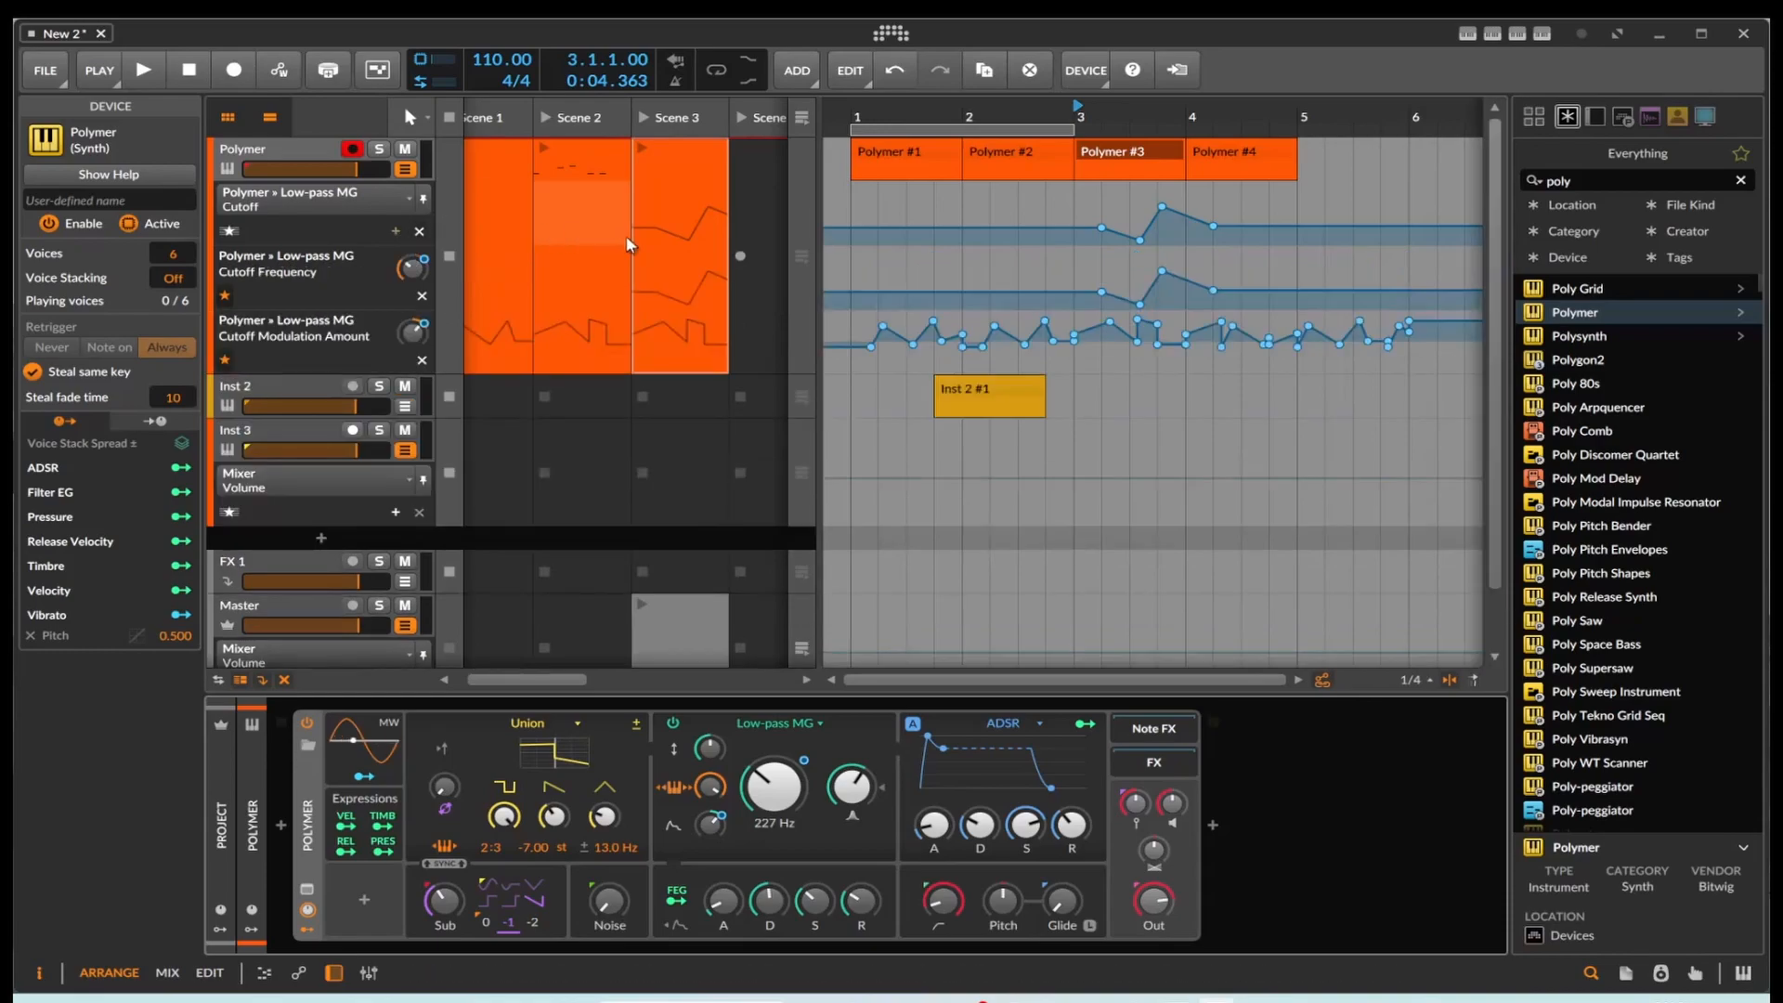
Step: Open the Polymer Scene 3 launcher clip's Cutoff automation and copy its automation points
double_click(678, 240)
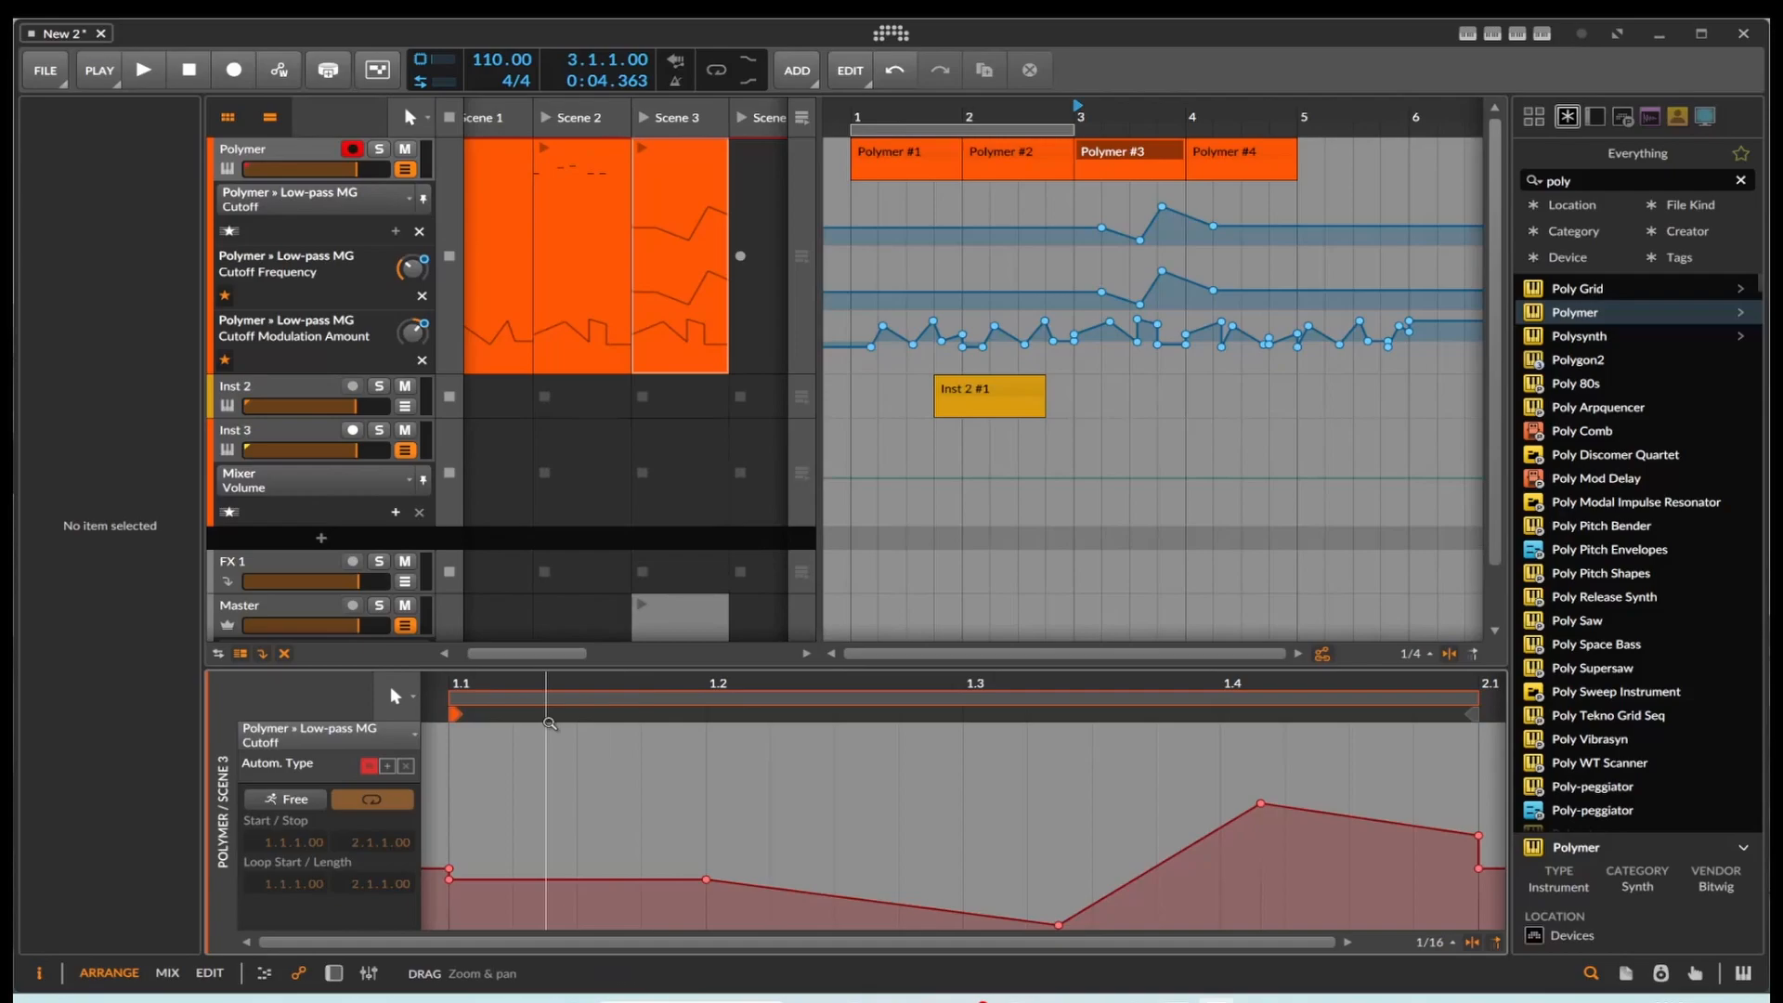
left_click(667, 781)
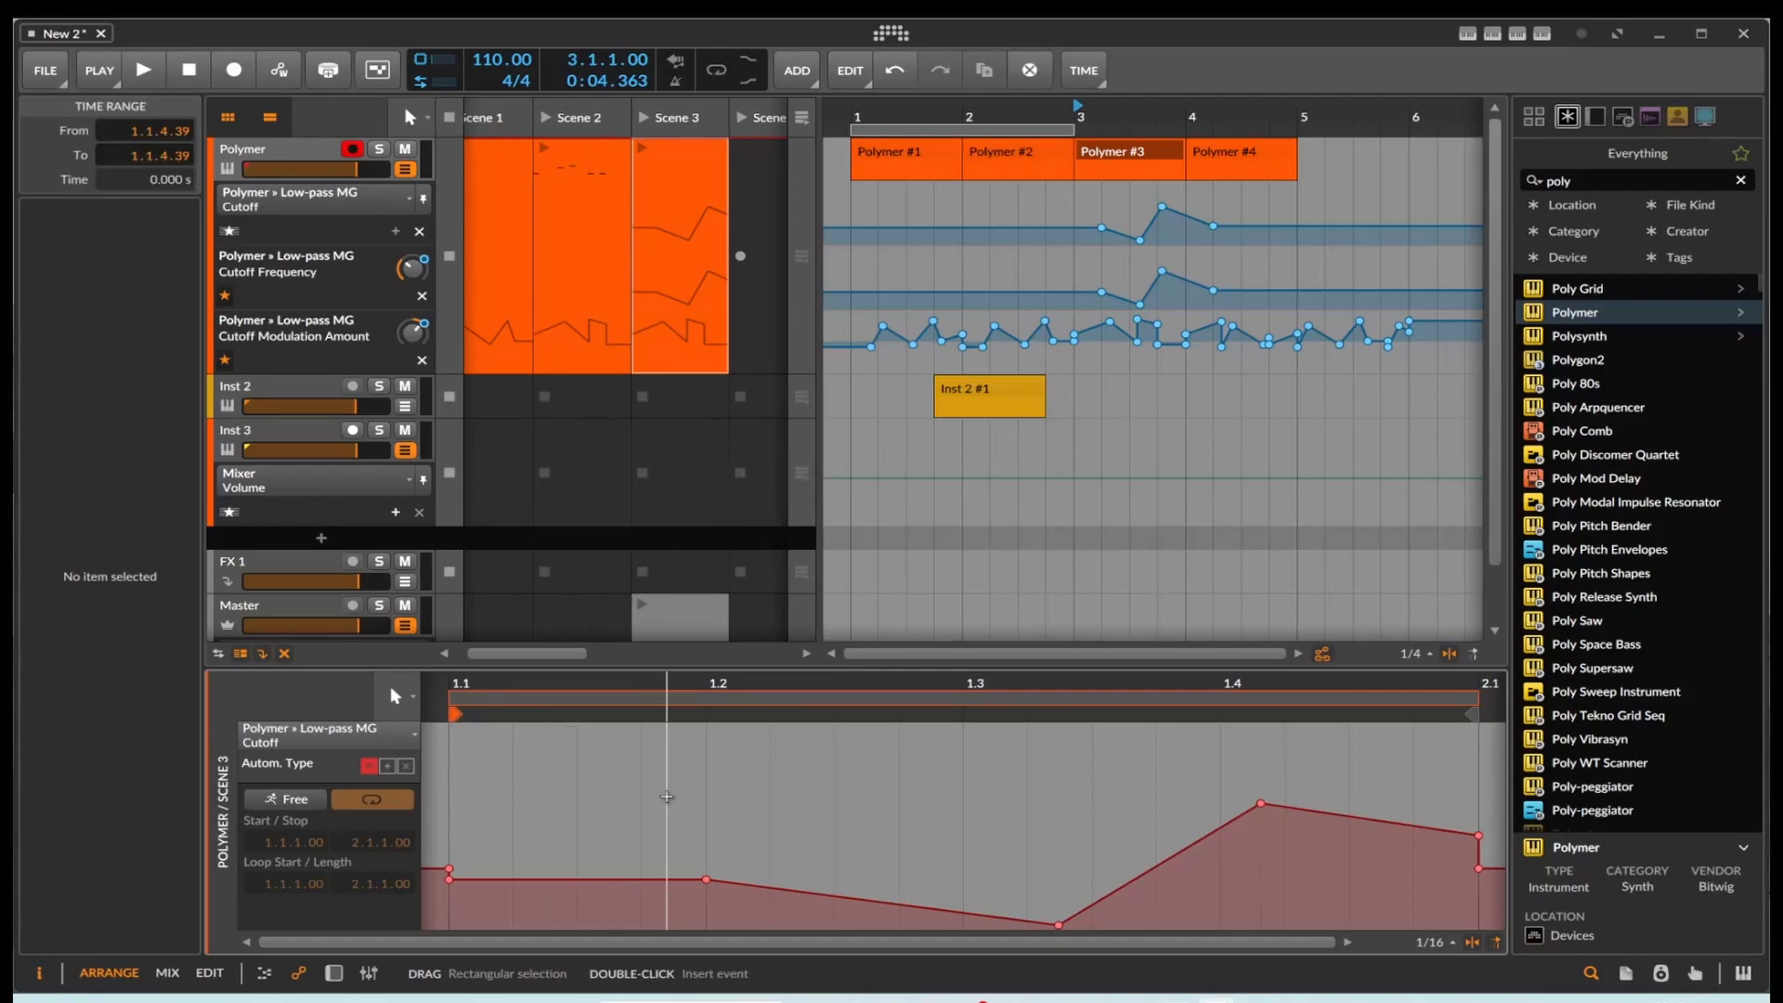
left_click_drag(446, 769, 1495, 902)
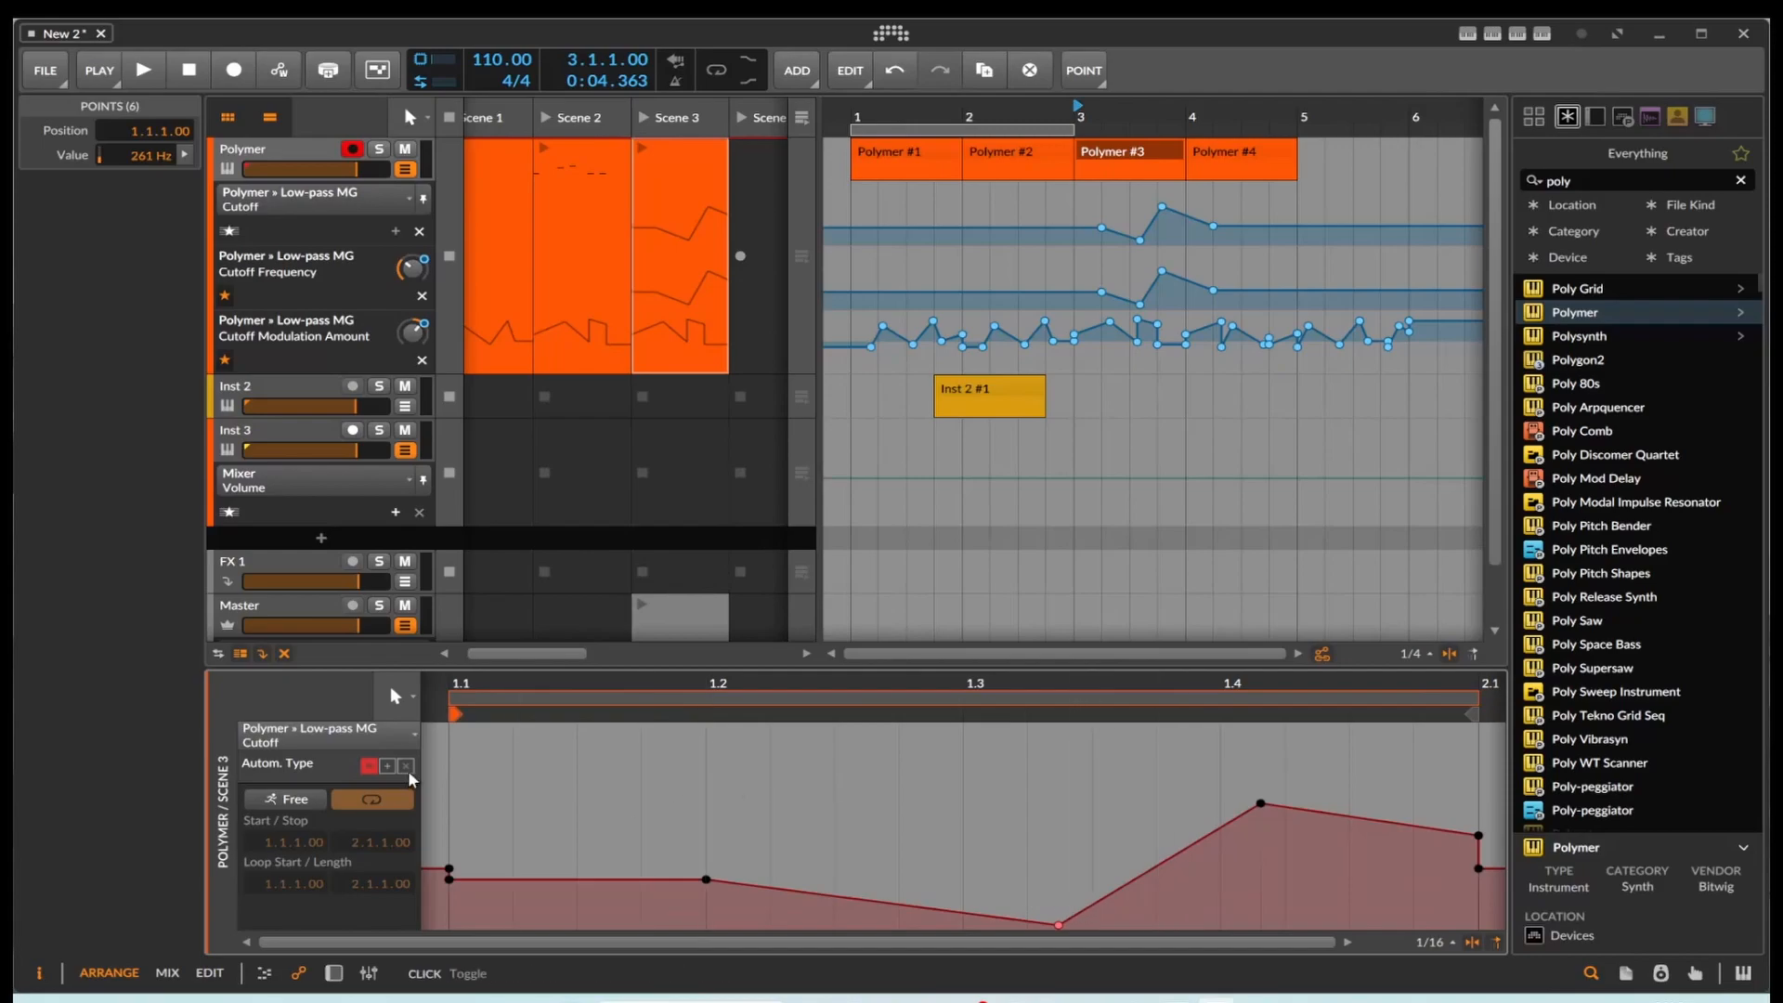
left_click_drag(436, 749, 1207, 889)
right_click(1198, 806)
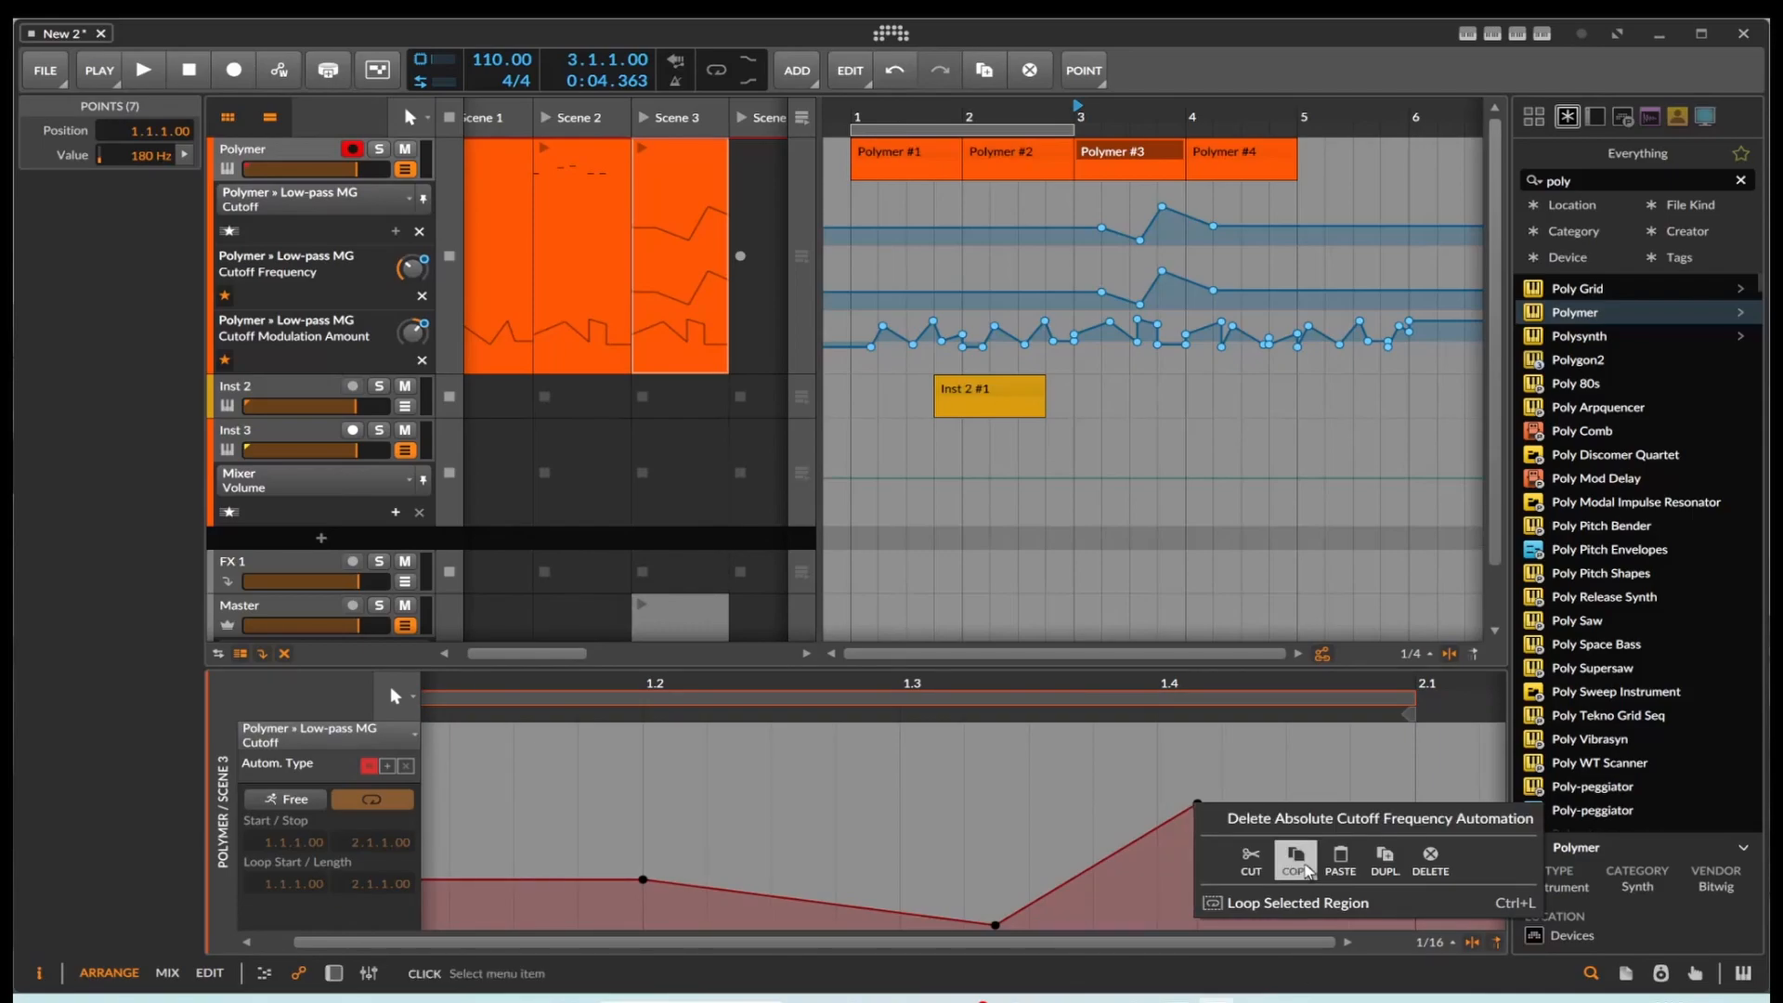
left_click(1298, 862)
Step: Paste the copied Cutoff automation into the Scene 2 launcher clip's Cutoff lane, starting at 1.1.3.69
left_click(565, 253)
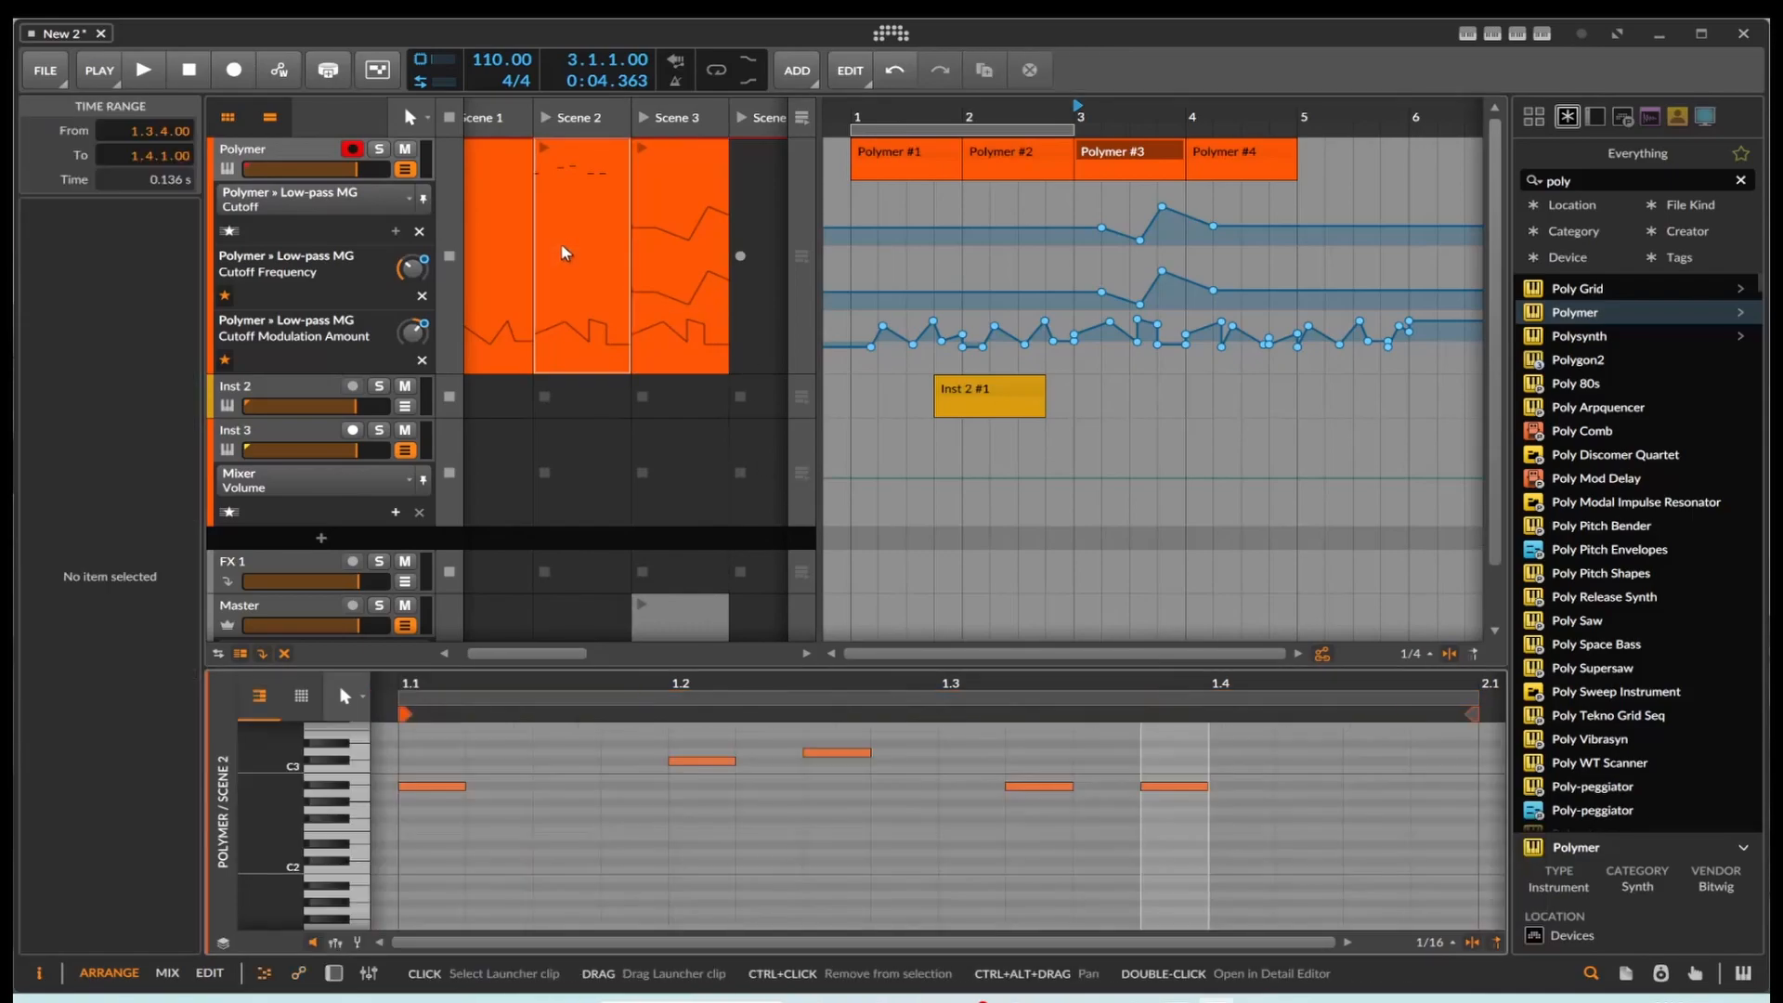
key("ctrl+v")
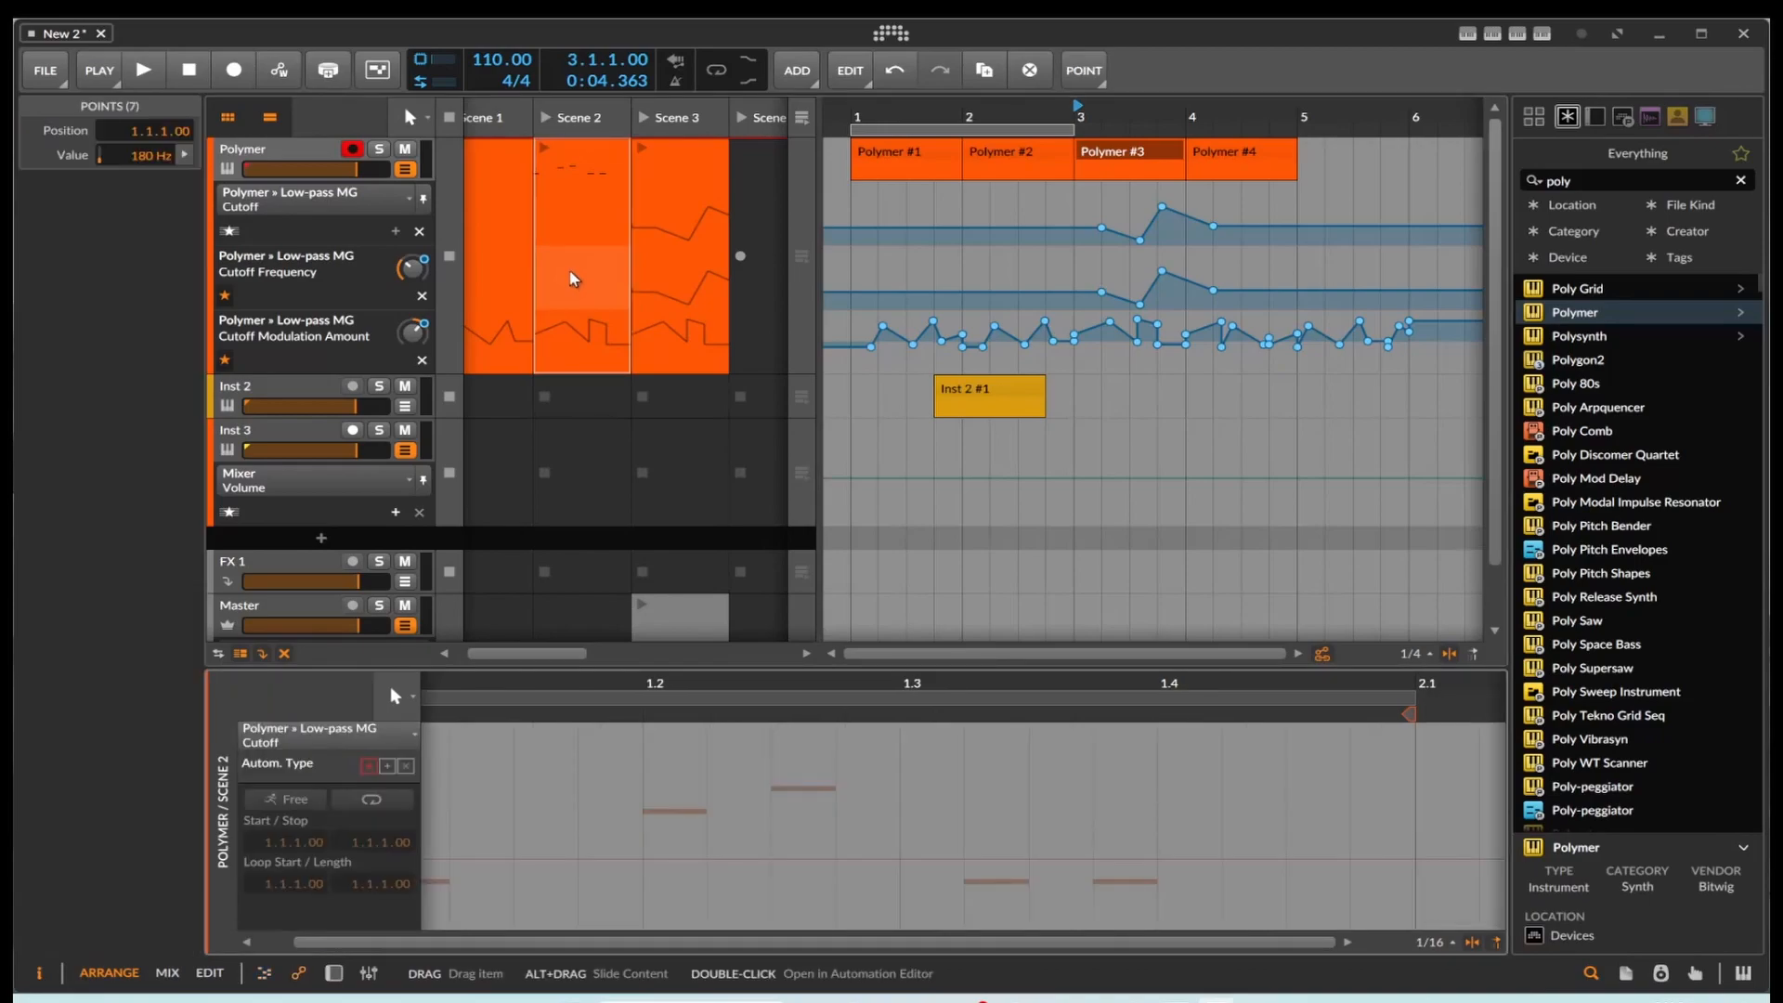
left_click(557, 833)
key("ctrl+v")
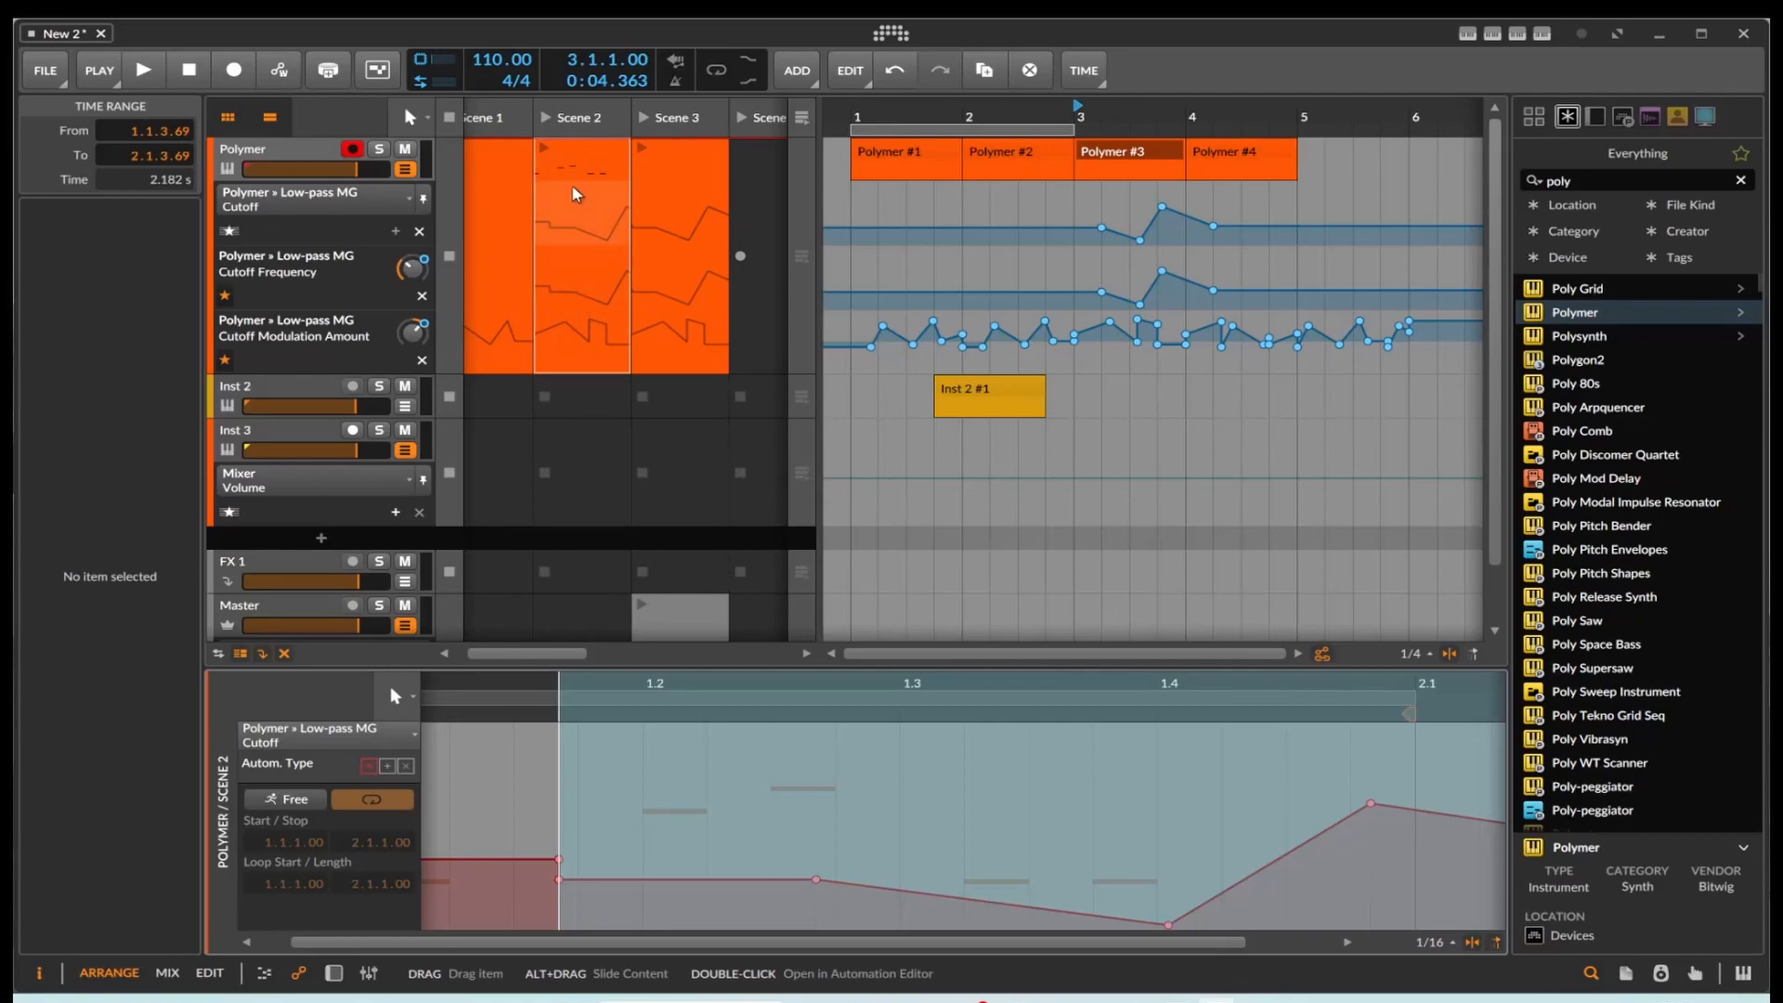
Step: Launch the Polymer Scene 2 and Scene 3 clips alternately to compare their cutoff automation, and stop playback
left_click(544, 147)
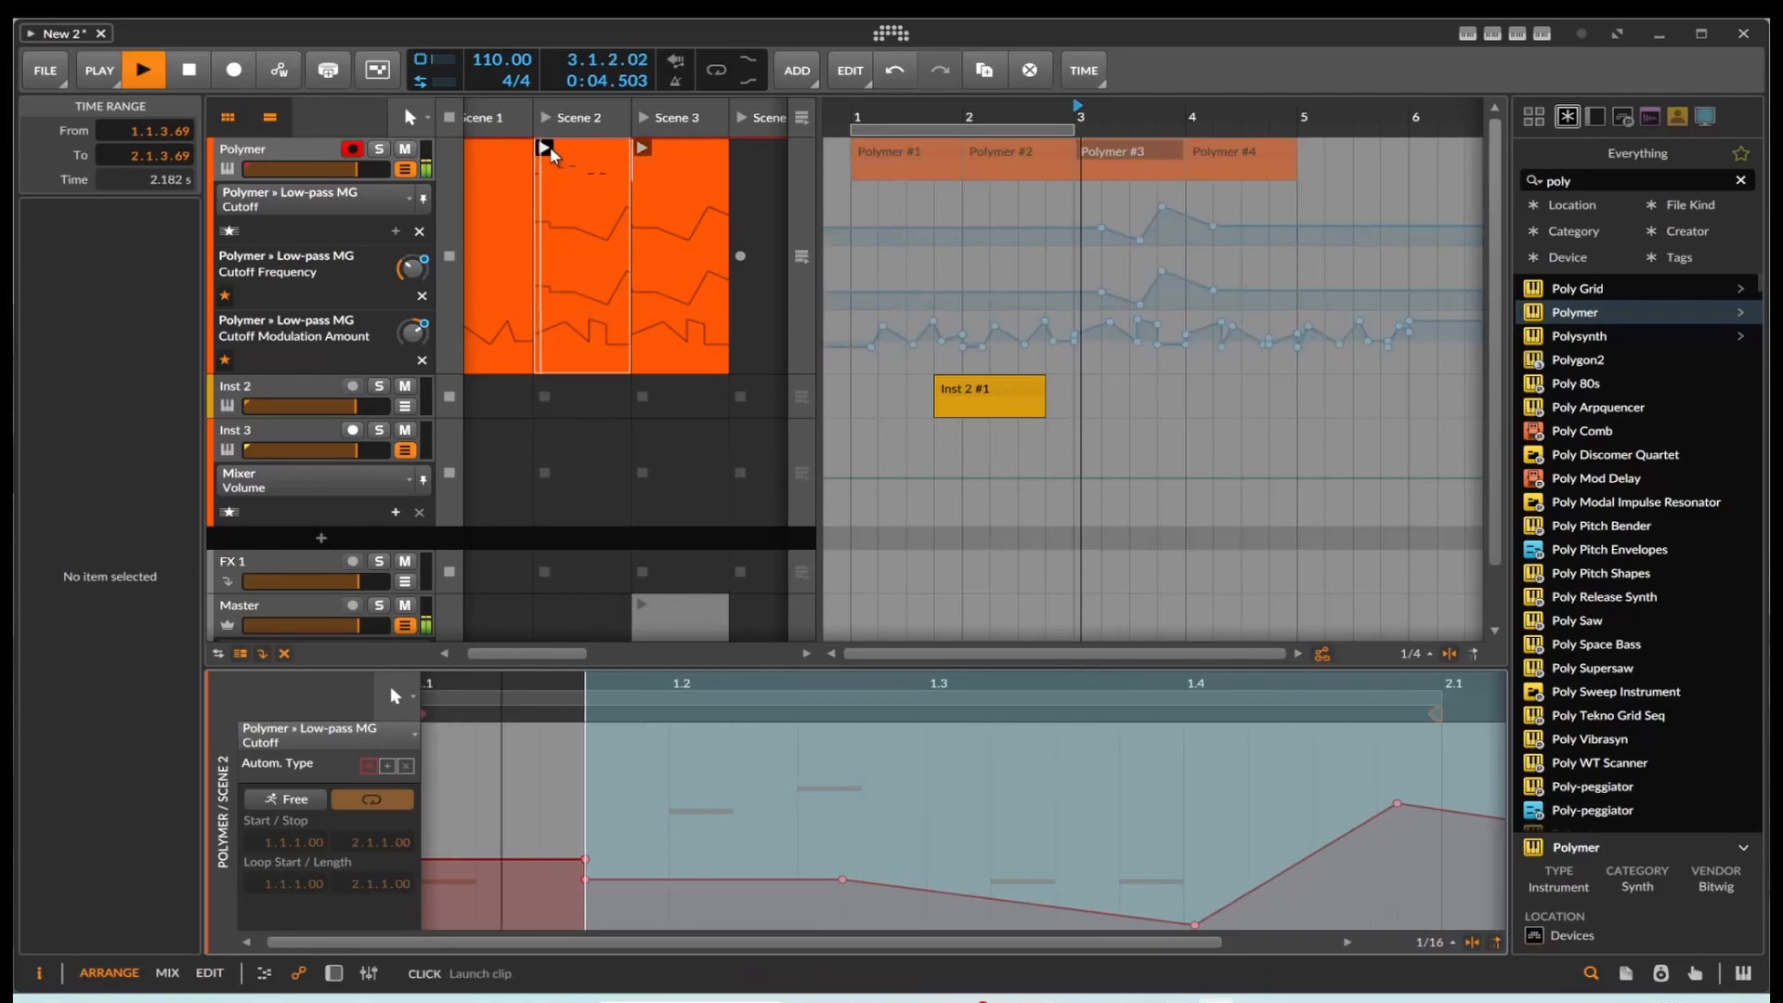
left_click(641, 149)
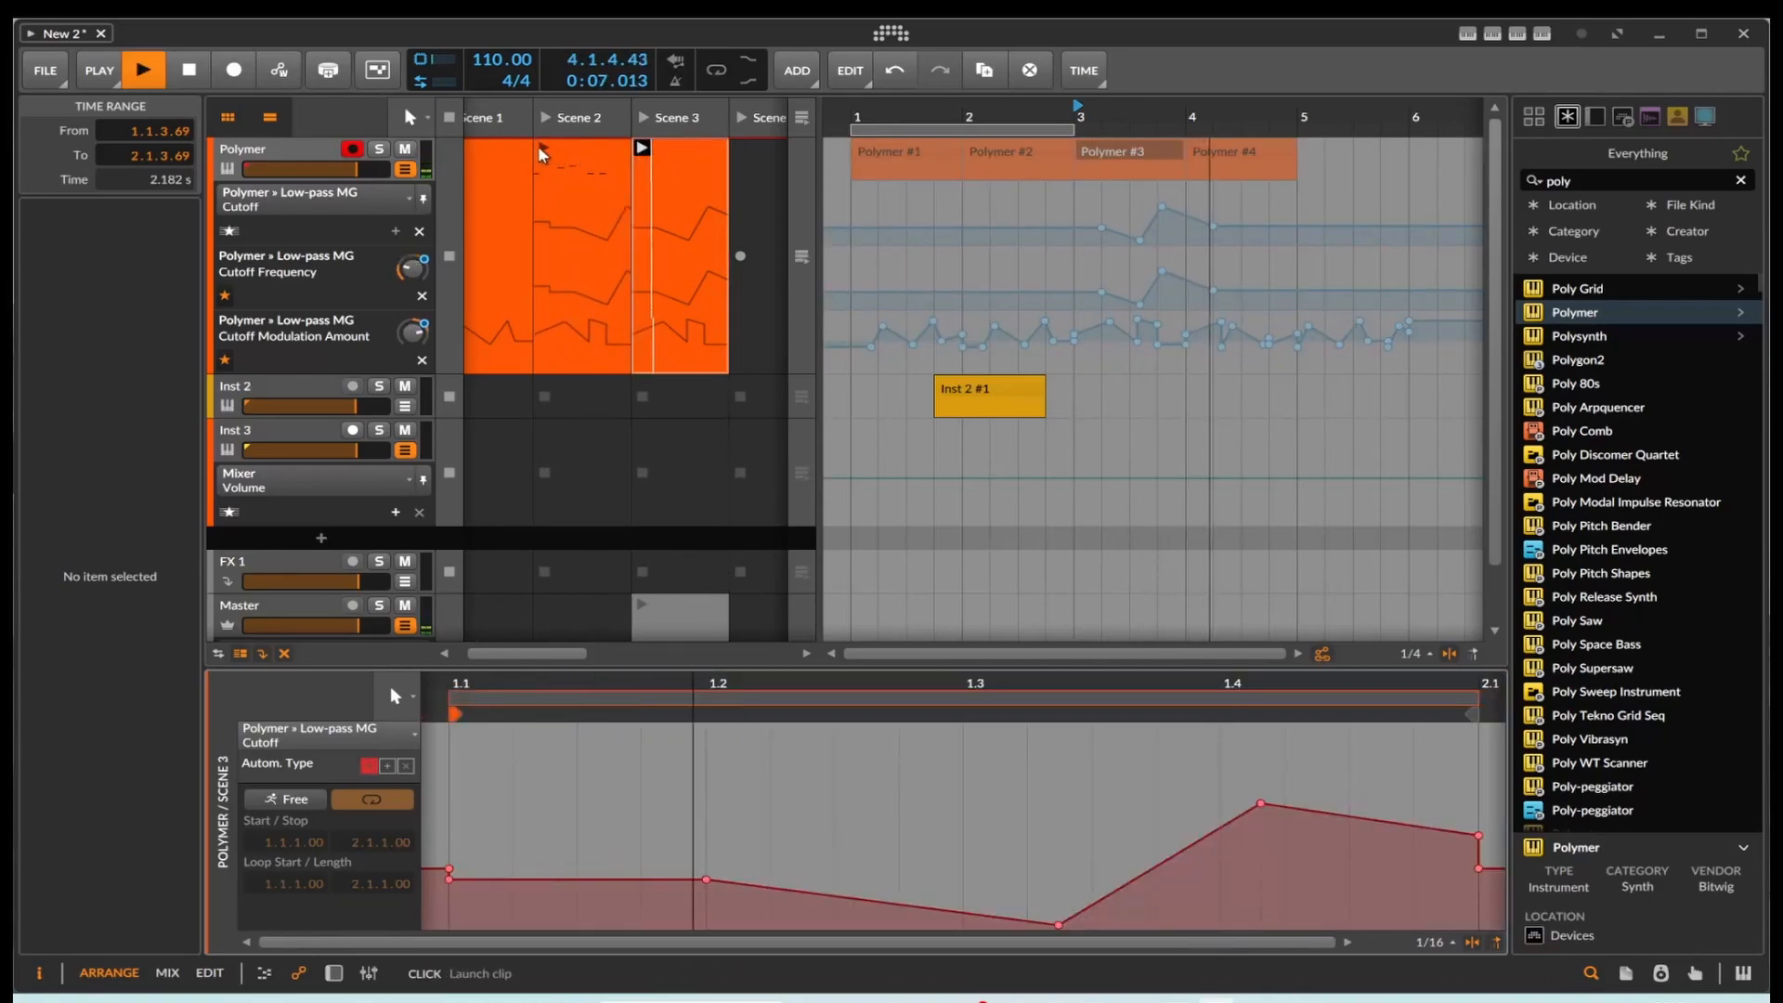
left_click(544, 148)
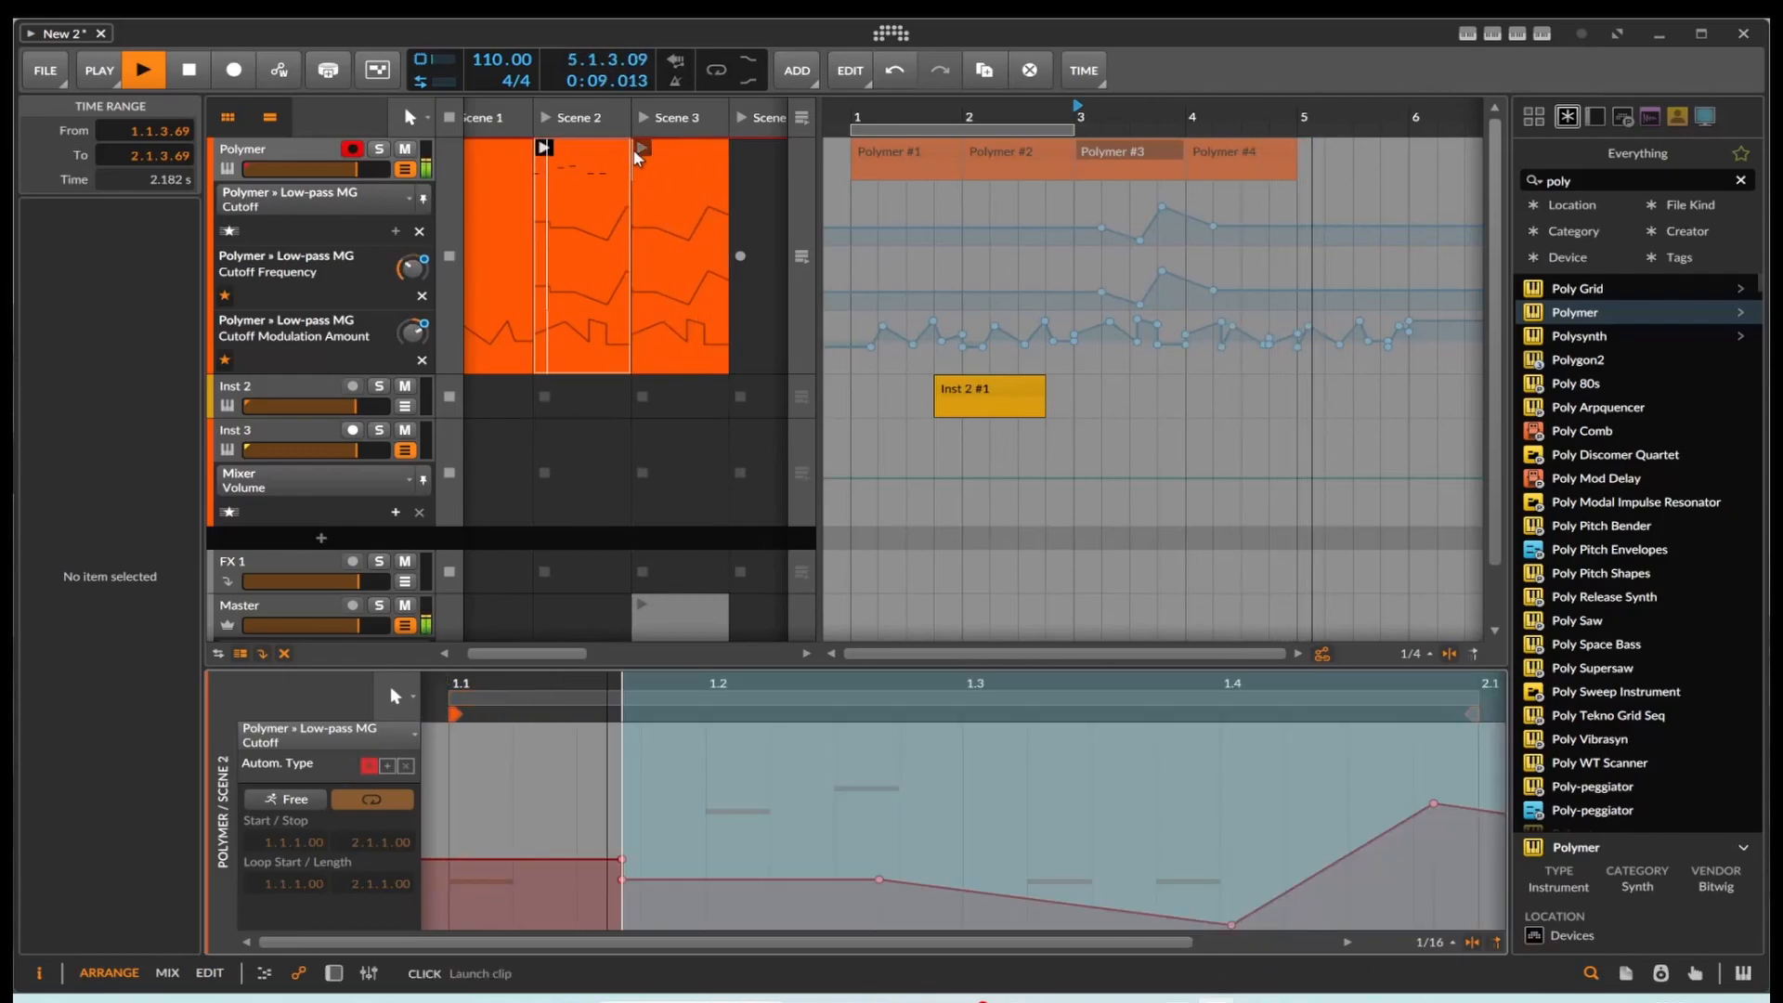
left_click(639, 149)
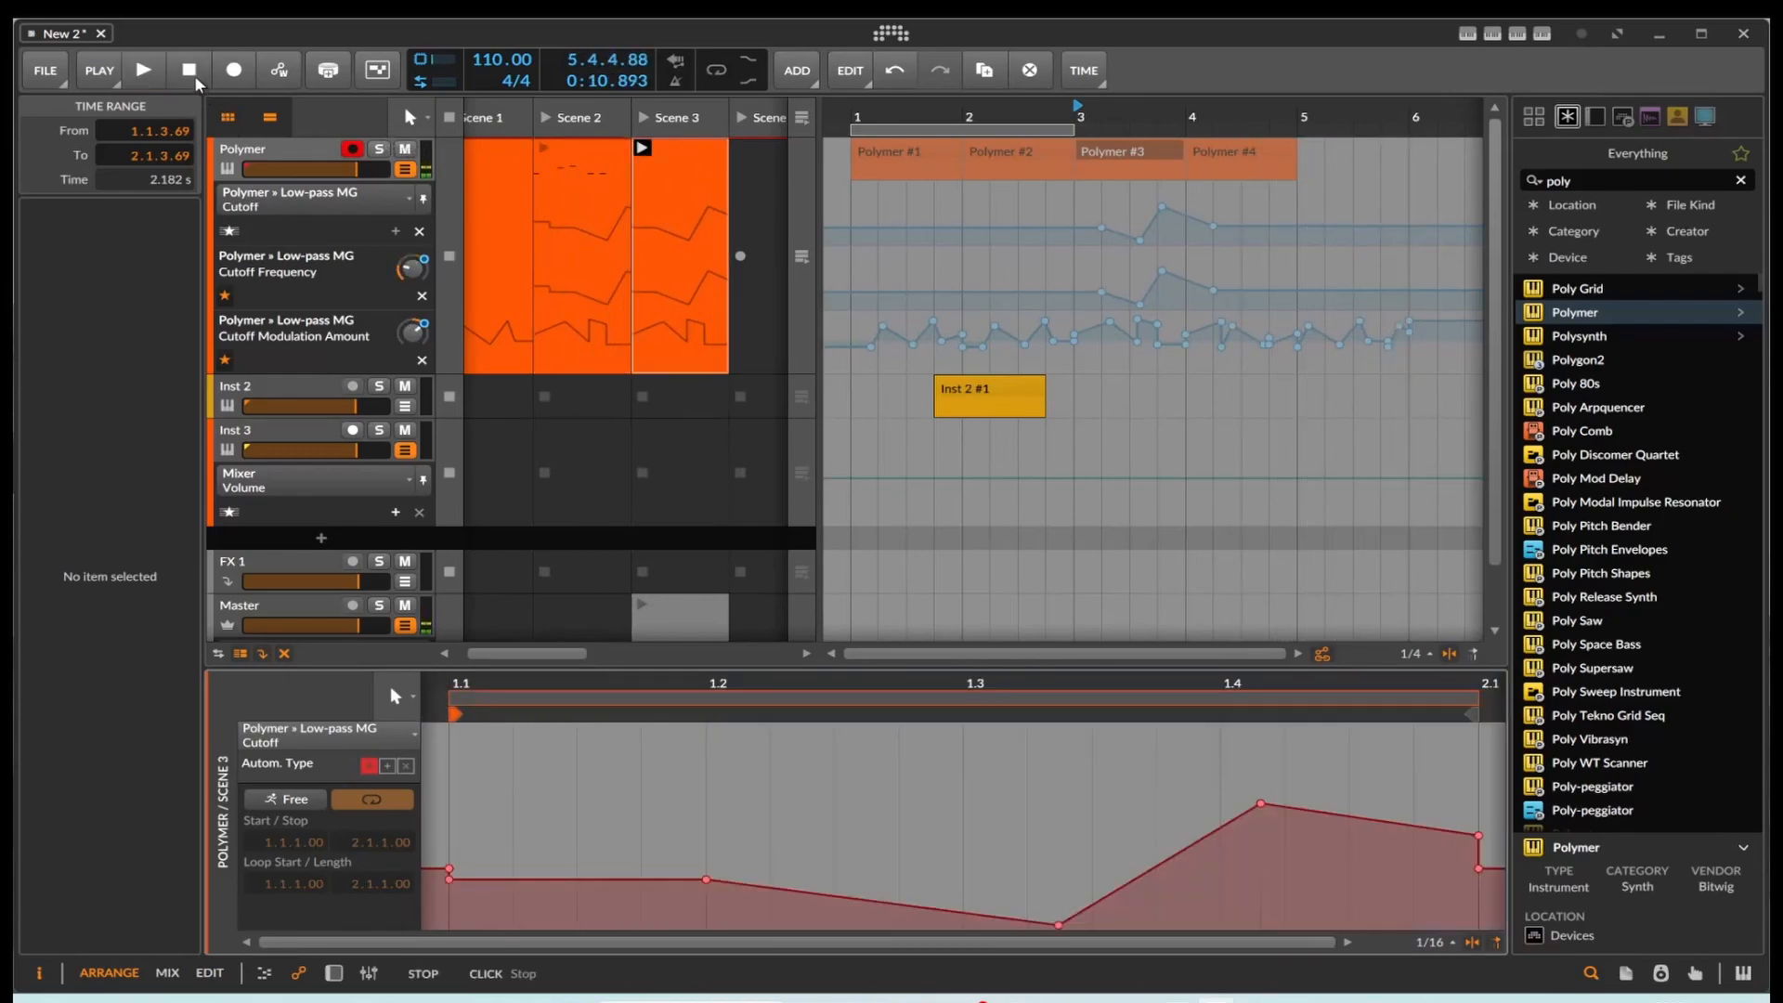
Step: Show the Polymer device and play the Scene 2 clip to observe its cutoff automation, stopping playback at the end
left_click(334, 973)
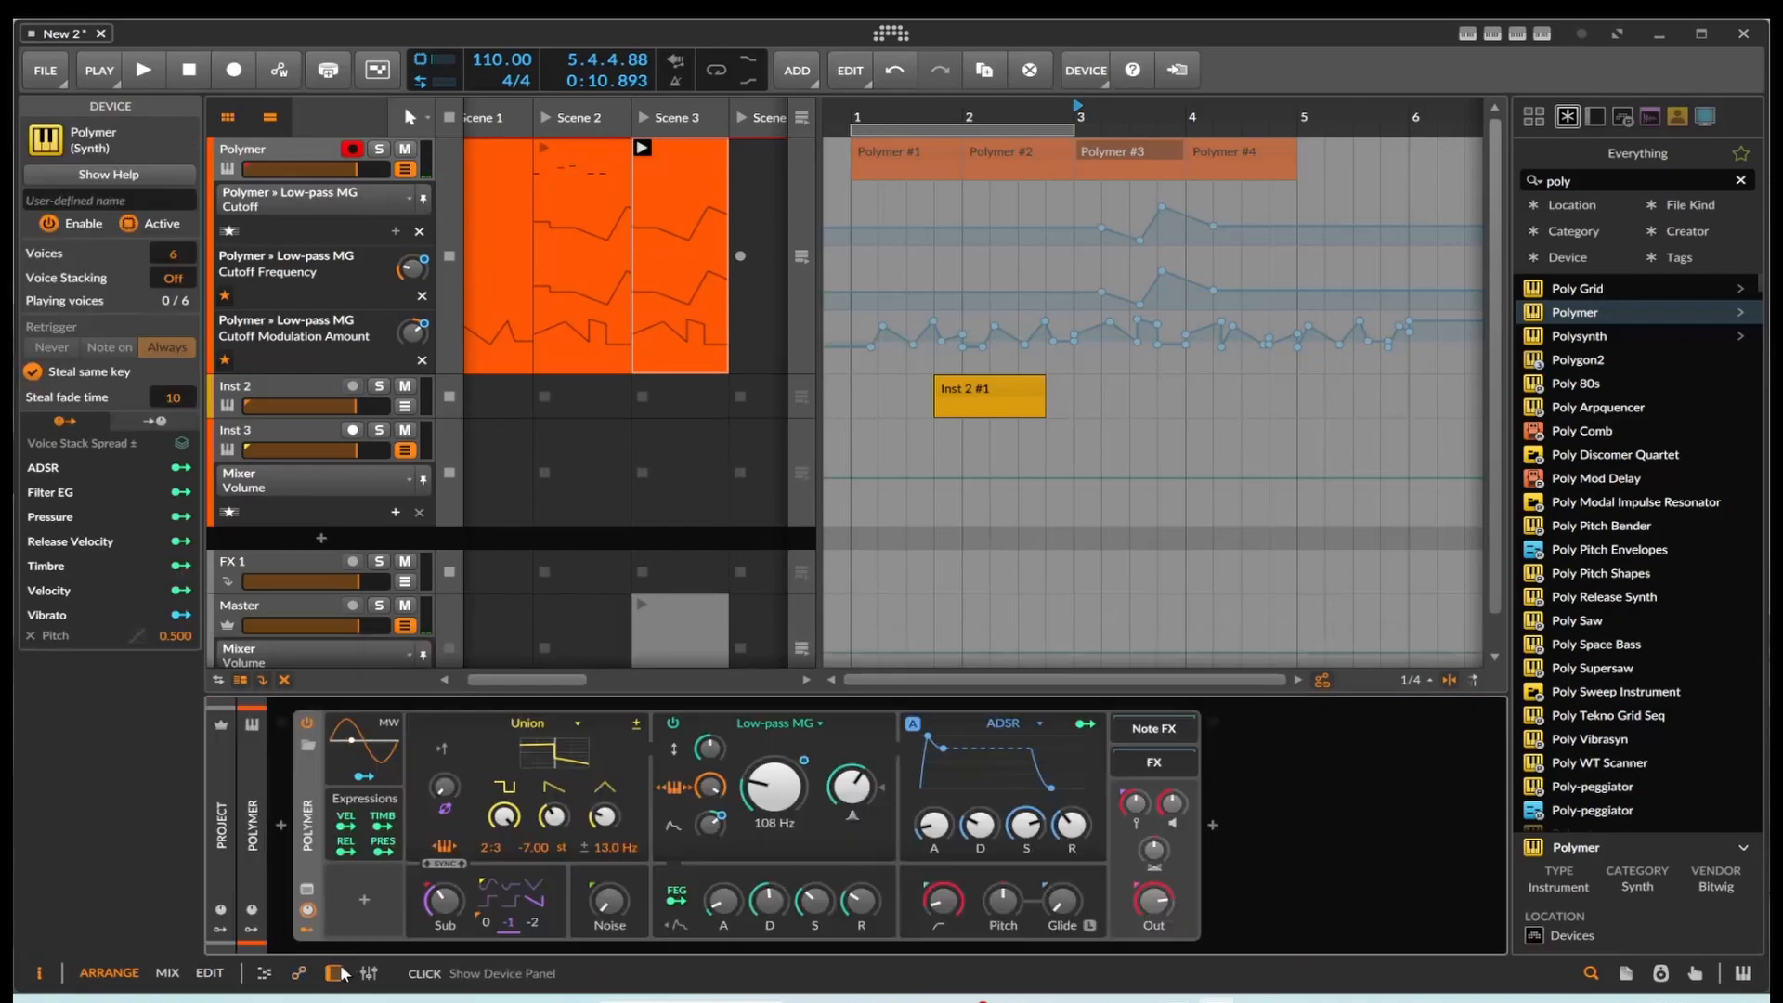
left_click(544, 149)
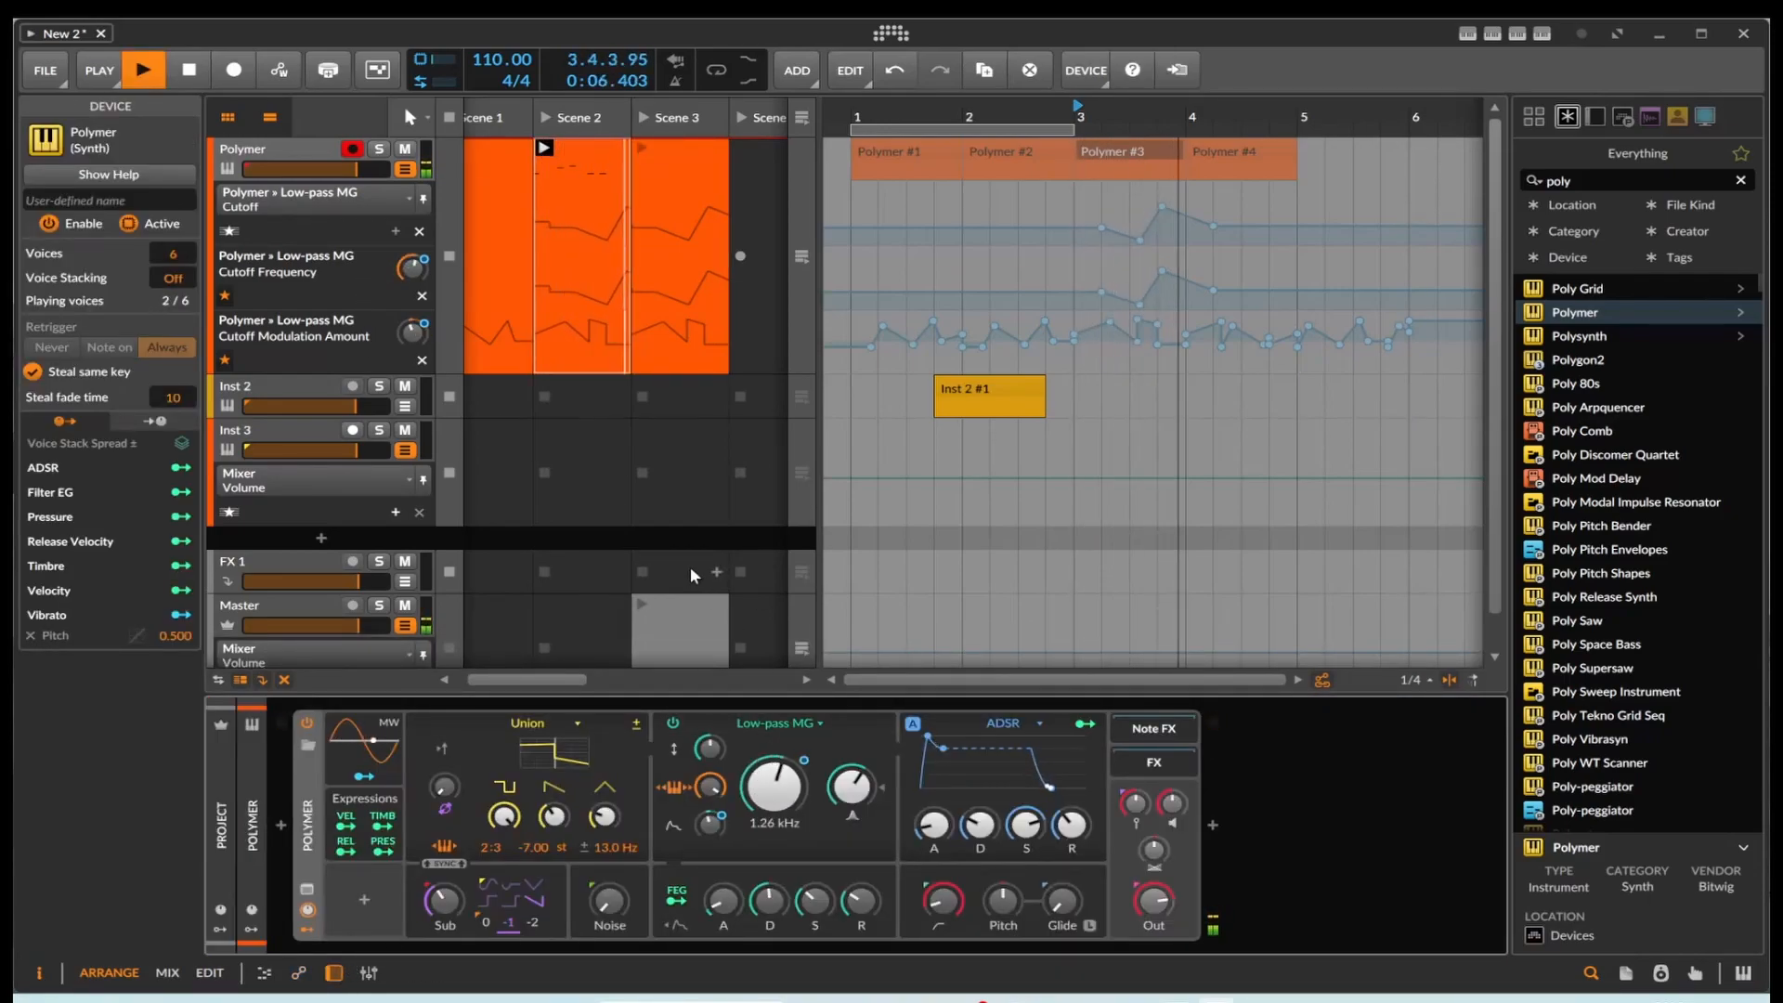
left_click(201, 73)
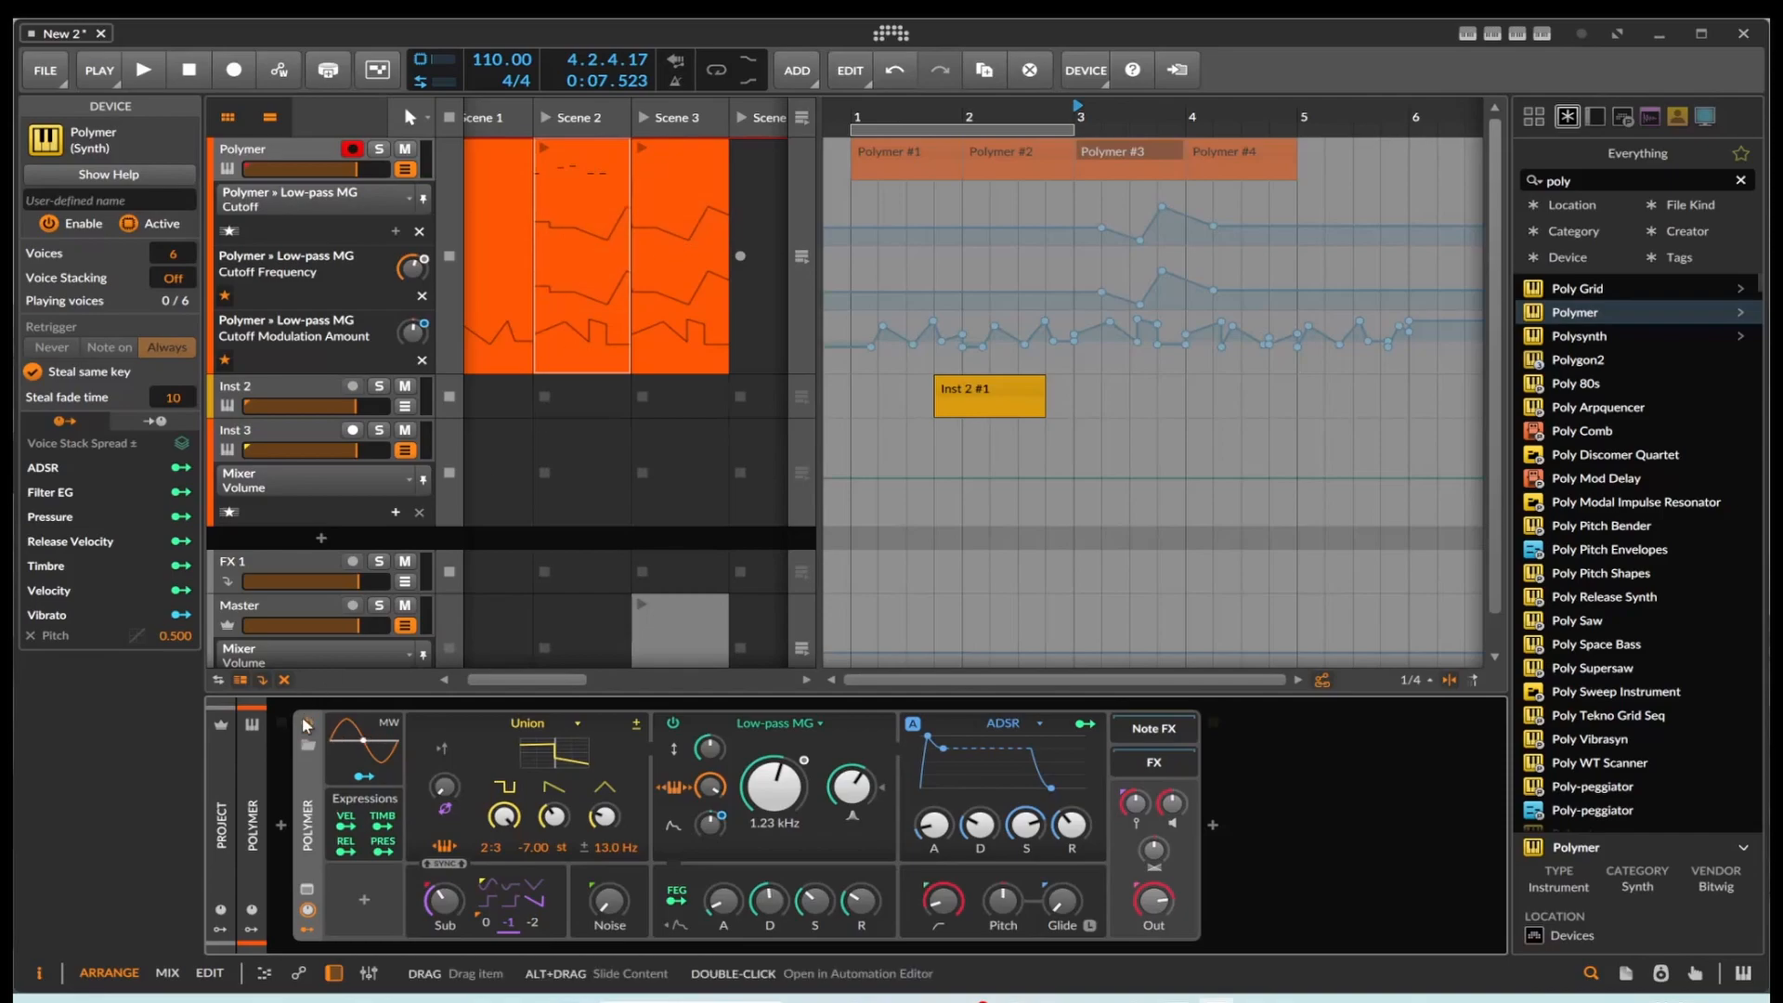
Step: Add a Curves modulator to the Polymer device and open its curve for editing
left_click(364, 899)
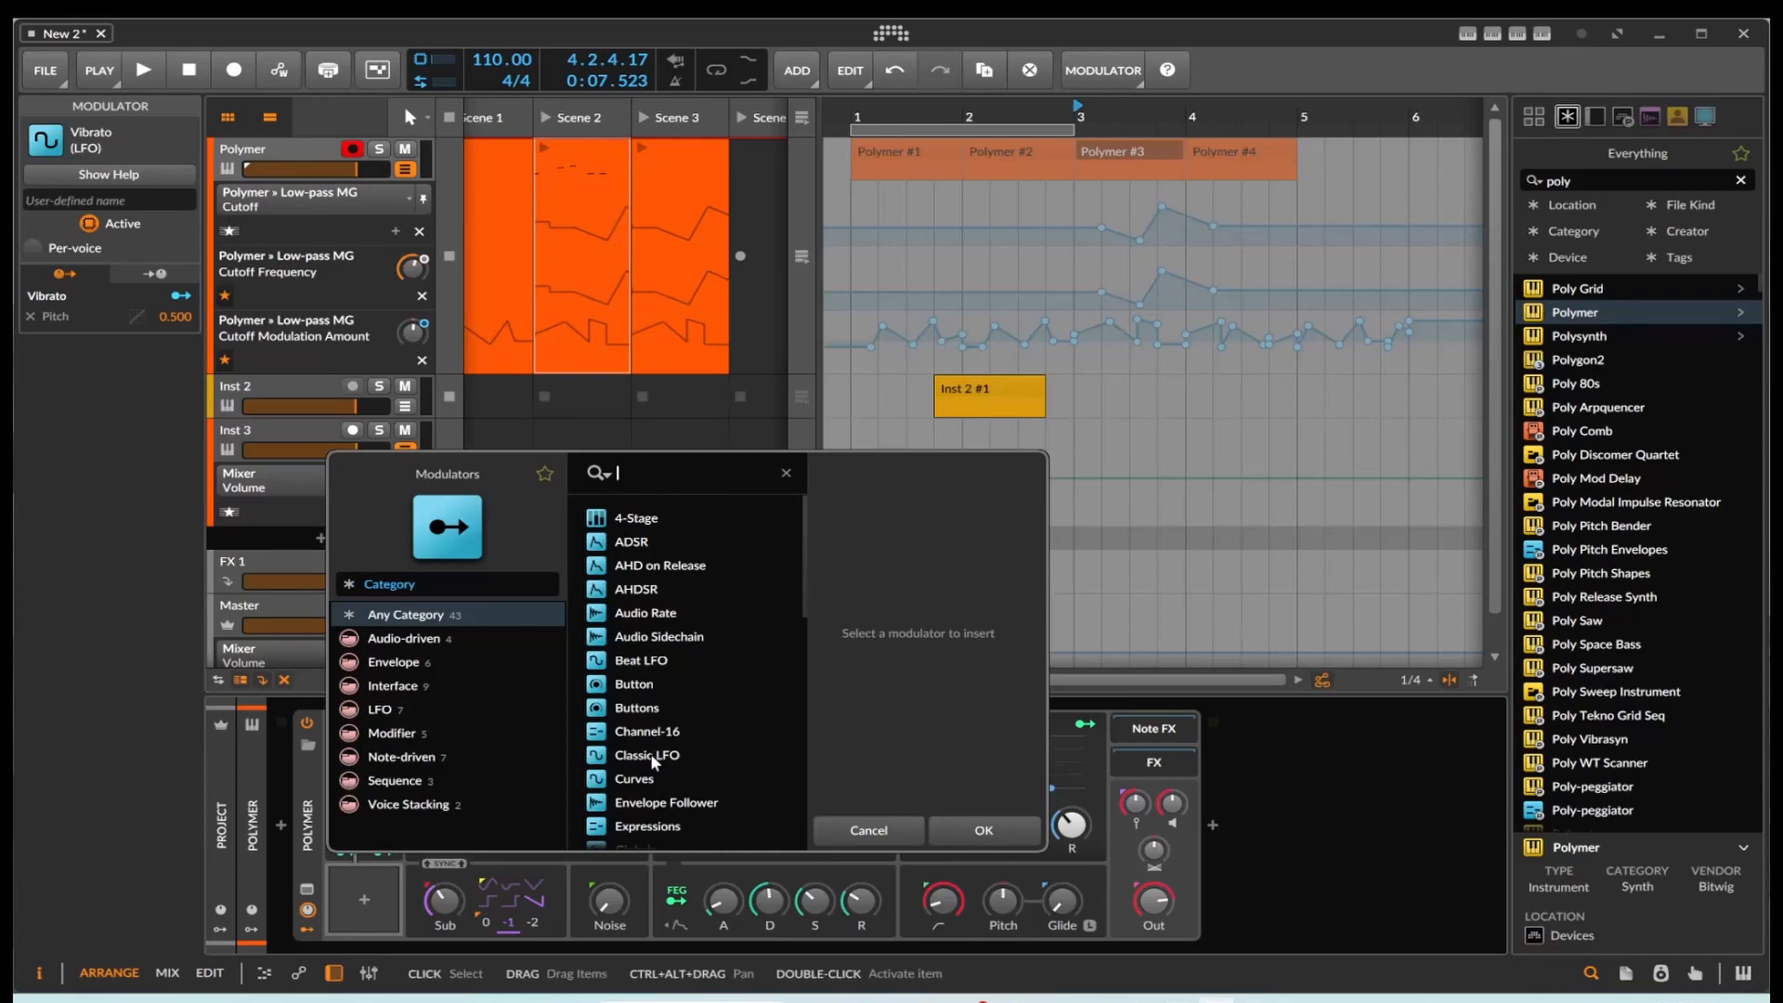
left_click(641, 779)
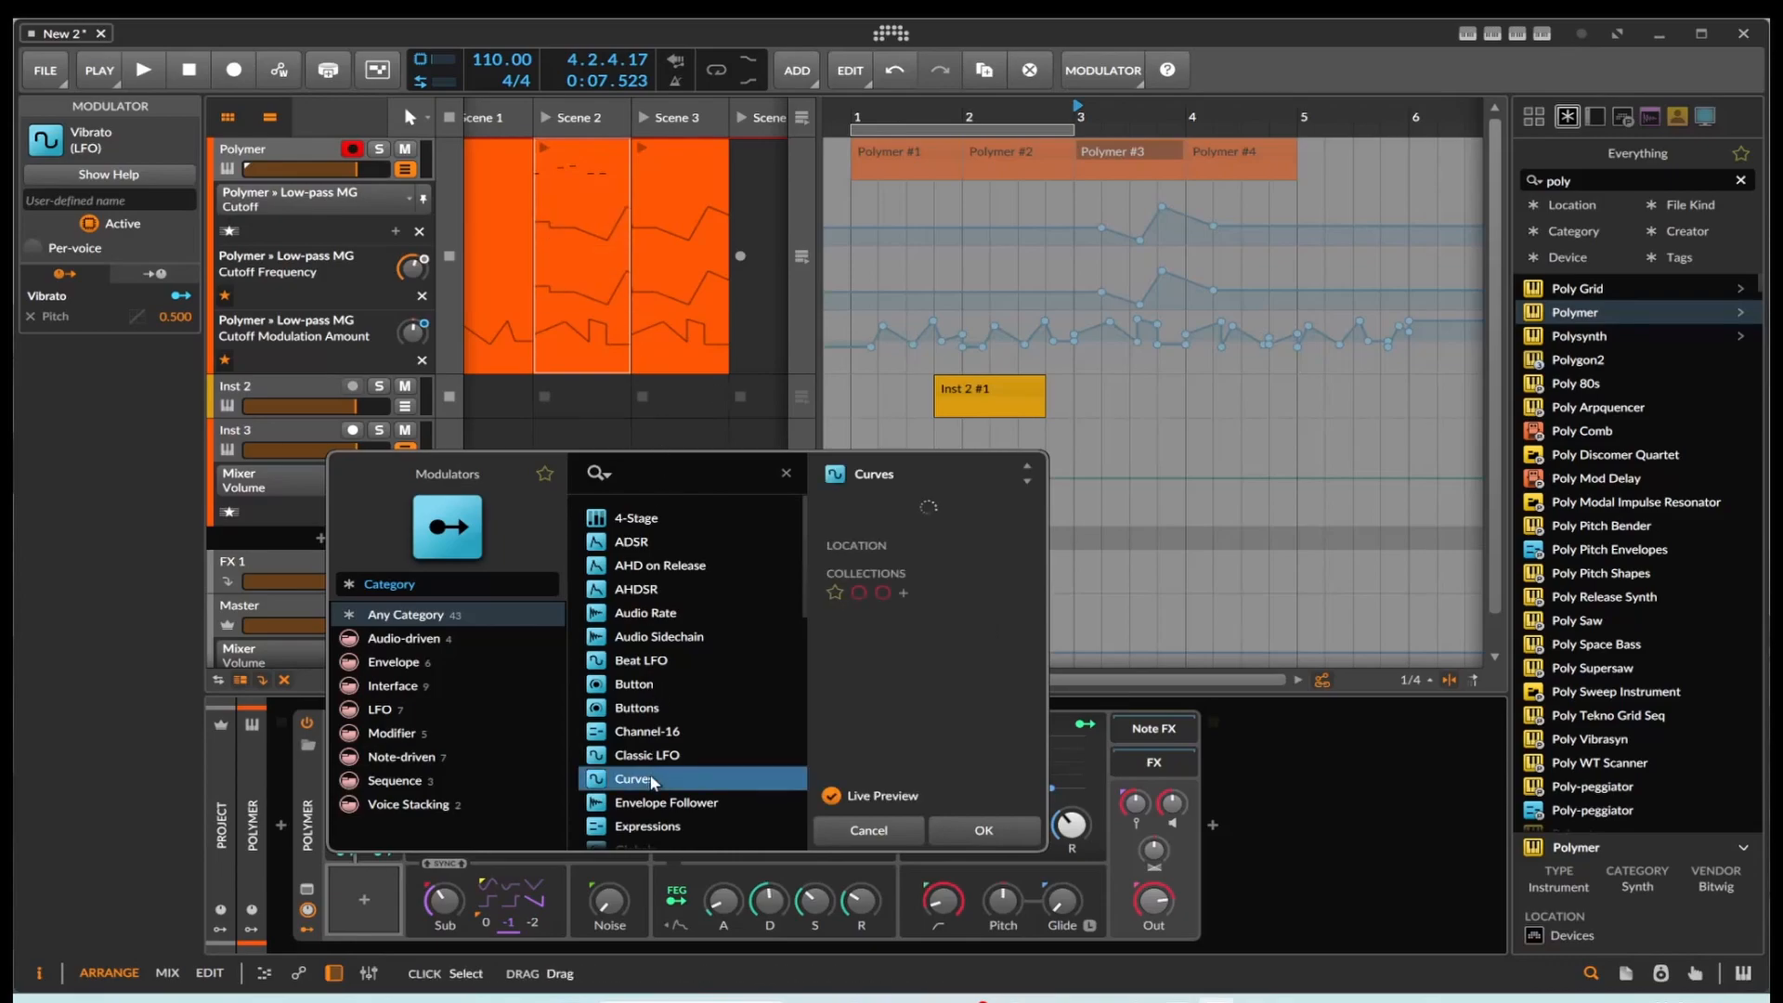
left_click(960, 831)
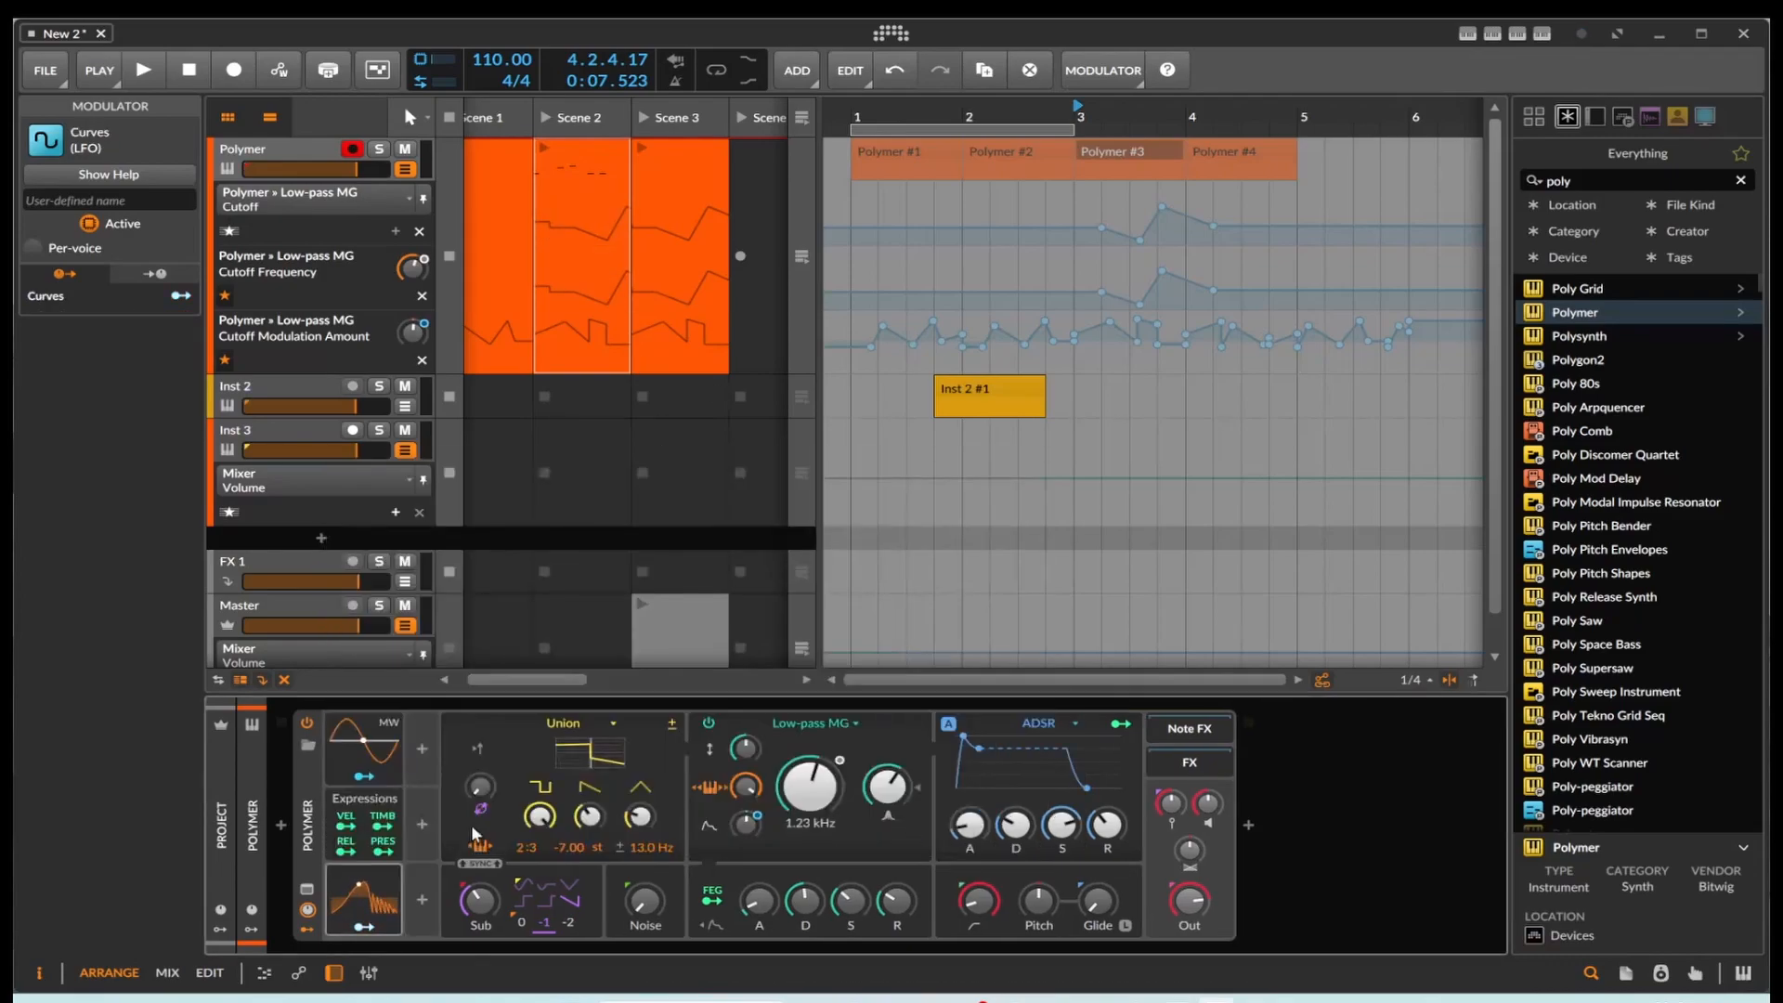
left_click(352, 894)
left_click(454, 823)
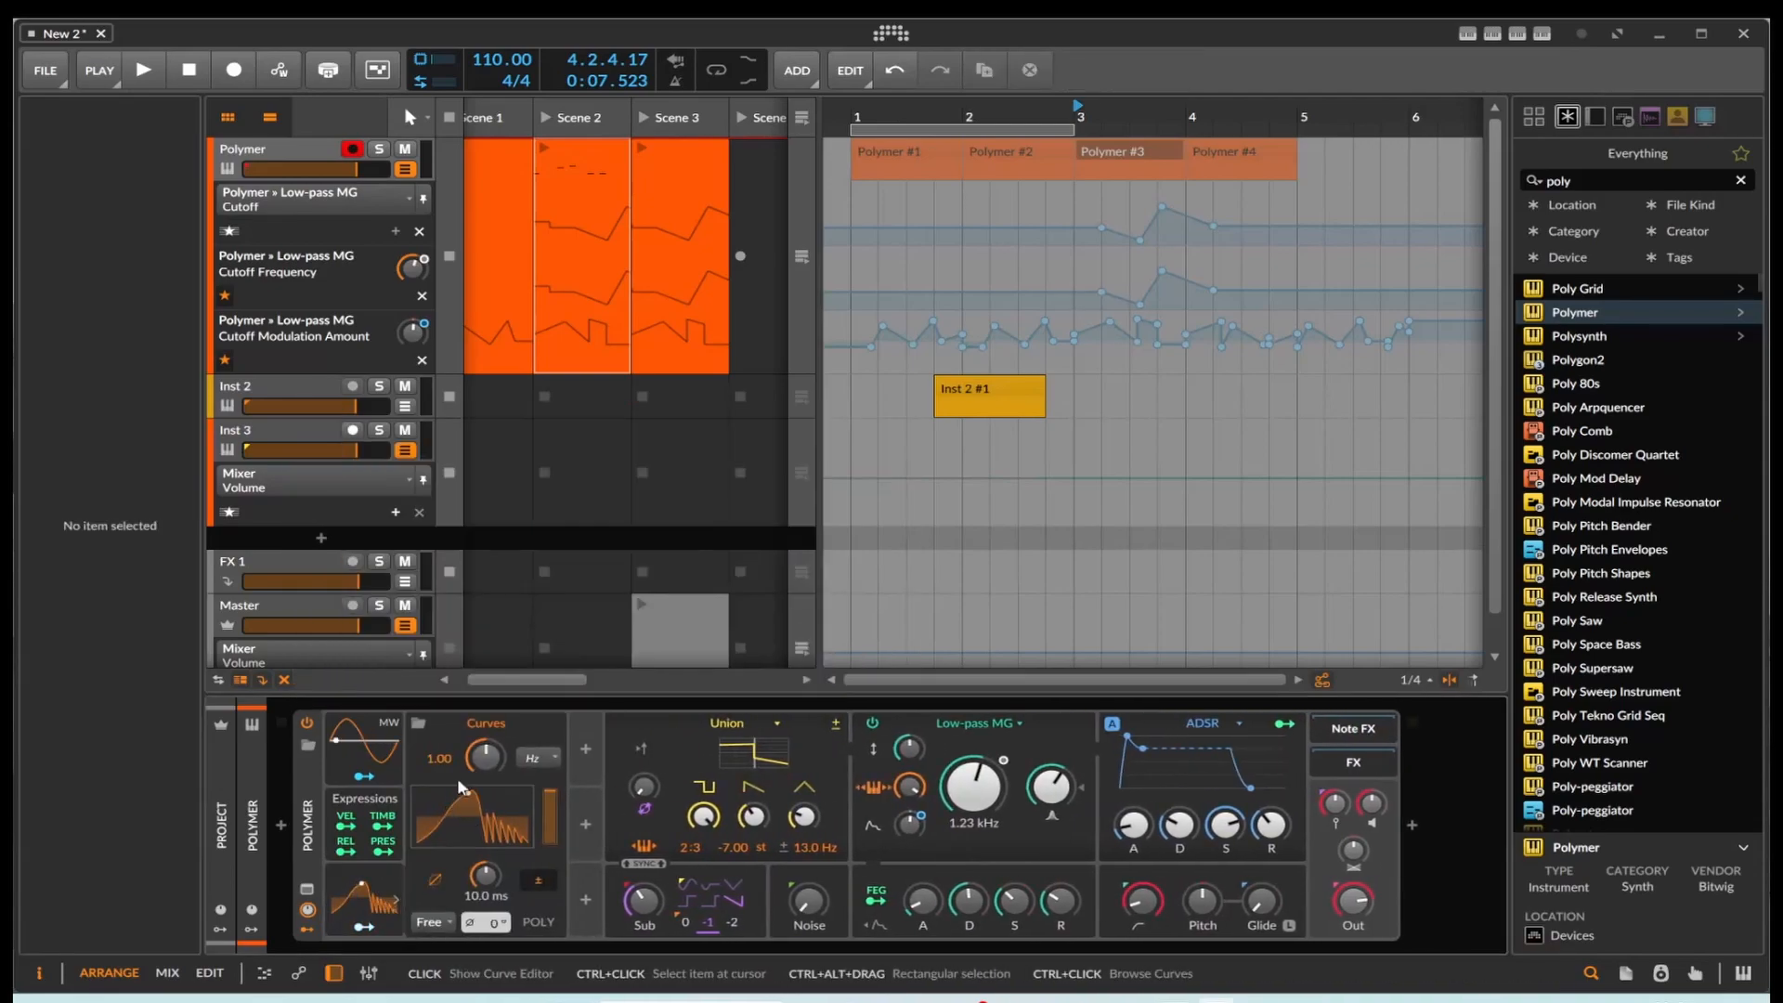
left_click(456, 827)
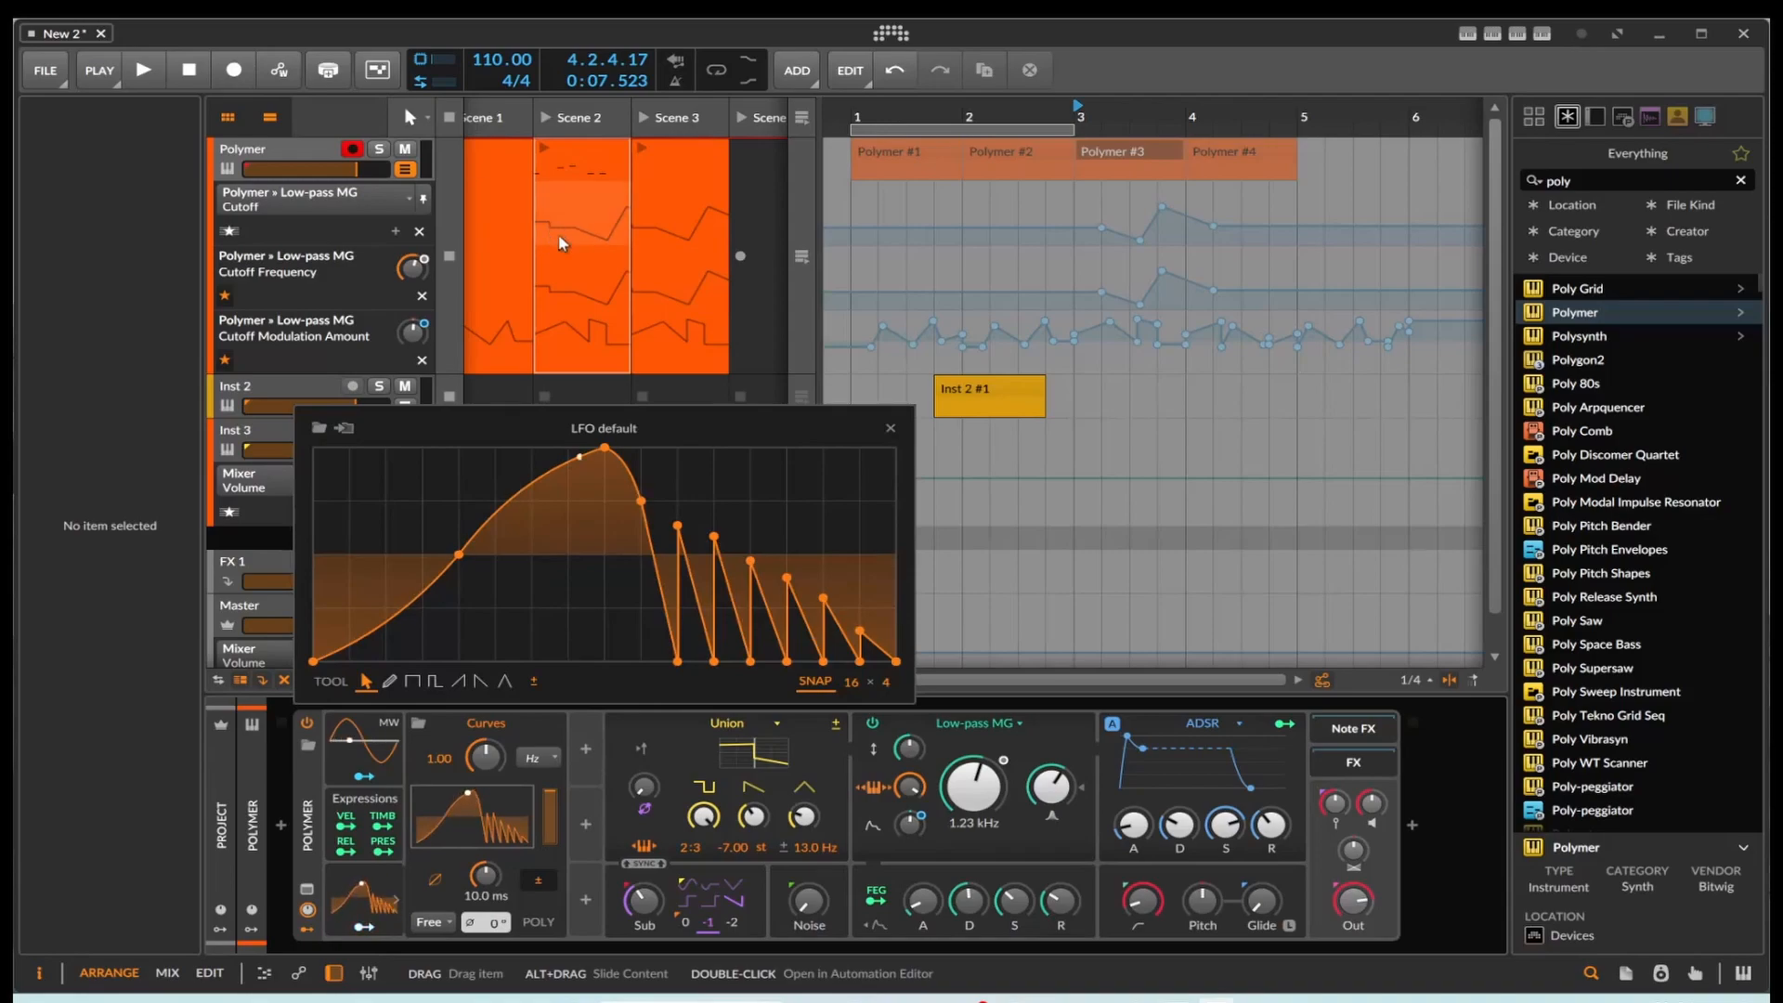
Step: Reshape the Curves modulator by inserting an early point, raising the start to 16.6%, lowering the peak to -100%, and deleting the 50% point
left_click_drag(334, 536, 430, 616)
double_click(385, 567)
left_click_drag(314, 661, 314, 537)
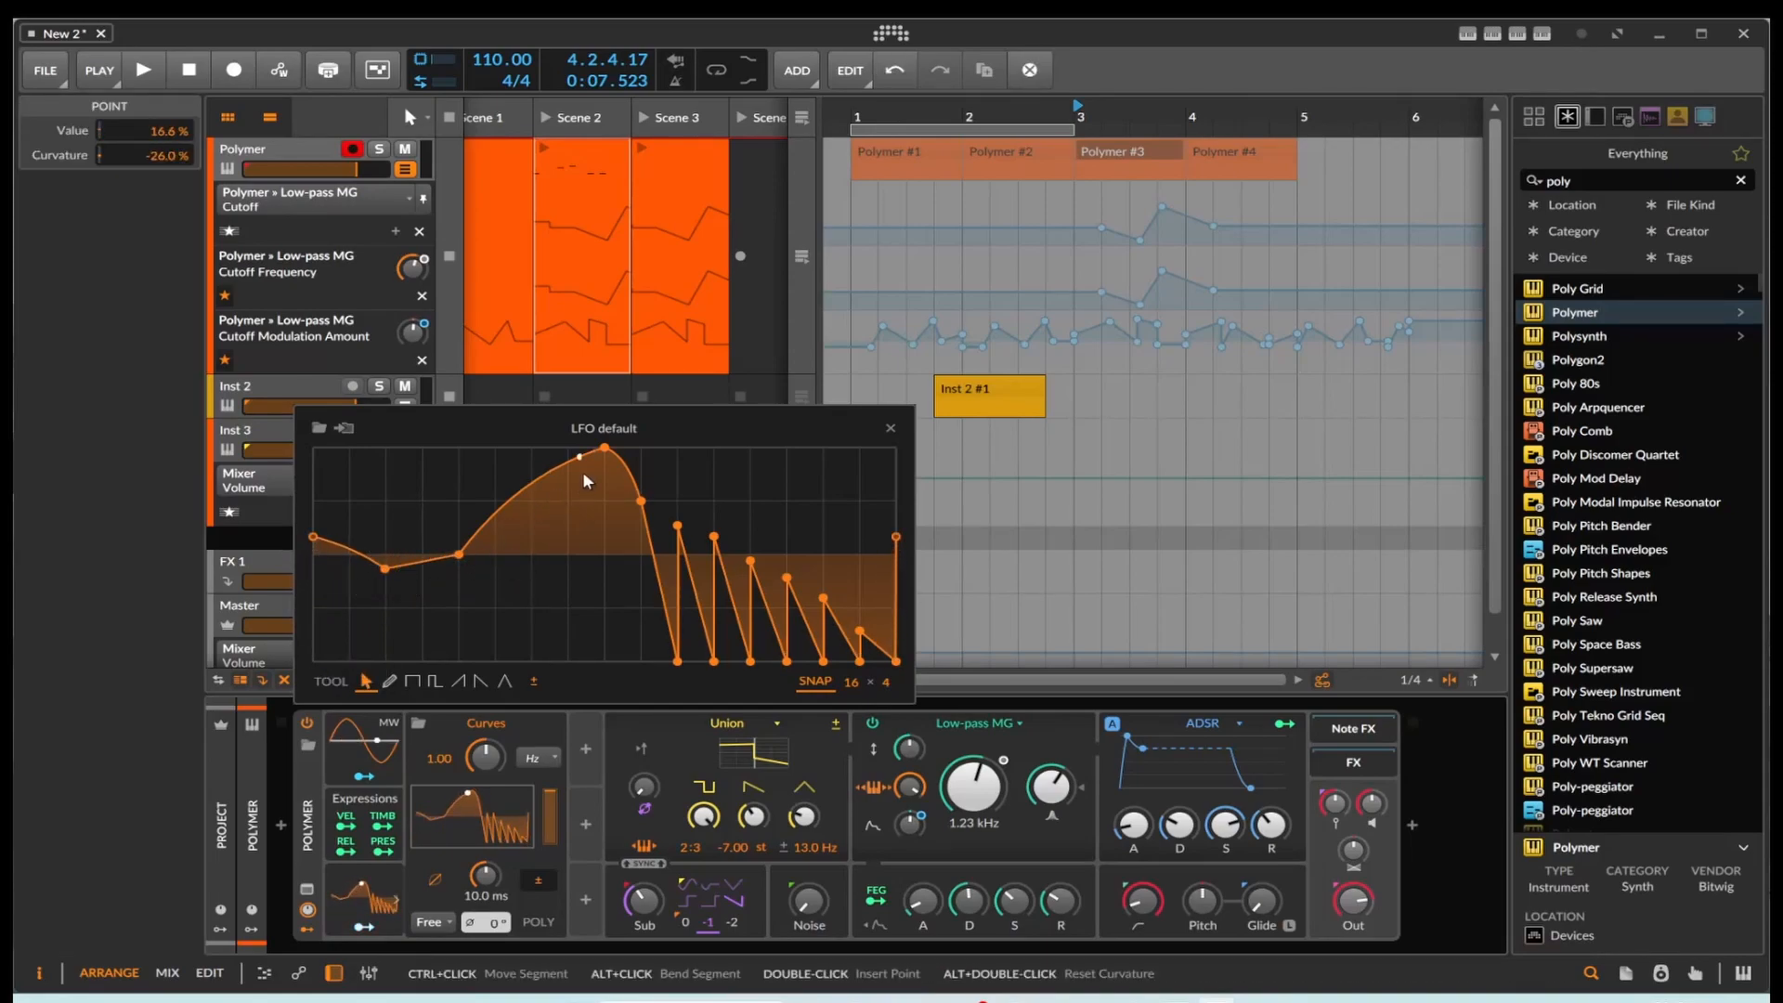
left_click_drag(605, 447, 604, 662)
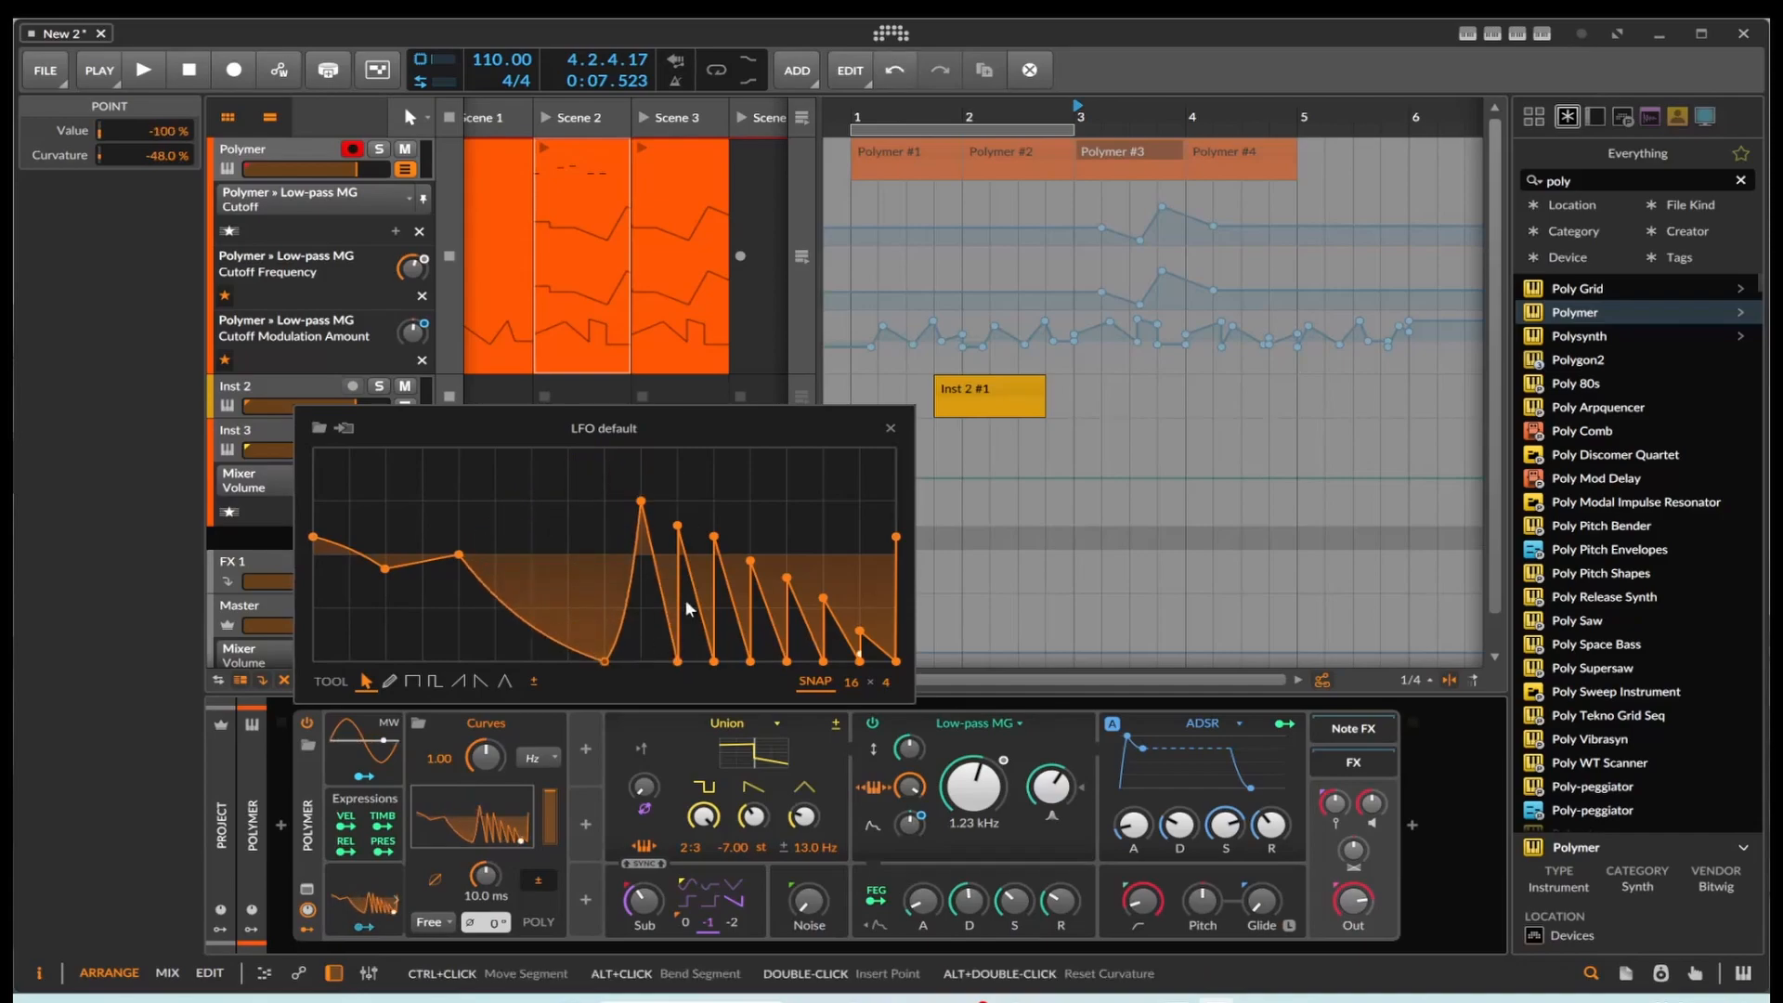
double_click(649, 501)
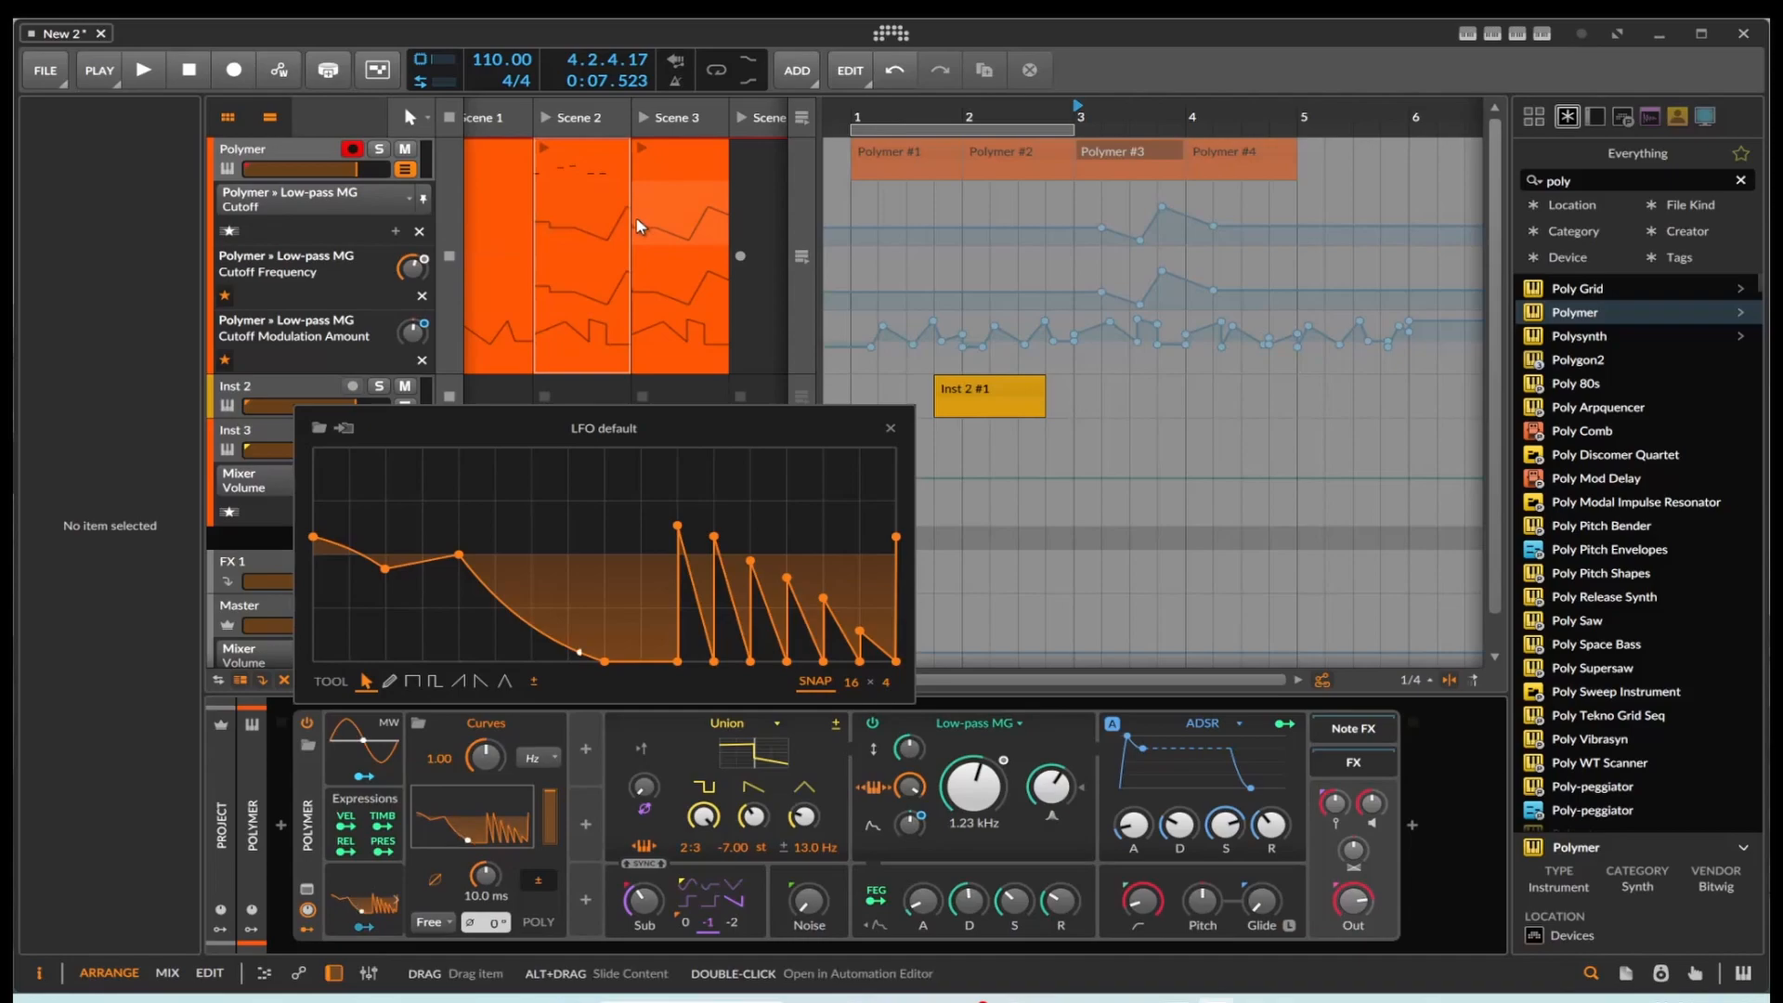
left_click(890, 430)
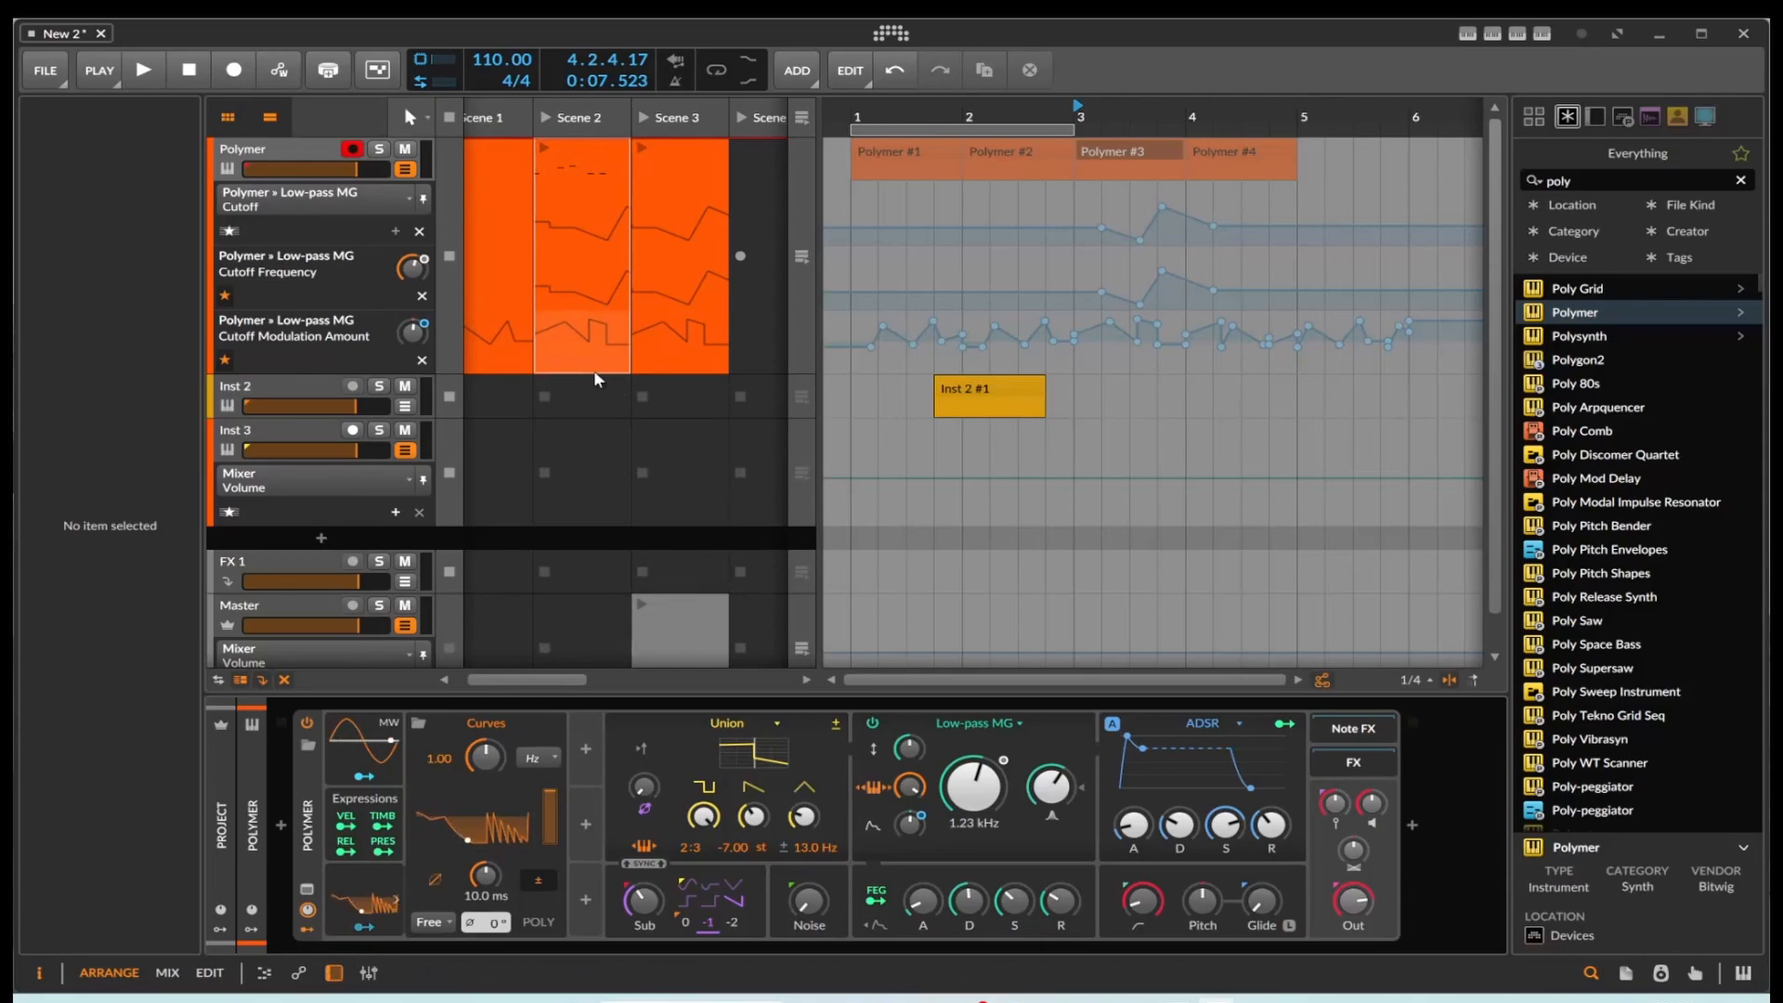
Step: Select the Polymer launcher clips in Scenes 1, 2 and 3 in turn to compare their automation
left_click(487, 320)
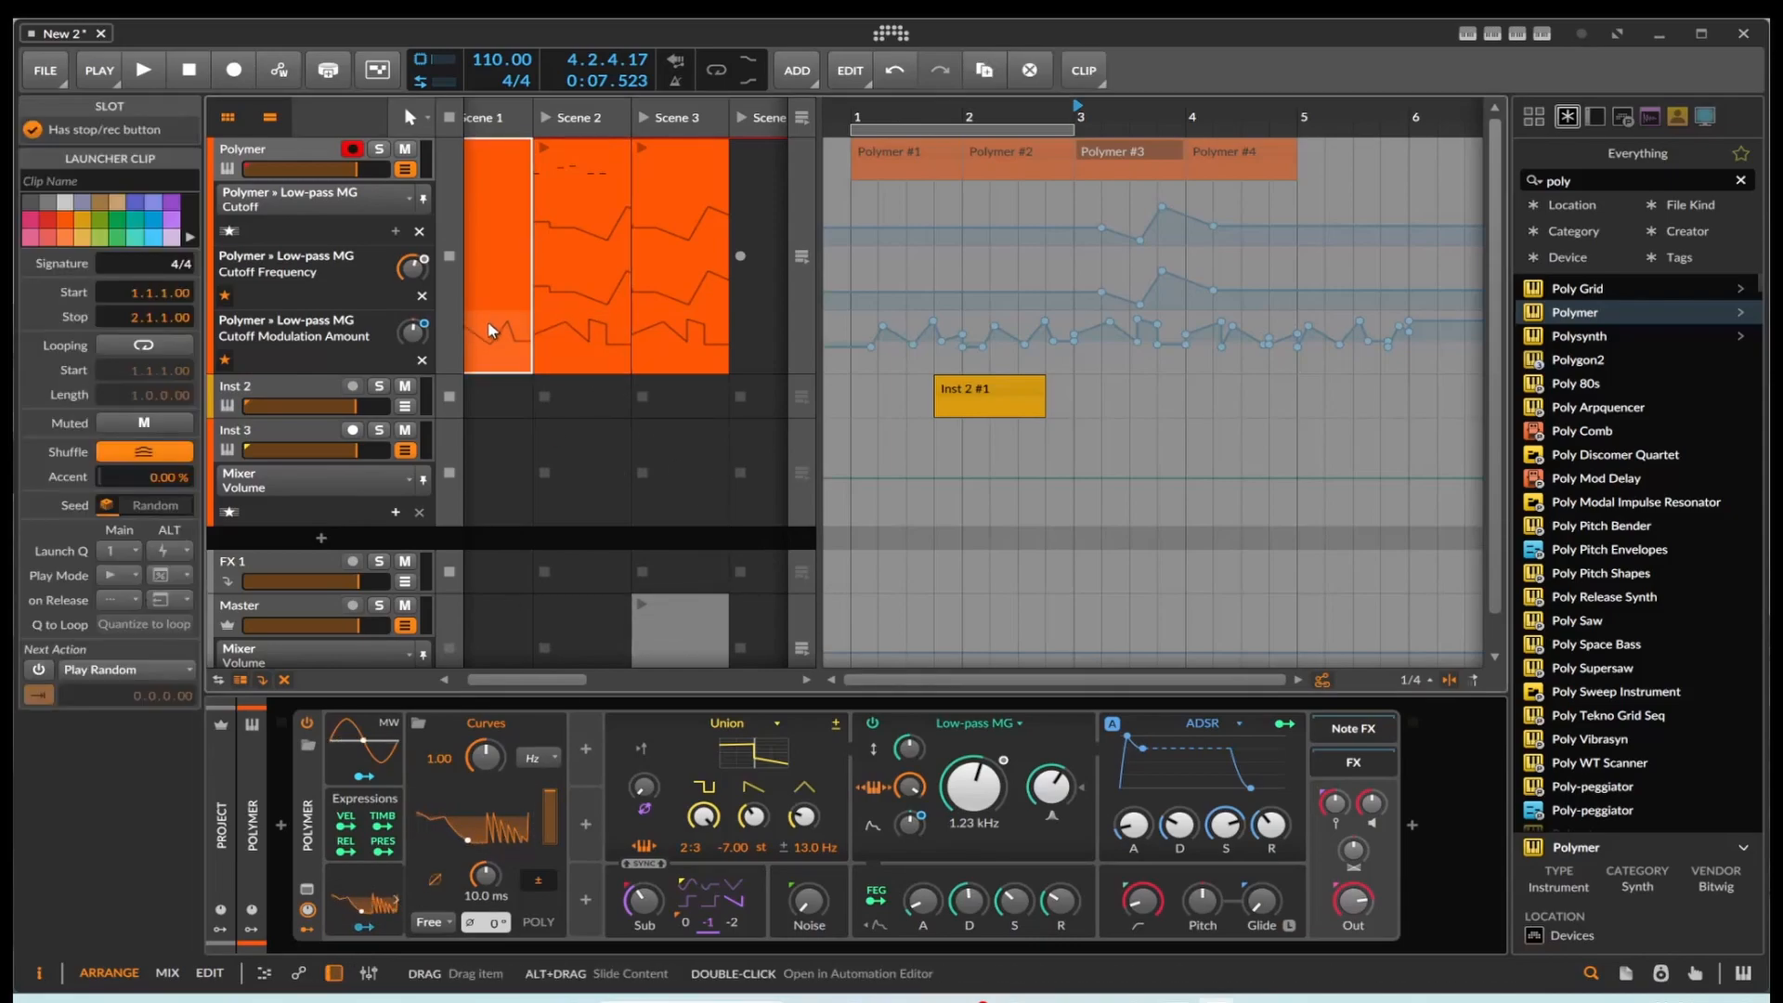
left_click(577, 321)
left_click(661, 337)
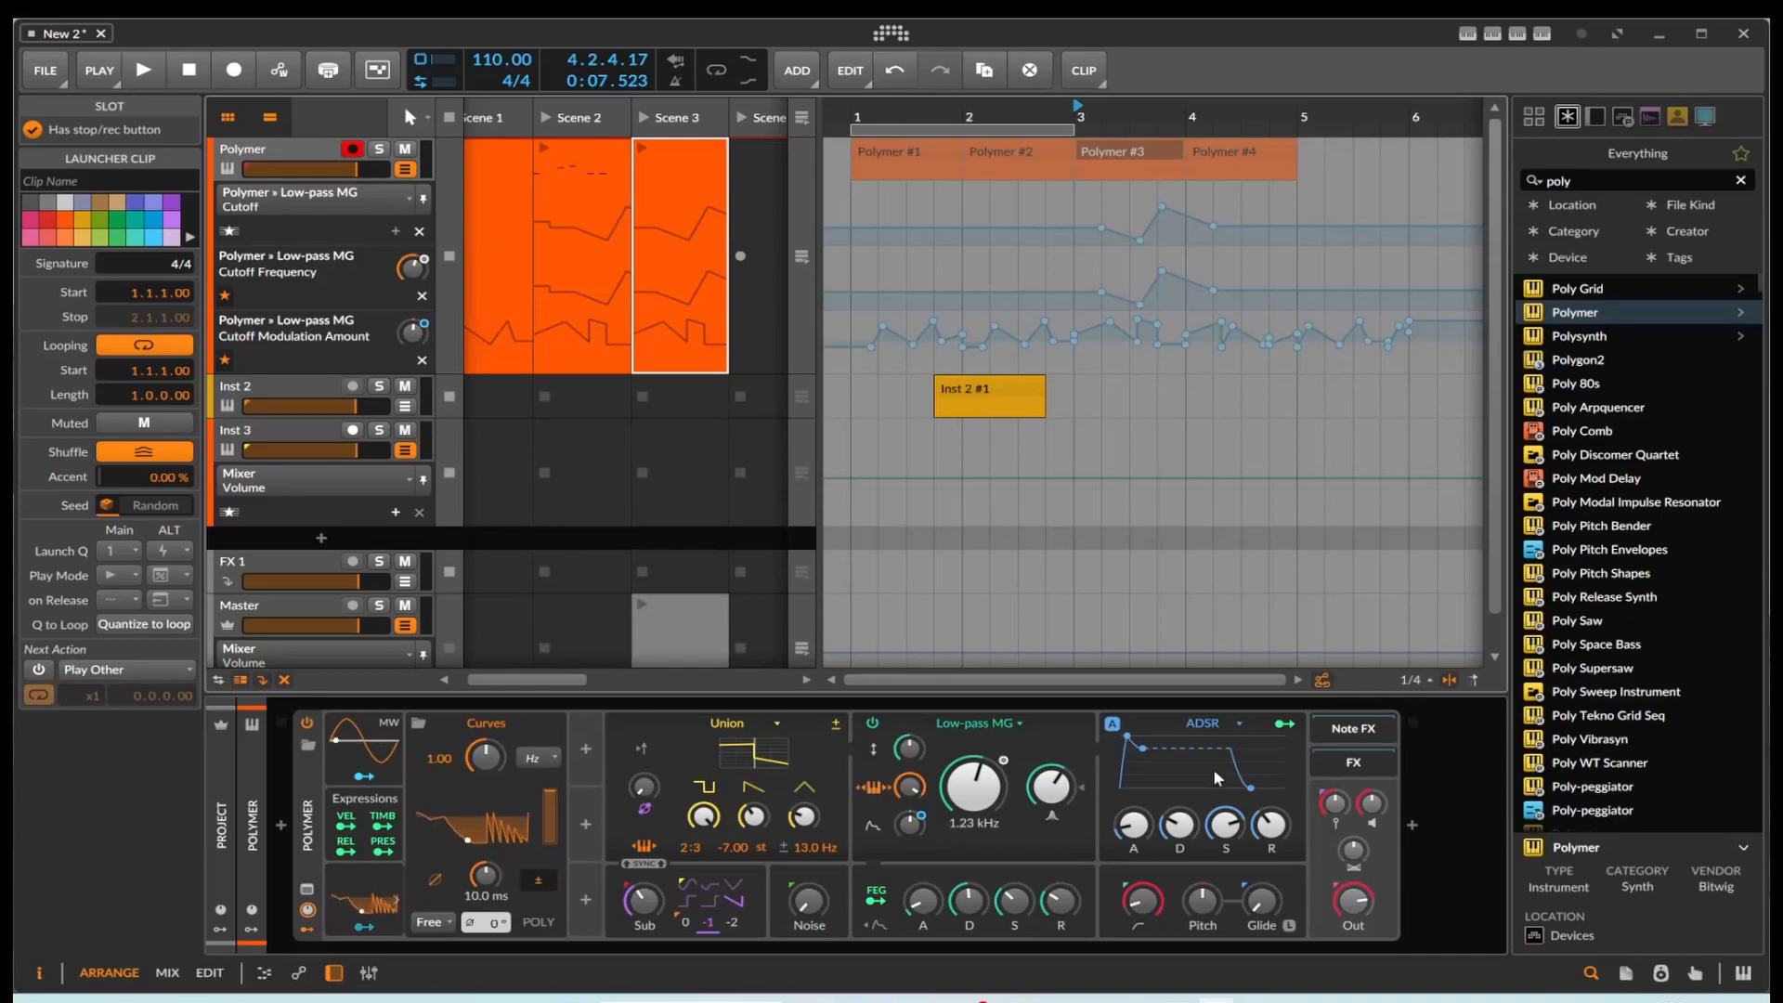
Step: Bring up the low-pass Reso lane and draw a varying resonance envelope across arranger bars 1 and 2, ending at 0.00% at 2.3.1.00
left_click(1050, 786)
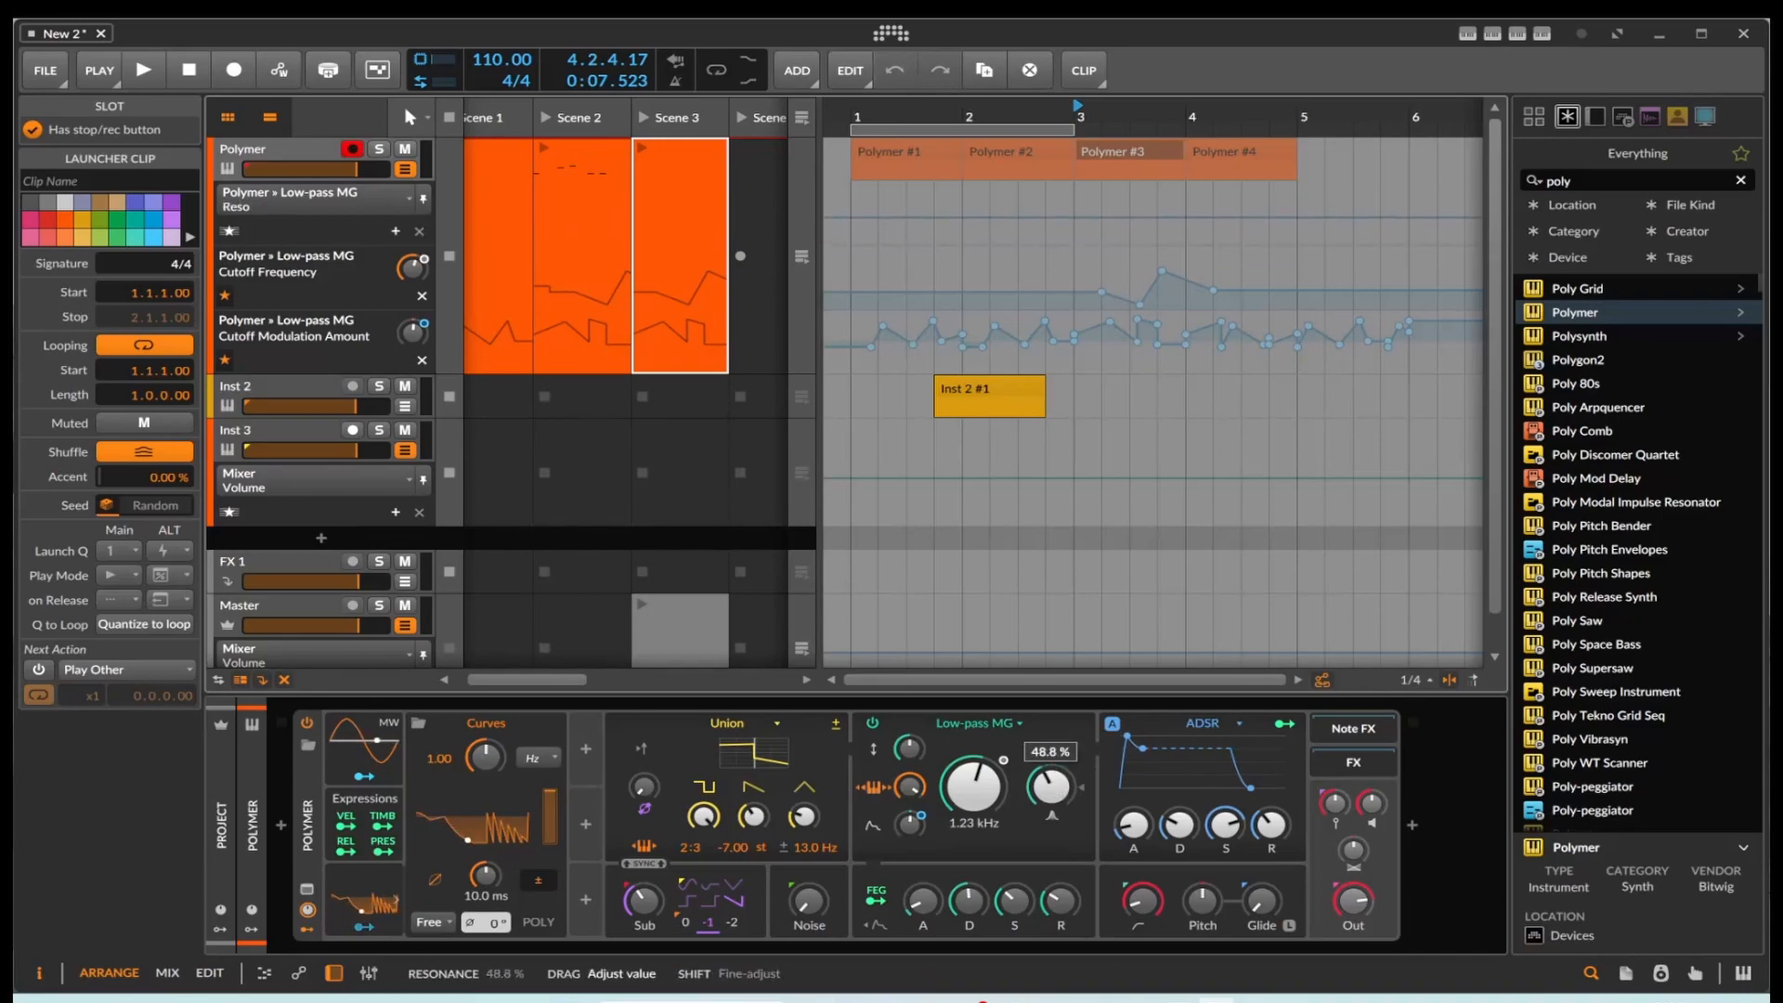
left_click(855, 224)
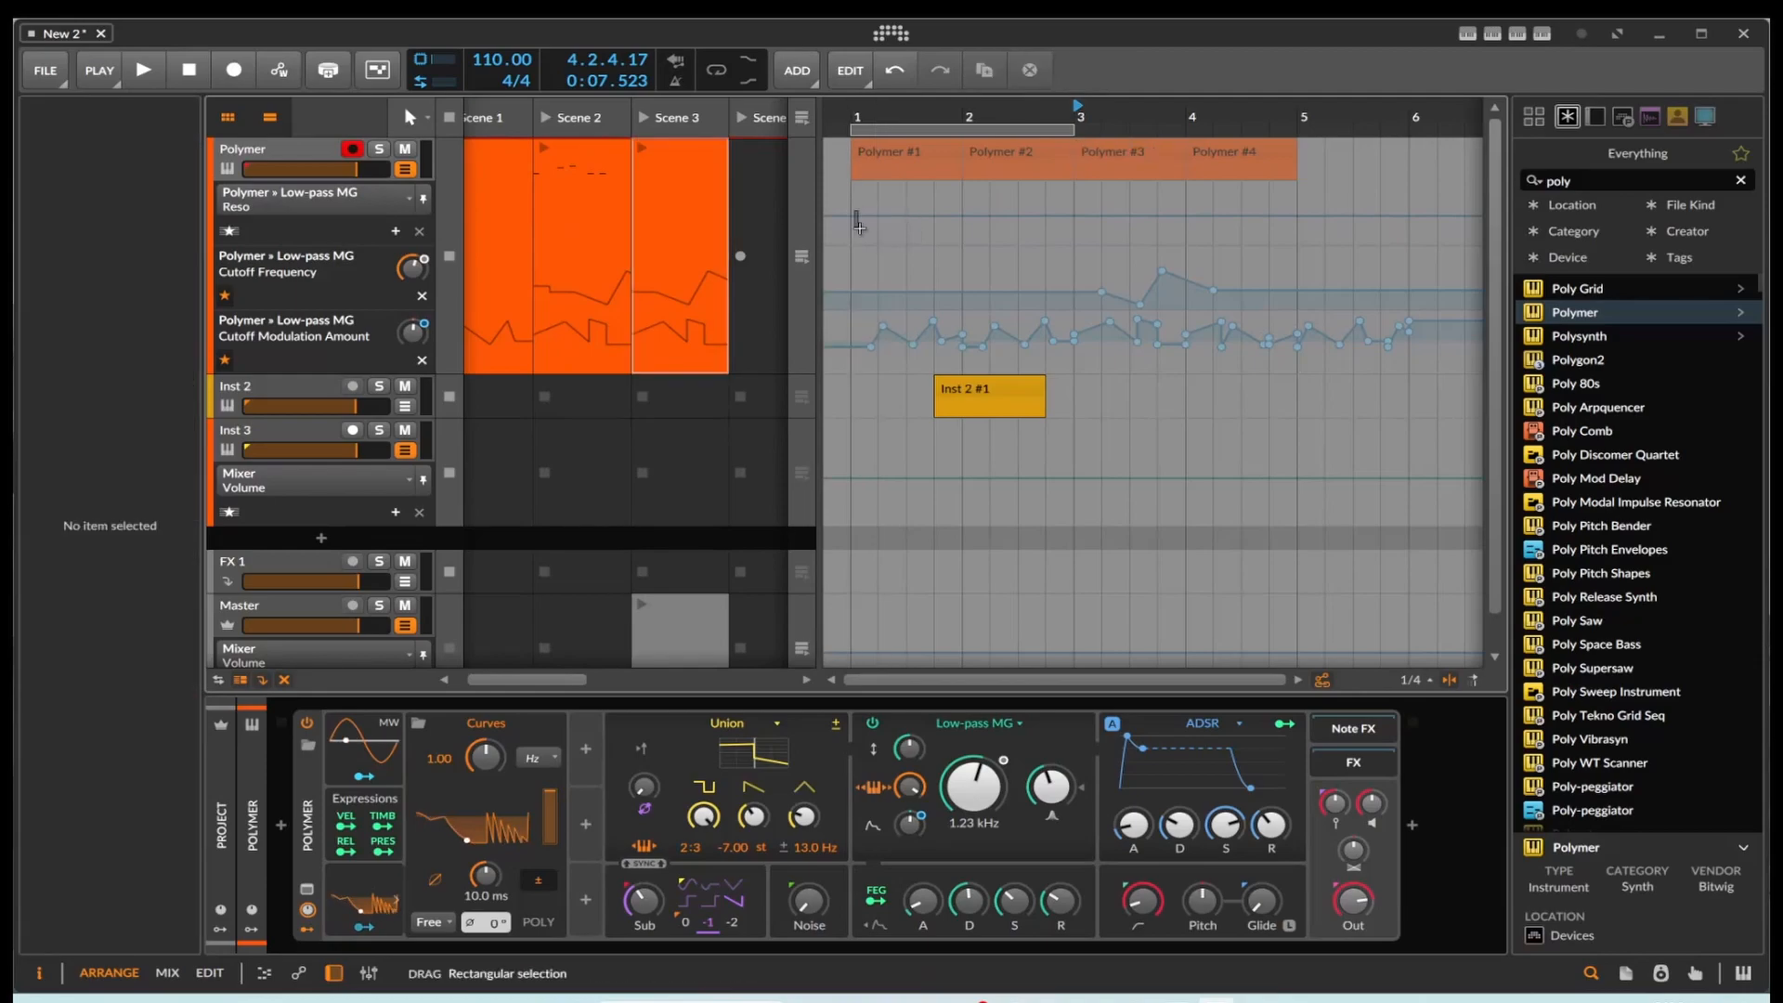
left_click_drag(894, 200, 1050, 269)
double_click(880, 212)
double_click(935, 235)
double_click(963, 233)
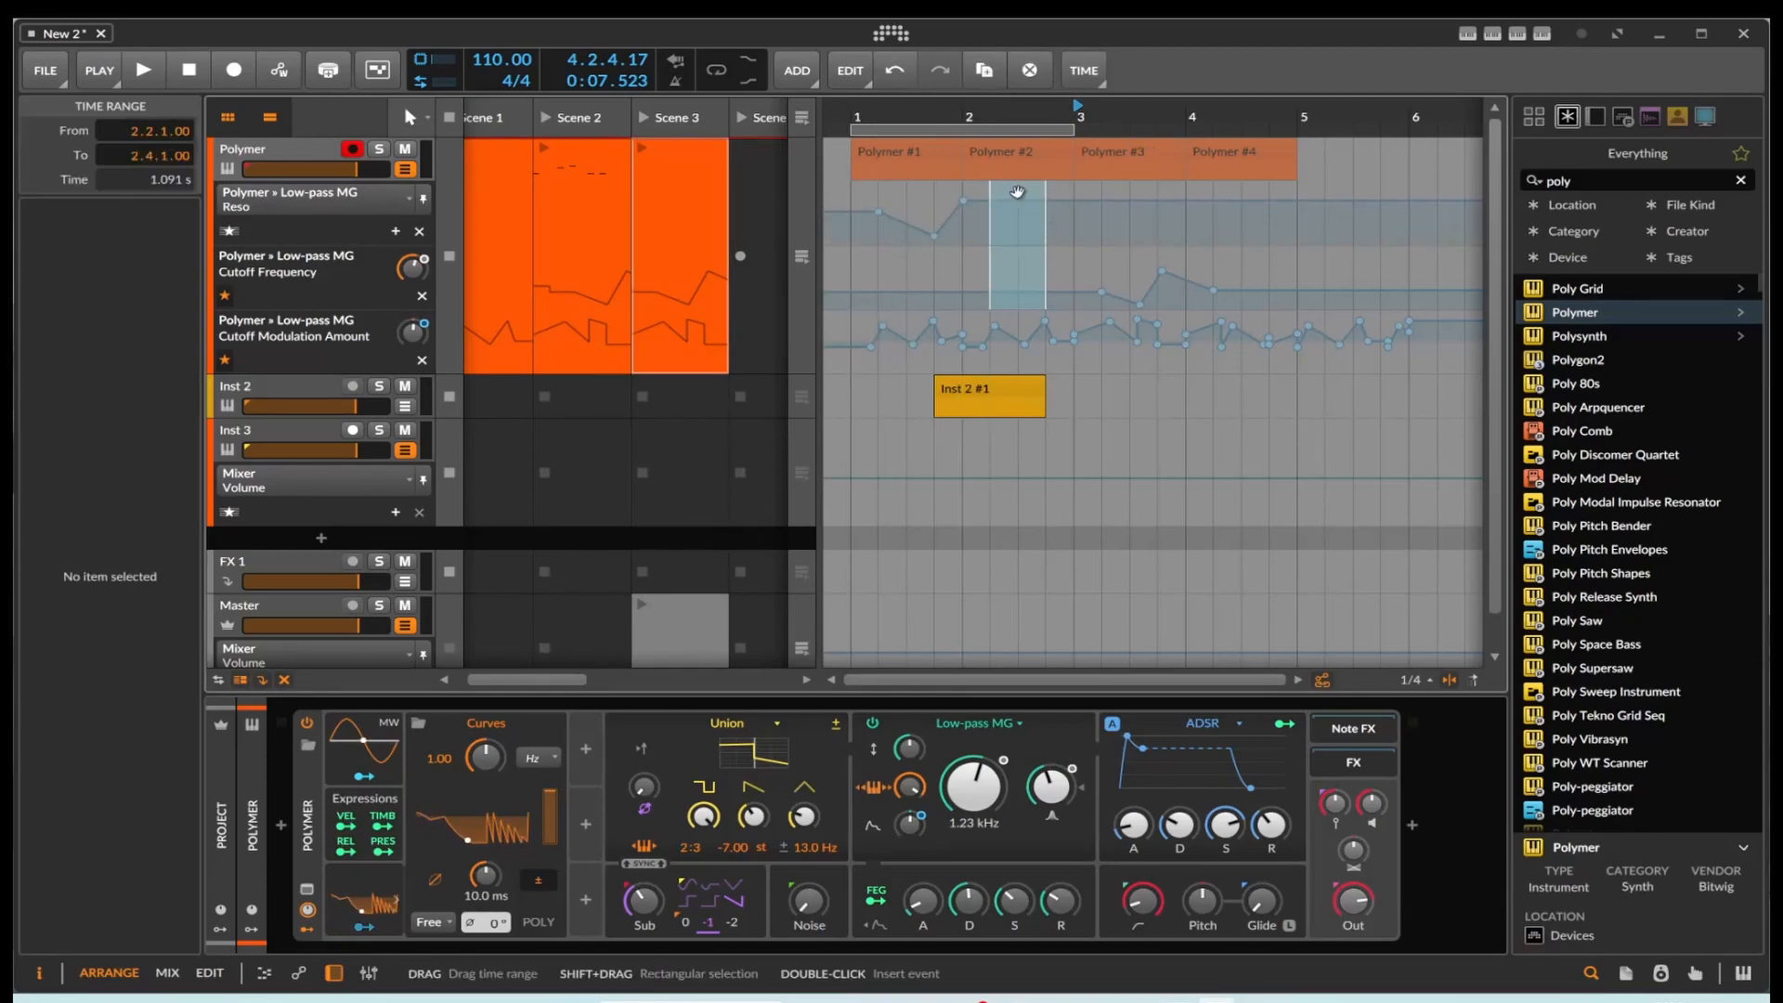
left_click_drag(1035, 201, 1019, 242)
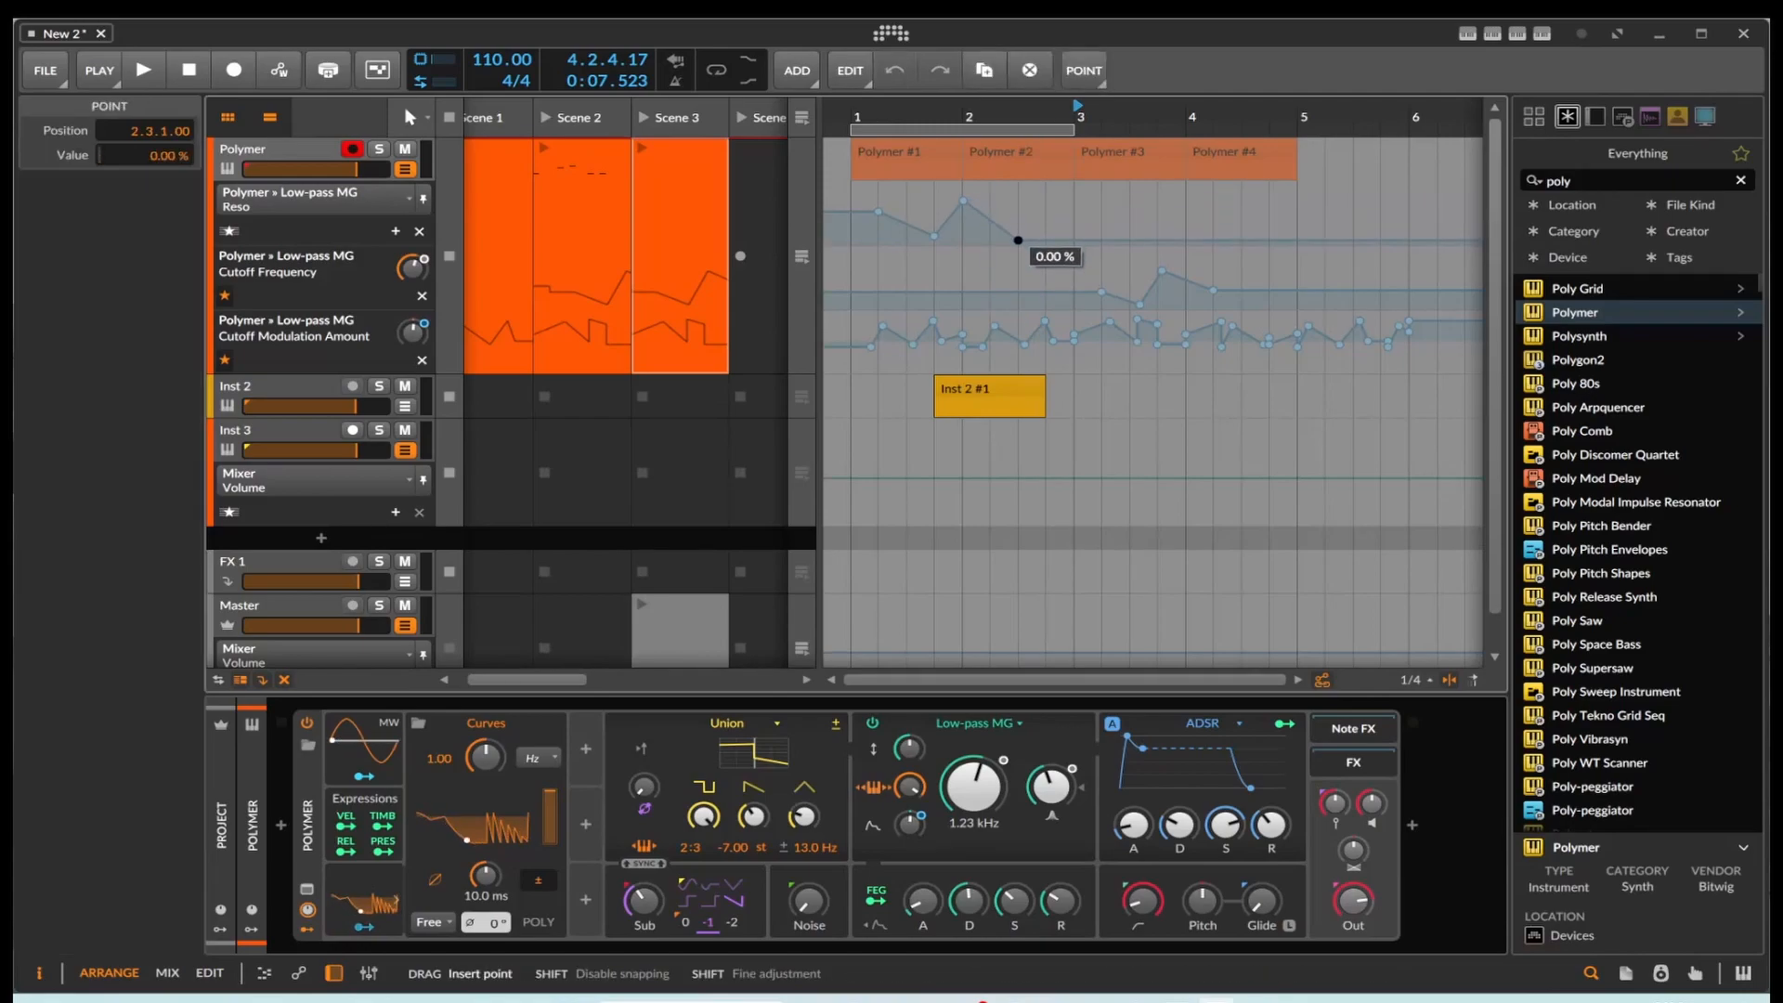
Step: Copy the bar 1 Polymer arranger clip into the Scene 4 launcher slot and open its Reso automation
left_click_drag(915, 142, 749, 180)
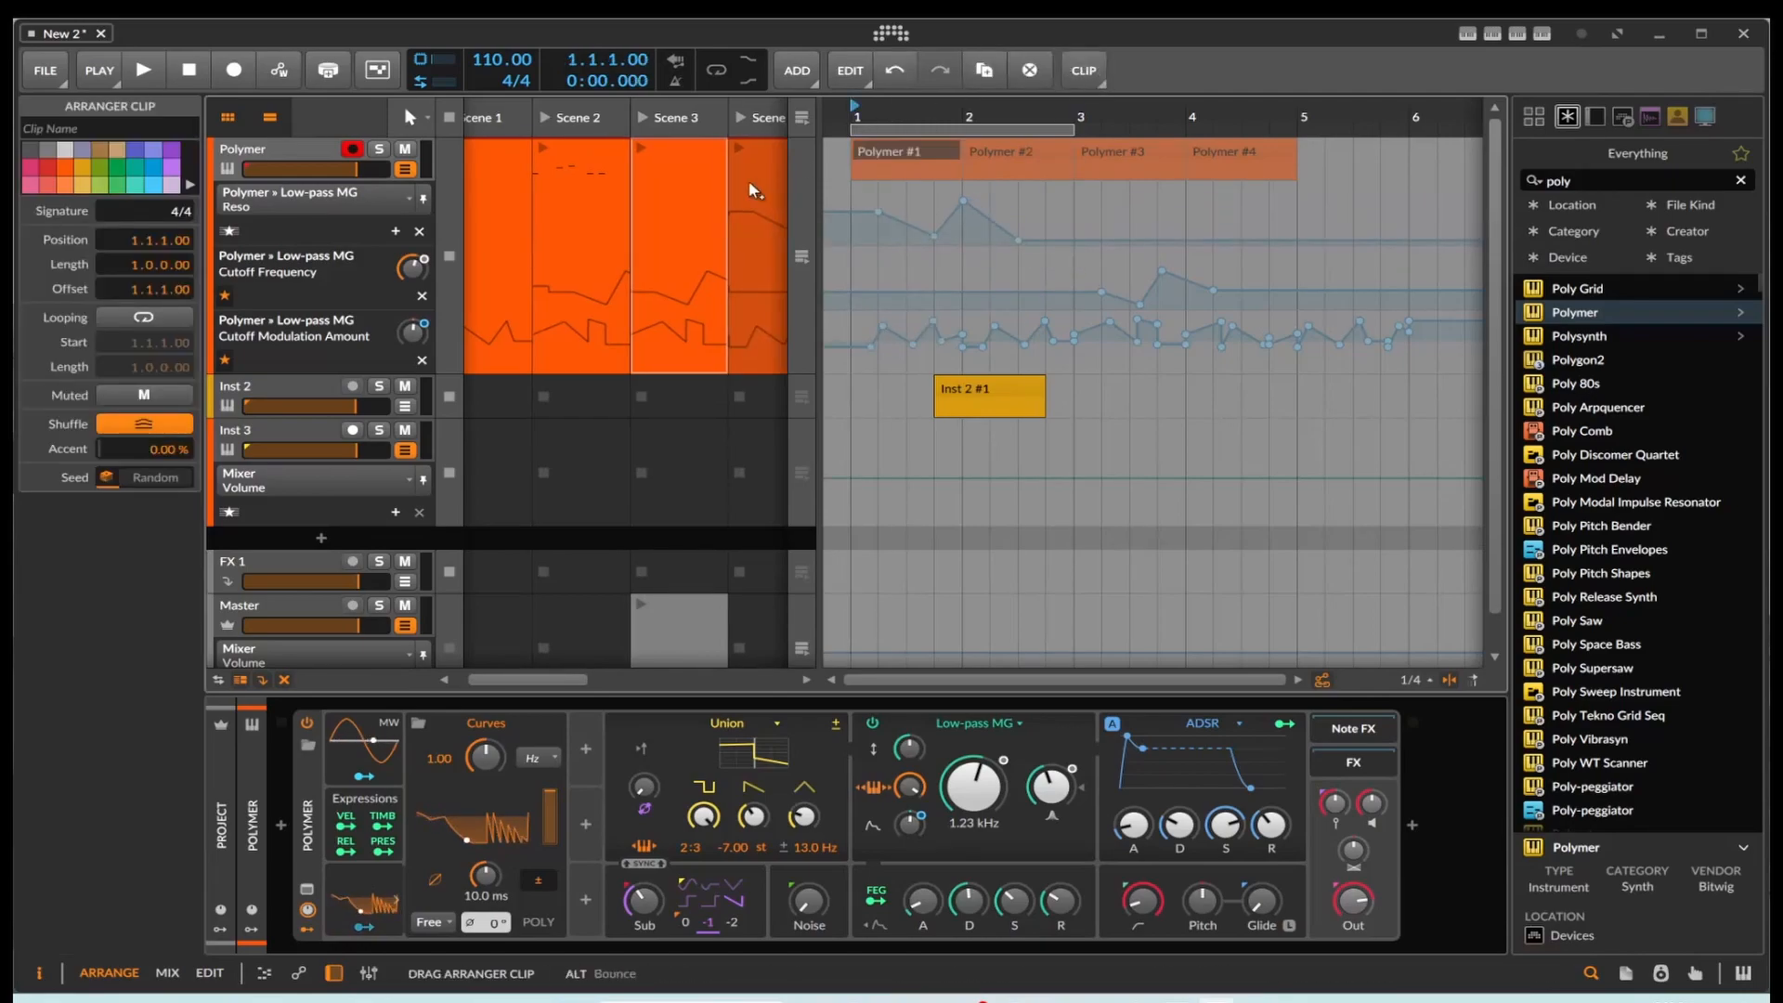
left_click_drag(818, 237, 910, 240)
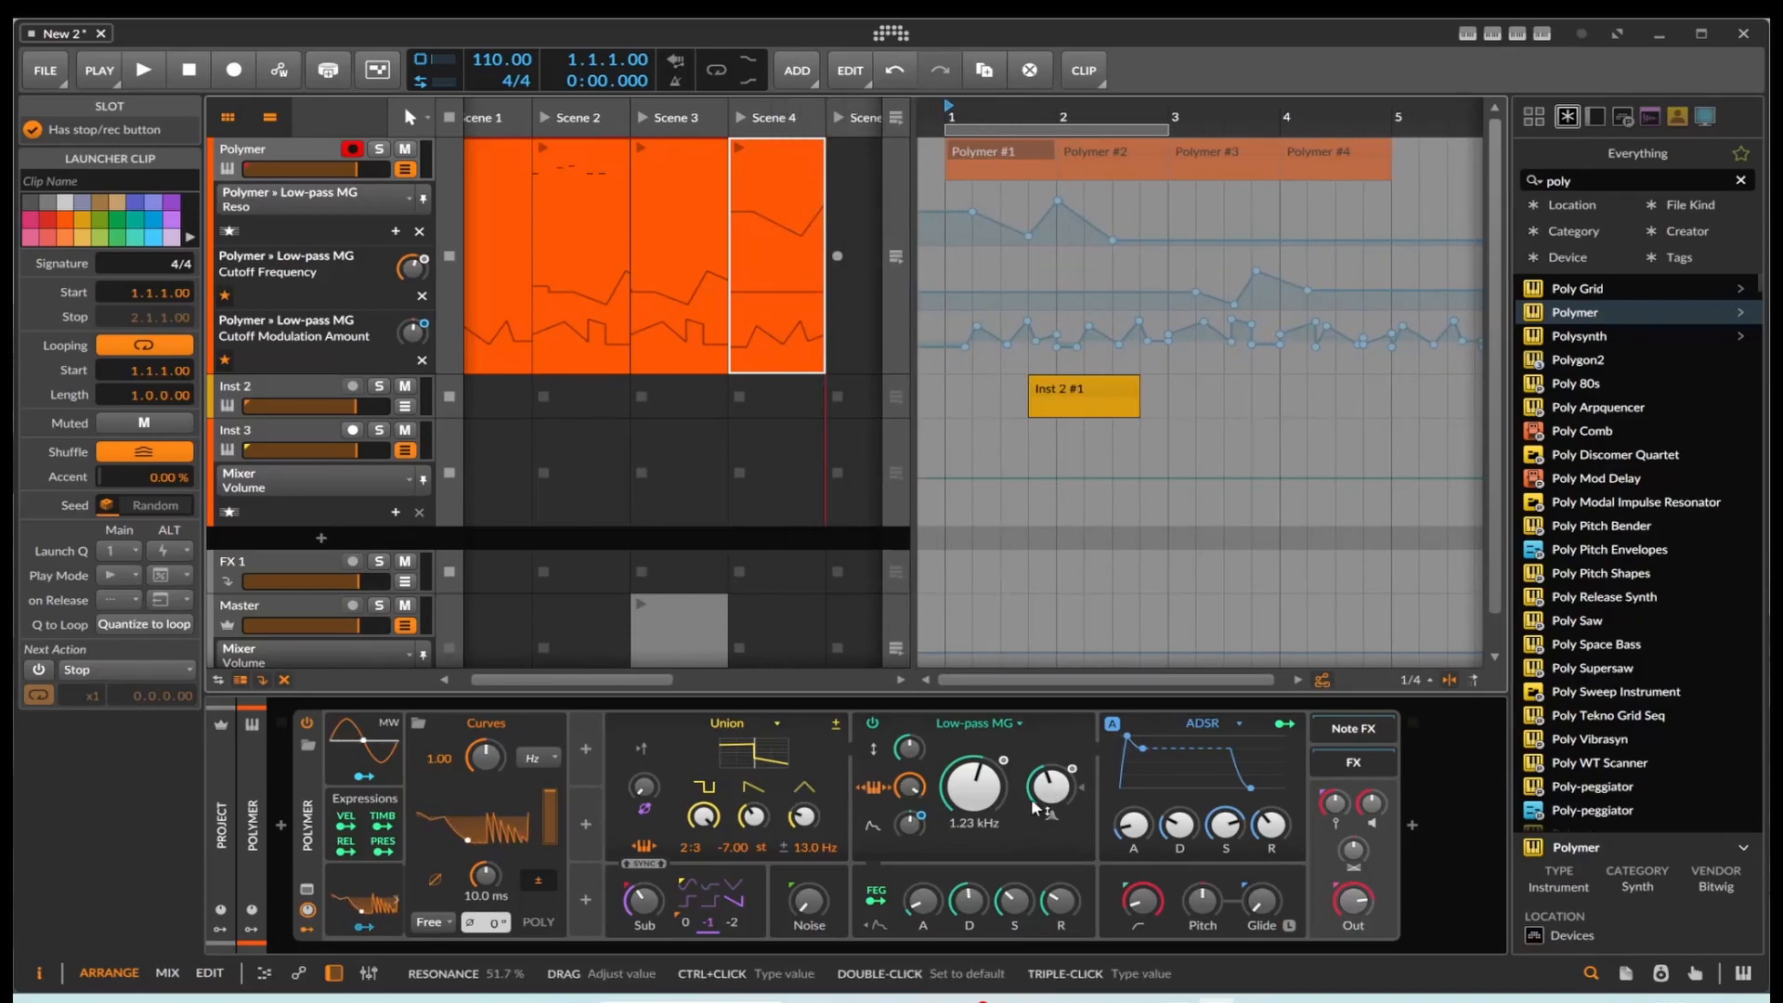
left_click(783, 206)
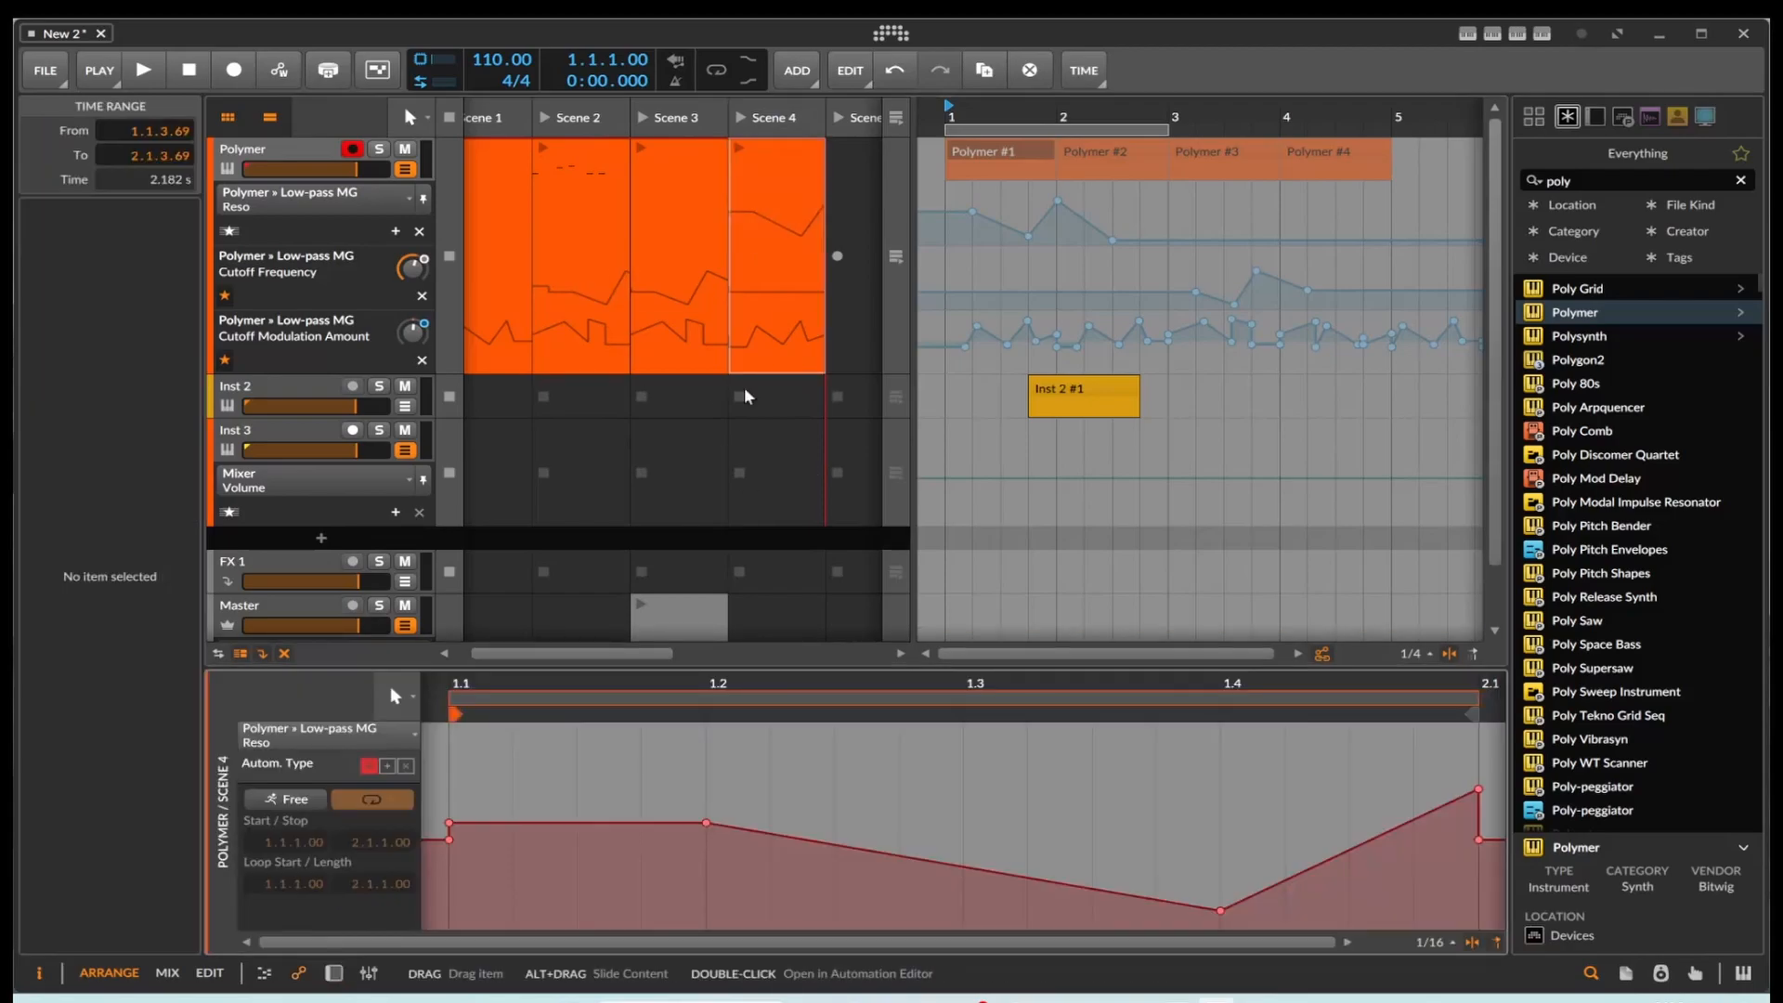
Step: Copy all Reso automation points from the Scene 4 Polymer clip and paste them into the Scene 2 clip at 1.1.1.00
left_click(433, 765)
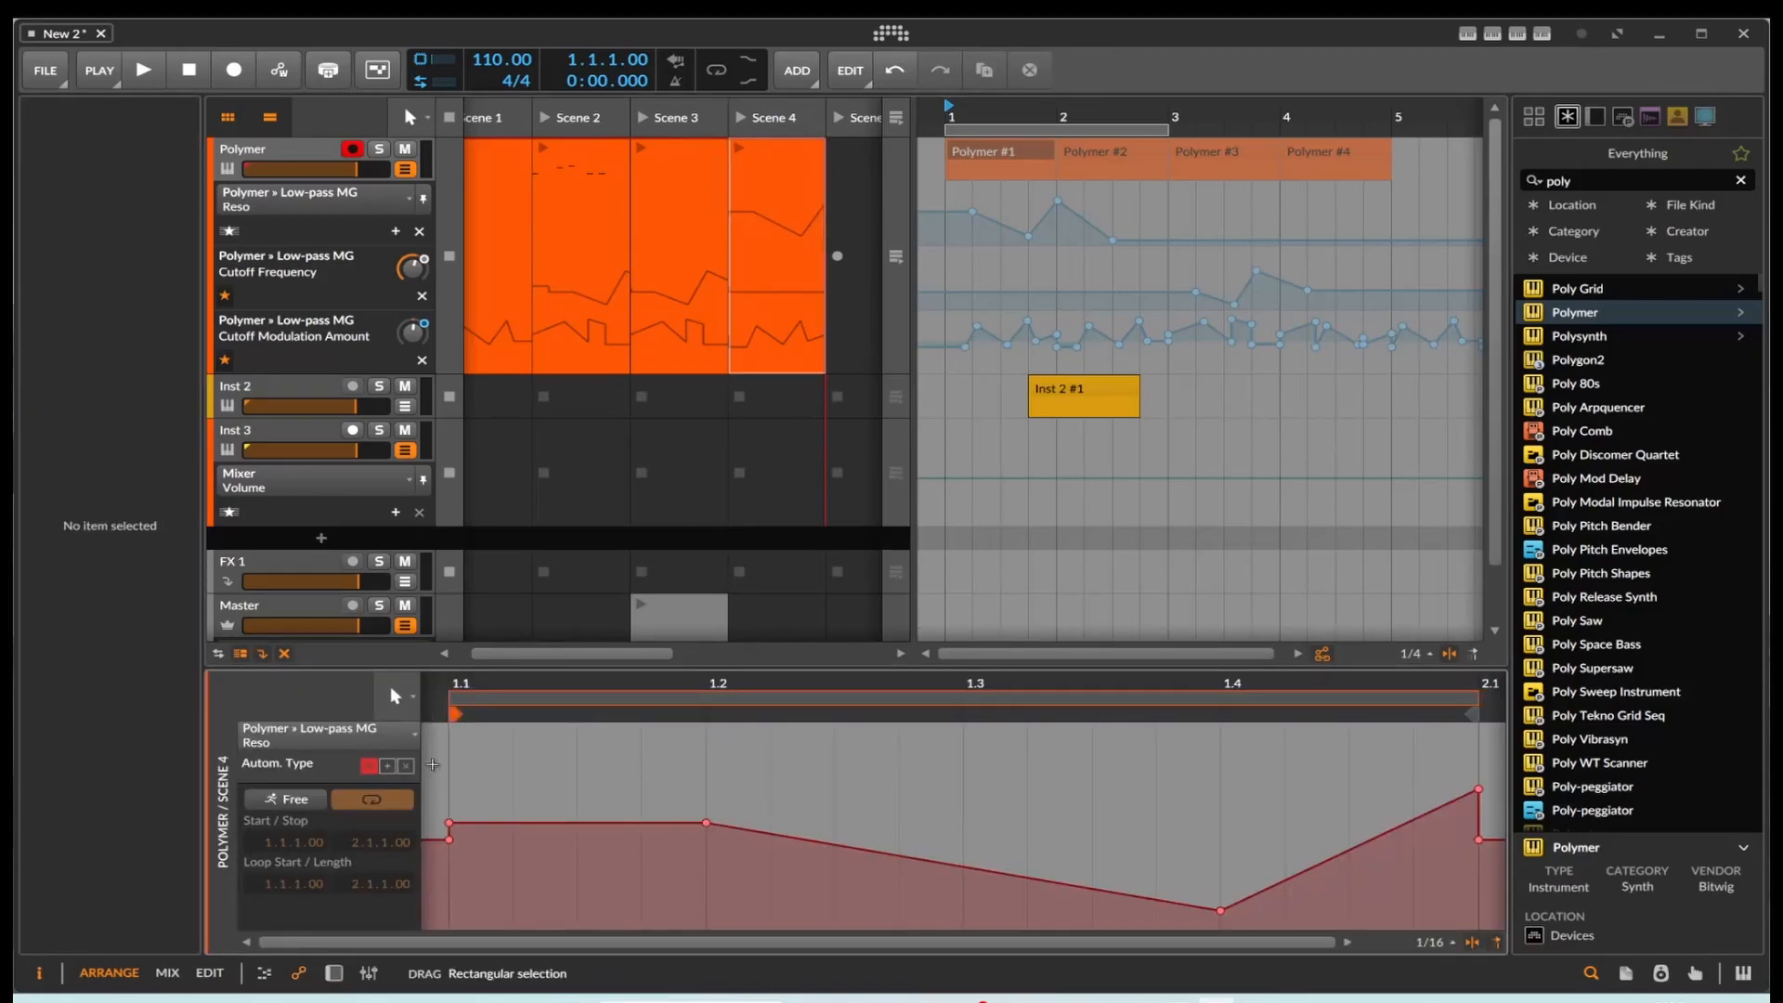
left_click(432, 765)
left_click_drag(433, 764, 1476, 955)
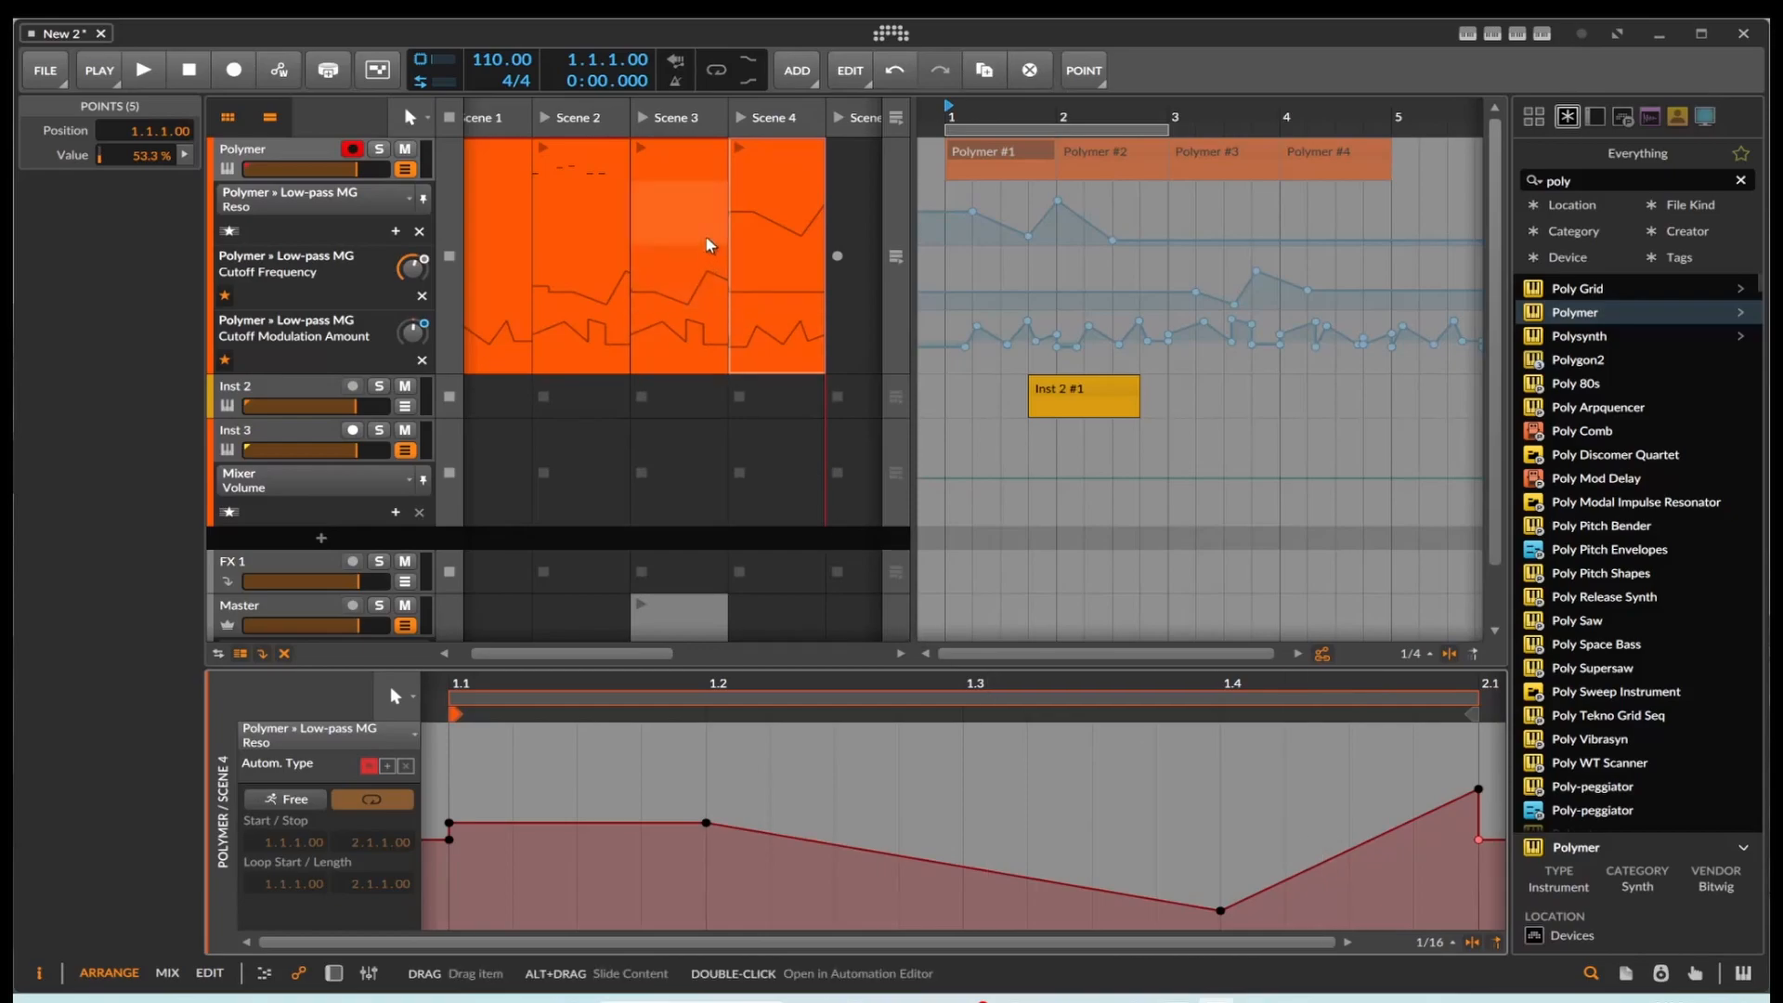
left_click(609, 240)
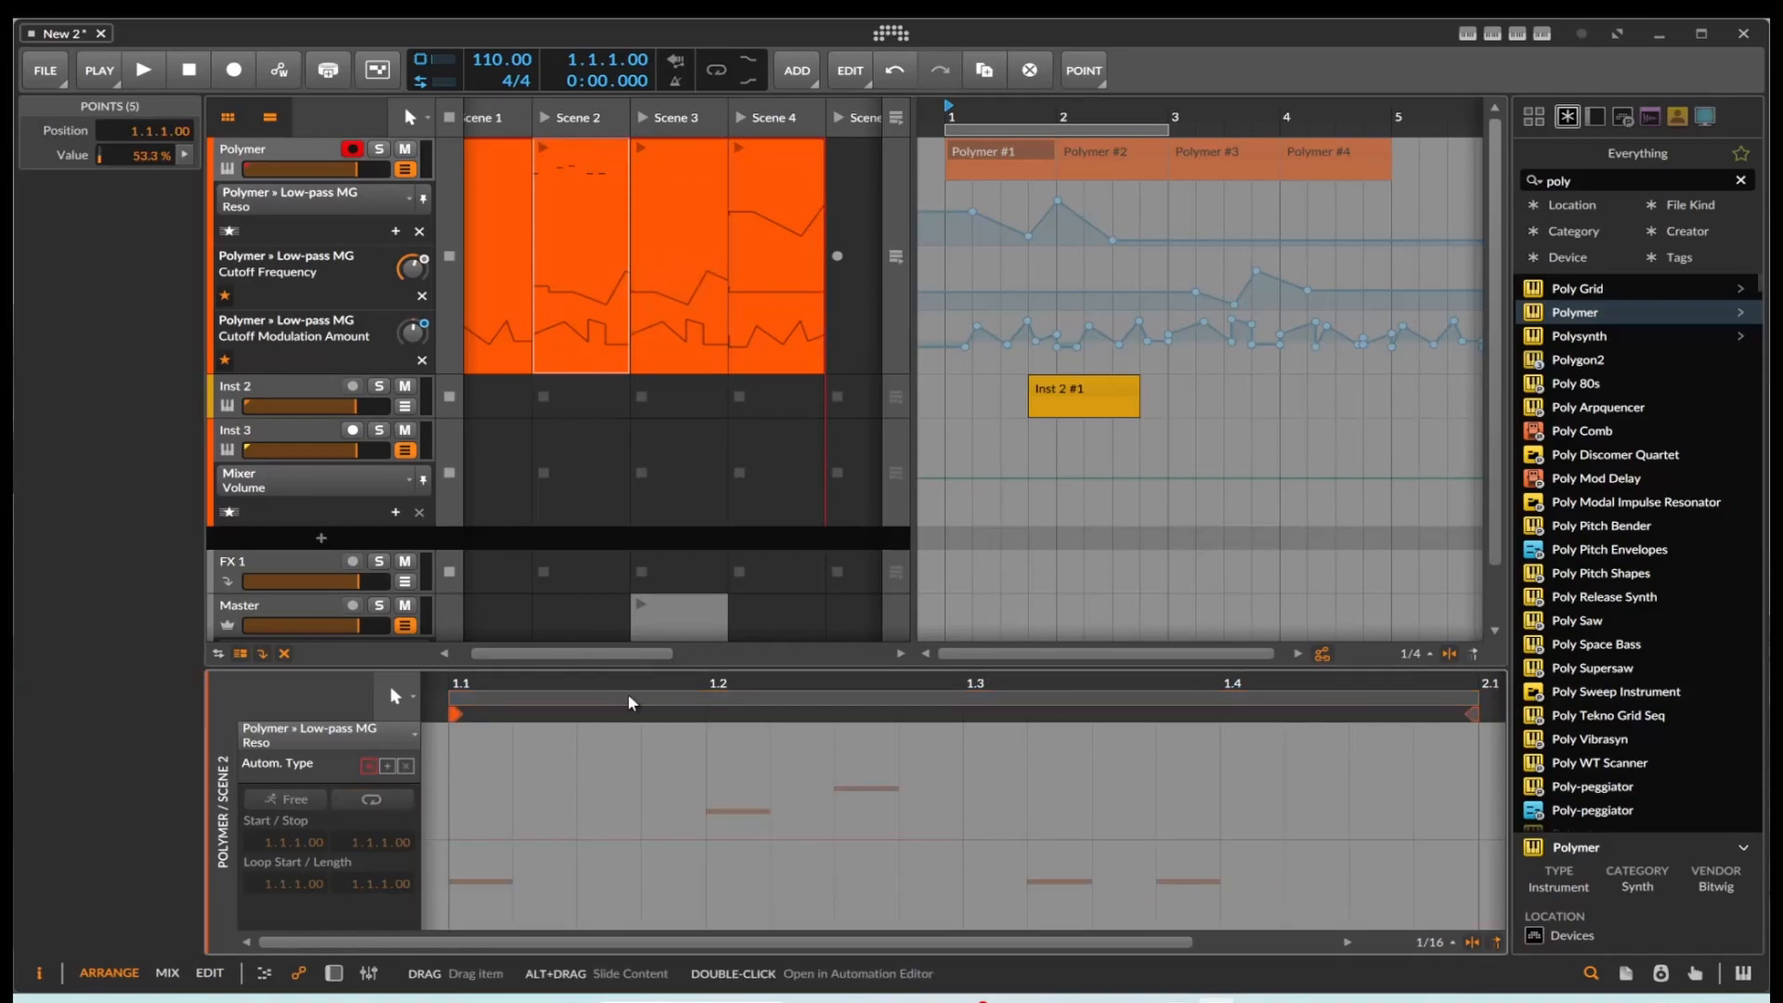
double_click(636, 699)
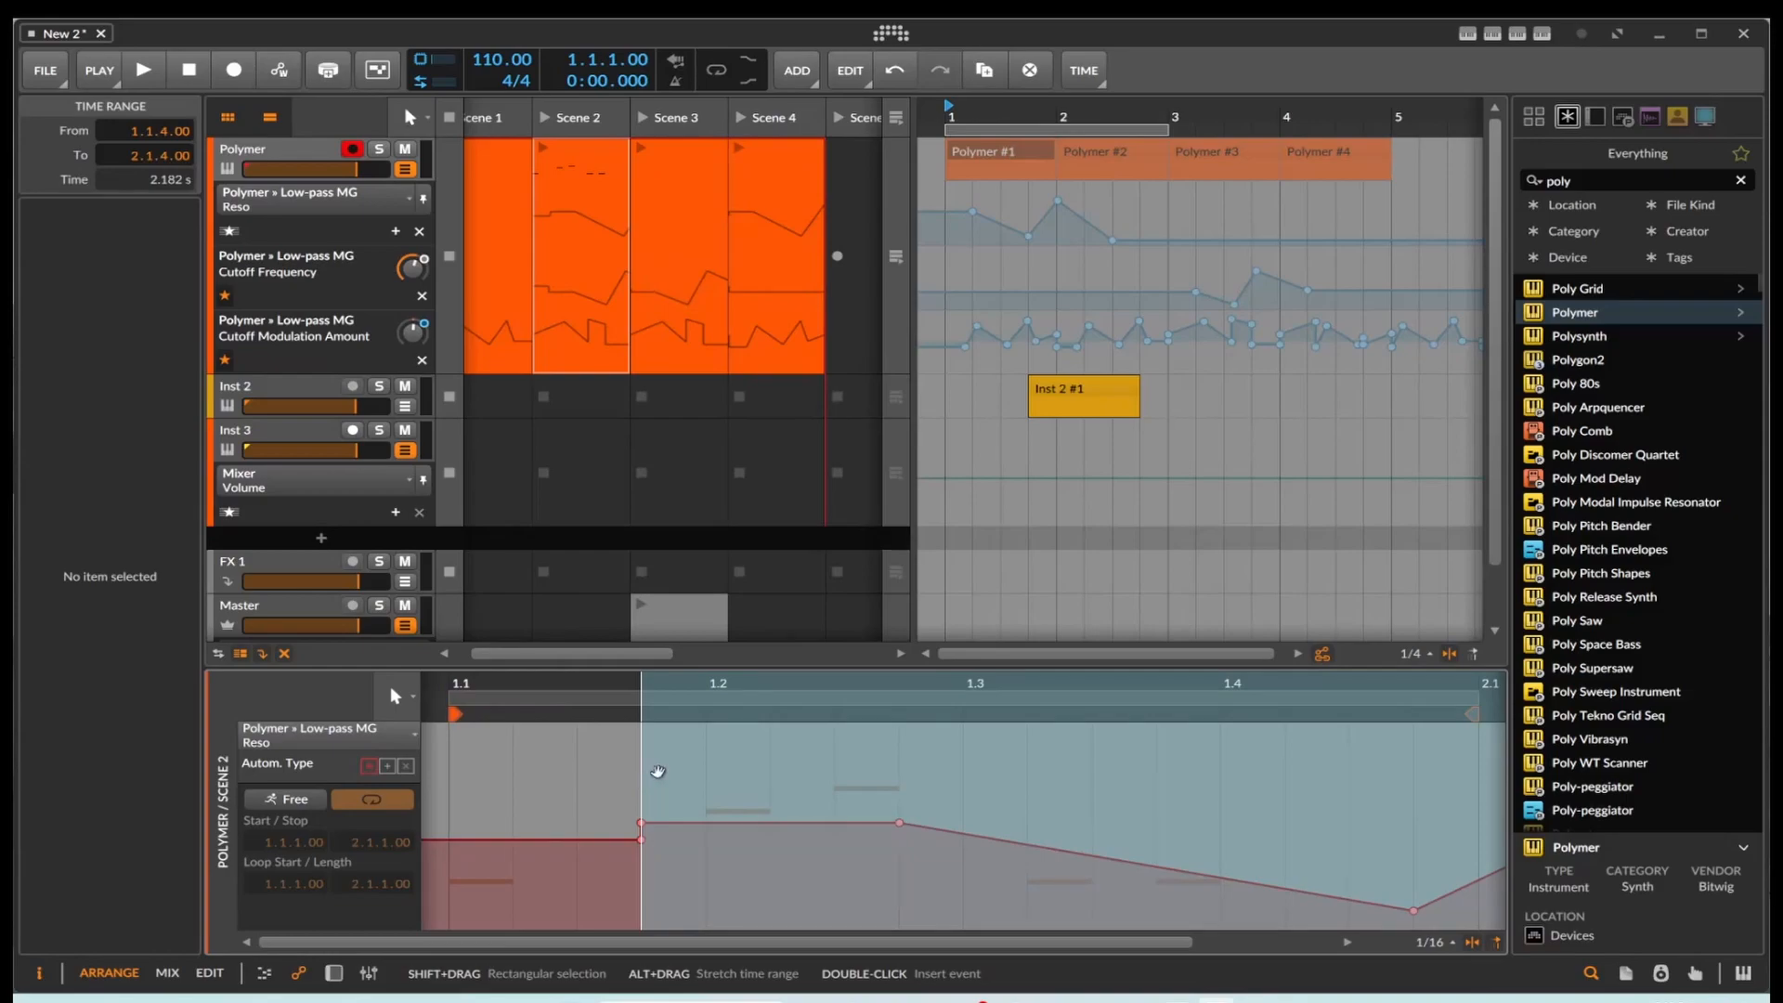
left_click(456, 771)
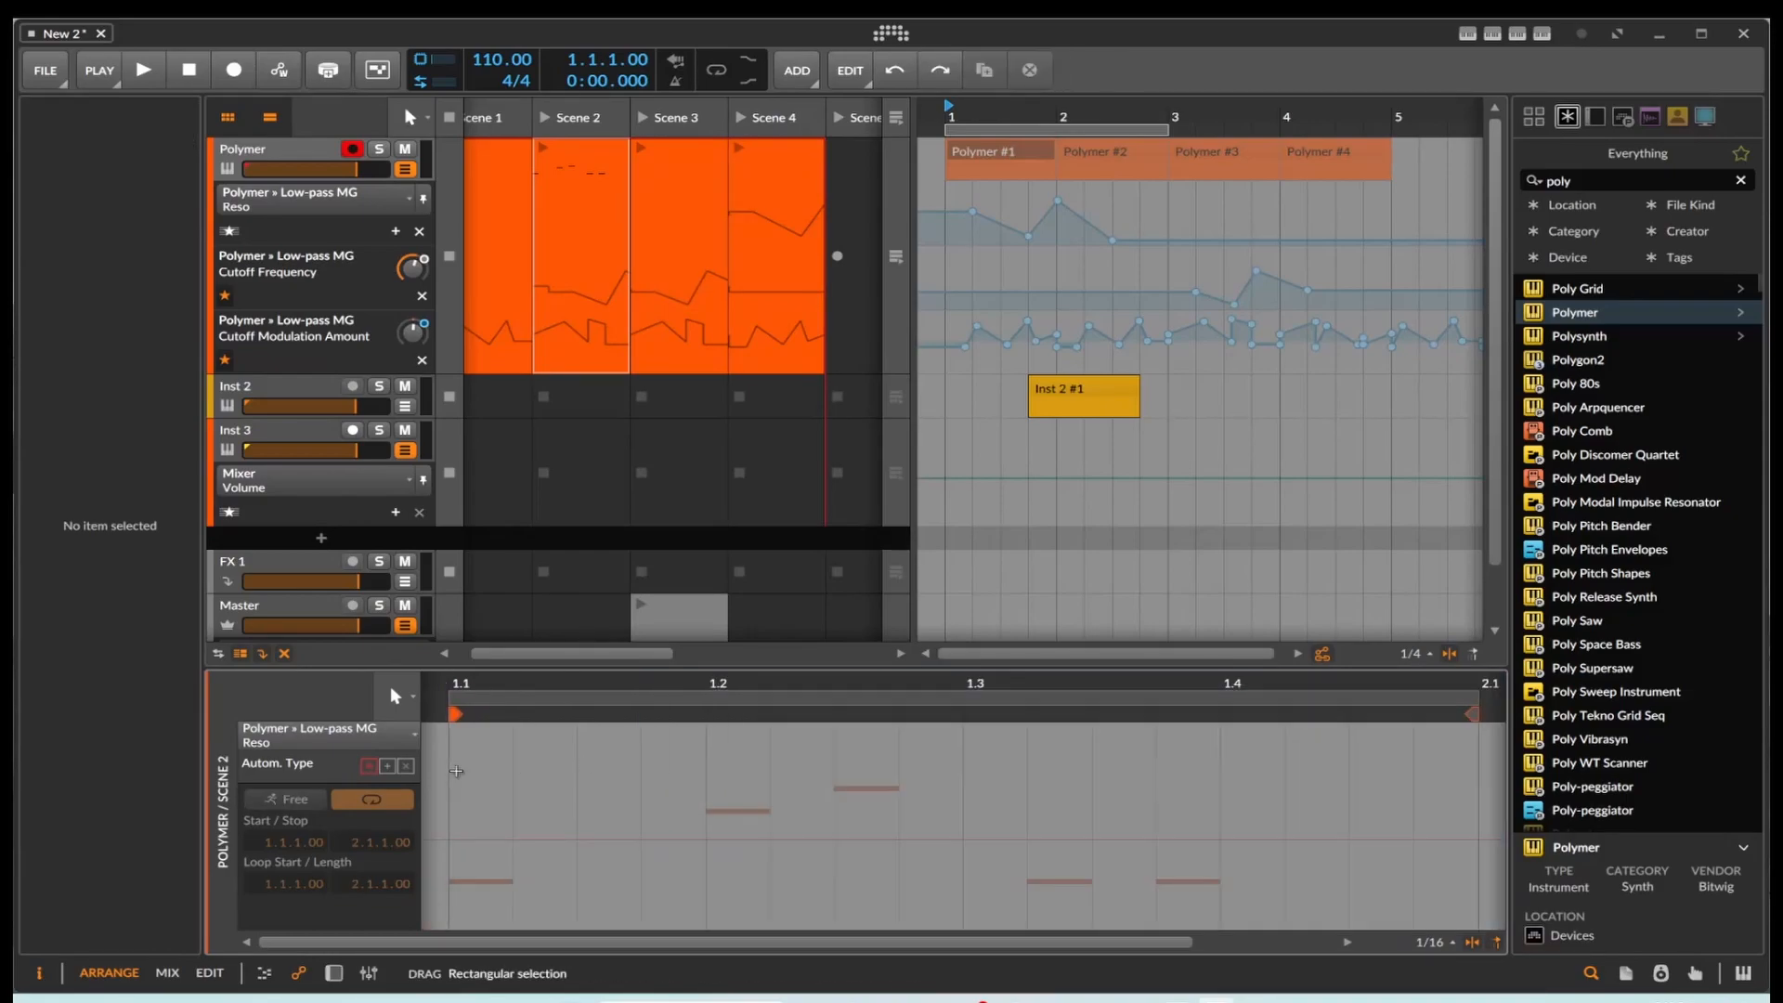
key("ctrl+a")
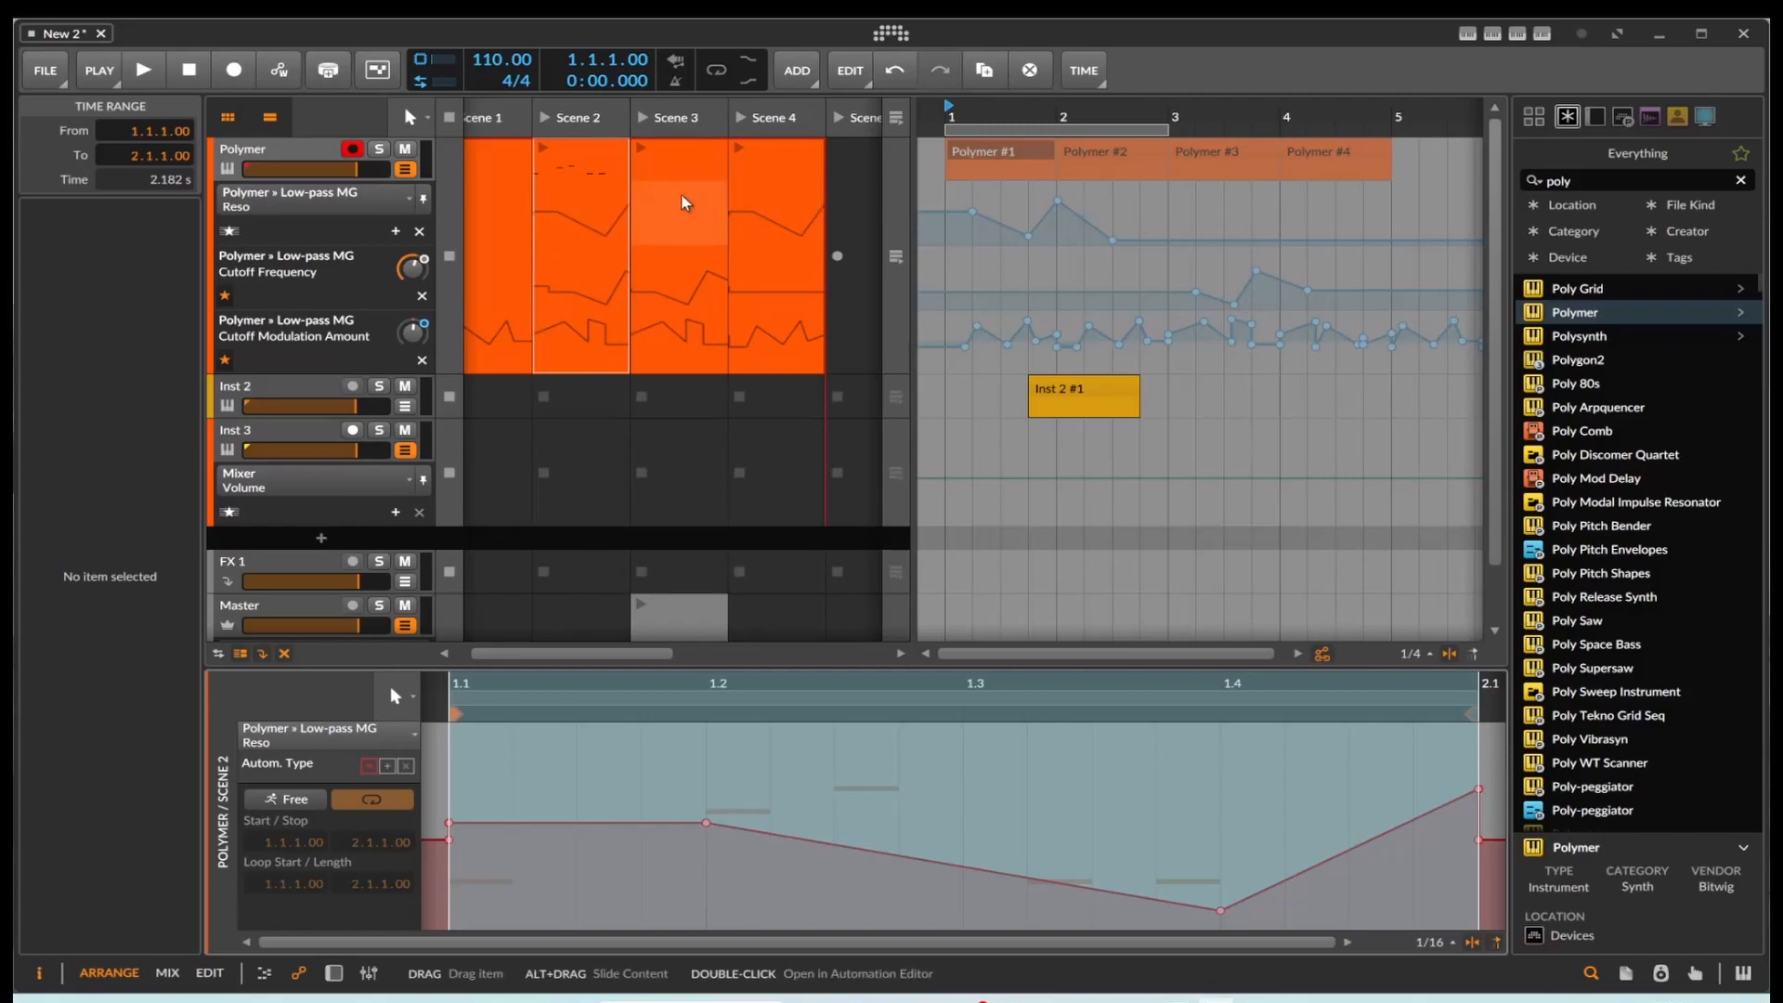
Step: Play the Scene 3 Polymer clip while watching the Polymer device's controls, and stop playback
left_click(543, 147)
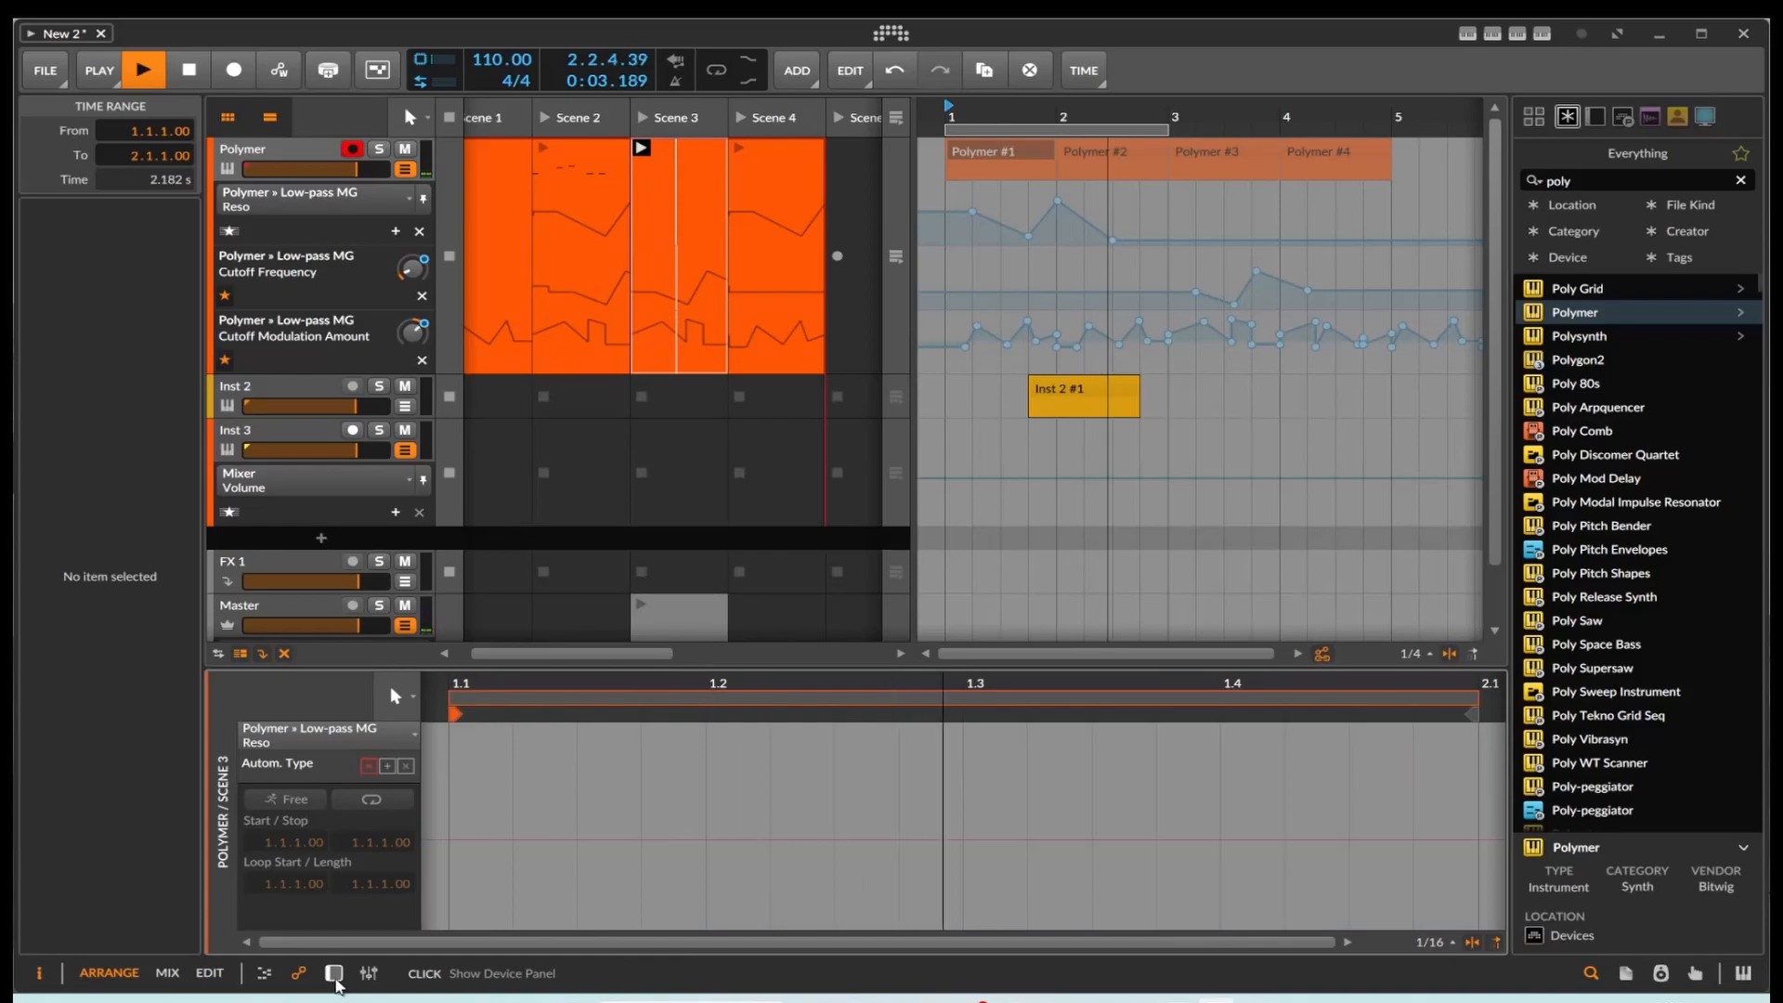
left_click(333, 972)
left_click(544, 148)
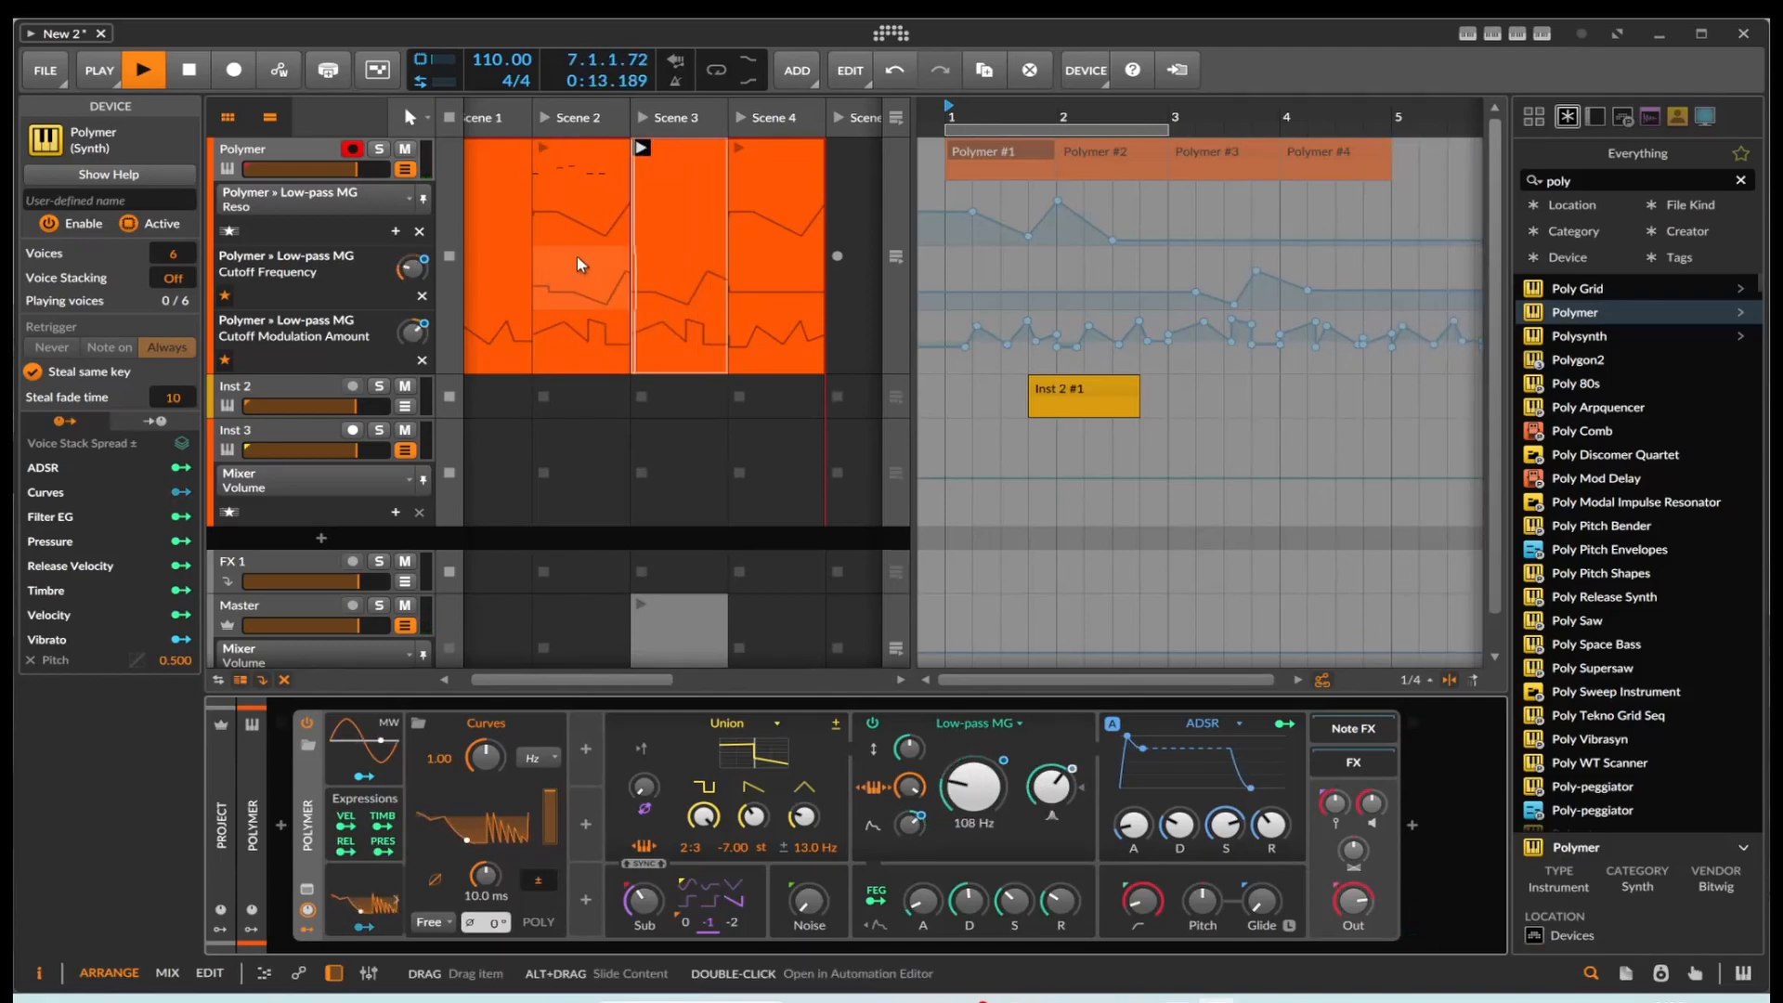
left_click(191, 72)
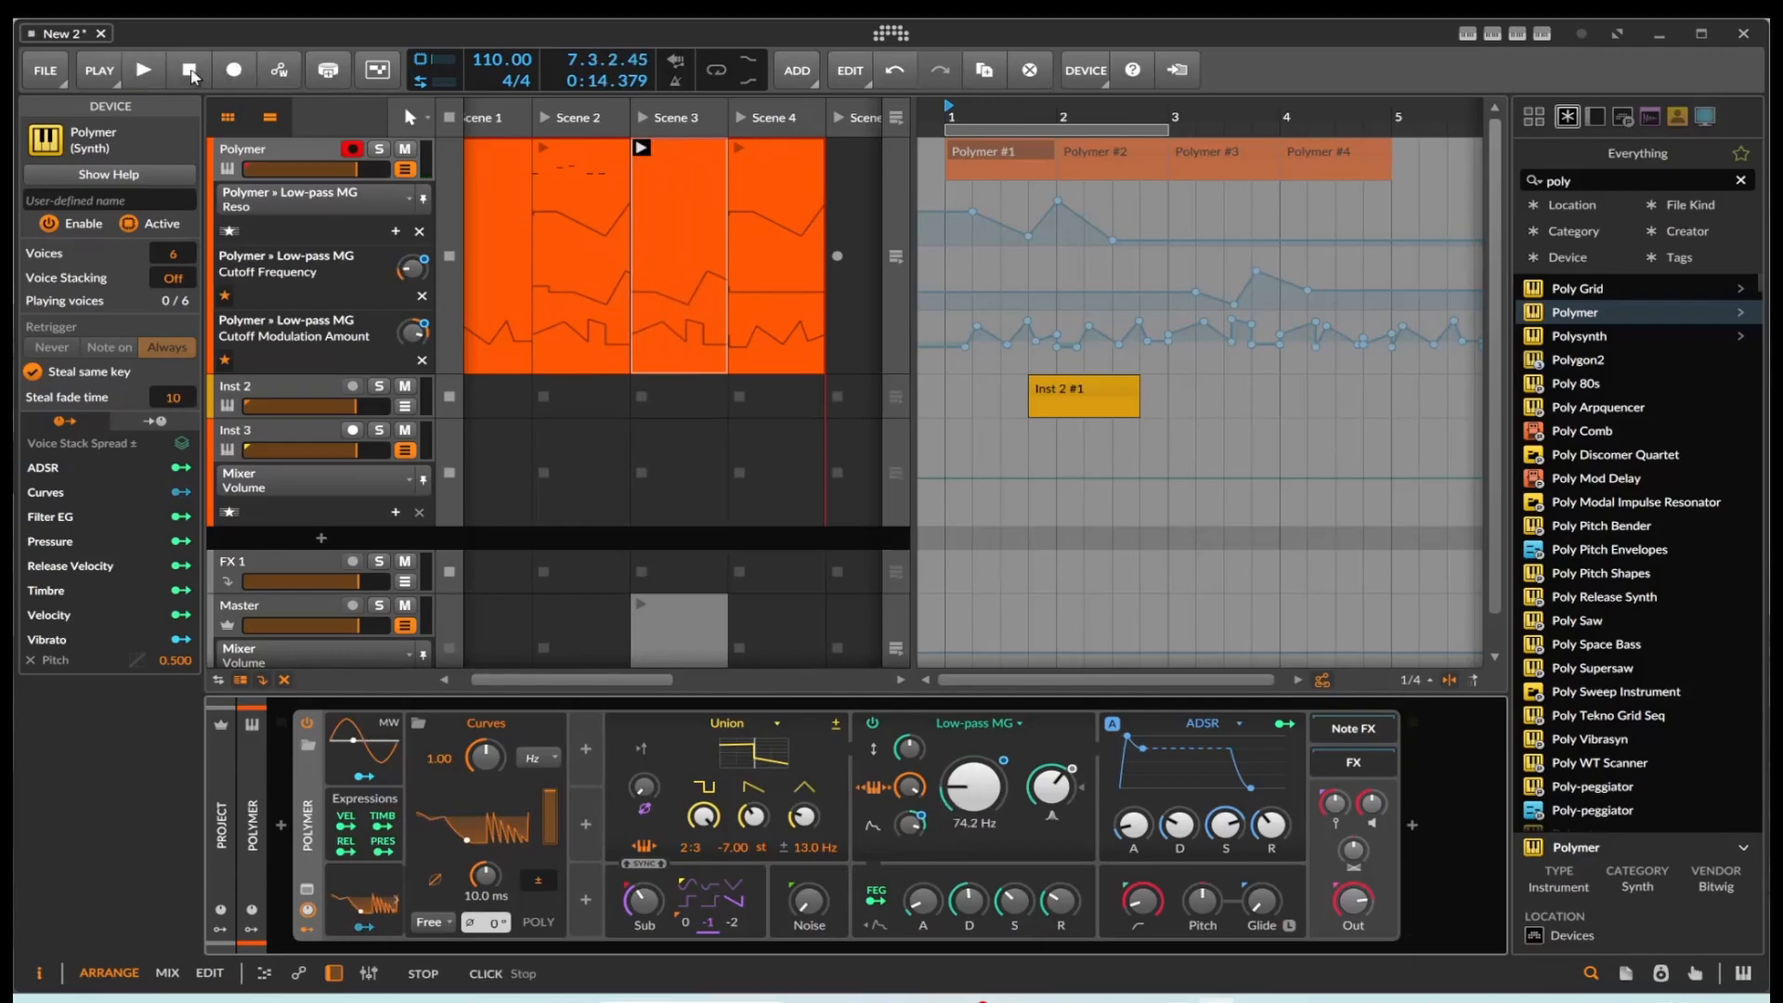
Step: Delete the Polymer launcher clip from the Scene 4 slot
left_click(760, 155)
key("Delete")
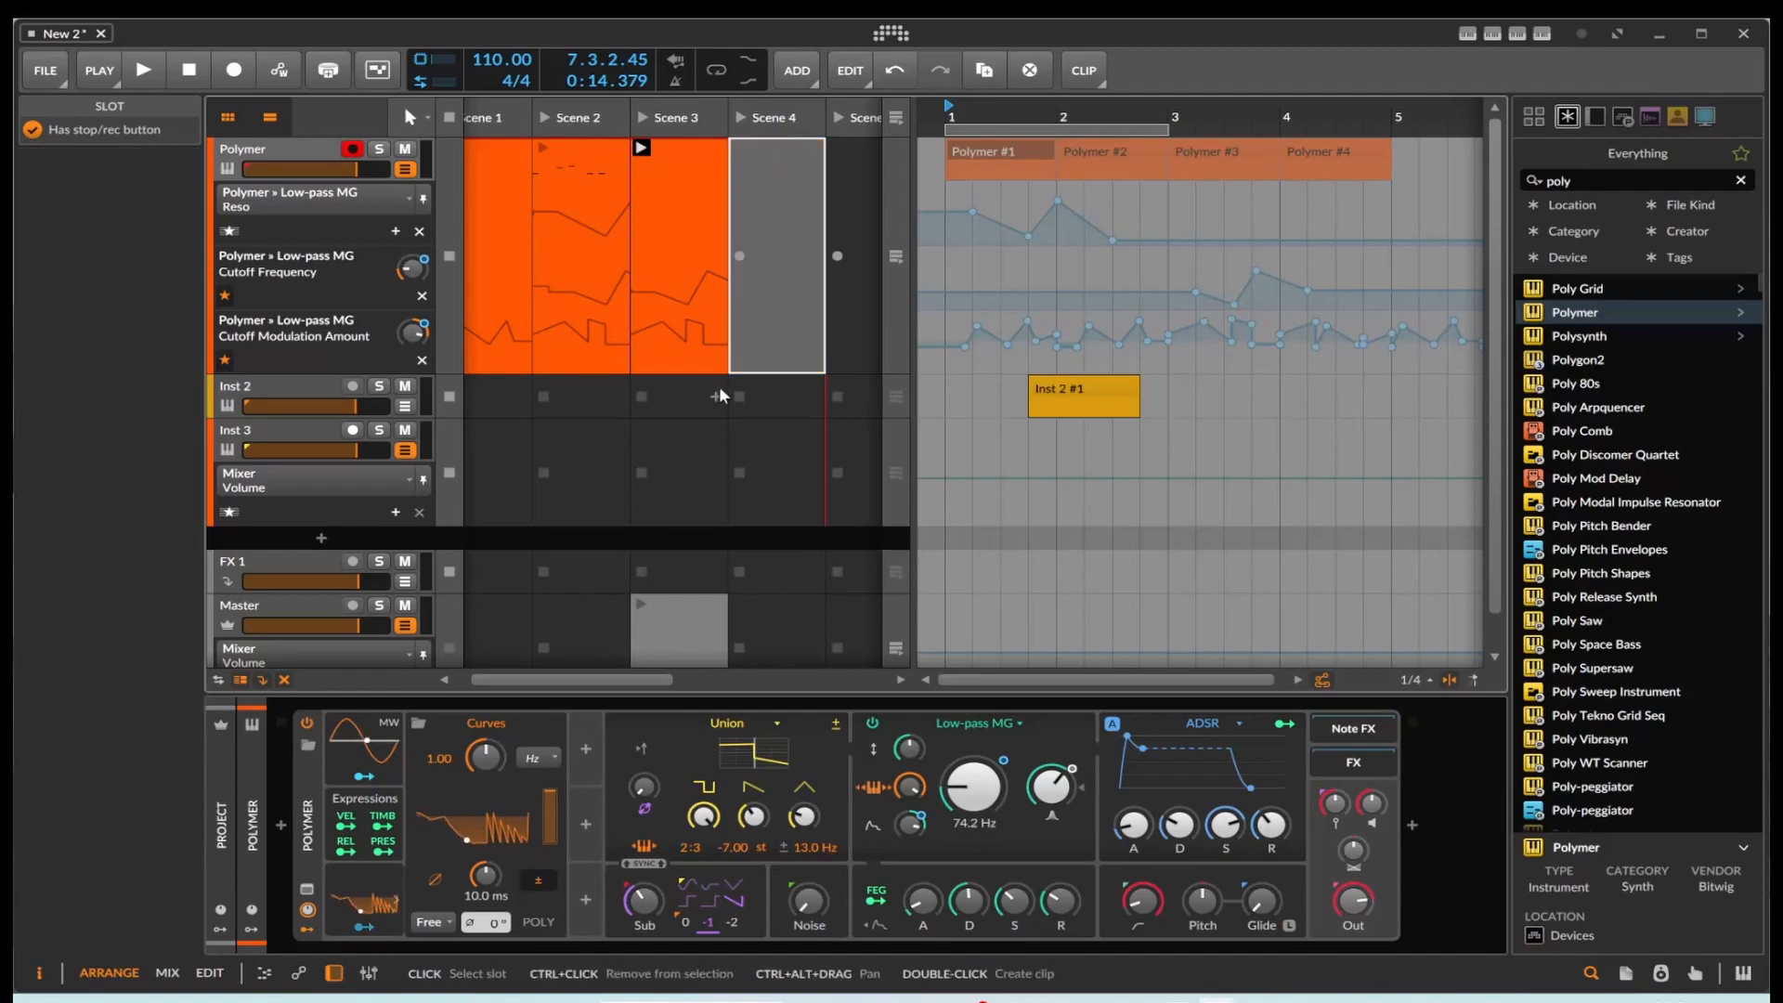
left_click(697, 456)
left_click_drag(913, 299, 766, 299)
scroll(875, 264, "down", 1)
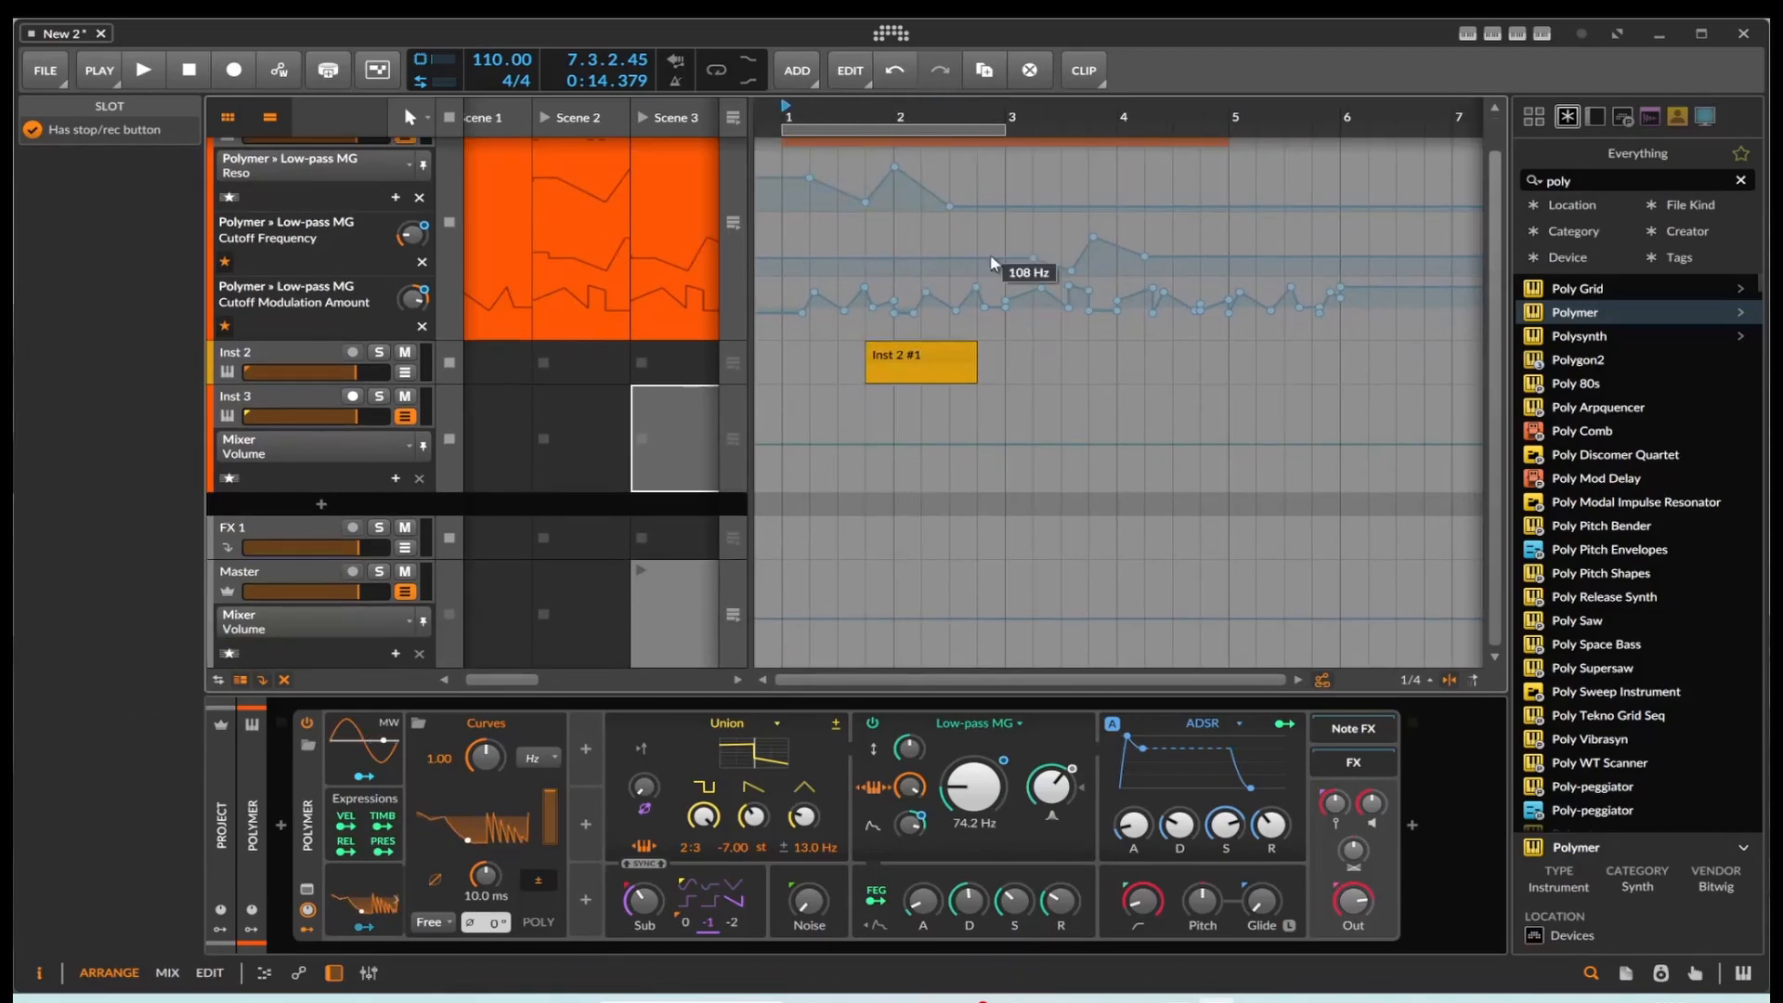
scroll(994, 218, "up", 1)
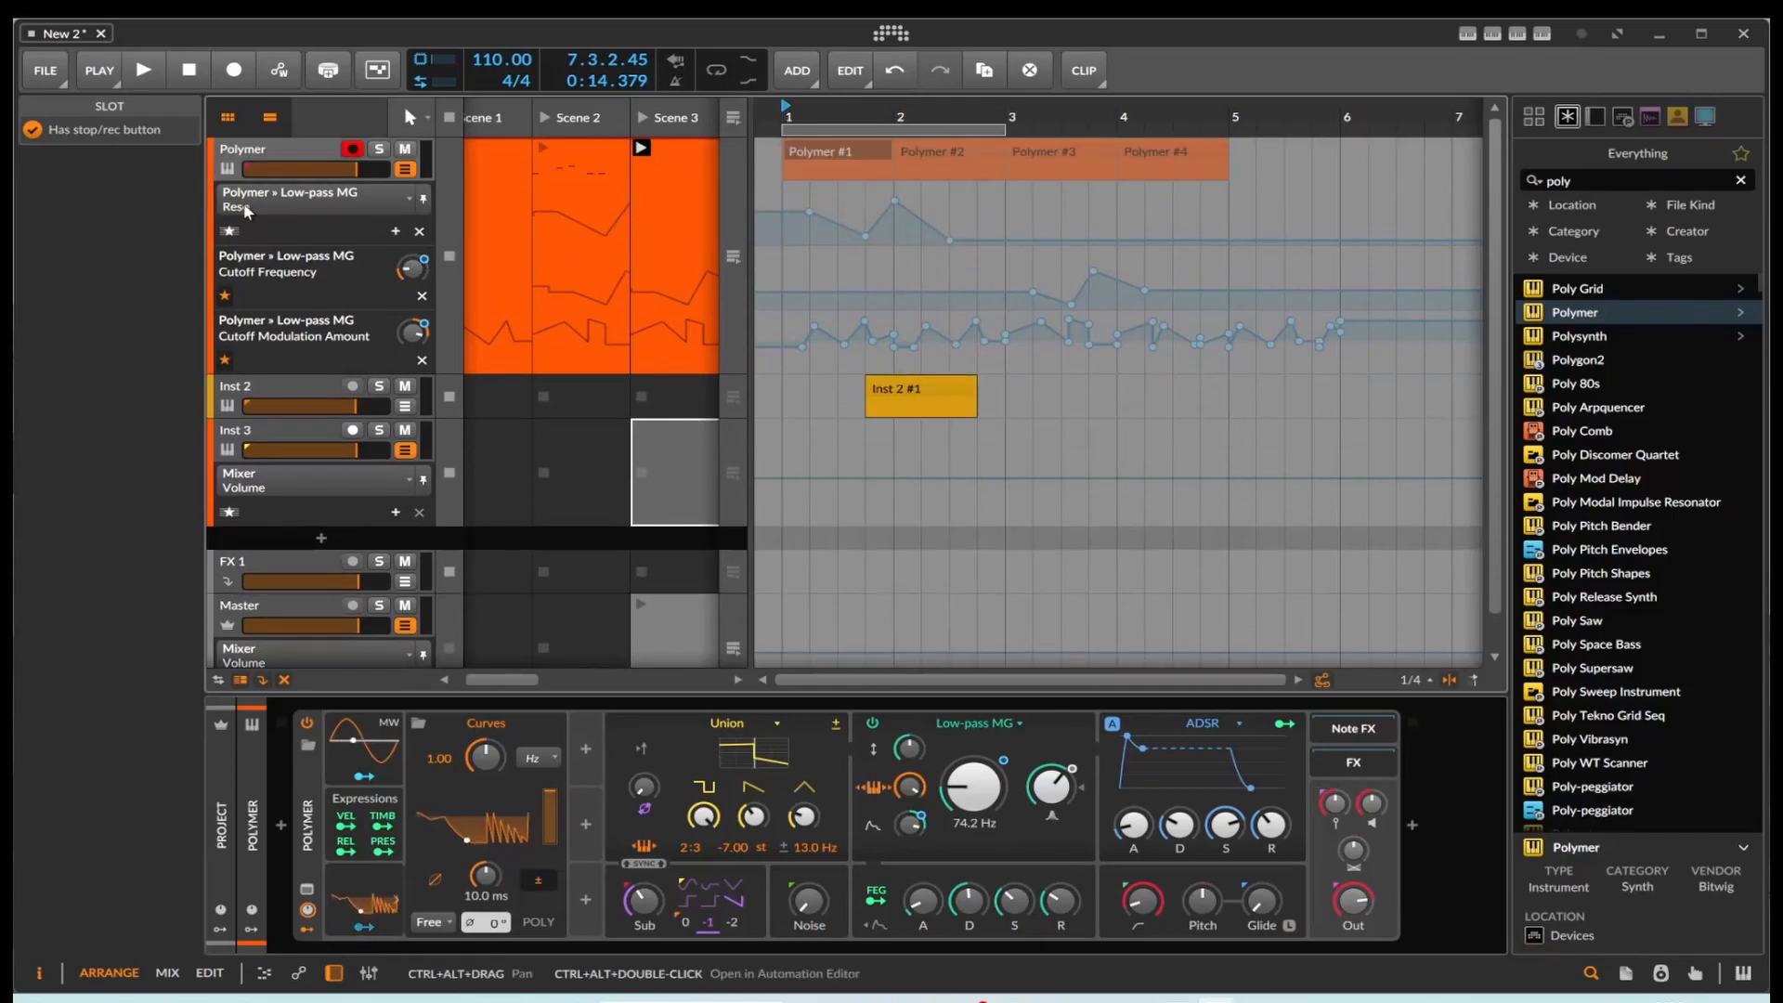
left_click_drag(732, 274, 882, 279)
Step: Copy all Reso automation points from the Scene 2 Polymer clip into the Scene 3 clip at 1.1.1.00
left_click(564, 243)
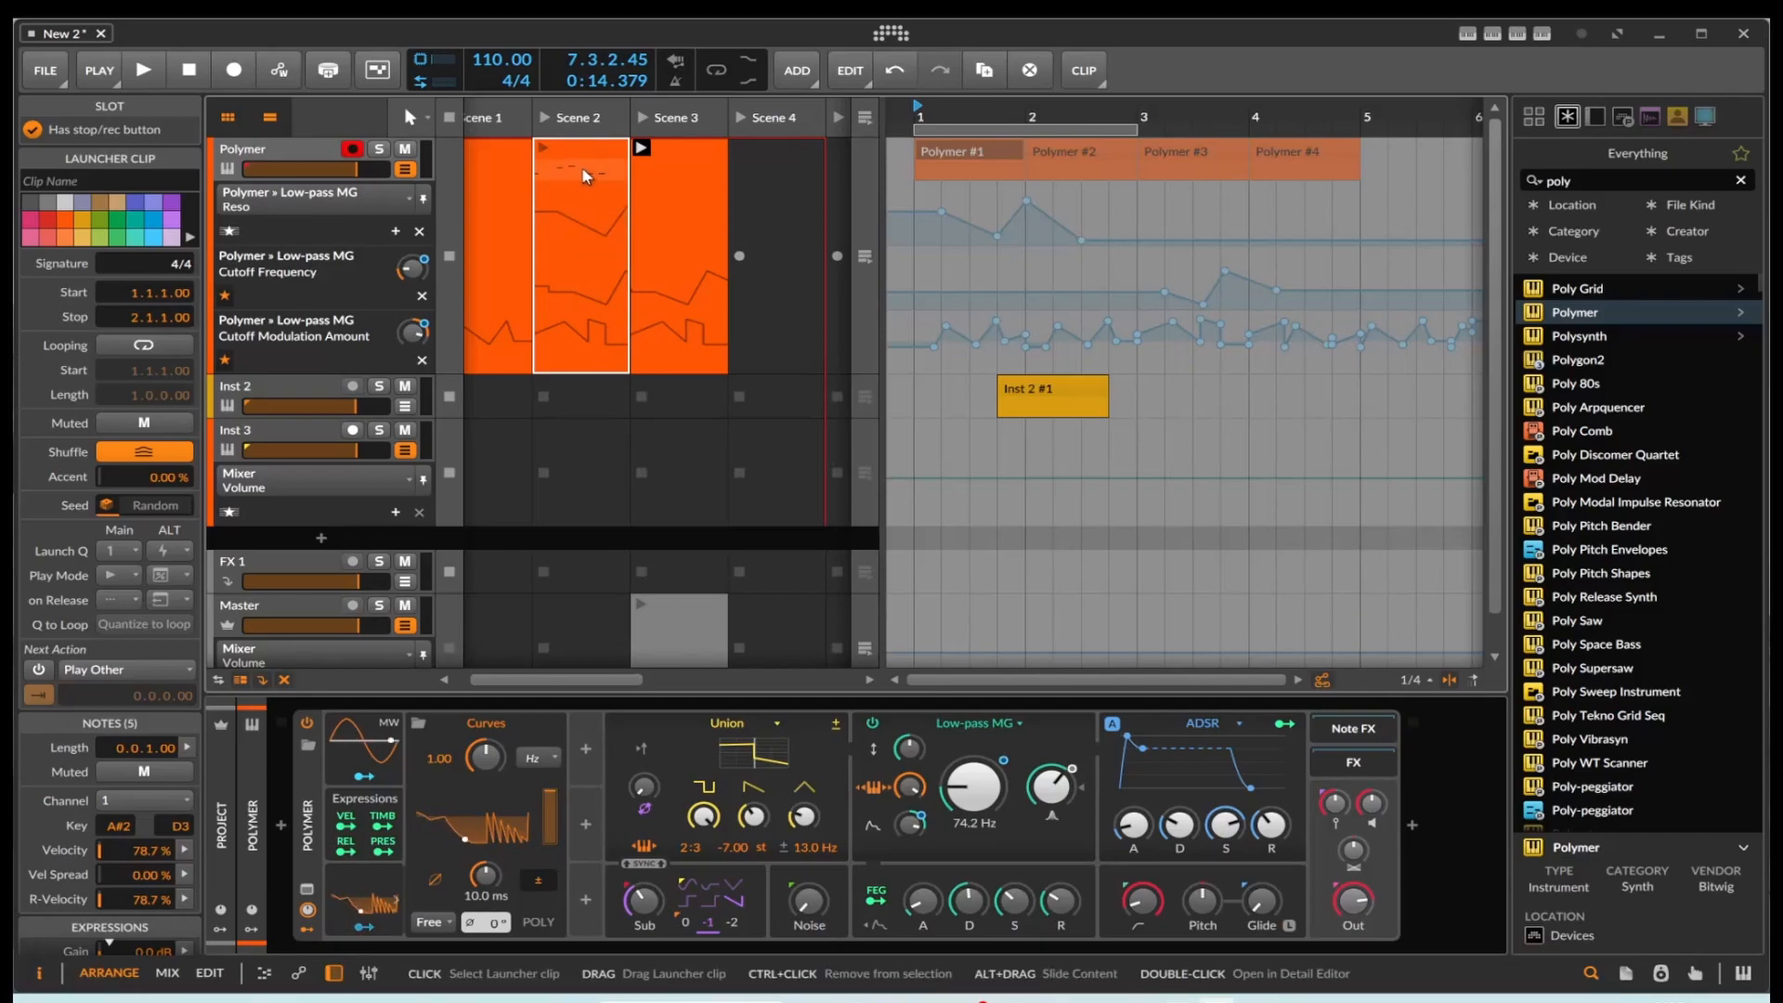
double_click(581, 228)
left_click_drag(439, 768, 1478, 949)
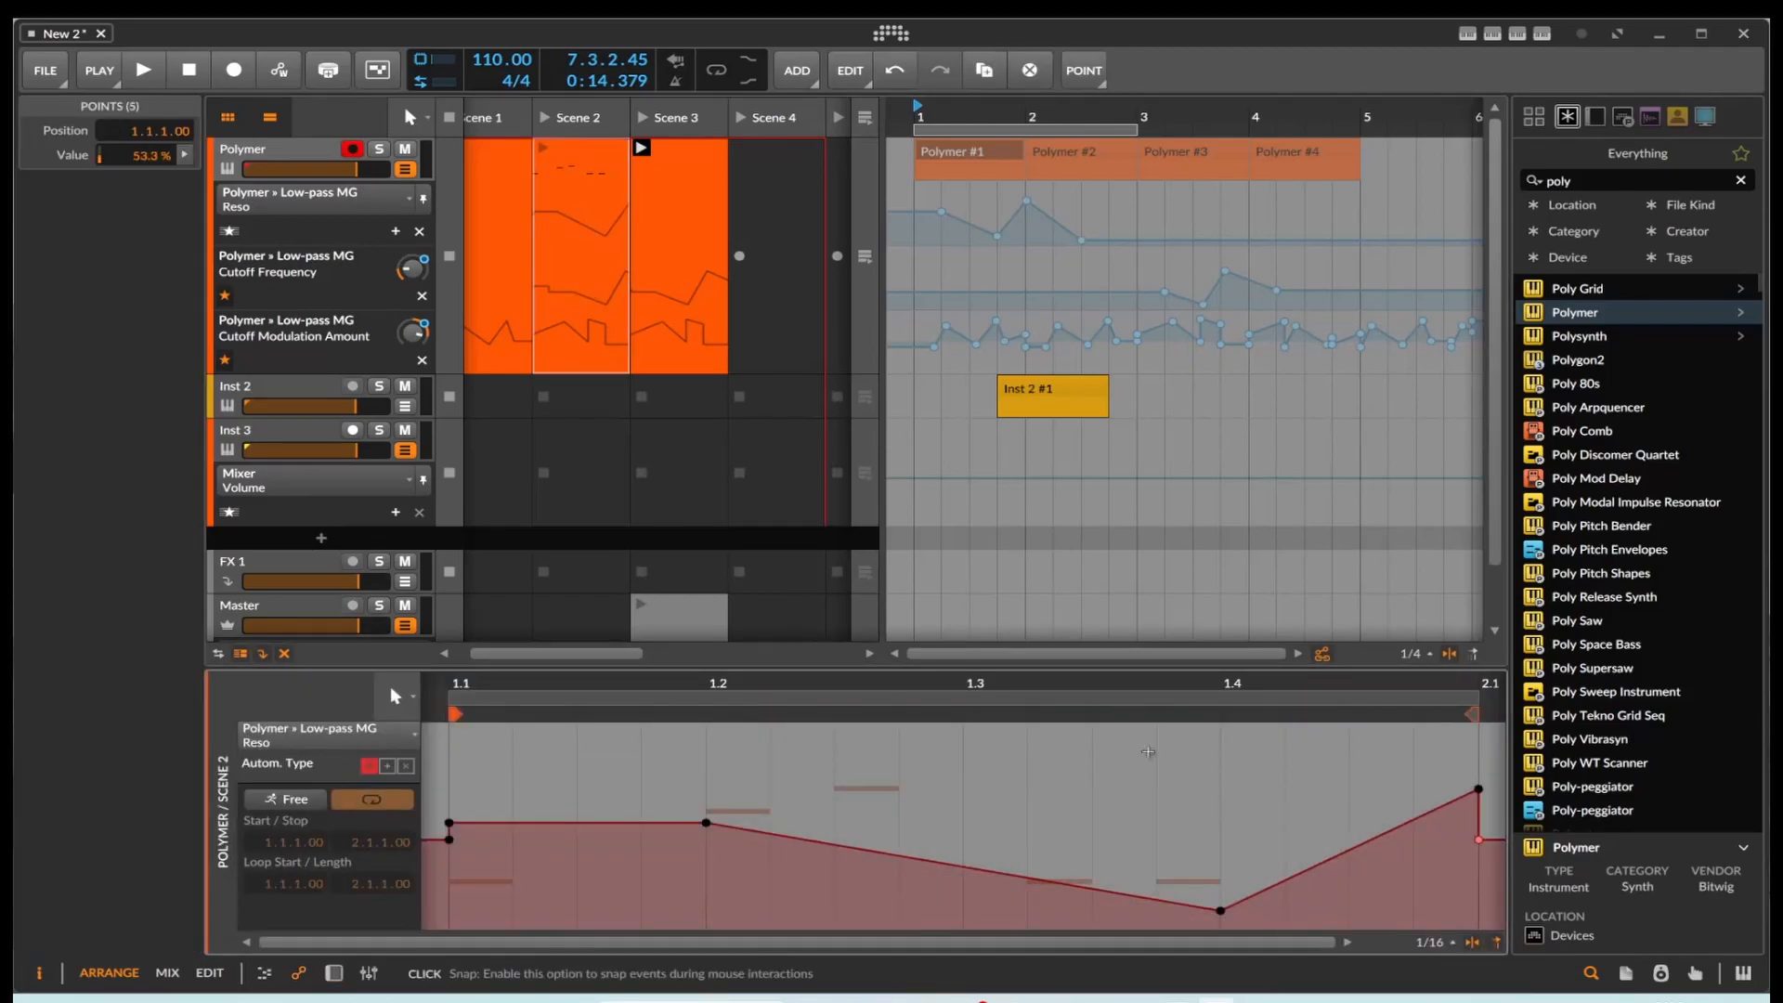
left_click(713, 264)
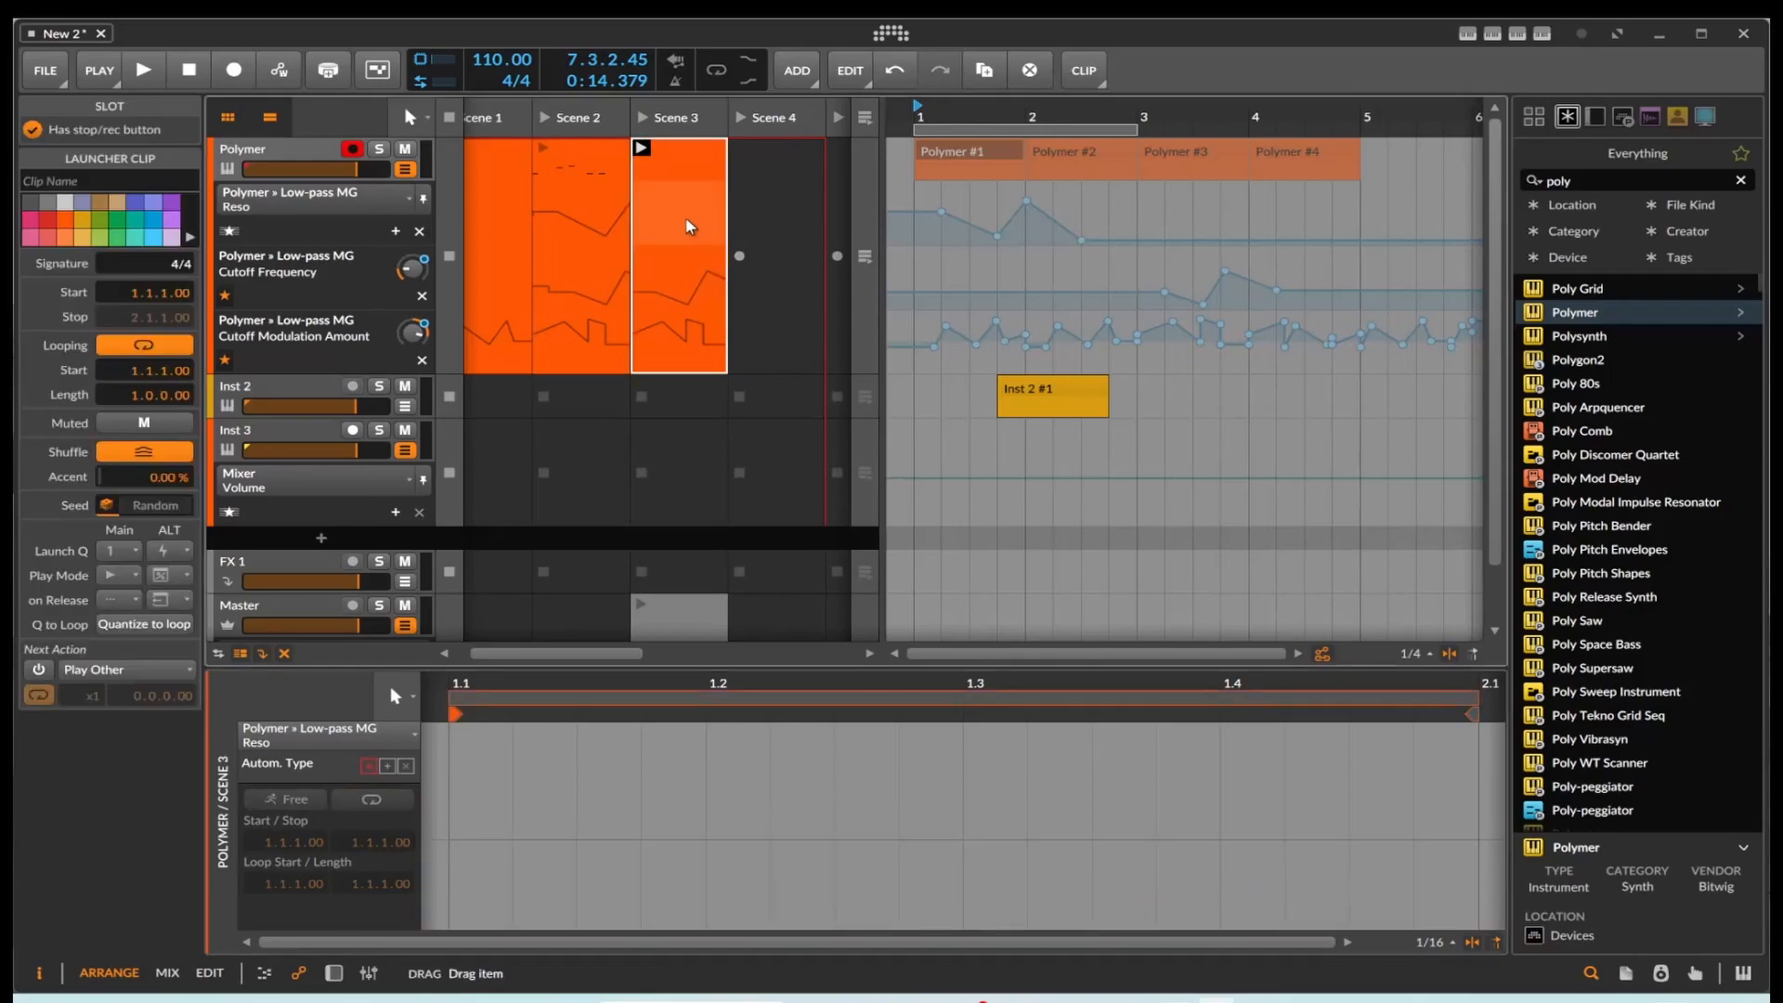
left_click(450, 790)
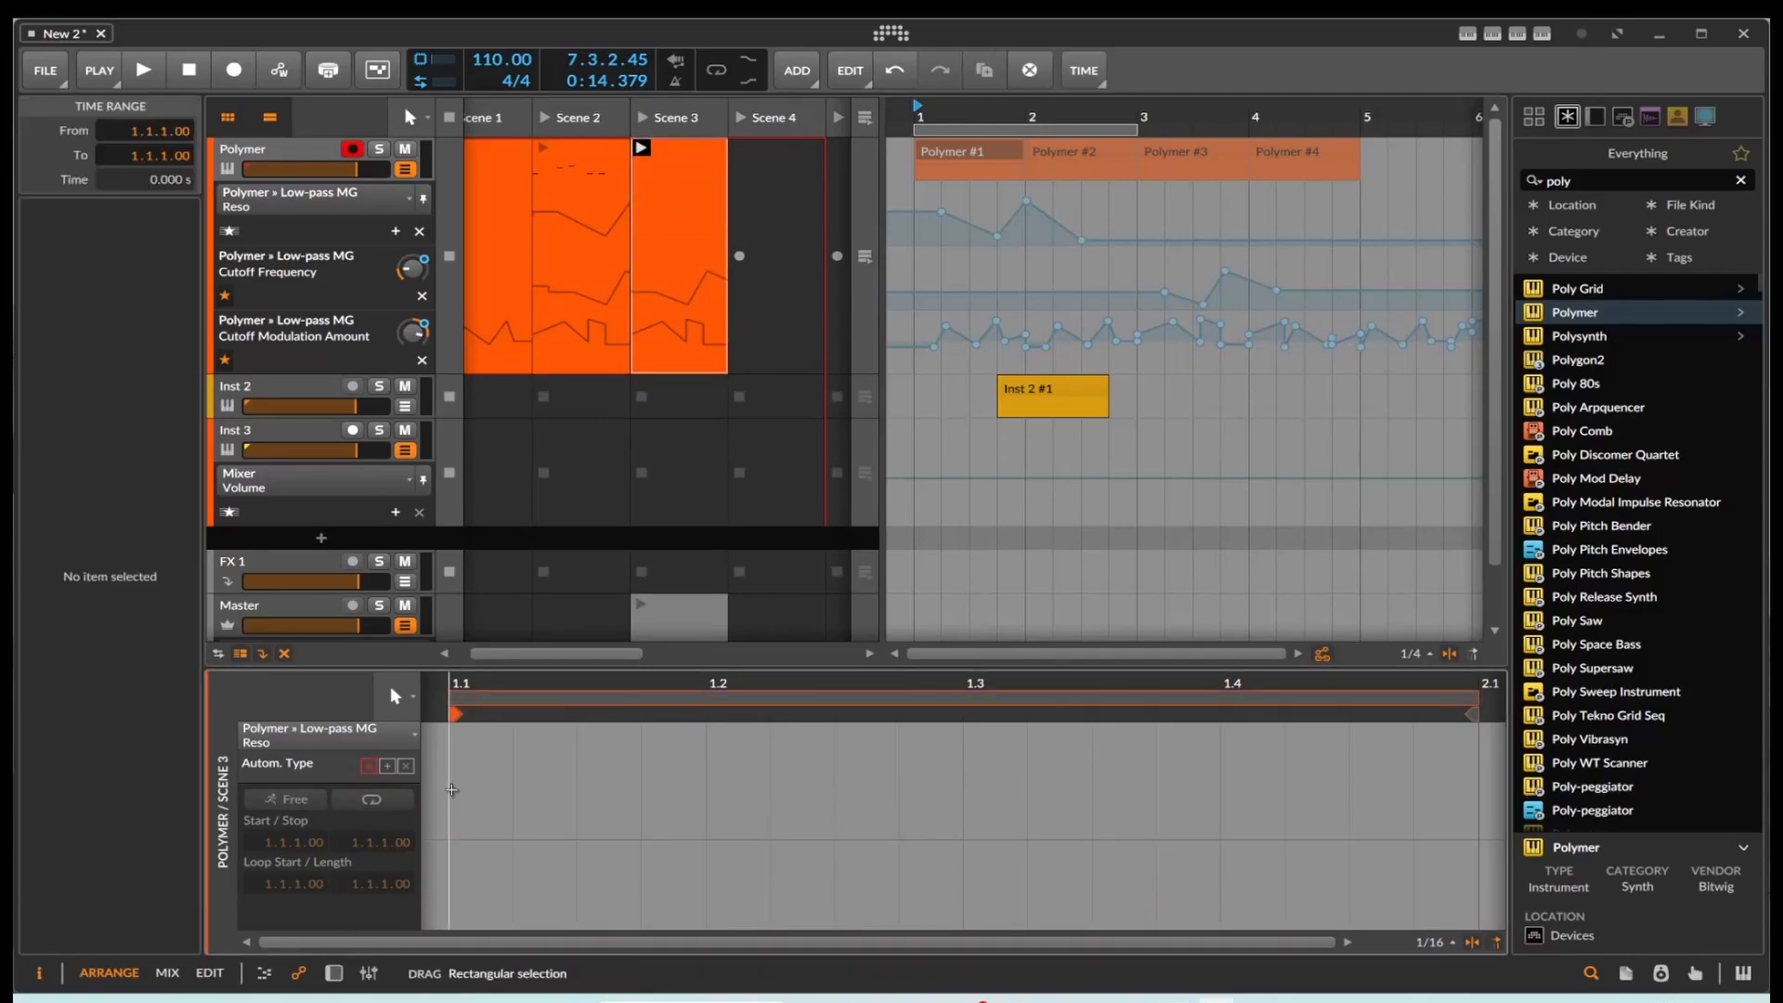
key("ctrl+v")
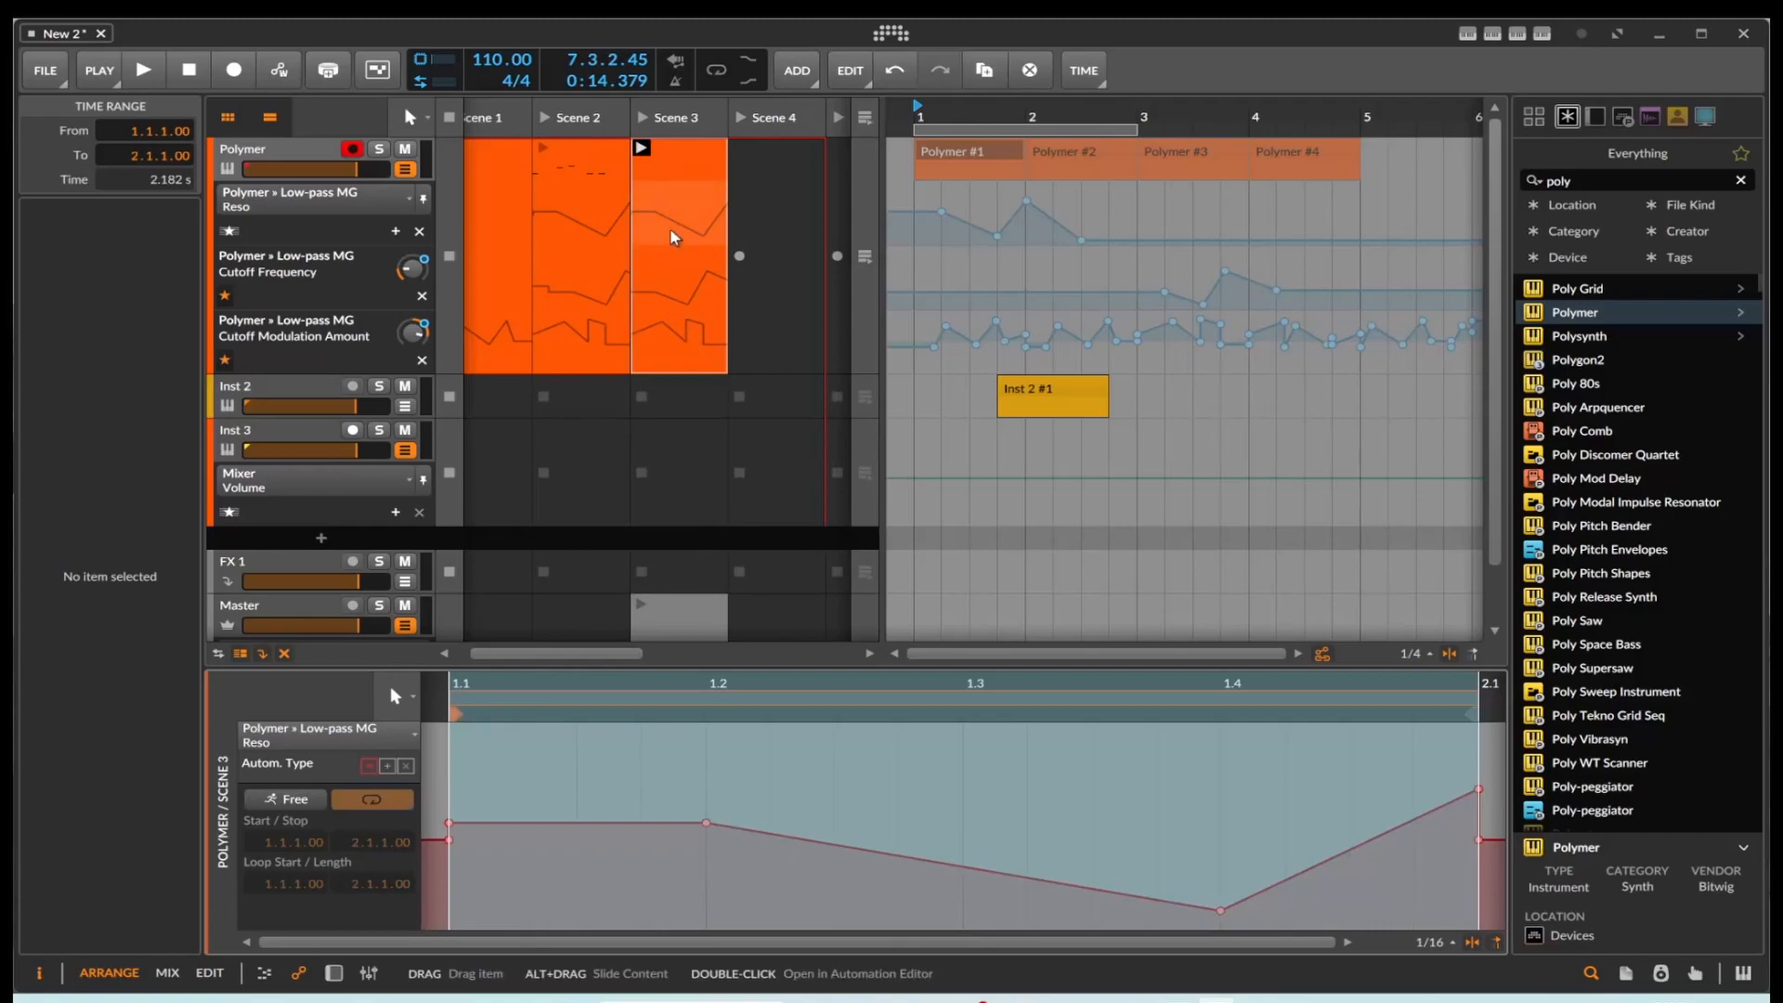
Step: Copy all Freq Mod automation points from the Scene 3 clip into the Cutoff automation of the Scene 2 clip at 1.1.1.00
double_click(673, 341)
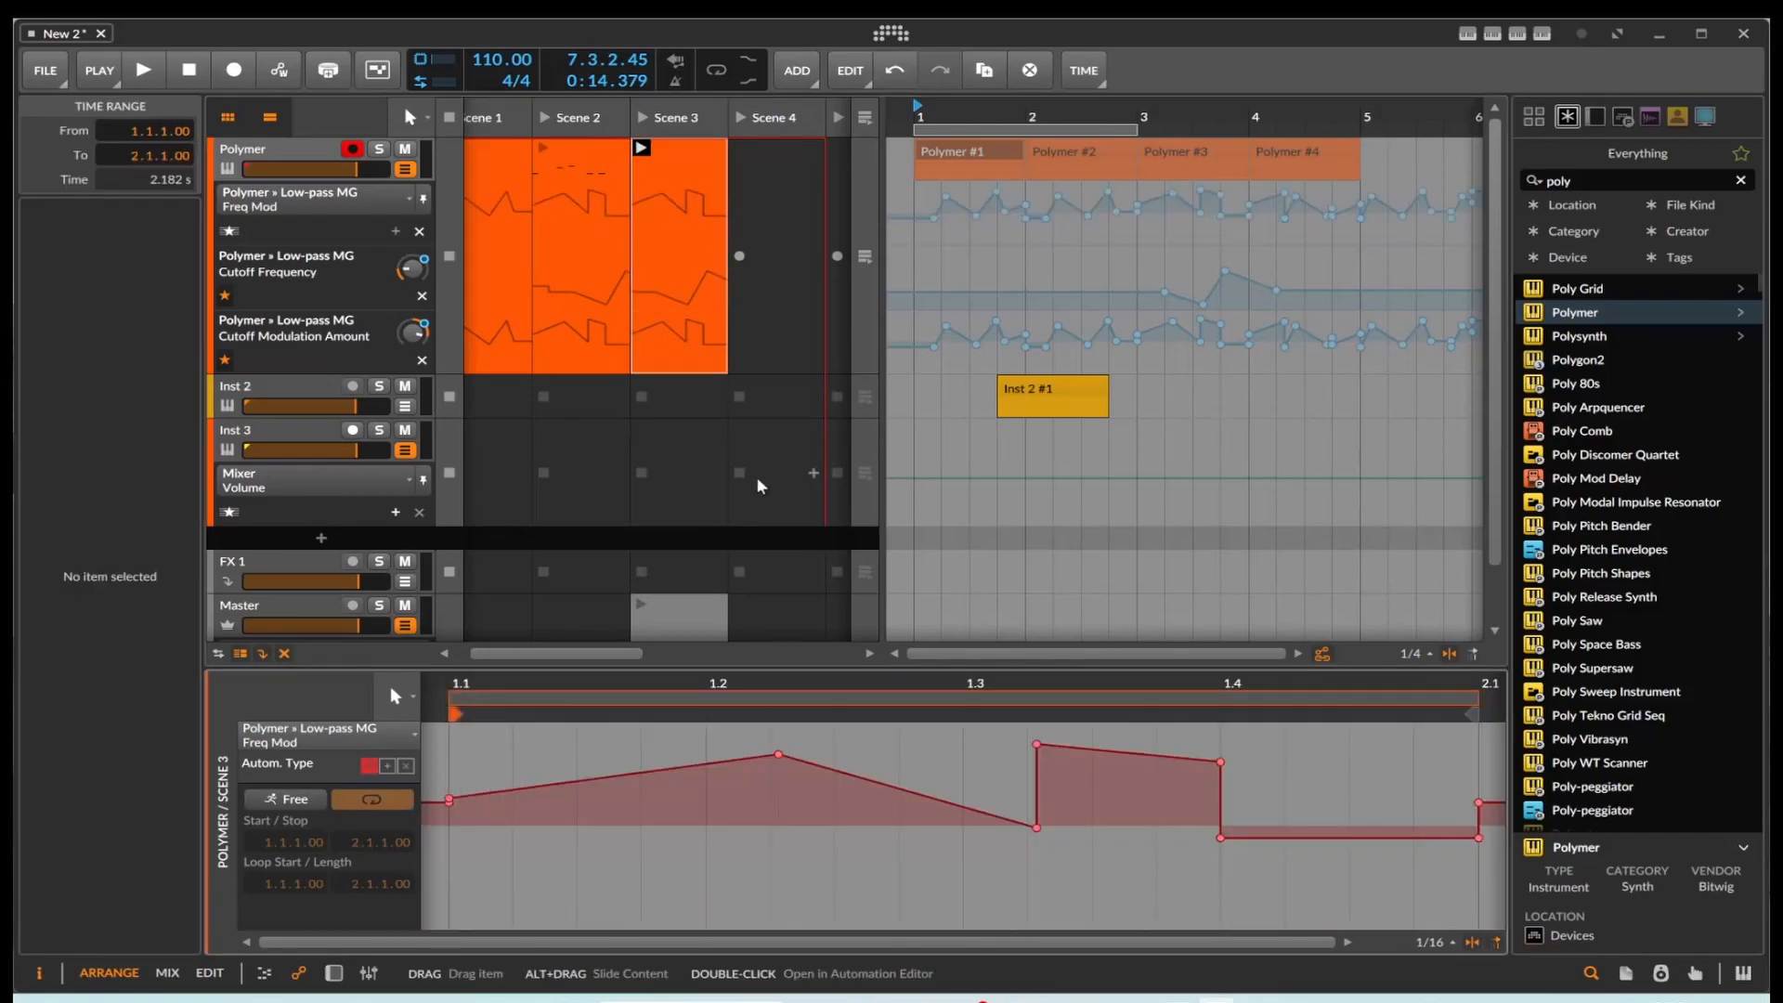
left_click_drag(445, 873, 1500, 875)
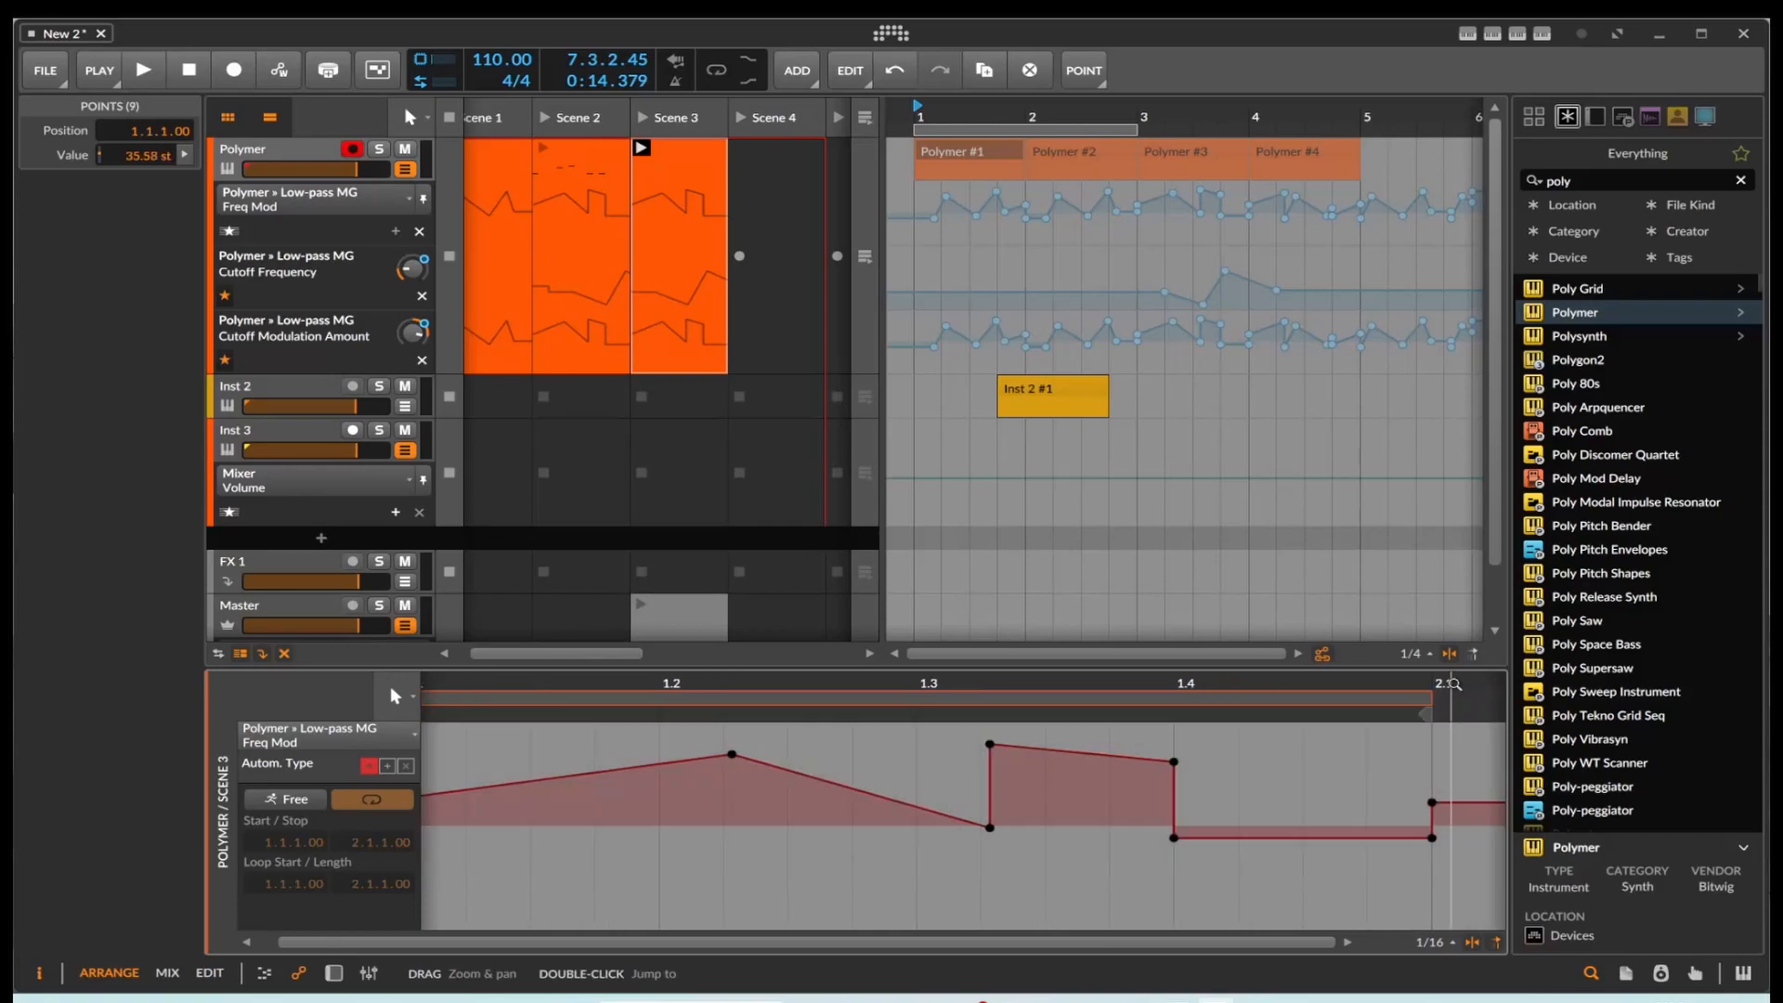
left_click(569, 293)
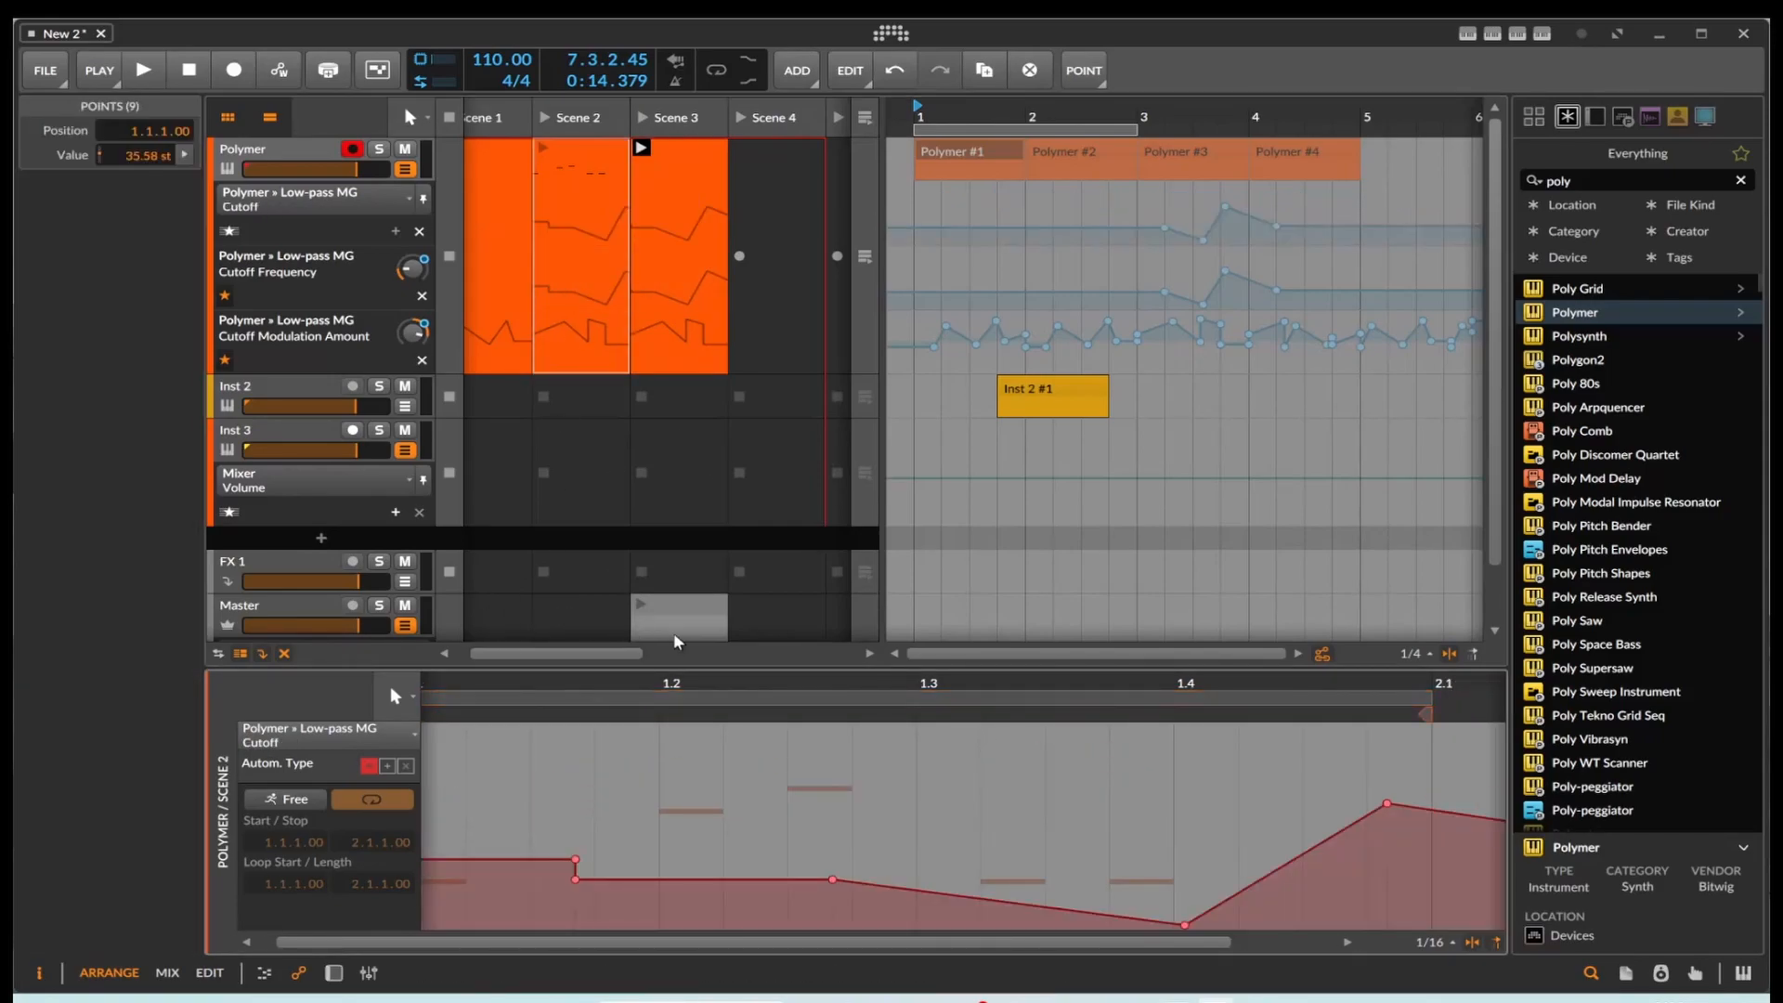
left_click(586, 815)
left_click(429, 796)
left_click_drag(734, 941, 697, 942)
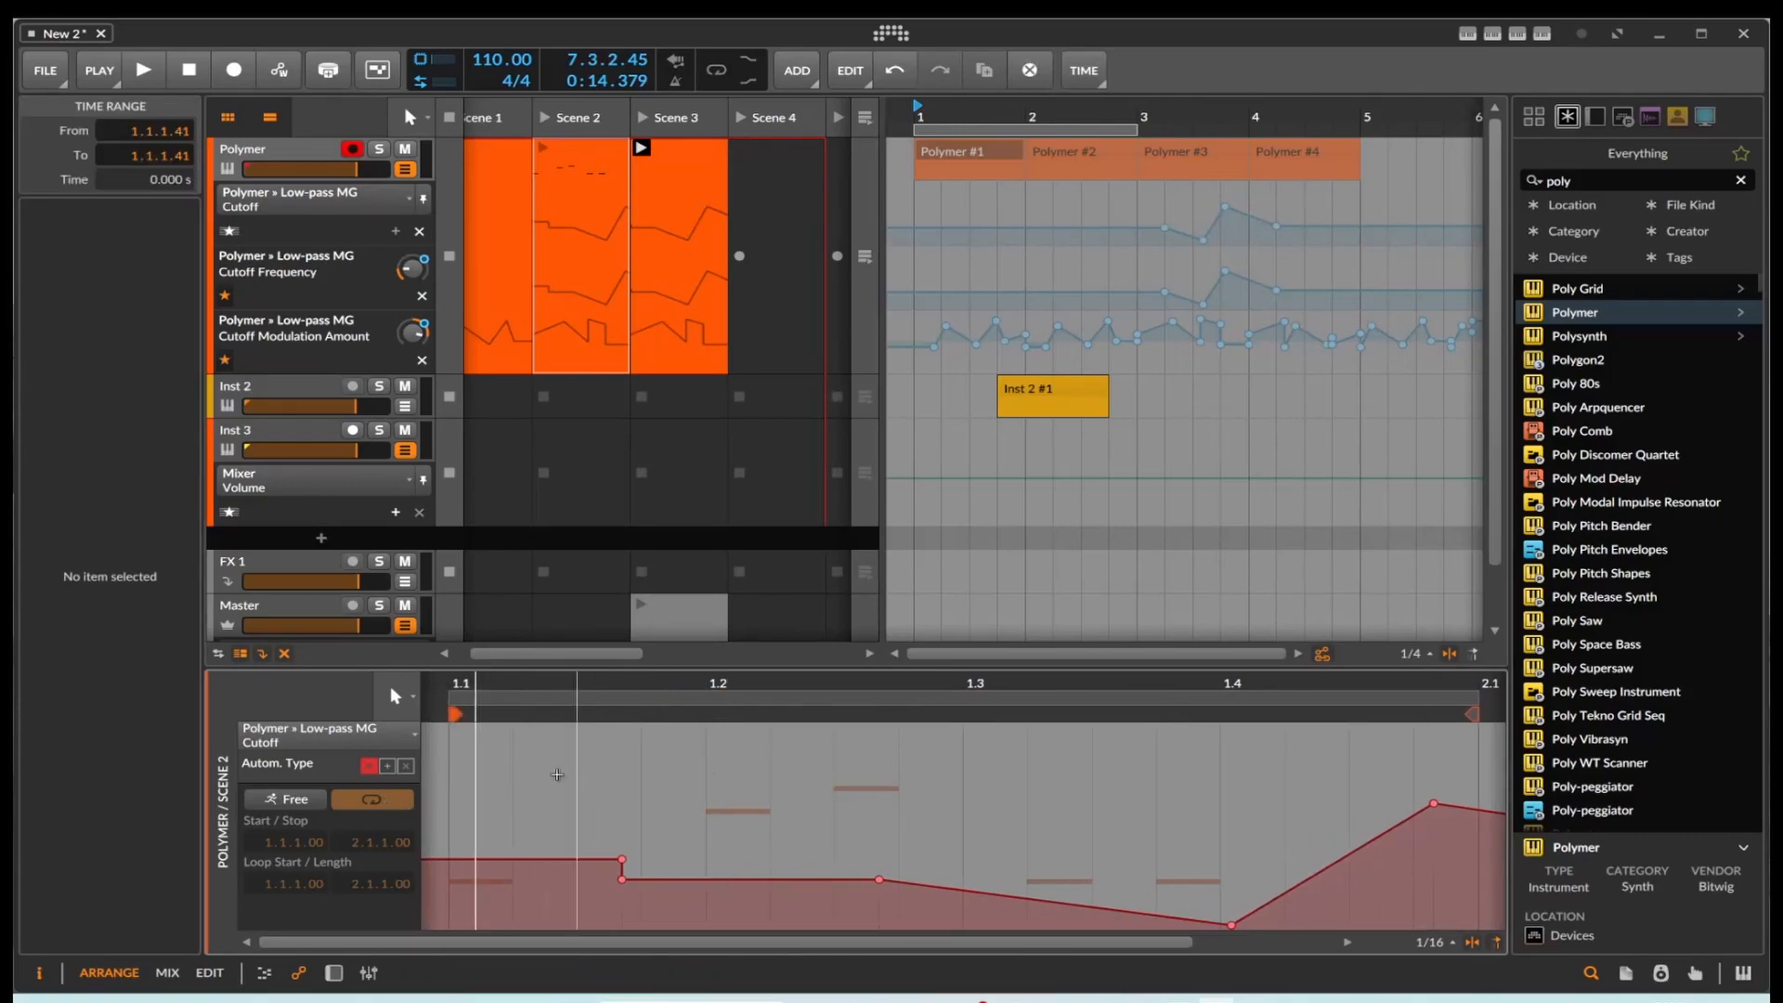
left_click(453, 807)
key("ctrl+v")
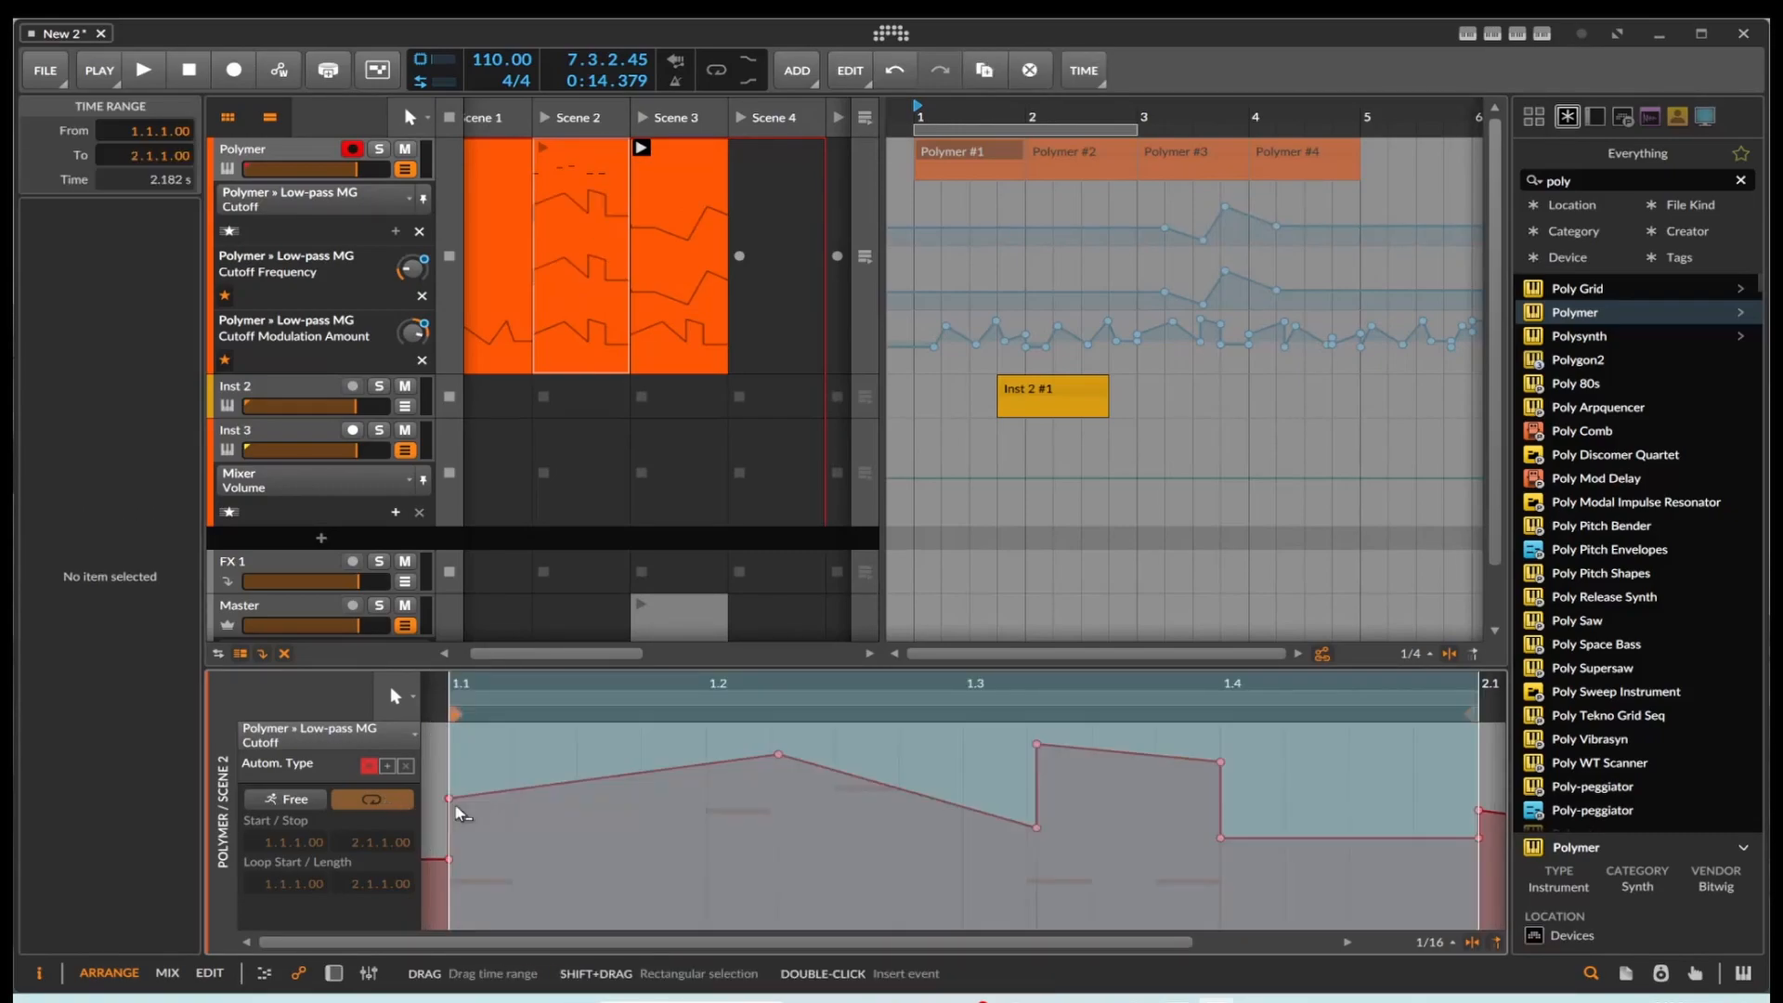
left_click(710, 831)
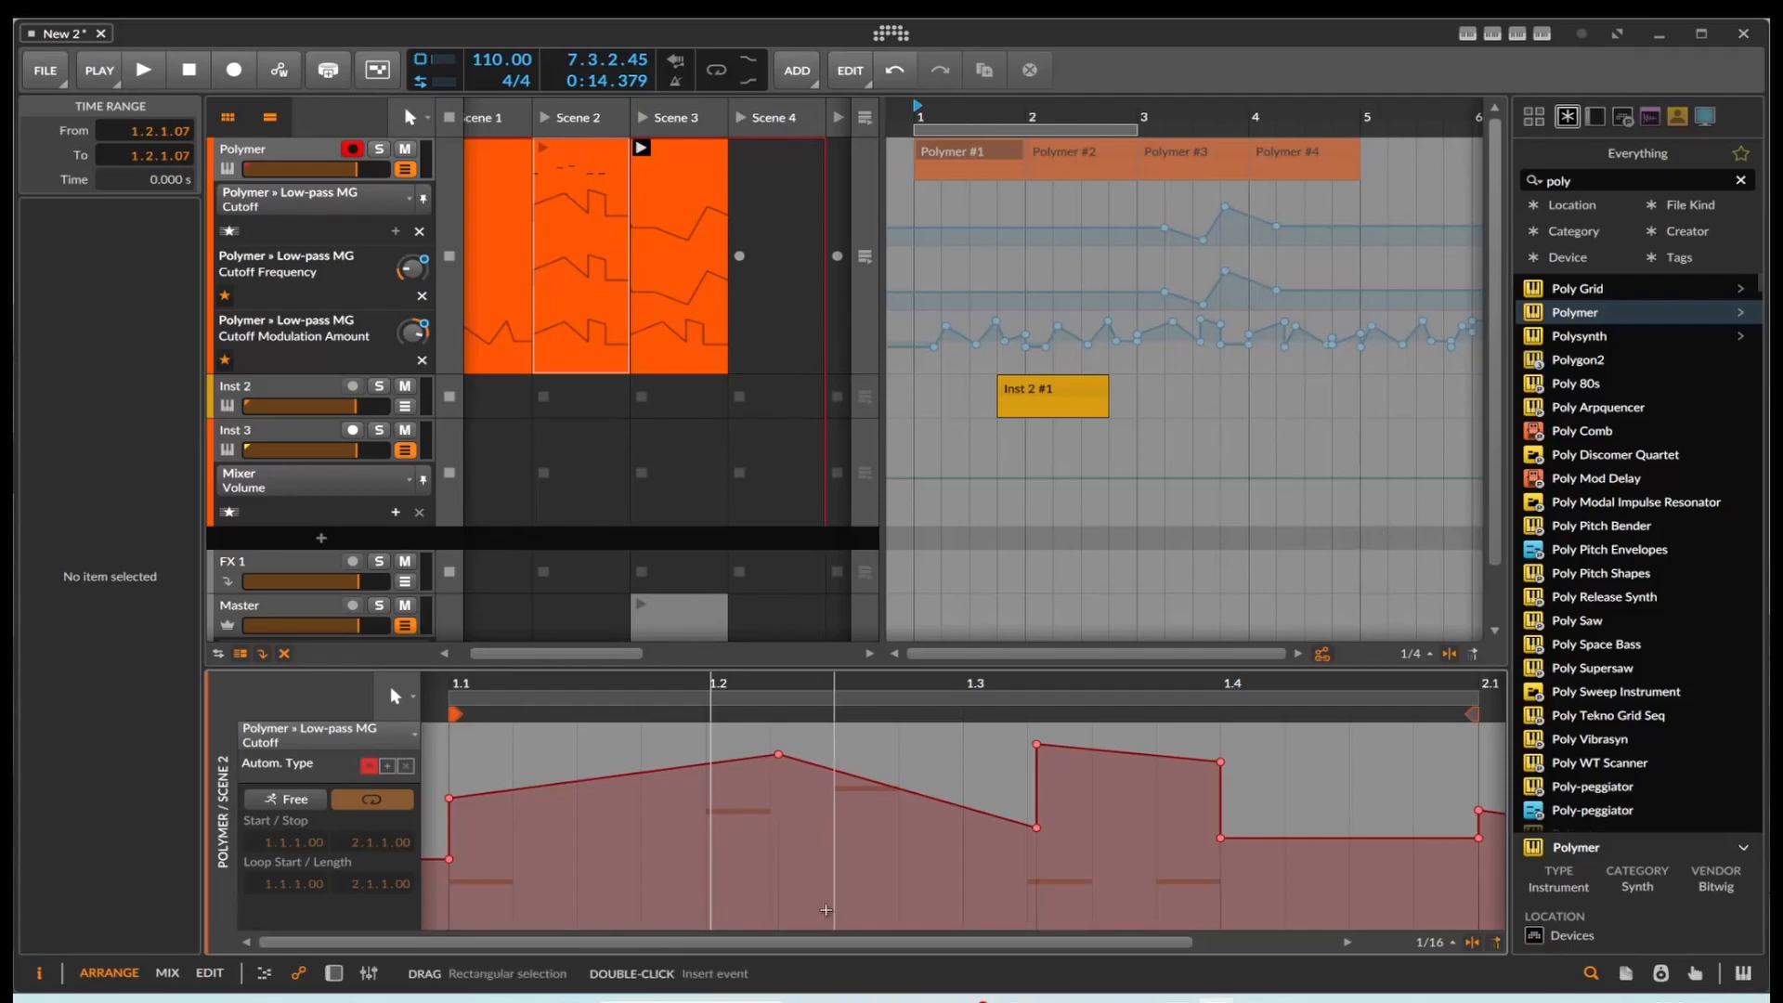
Step: Search the browser for "del" and insert the Delay+ effect after Polymer in the device chain
left_click(333, 972)
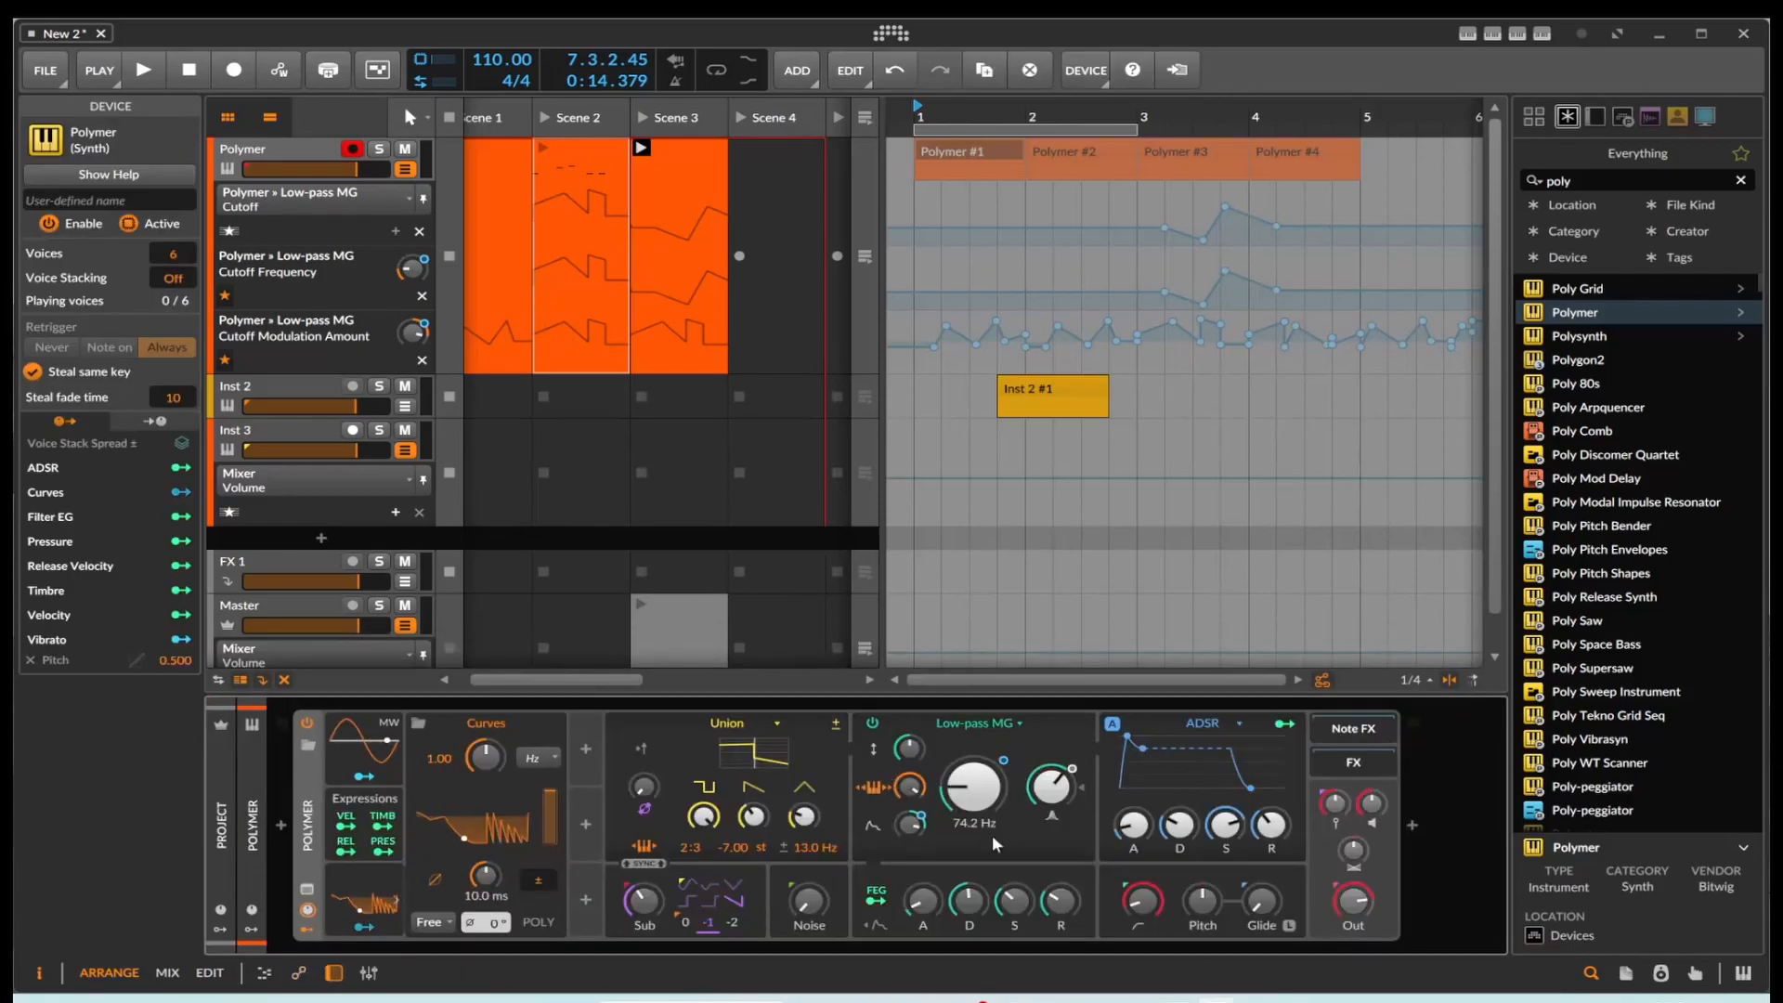
left_click_drag(1585, 183, 1389, 185)
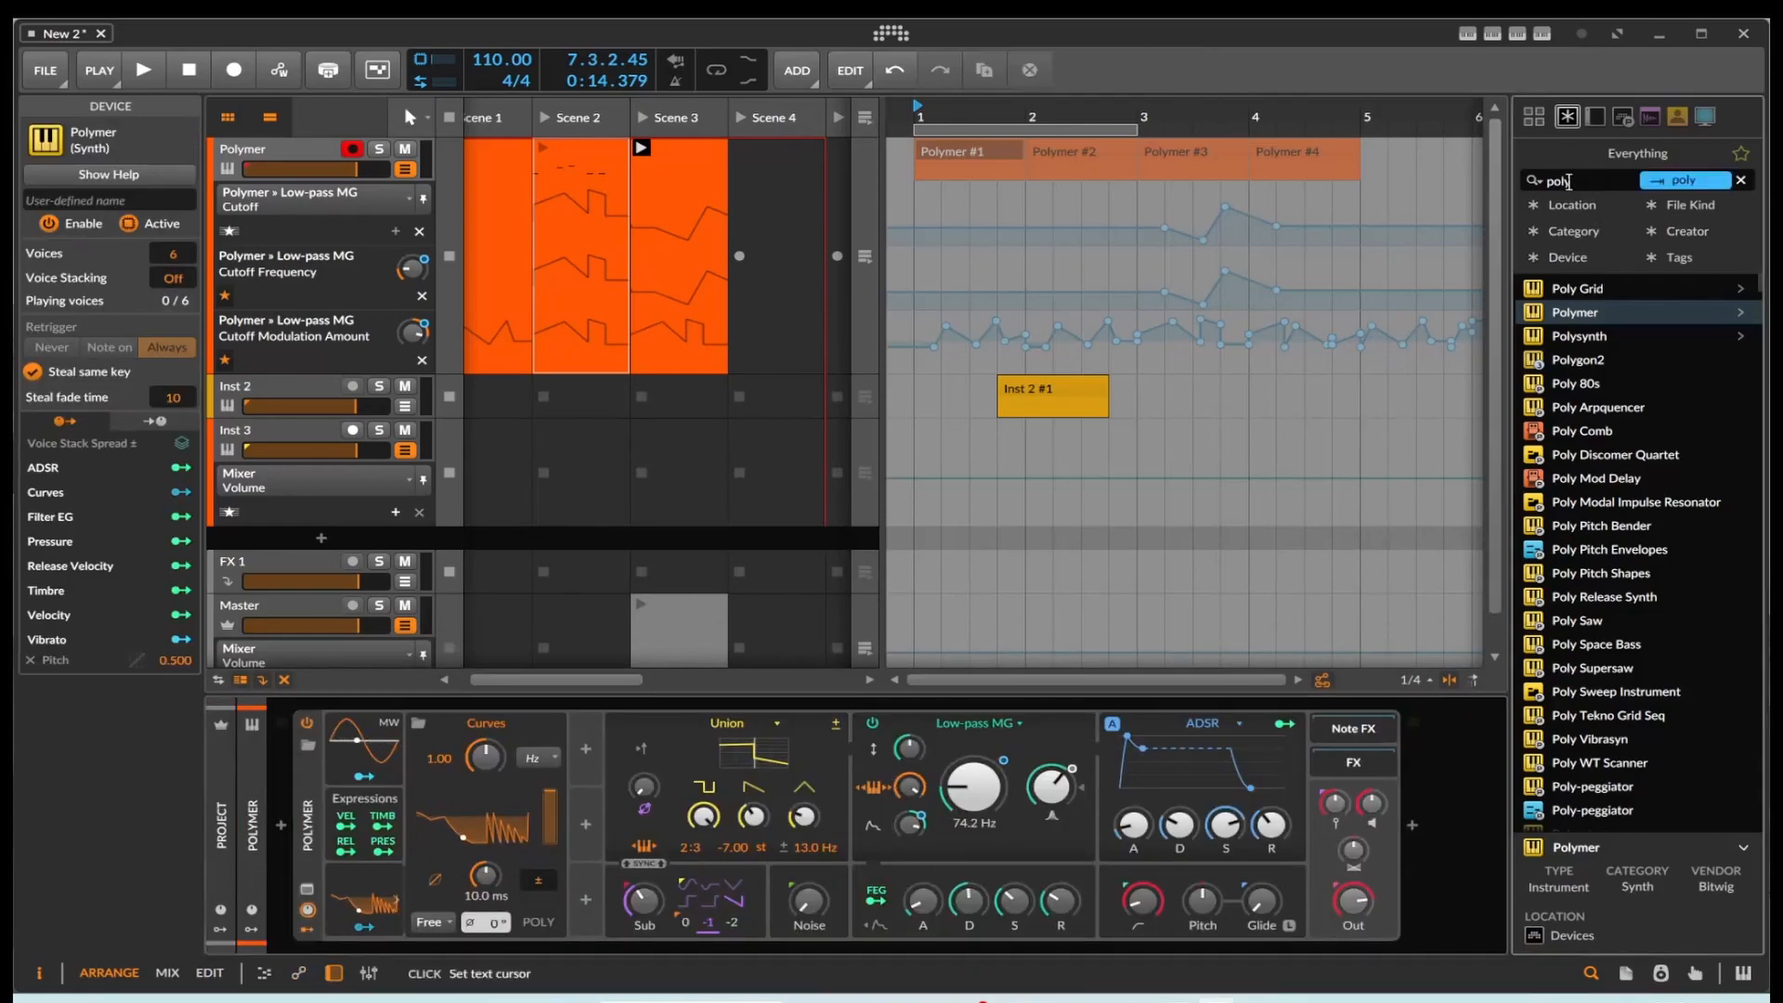
type("del")
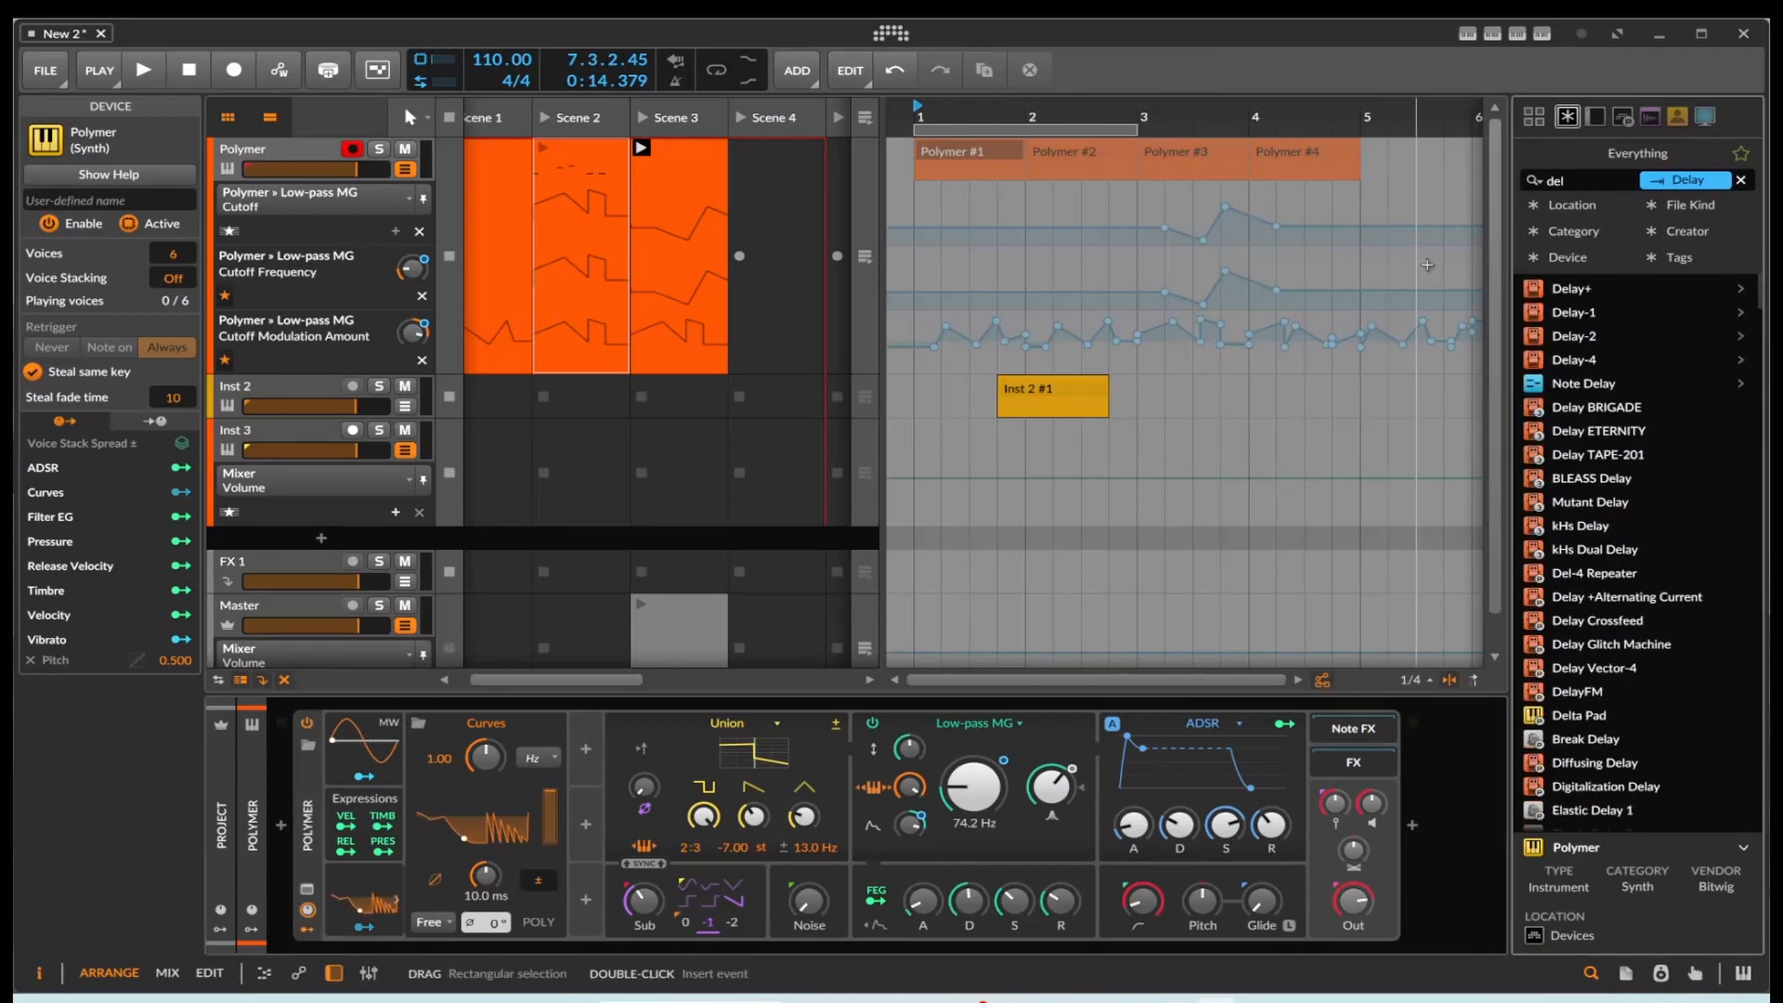
mouse_move(1545, 299)
left_mouse_down()
mouse_move(1347, 641)
mouse_move(1421, 789)
mouse_move(1444, 788)
left_mouse_up()
left_click_drag(1416, 725, 1416, 726)
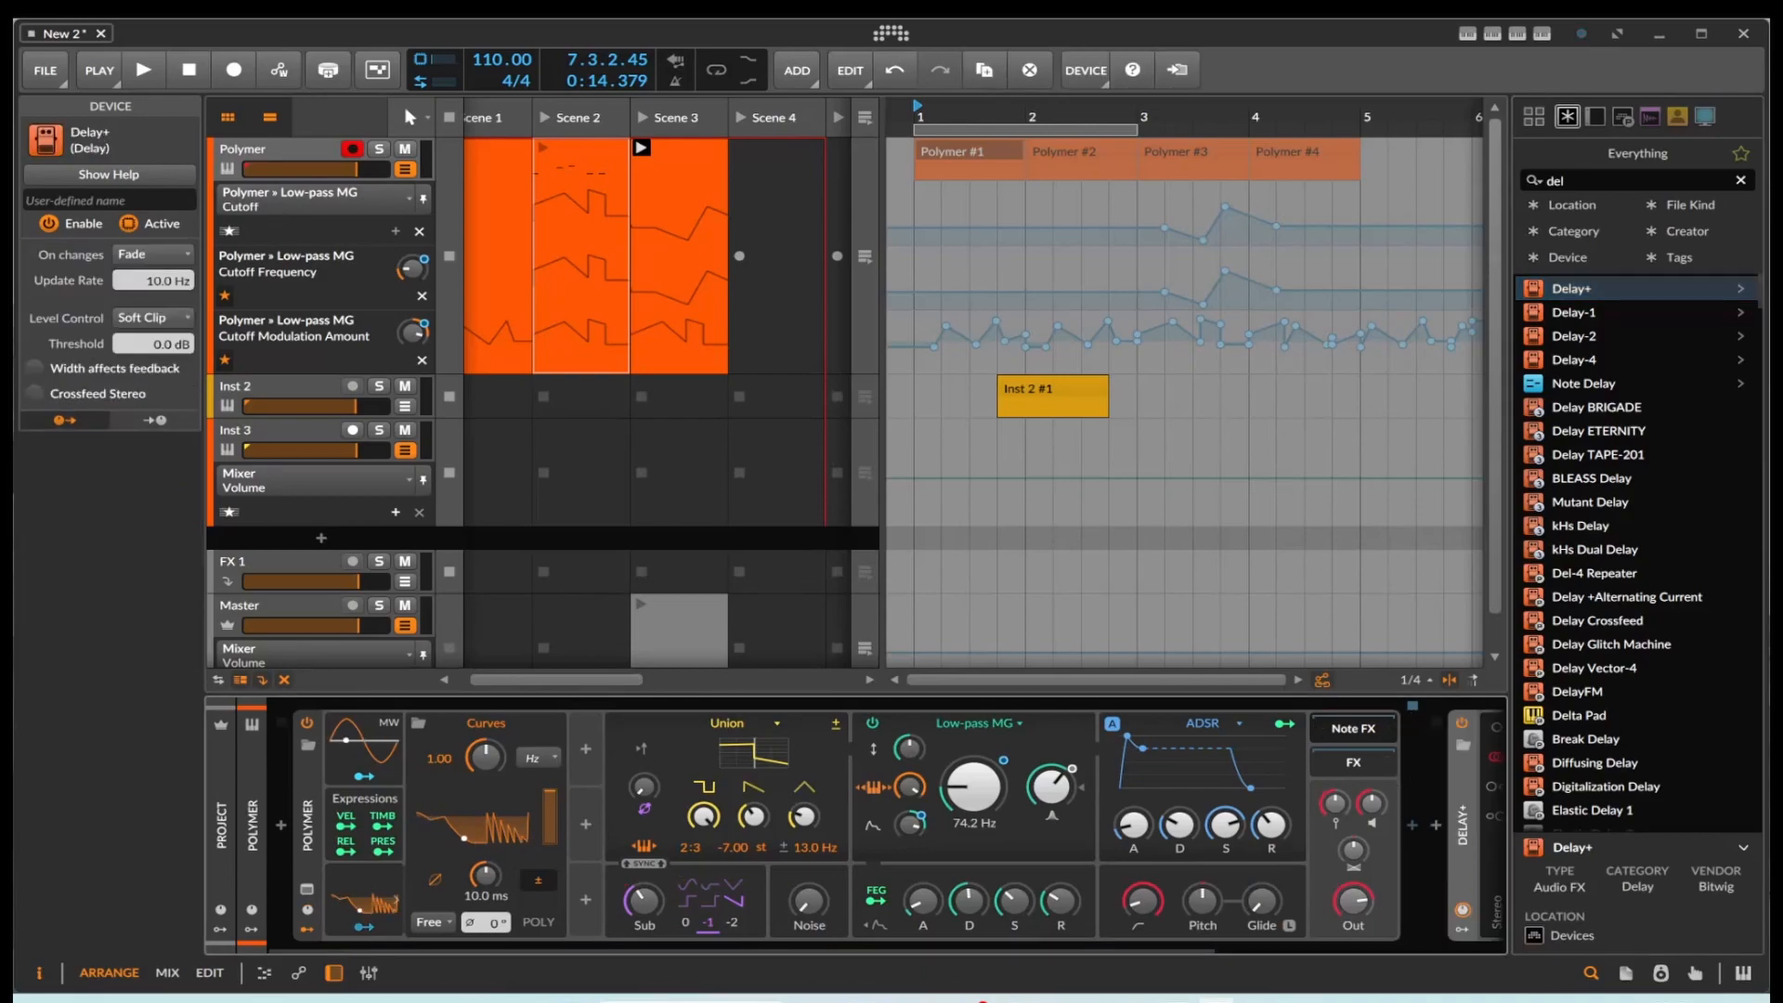
Step: Turn down the Delay+ Mix amount and add its automation as a favorite lane on the Polymer track
left_click_drag(1199, 951, 1484, 971)
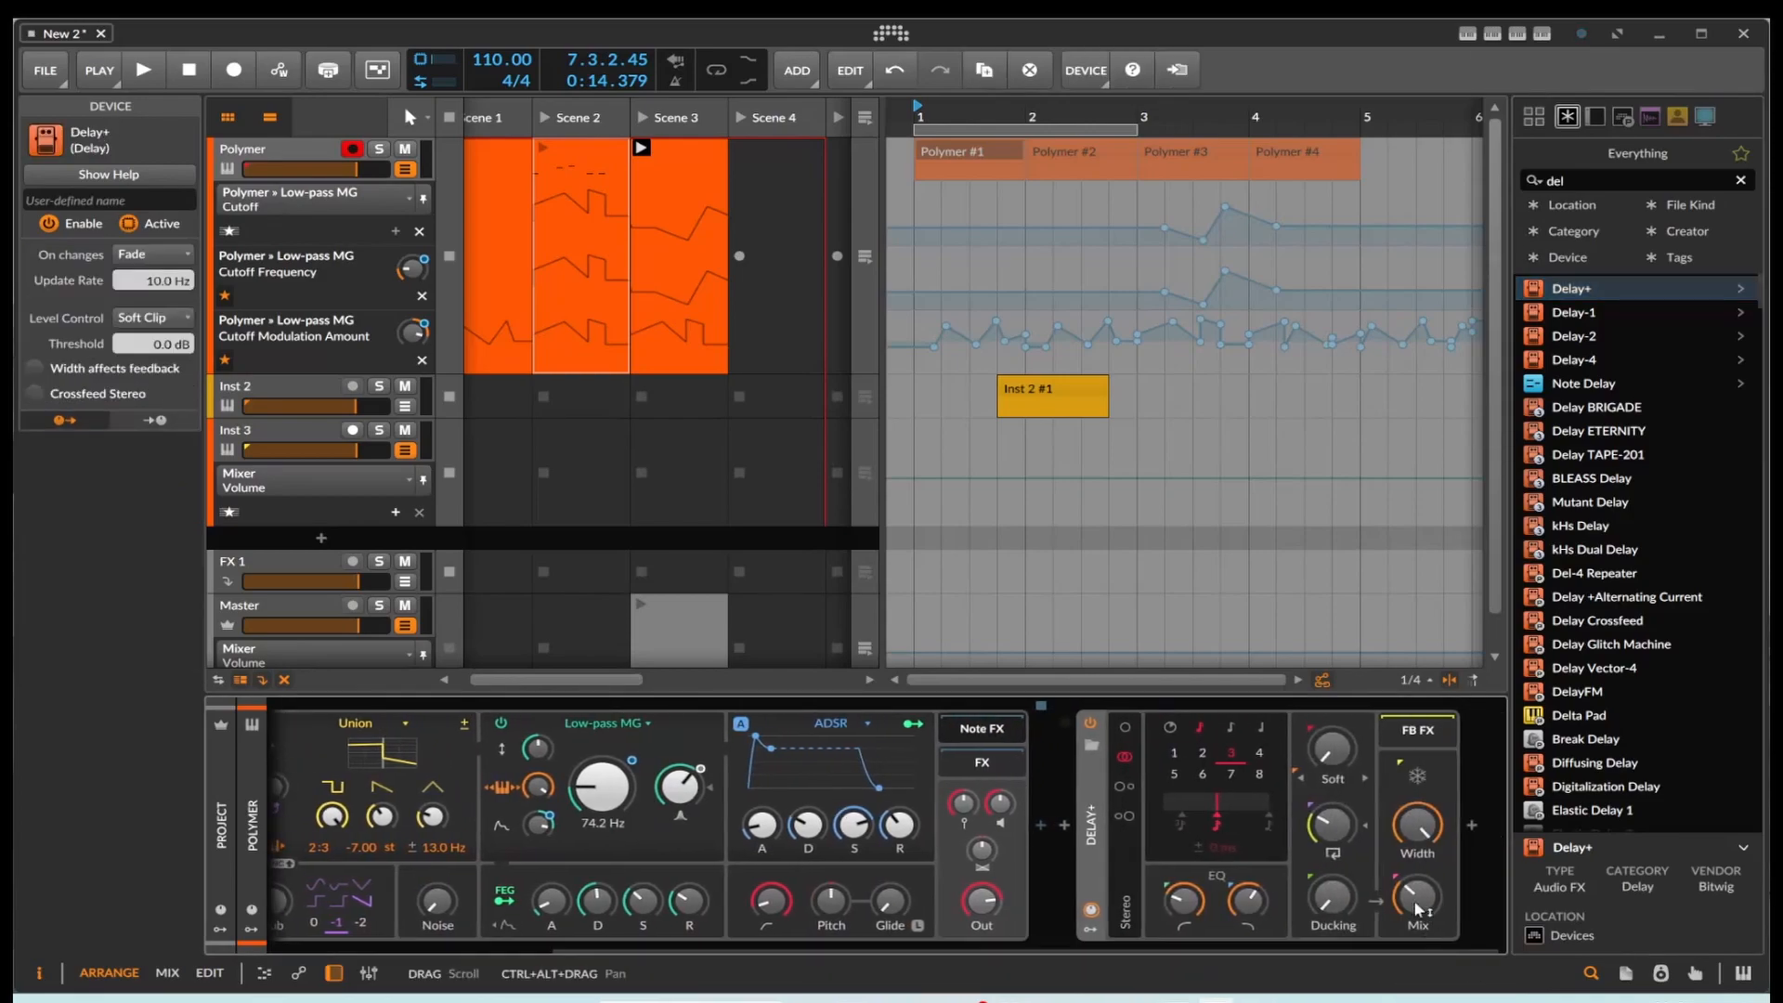
mouse_move(1413, 899)
left_mouse_down()
mouse_move(1414, 957)
mouse_move(1417, 888)
mouse_move(1417, 905)
left_mouse_up()
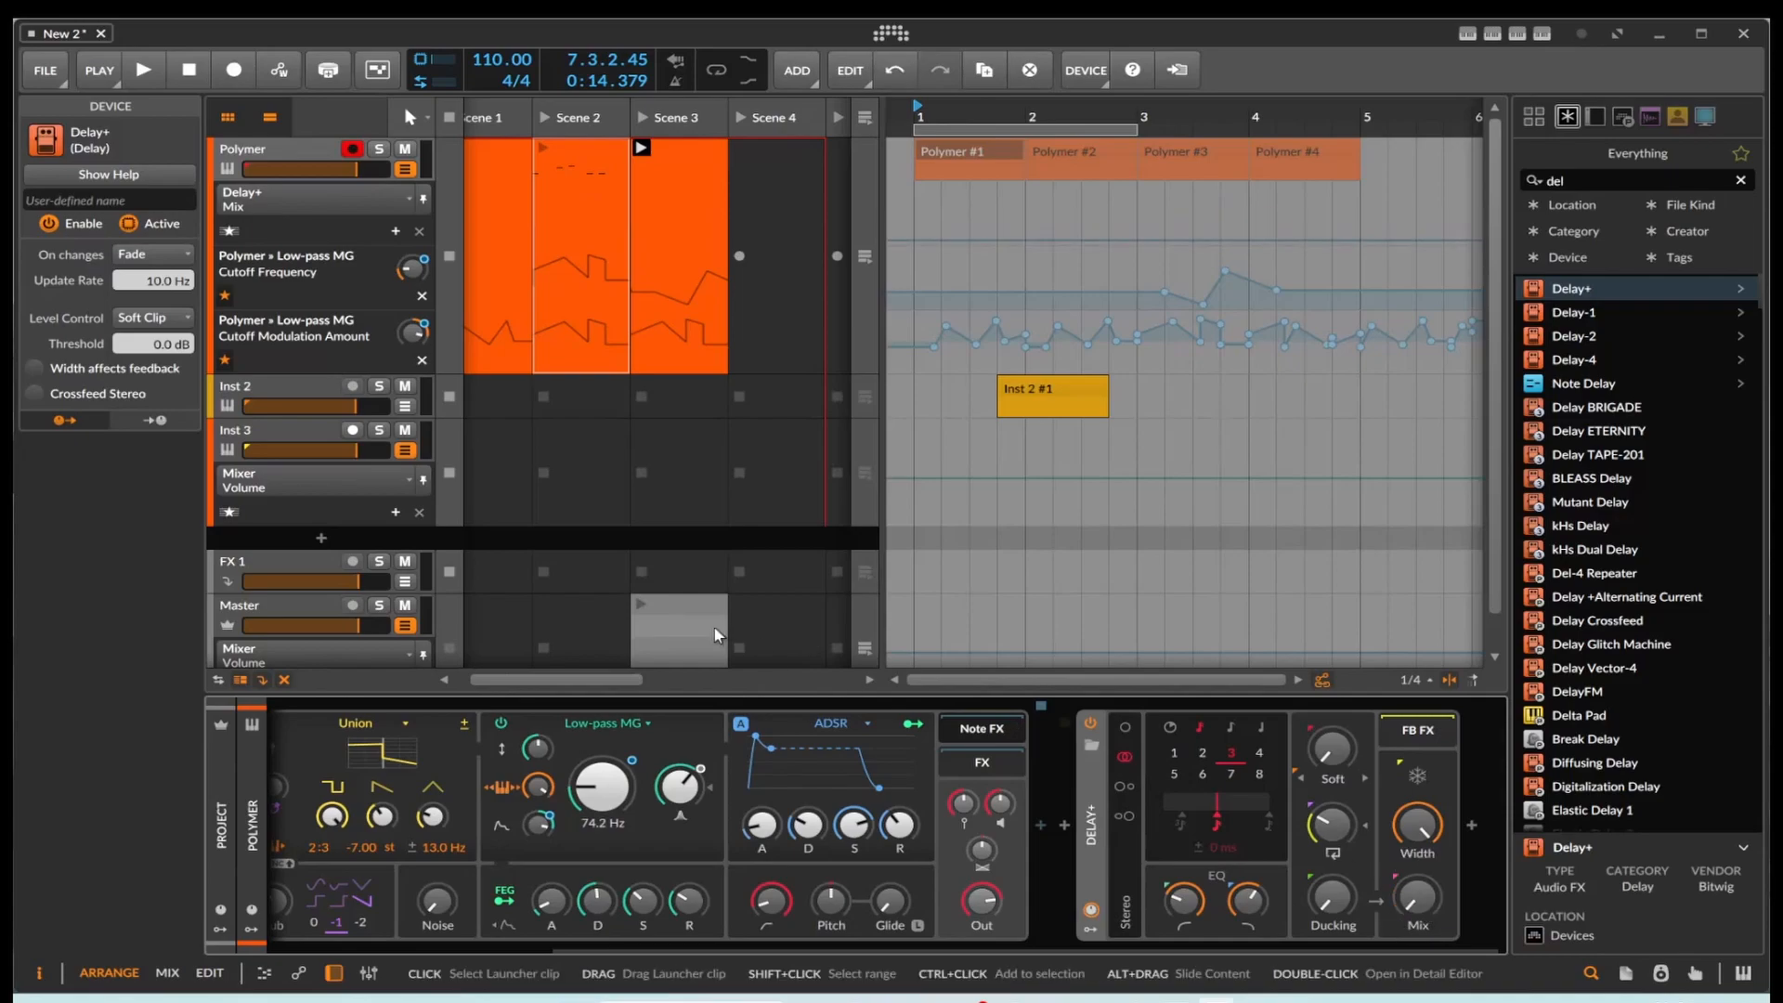
left_click(396, 230)
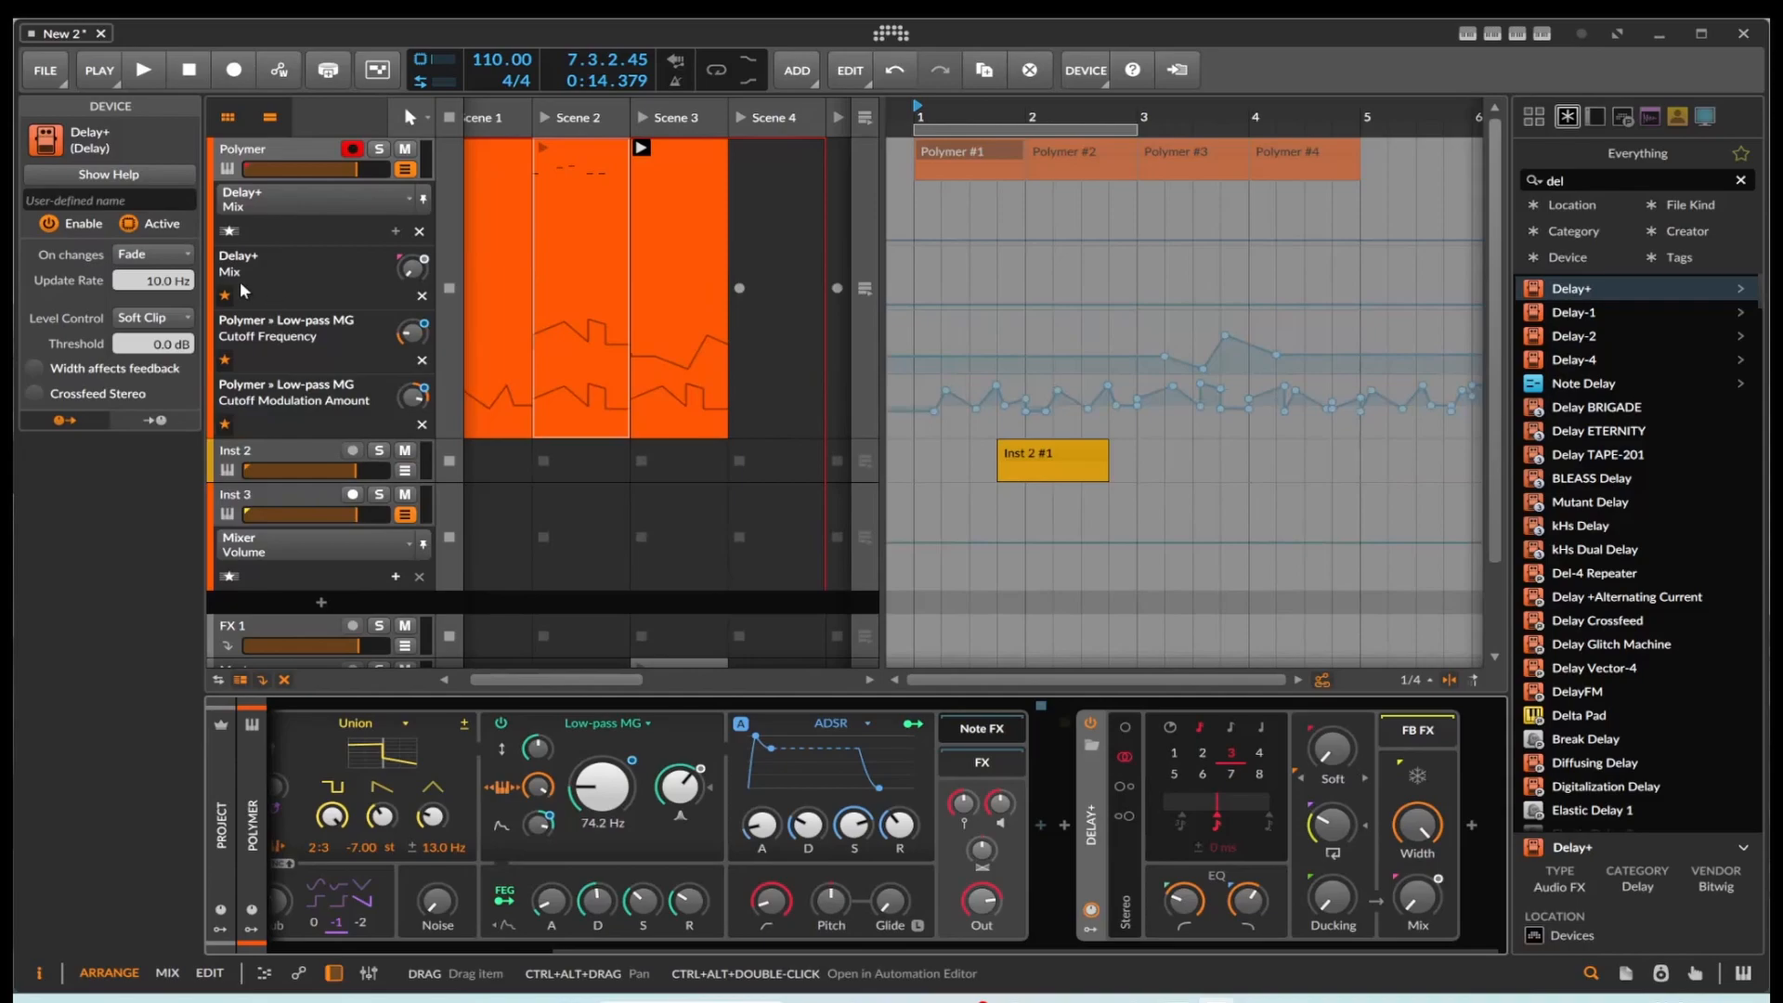
Step: Copy all Cutoff automation points from the Scene 3 clip into the Delay+ Mix automation of the Scene 2 clip at 1.1.1.00
double_click(703, 362)
left_click_drag(616, 887, 1486, 920)
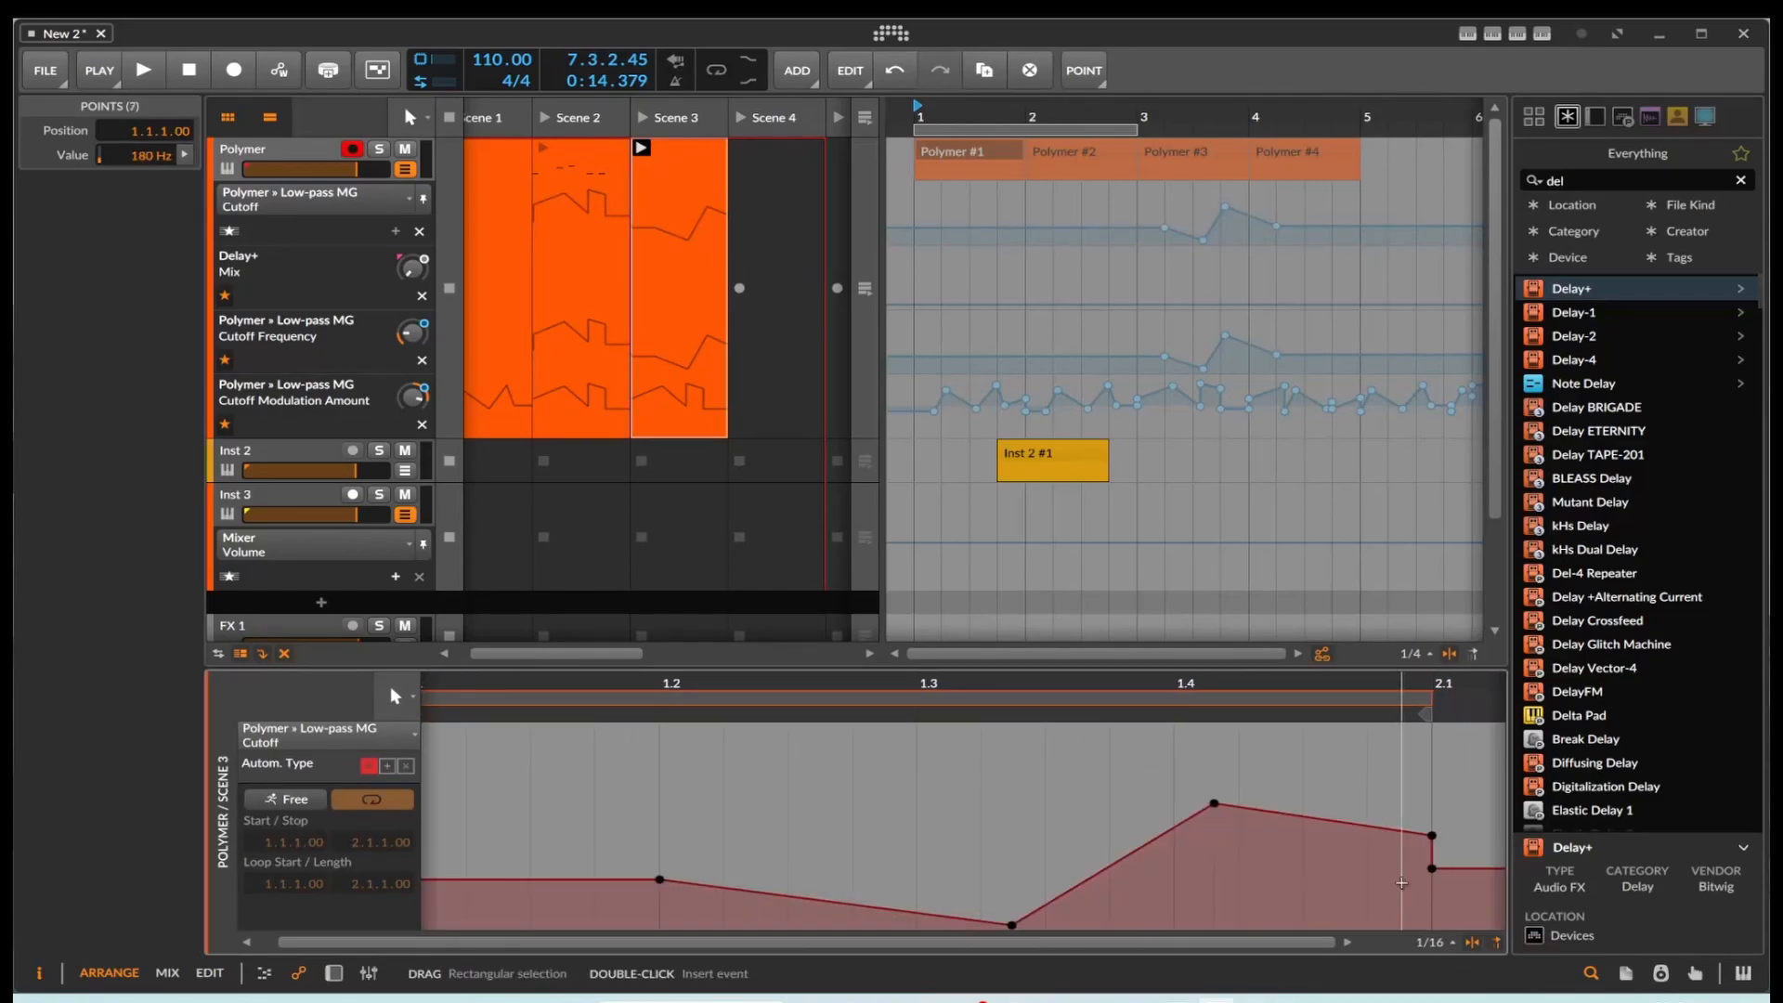
double_click(693, 276)
left_click(548, 290)
left_click(548, 290)
key("Delete")
double_click(550, 291)
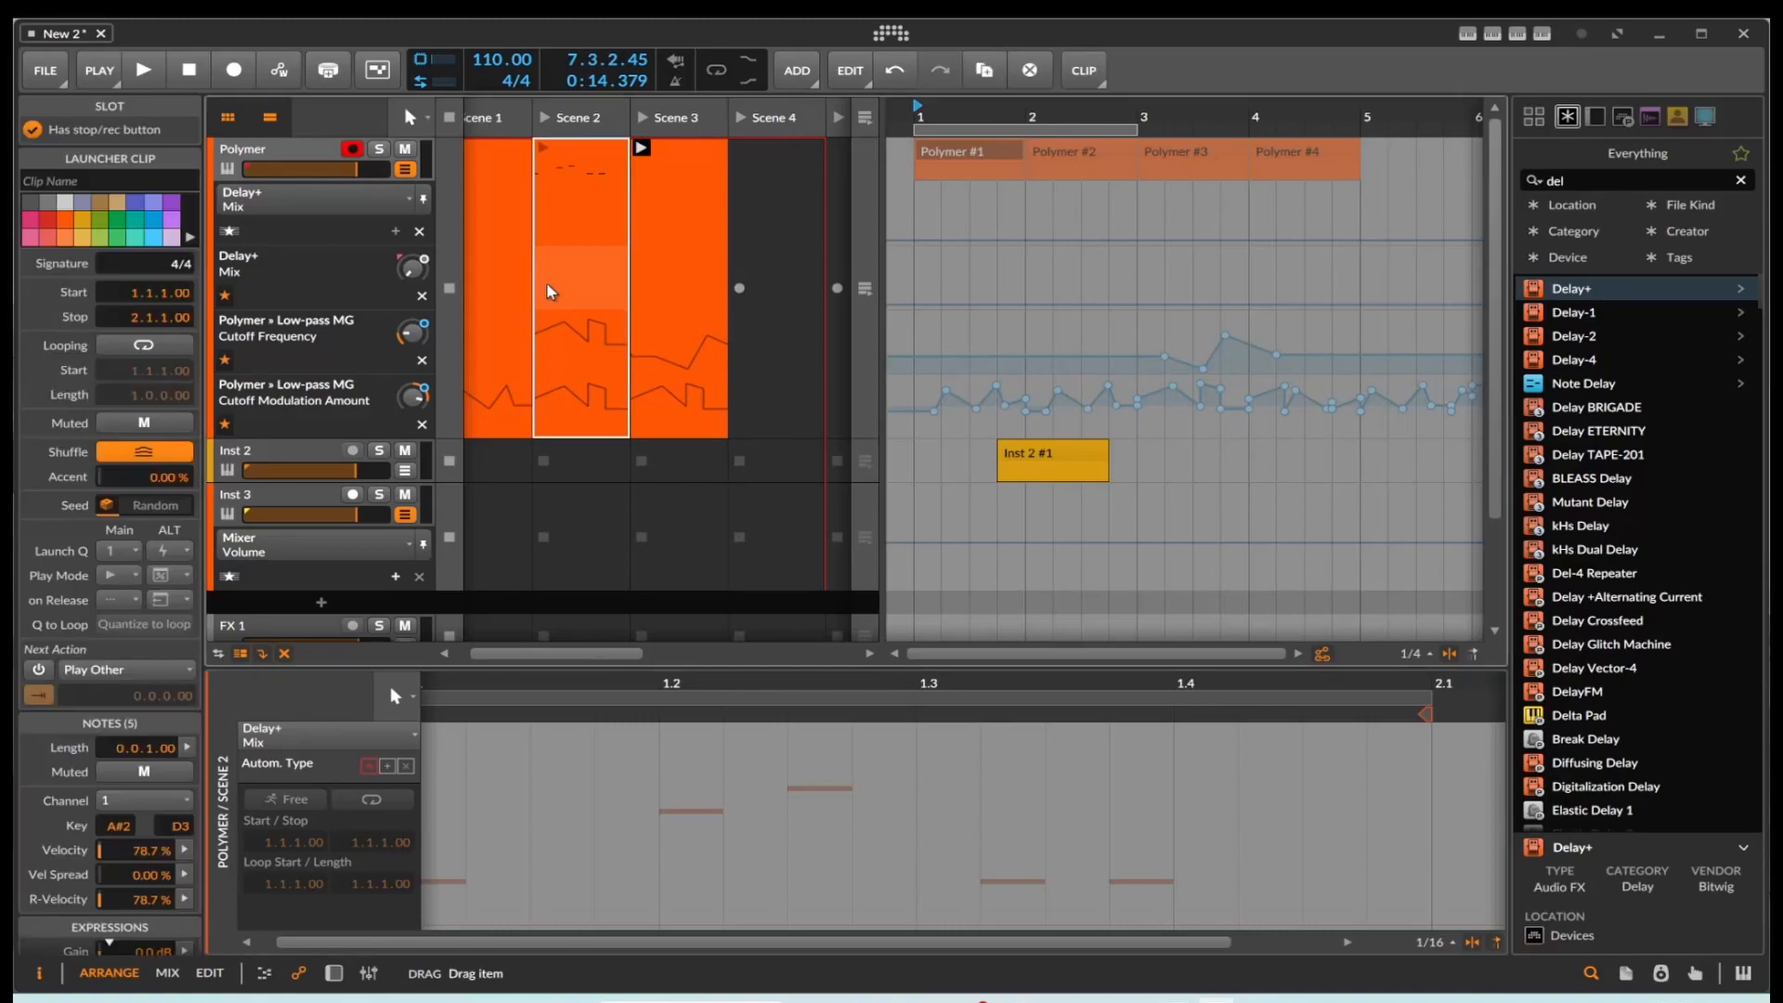
left_click(531, 836)
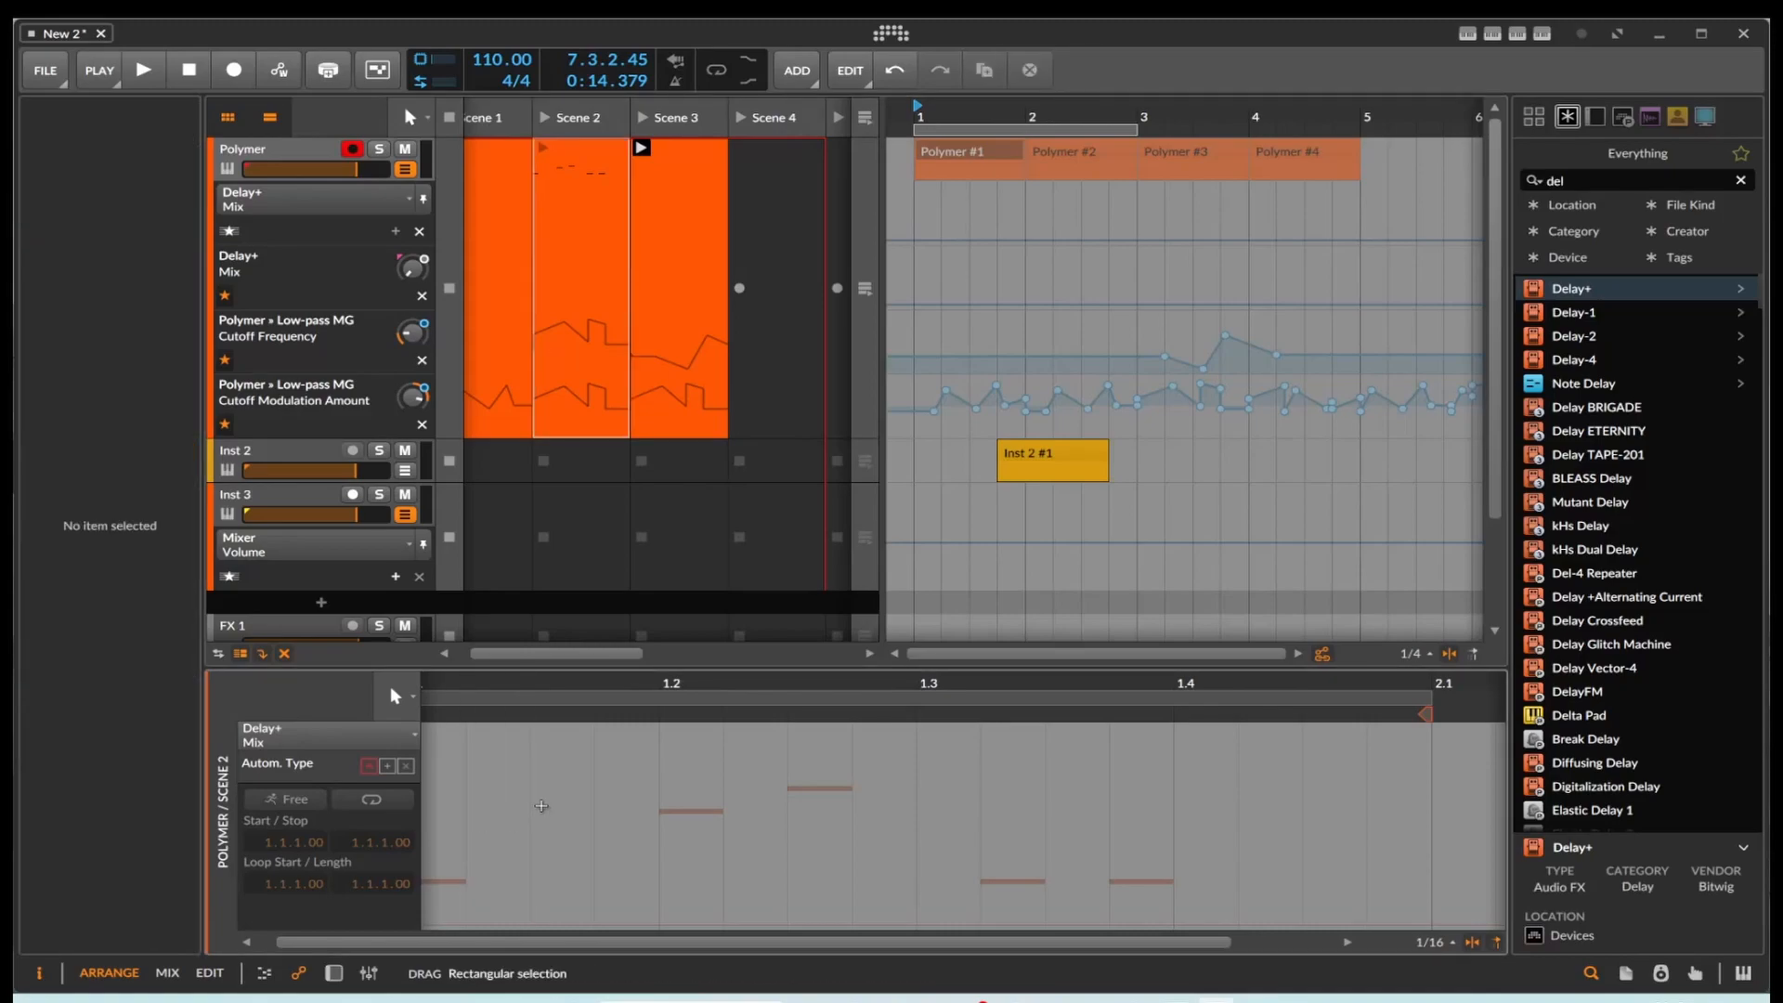
double_click(493, 943)
left_click(446, 872)
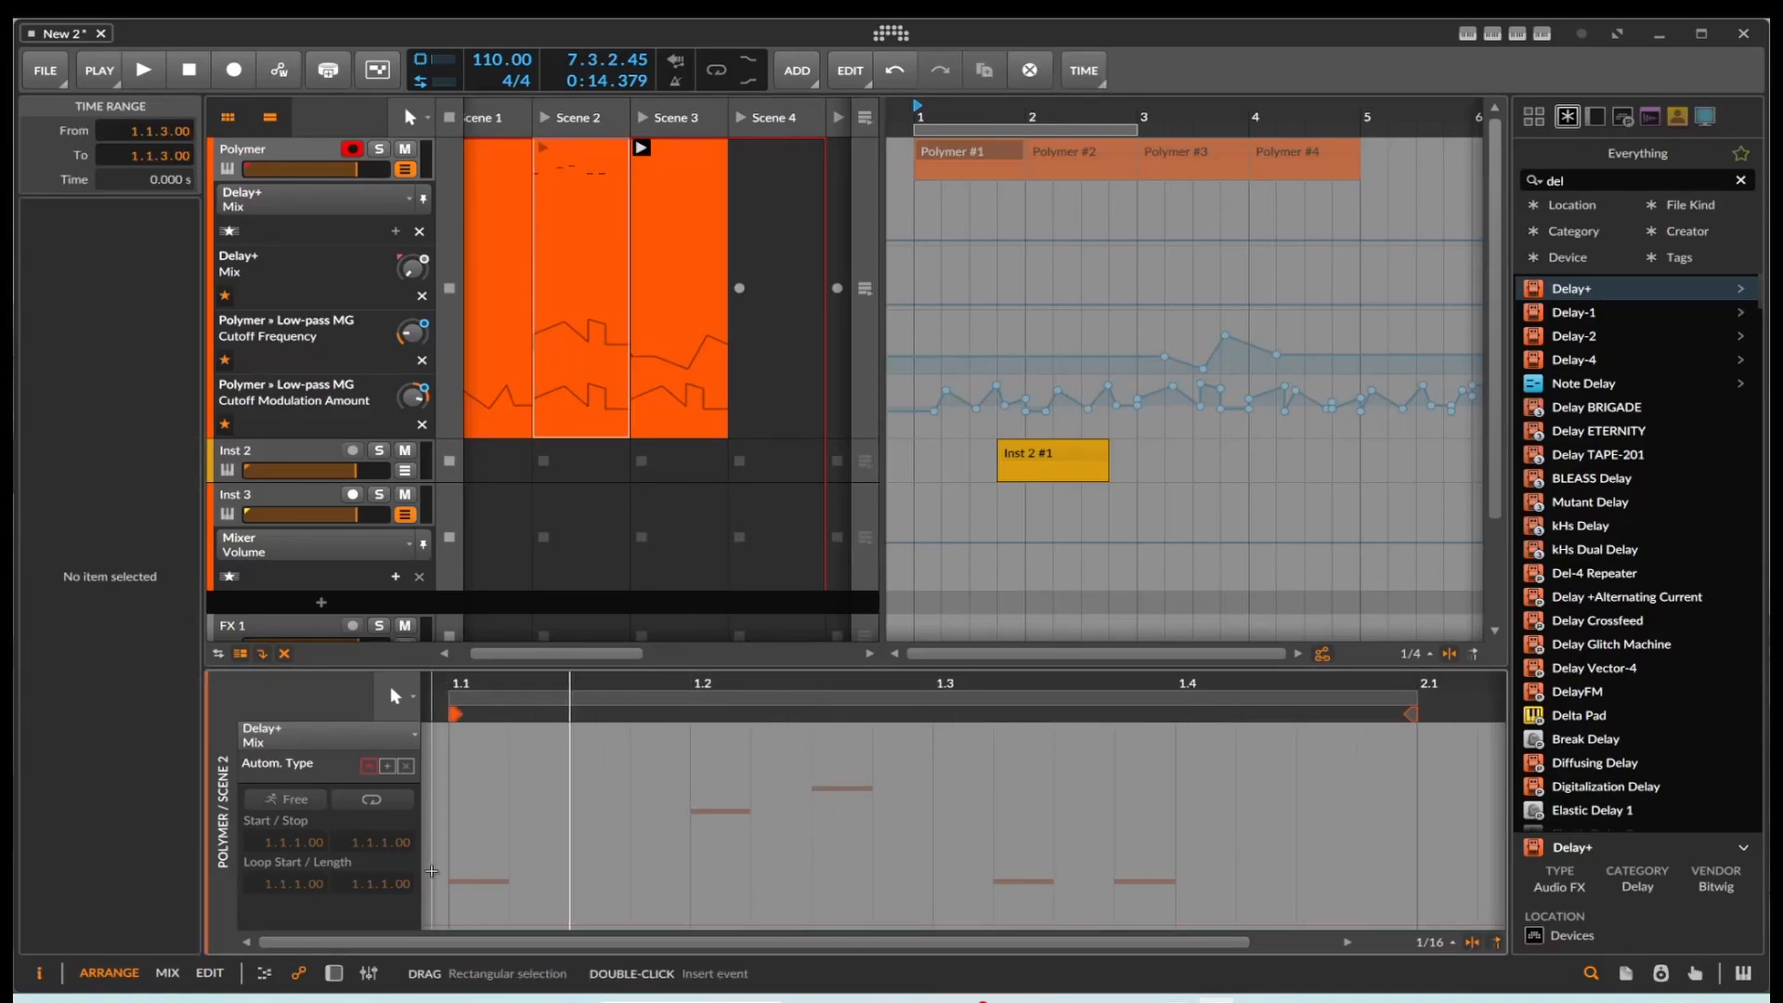
key("ctrl+v")
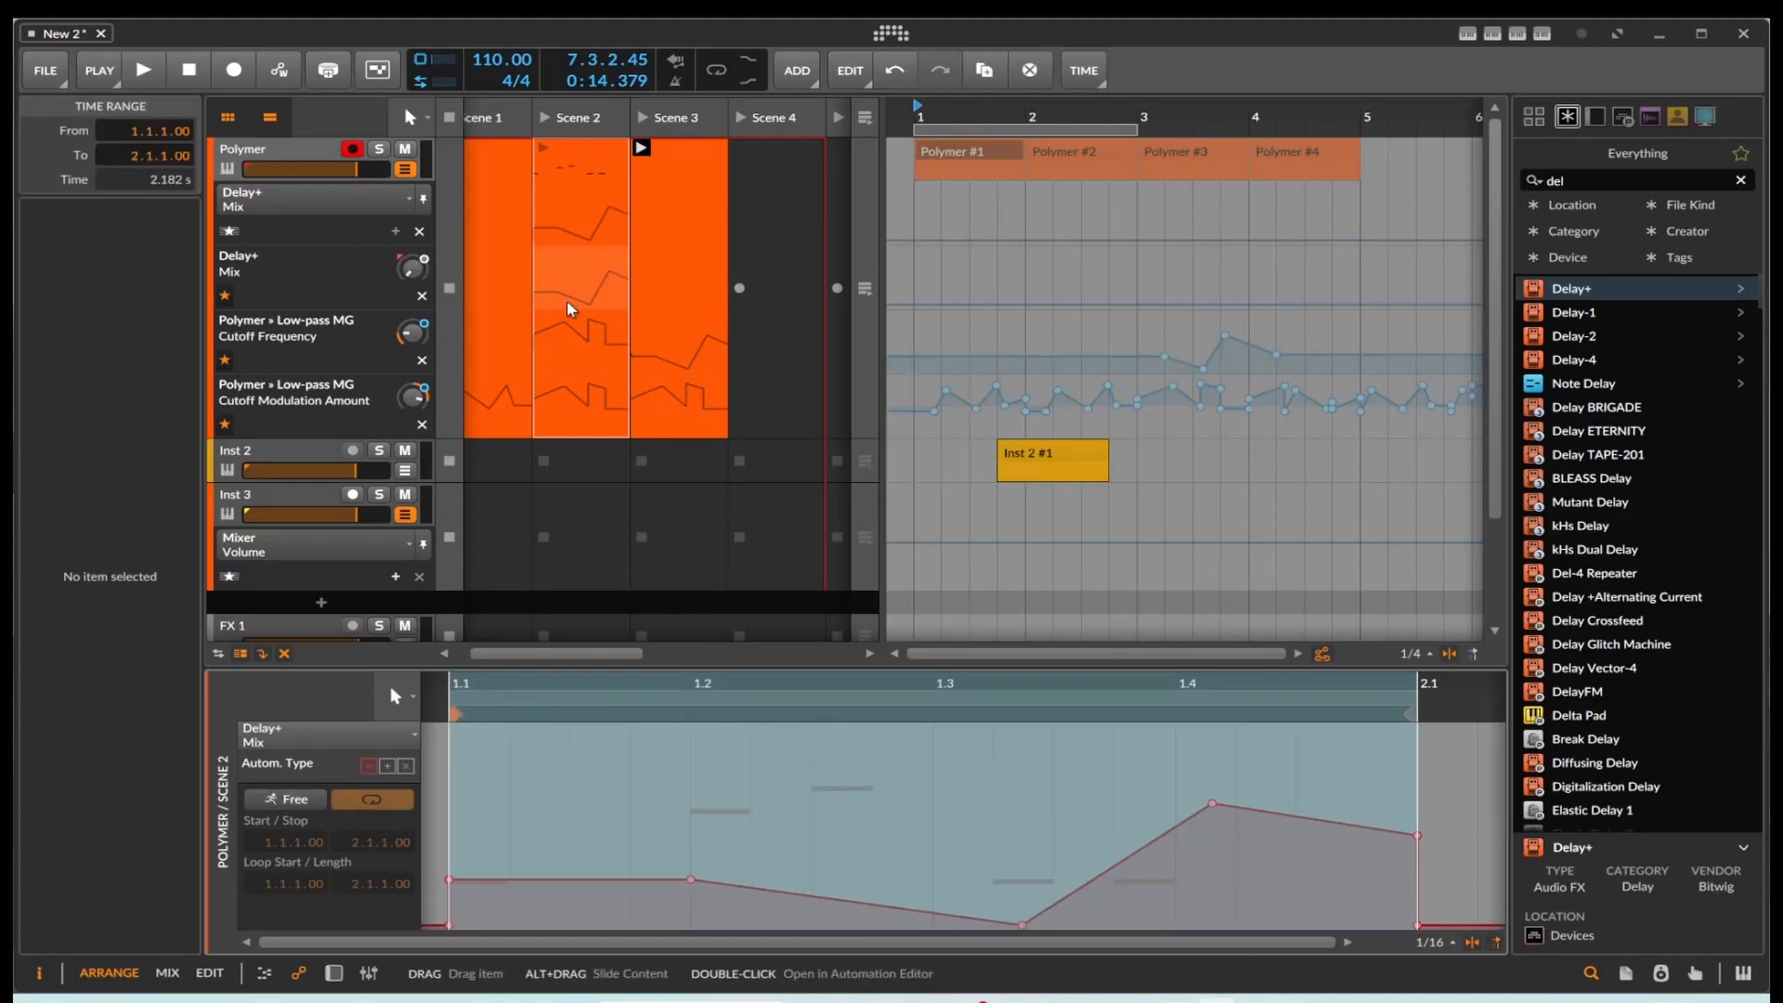
Step: Launch Scene 2, turn off looping for the Scene 3 and Scene 2 Polymer clips, and stop playback
left_click(545, 118)
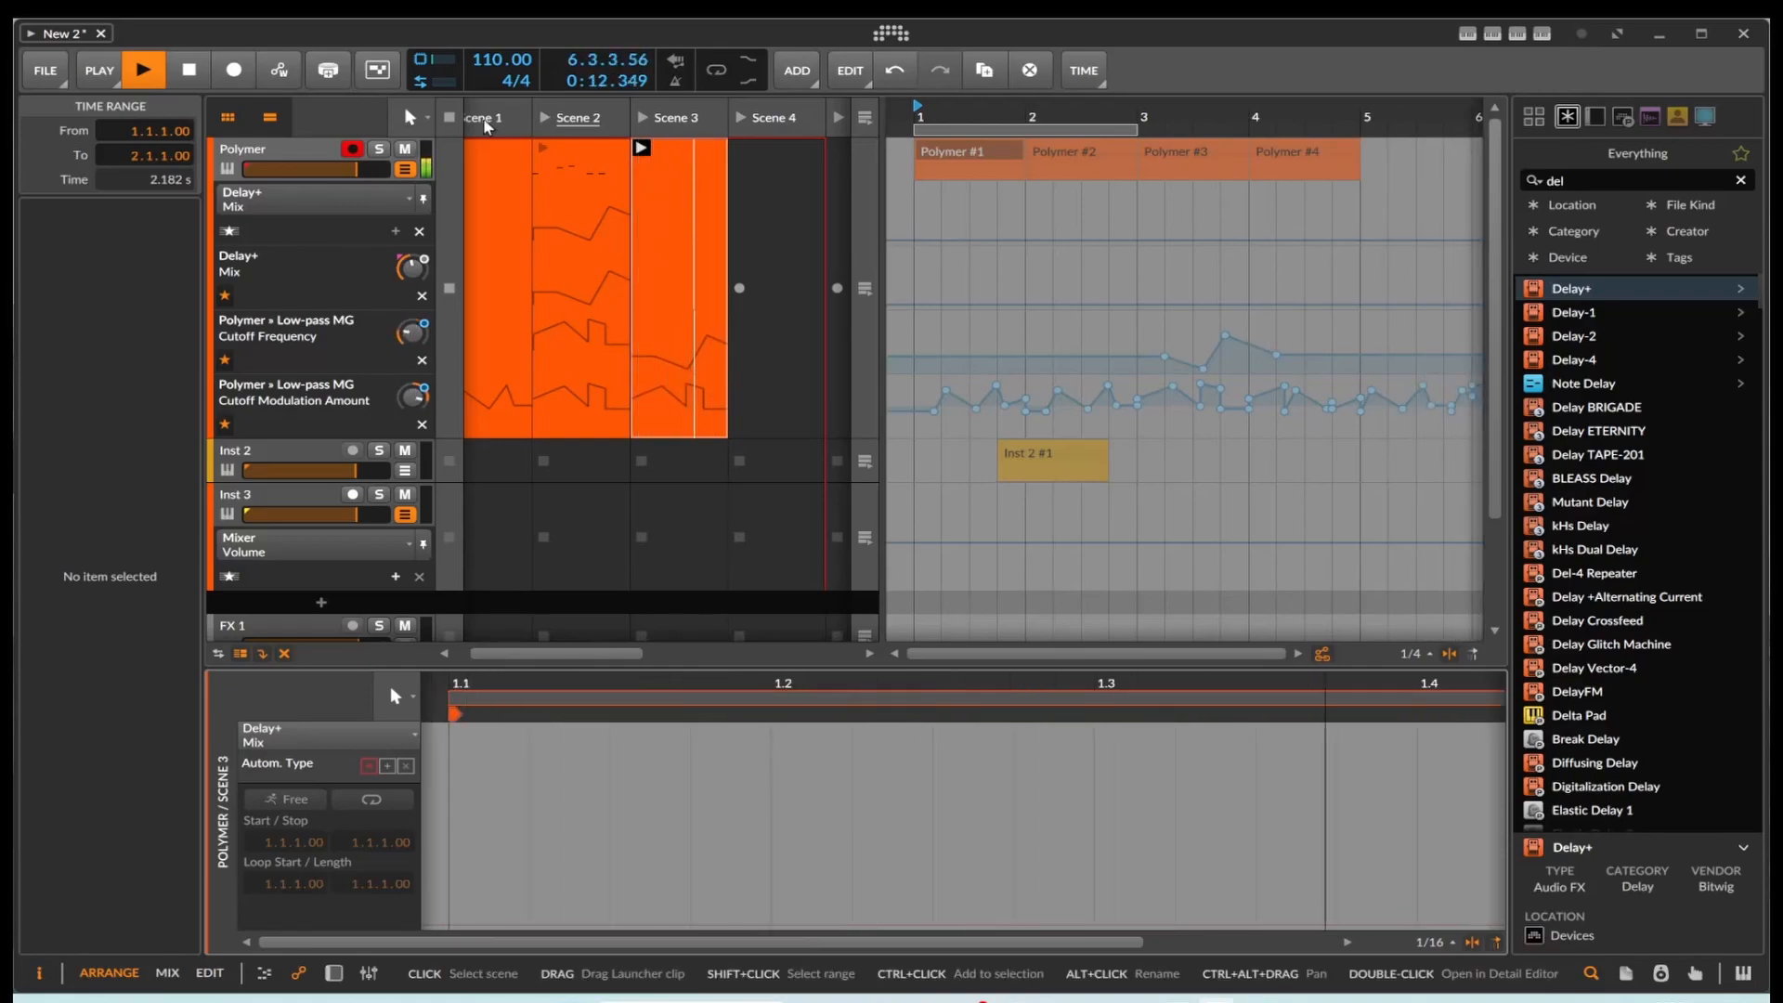
left_click(671, 147)
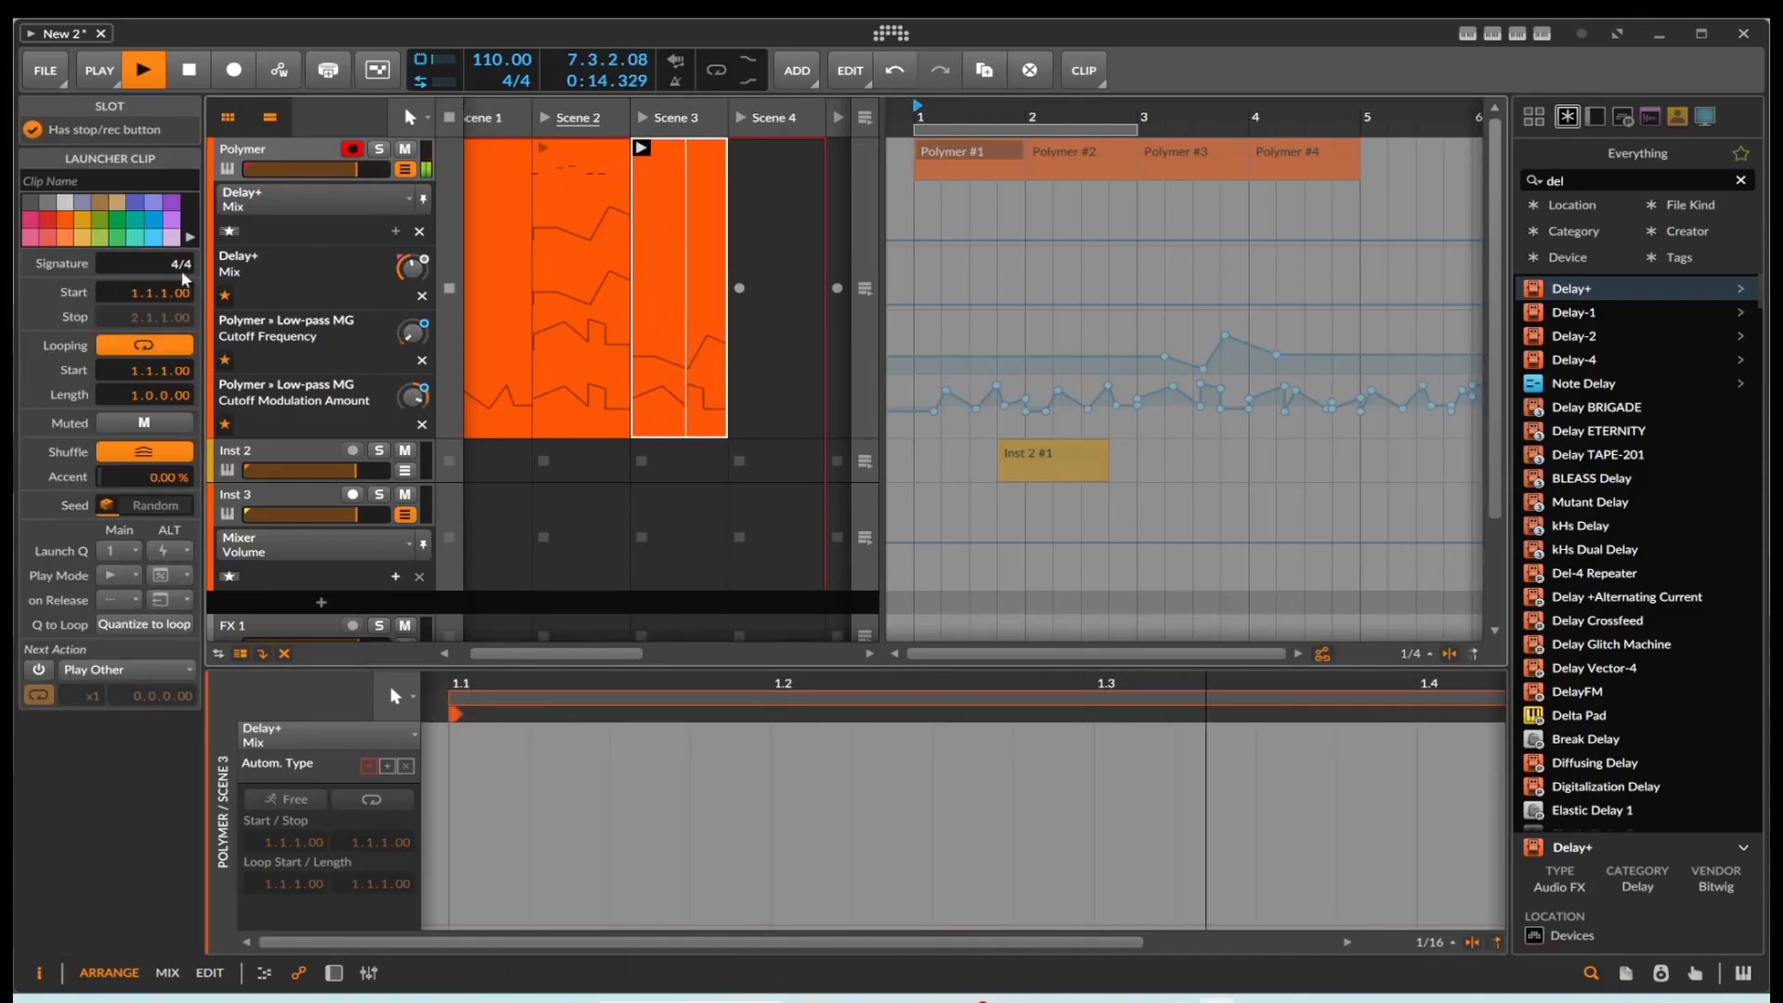
left_click(141, 344)
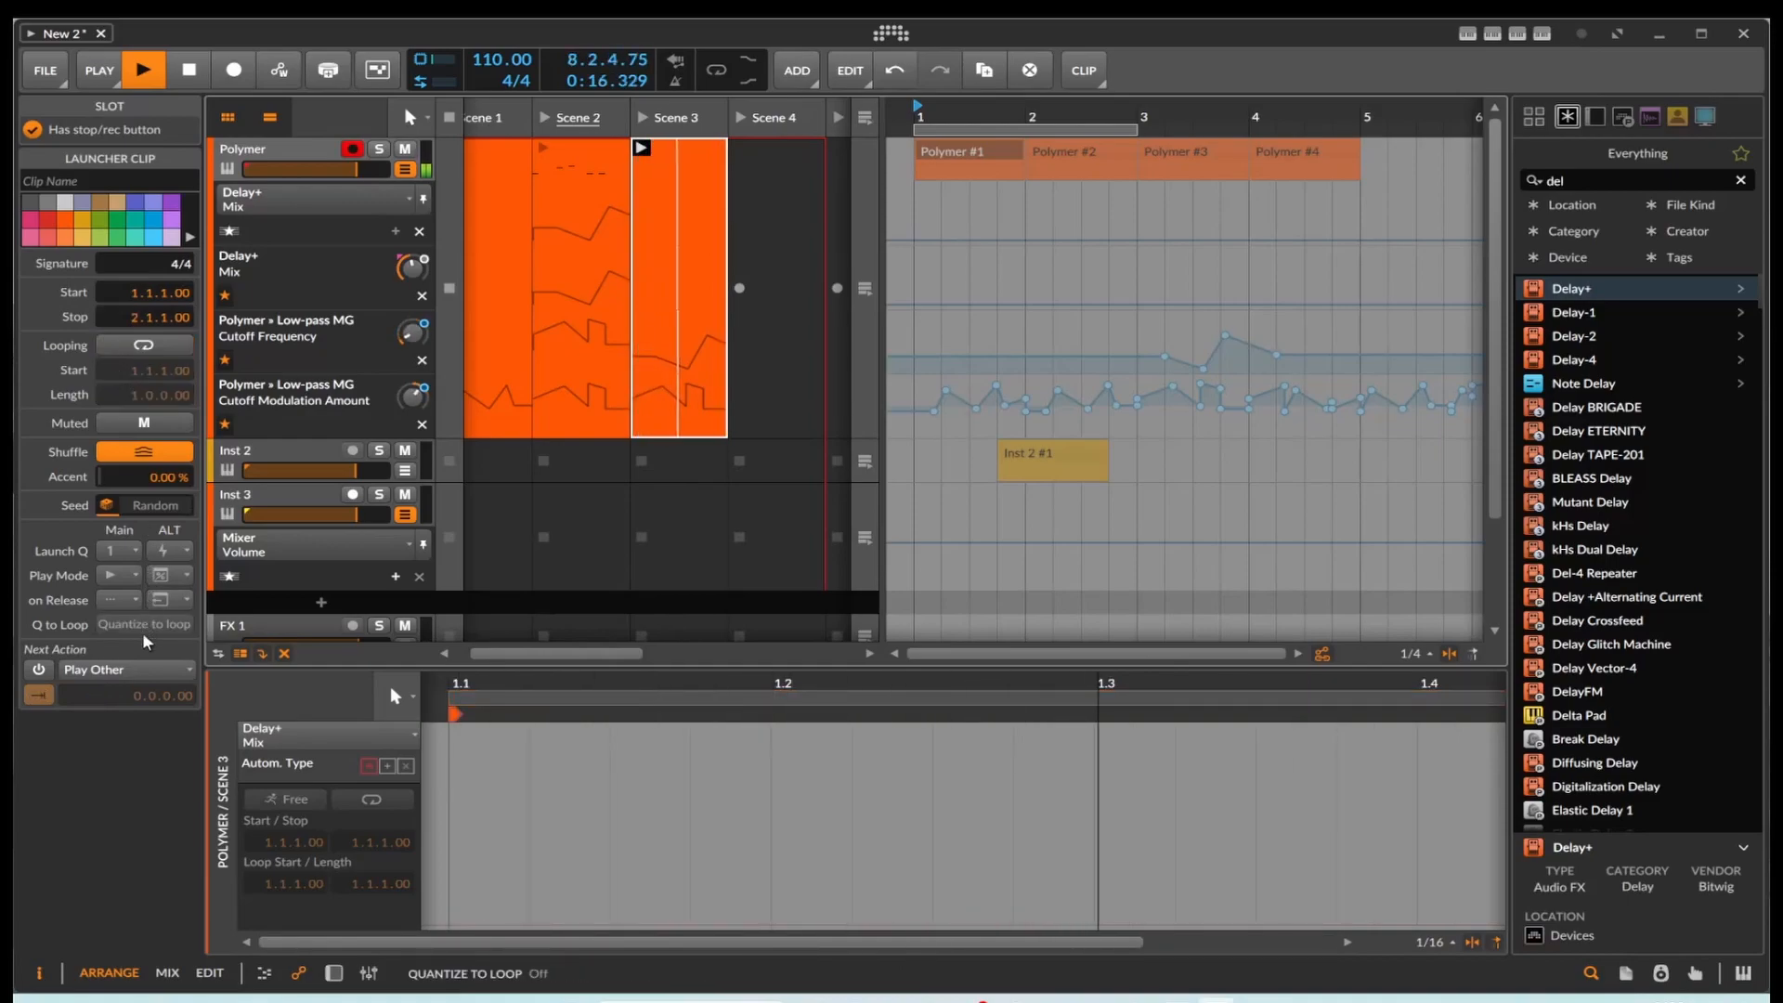
left_click(134, 669)
left_click(176, 345)
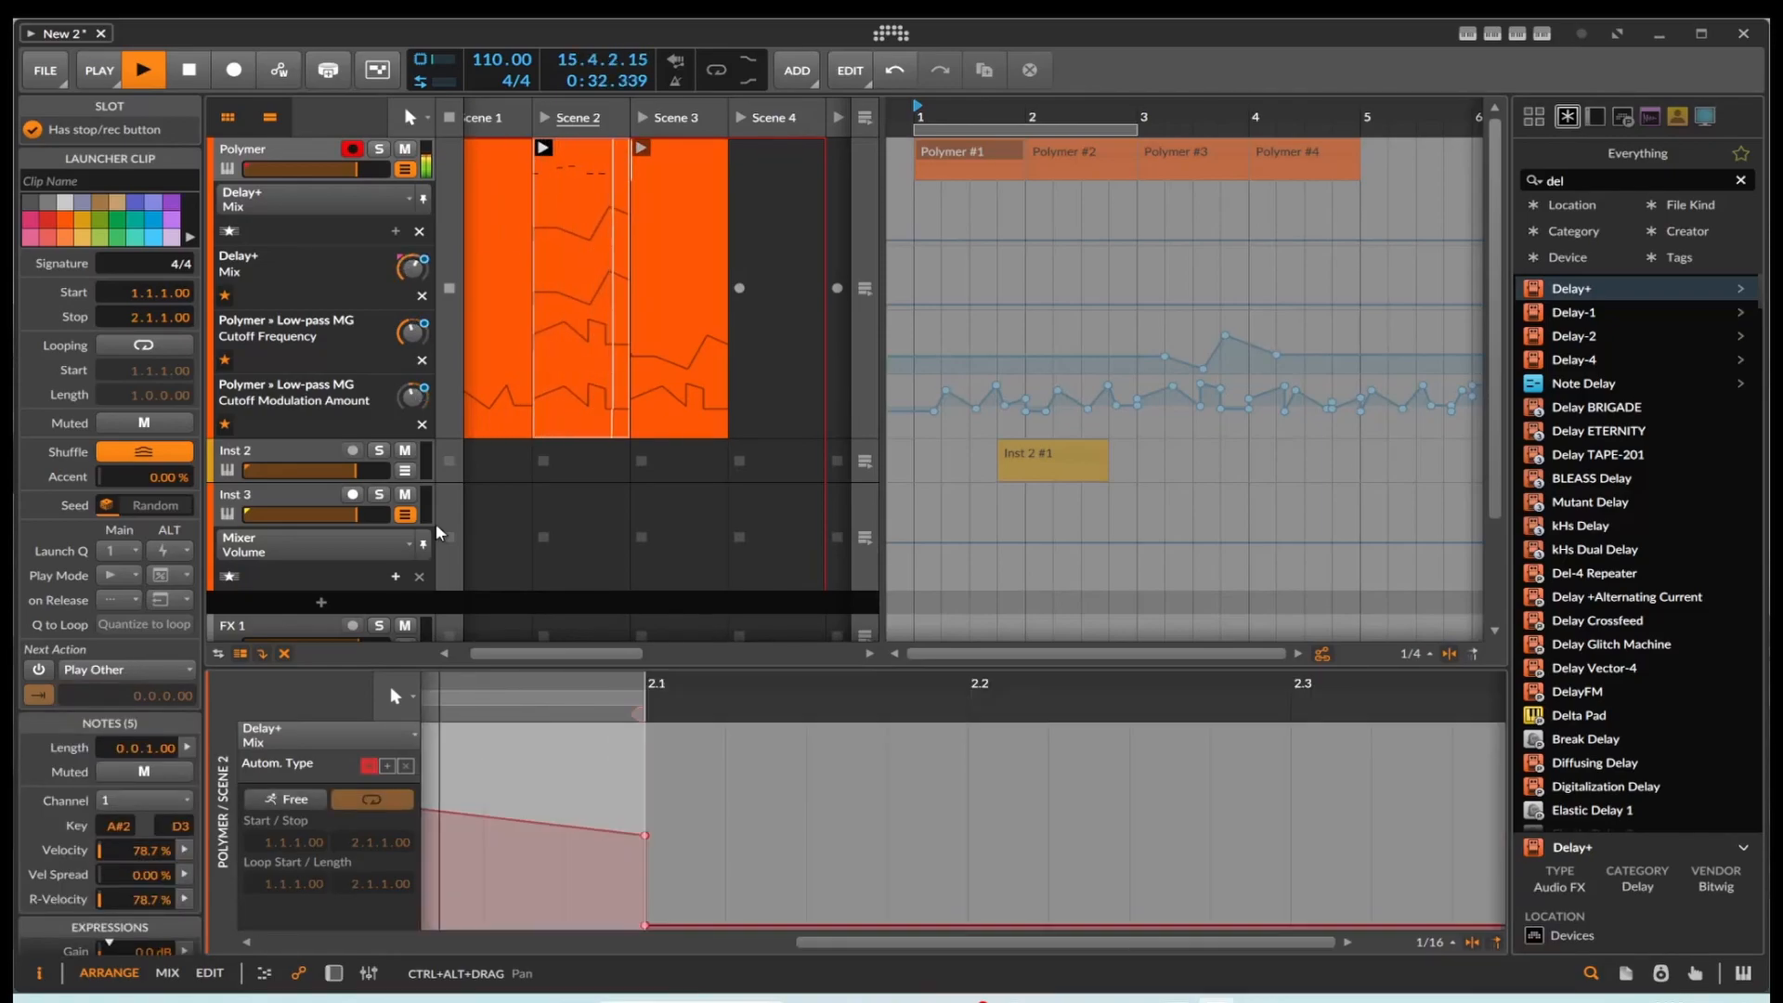
key("space")
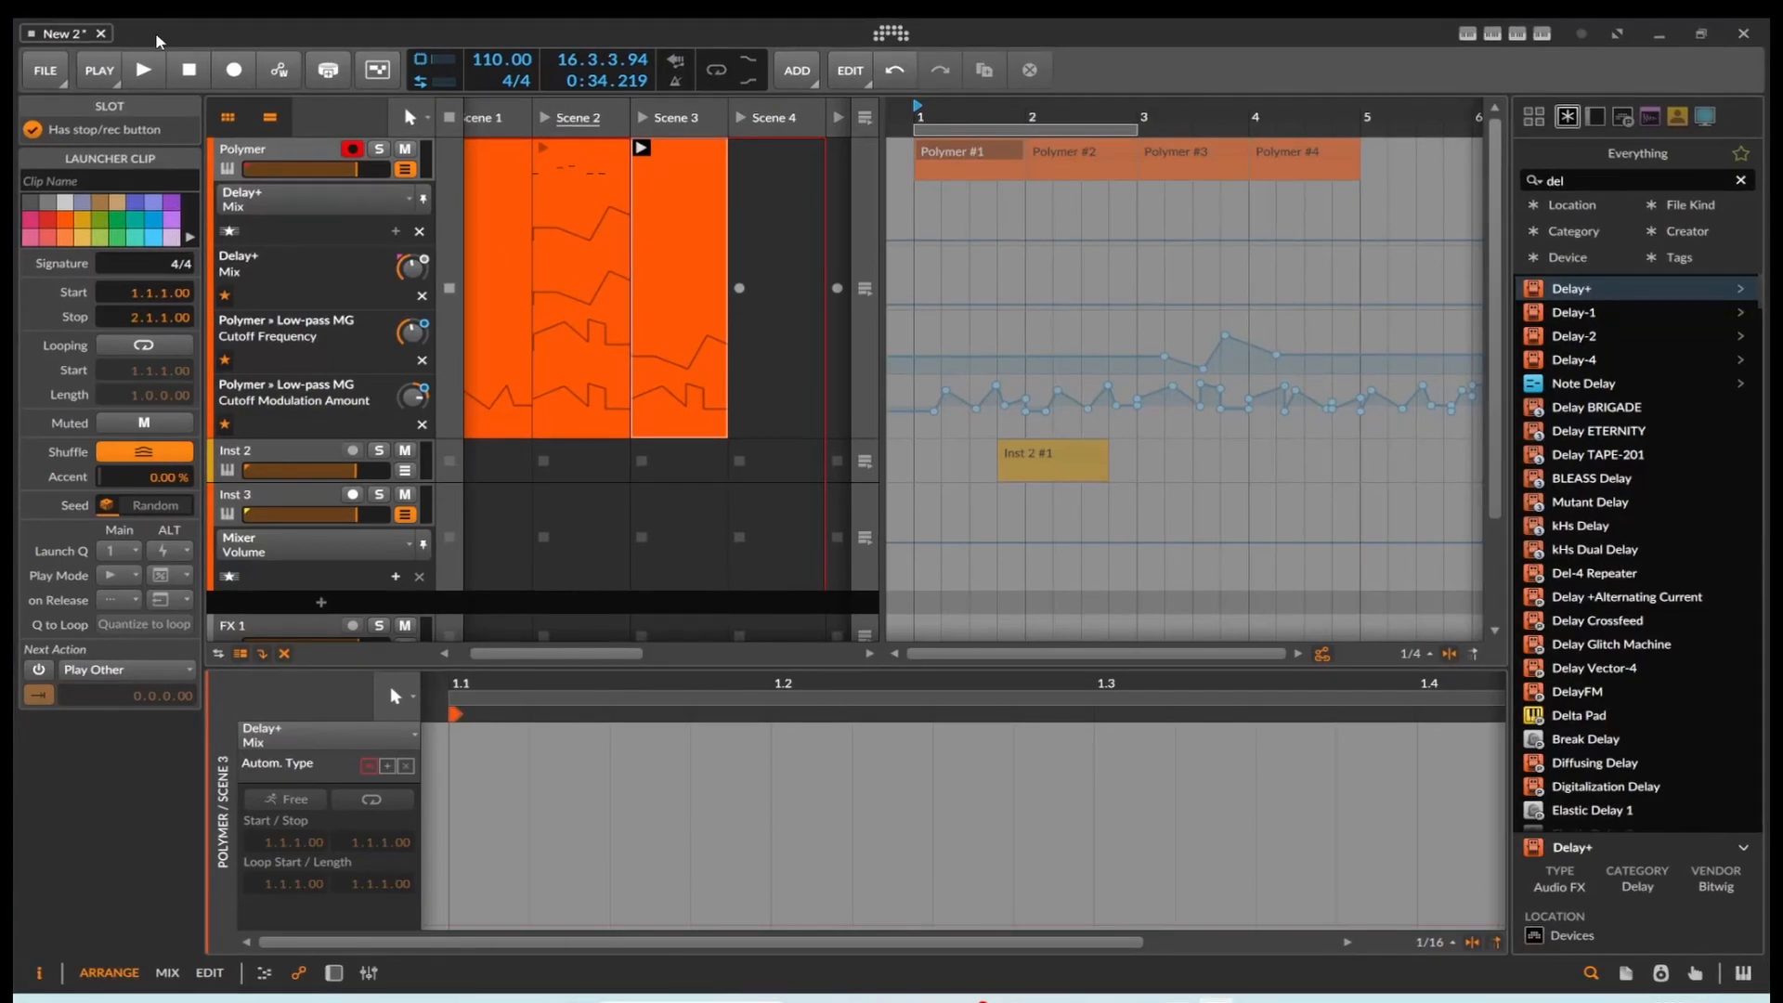
Step: Create a new empty project from the dashboard and activate its audio engine
right_click(154, 31)
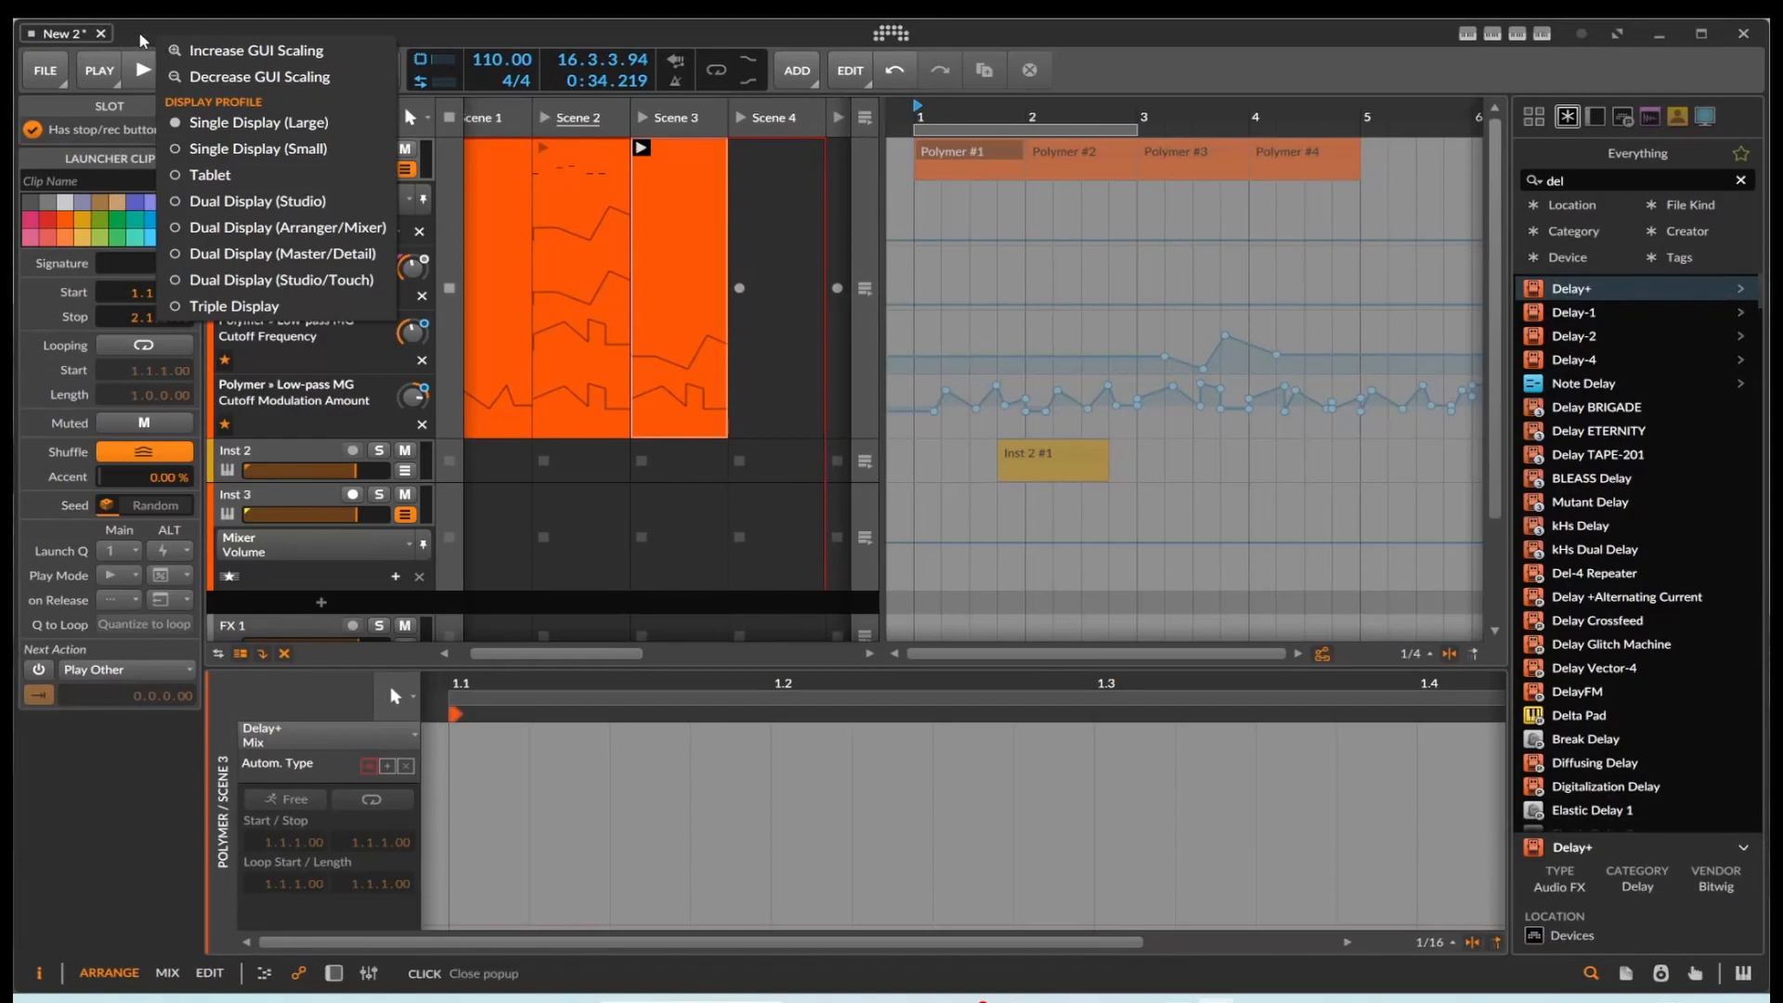
left_click(882, 36)
left_click(888, 38)
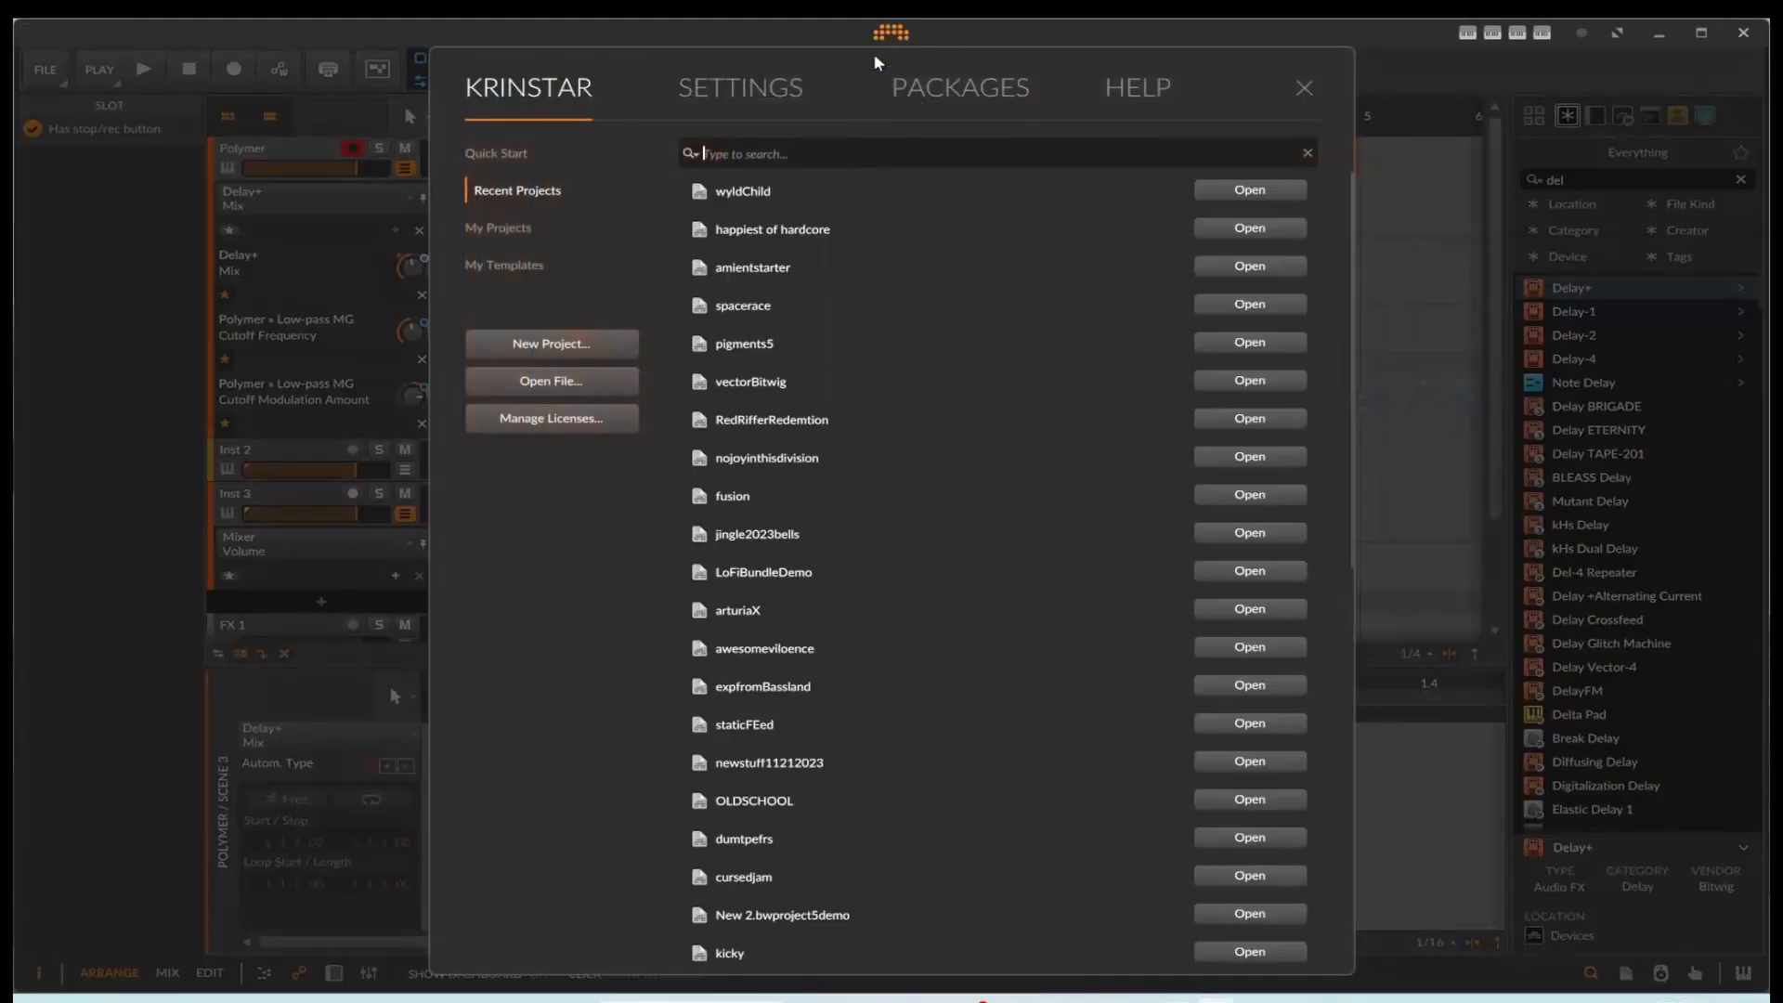
left_click(544, 357)
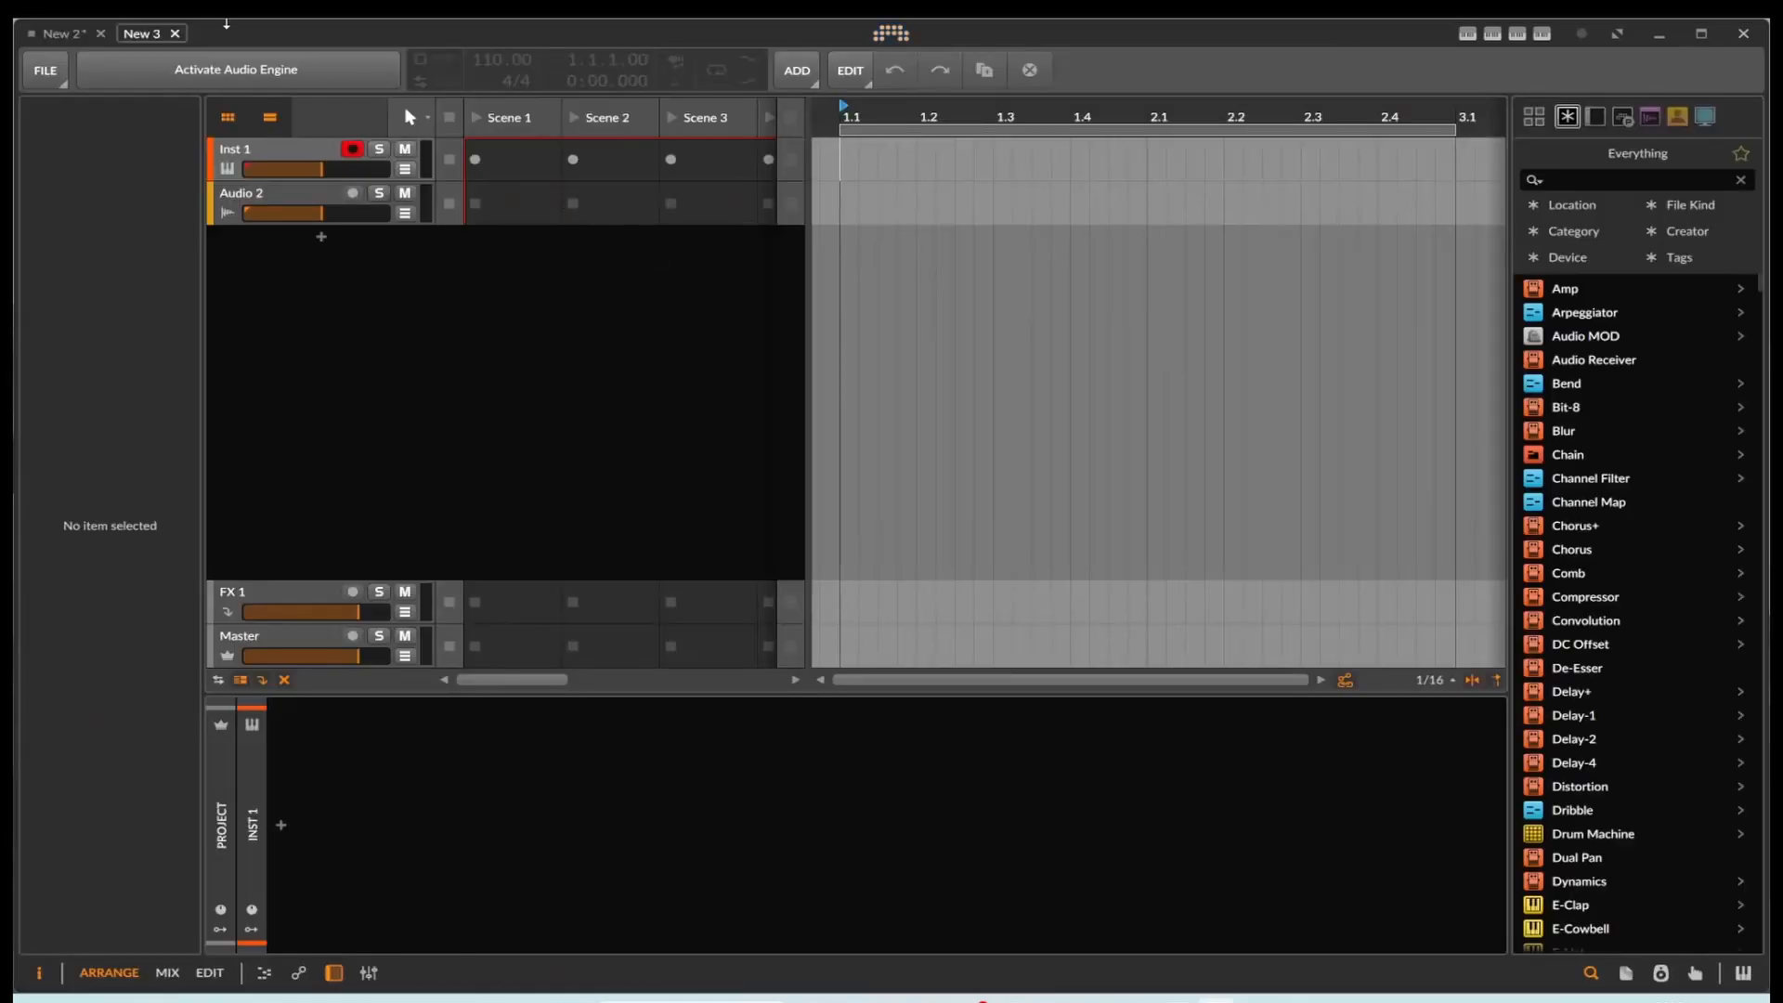
left_click(209, 74)
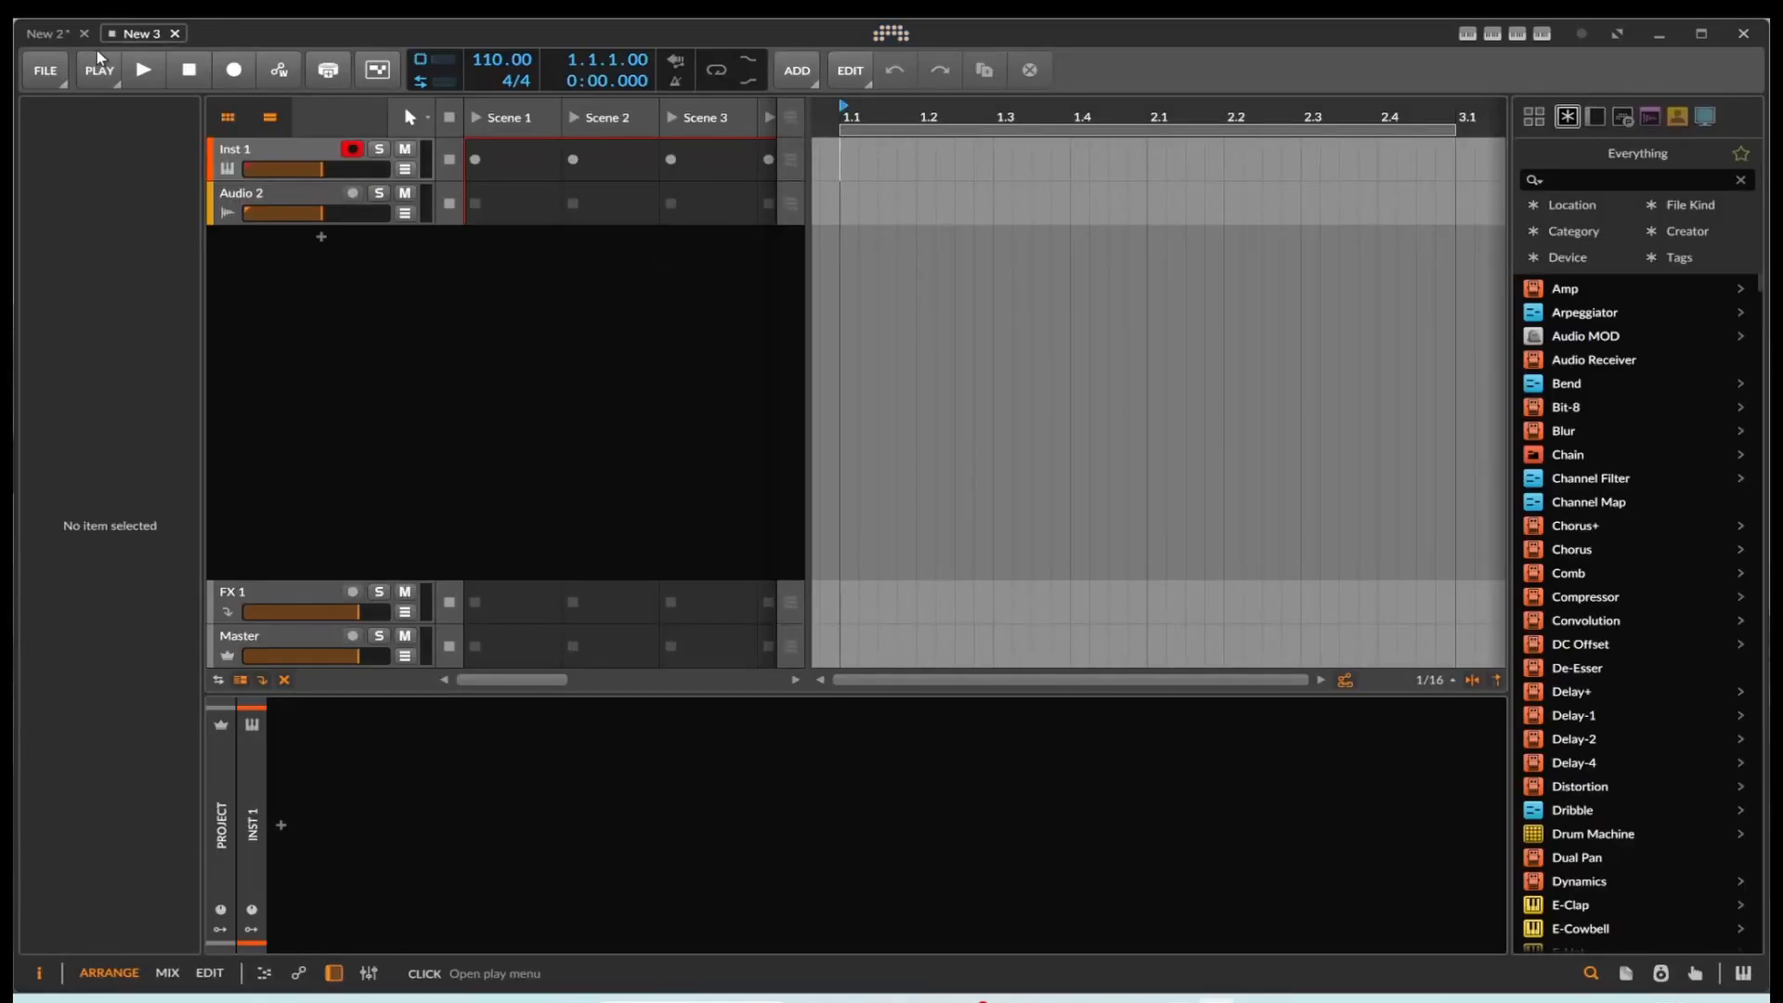
Step: Copy the Polymer track's Scene 2 clip from the New 2 project into the Inst 1 track's Scene 1 slot in New 3
left_click(41, 33)
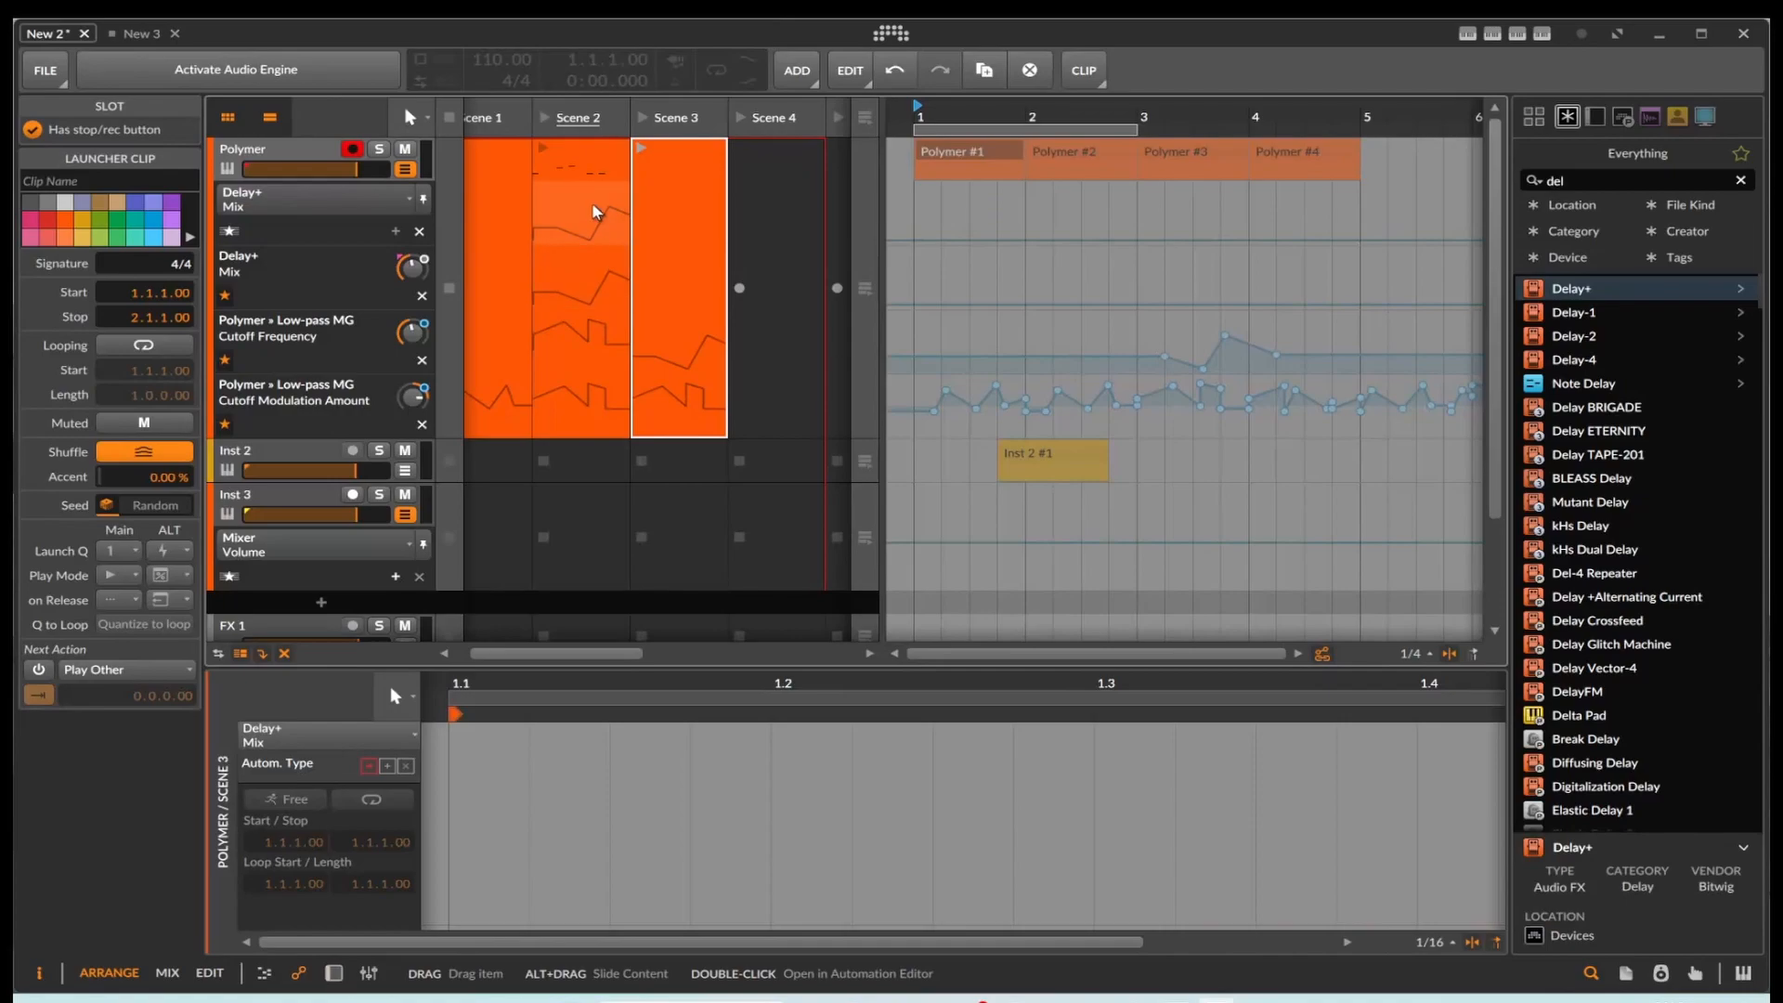
left_click(593, 169)
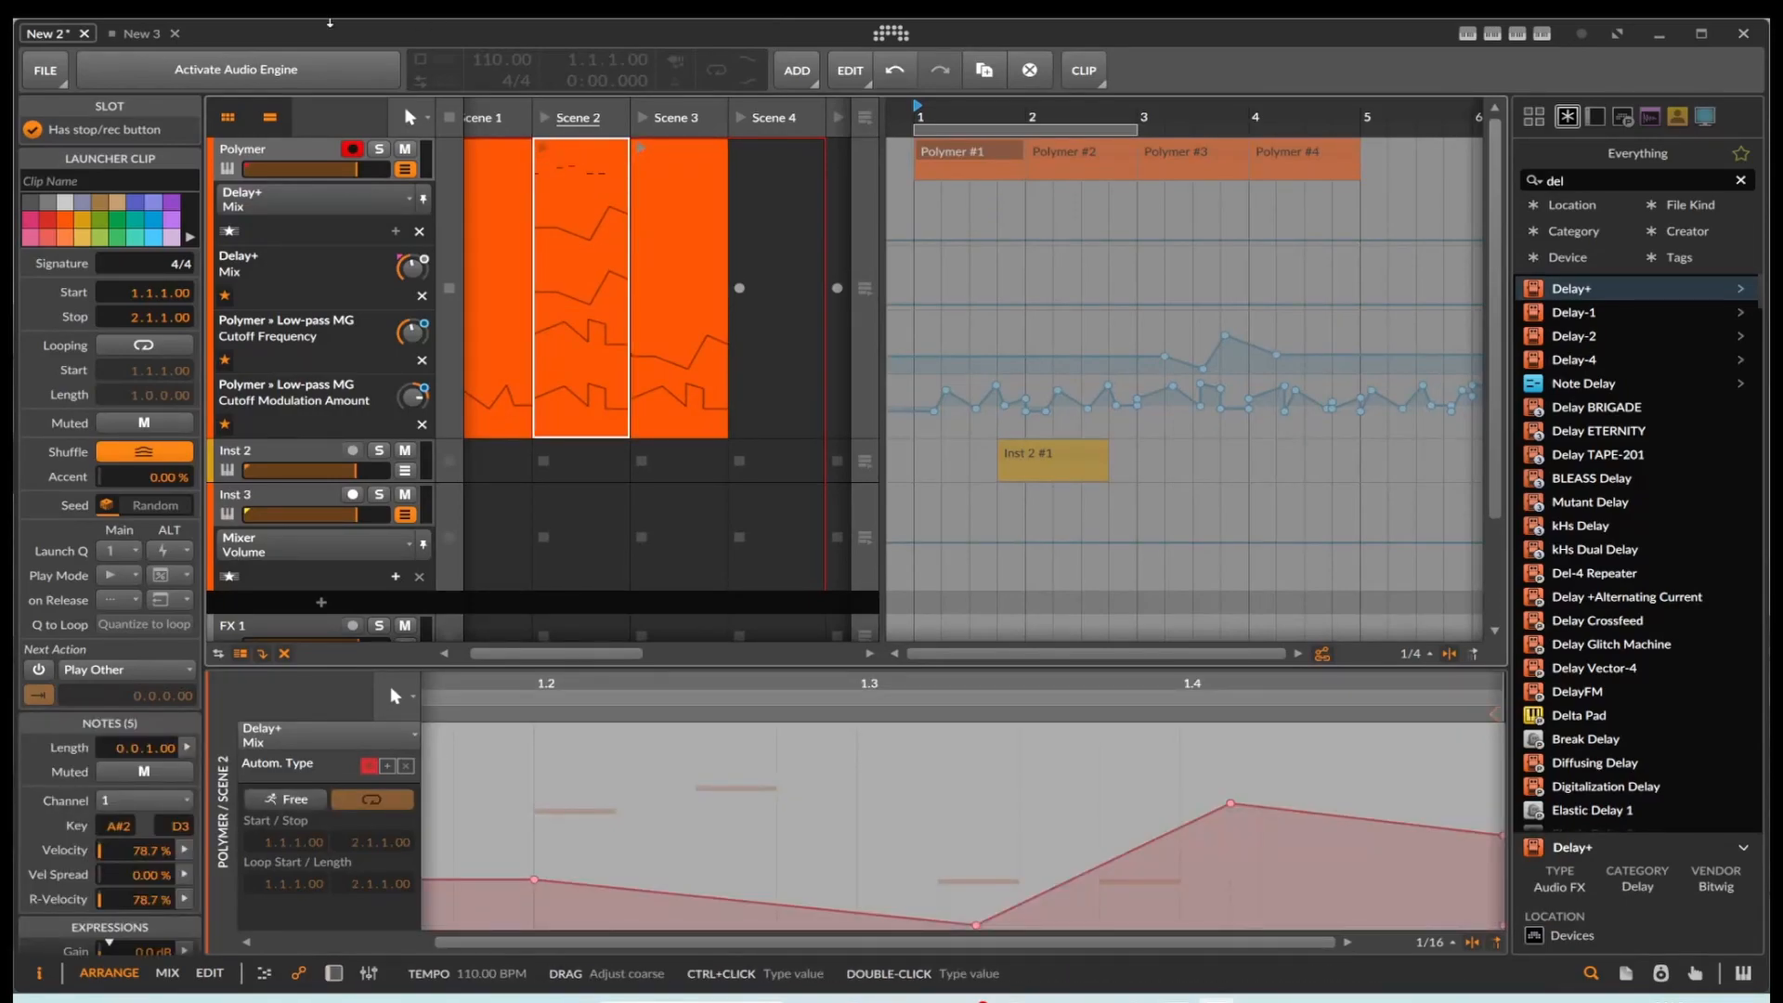
left_click(181, 31)
left_click(533, 173)
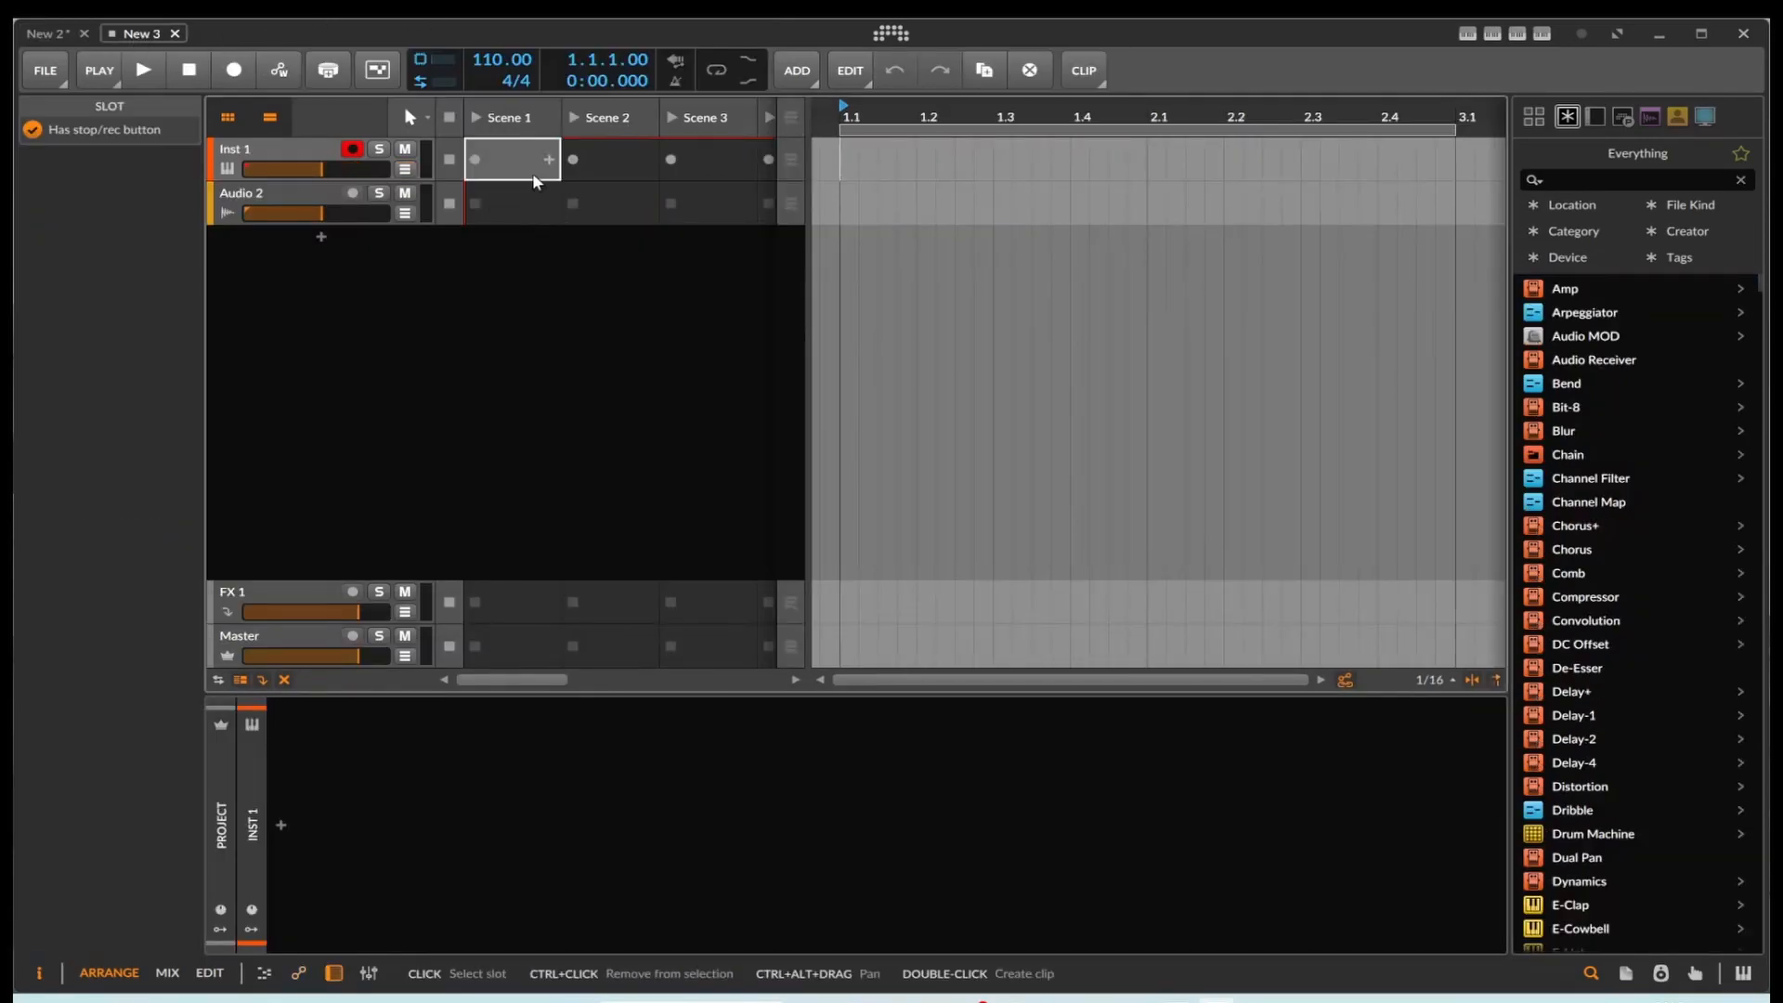
key("ctrl+v")
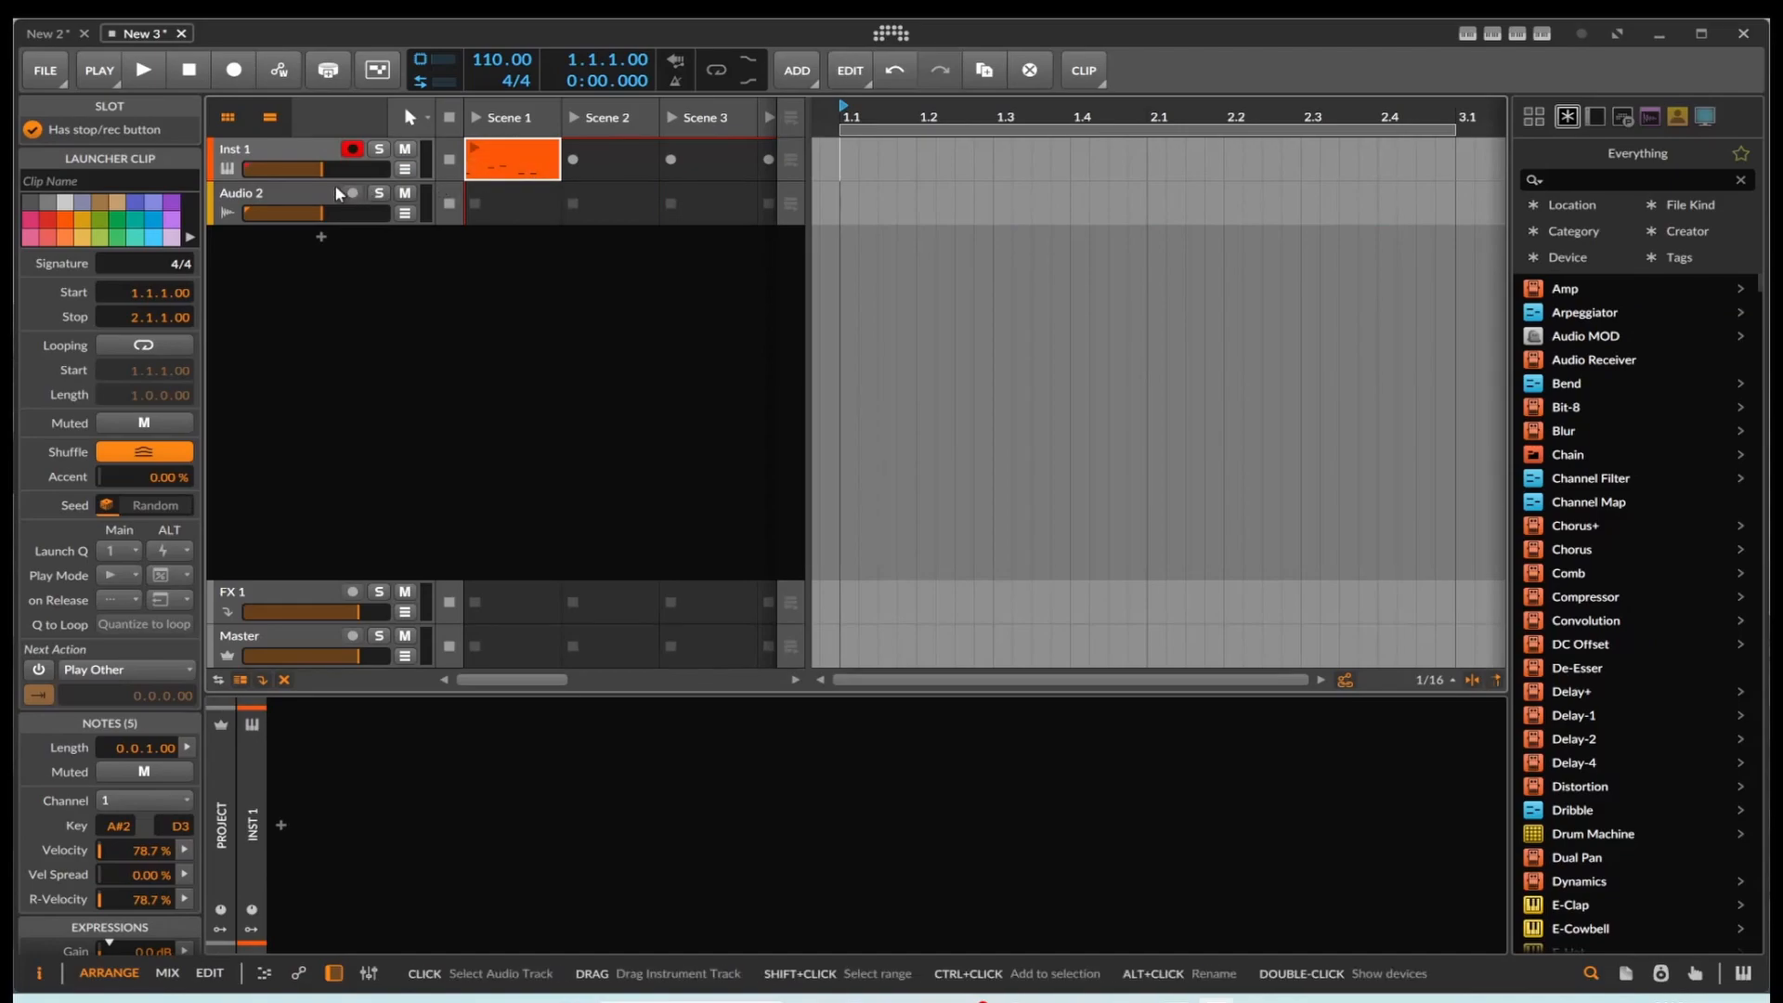
Step: Show the Inst 1 track's automation lane and check which parameters it offers for automation
left_click(406, 170)
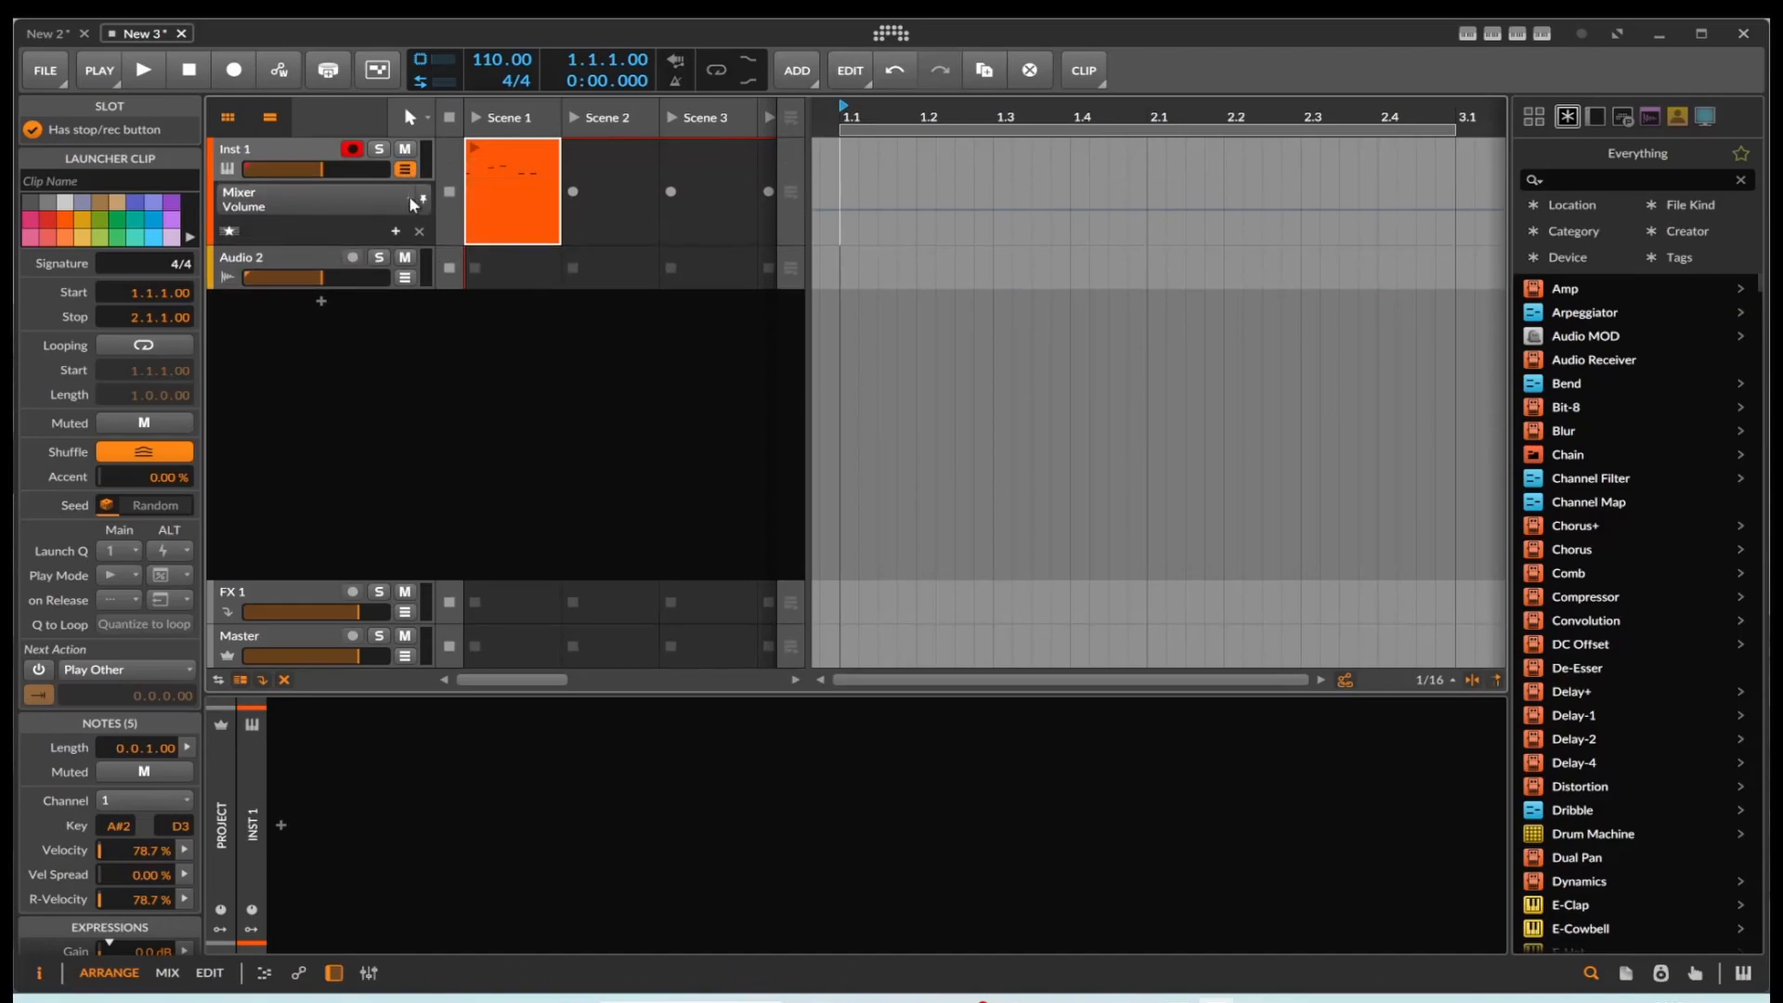
left_click(381, 204)
left_click(555, 375)
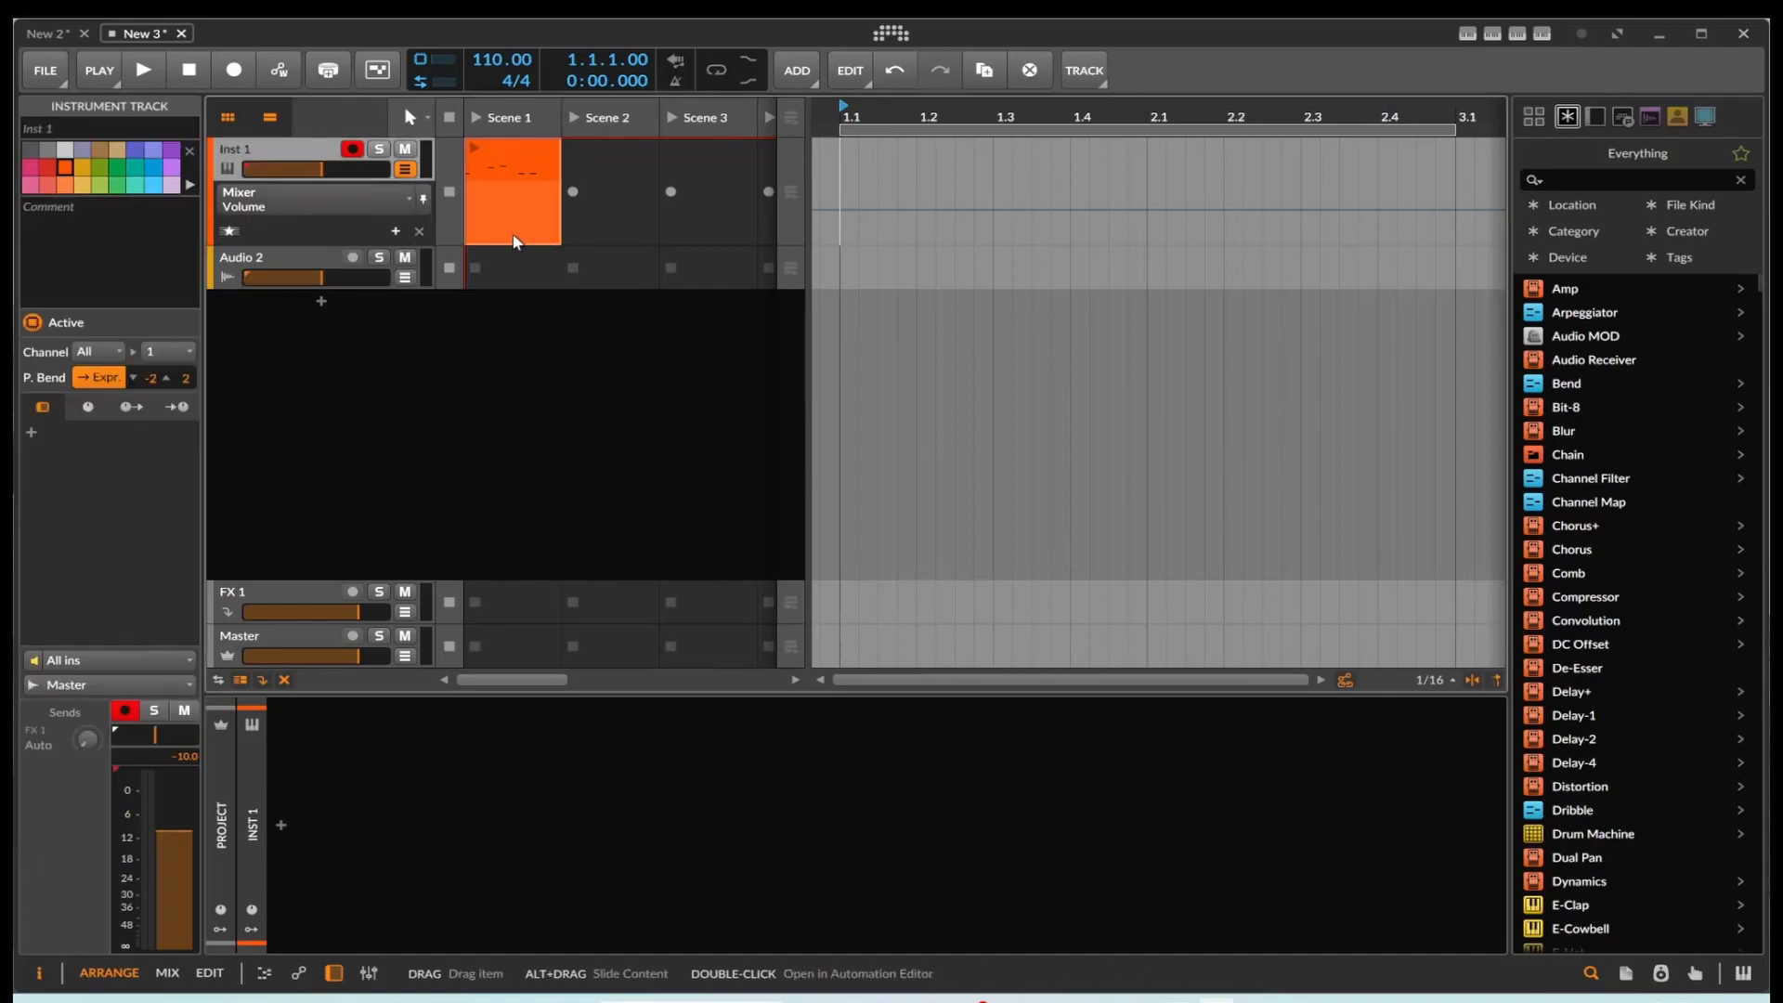
Step: In the New 2 project, try editing and deleting the Scene 2 clip's Delay+ Mix automation points, and undo the changes
left_click(50, 37)
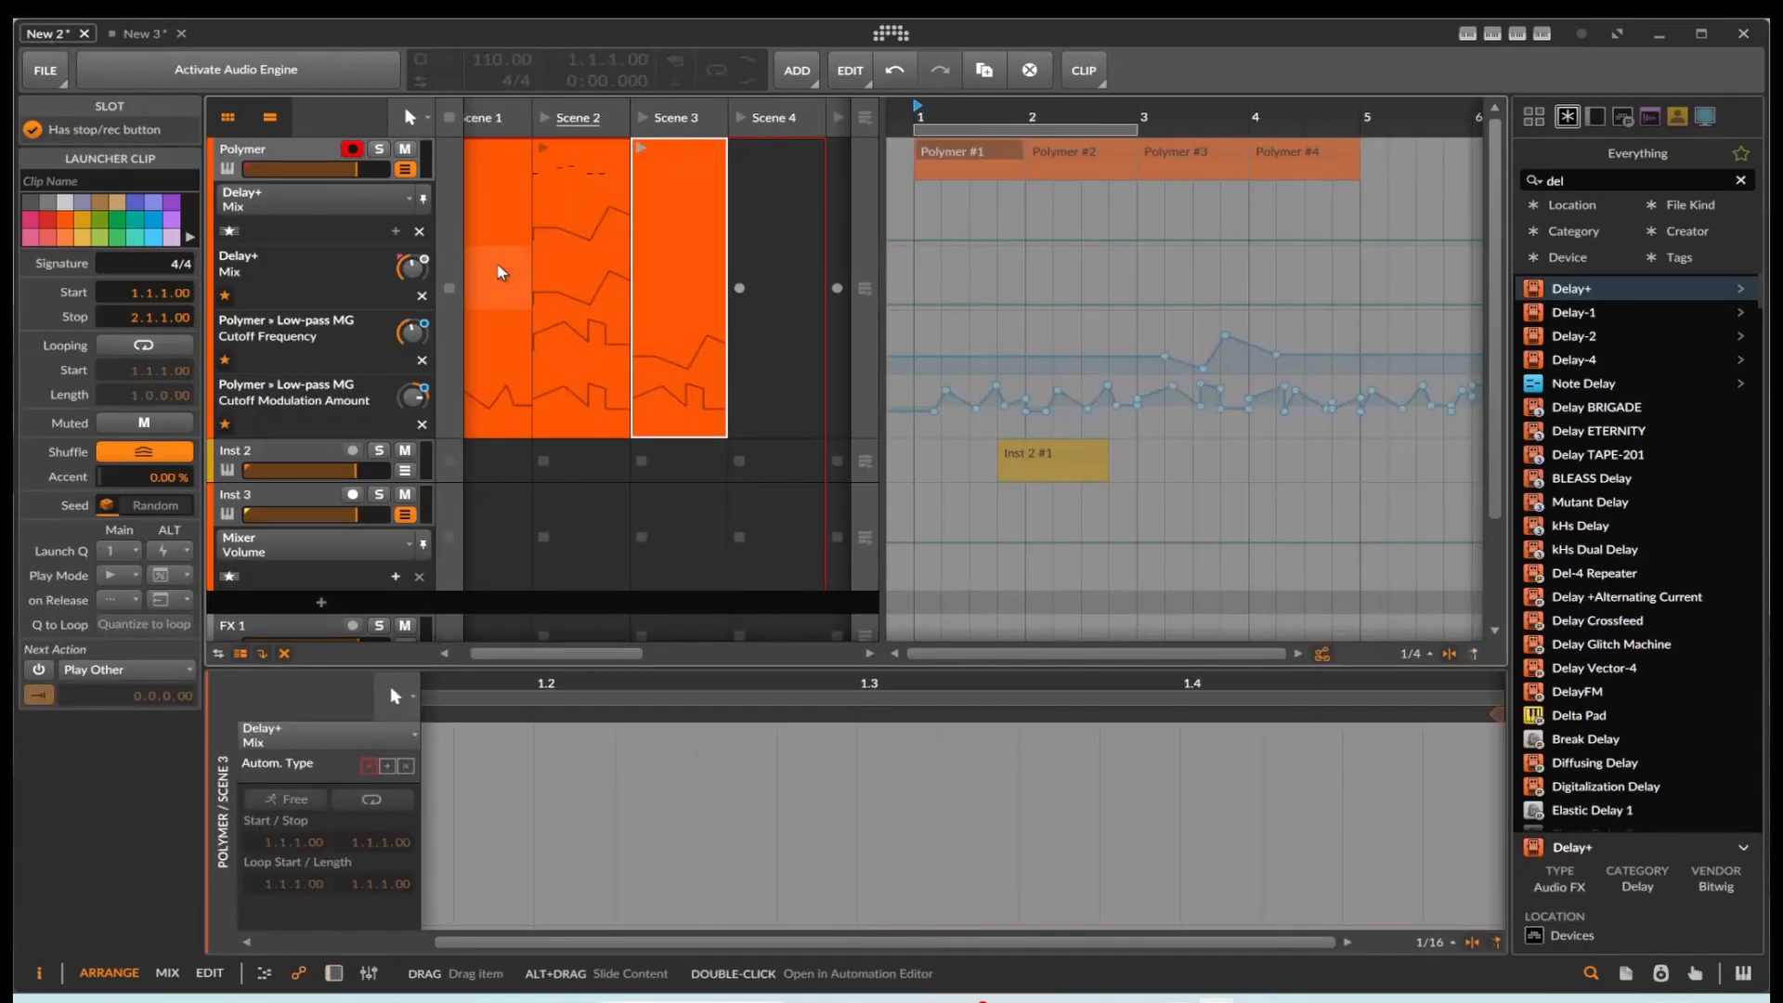
left_click(596, 242)
double_click(525, 789)
left_click_drag(524, 789, 1440, 867)
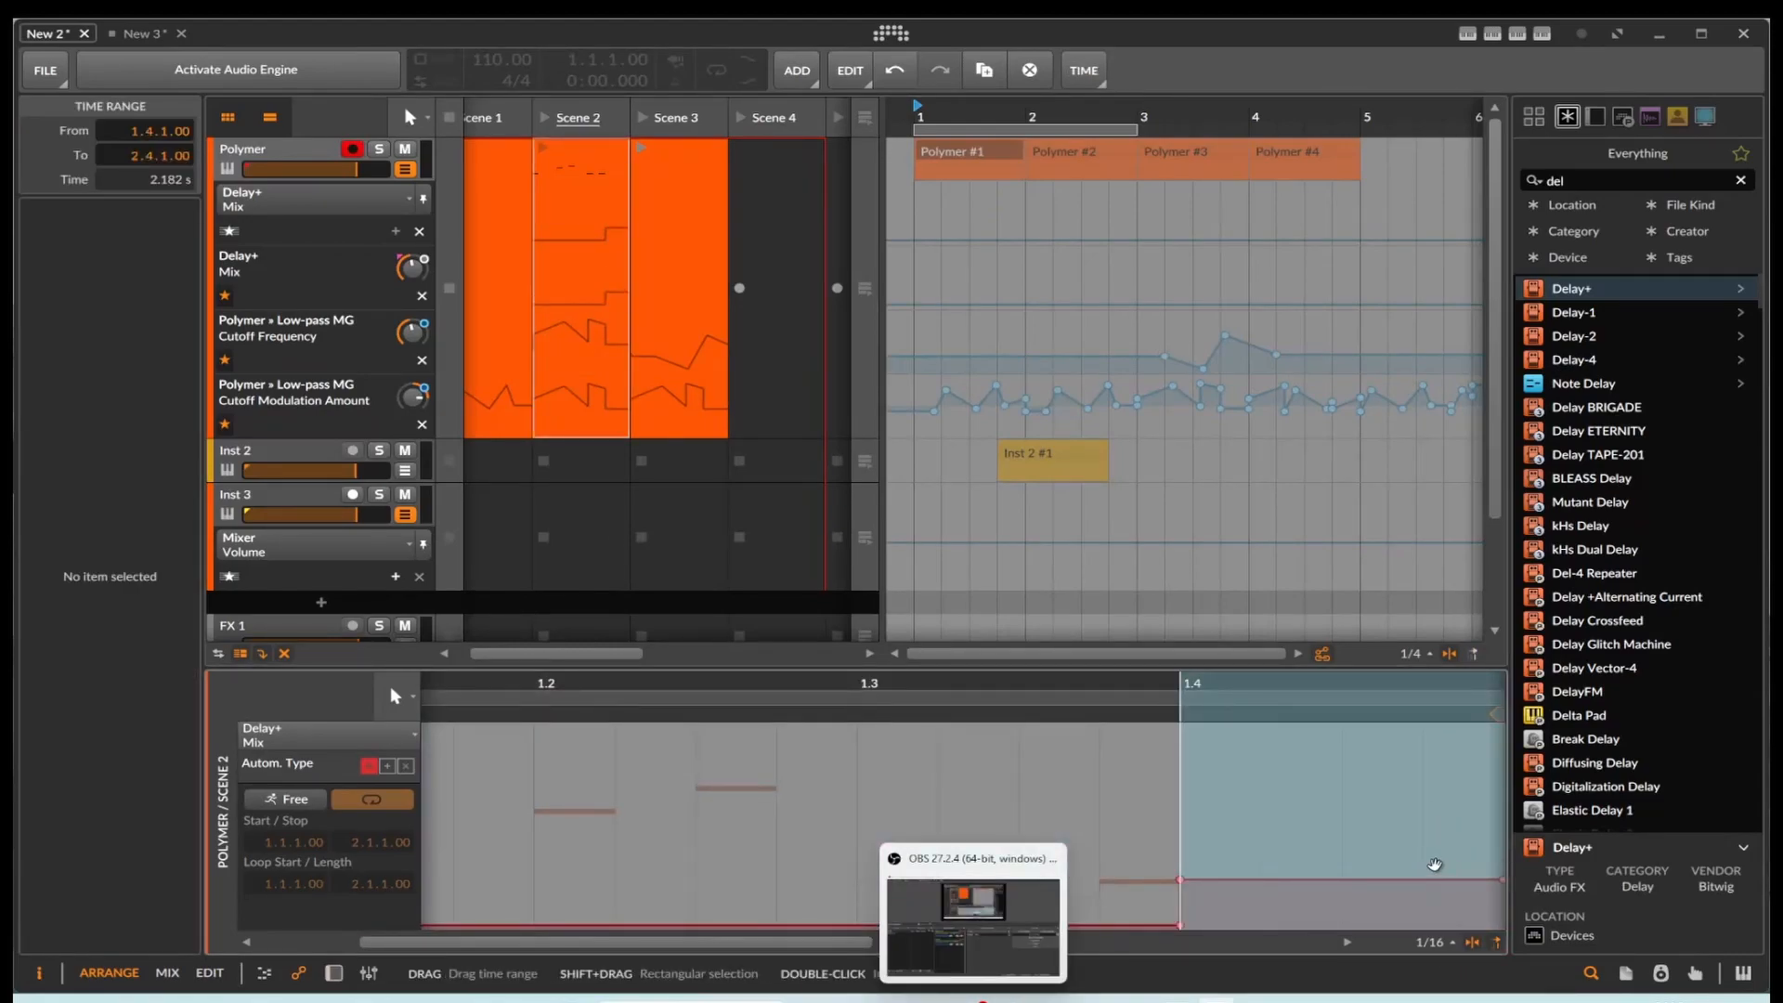
left_click_drag(473, 743, 1489, 943)
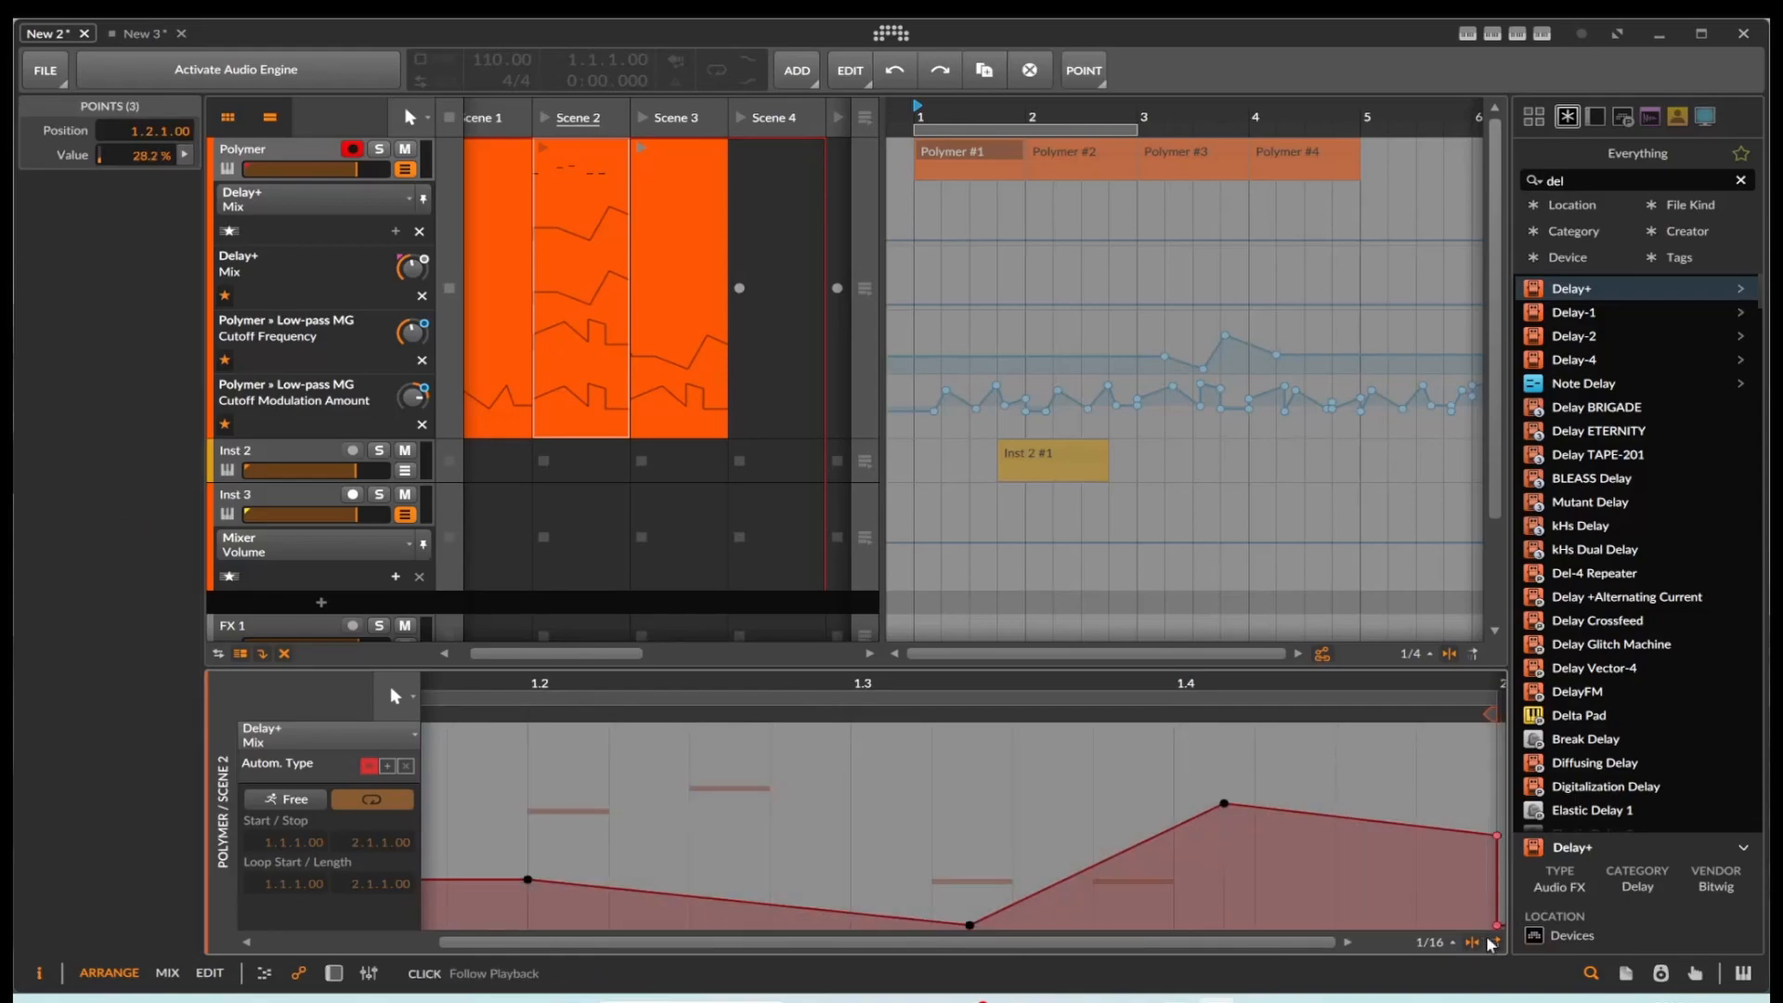
key("Delete")
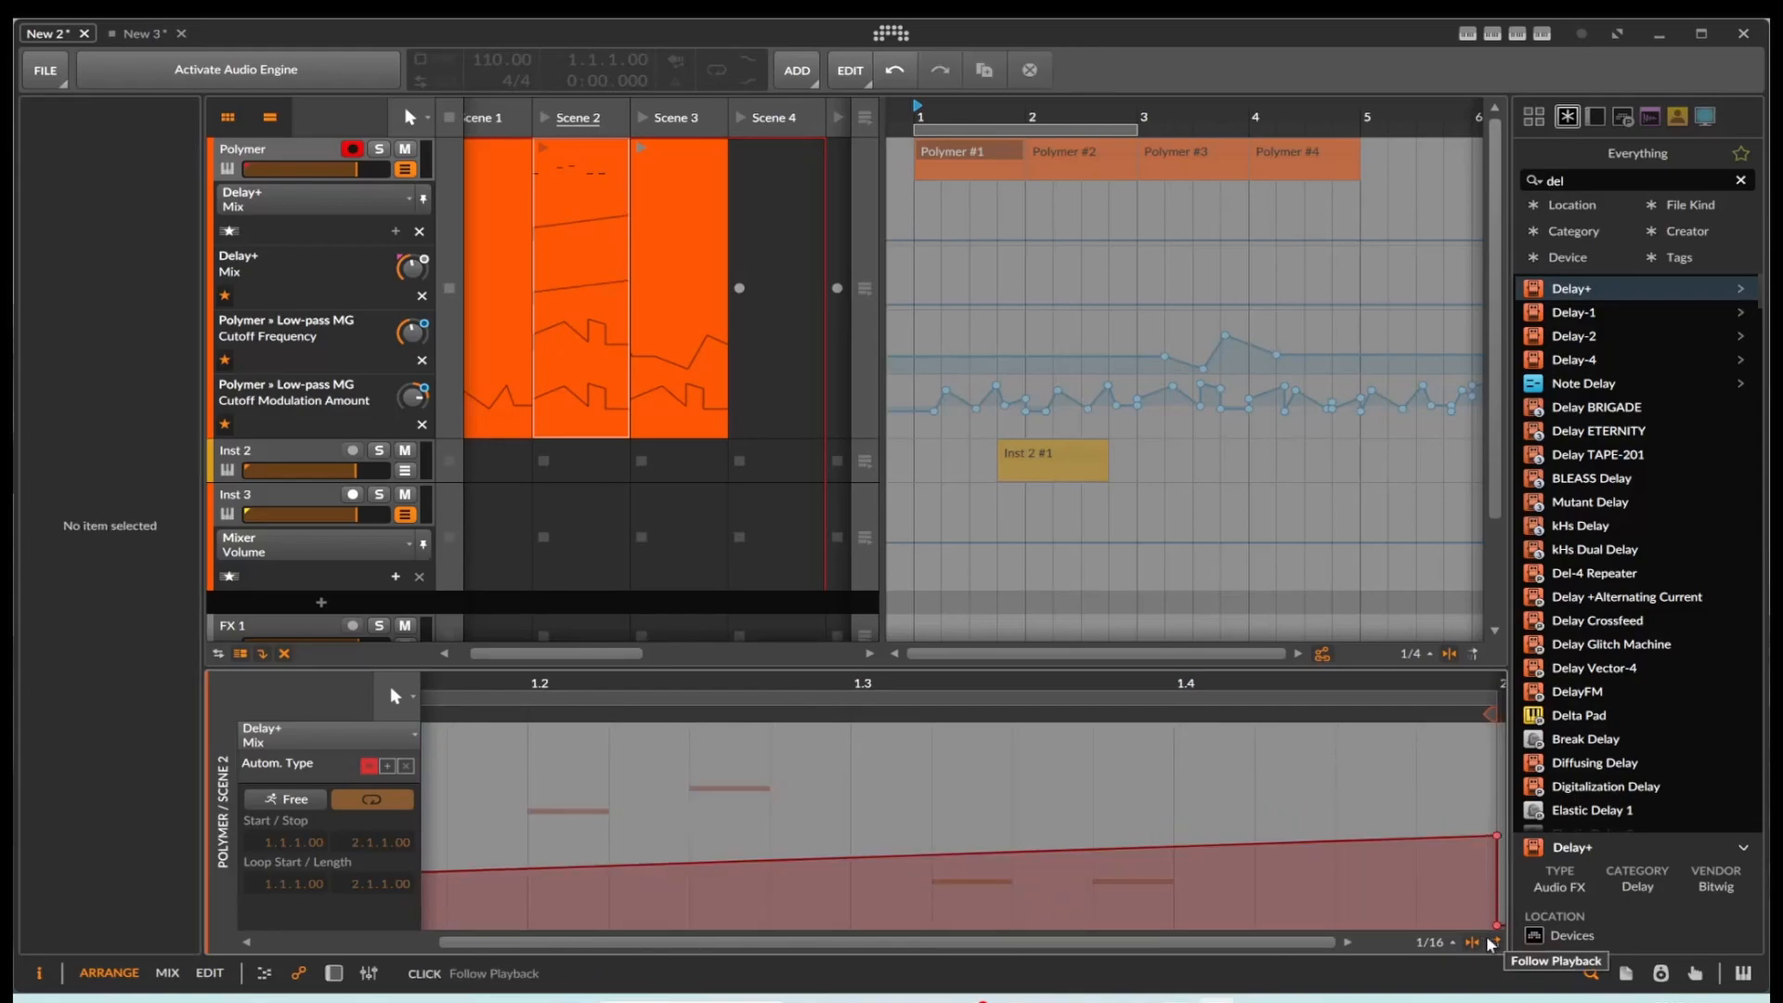
key("ctrl+z")
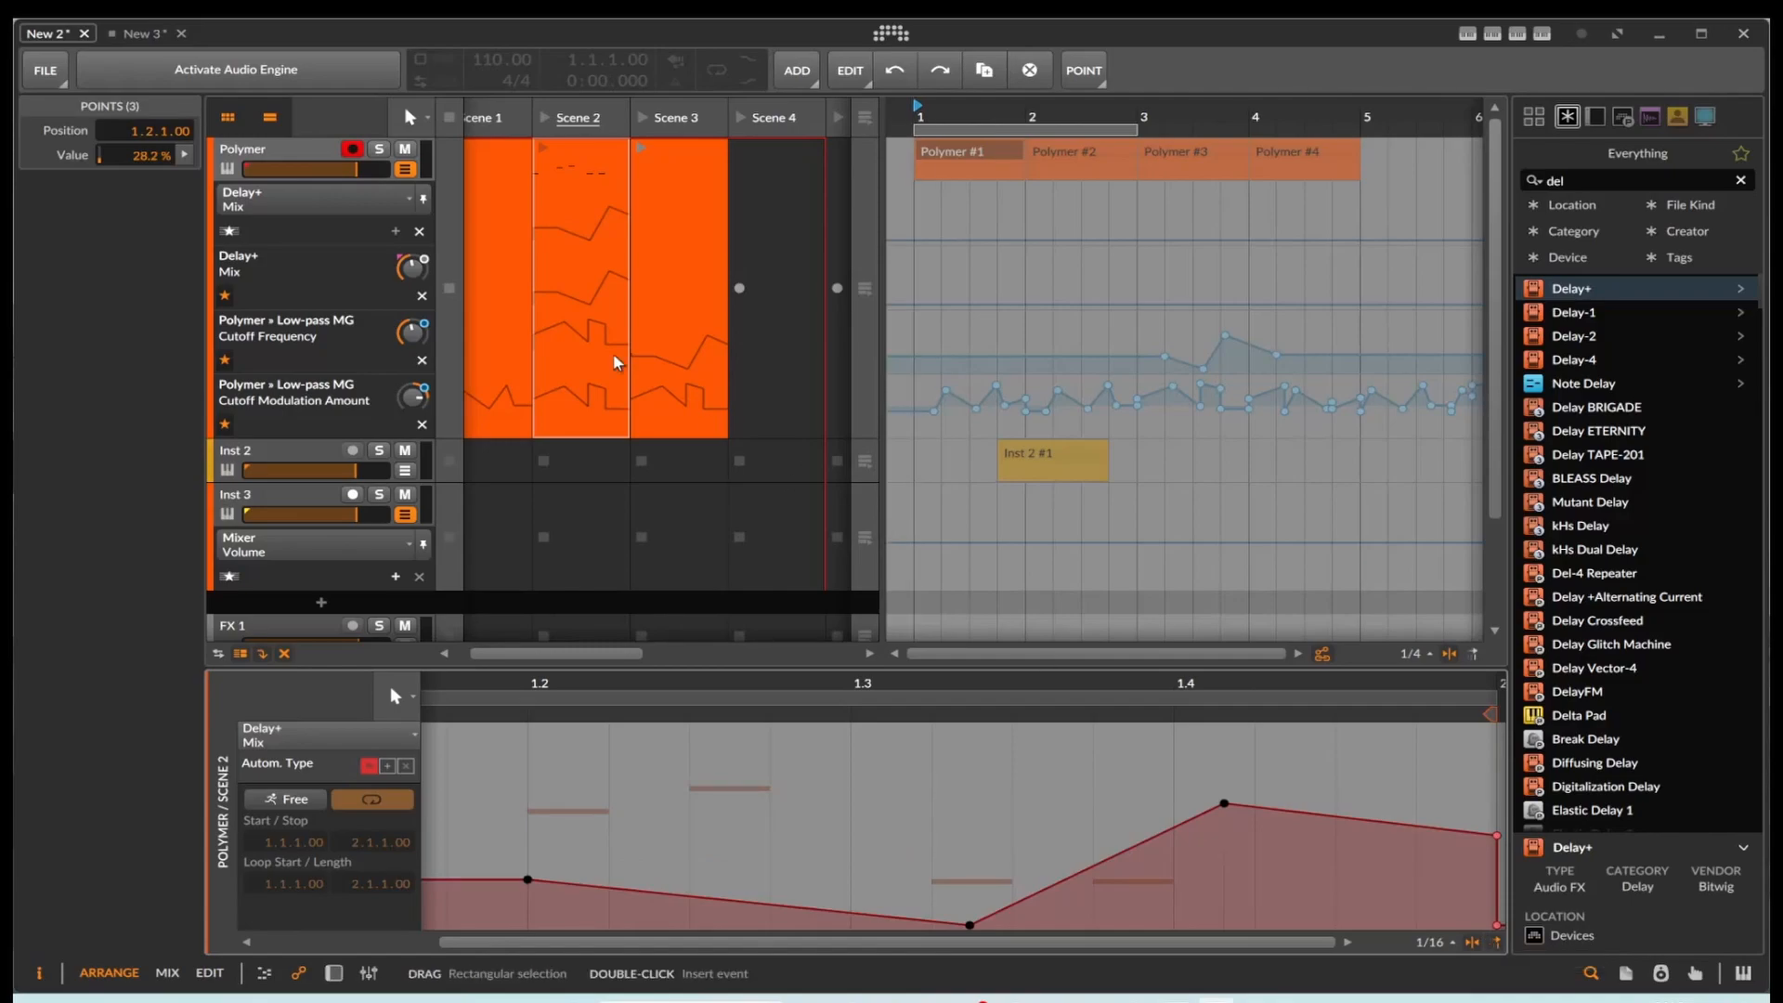
Step: In the New 3 project, open the Inst 1 Scene 1 clip's Mixer Volume automation and place the insertion point near the clip's start
left_click(147, 35)
double_click(490, 229)
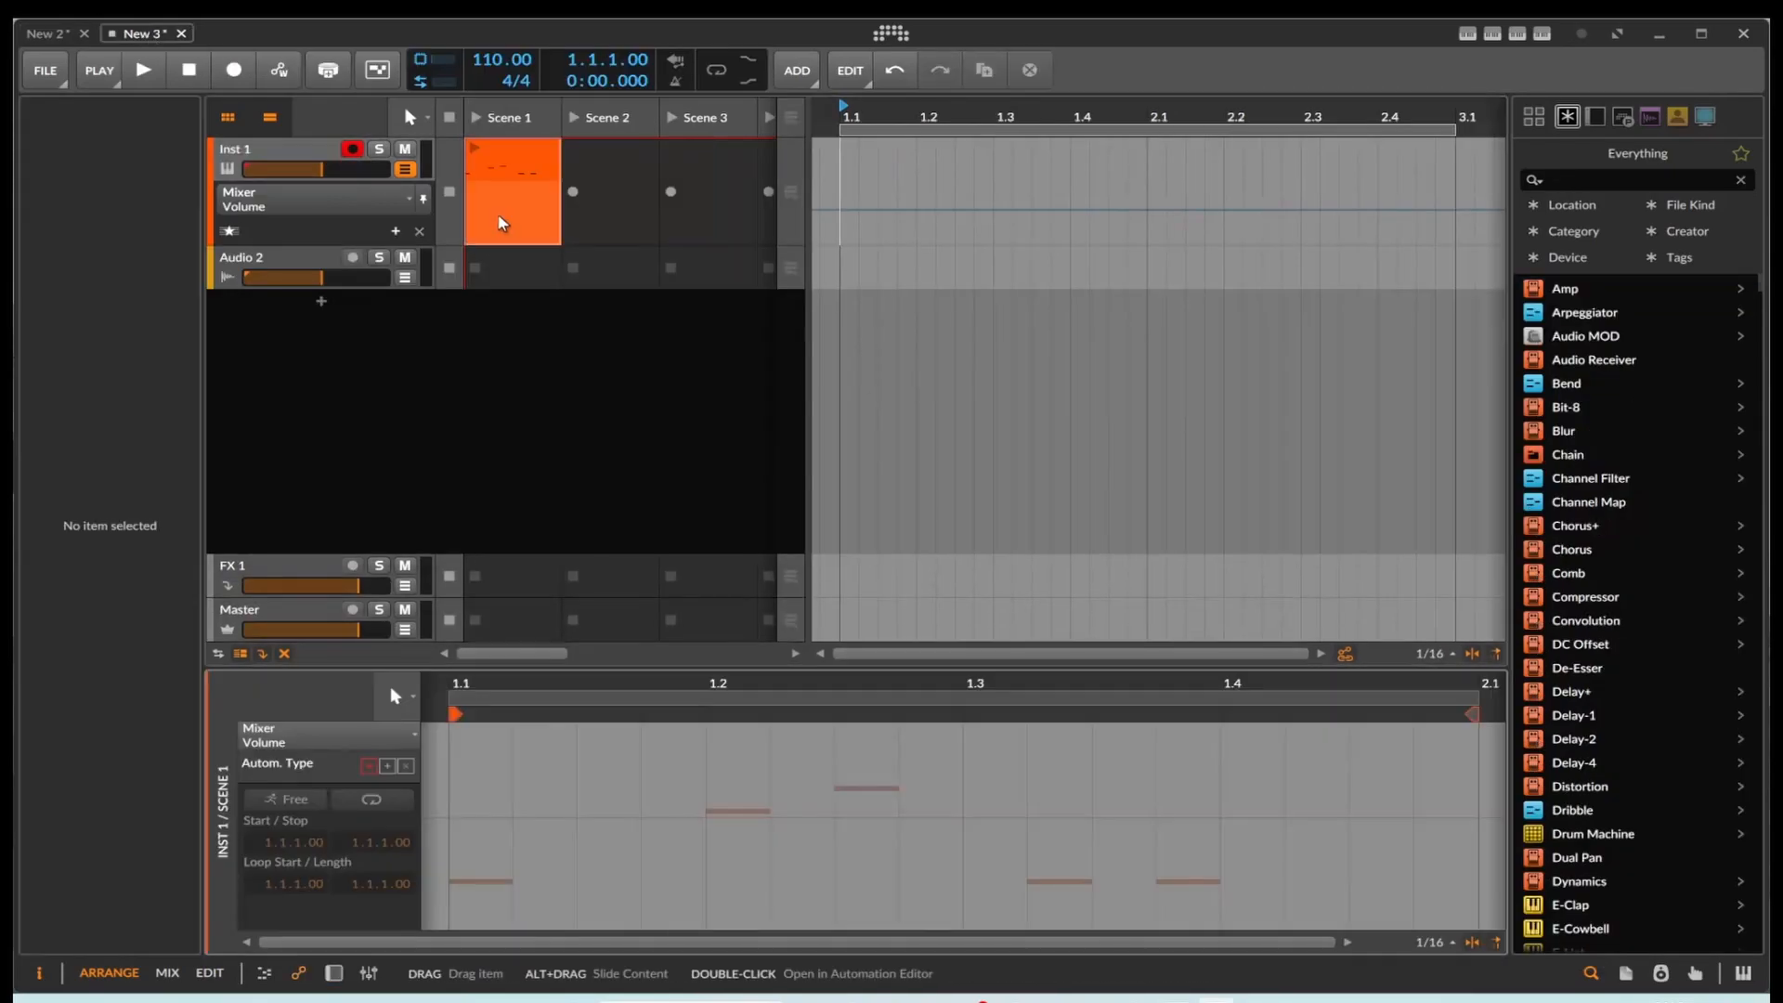
left_click(458, 826)
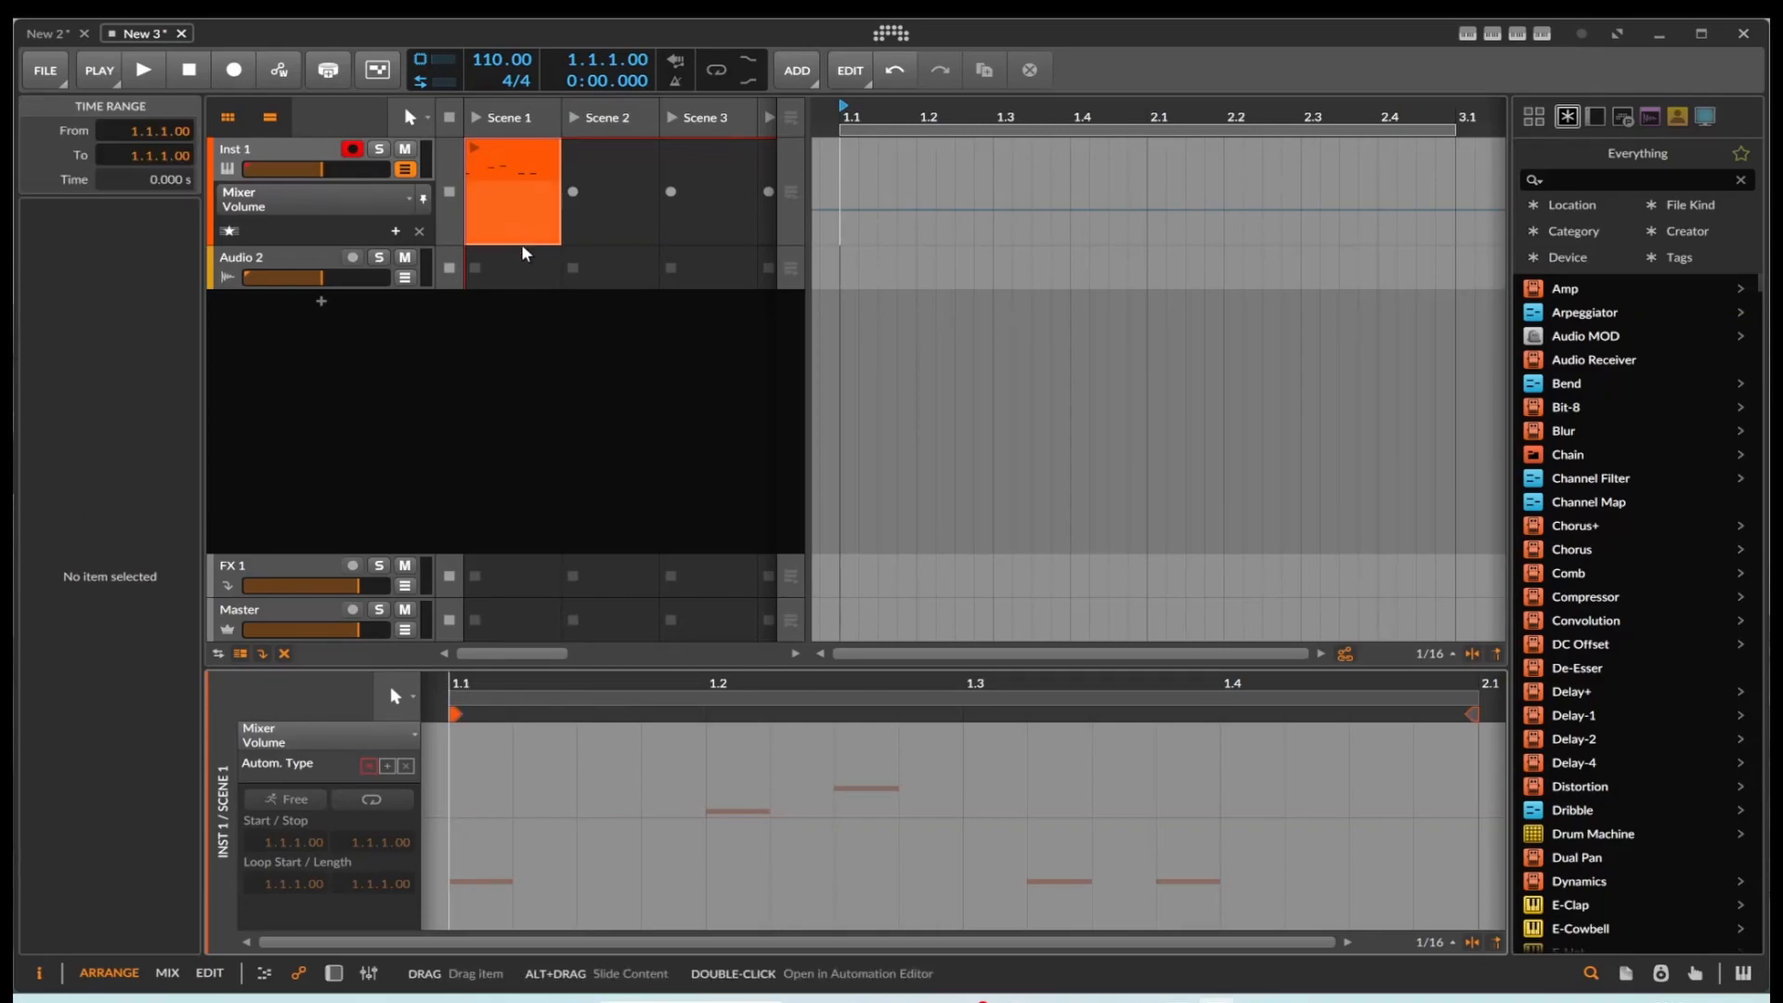
left_click(496, 742)
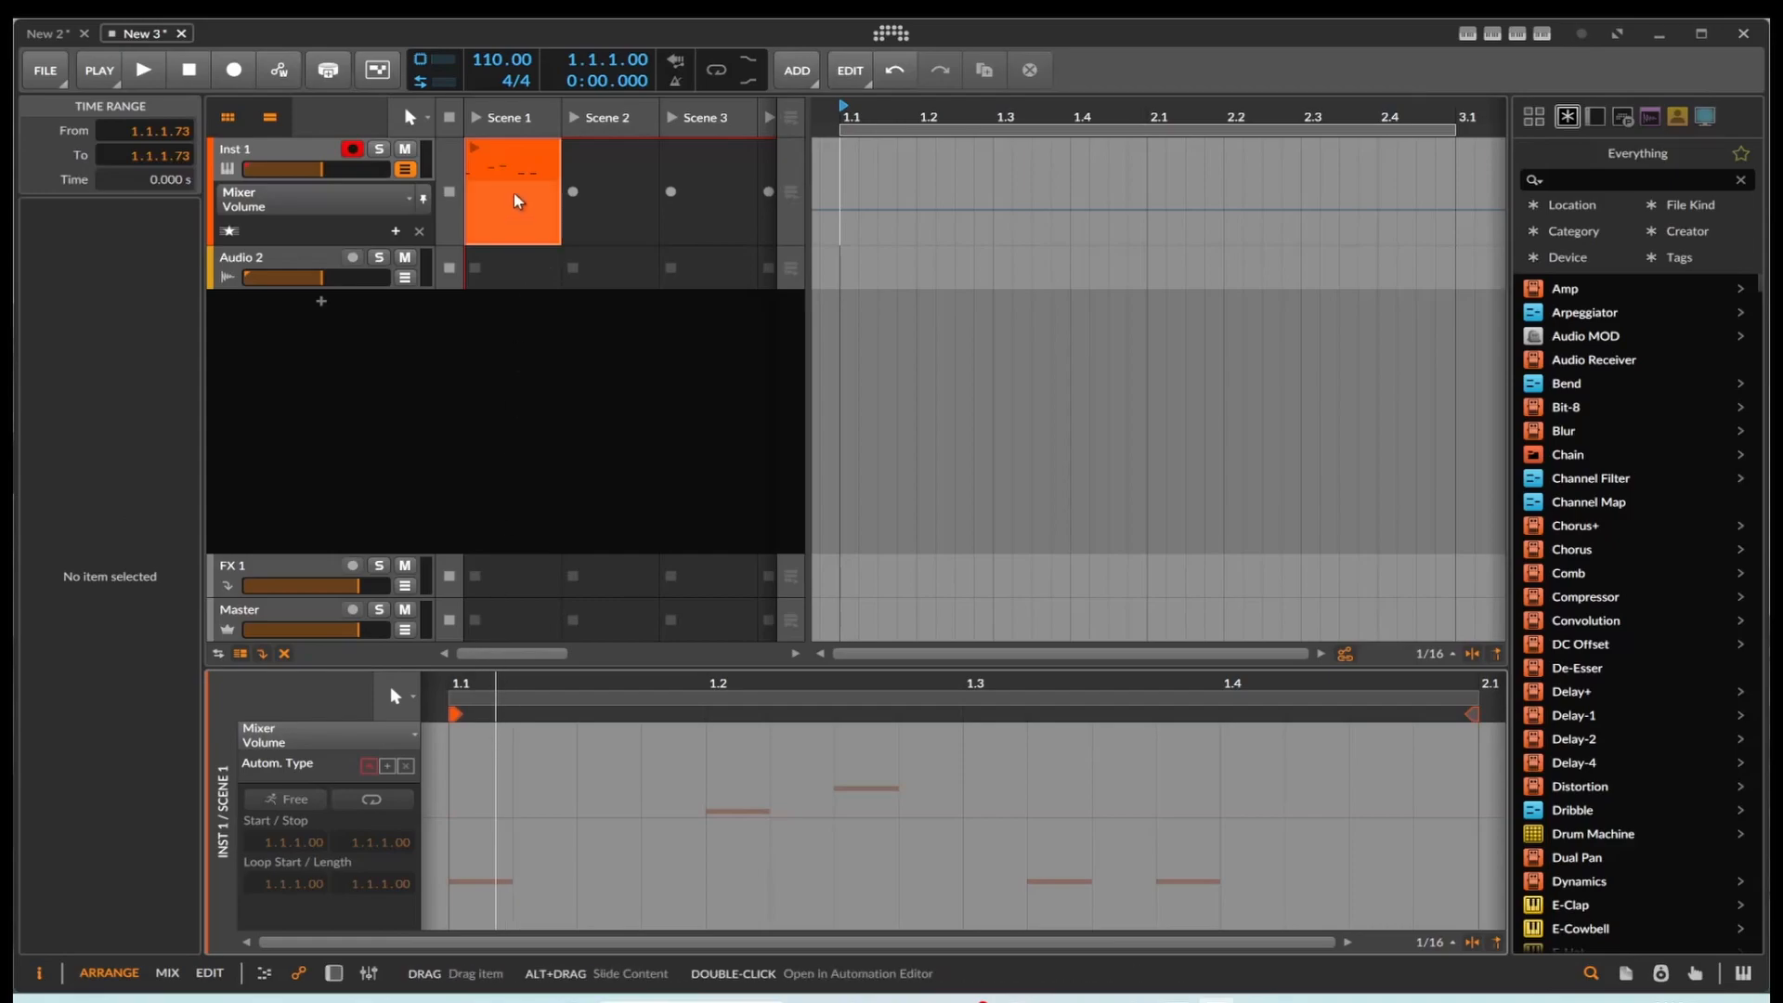
Step: Return to the New 2 project and copy the three selected Delay+ Mix automation points from the Scene 2 clip
left_click(46, 34)
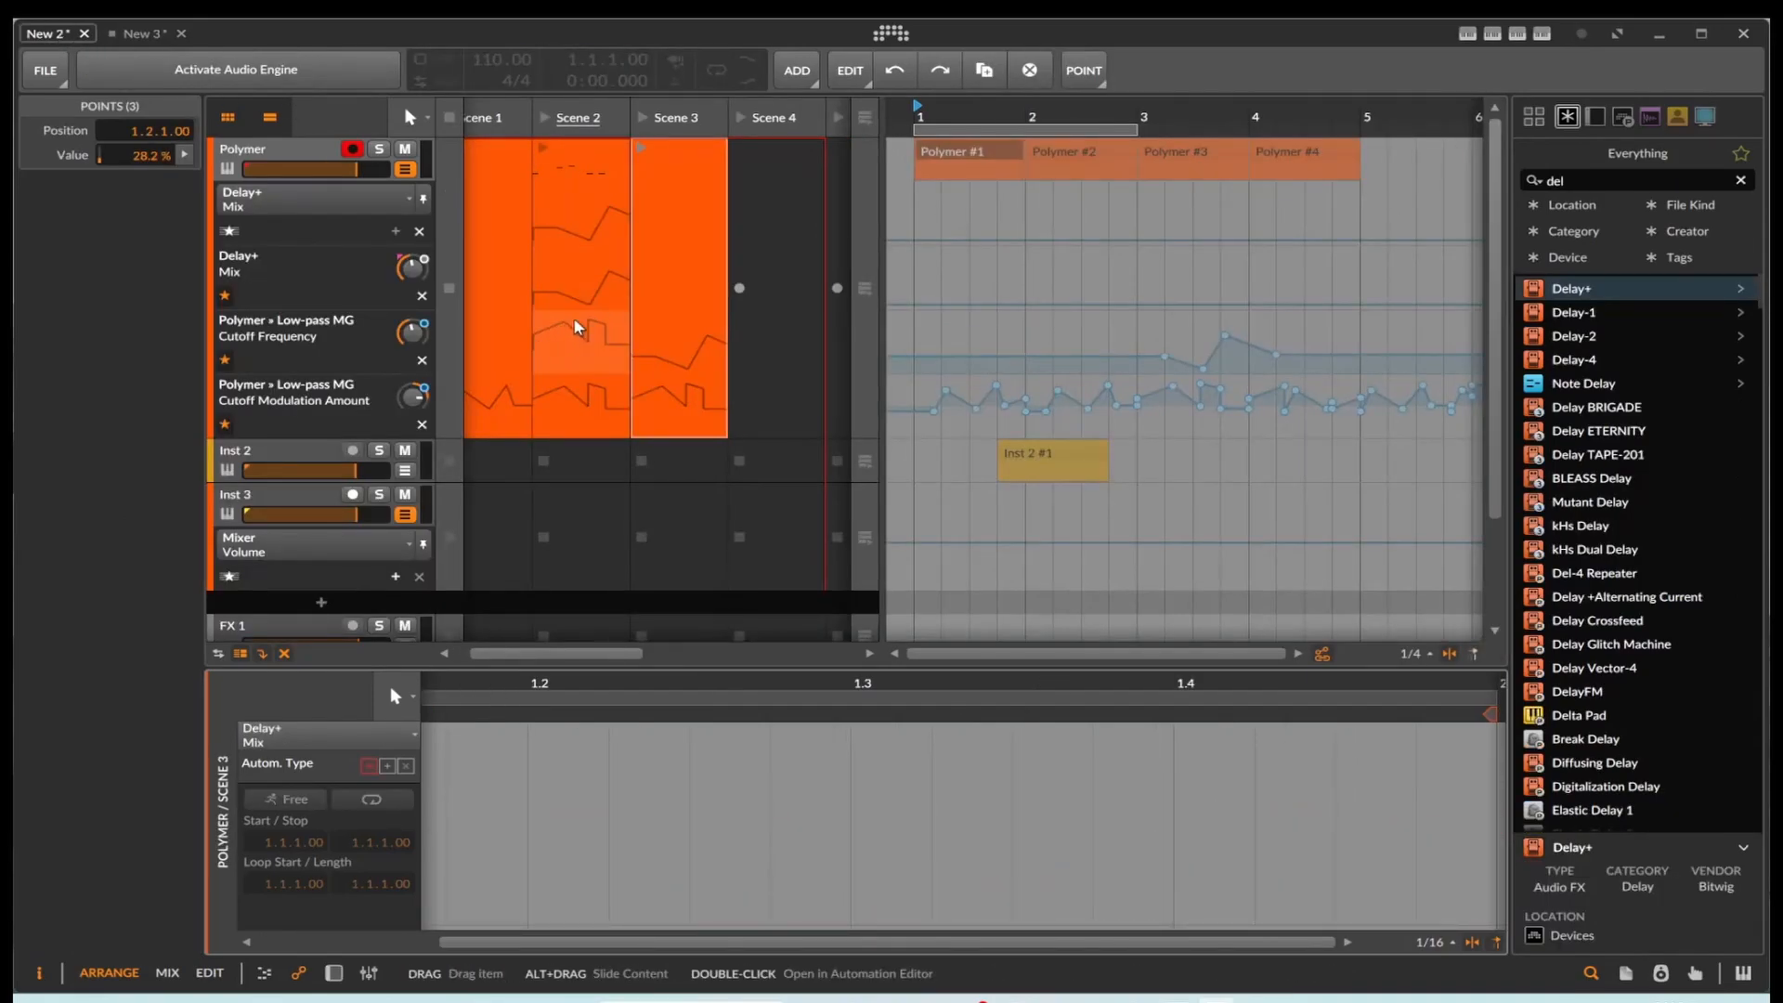
left_click(569, 286)
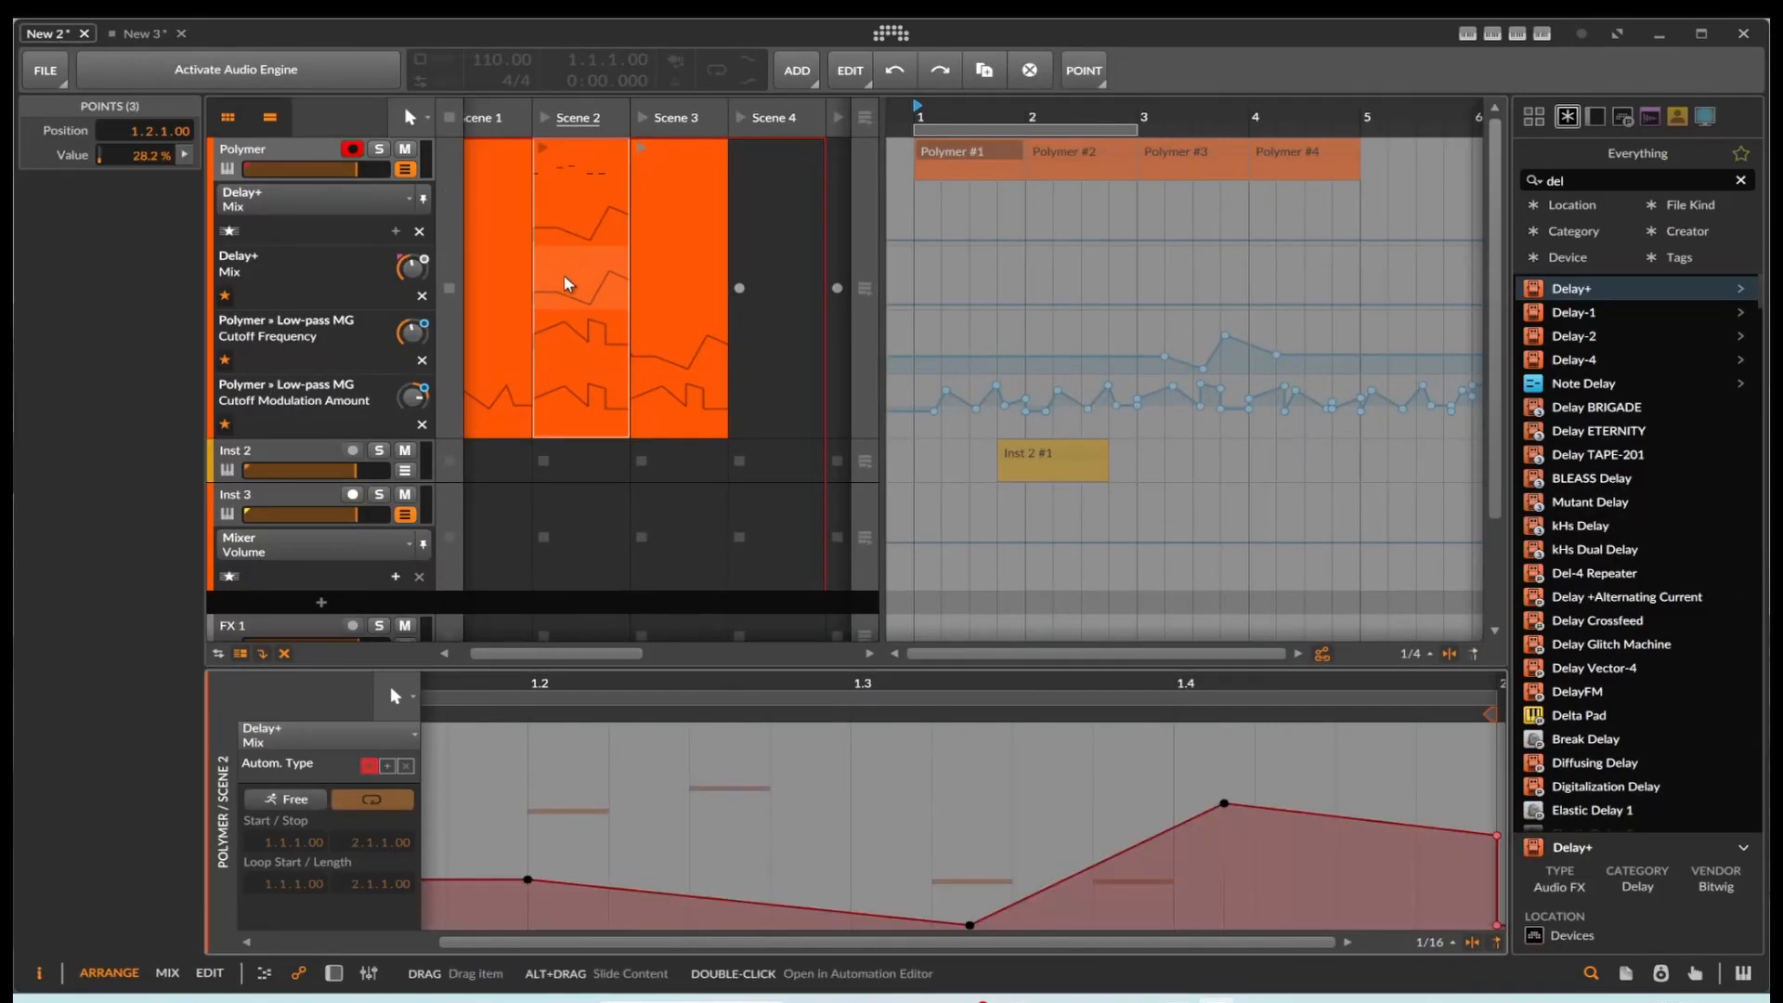
right_click(529, 880)
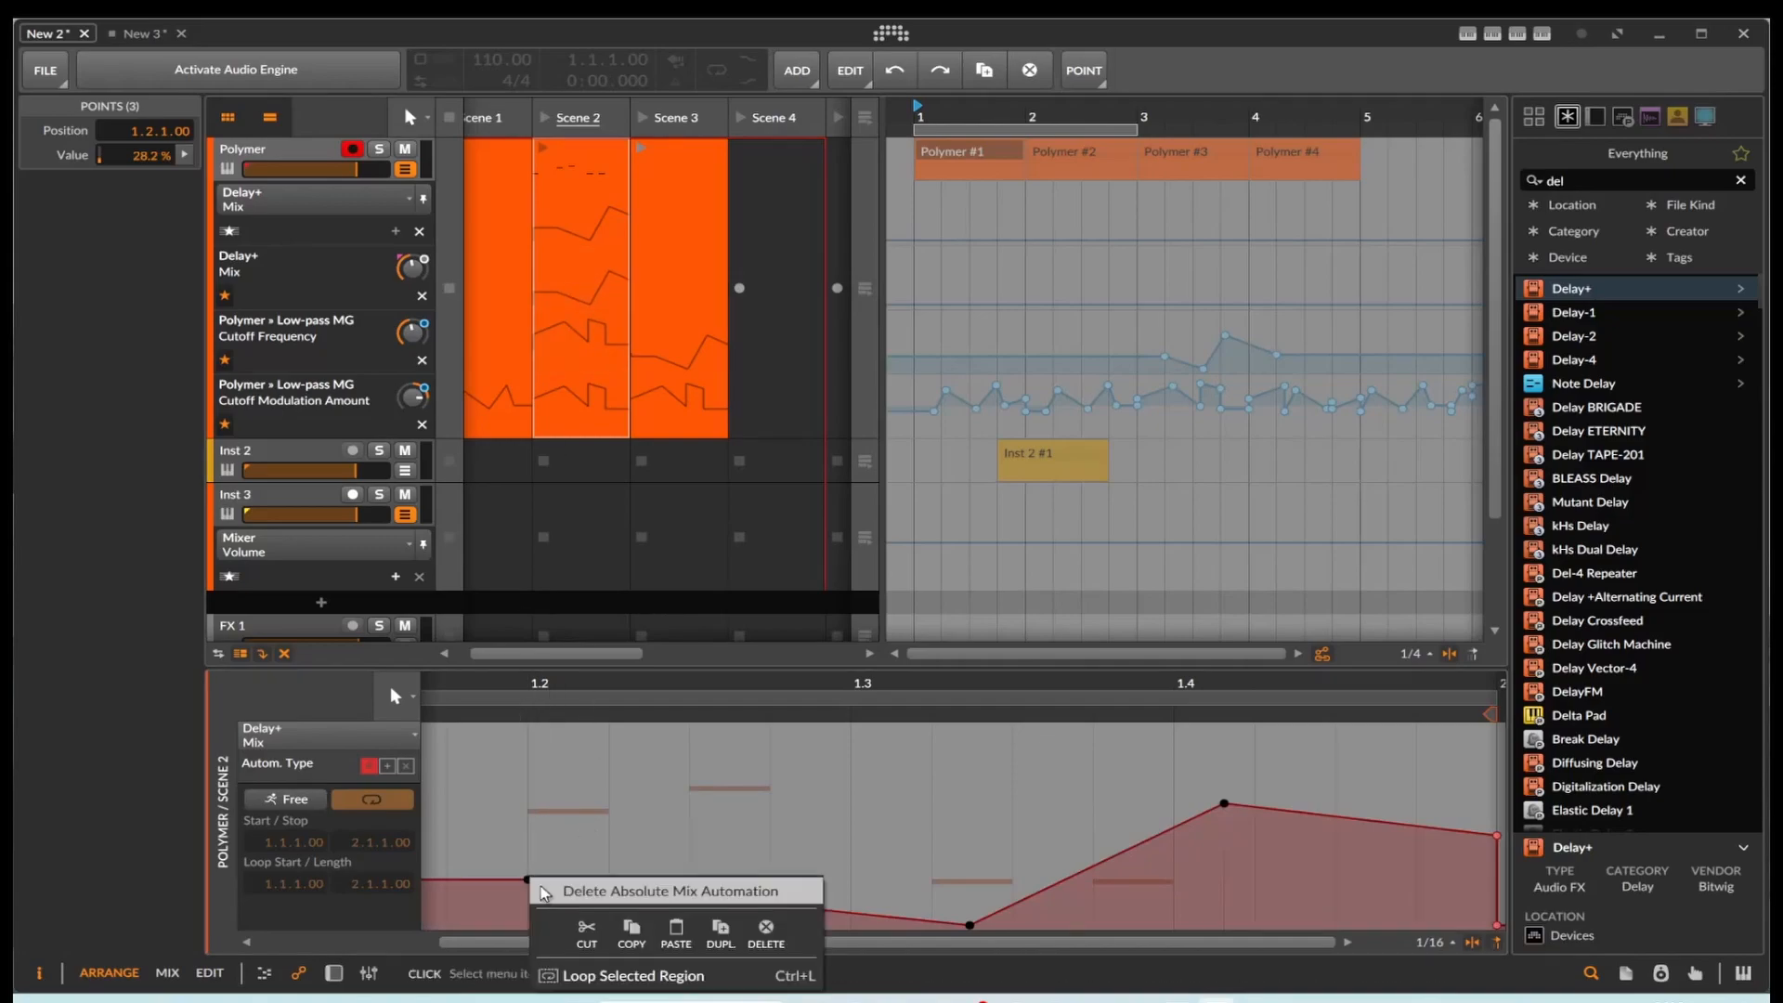
left_click(629, 928)
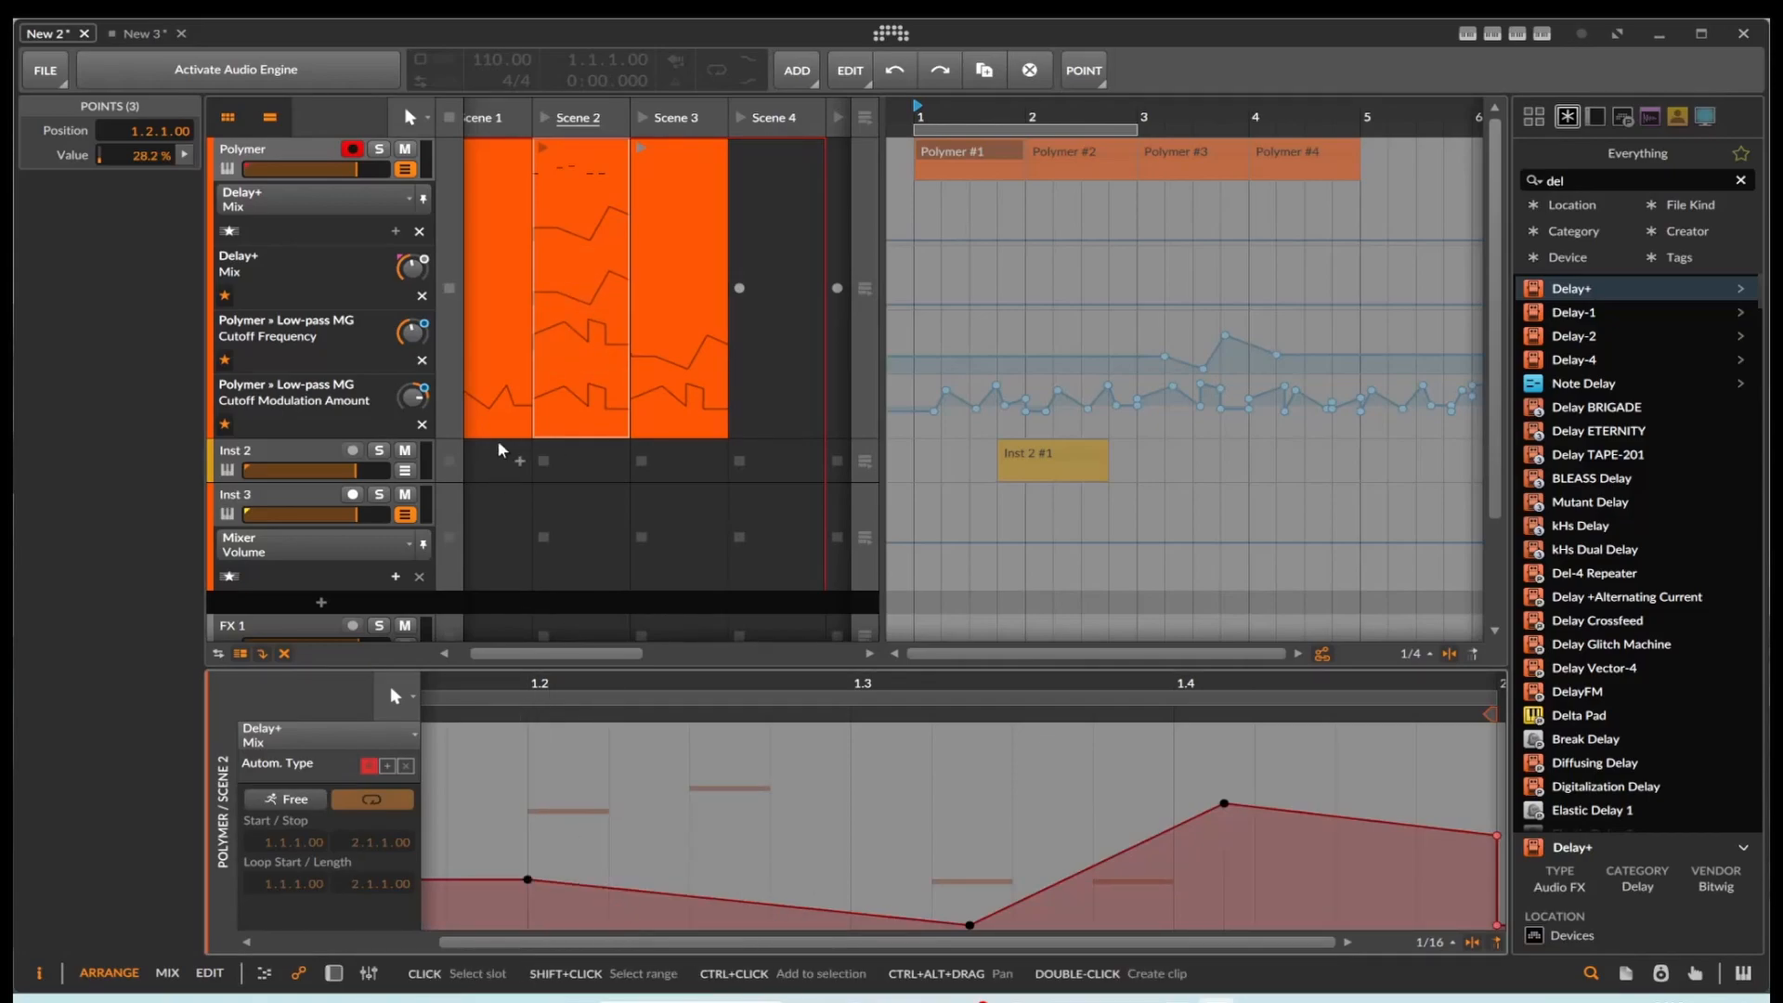
Step: Paste the copied points into the Scene 1 clip's Mixer Volume automation in New 3 at 1.2.1.34 and again at 1.1.1.00
left_click(144, 33)
left_click(456, 812)
right_click(465, 813)
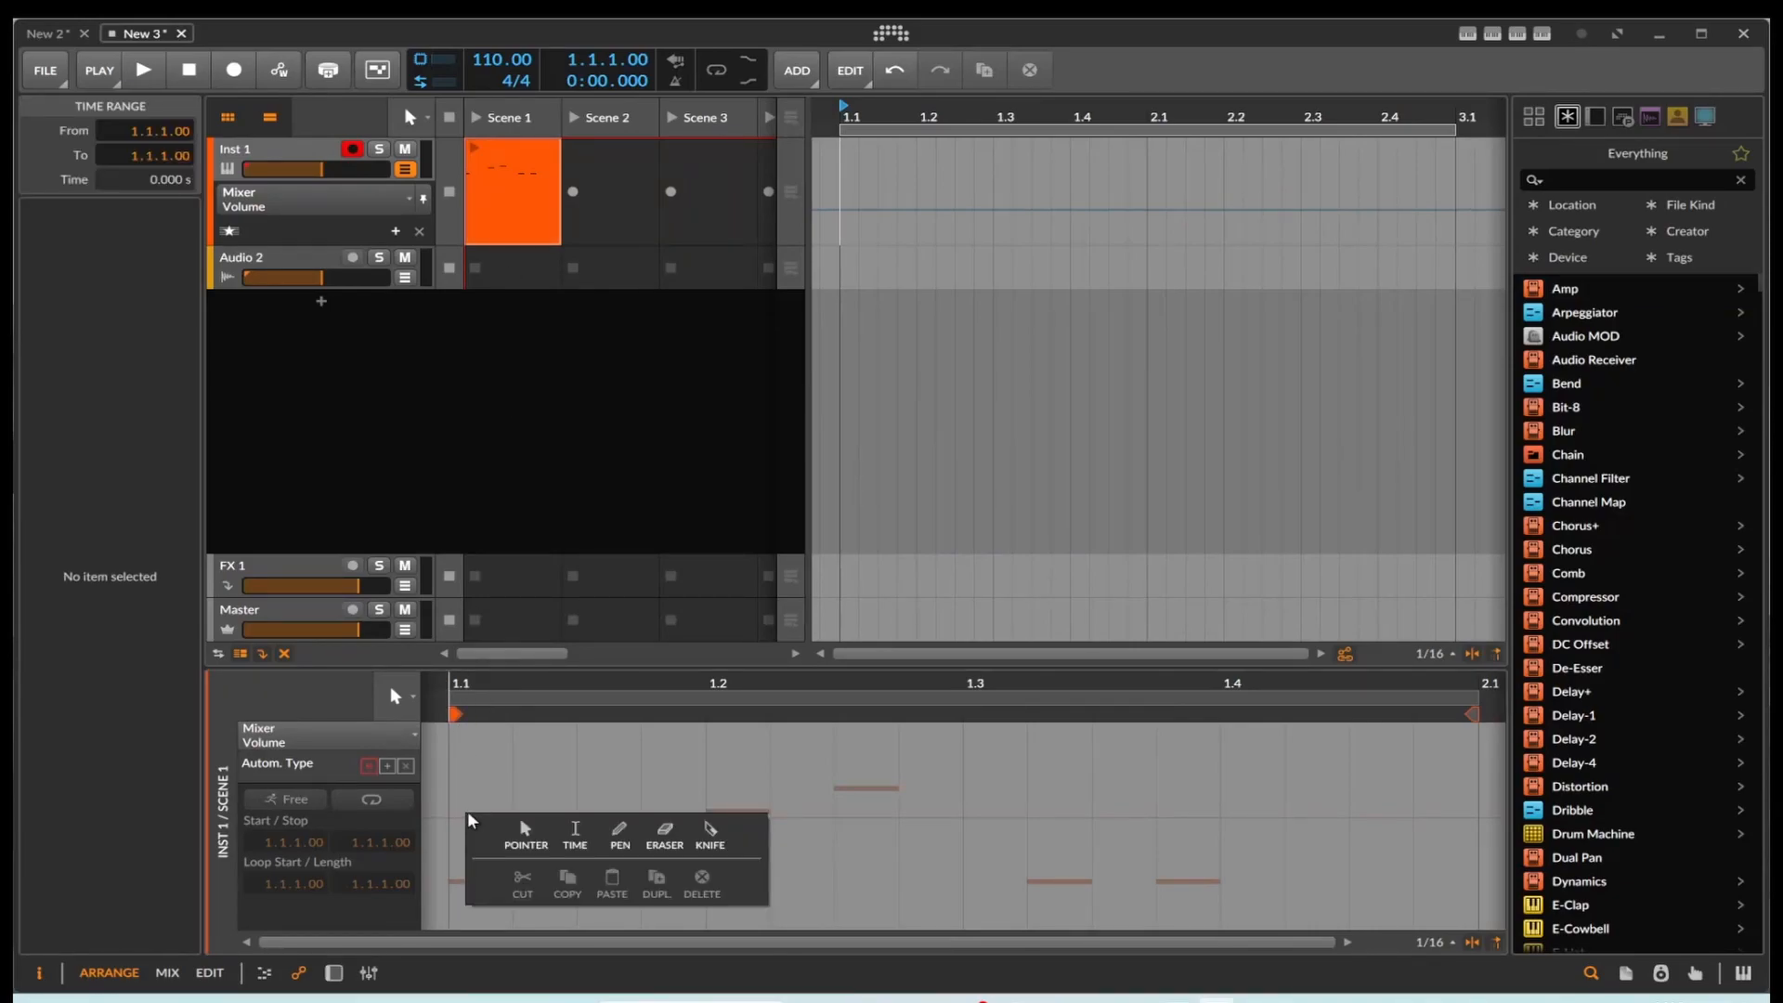
left_click(729, 777)
double_click(728, 777)
key("ctrl+v")
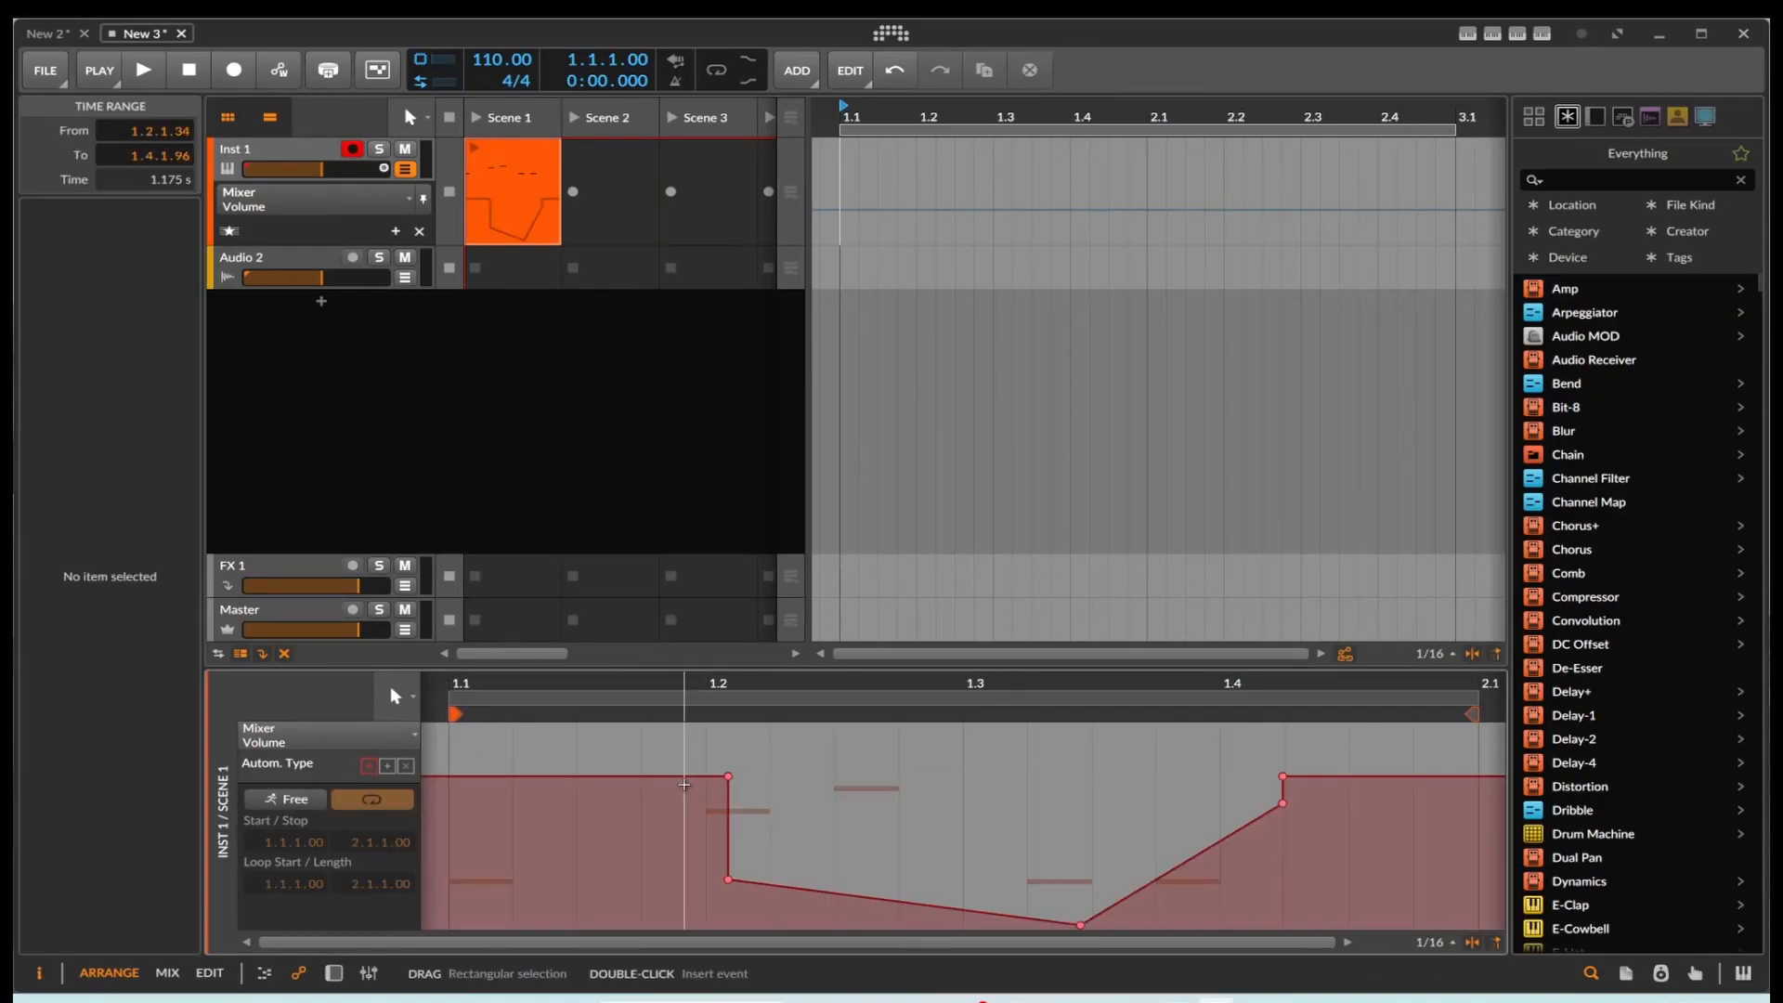
left_click(482, 791)
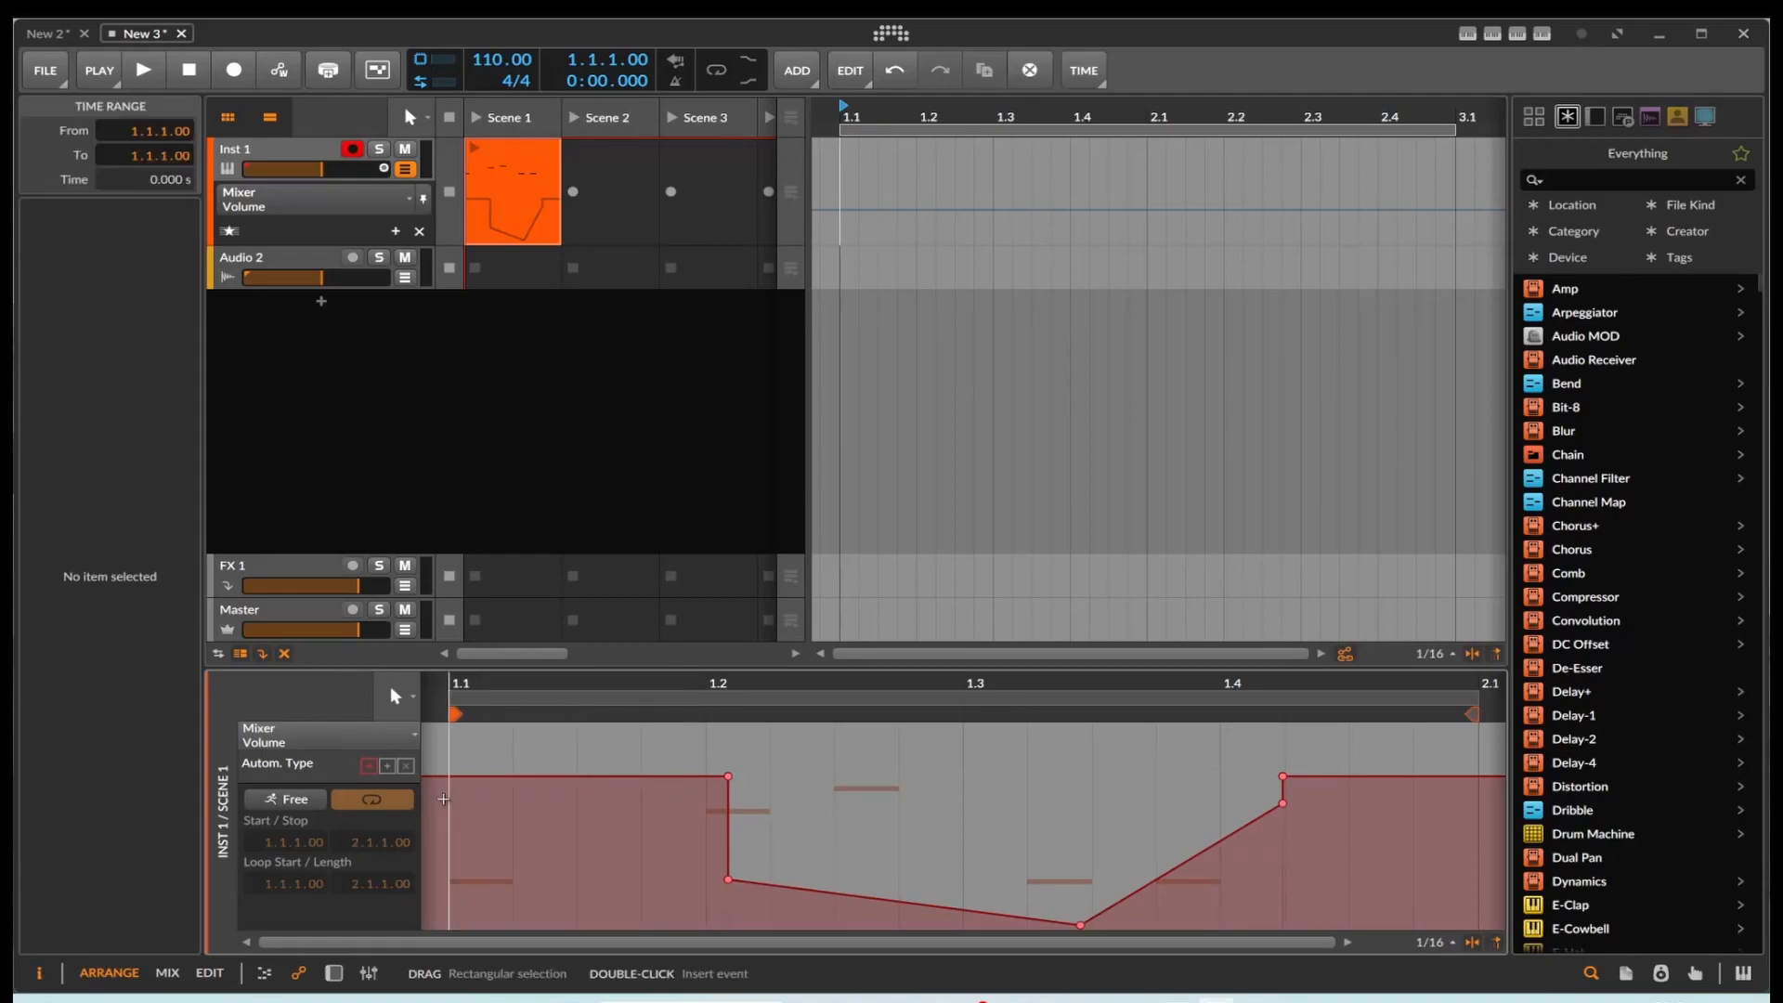
key("ctrl+v")
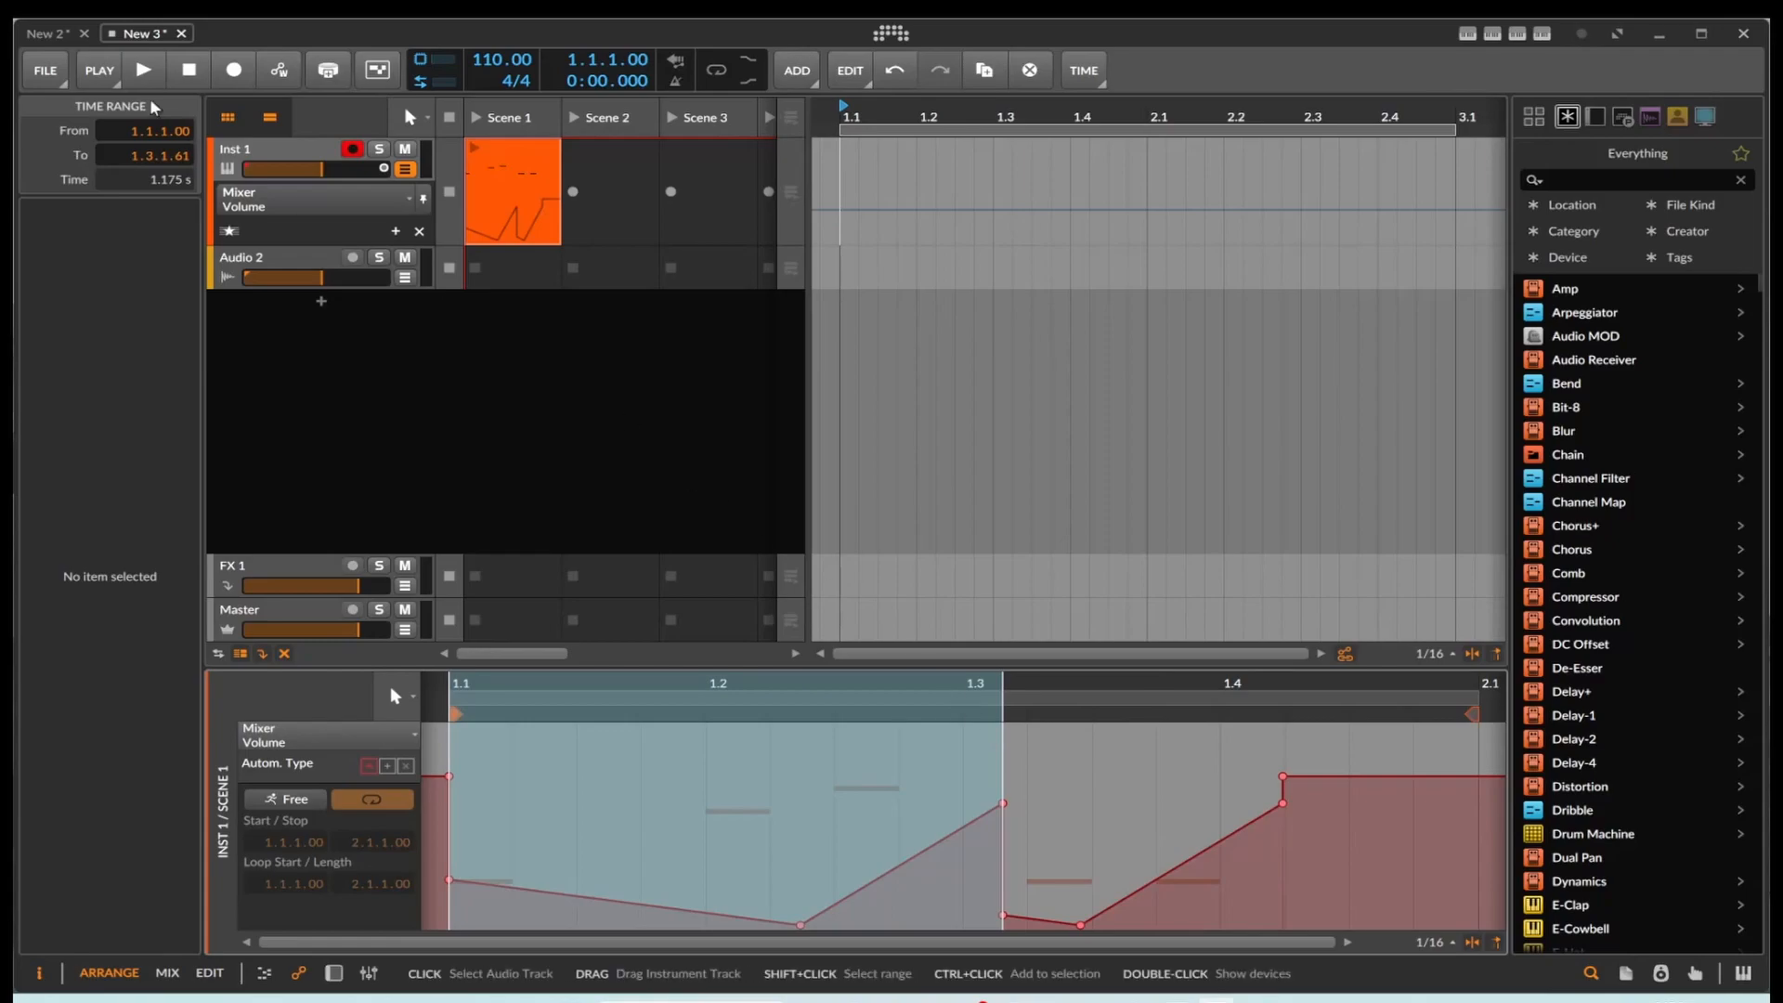
Step: Return to the New 2 project and copy all Delay+ Mix automation points from the Polymer track's Scene 2 clip
left_click(52, 34)
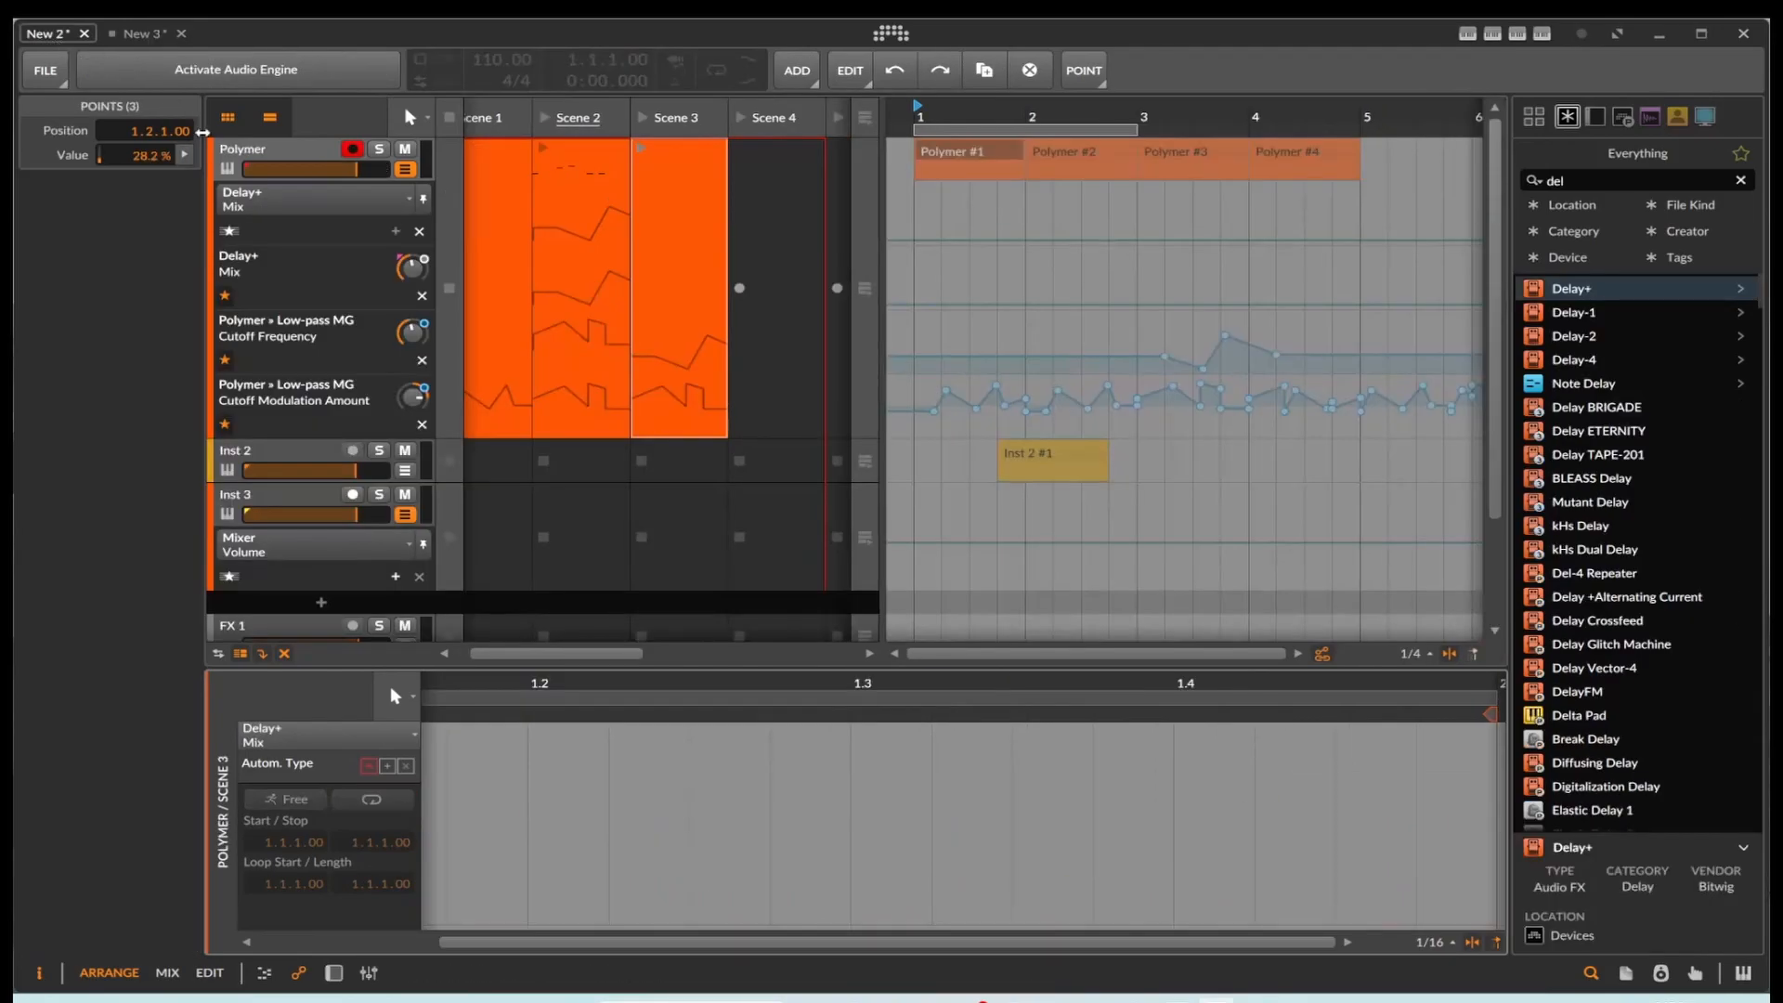
left_click(571, 290)
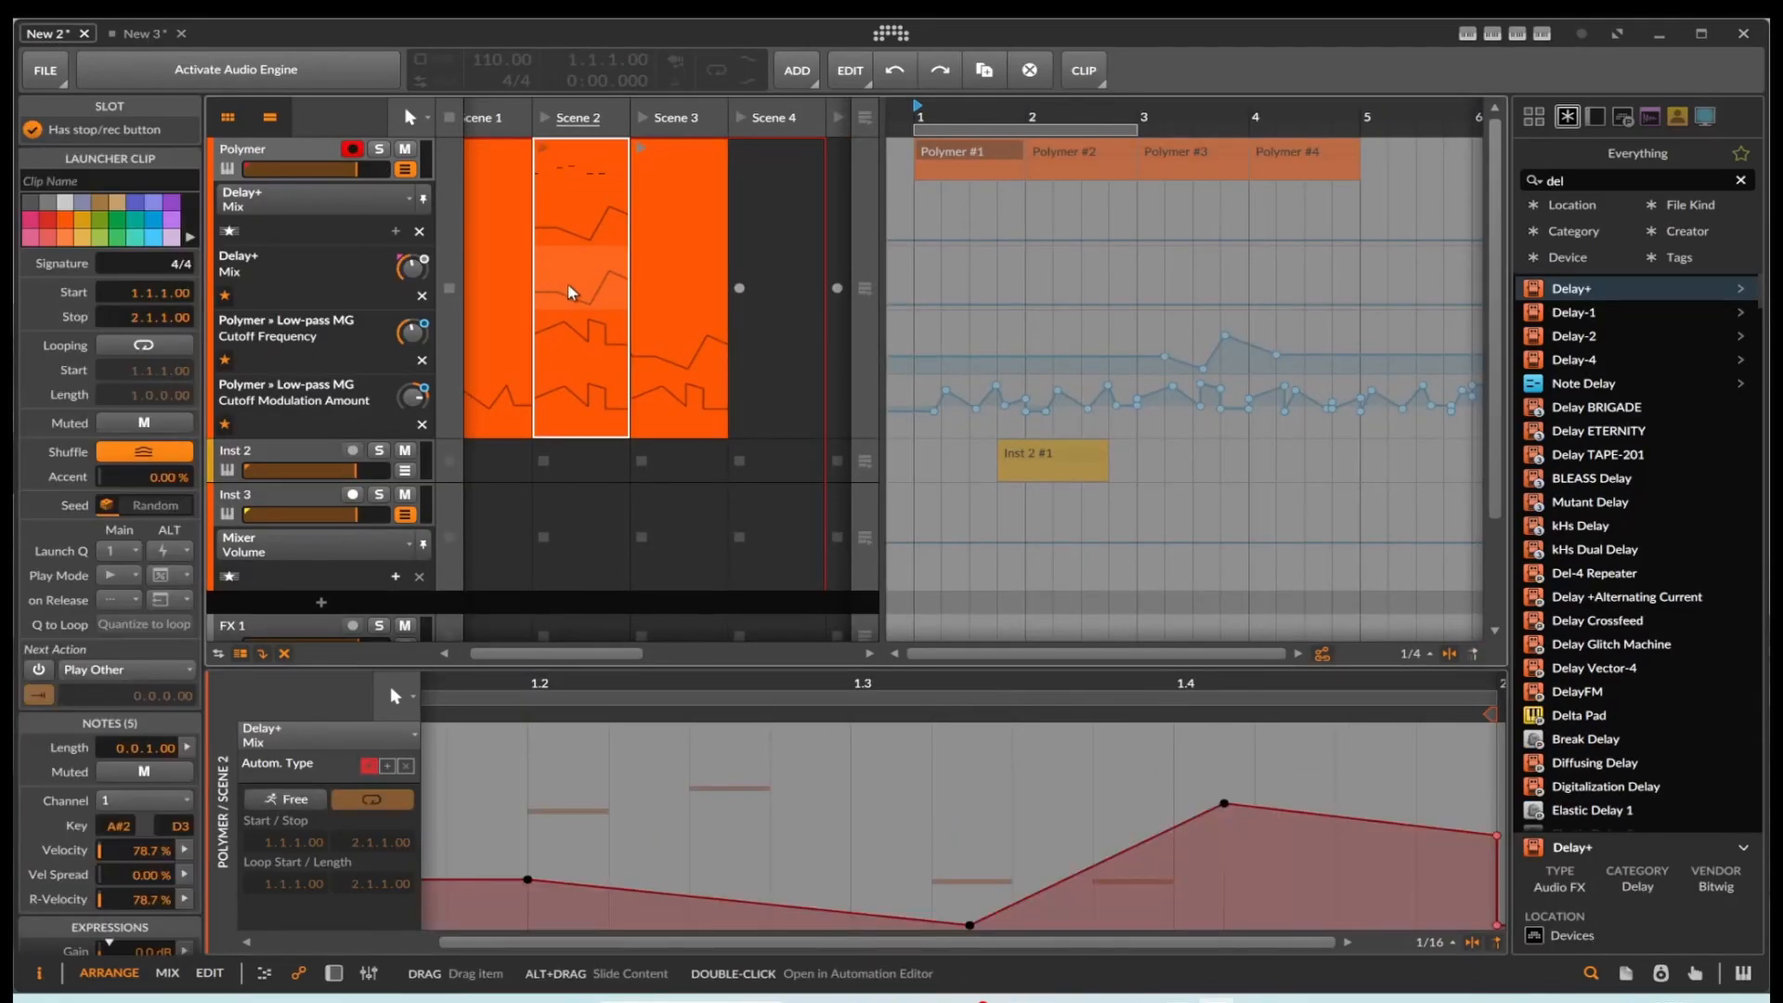
left_click_drag(514, 765, 1505, 972)
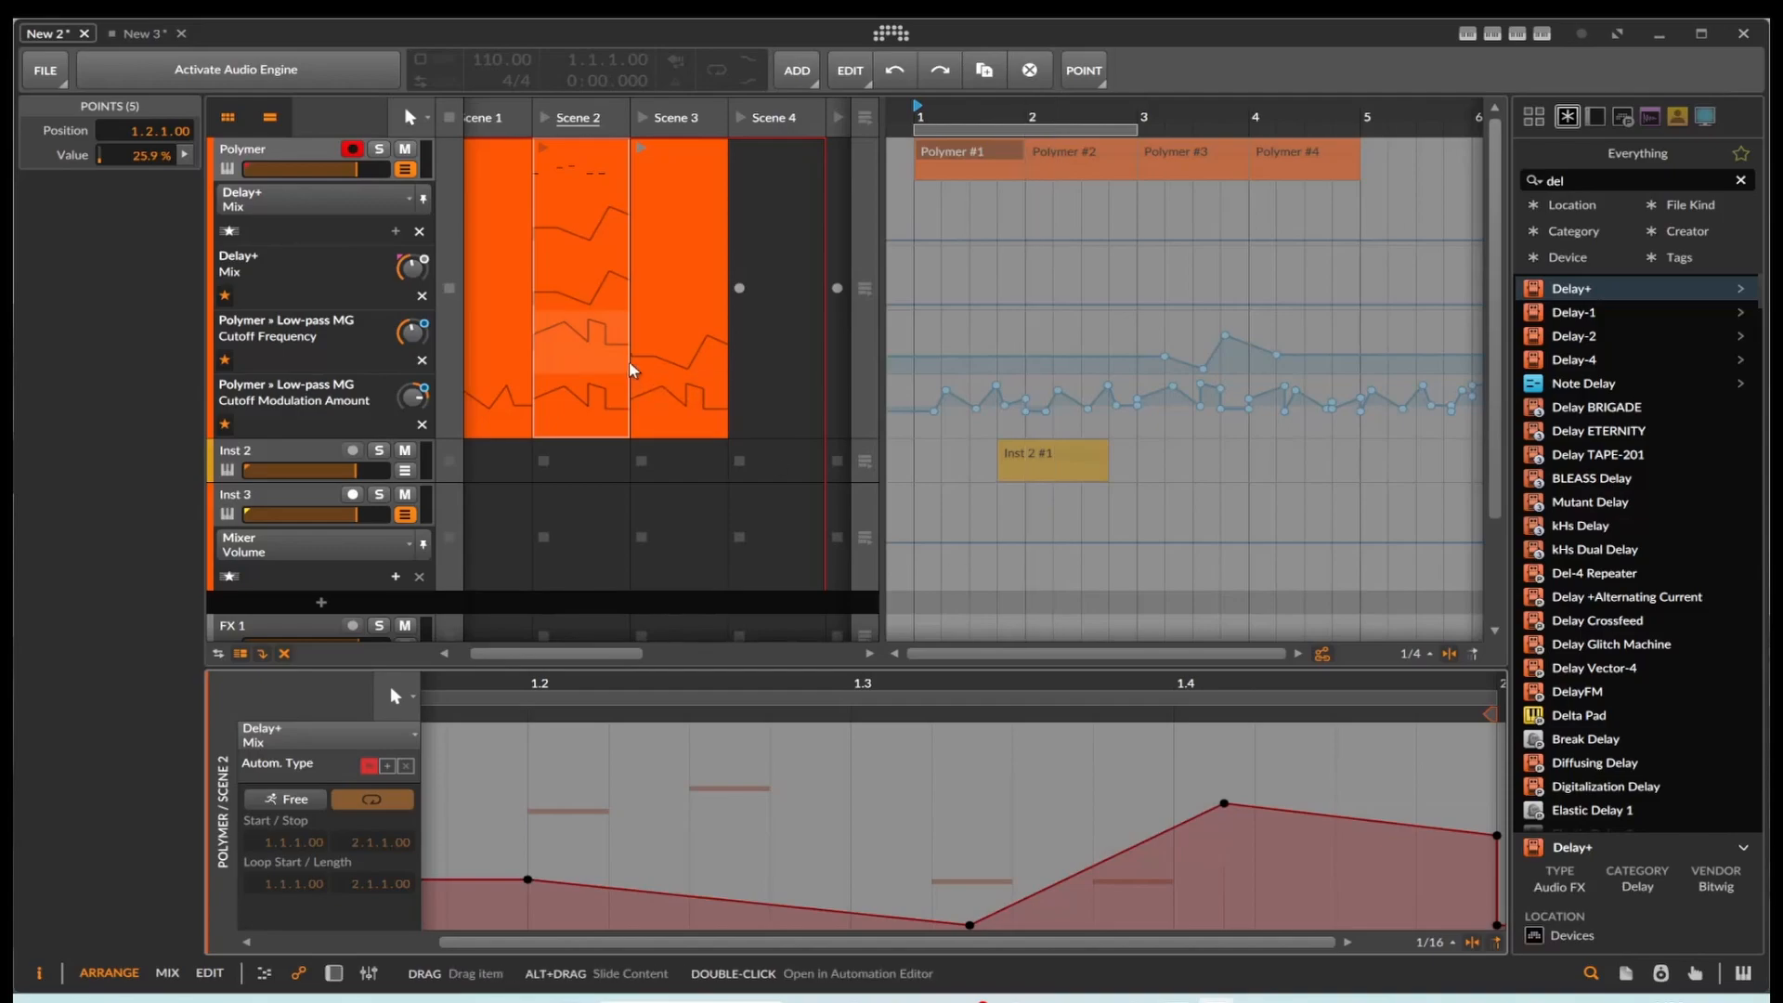
scroll(715, 880, "down", 3)
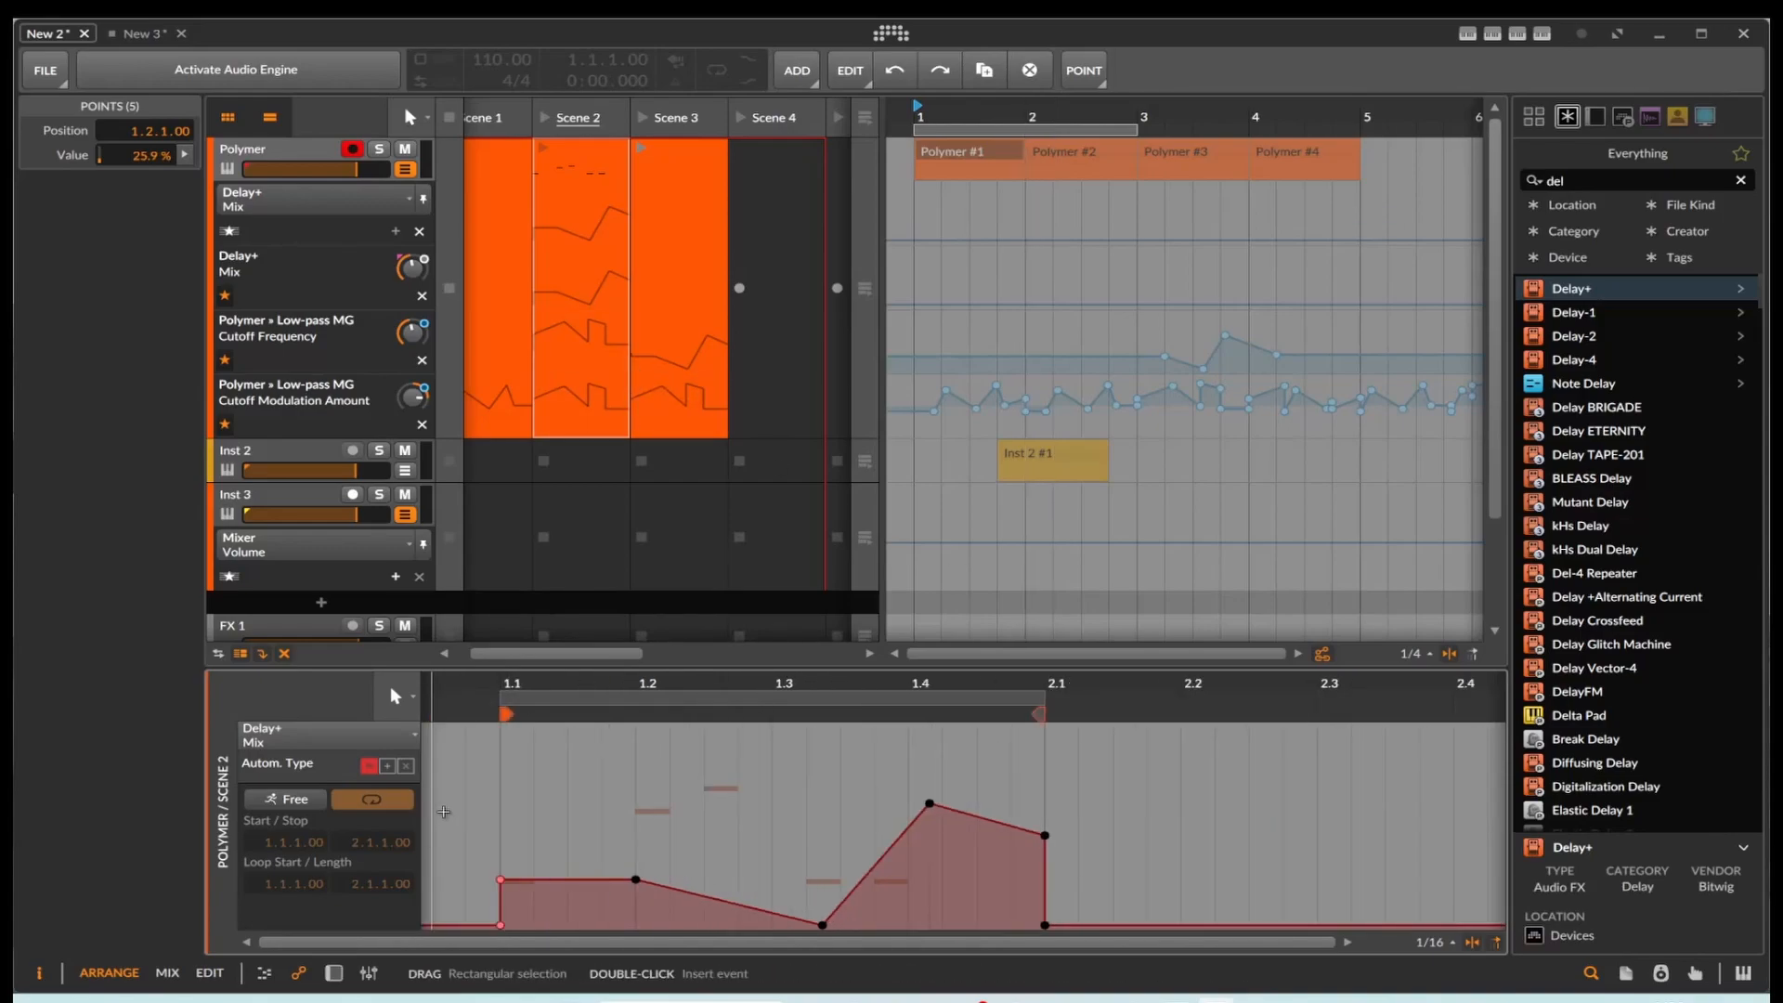
left_click_drag(493, 767, 1053, 968)
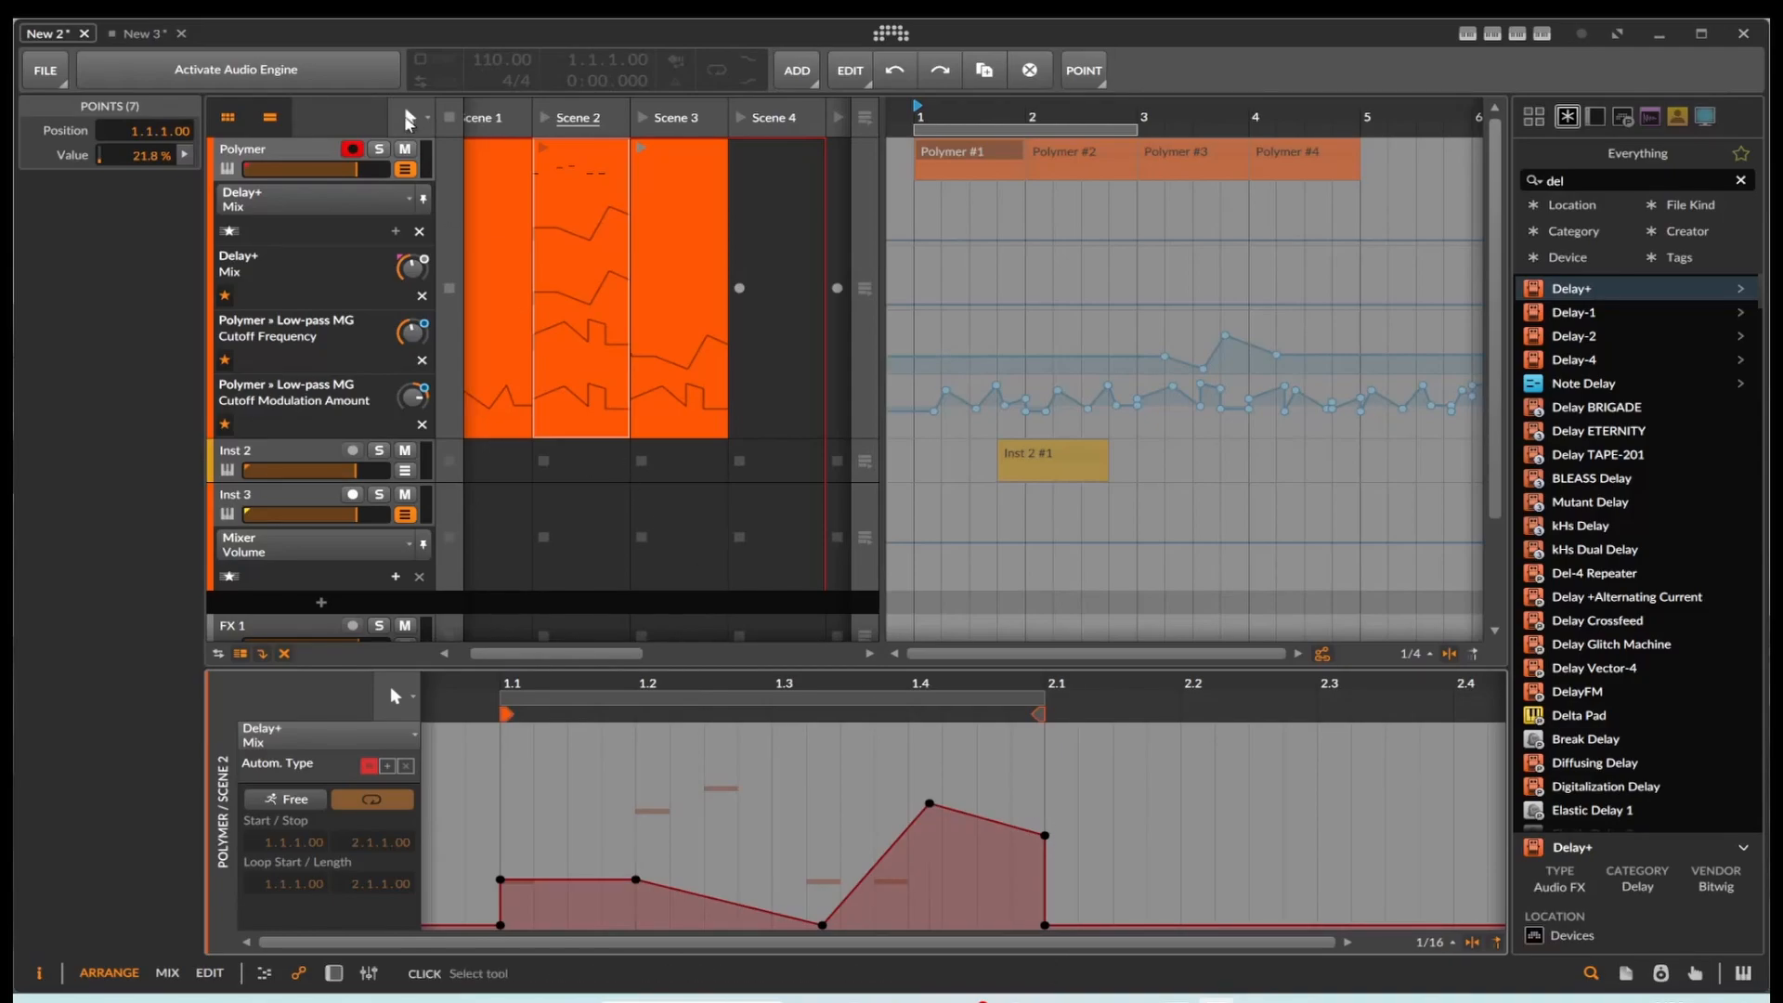
Step: Paste the copied points at the start of the Inst 1 Scene 1 clip's Mixer Volume automation in the New 3 project
left_click(149, 38)
double_click(503, 216)
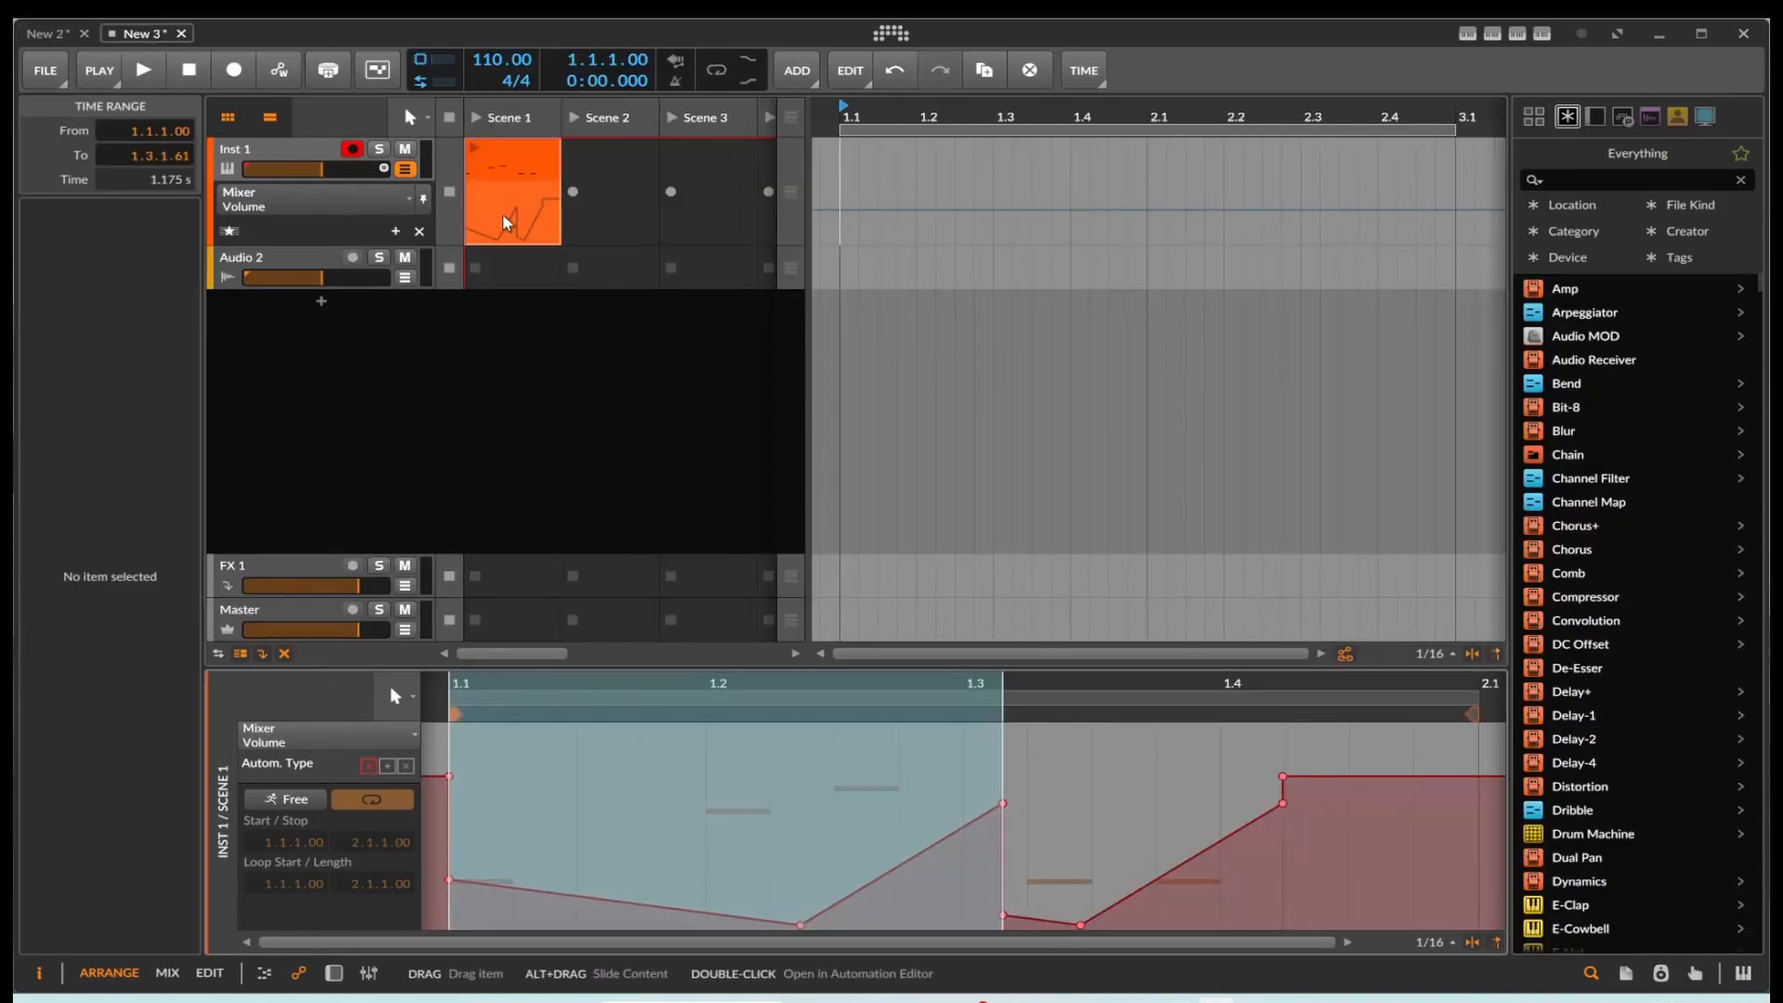
left_click(590, 732)
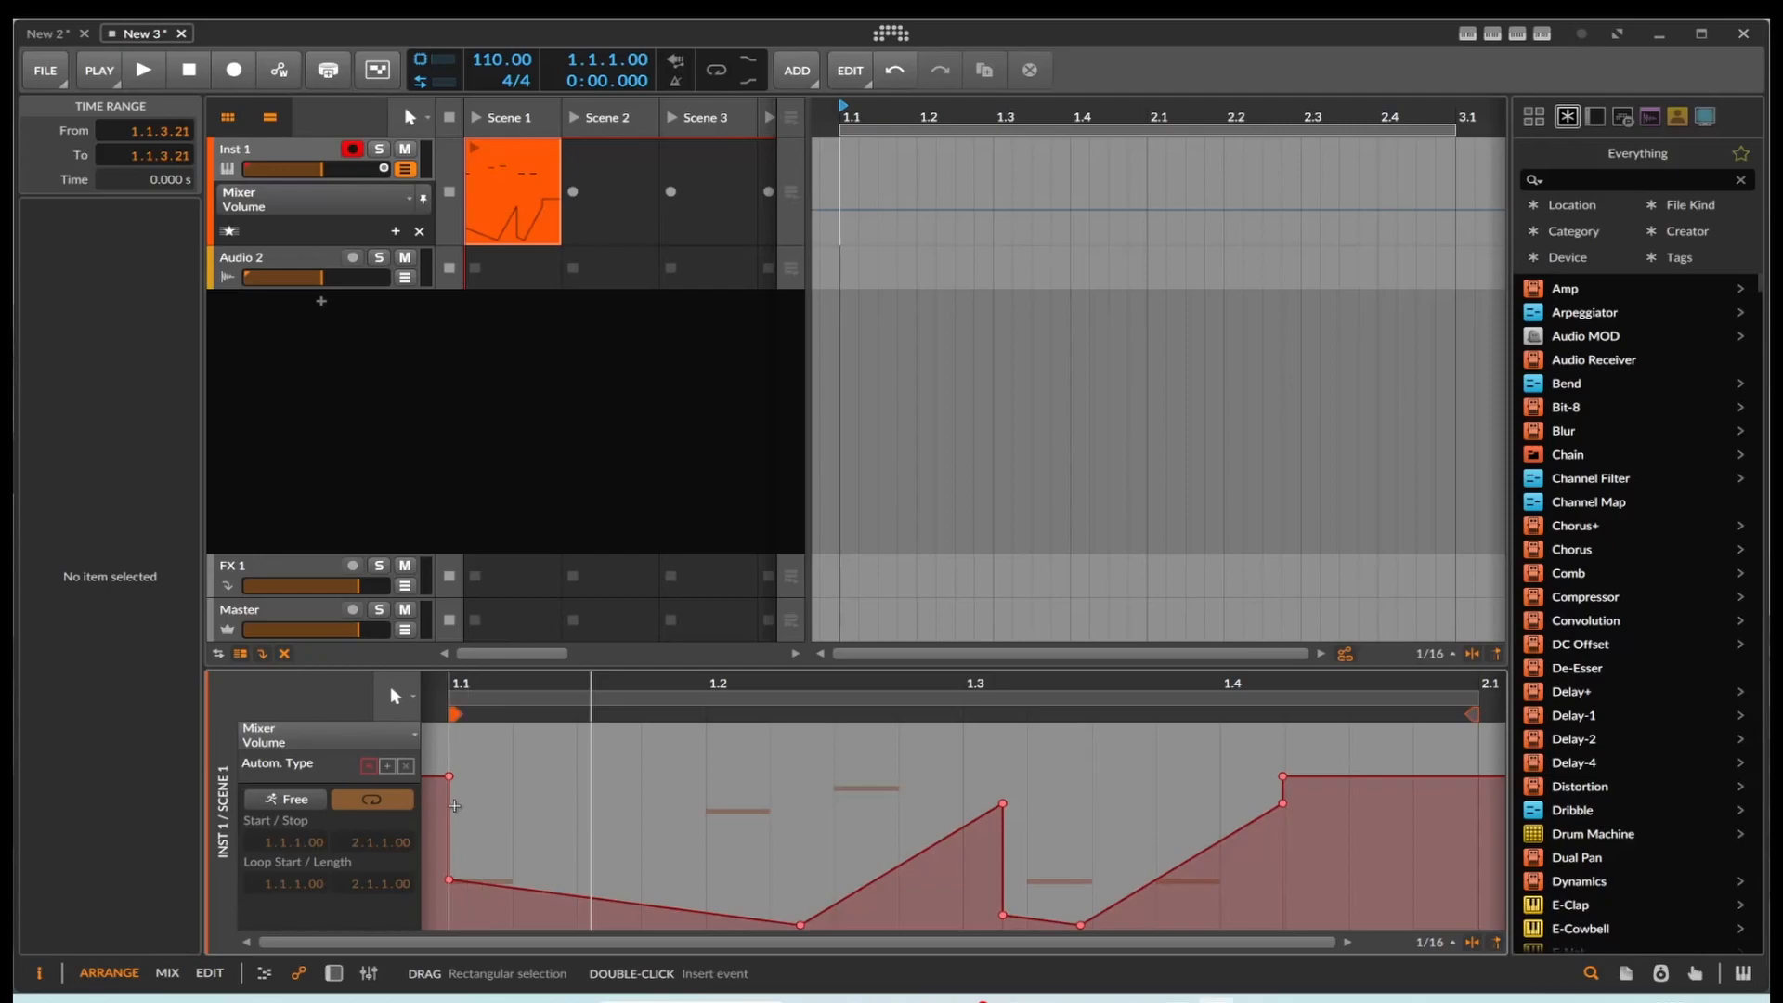
left_click(455, 806)
key("ctrl+v")
left_click(687, 822)
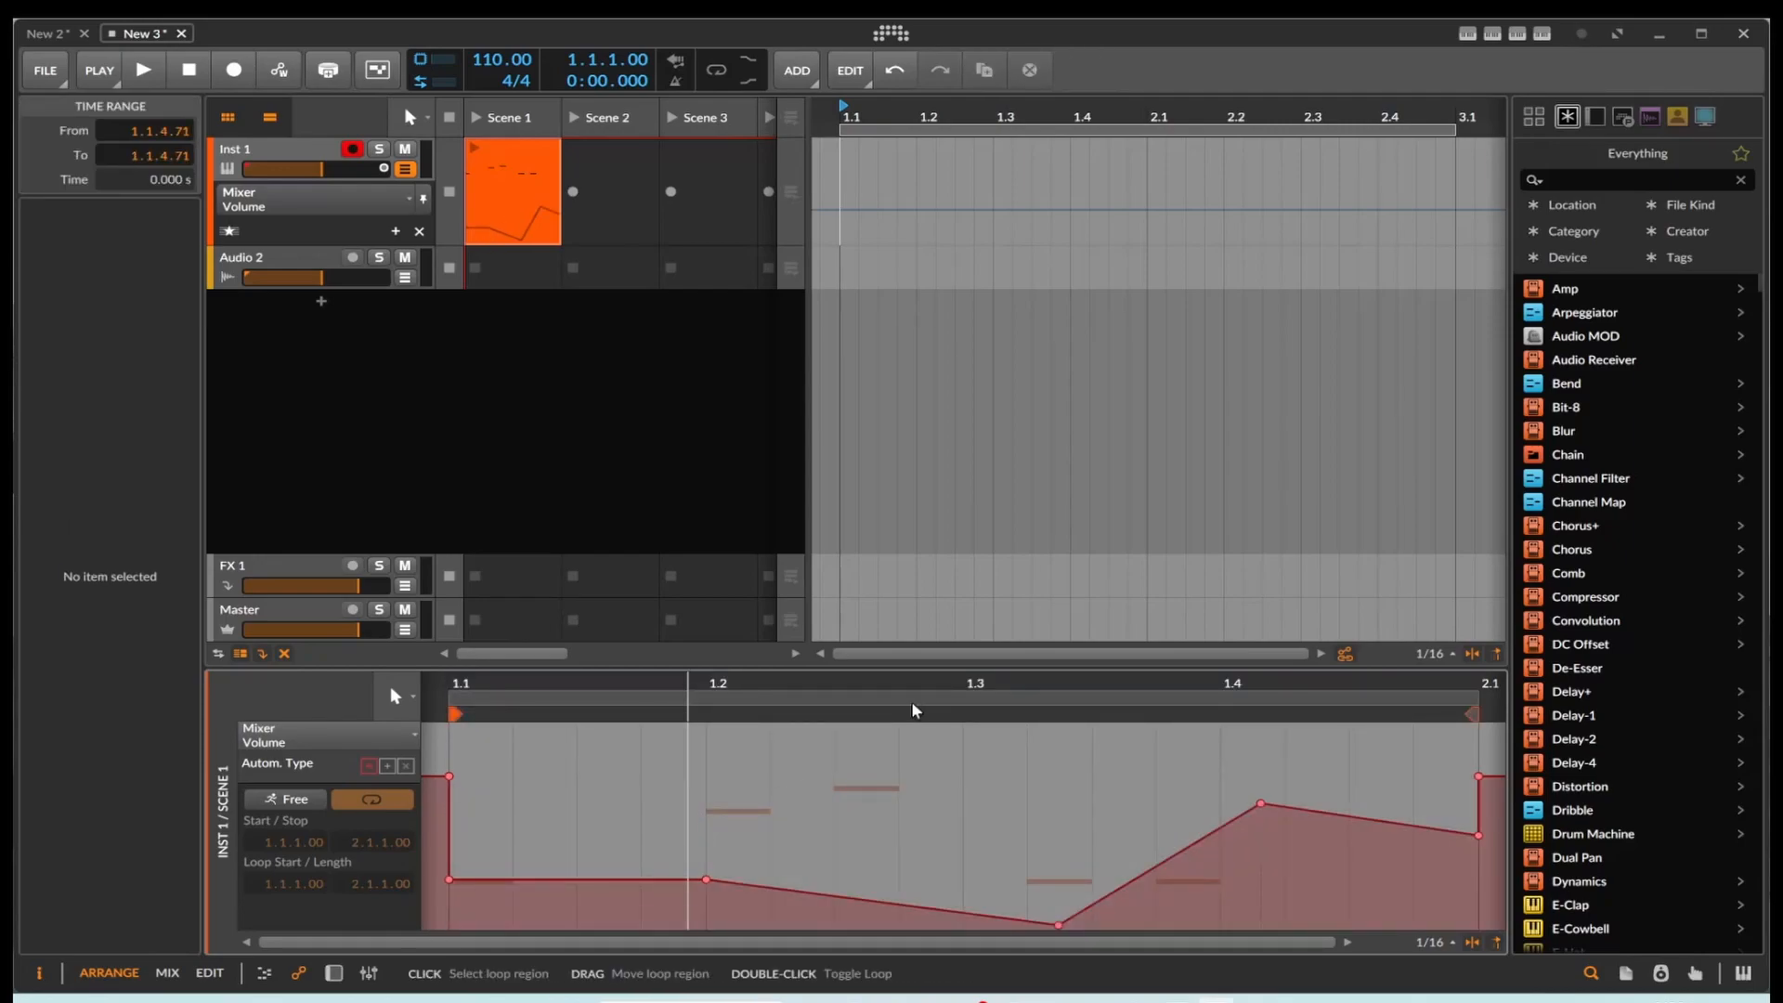
left_click(69, 35)
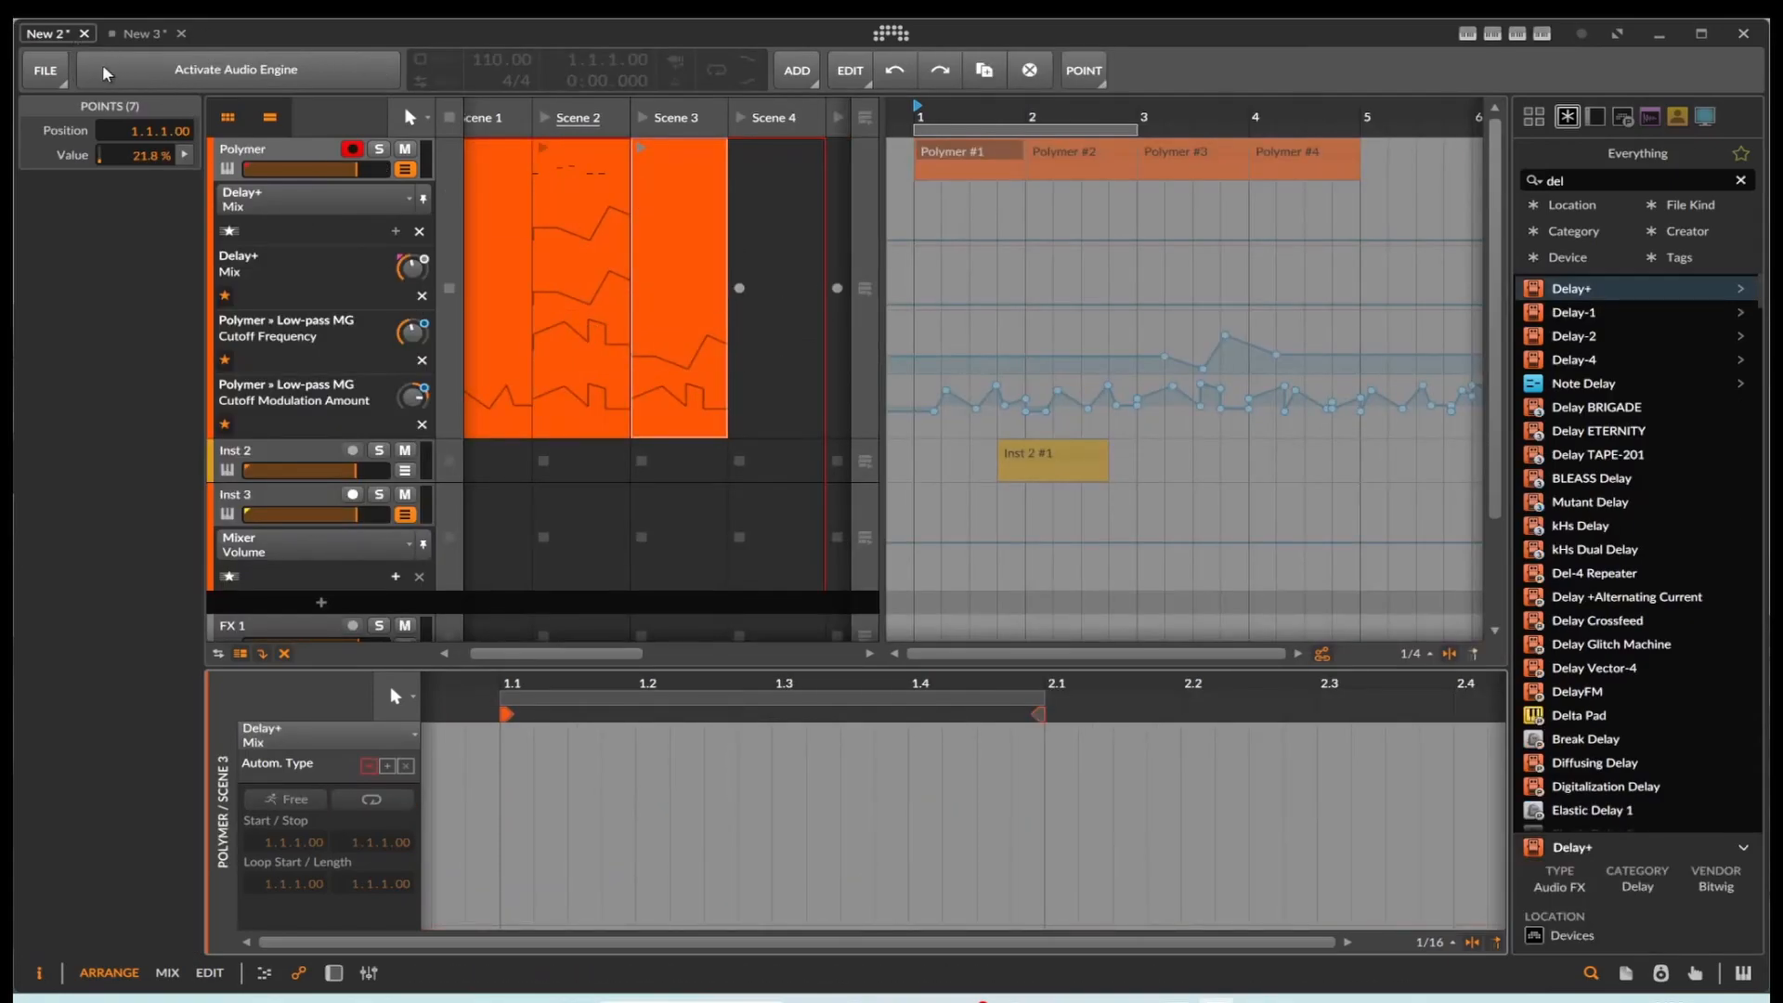
left_click(140, 34)
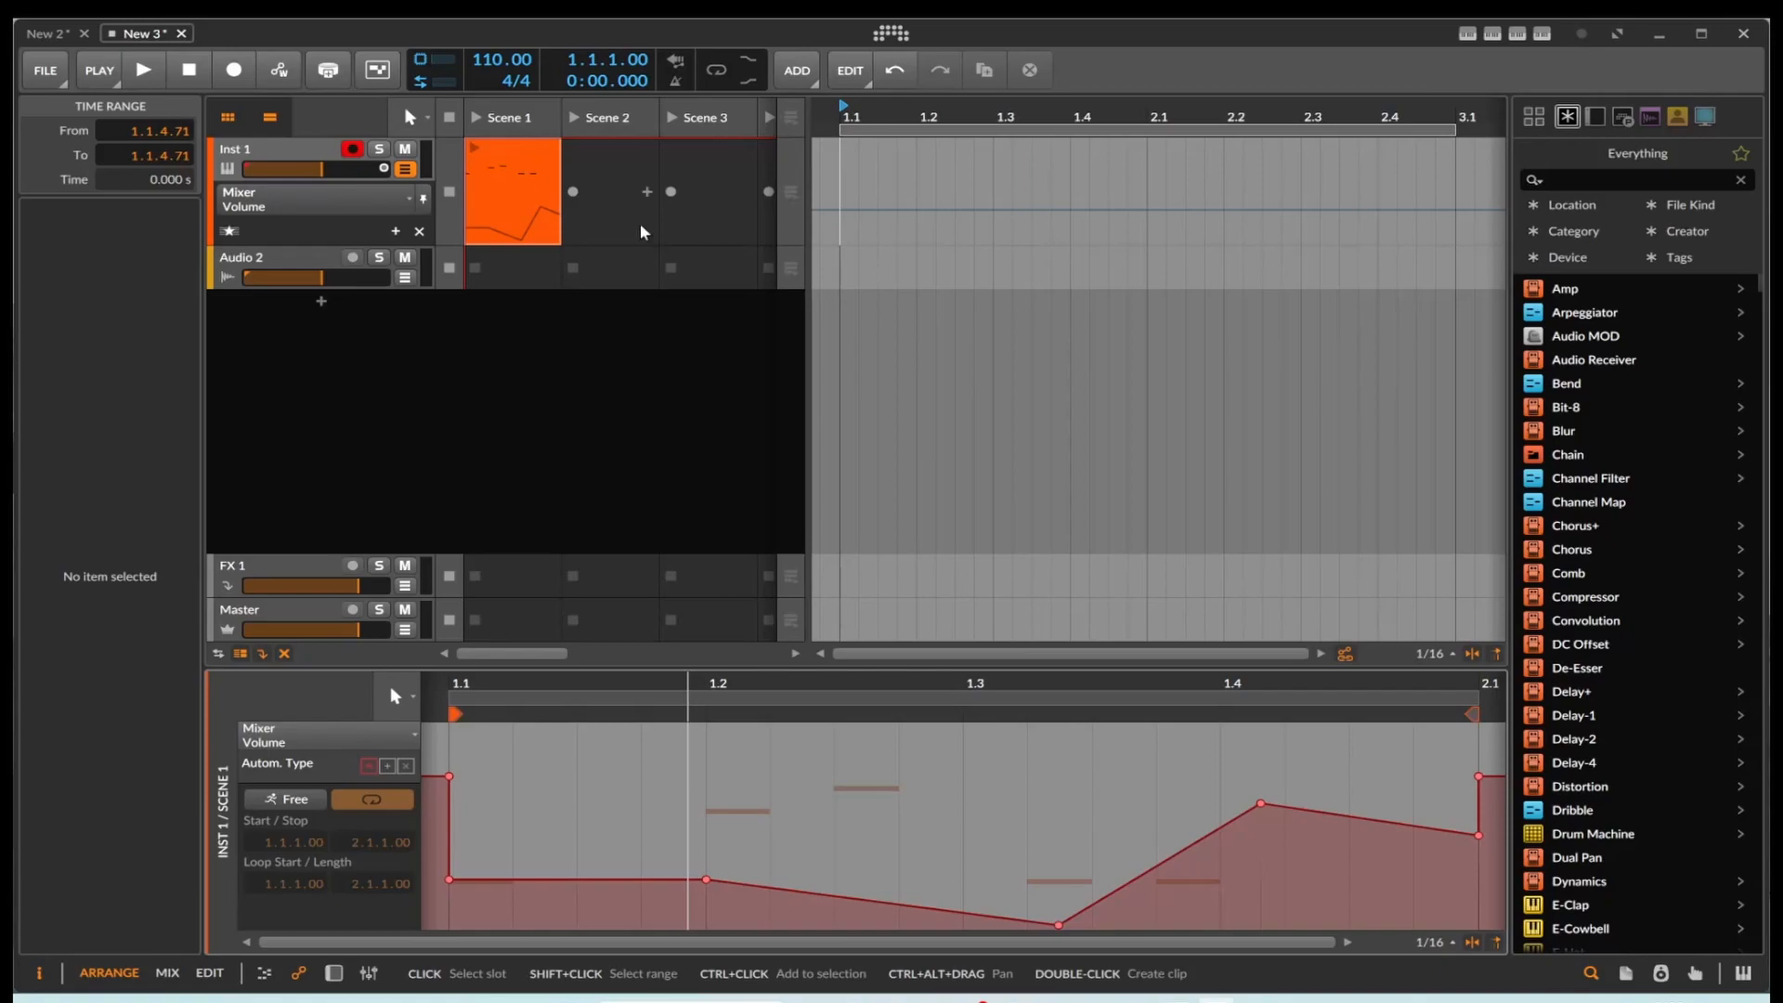
left_click(71, 35)
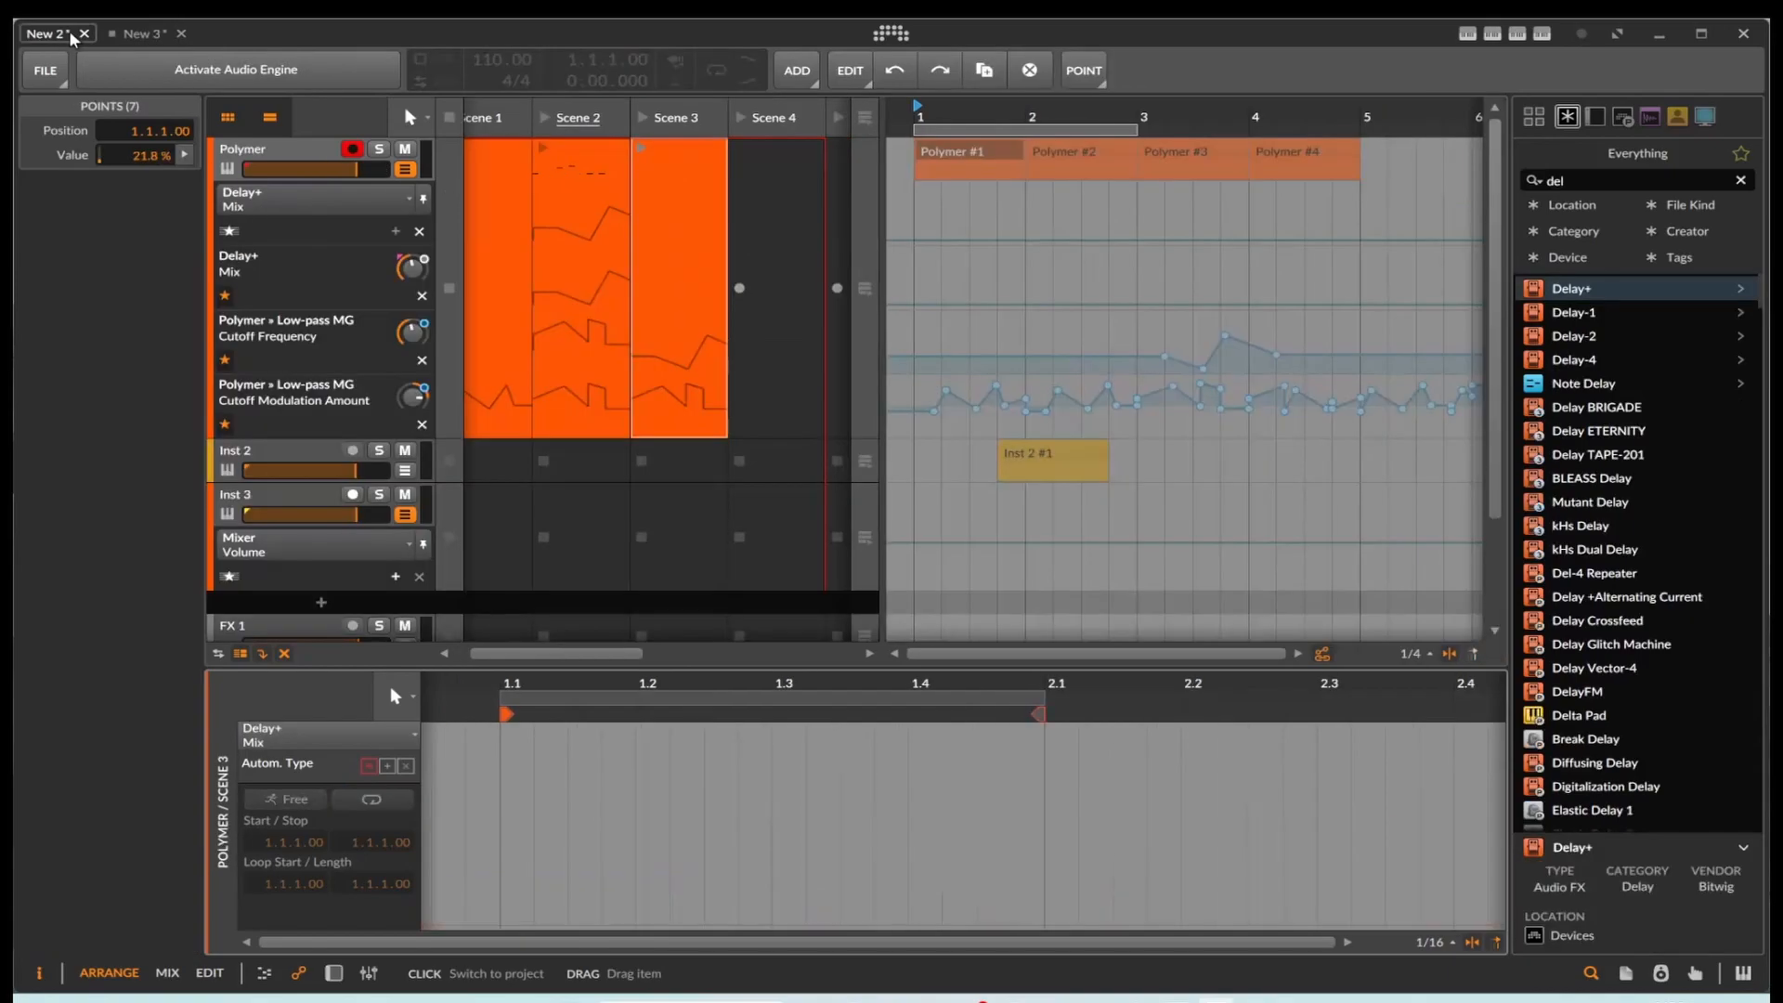